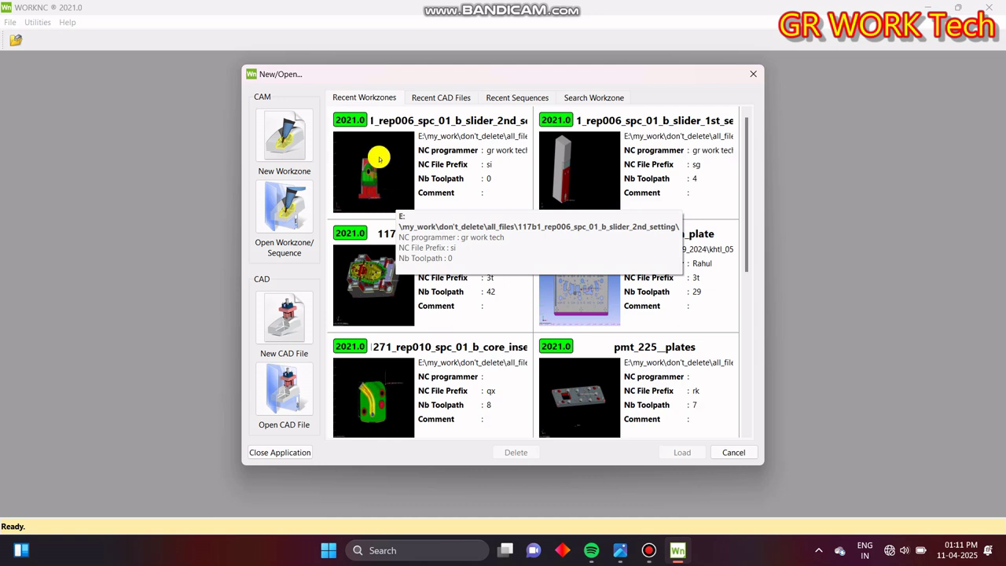
# - Load the recent workzone 117b1_rep006_spc_01_b_slider_2nd_setting
pyautogui.click(391, 173)
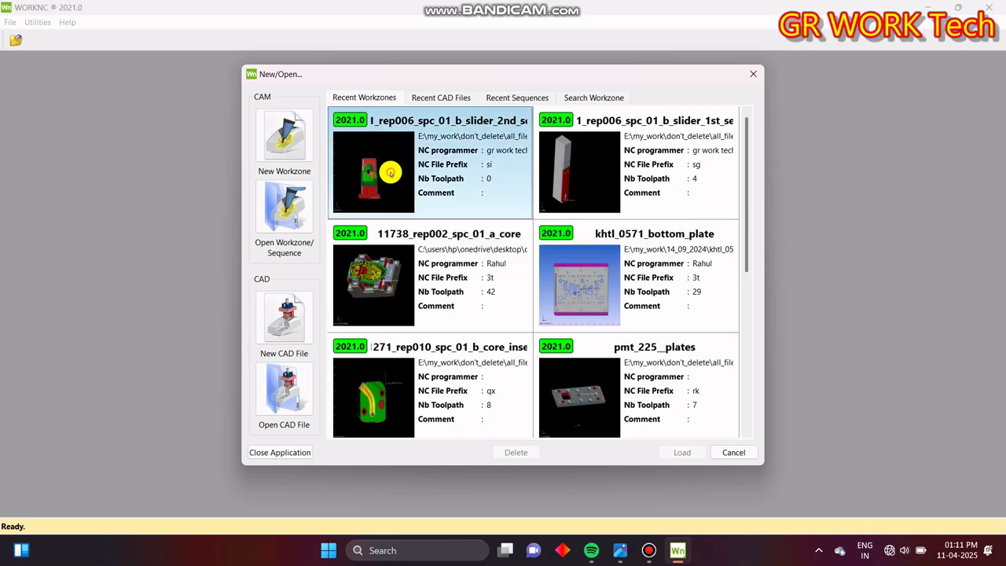
pyautogui.click(681, 451)
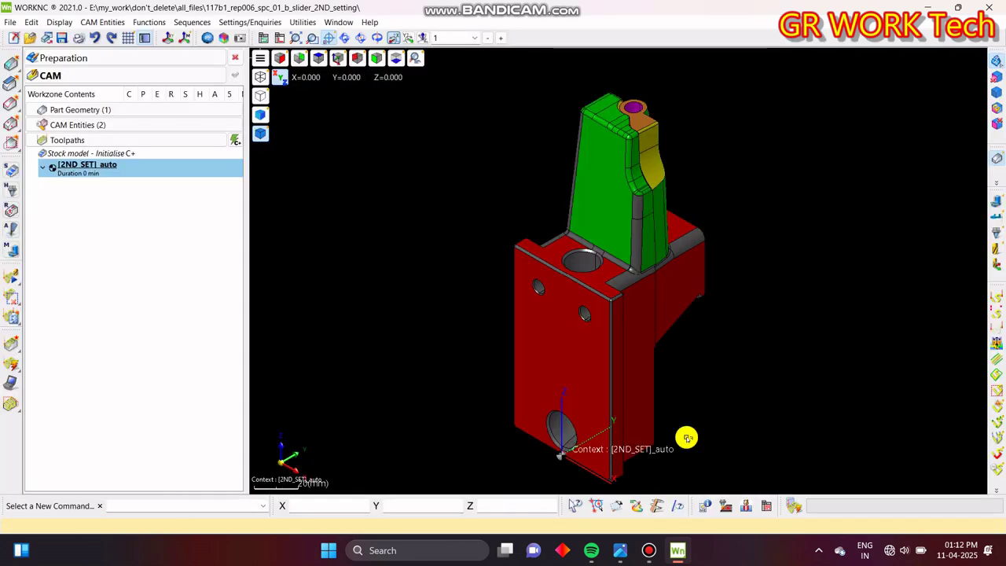
# - Examine the slider from the top and from angled views, including its large hole and the green and orange faces
pyautogui.press('z')
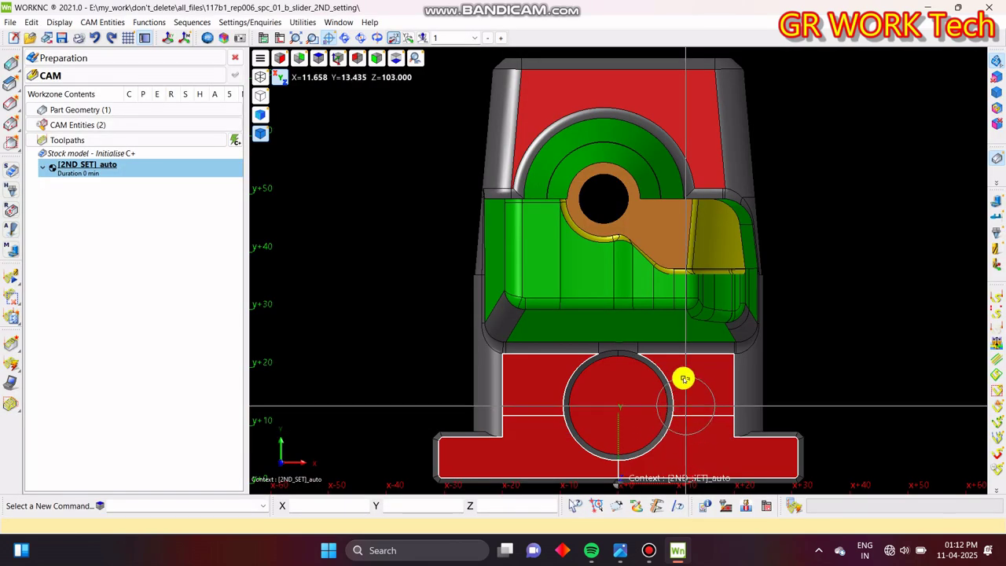
pyautogui.scroll(-3, 631, 296)
pyautogui.moveTo(717, 315); pyautogui.dragTo(667, 319, button='middle')
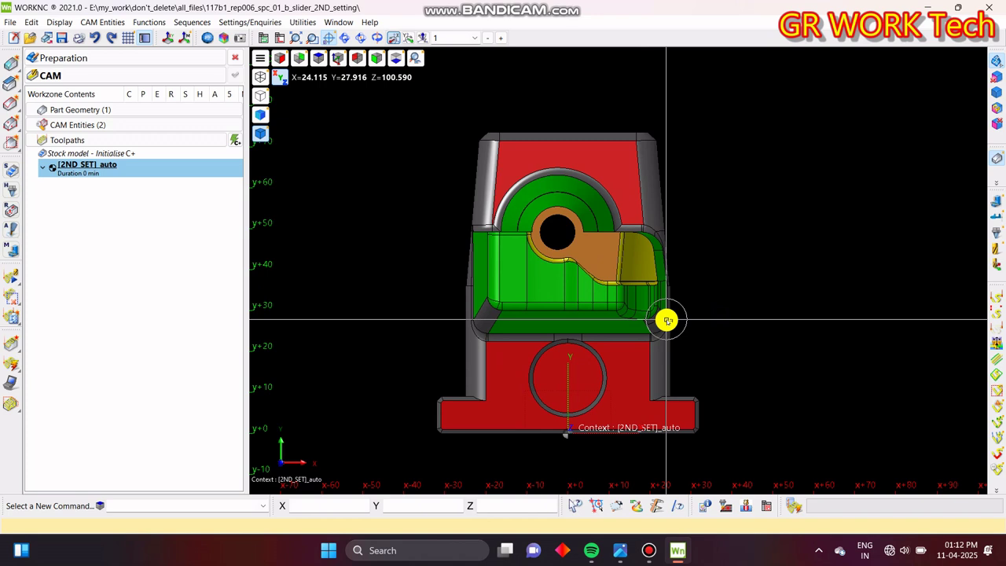
pyautogui.moveTo(455, 323)
pyautogui.mouseDown(button='middle')
pyautogui.moveTo(583, 304)
pyautogui.moveTo(451, 330)
pyautogui.moveTo(454, 313)
pyautogui.mouseUp(button='middle')
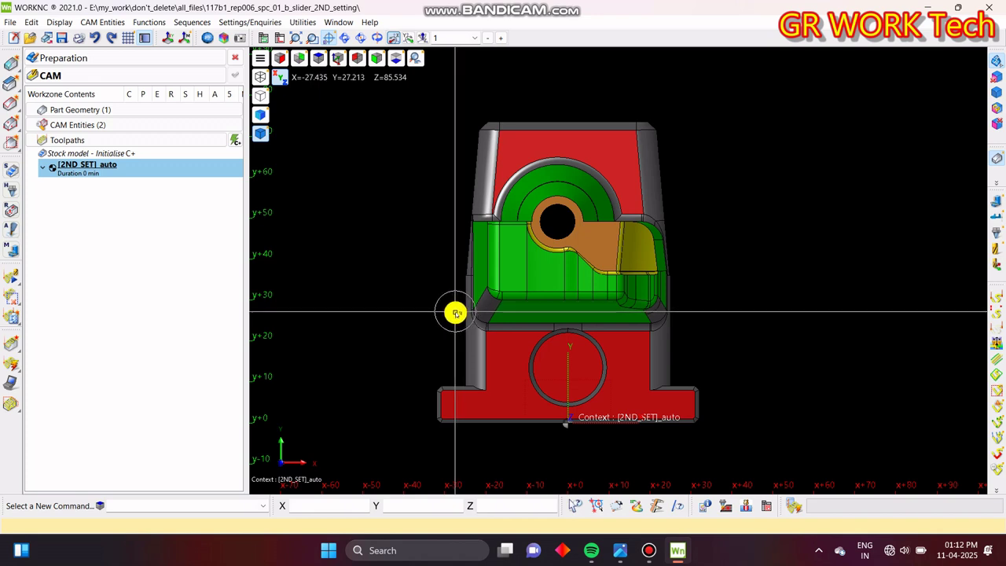
pyautogui.moveTo(611, 386); pyautogui.dragTo(626, 362, button='middle')
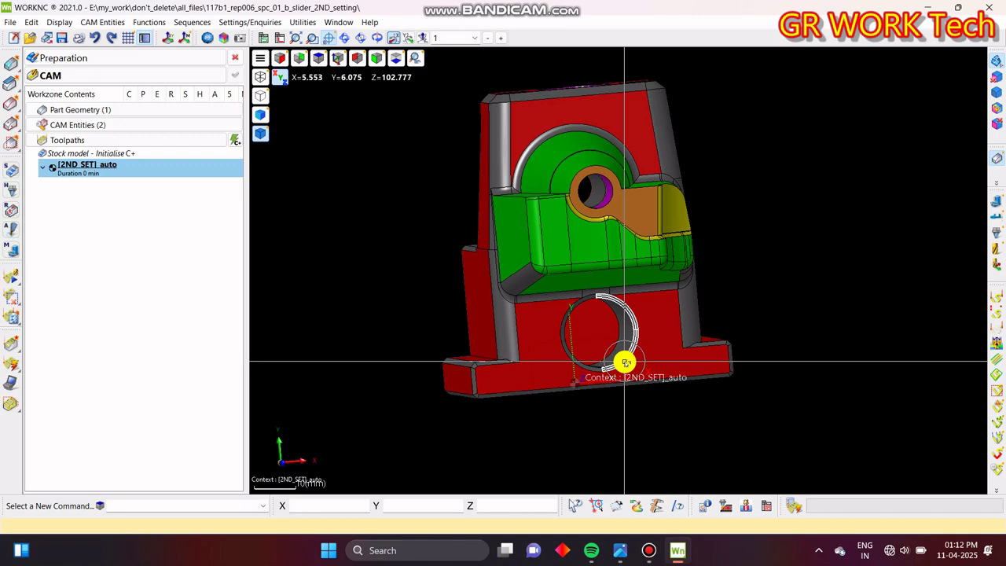
pyautogui.press('z')
pyautogui.scroll(-3, 617, 278)
pyautogui.moveTo(687, 316); pyautogui.dragTo(654, 313, button='middle')
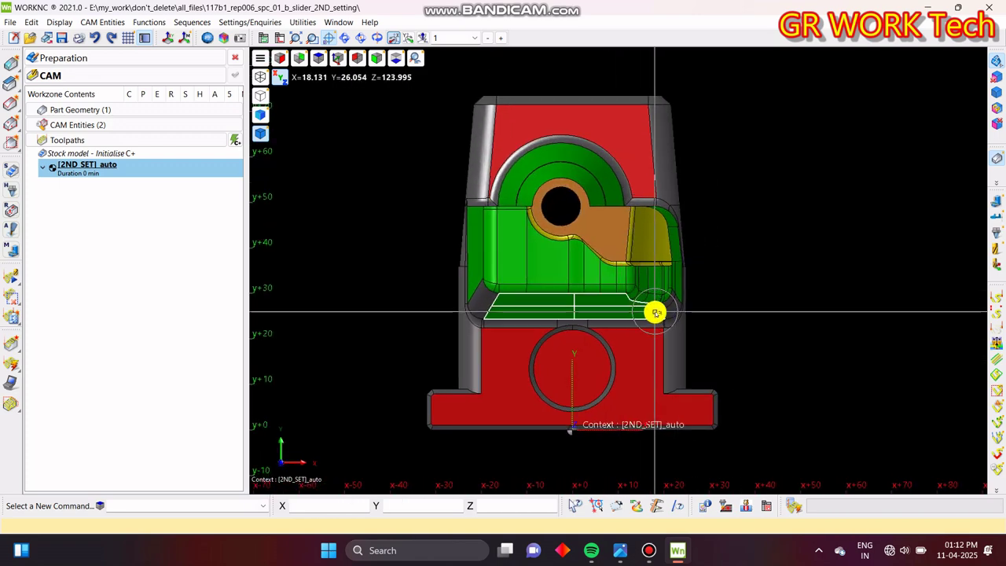
pyautogui.scroll(-3, 627, 299)
pyautogui.moveTo(588, 350); pyautogui.dragTo(629, 345, button='middle')
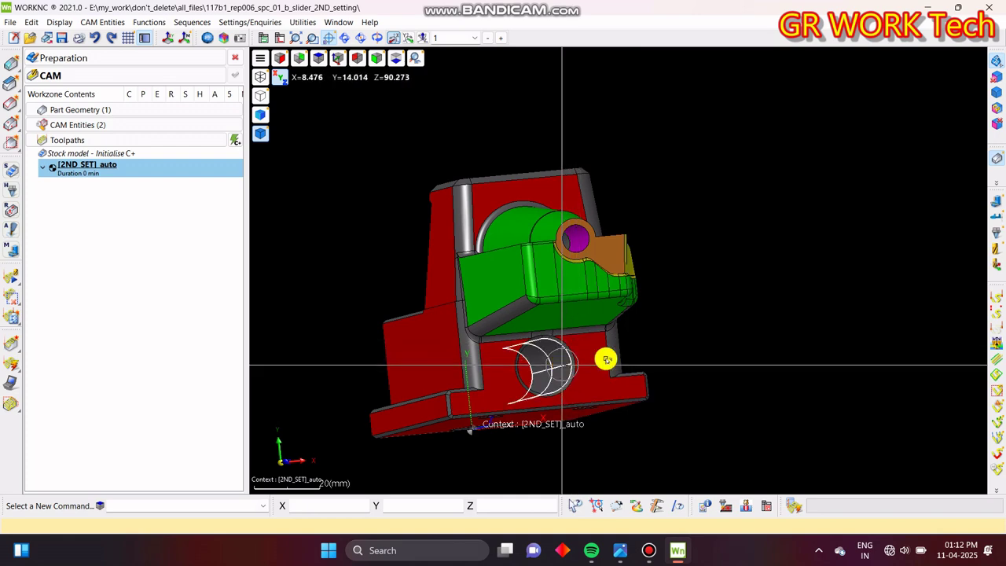
pyautogui.moveTo(687, 291)
pyautogui.mouseDown(button='middle')
pyautogui.moveTo(678, 236)
pyautogui.moveTo(686, 292)
pyautogui.mouseUp(button='middle')
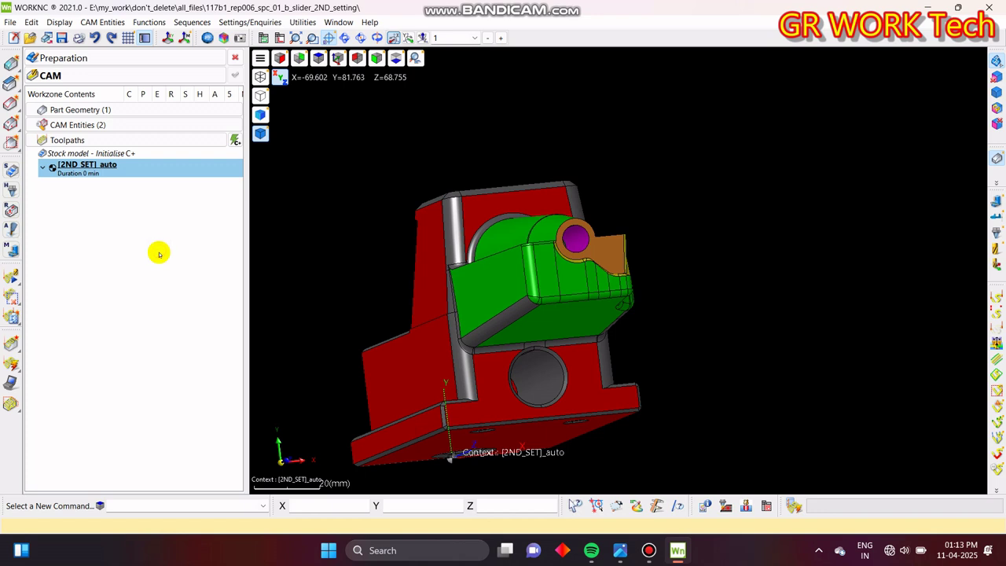
# - Switch the workzone to Preparation mode and collapse the layer list, checking the slider's underside
pyautogui.rightClick(127, 61)
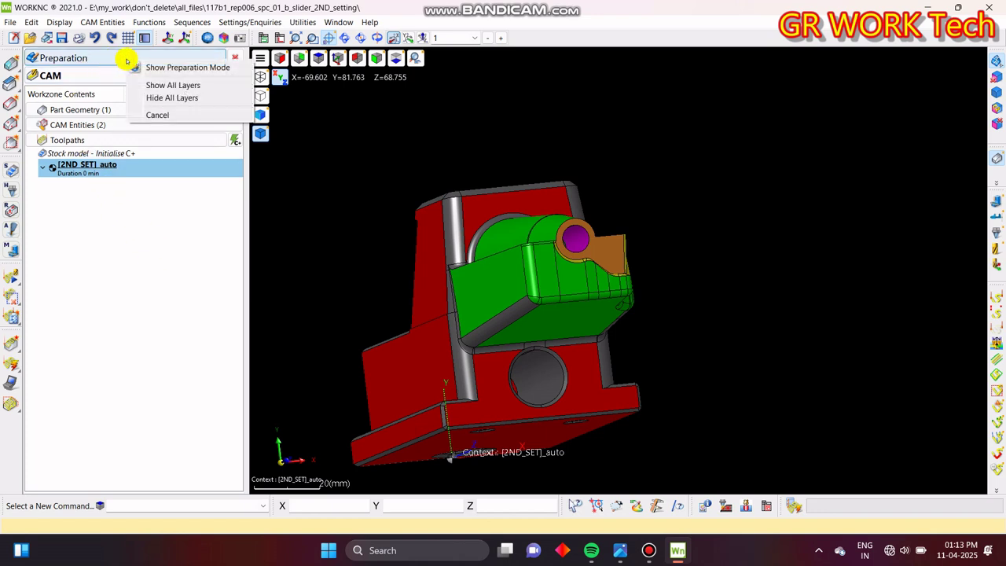
pyautogui.click(181, 71)
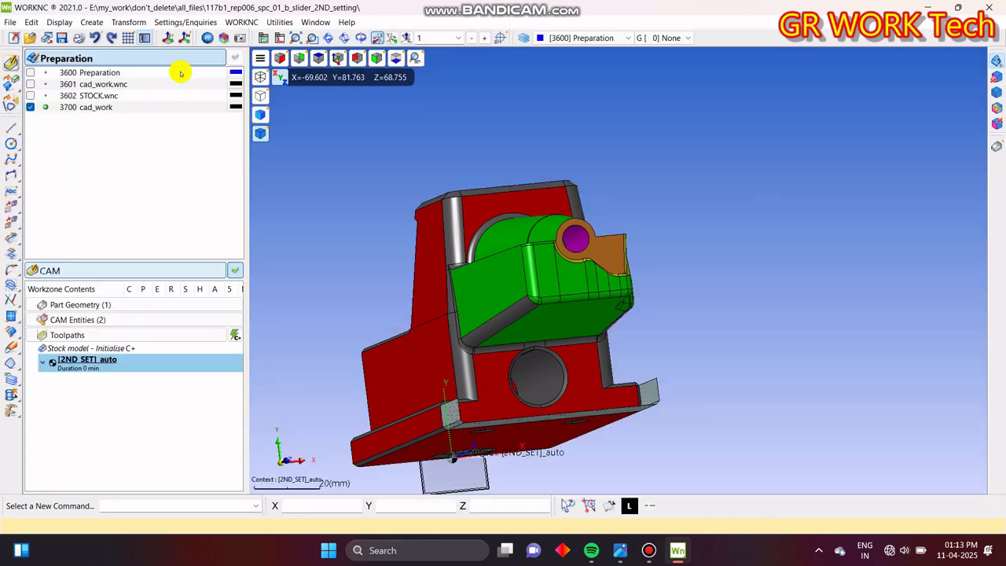
pyautogui.click(179, 58)
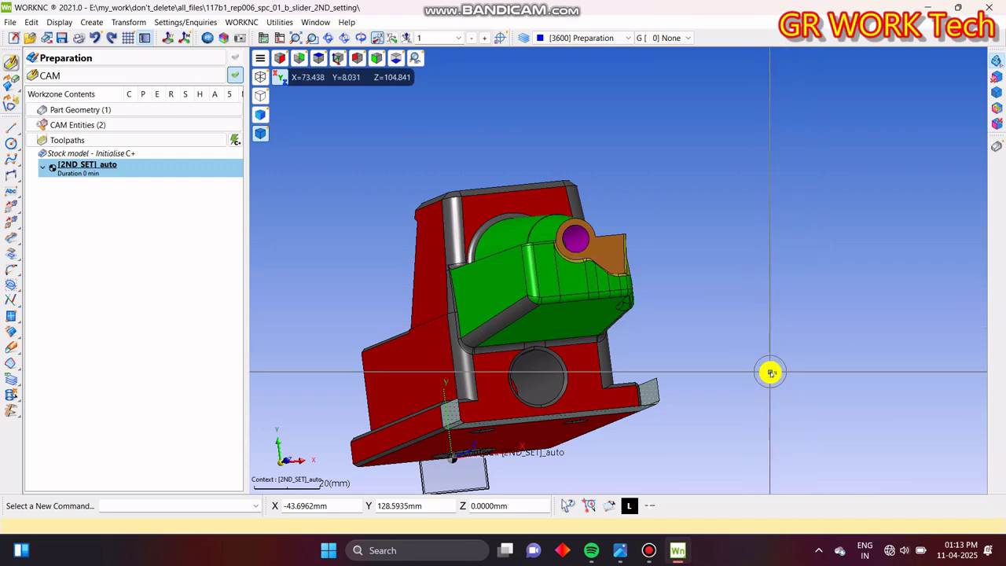
pyautogui.moveTo(770, 373); pyautogui.dragTo(717, 182, button='middle')
pyautogui.moveTo(817, 399); pyautogui.dragTo(724, 311, button='middle')
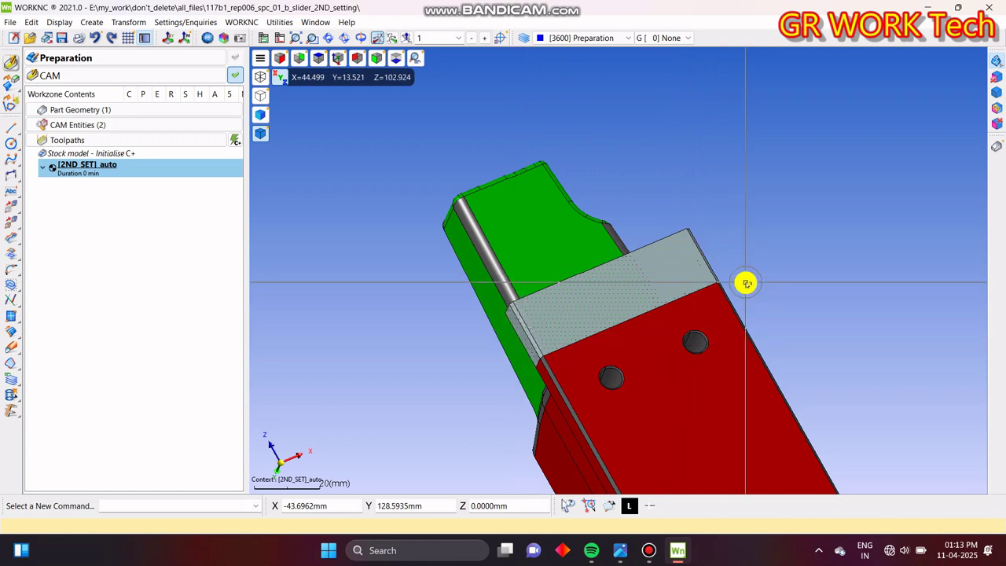
# - Make the STOCK.wnc layer active, then delete the cad_work layer numbered 3700 together with all its entities
pyautogui.click(170, 57)
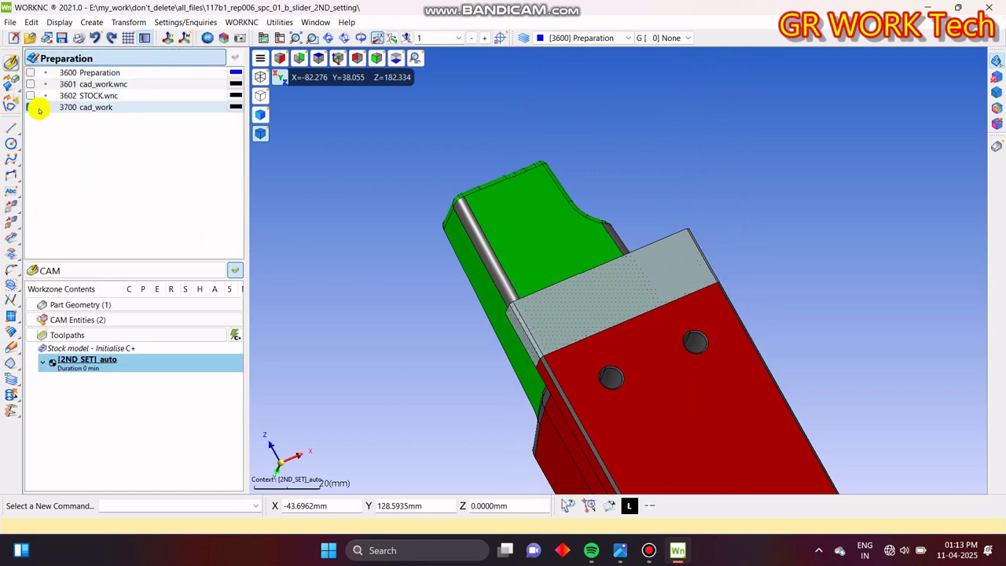
pyautogui.click(46, 96)
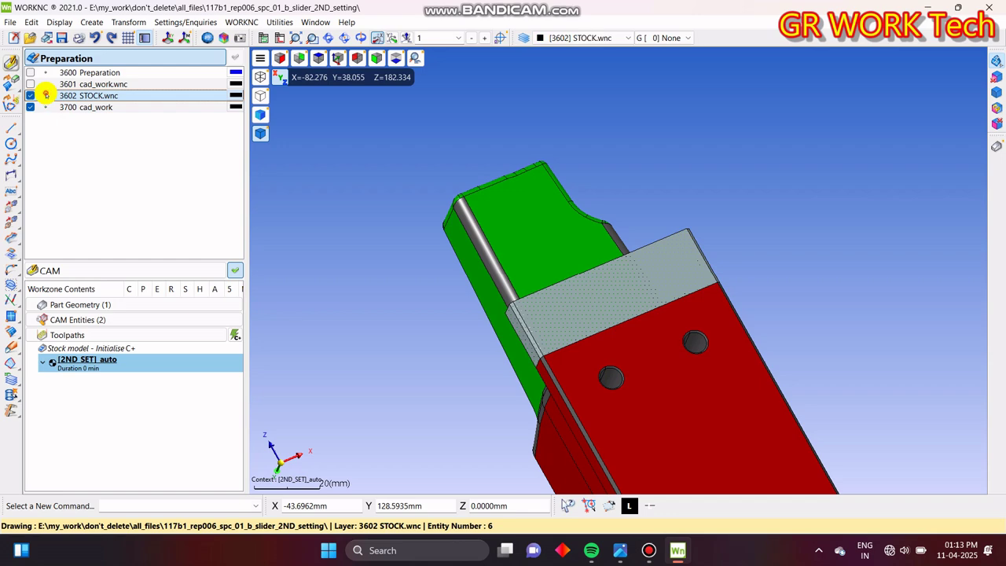
pyautogui.click(29, 107)
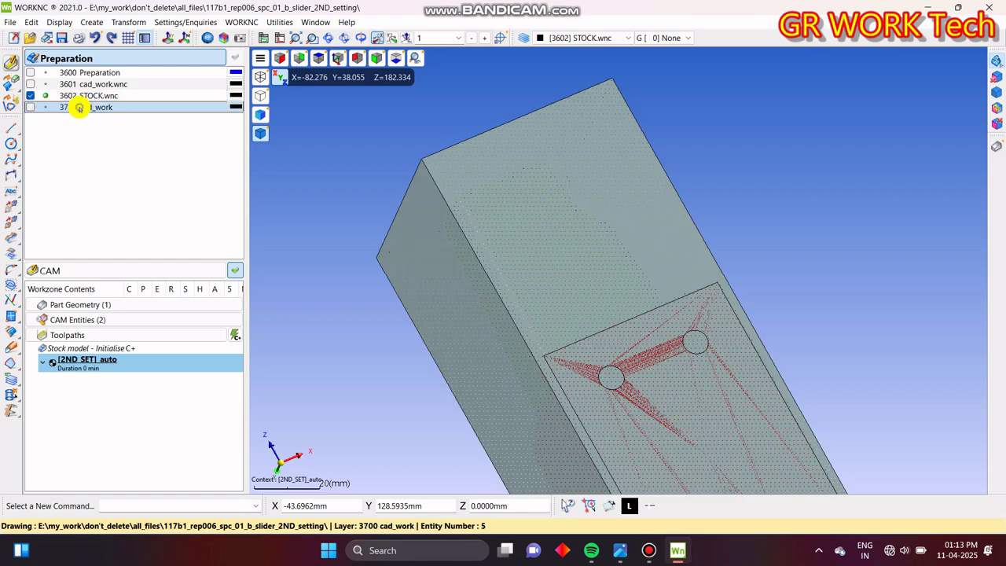
pyautogui.rightClick(79, 107)
pyautogui.click(132, 223)
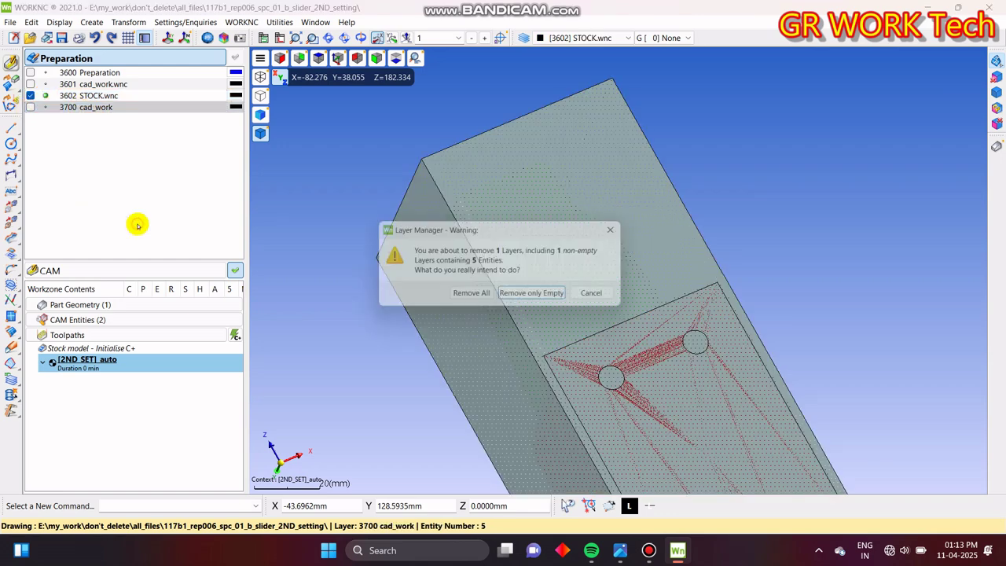
pyautogui.click(481, 296)
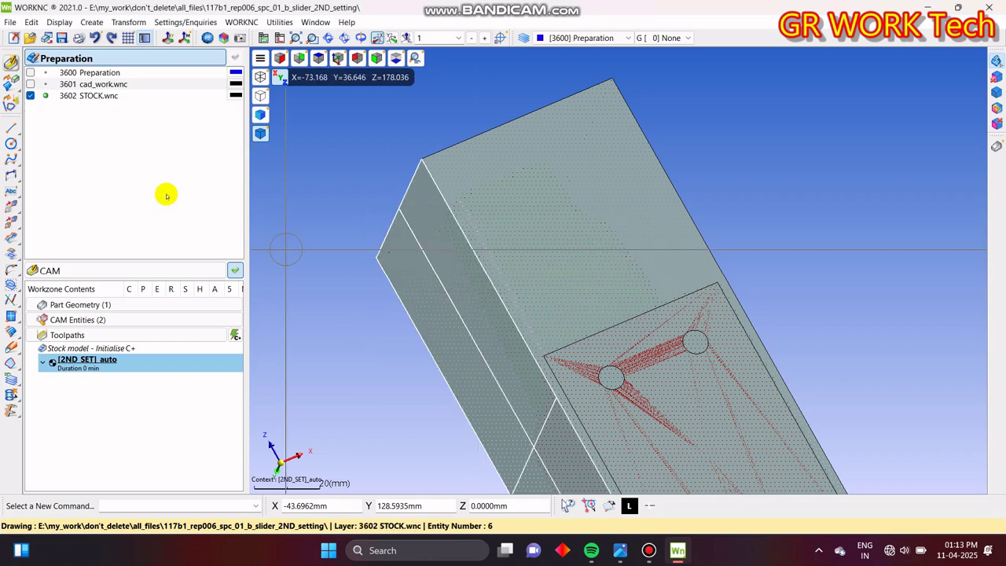
# - Make the Preparation layer active and hide the STOCK.wnc layer, leaving the slider in top view
pyautogui.click(30, 72)
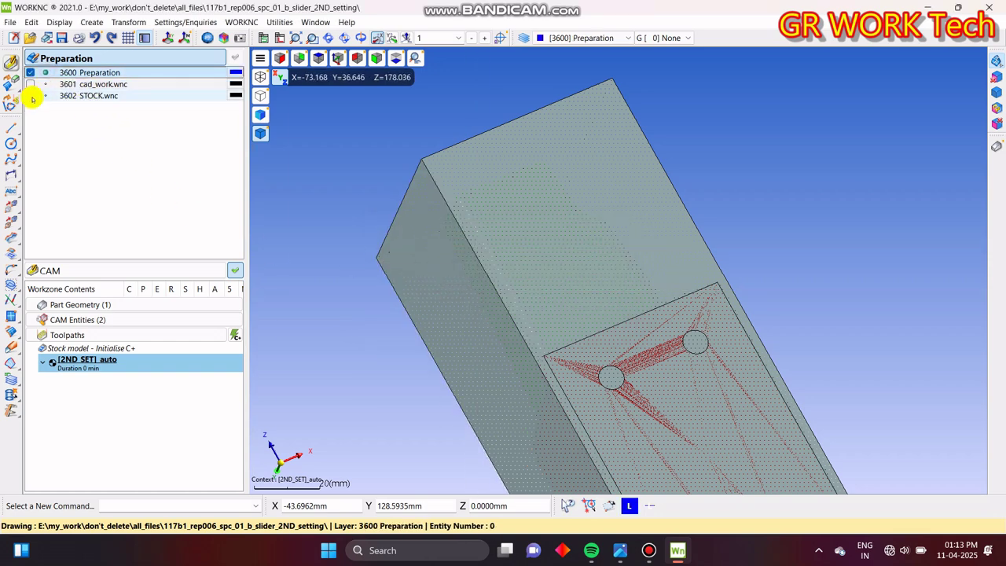
pyautogui.click(31, 96)
pyautogui.moveTo(795, 350); pyautogui.dragTo(657, 288, button='middle')
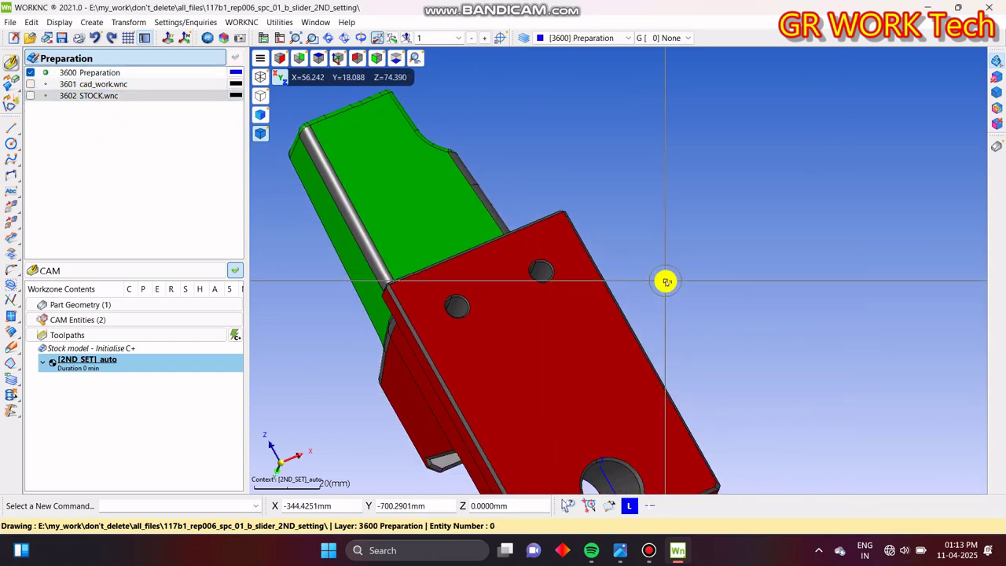
pyautogui.press('F5')
pyautogui.scroll(-2, 612, 304)
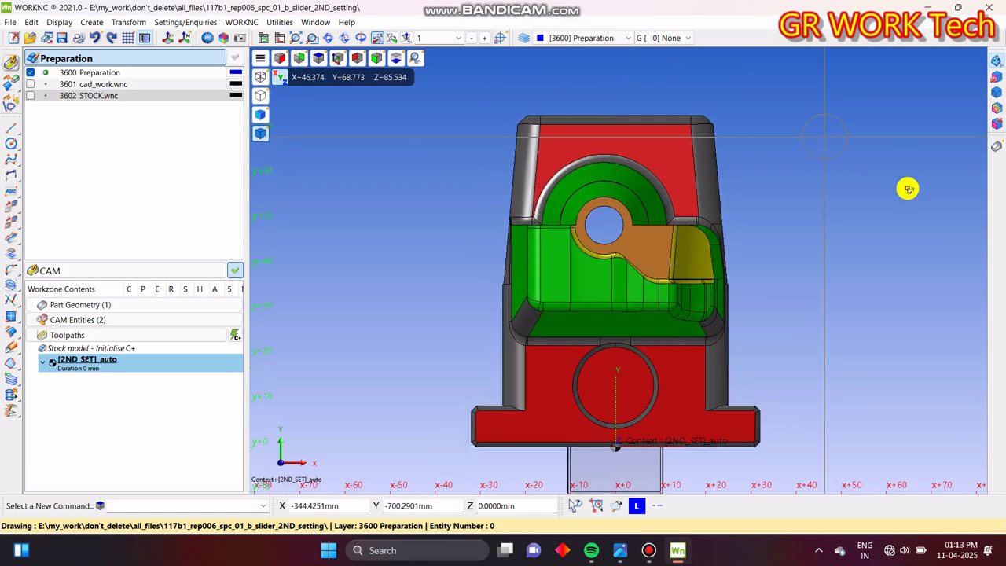
pyautogui.moveTo(782, 304); pyautogui.dragTo(740, 307, button='middle')
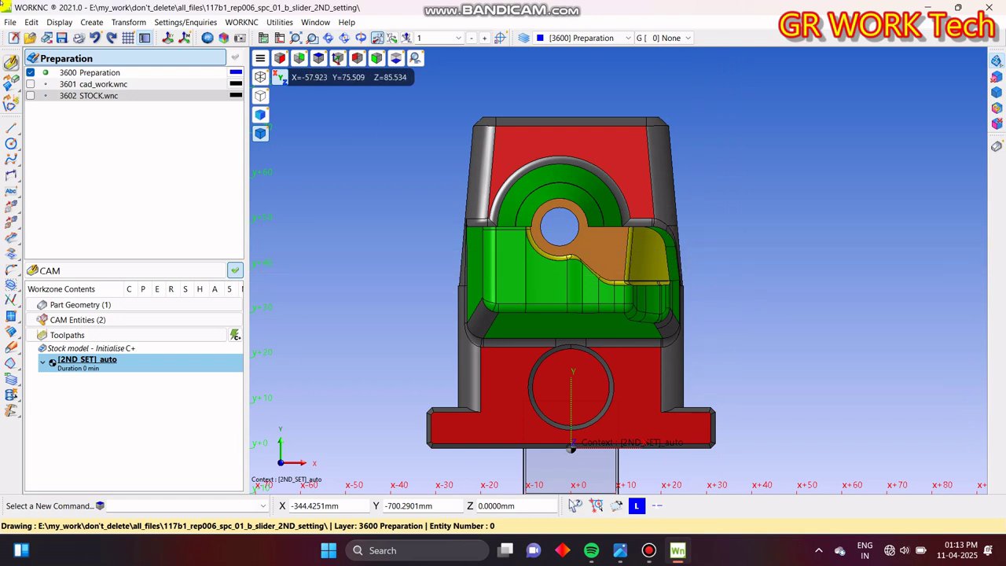
pyautogui.click(30, 72)
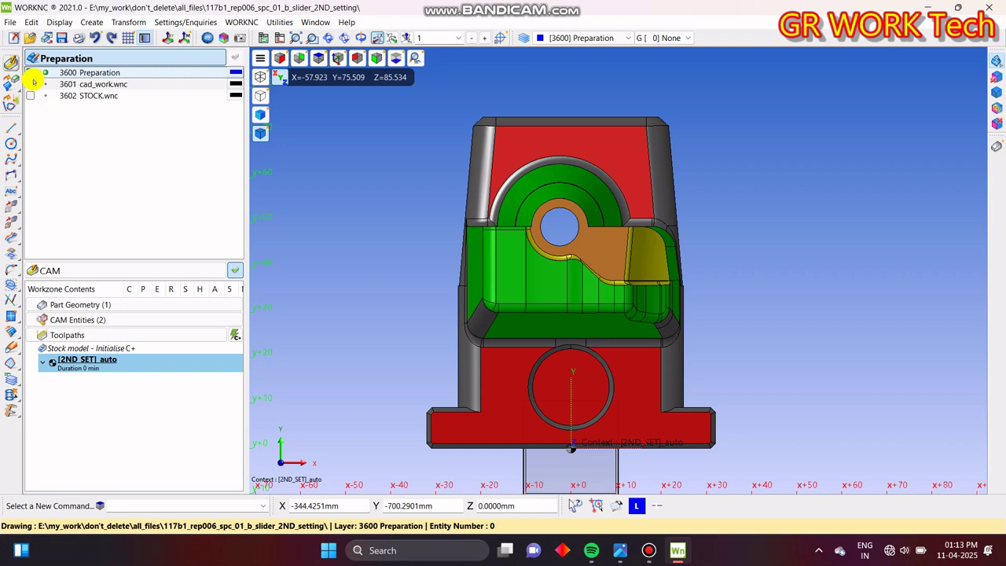
pyautogui.click(31, 74)
# - Create a new layer named "empty" with automatic numbering and collapse the layer list
pyautogui.rightClick(70, 128)
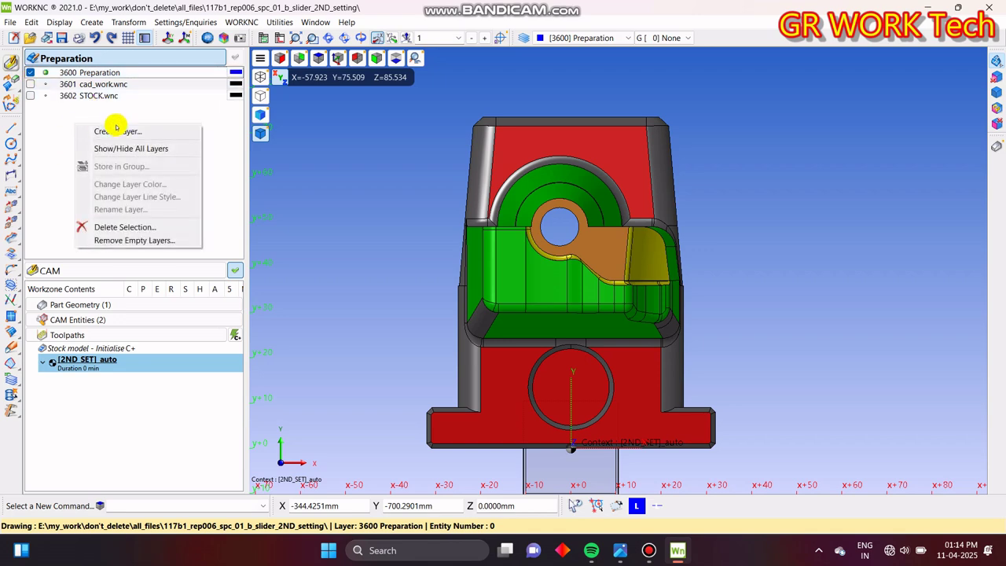
pyautogui.click(114, 134)
pyautogui.write('empty')
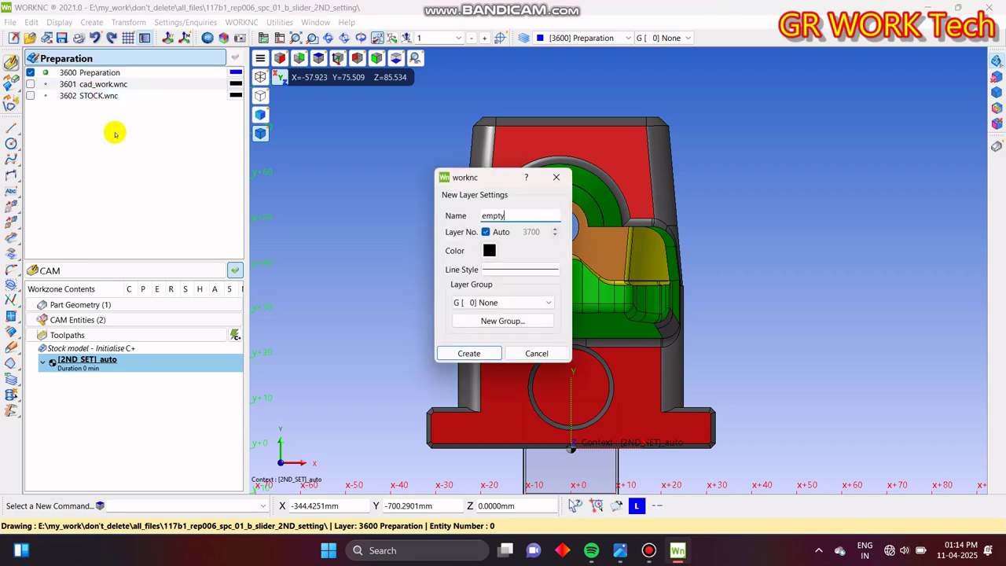
pyautogui.press('Return')
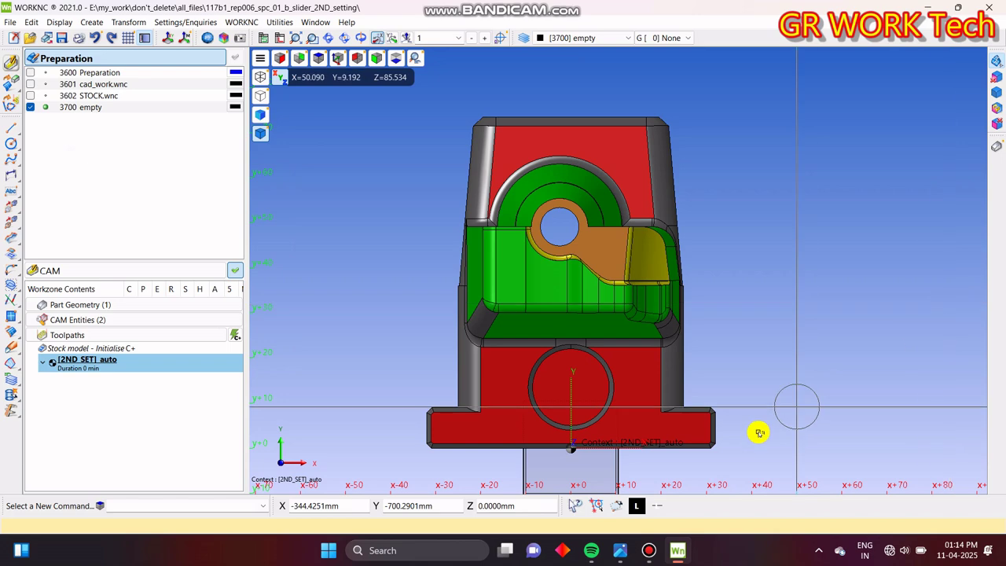
pyautogui.moveTo(723, 419); pyautogui.dragTo(736, 371, button='middle')
pyautogui.click(164, 60)
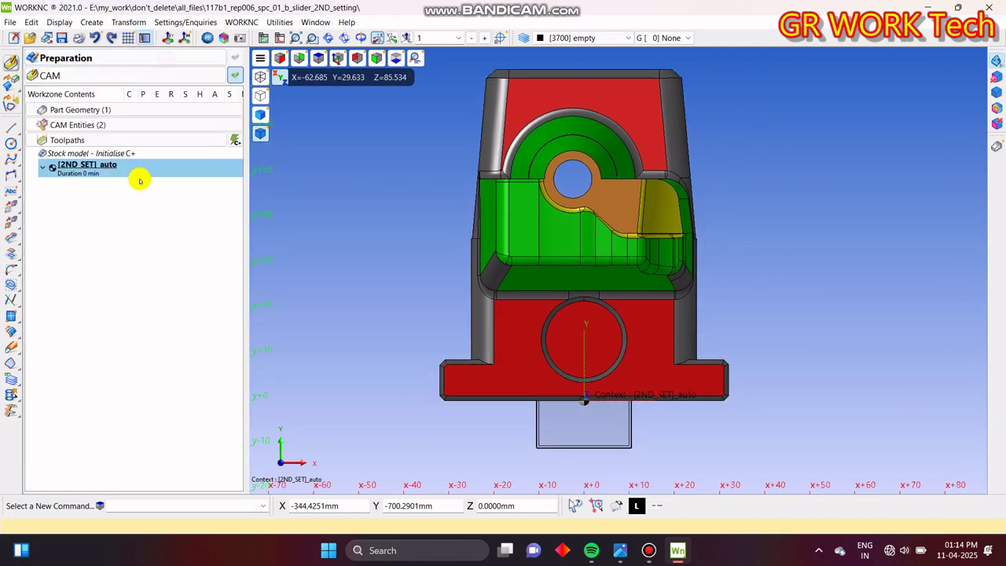
# - Try to cover the large hole in the slider's flat red face with All Complementary Surfaces, keeping only the first external surface
pyautogui.moveTo(701, 173); pyautogui.dragTo(665, 196, button='middle')
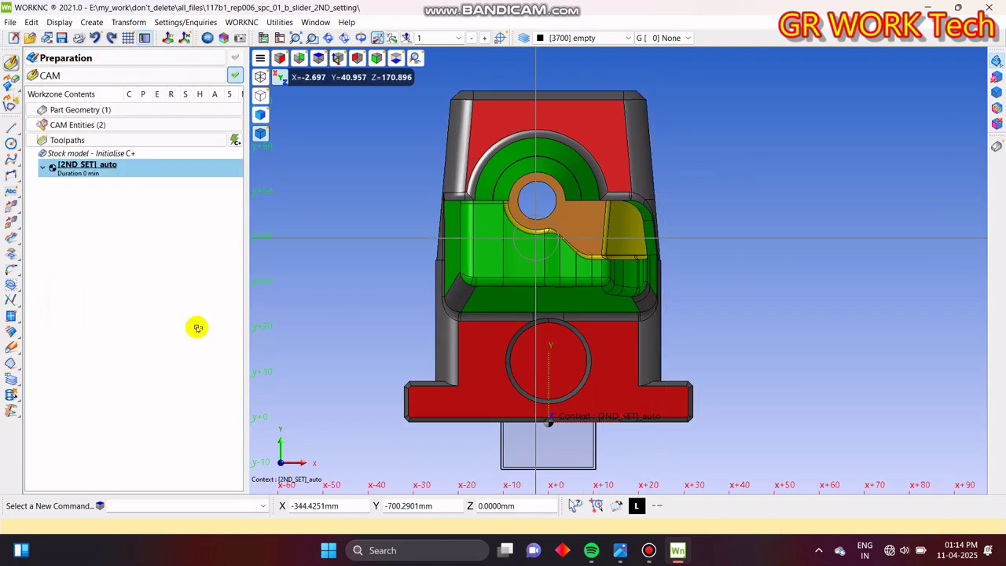
pyautogui.click(13, 337)
pyautogui.click(4, 334)
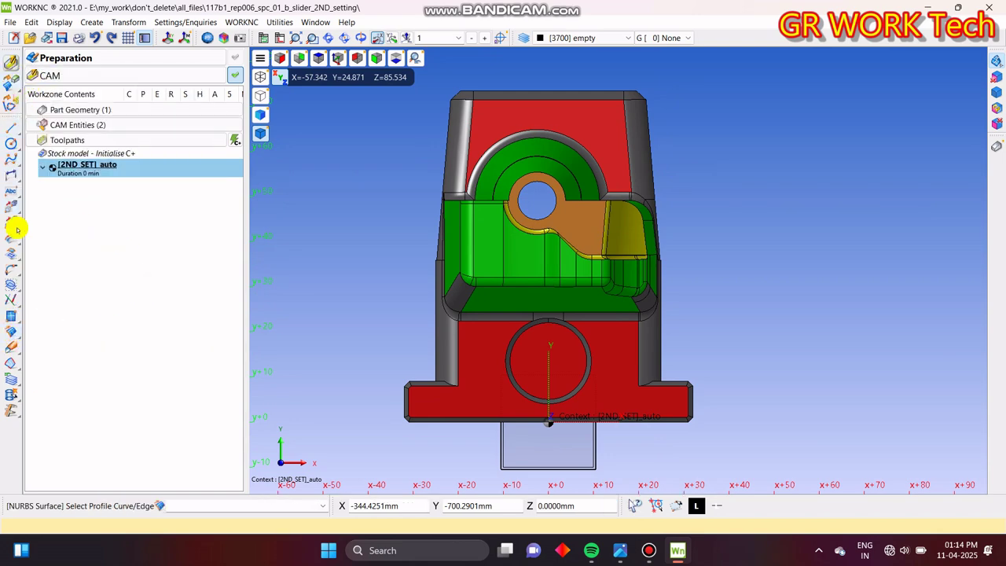
pyautogui.click(11, 329)
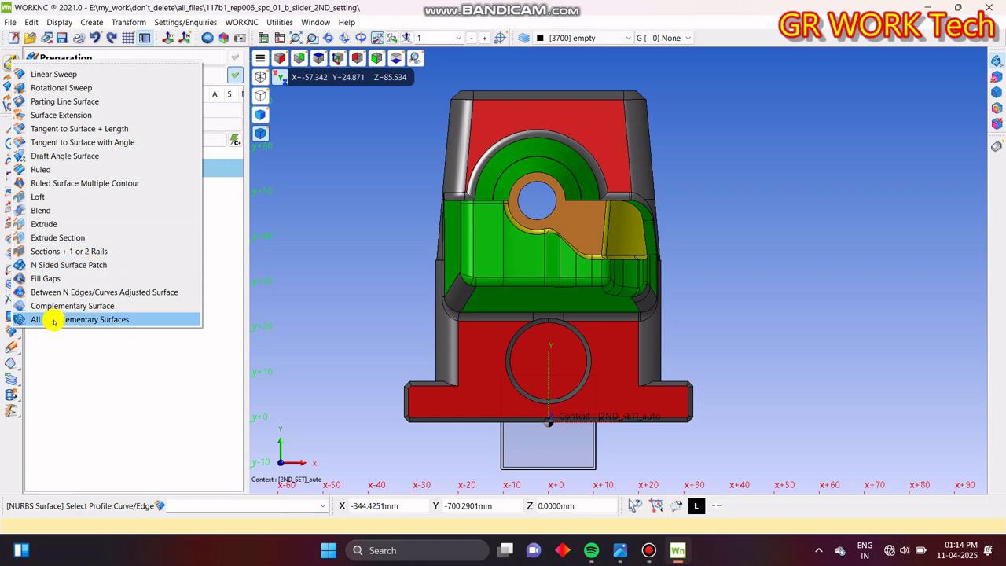
pyautogui.click(110, 319)
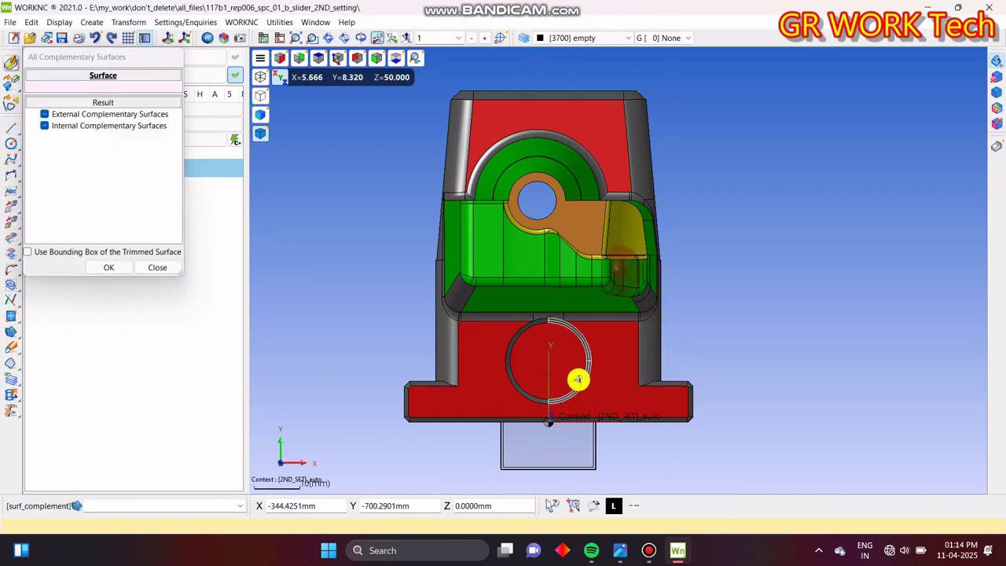
pyautogui.moveTo(577, 382); pyautogui.dragTo(578, 356, button='middle')
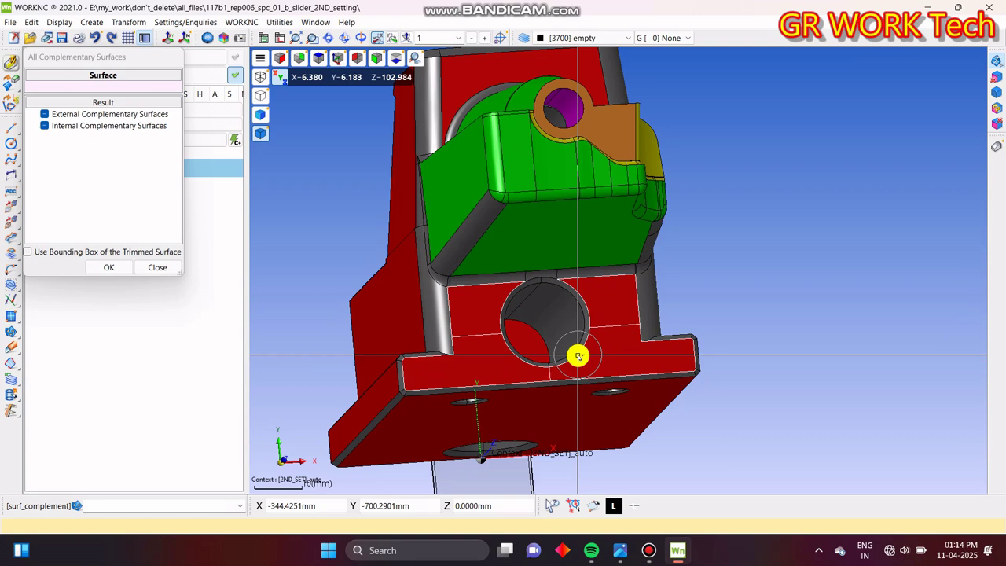
pyautogui.moveTo(578, 355); pyautogui.dragTo(478, 367, button='middle')
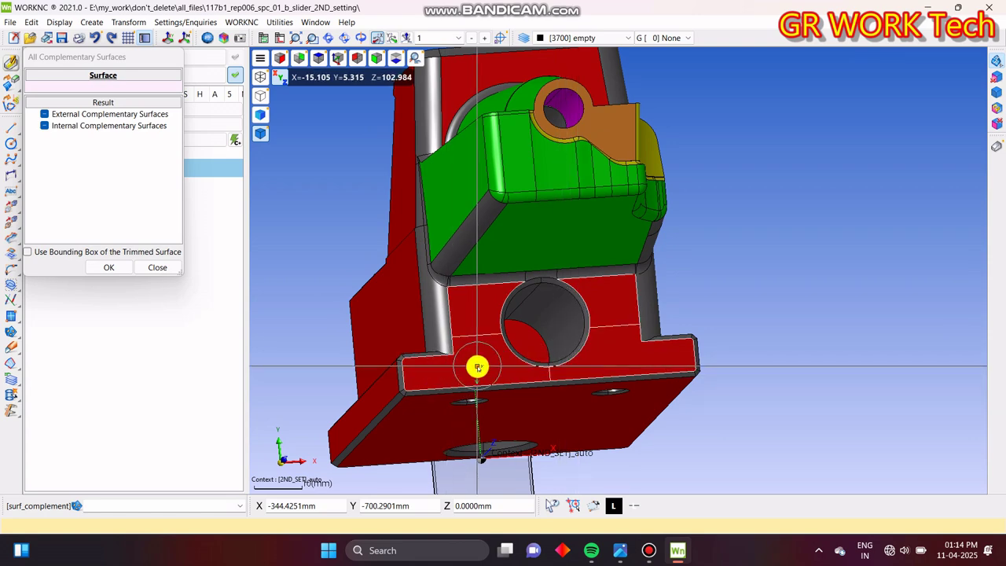
pyautogui.click(477, 367)
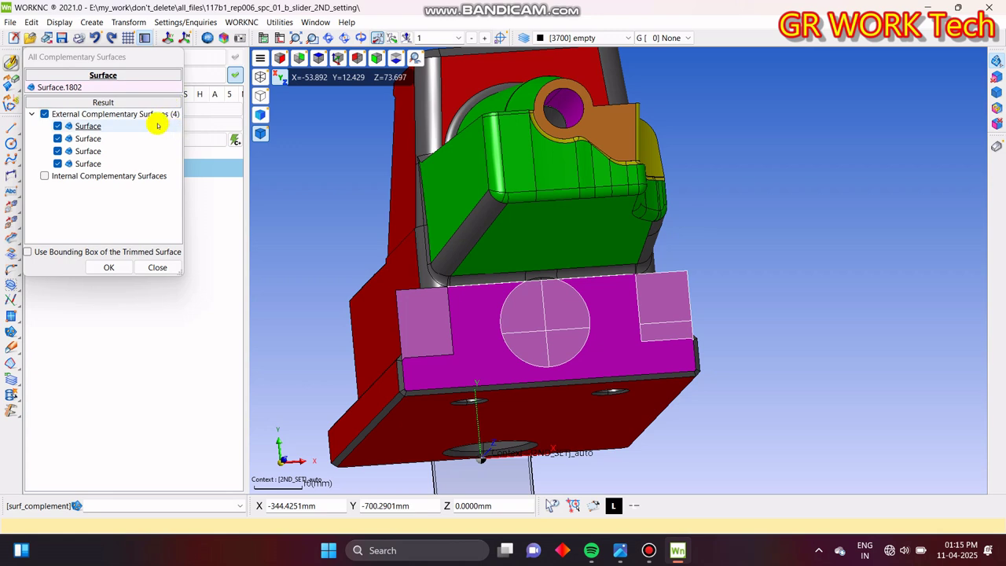
pyautogui.click(57, 127)
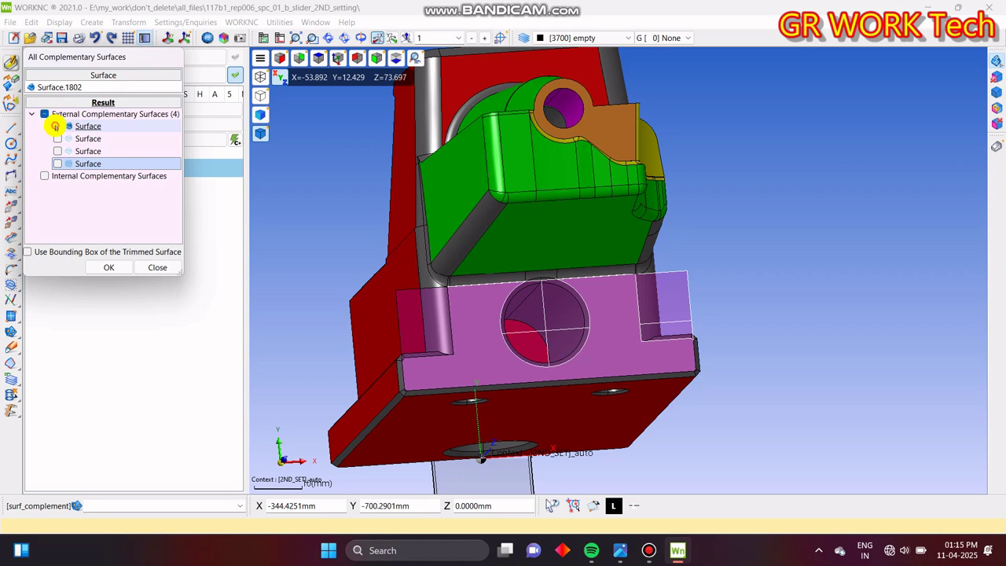
pyautogui.click(55, 126)
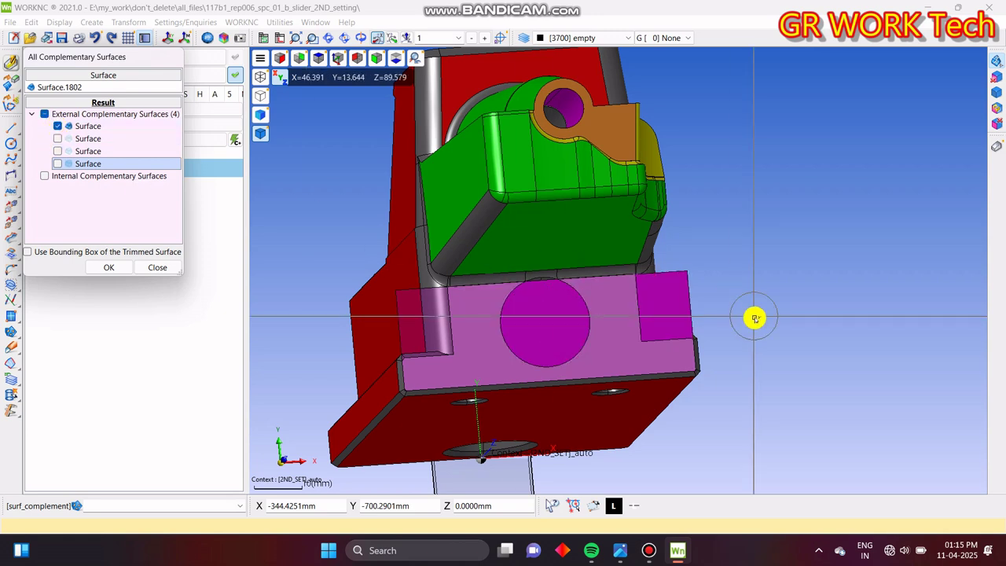
pyautogui.click(110, 268)
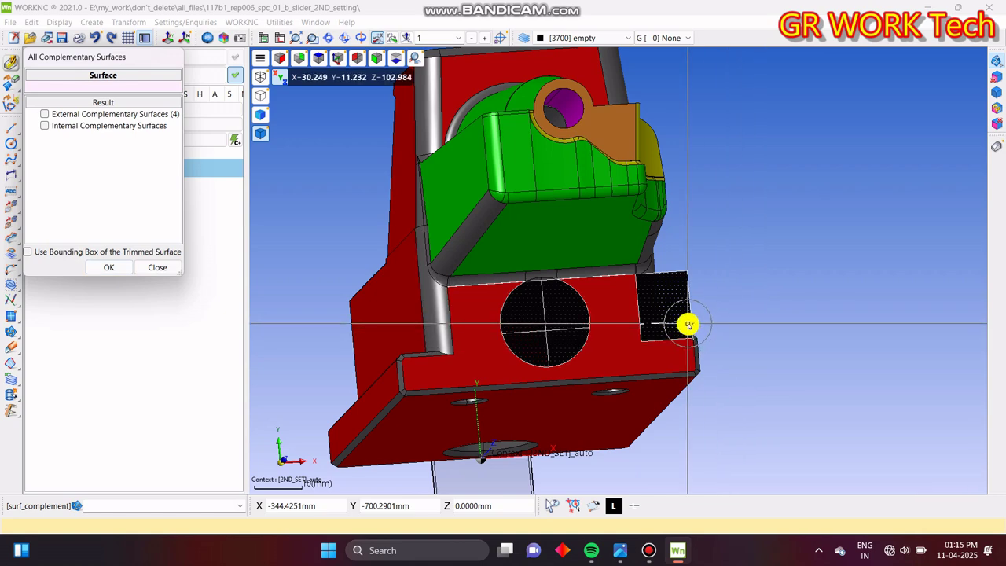
# - Examine the boundary between the large hole's face and the adjoining fillet, including the corner where the edges meet
pyautogui.scroll(5, 687, 324)
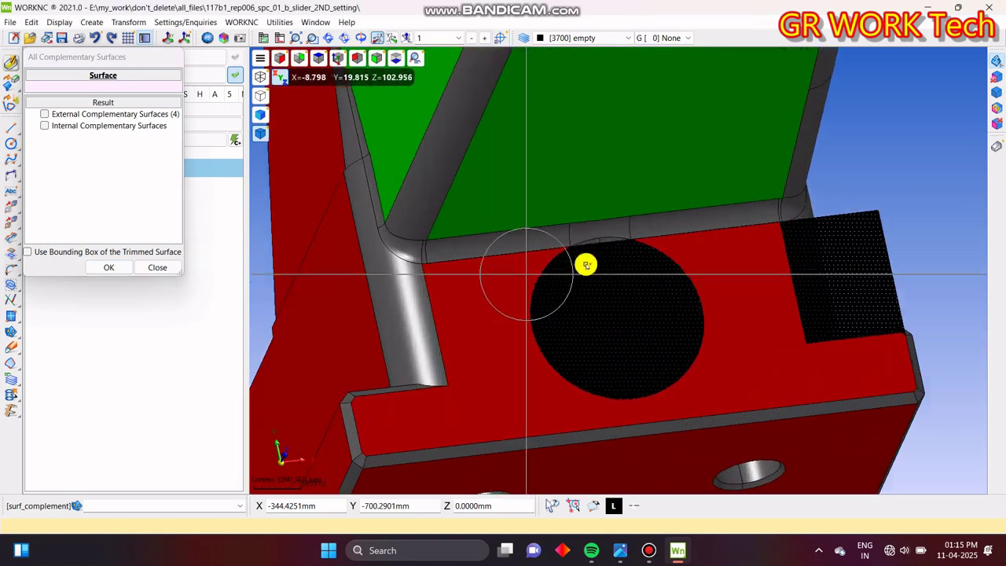
pyautogui.scroll(4, 586, 264)
pyautogui.scroll(-2, 624, 204)
pyautogui.scroll(3, 347, 233)
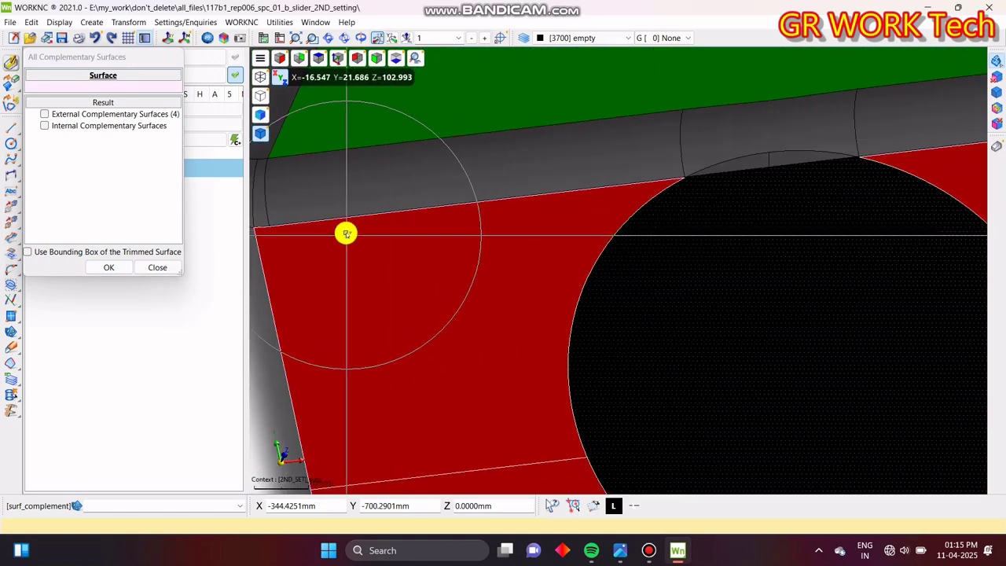
pyautogui.scroll(4, 347, 232)
pyautogui.scroll(-3, 354, 225)
pyautogui.scroll(2, 311, 213)
pyautogui.scroll(-3, 641, 203)
pyautogui.scroll(2, 507, 204)
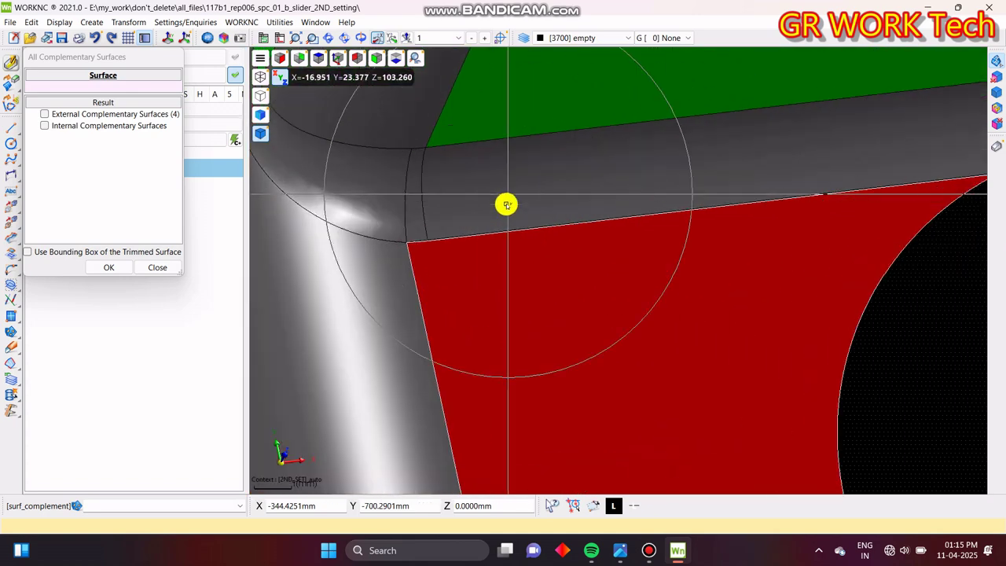
pyautogui.scroll(5, 377, 260)
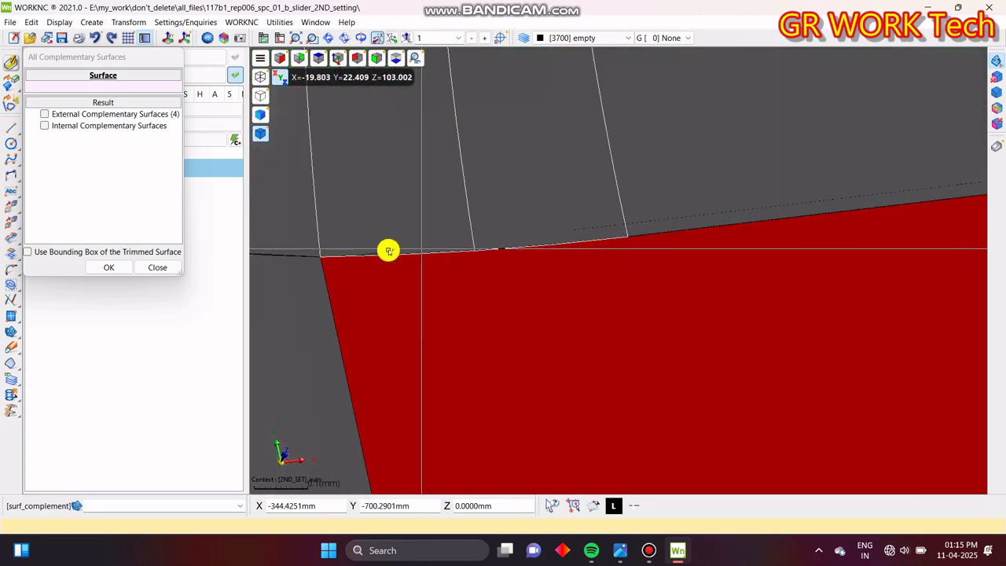
pyautogui.scroll(-3, 388, 251)
pyautogui.scroll(4, 337, 235)
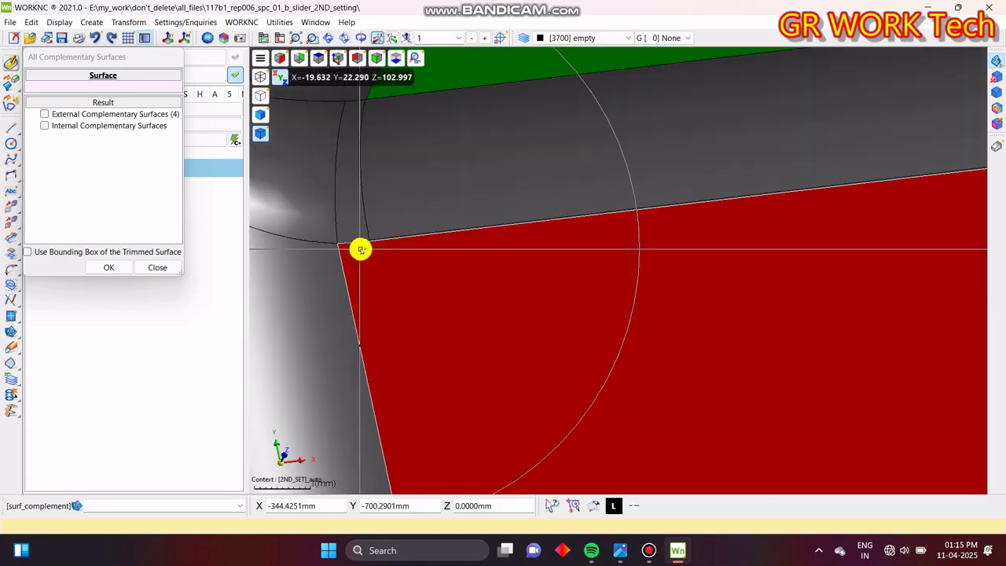
pyautogui.scroll(-5, 361, 250)
# - Close the complementary surface command and delete the round and rectangular surfaces it created
pyautogui.press('Escape')
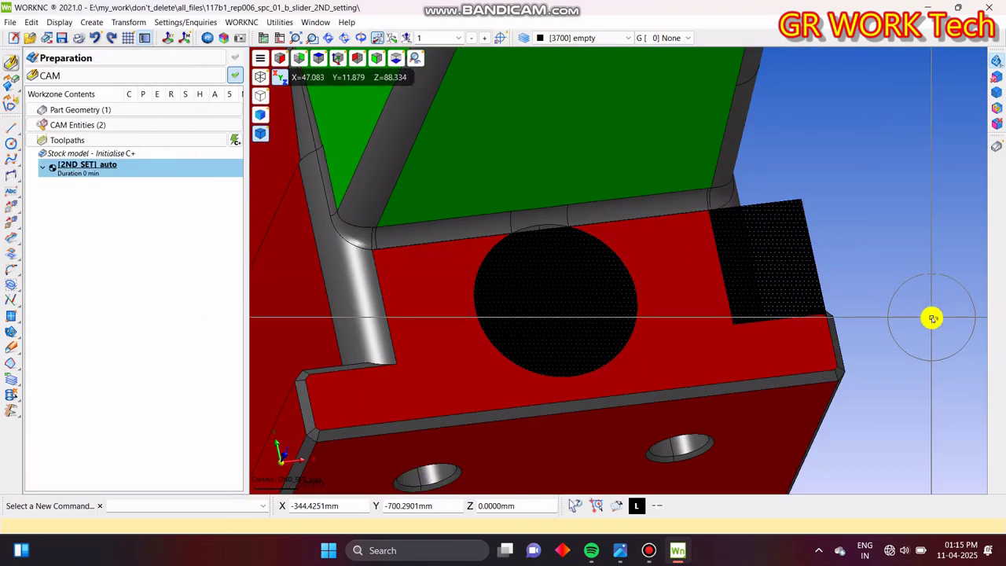
pyautogui.click(790, 270)
pyautogui.press('Delete')
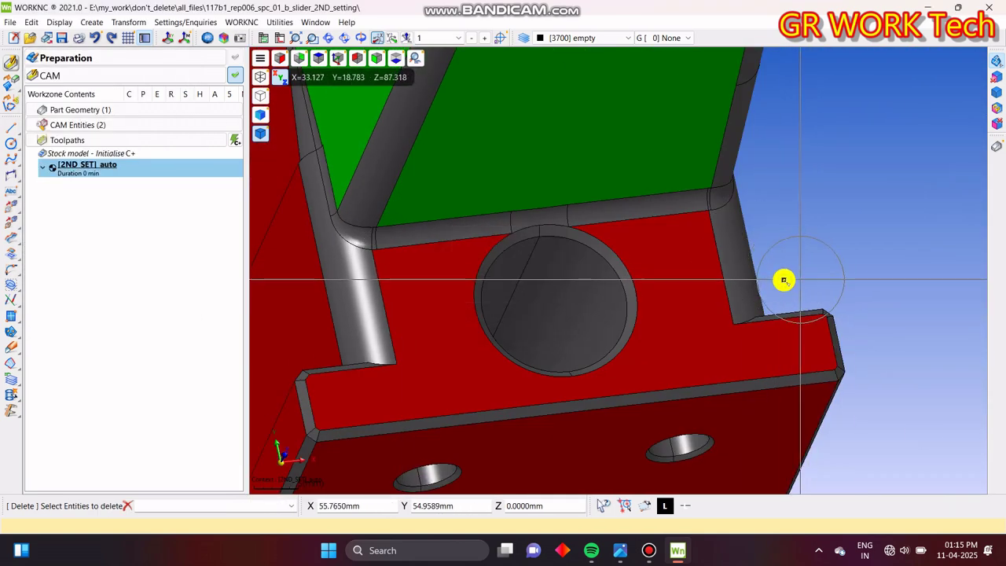
# - Create ruled surfaces over the large hole, one between its two rim edges and one across the small gap at the adjoining fillet
pyautogui.click(11, 330)
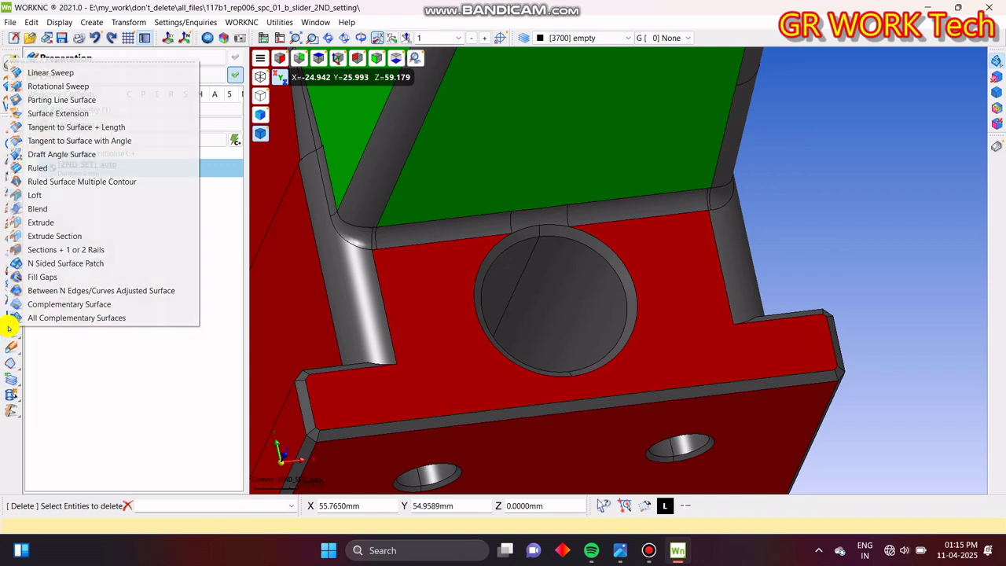
pyautogui.click(52, 168)
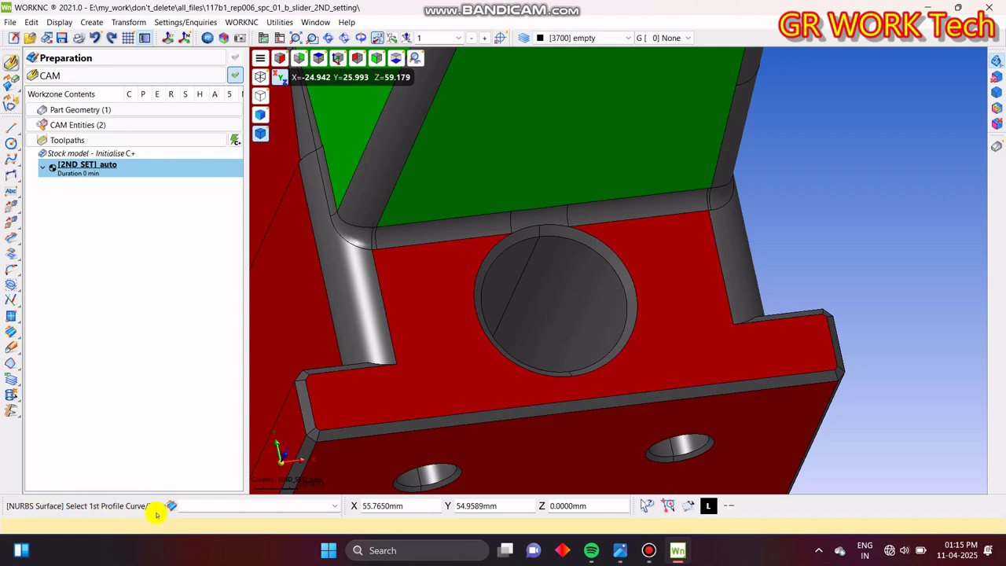
pyautogui.click(633, 276)
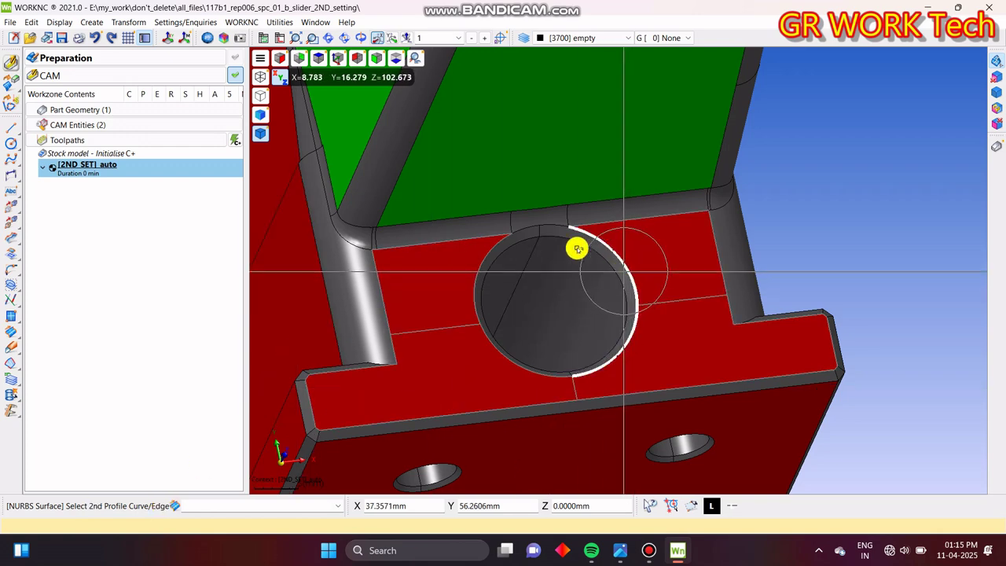
pyautogui.click(484, 258)
pyautogui.scroll(3, 583, 305)
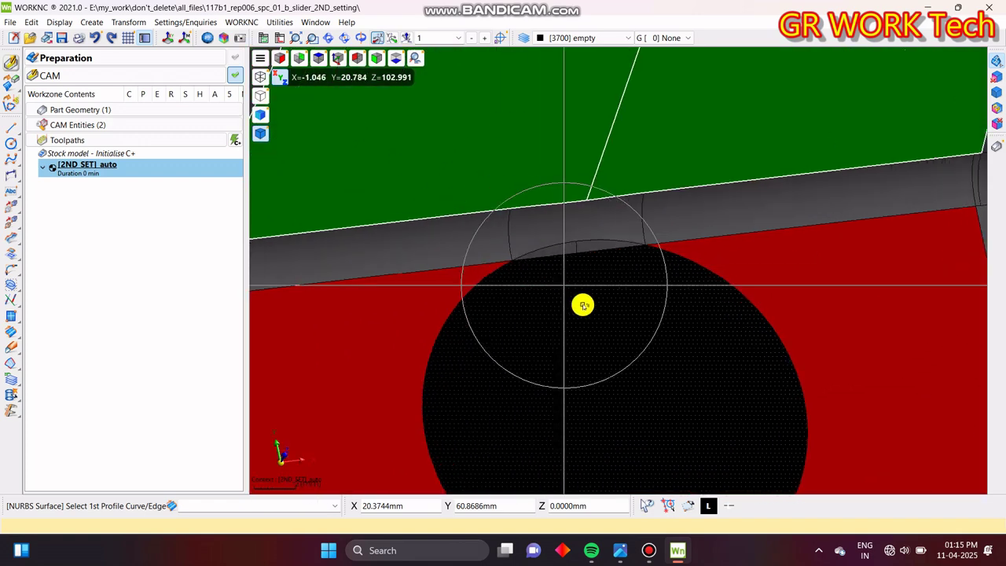
pyautogui.scroll(4, 583, 305)
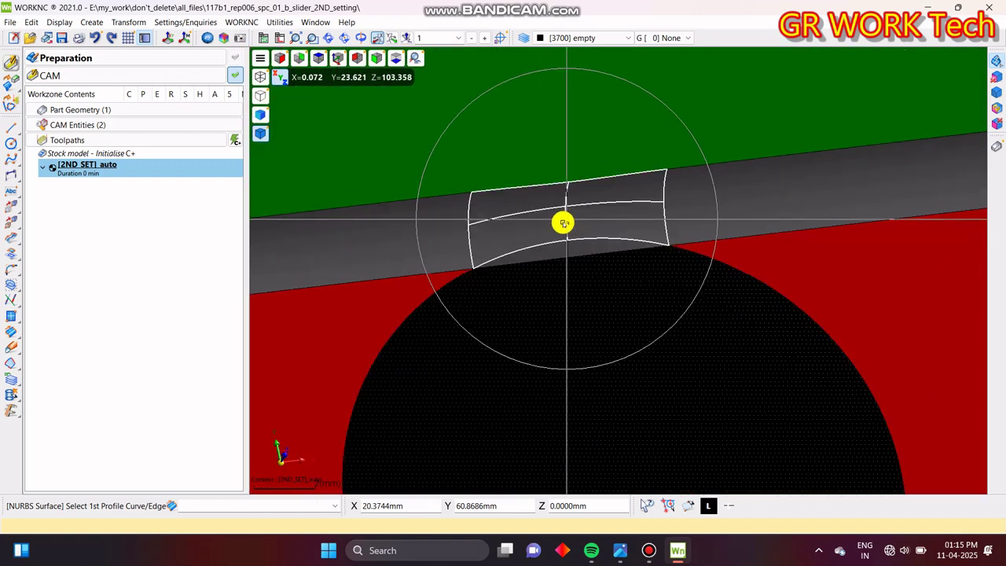
pyautogui.click(449, 274)
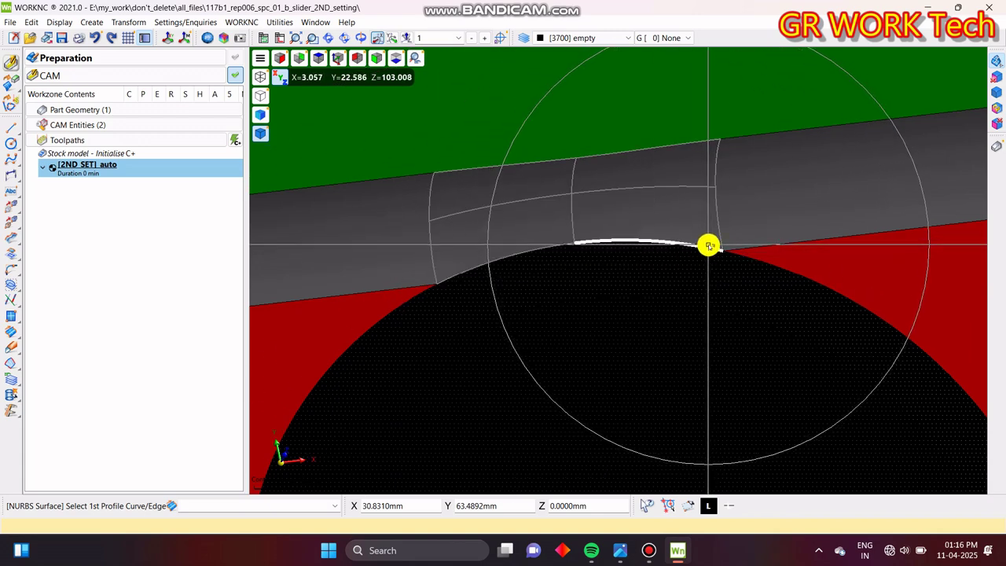
# - Close the small bore at the slider's tip with a ruled surface between its two rim edges
pyautogui.scroll(-6, 636, 250)
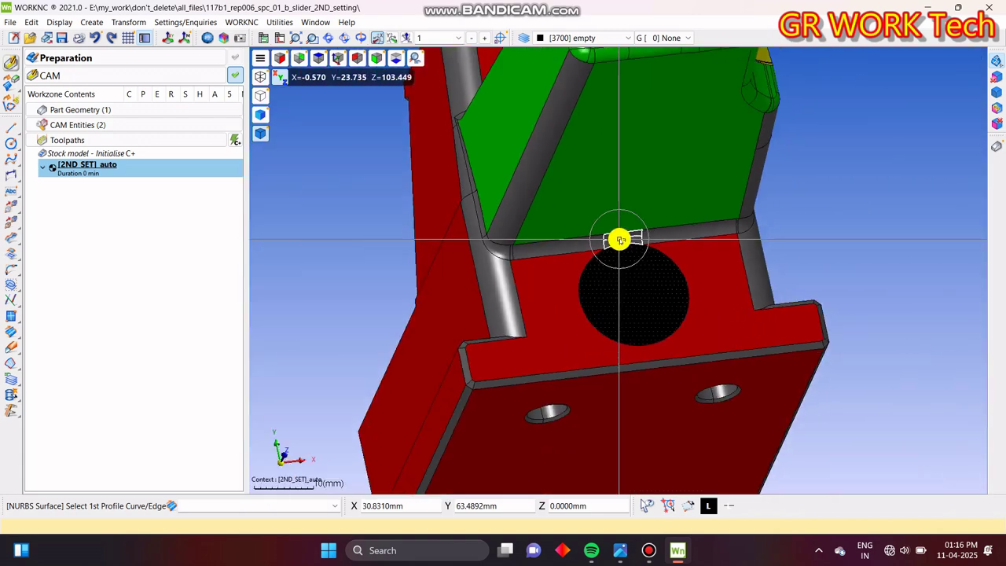
pyautogui.scroll(3, 637, 253)
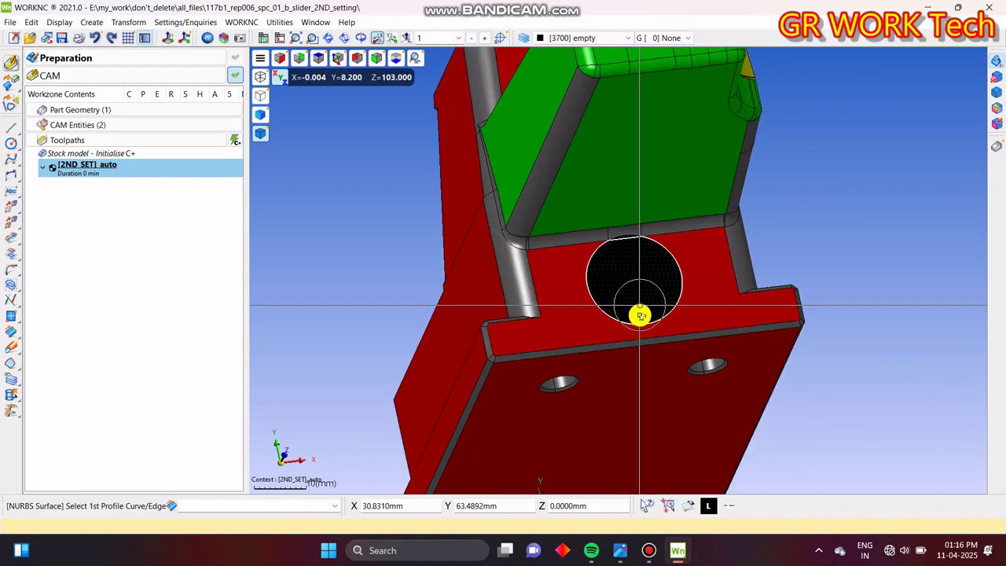
pyautogui.scroll(-3, 602, 359)
pyautogui.moveTo(662, 284)
pyautogui.mouseDown(button='middle')
pyautogui.moveTo(662, 322)
pyautogui.moveTo(665, 302)
pyautogui.mouseUp(button='middle')
pyautogui.scroll(3, 617, 187)
pyautogui.scroll(3, 617, 186)
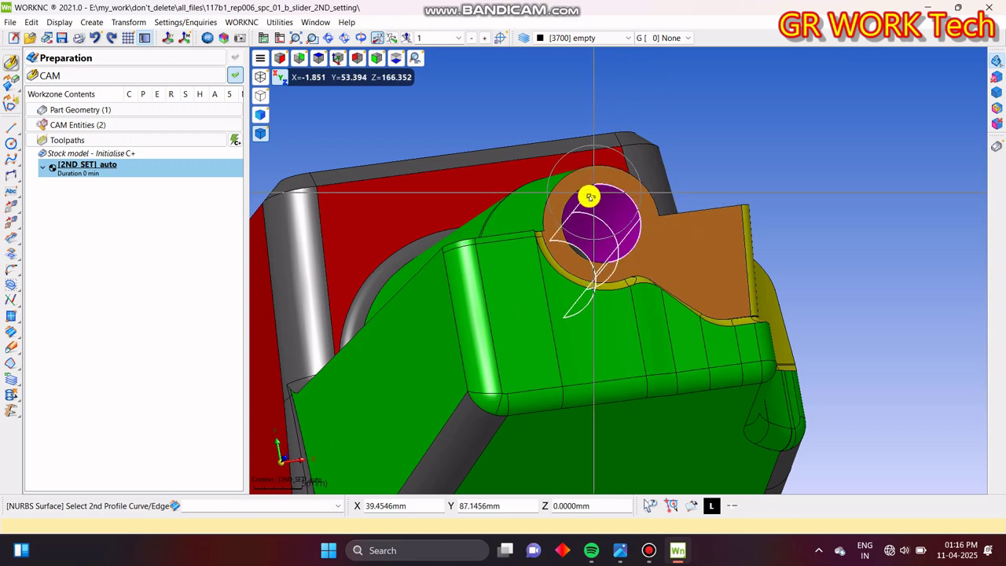
pyautogui.moveTo(534, 215); pyautogui.dragTo(602, 322, button='middle')
# - Examine the slider from several angles, checking the covered holes and the chamfered edges of the base
pyautogui.scroll(3, 599, 422)
pyautogui.scroll(-3, 601, 322)
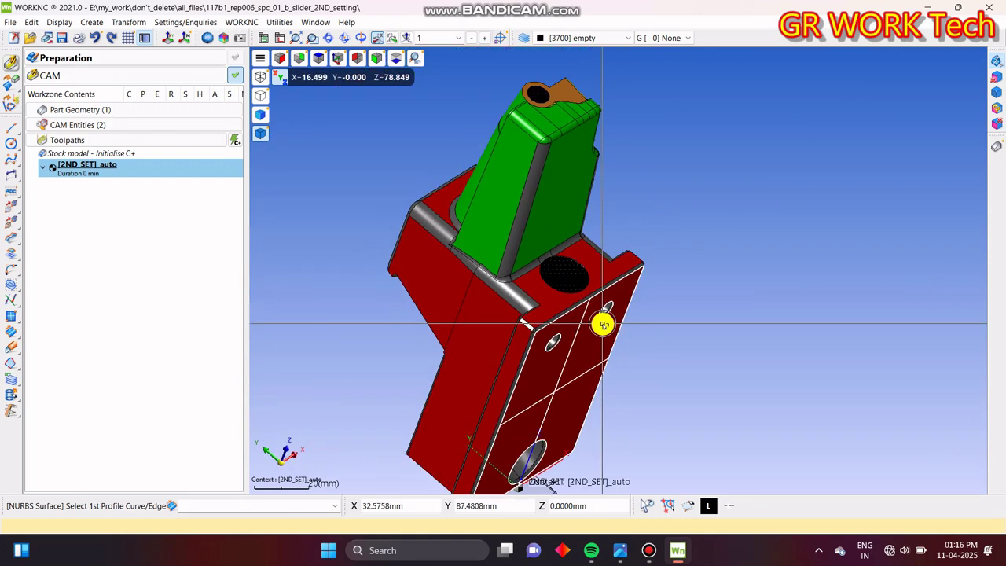
pyautogui.moveTo(429, 321)
pyautogui.mouseDown(button='middle')
pyautogui.moveTo(470, 341)
pyautogui.moveTo(417, 330)
pyautogui.mouseUp(button='middle')
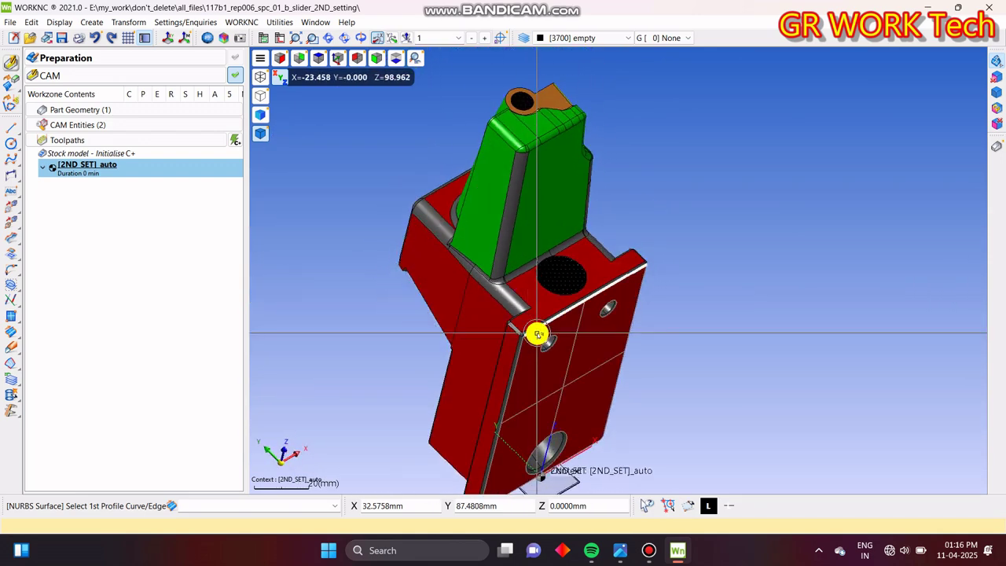
pyautogui.scroll(5, 535, 331)
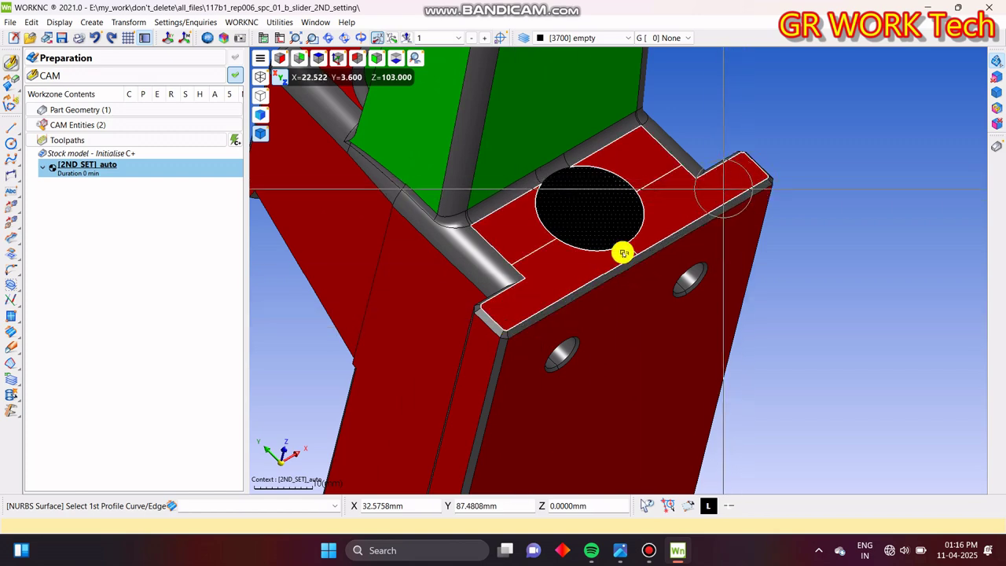
pyautogui.scroll(-4, 543, 302)
pyautogui.moveTo(641, 349); pyautogui.dragTo(666, 336, button='middle')
pyautogui.scroll(4, 539, 305)
pyautogui.moveTo(578, 223); pyautogui.dragTo(874, 232, button='middle')
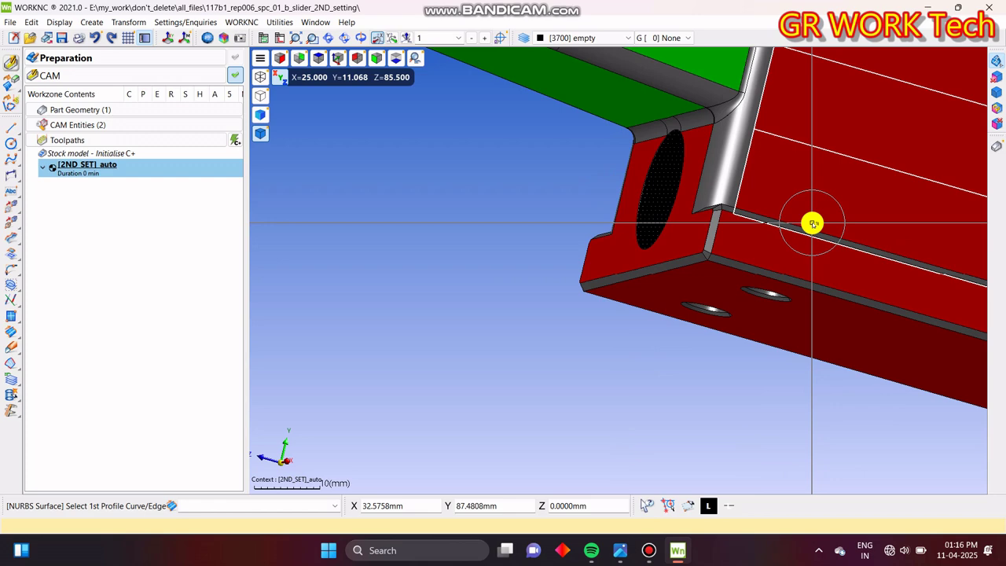
pyautogui.moveTo(807, 221); pyautogui.dragTo(765, 247, button='middle')
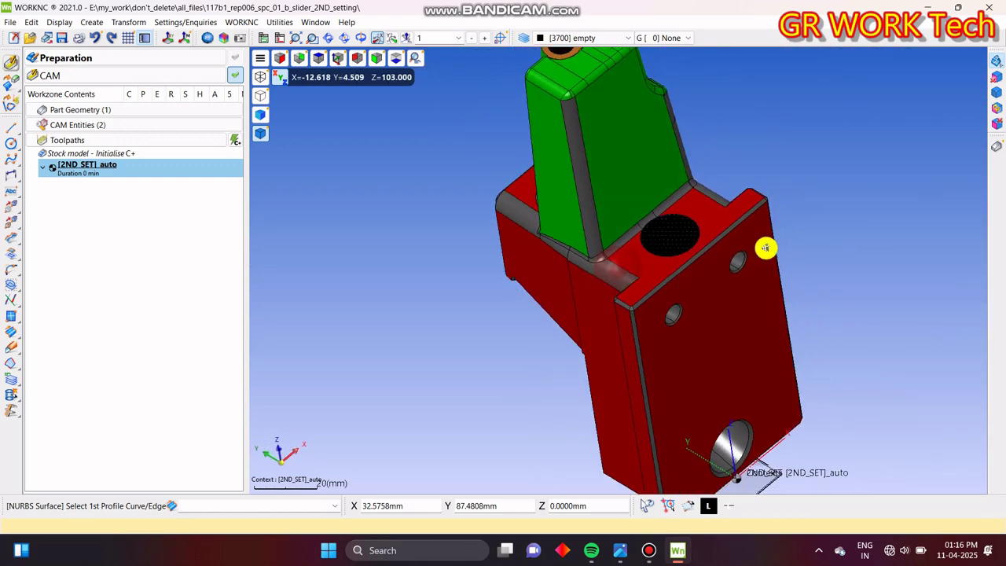
# - Start a surface extension and select the base's long top chamfer together with the short end chamfer and corner facet at one end
pyautogui.click(10, 333)
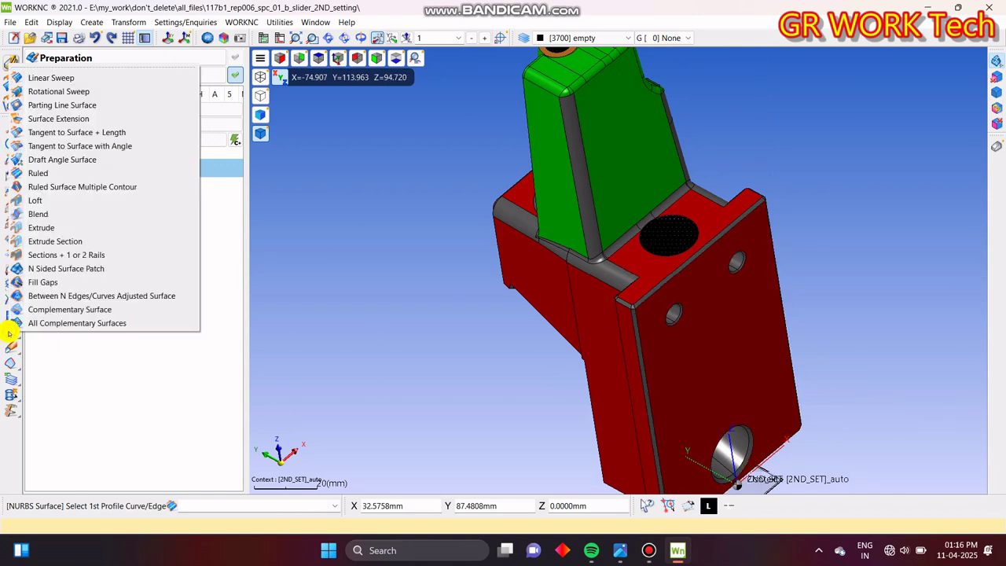
pyautogui.click(48, 120)
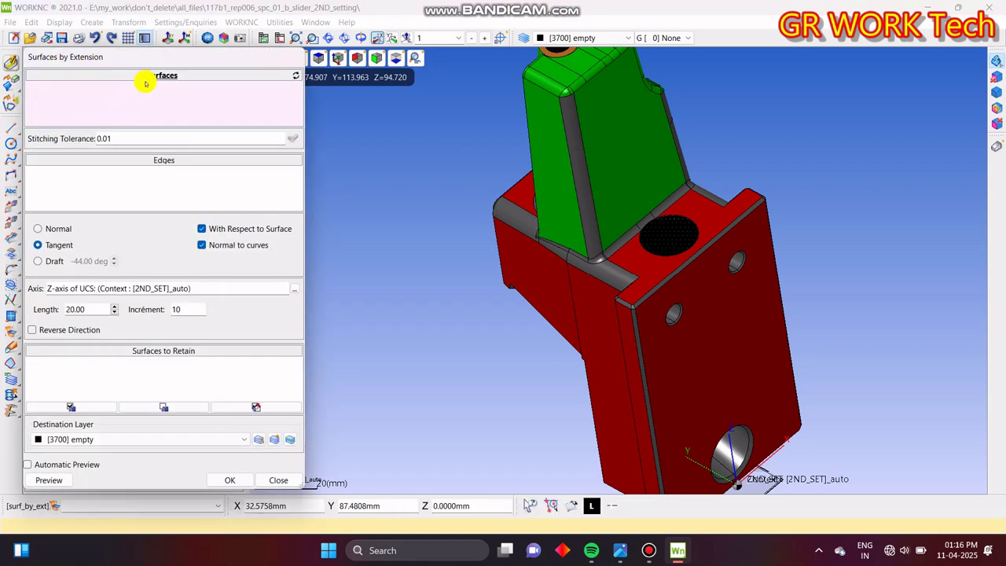
pyautogui.scroll(6, 591, 290)
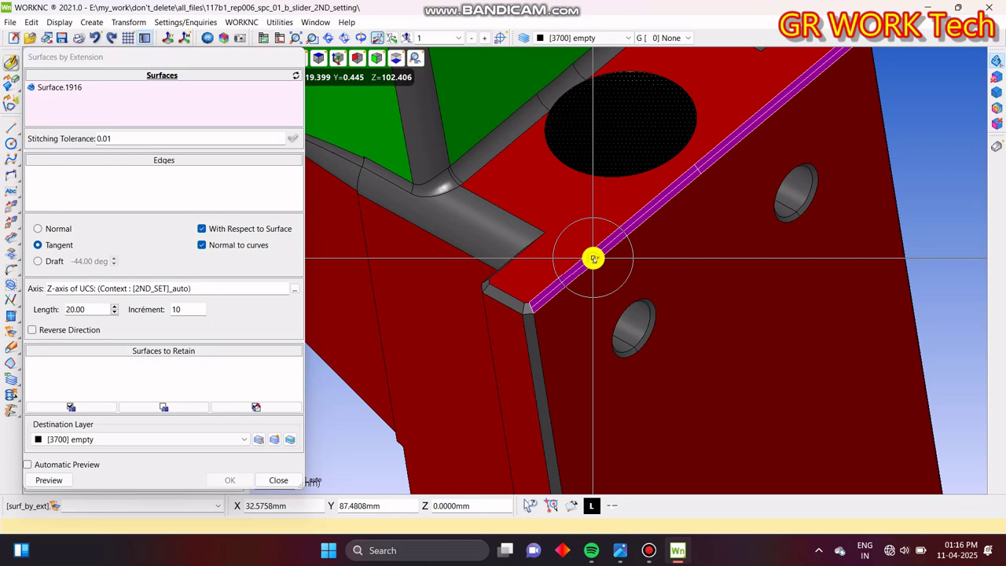
pyautogui.scroll(2, 518, 303)
pyautogui.click(503, 294)
pyautogui.scroll(2, 534, 308)
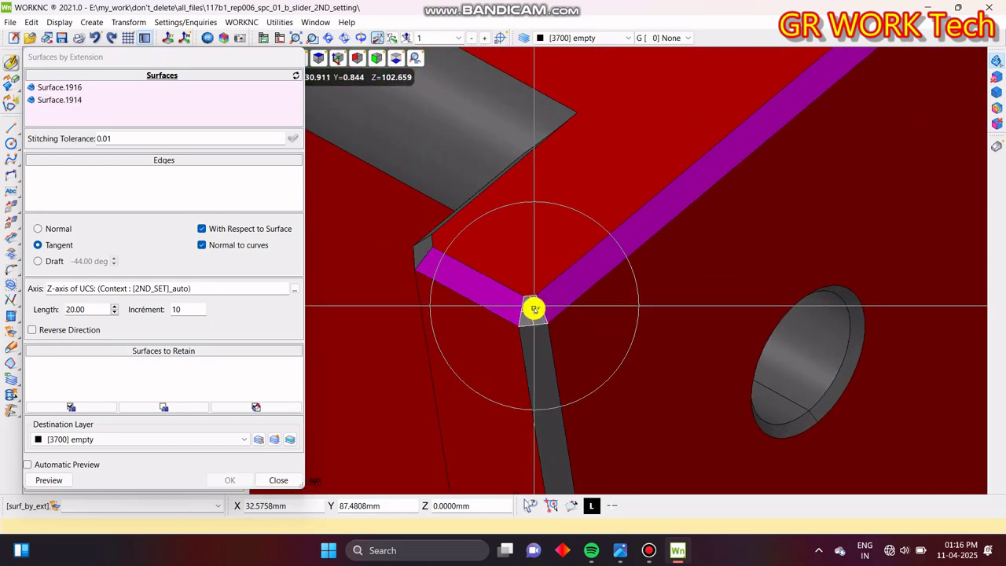
pyautogui.click(533, 309)
pyautogui.scroll(-3, 535, 310)
pyautogui.moveTo(559, 294); pyautogui.dragTo(511, 304, button='middle')
pyautogui.scroll(2, 503, 284)
pyautogui.click(506, 293)
pyautogui.scroll(-3, 534, 300)
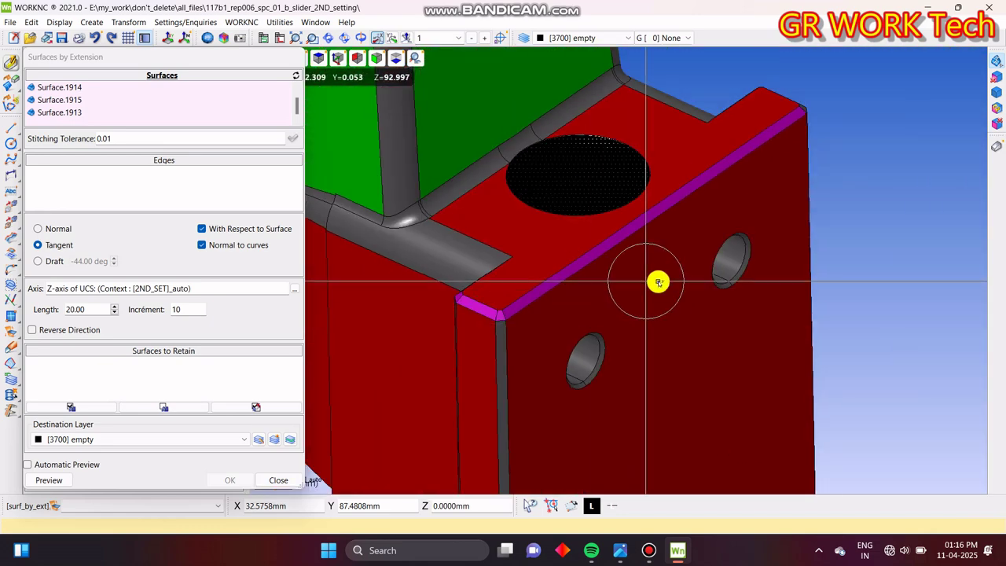
# - Add the end, corner and inner chamfer faces at the opposite end of the base top and finish the surface selection
pyautogui.scroll(-3, 658, 282)
pyautogui.moveTo(781, 285); pyautogui.dragTo(503, 395, button='middle')
pyautogui.scroll(4, 615, 312)
pyautogui.click(667, 255)
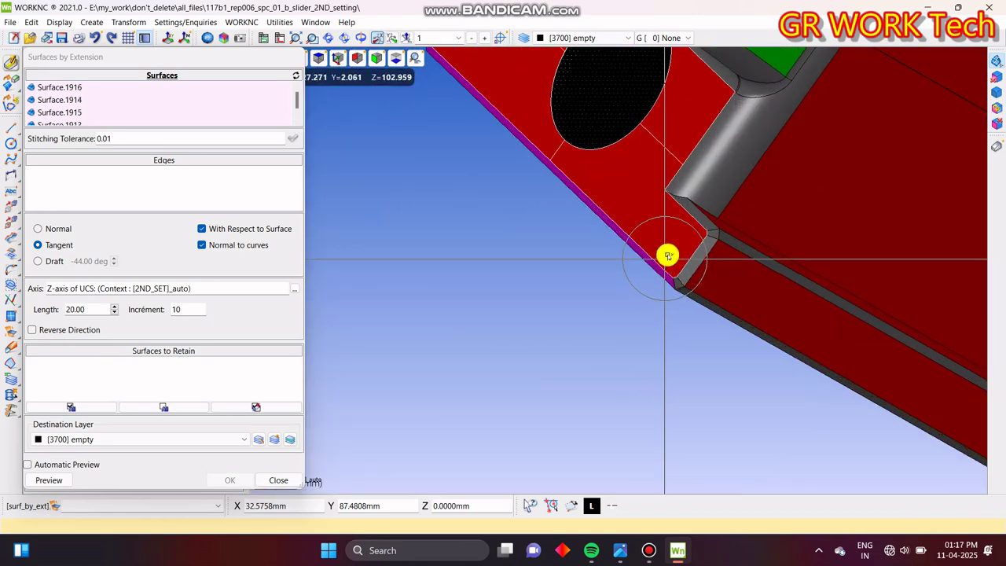
pyautogui.scroll(1, 667, 256)
pyautogui.click(718, 251)
pyautogui.scroll(2, 734, 223)
pyautogui.click(733, 223)
pyautogui.click(714, 210)
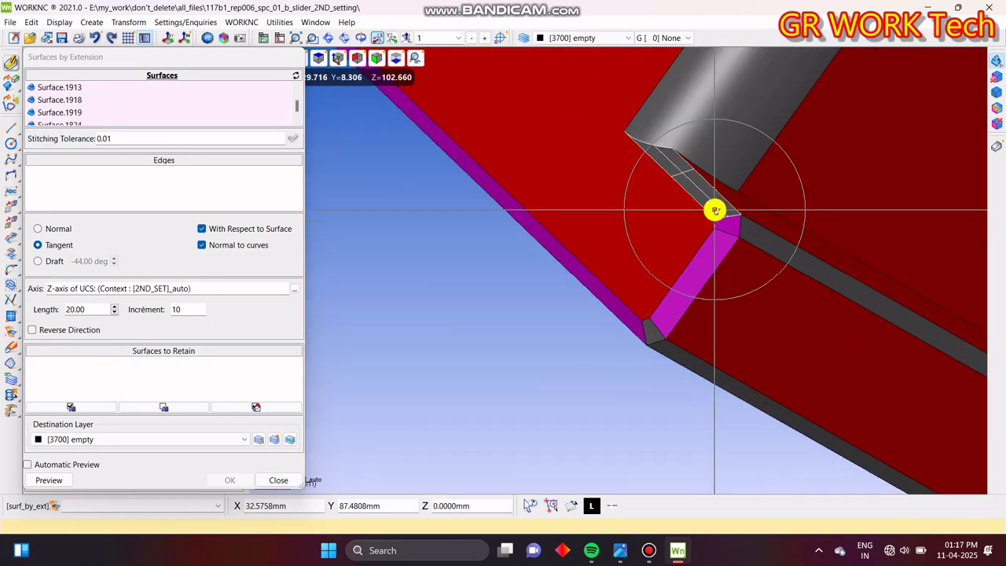
pyautogui.moveTo(698, 298); pyautogui.dragTo(701, 275, button='middle')
pyautogui.click(678, 302)
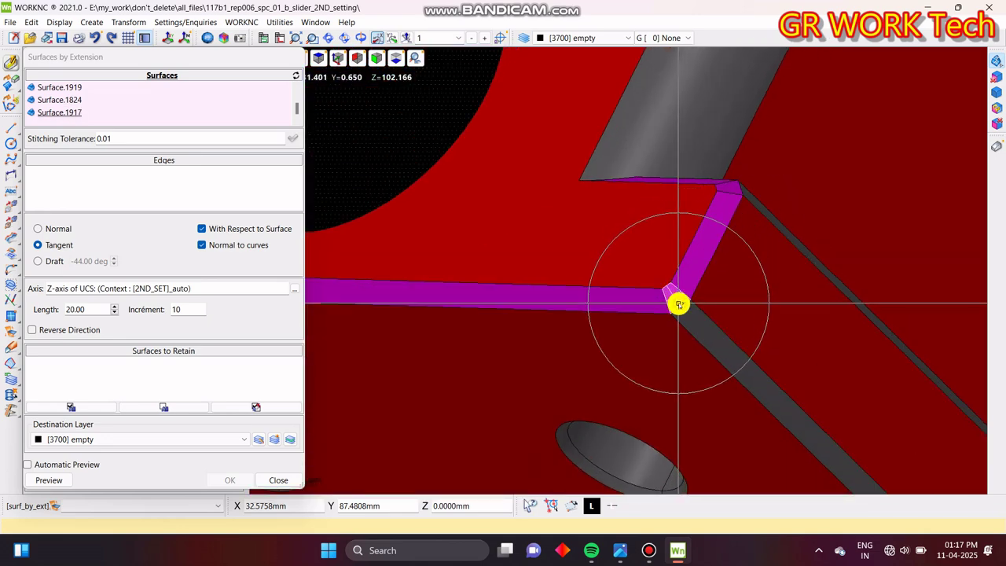
pyautogui.middleClick(678, 304)
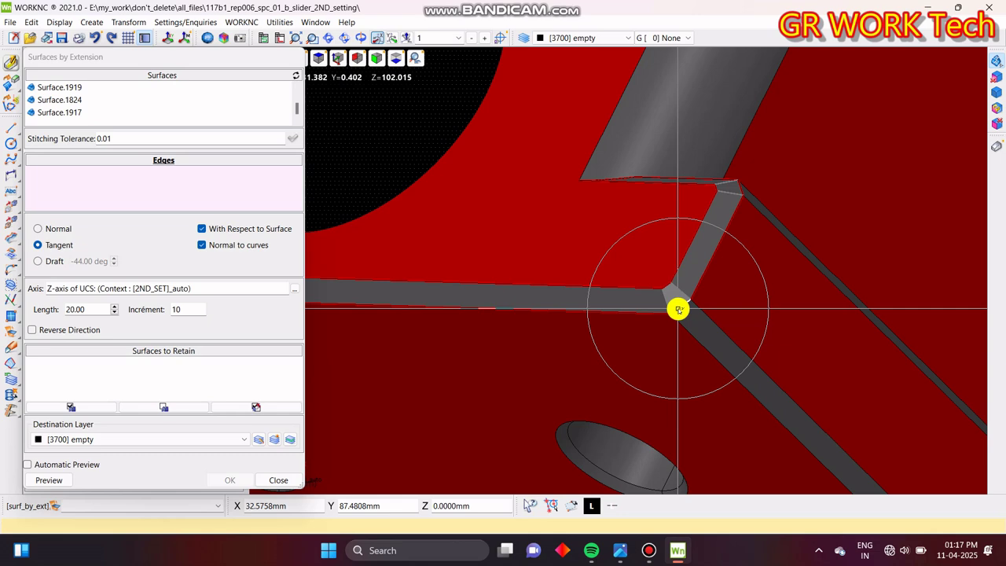
# - Choose the outer edges of the corner facet and the long chamfer as extension edges and set the length to 10 mm
pyautogui.click(795, 269)
pyautogui.scroll(-3, 653, 258)
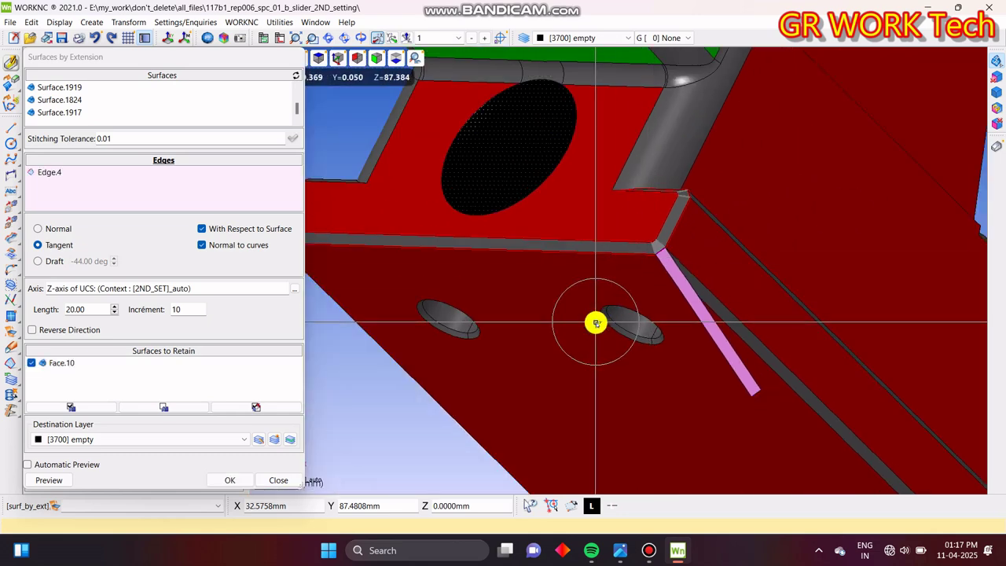
pyautogui.moveTo(595, 323); pyautogui.dragTo(743, 281, button='middle')
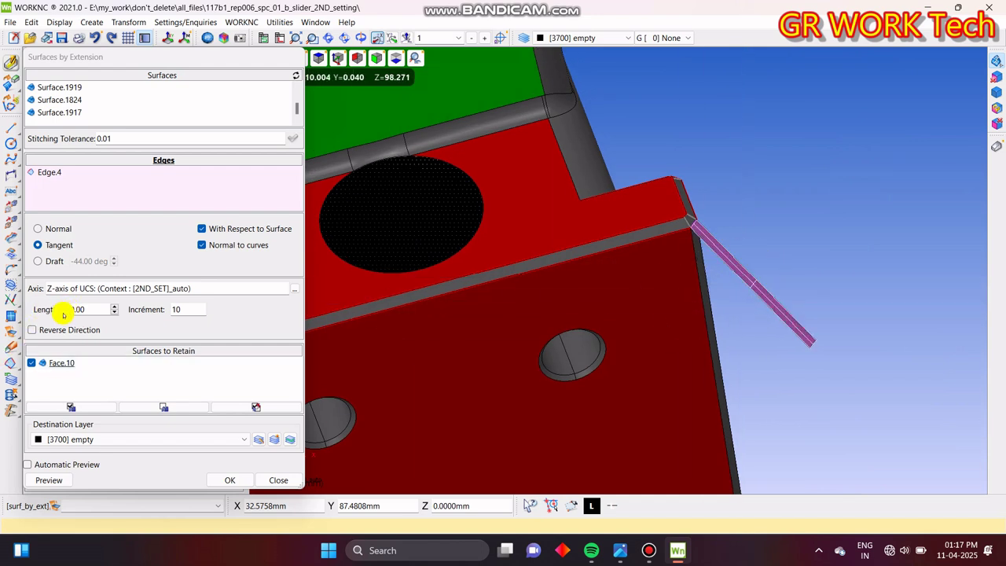
pyautogui.moveTo(93, 309); pyautogui.dragTo(69, 306)
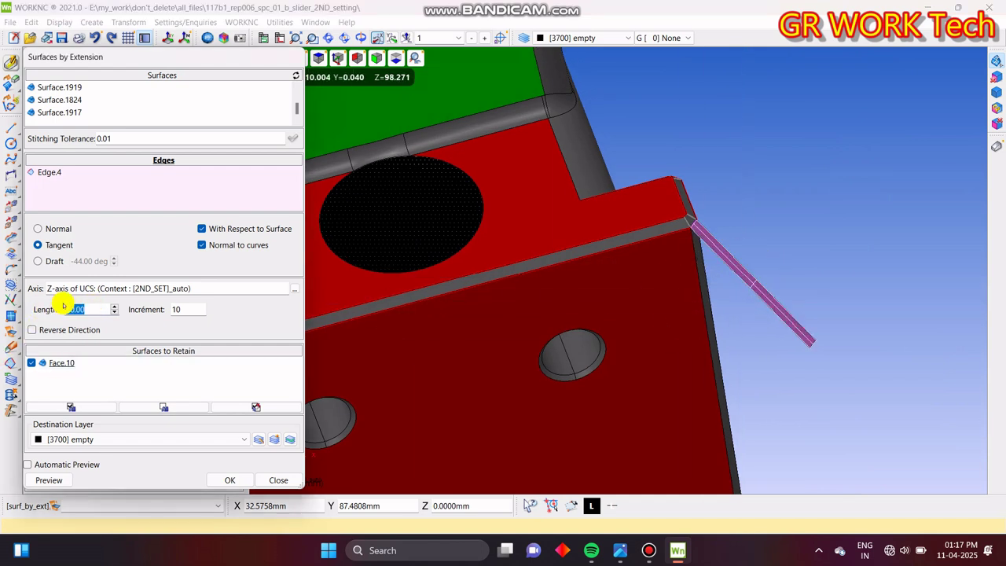
pyautogui.click(594, 263)
pyautogui.scroll(2, 669, 251)
pyautogui.click(671, 245)
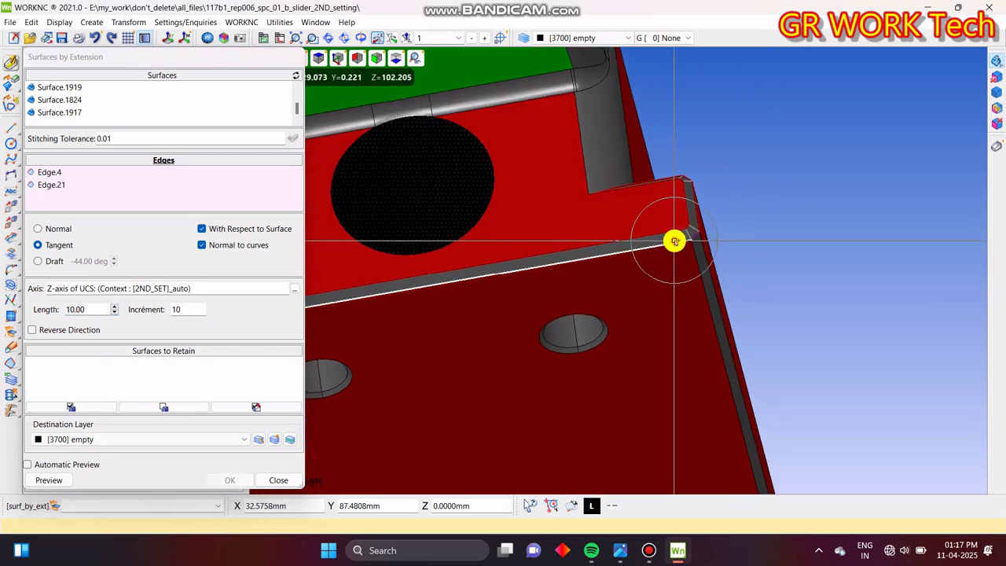
# - Add the remaining outer edges of the end and corner chamfers and preview the tangent extension around the base top
pyautogui.moveTo(673, 238)
pyautogui.mouseDown(button='middle')
pyautogui.moveTo(783, 301)
pyautogui.moveTo(689, 291)
pyautogui.moveTo(683, 231)
pyautogui.mouseUp(button='middle')
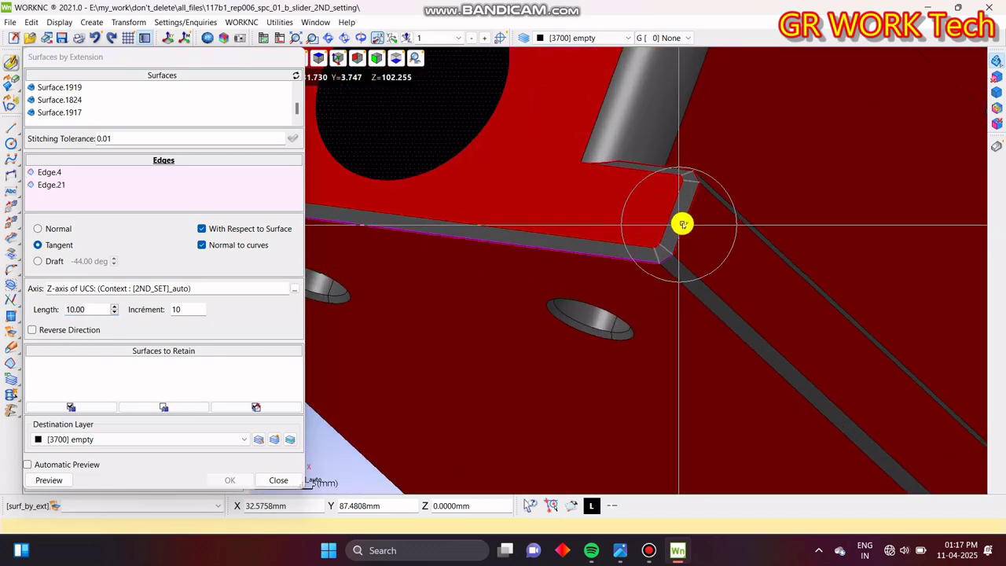
pyautogui.click(682, 225)
pyautogui.moveTo(776, 194); pyautogui.dragTo(730, 253, button='middle')
pyautogui.scroll(2, 673, 256)
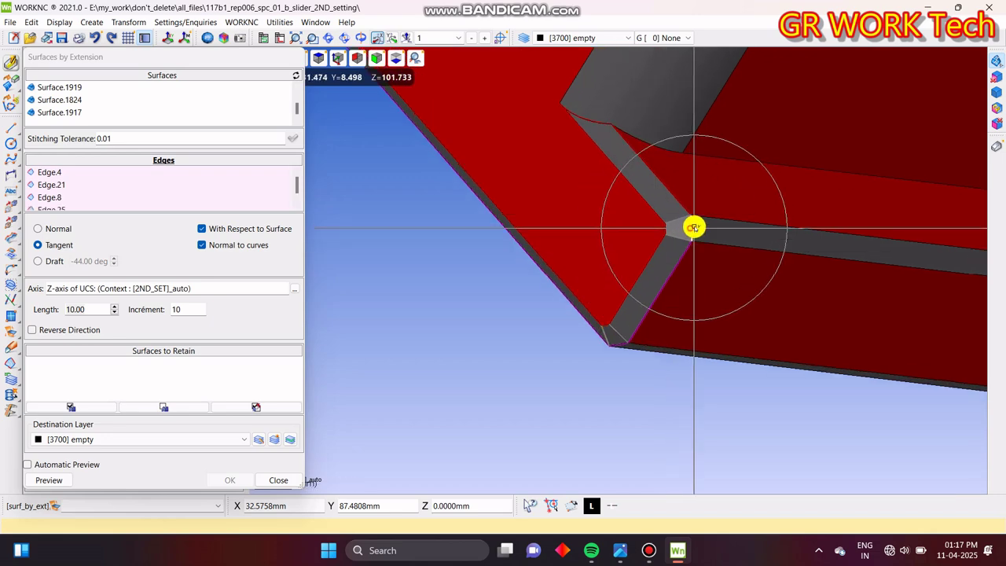
pyautogui.moveTo(683, 204); pyautogui.dragTo(626, 330, button='middle')
pyautogui.scroll(4, 529, 296)
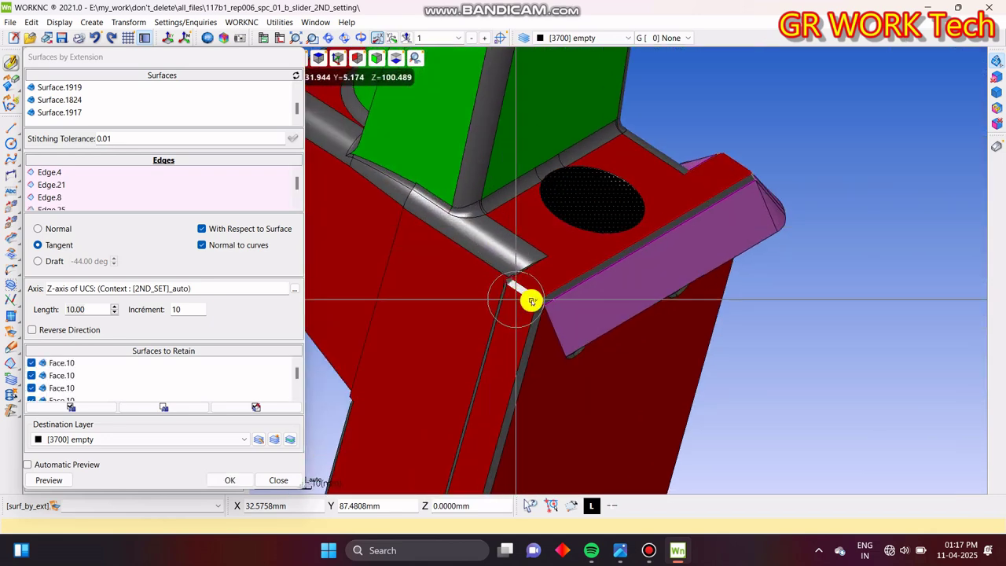
pyautogui.click(518, 298)
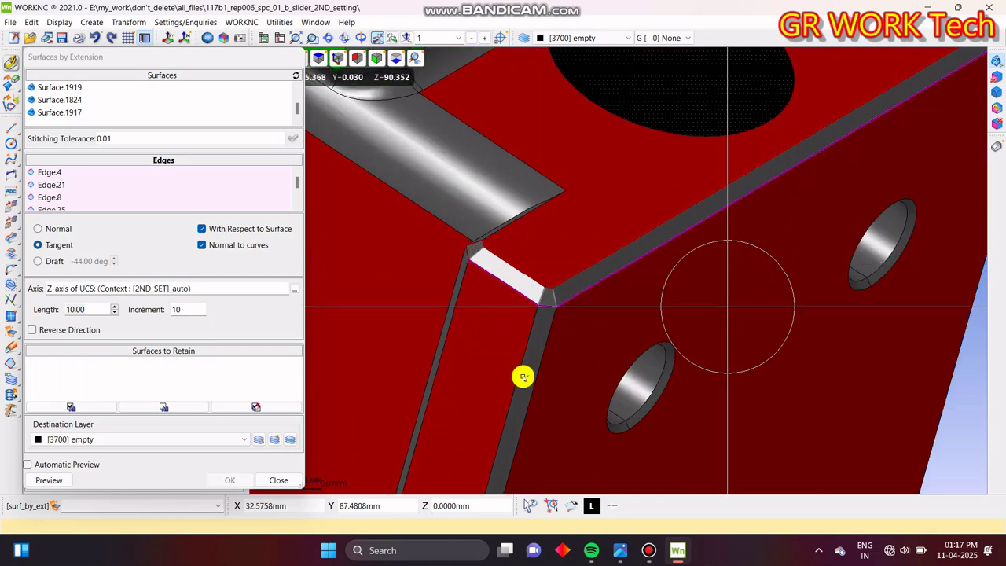
pyautogui.click(721, 330)
pyautogui.moveTo(720, 331); pyautogui.dragTo(636, 380, button='middle')
pyautogui.scroll(-3, 635, 380)
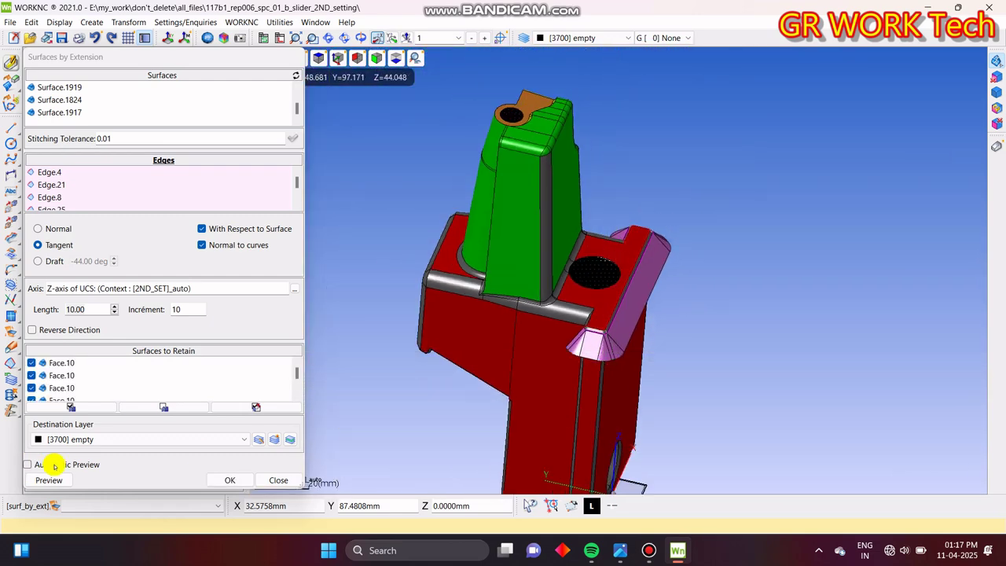
# - Create a destination layer named cad_work and generate the chamfer extension surfaces on it
pyautogui.click(277, 441)
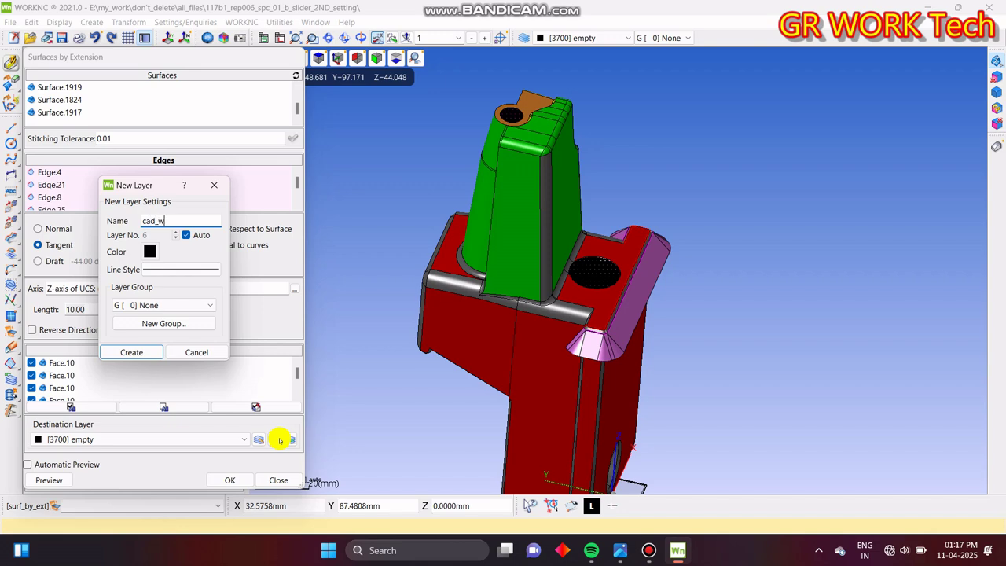
pyautogui.press('Return')
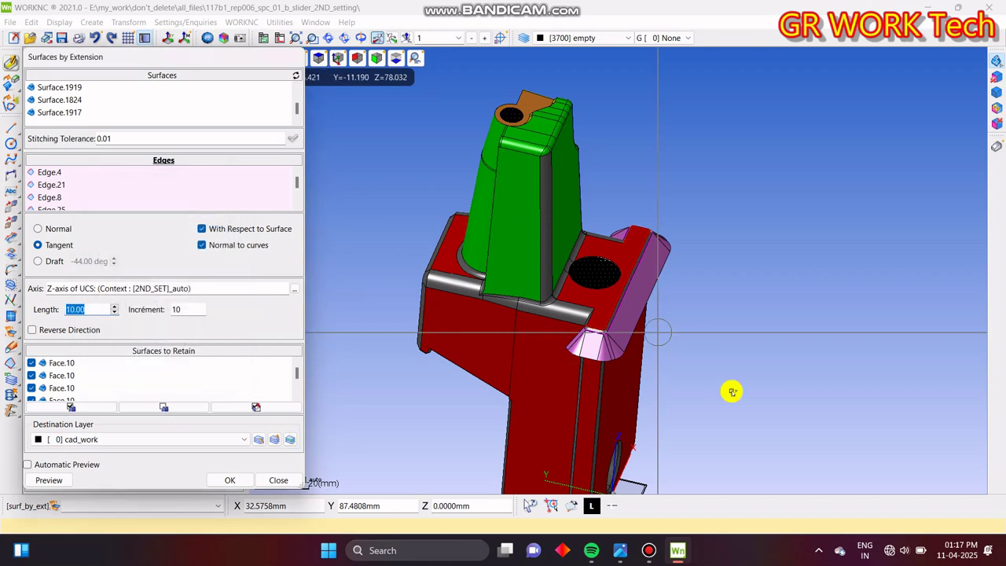
pyautogui.scroll(5, 615, 348)
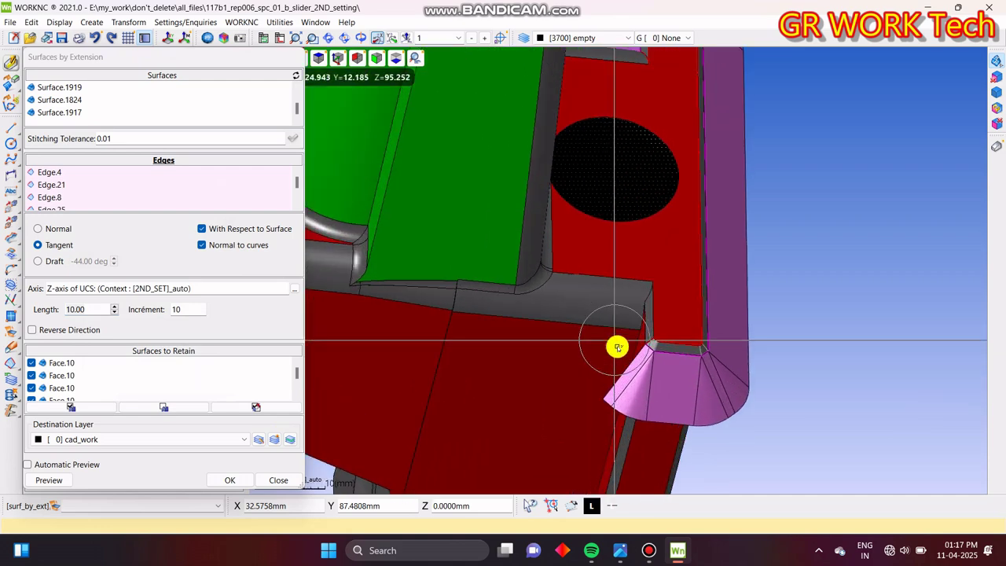
pyautogui.scroll(4, 617, 347)
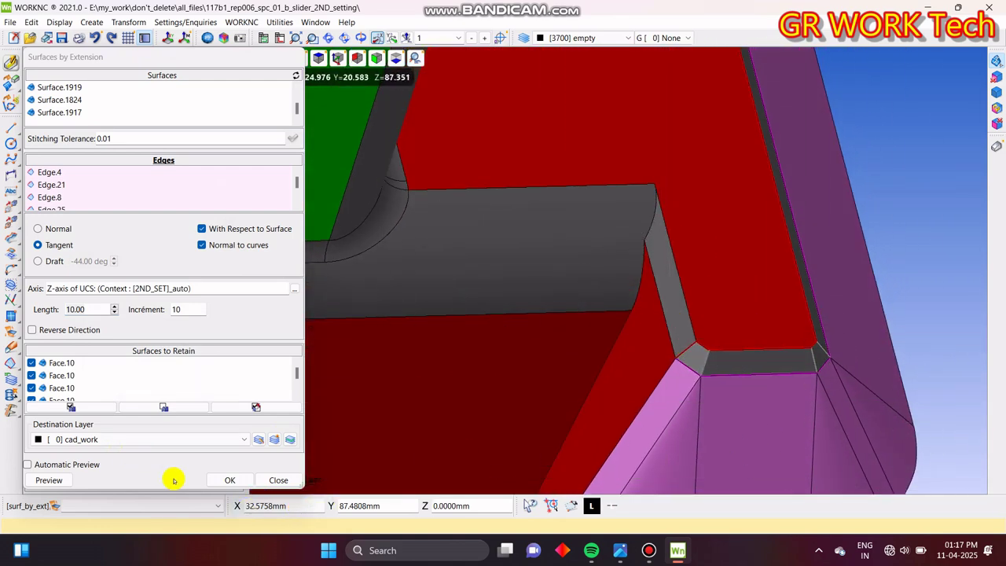
pyautogui.click(231, 480)
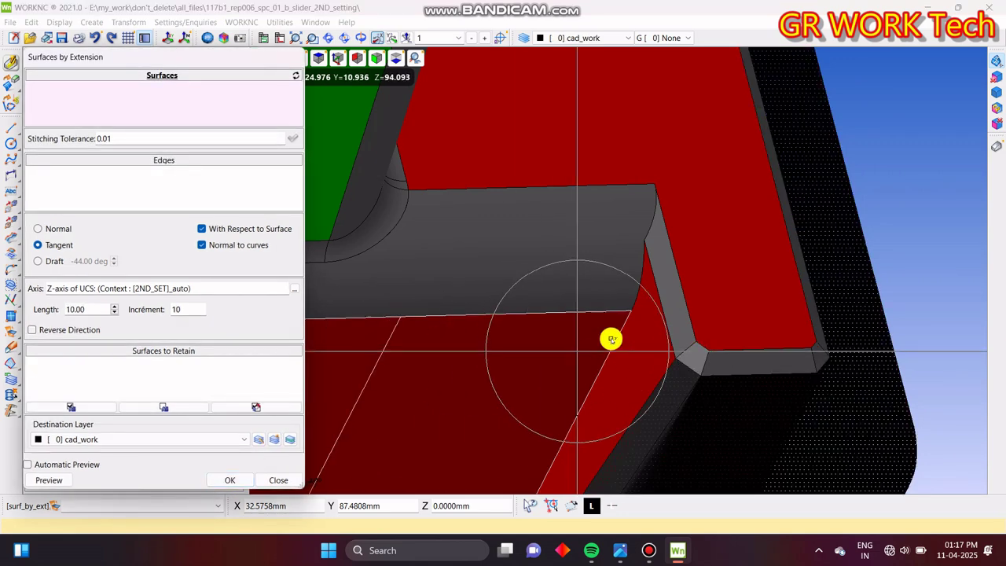
# - Extend the small chamfer beside the base fillet tangentially by 10 mm from its outer edge and finish the extension command
pyautogui.click(660, 301)
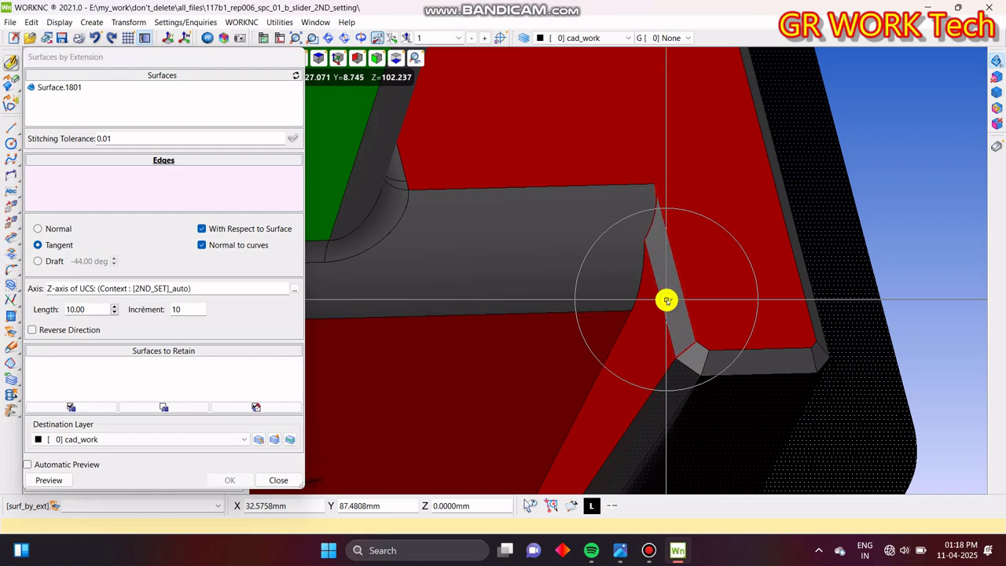
pyautogui.click(660, 303)
pyautogui.scroll(-8, 623, 322)
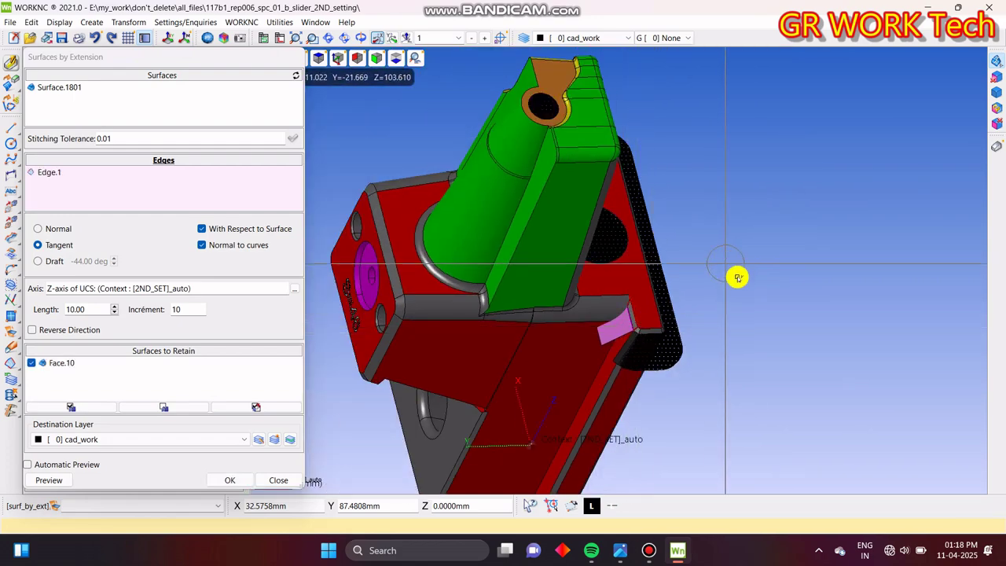
pyautogui.moveTo(737, 278); pyautogui.dragTo(590, 412, button='middle')
pyautogui.scroll(10, 621, 339)
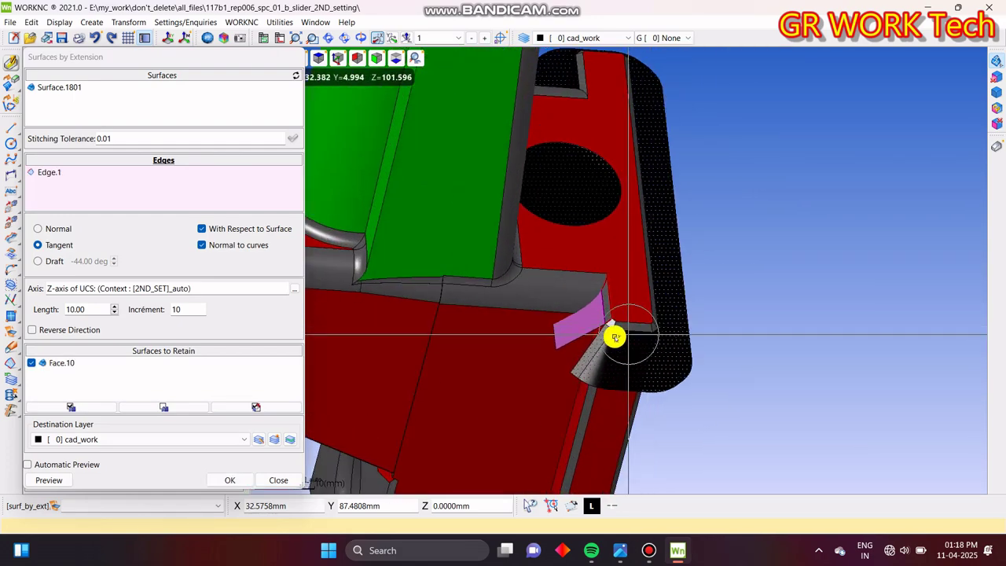
pyautogui.click(231, 482)
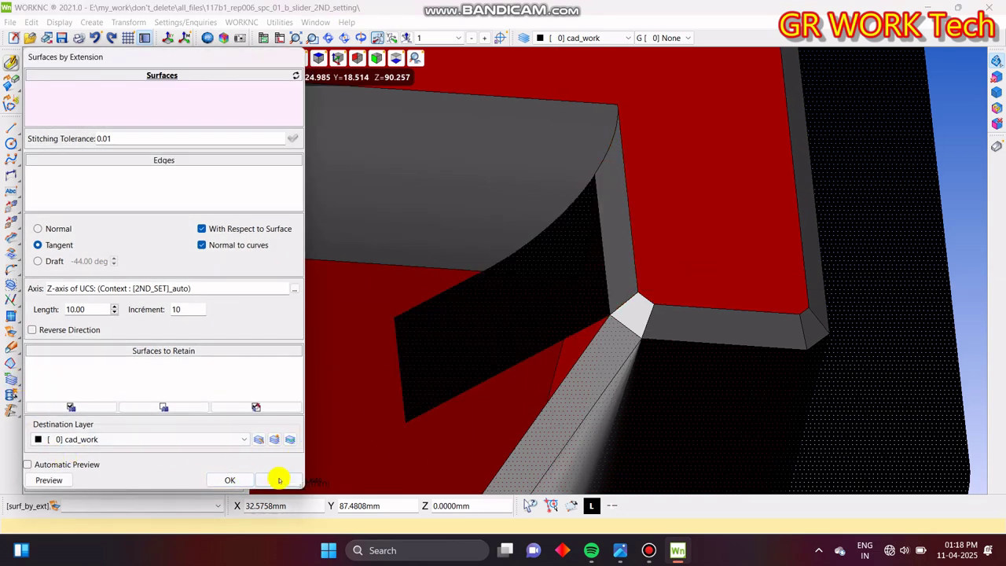
pyautogui.click(279, 479)
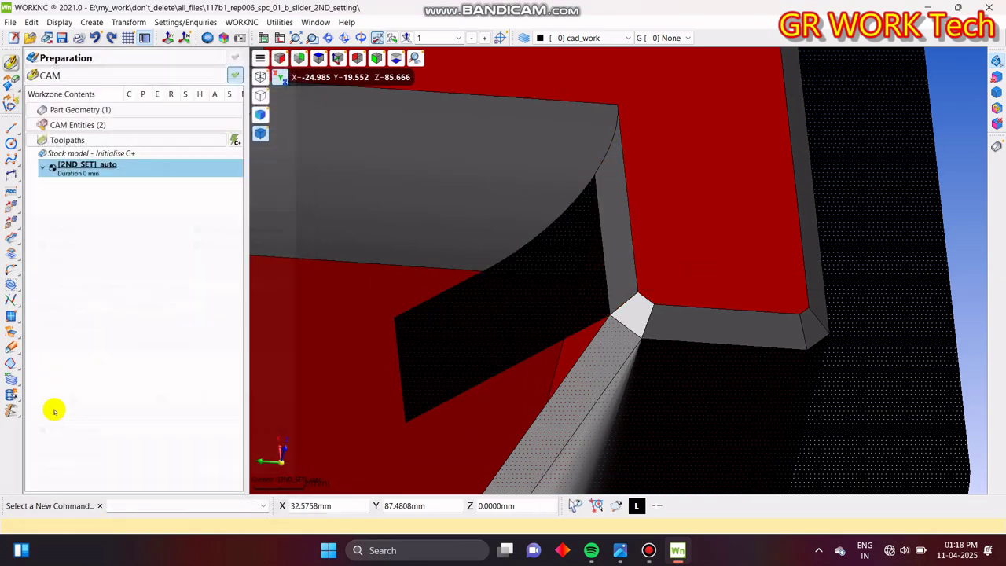
# - Create a ruled surface between the neighbouring extension surfaces to close the gap at the chamfer's inner corner
pyautogui.click(8, 336)
pyautogui.click(27, 173)
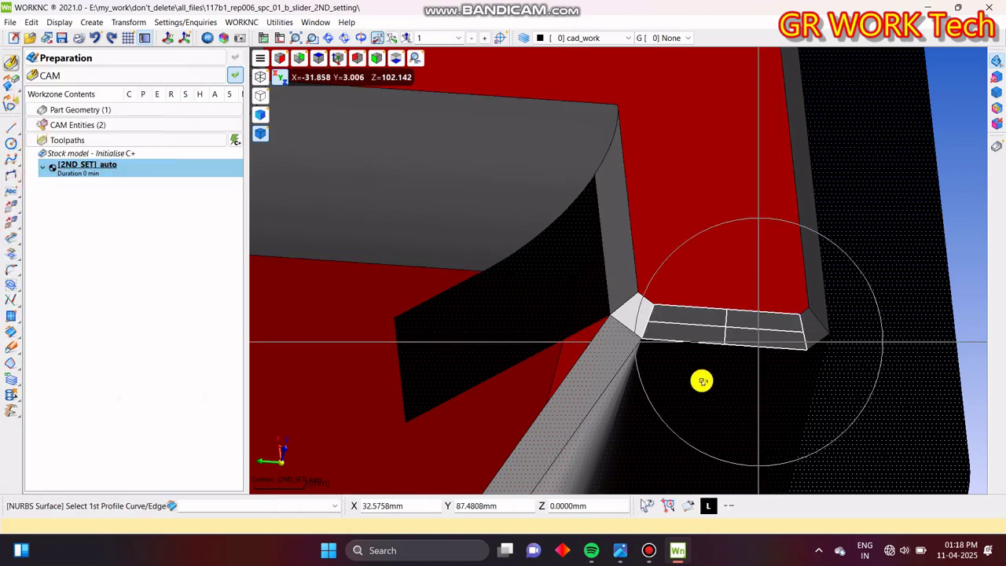
pyautogui.moveTo(701, 381); pyautogui.dragTo(743, 335, button='middle')
pyautogui.click(634, 294)
pyautogui.click(632, 289)
pyautogui.scroll(-3, 631, 288)
pyautogui.scroll(-3, 646, 359)
pyautogui.moveTo(647, 359); pyautogui.dragTo(599, 292, button='middle')
pyautogui.scroll(3, 592, 317)
pyautogui.scroll(3, 591, 317)
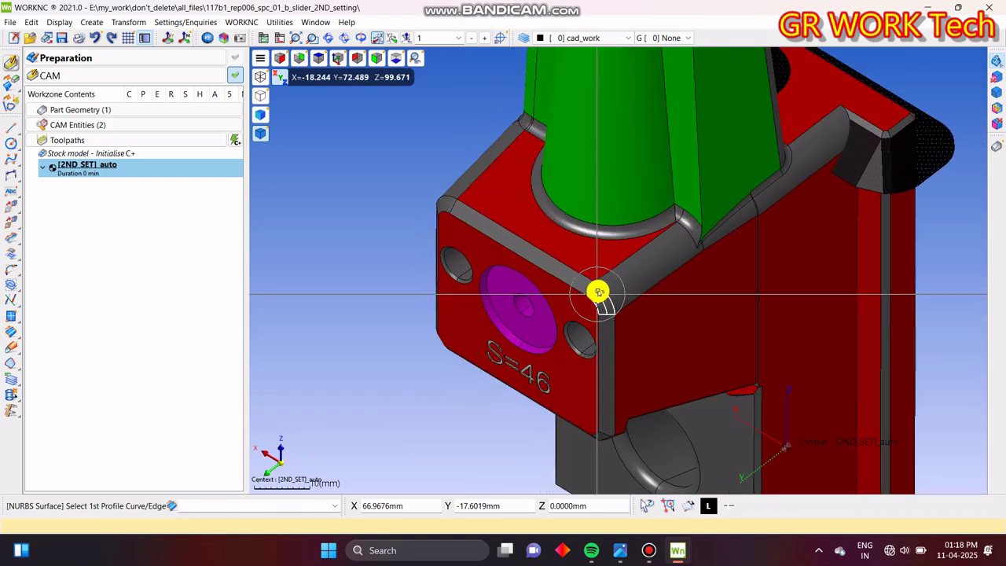
pyautogui.scroll(2, 598, 292)
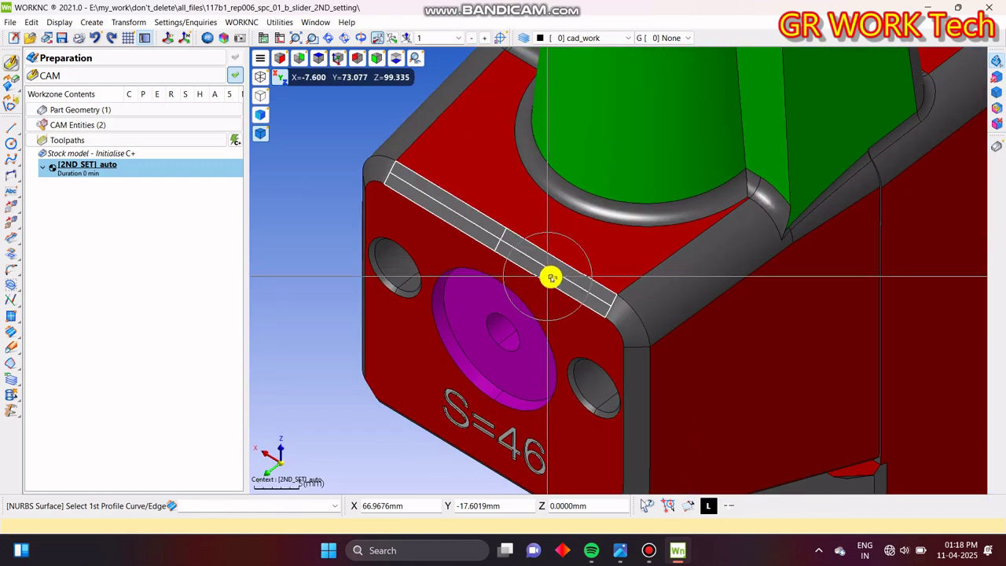
# - Set up a surface extension using the upper chamfer, both rounded corner blends and both side chamfers around the S=46 end face
pyautogui.click(12, 336)
pyautogui.click(67, 119)
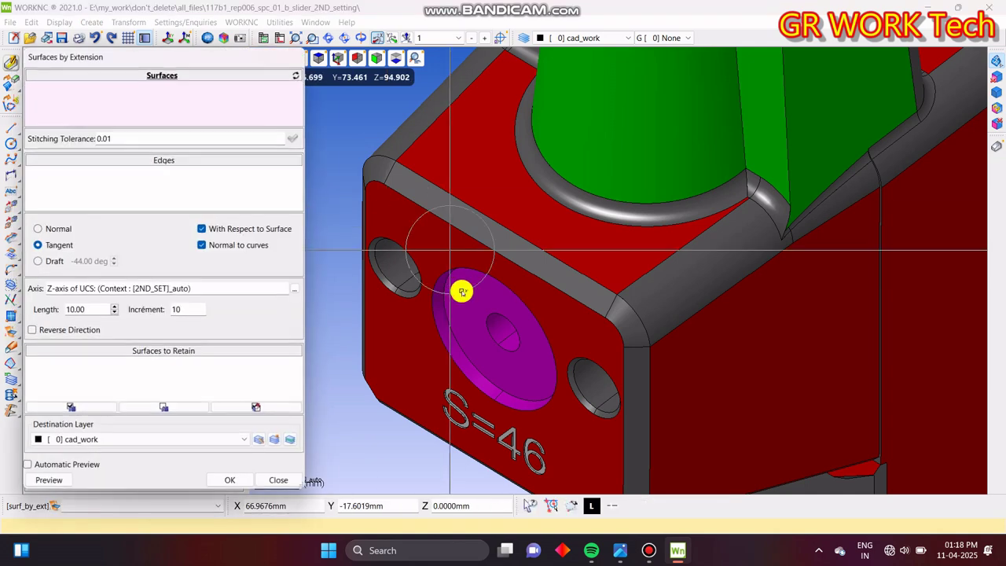
pyautogui.click(577, 280)
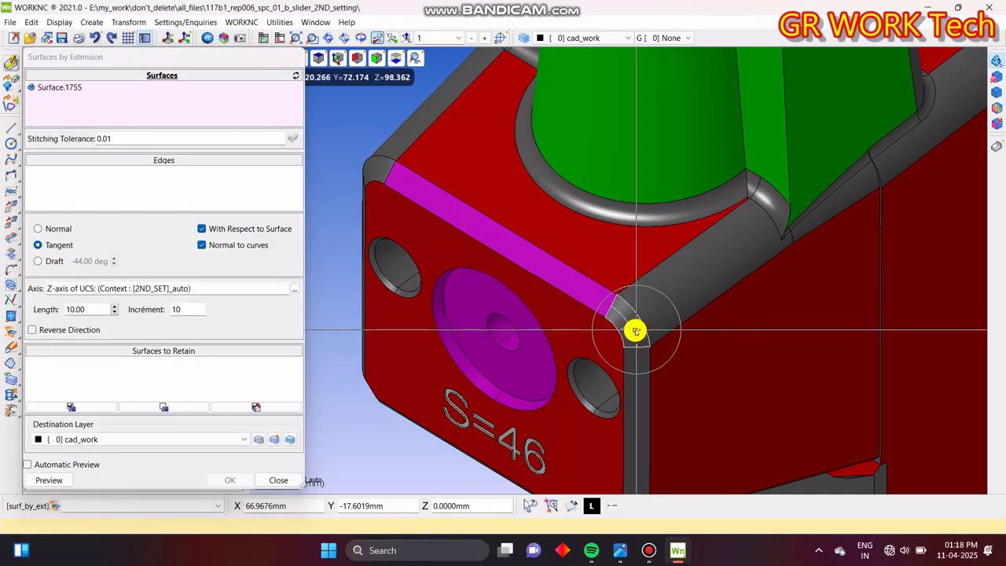
pyautogui.moveTo(652, 312); pyautogui.dragTo(540, 317, button='middle')
pyautogui.scroll(-3, 503, 267)
pyautogui.moveTo(503, 266); pyautogui.dragTo(649, 274, button='middle')
pyautogui.scroll(3, 493, 343)
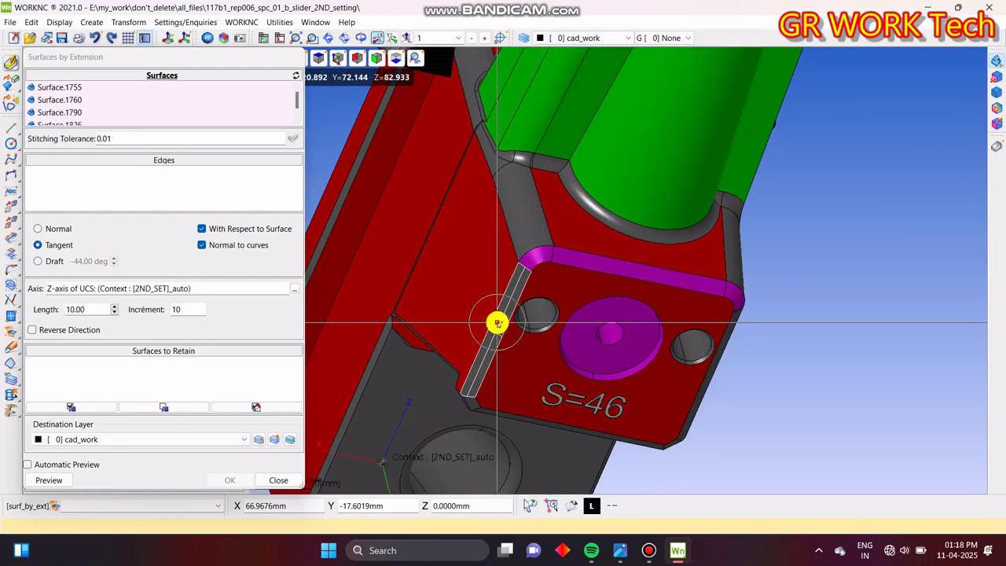
pyautogui.click(498, 322)
pyautogui.moveTo(722, 303); pyautogui.dragTo(542, 311, button='middle')
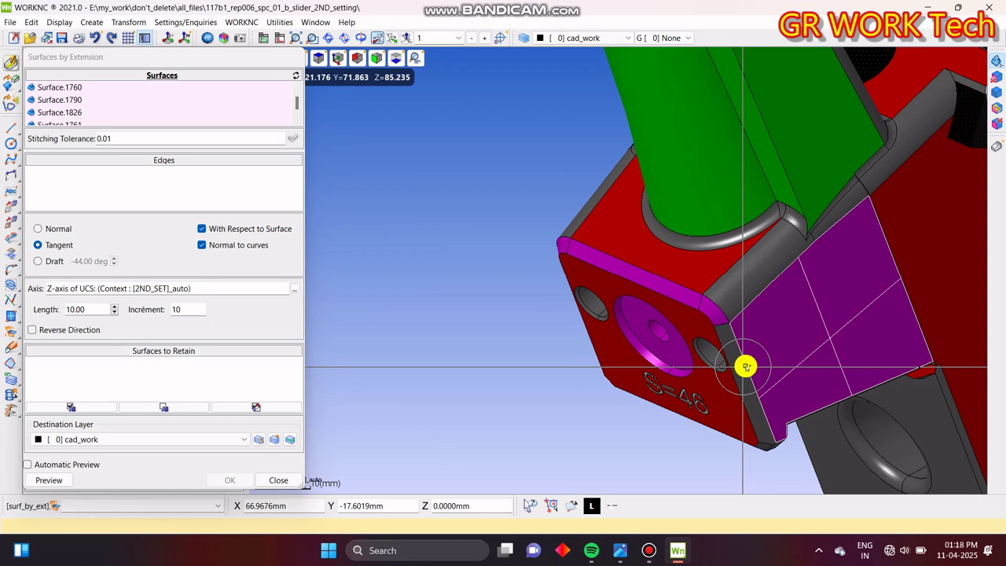
pyautogui.click(740, 371)
pyautogui.rightClick(739, 371)
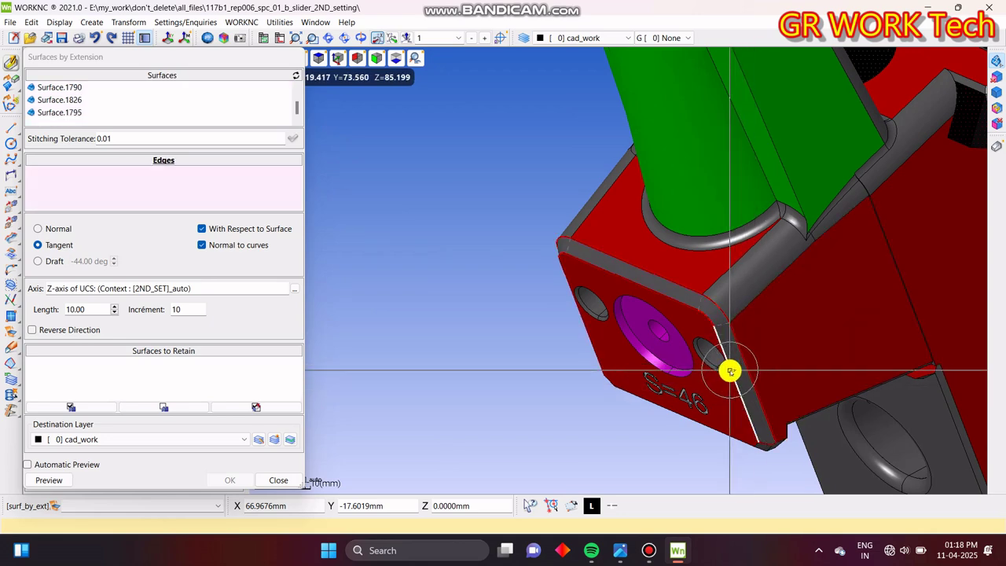
# - Pick the inner edges of the end-face chamfers and extend them tangentially by 10 mm on the cad_work layer, then finish the extension command
pyautogui.click(730, 371)
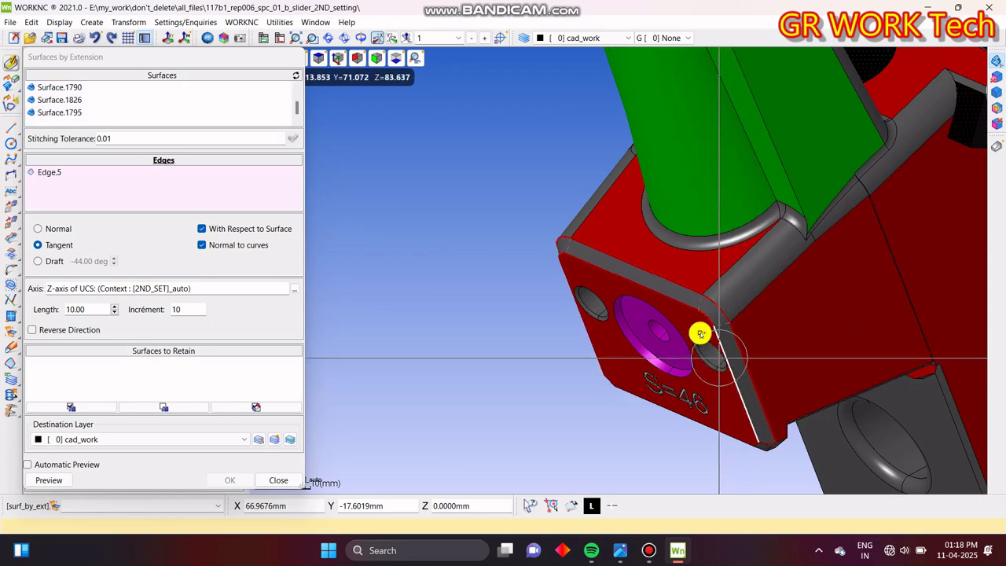
pyautogui.click(680, 305)
pyautogui.rightClick(681, 306)
pyautogui.moveTo(634, 346); pyautogui.dragTo(573, 270, button='middle')
pyautogui.scroll(3, 521, 299)
pyautogui.click(503, 323)
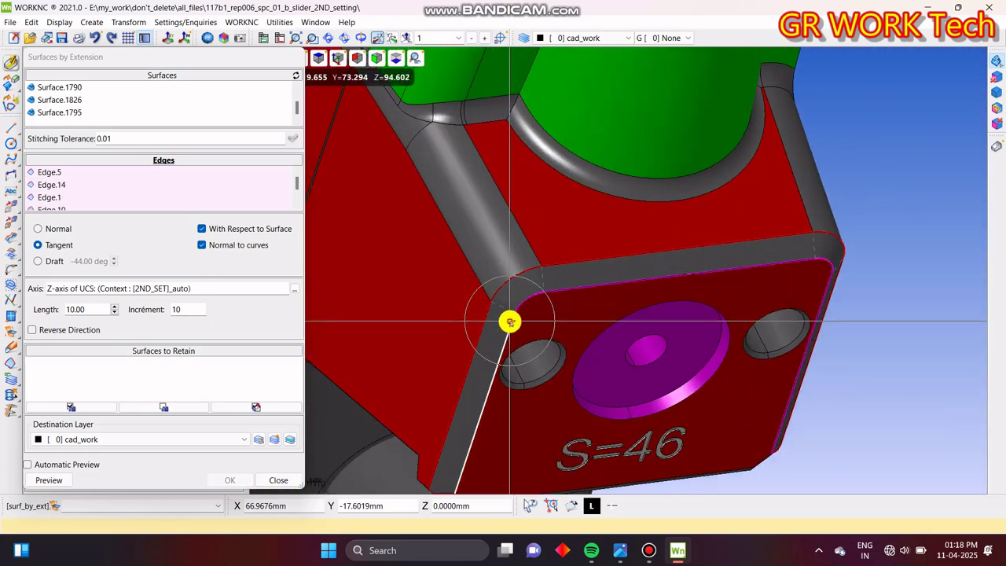
pyautogui.rightClick(510, 321)
pyautogui.moveTo(510, 322); pyautogui.dragTo(464, 327, button='middle')
pyautogui.click(233, 479)
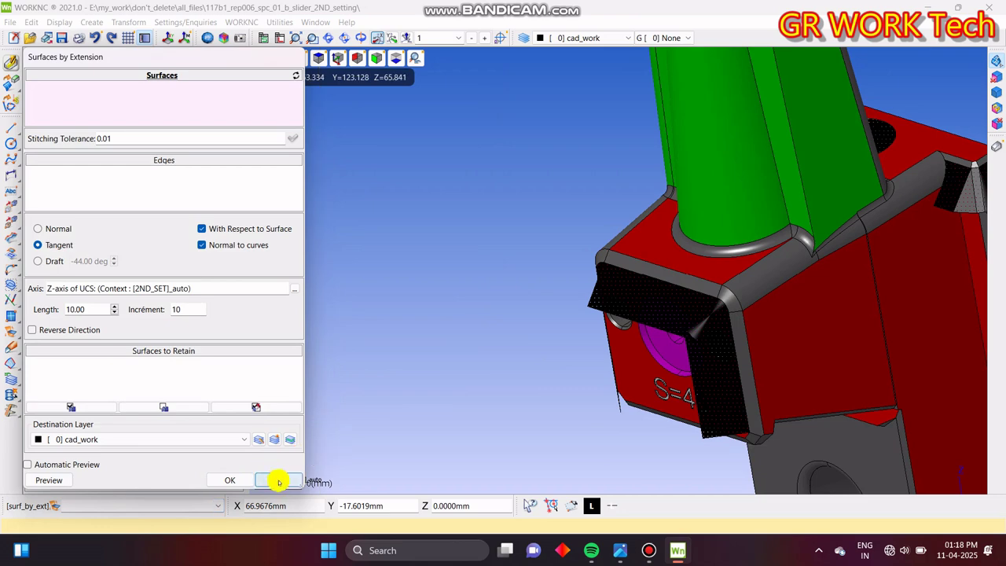
pyautogui.click(279, 480)
pyautogui.moveTo(778, 314)
pyautogui.mouseDown(button='middle')
pyautogui.moveTo(822, 299)
pyautogui.moveTo(820, 338)
pyautogui.moveTo(754, 261)
pyautogui.moveTo(750, 302)
pyautogui.mouseUp(button='middle')
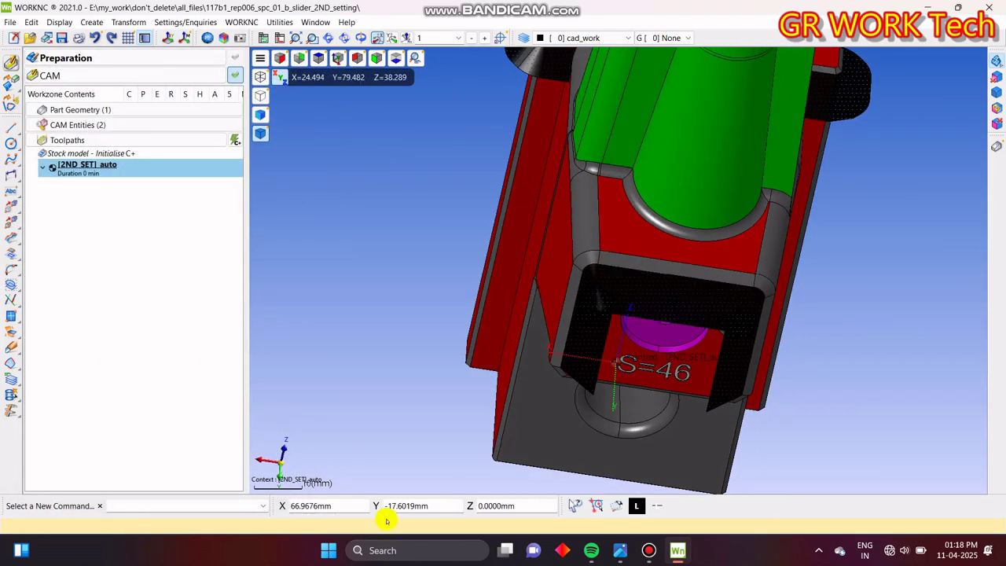
# - Change the colour of all black extension and hole-closing surfaces to teal, leaving the red and grey part surfaces out of the selection
pyautogui.click(11, 380)
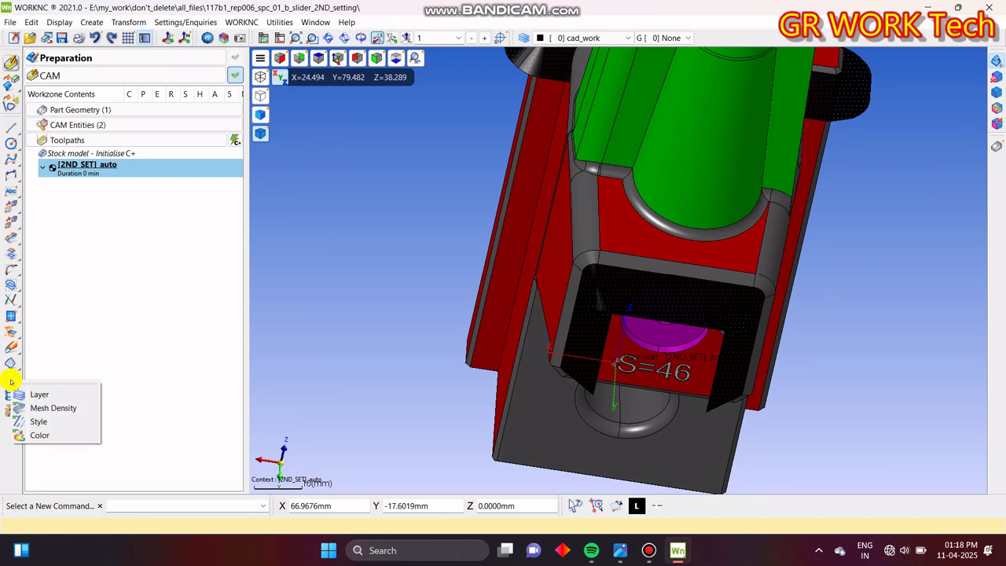
pyautogui.click(49, 435)
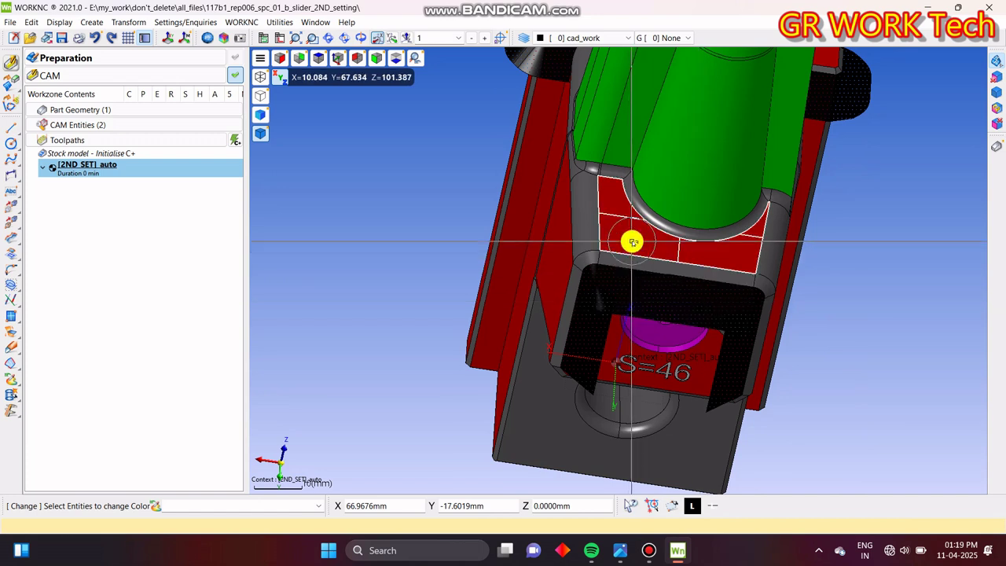
pyautogui.click(632, 243)
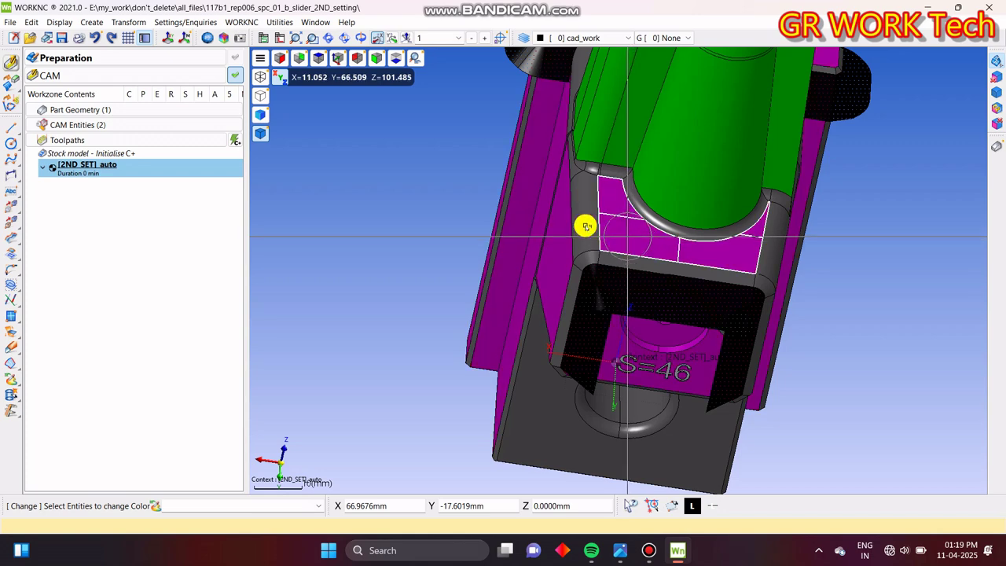
pyautogui.click(620, 222)
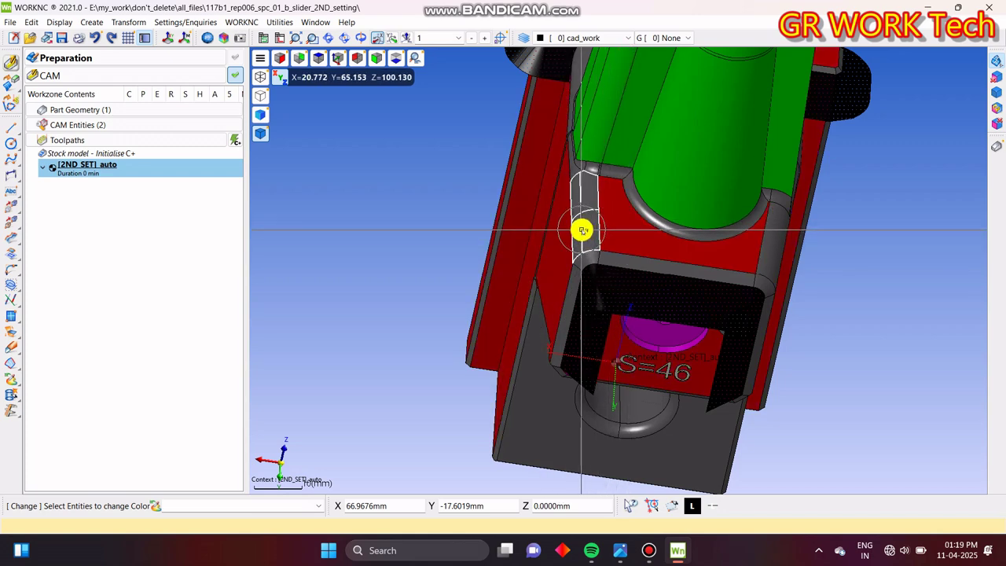
pyautogui.click(582, 231)
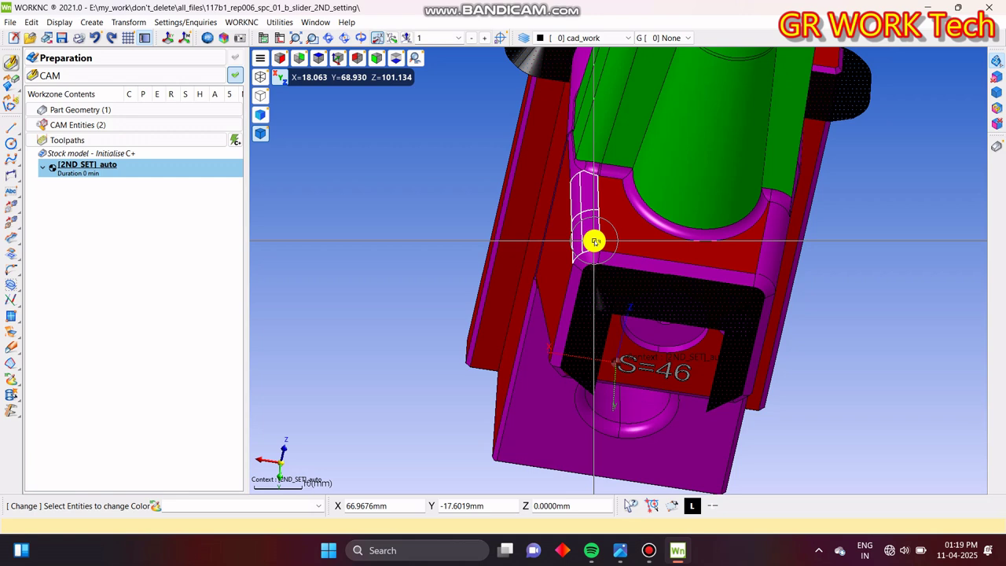
pyautogui.click(594, 241)
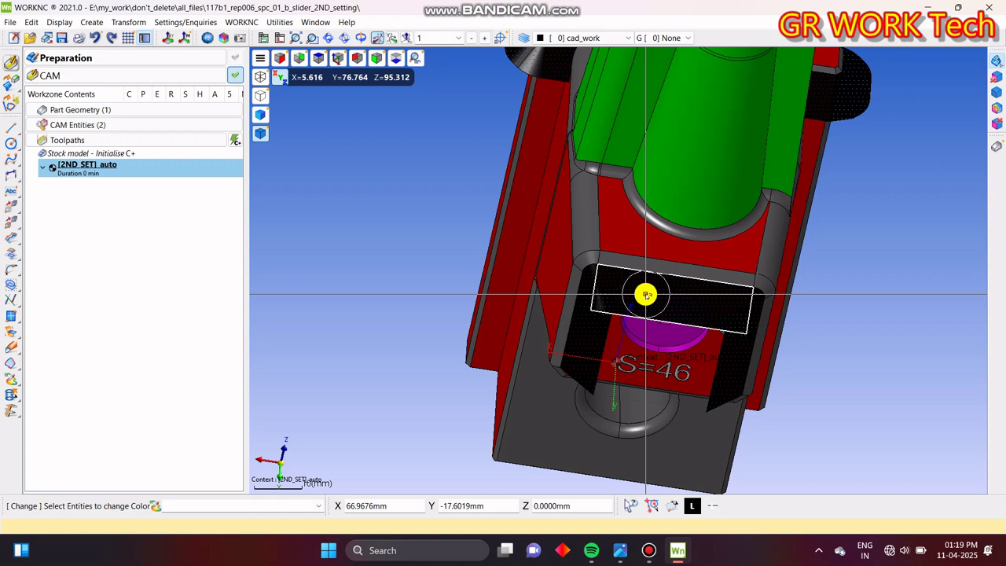
pyautogui.click(646, 296)
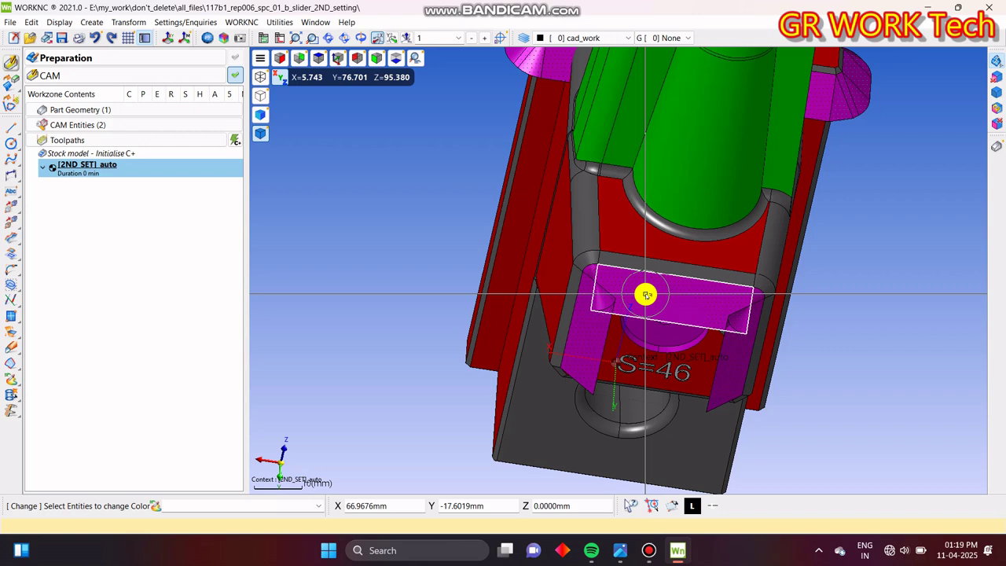
pyautogui.middleClick(646, 295)
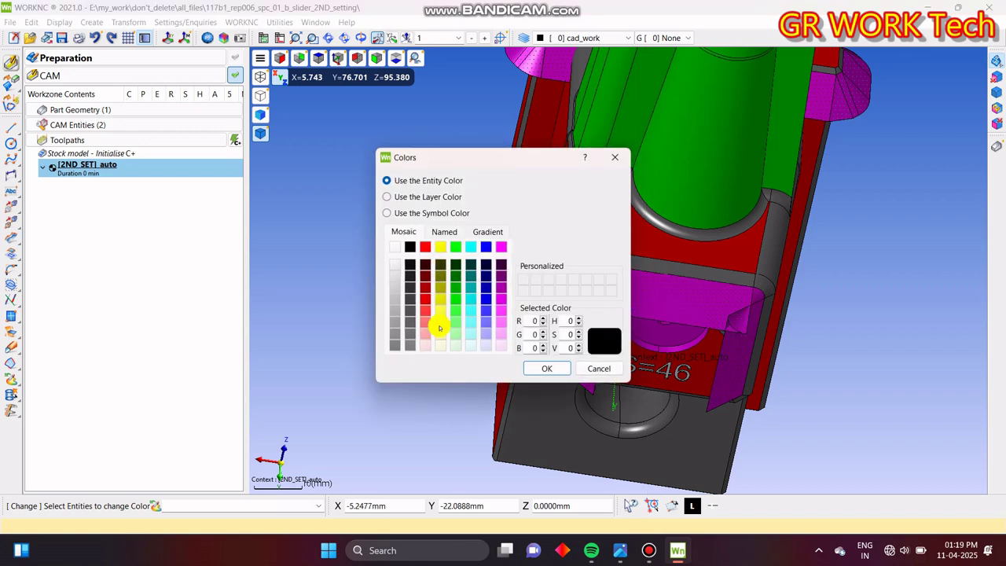
pyautogui.click(542, 367)
pyautogui.moveTo(790, 341); pyautogui.dragTo(642, 355, button='middle')
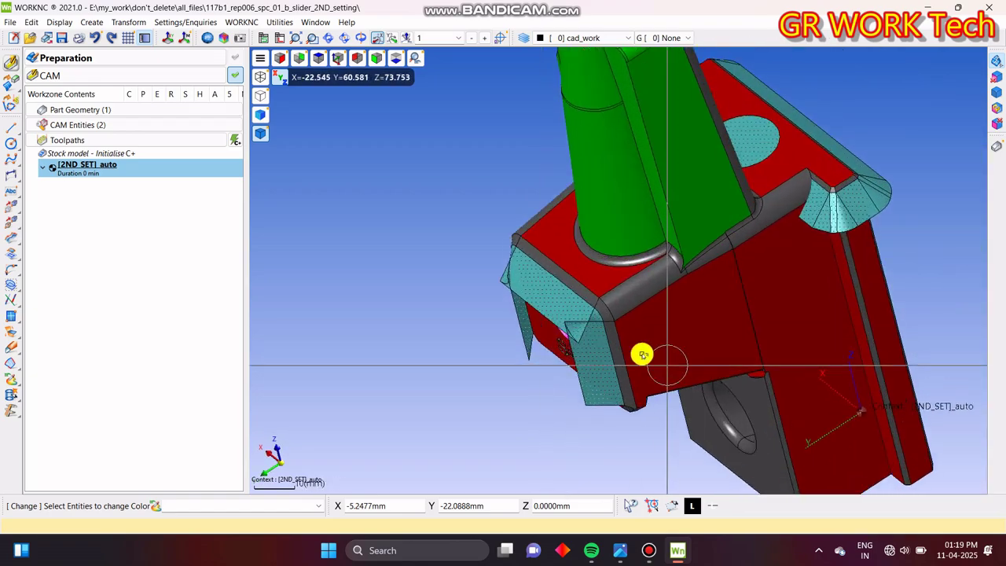
pyautogui.scroll(10, 642, 354)
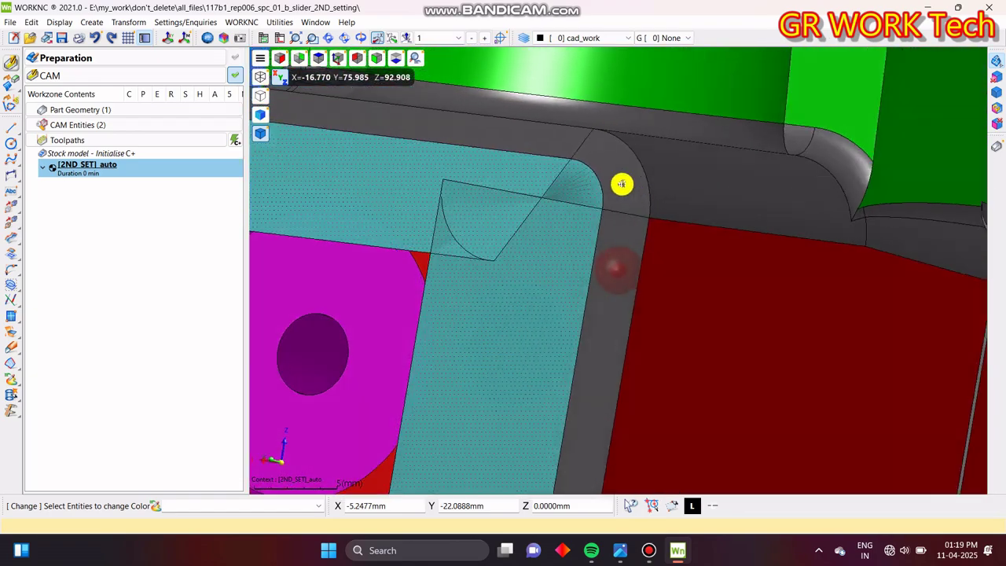
pyautogui.moveTo(620, 184); pyautogui.dragTo(743, 220, button='middle')
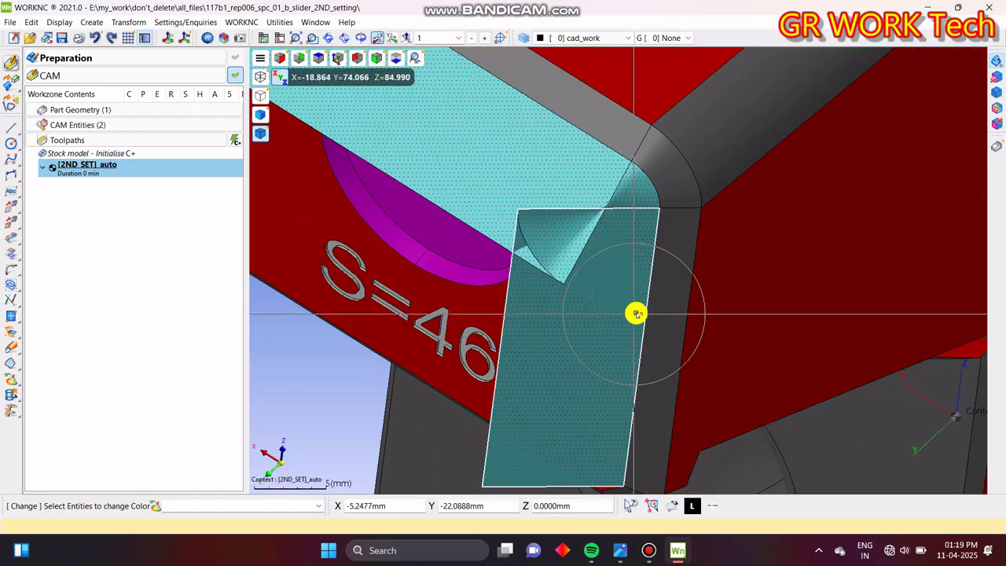
pyautogui.moveTo(619, 269); pyautogui.dragTo(449, 341, button='middle')
pyautogui.scroll(-3, 674, 249)
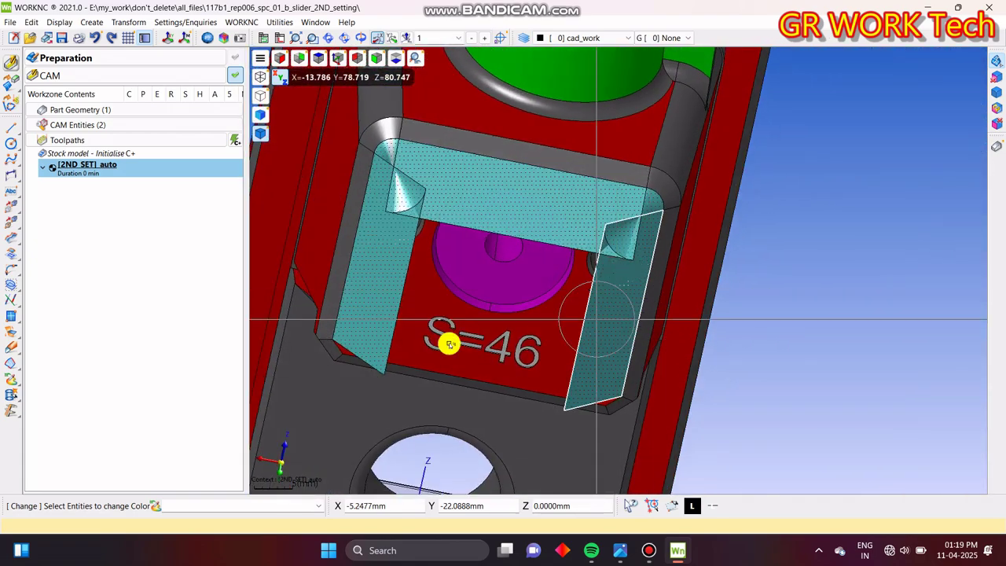
pyautogui.click(14, 351)
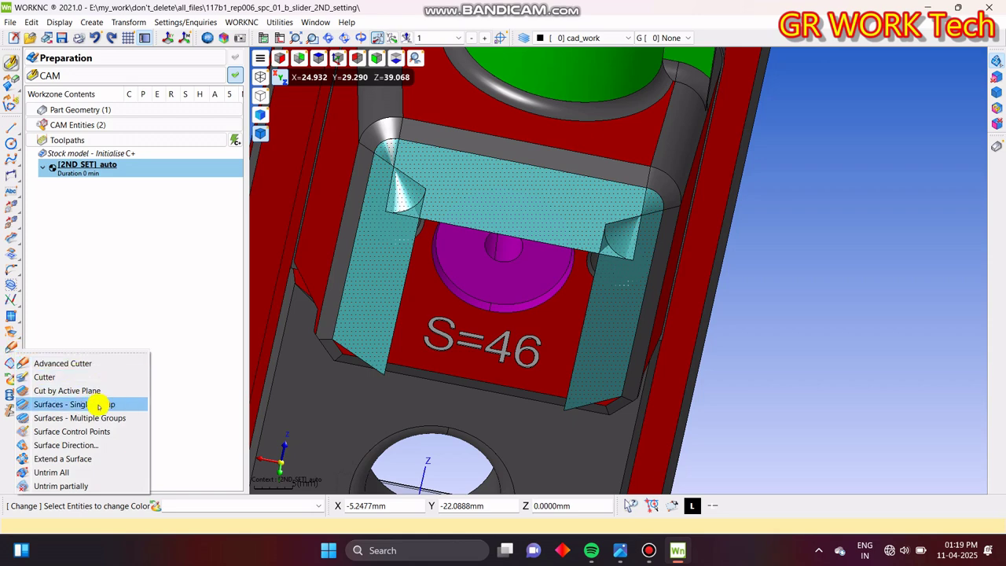
pyautogui.click(52, 377)
pyautogui.moveTo(621, 270); pyautogui.dragTo(476, 193, button='middle')
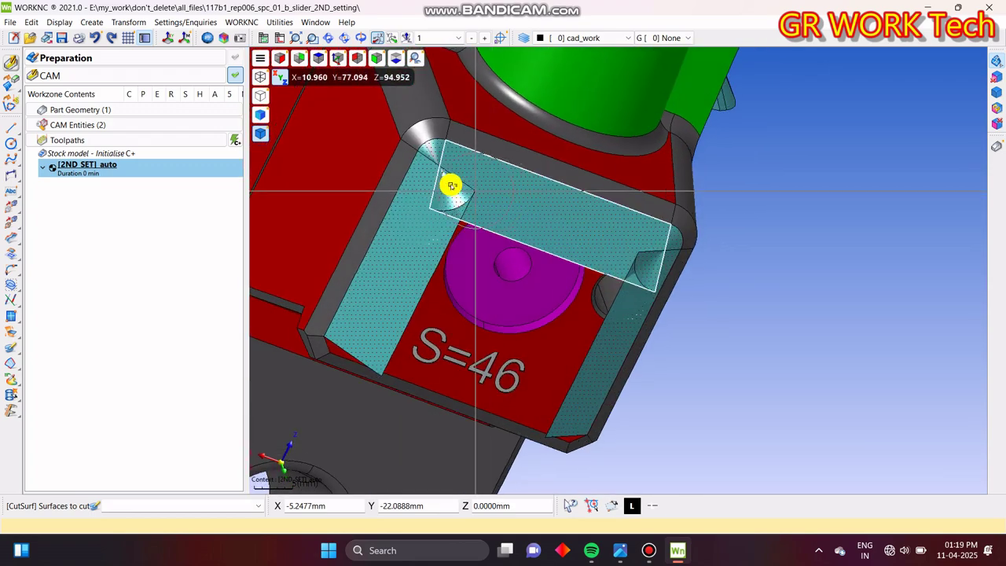
pyautogui.scroll(5, 456, 187)
pyautogui.moveTo(606, 211); pyautogui.dragTo(498, 253, button='middle')
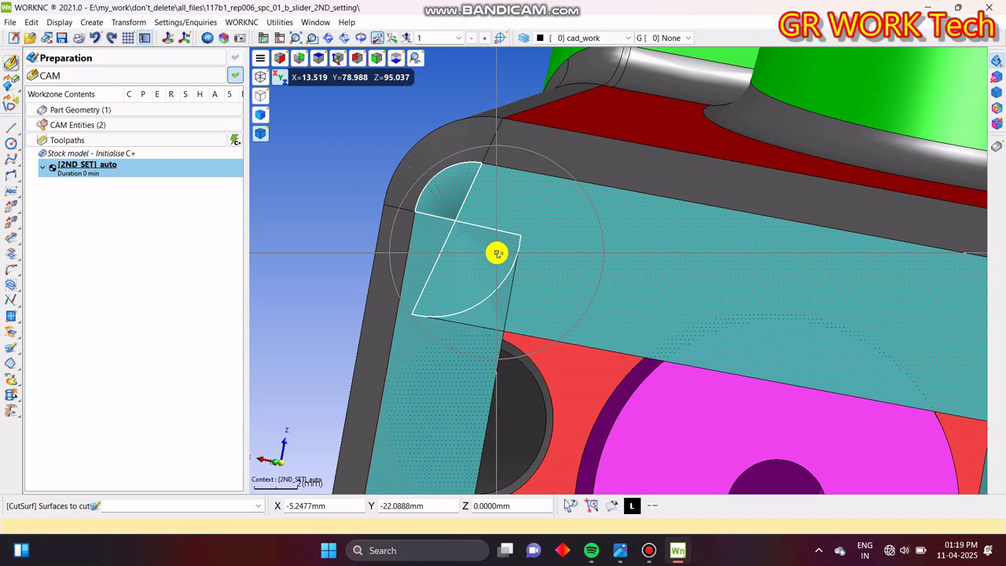
pyautogui.press('Escape')
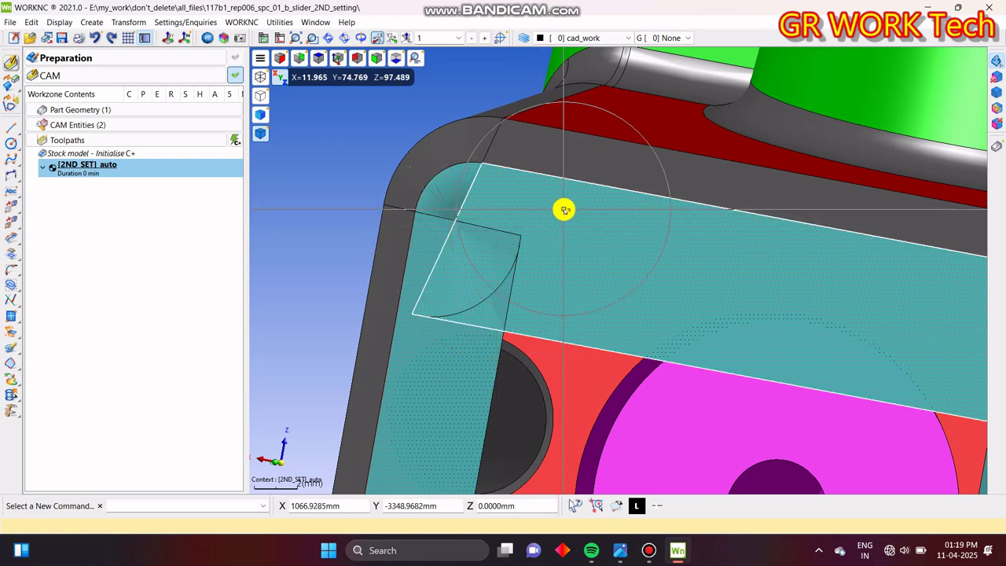
# - Delete the two curved corner extension surfaces at the upper corners of the S=46 end face
pyautogui.press('Delete')
pyautogui.click(486, 257)
pyautogui.rightClick(487, 258)
pyautogui.scroll(-4, 401, 228)
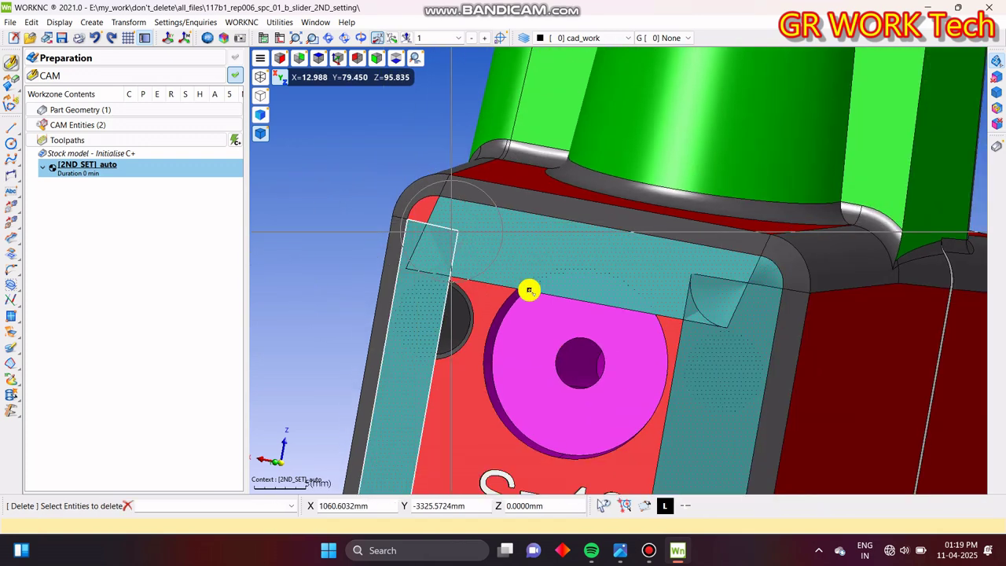
pyautogui.moveTo(636, 322); pyautogui.dragTo(605, 297, button='middle')
pyautogui.scroll(4, 609, 290)
pyautogui.click(608, 294)
pyautogui.rightClick(601, 301)
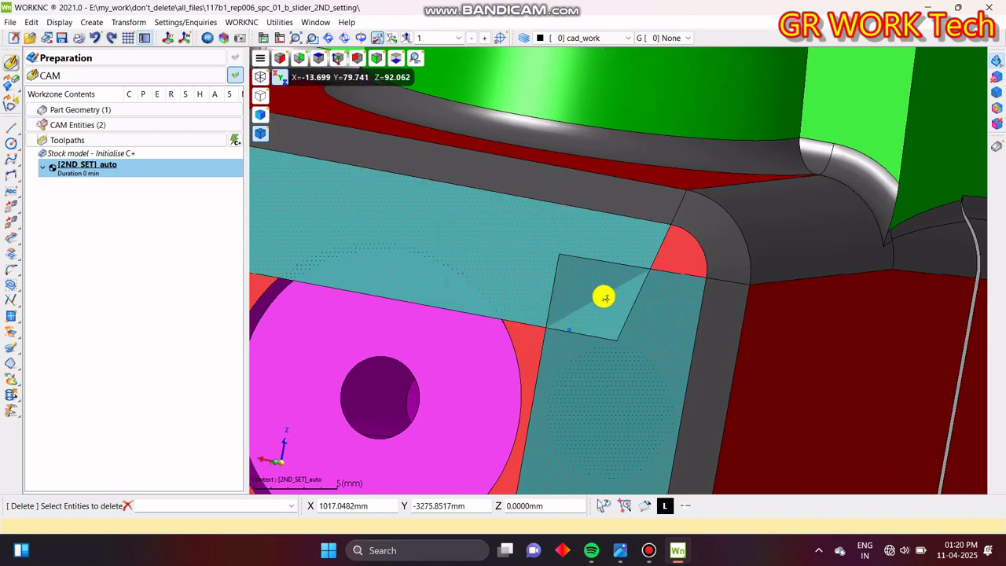
pyautogui.scroll(-4, 604, 297)
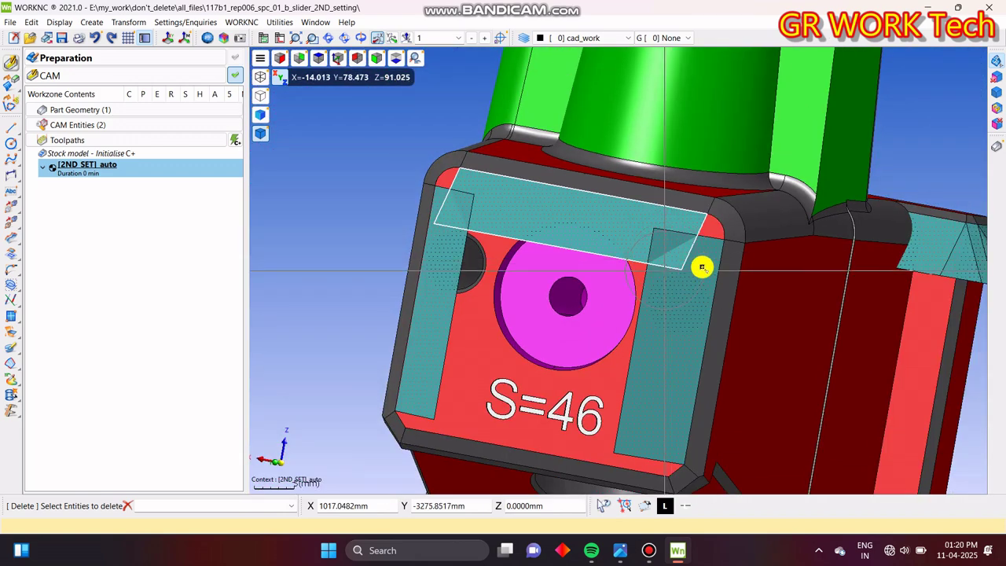
# - Cut the side extension surface beside the open hole with the upper extension surface as cutter, using untrimmed surfaces
pyautogui.click(10, 351)
pyautogui.moveTo(512, 291); pyautogui.dragTo(604, 330, button='middle')
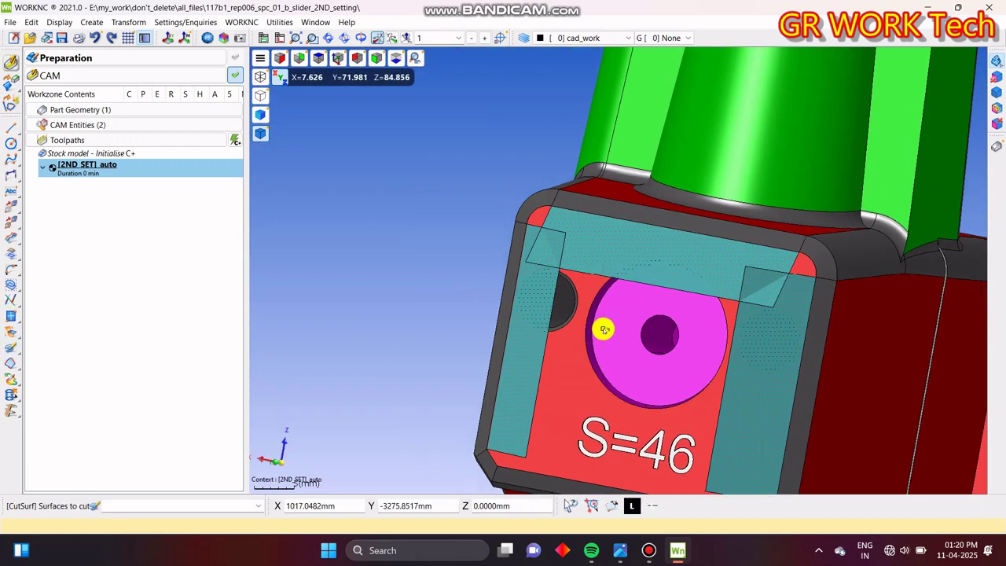
pyautogui.scroll(3, 571, 277)
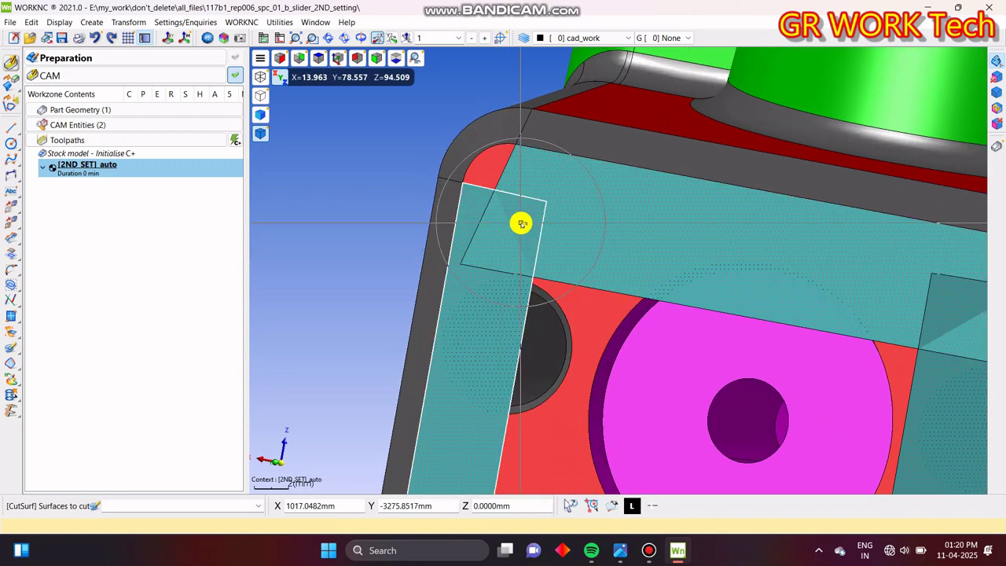
pyautogui.click(522, 224)
pyautogui.rightClick(520, 223)
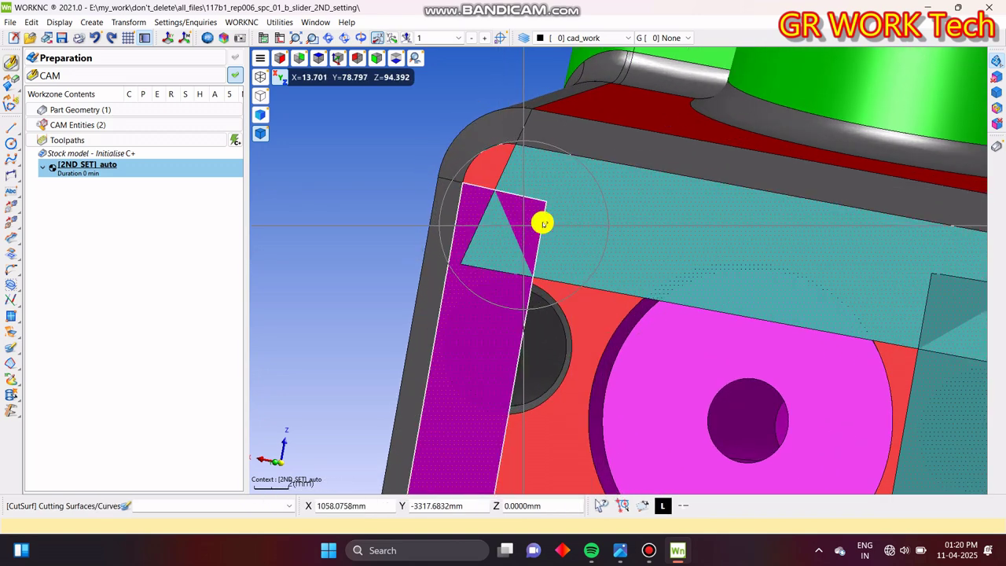
pyautogui.click(619, 226)
pyautogui.rightClick(619, 226)
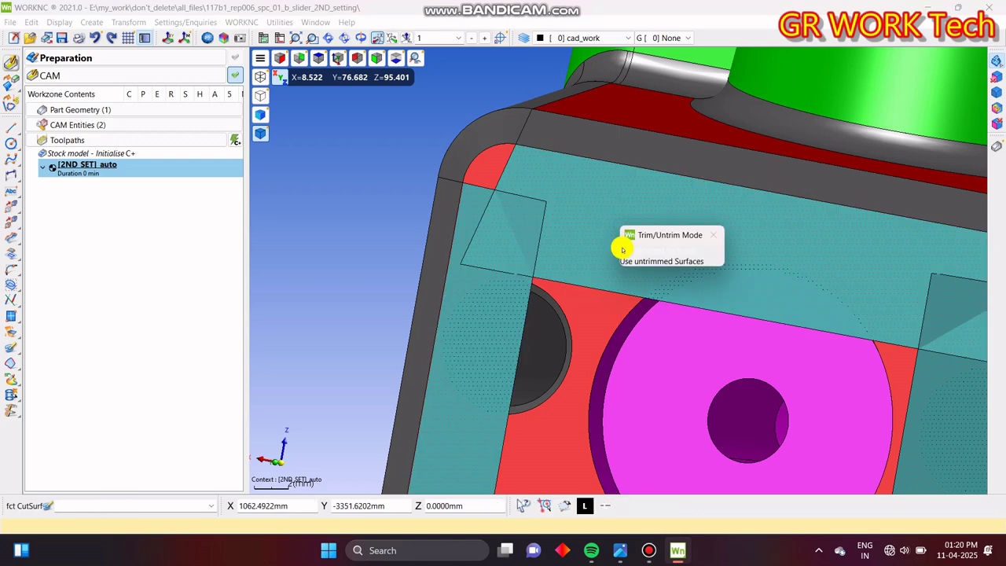
pyautogui.click(668, 259)
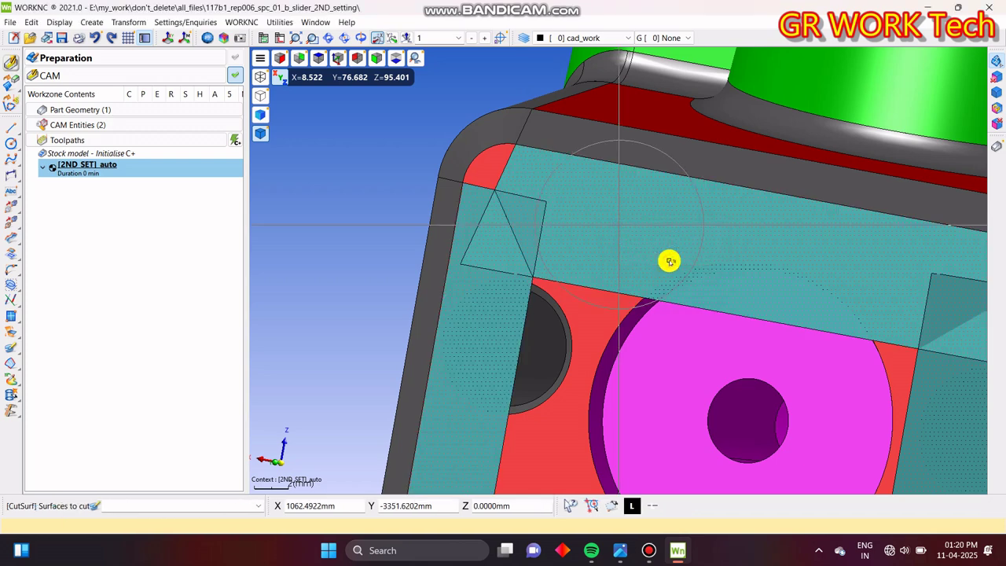
pyautogui.click(492, 252)
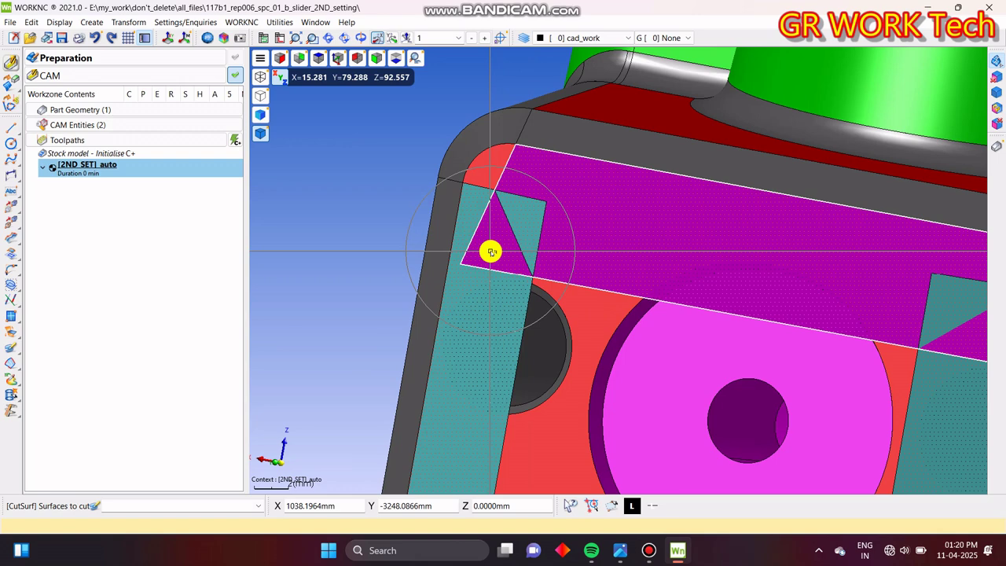
pyautogui.click(492, 254)
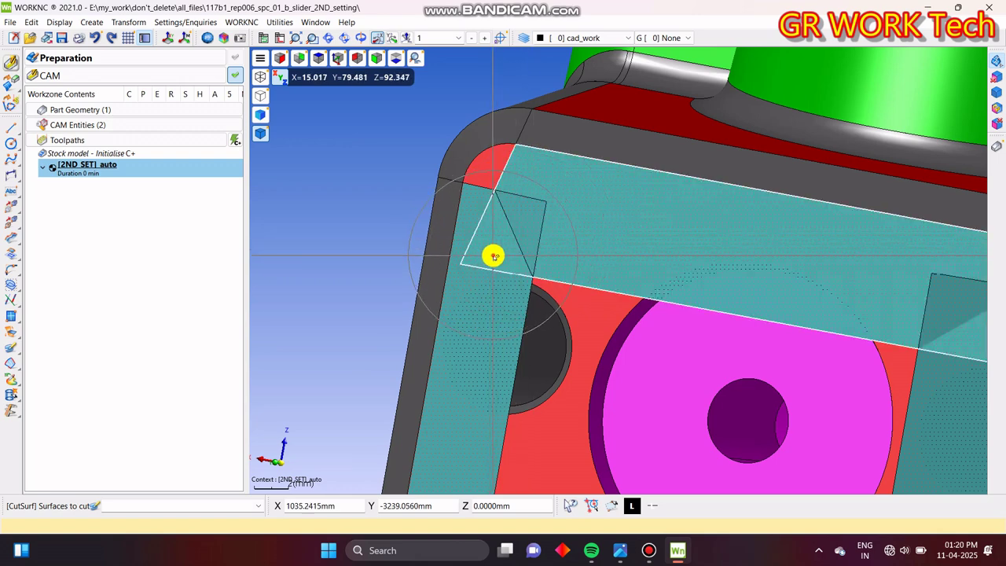
# - Cut the upper extension surface with the side extension surface beside the open hole as cutter, using untrimmed surfaces
pyautogui.click(493, 255)
pyautogui.middleClick(493, 255)
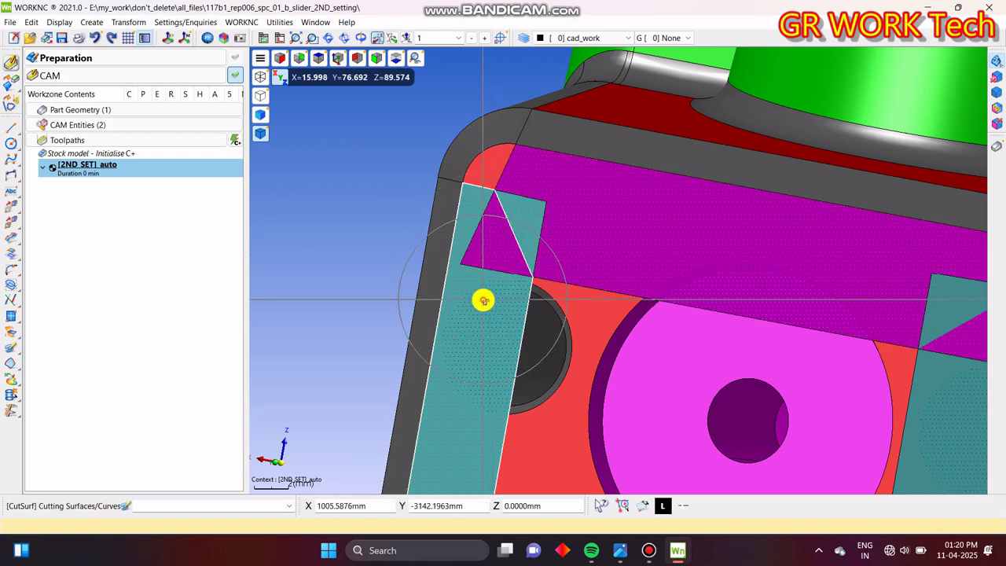
pyautogui.click(483, 301)
pyautogui.middleClick(487, 323)
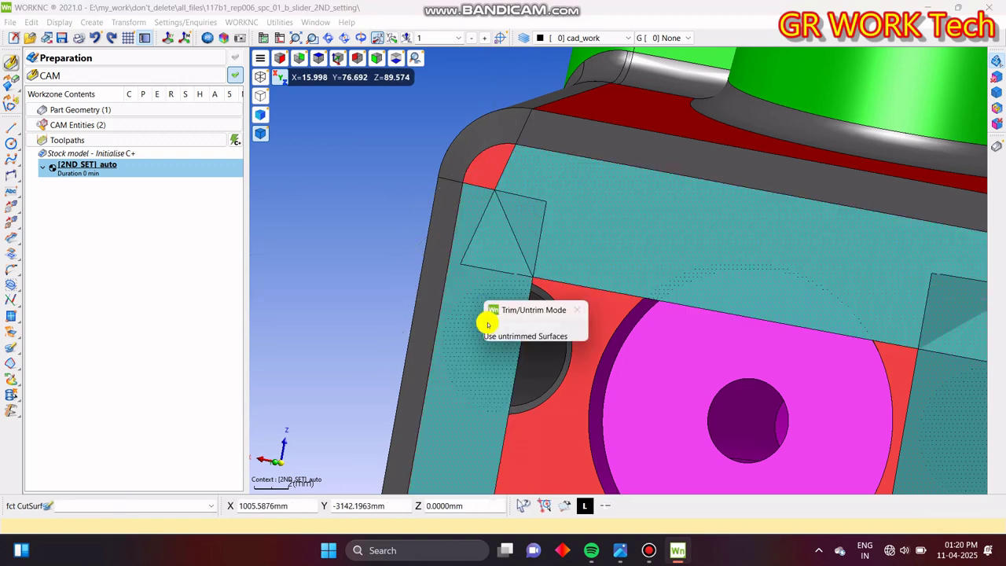
pyautogui.click(527, 333)
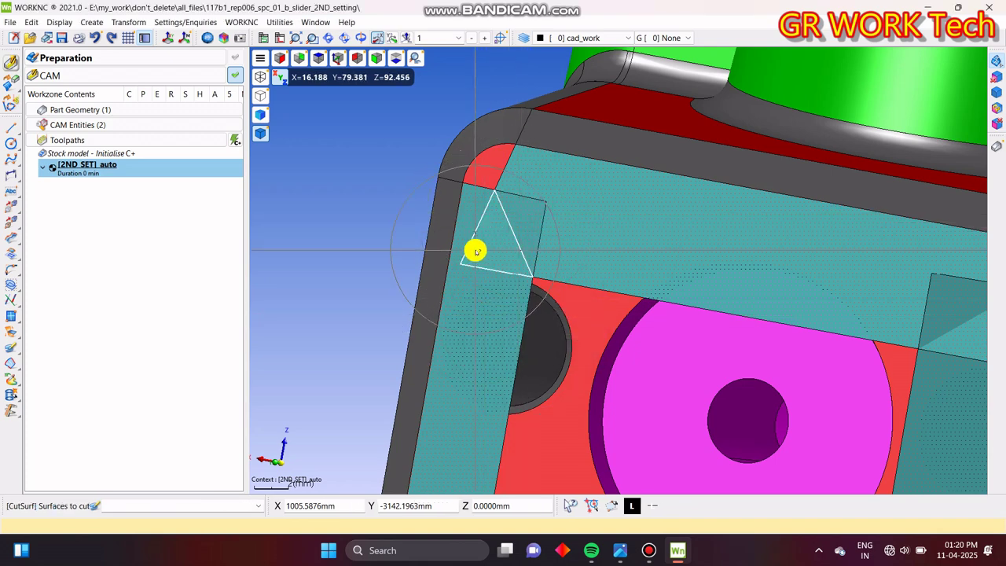
# - At the opposite upper corner, cut the side extension surface with the upper extension surface as cutter, using untrimmed surfaces
pyautogui.scroll(-5, 477, 242)
pyautogui.scroll(5, 707, 264)
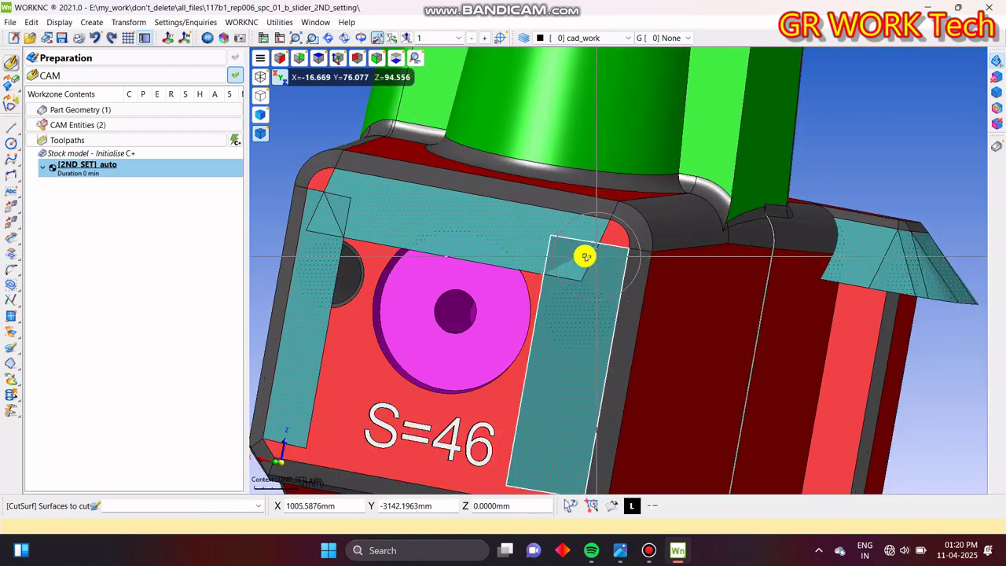
pyautogui.click(561, 250)
pyautogui.middleClick(561, 250)
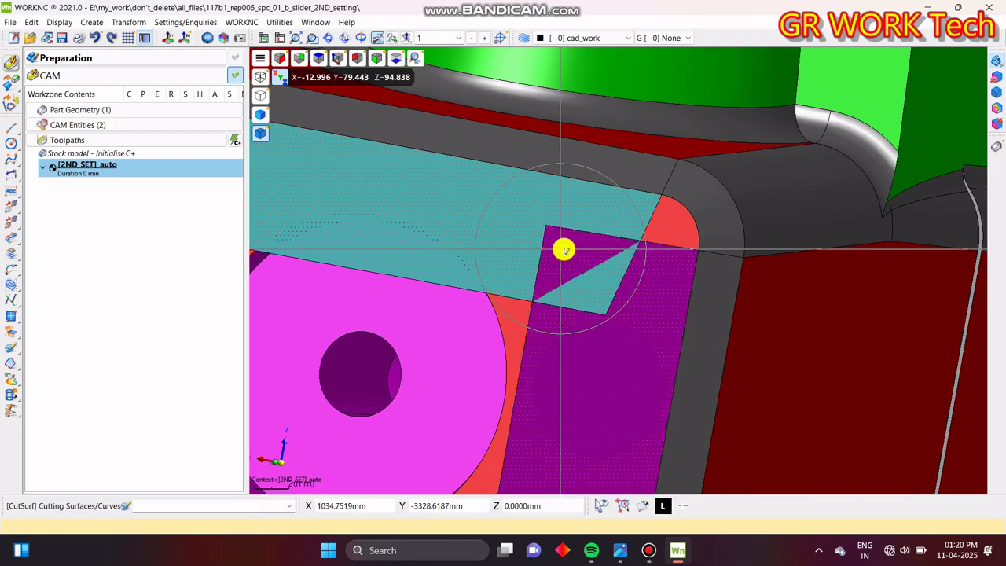
pyautogui.click(594, 283)
pyautogui.middleClick(595, 285)
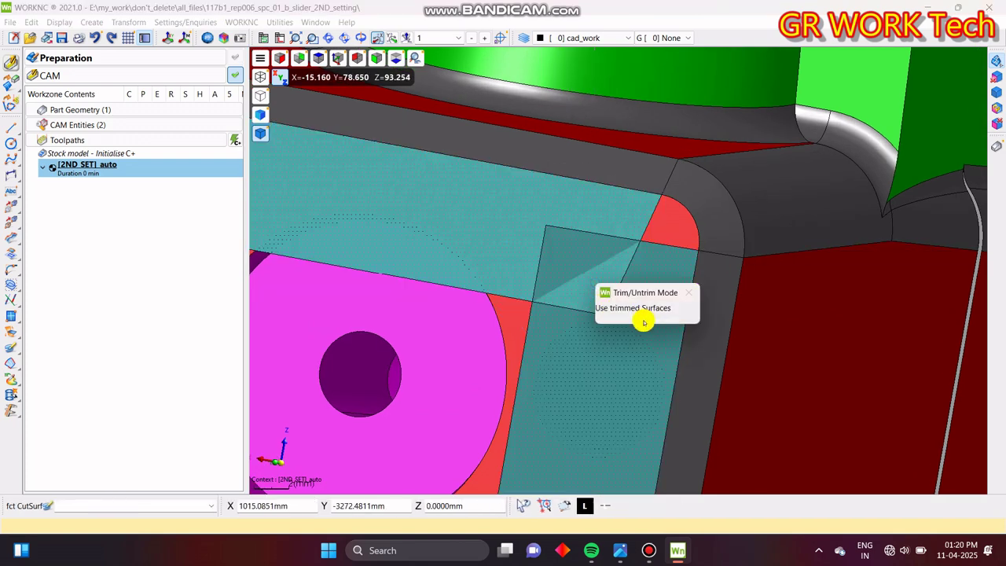
pyautogui.click(643, 319)
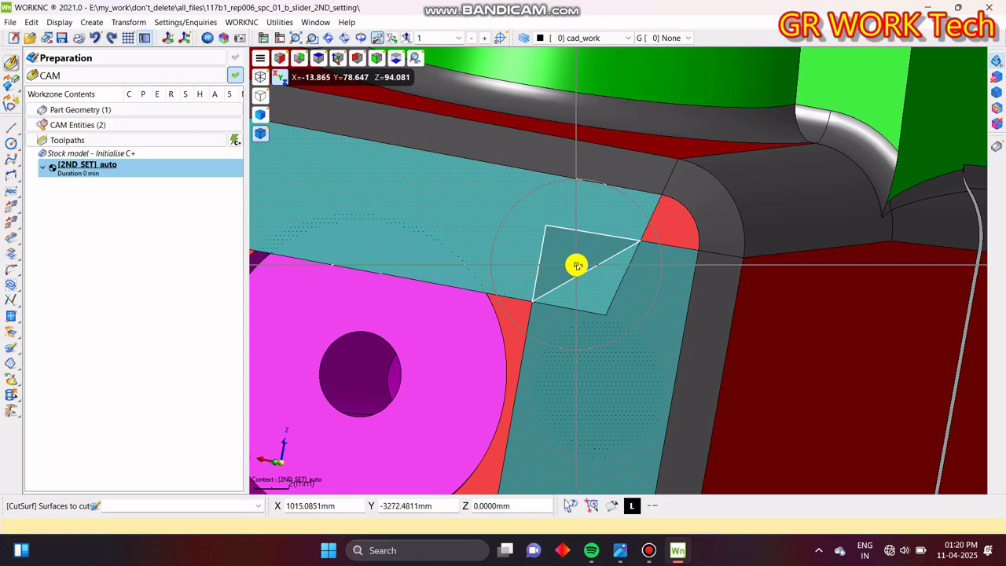
# - Cut the upper extension surface with the side extension surface at that same corner as cutter, using untrimmed surfaces
pyautogui.click(585, 288)
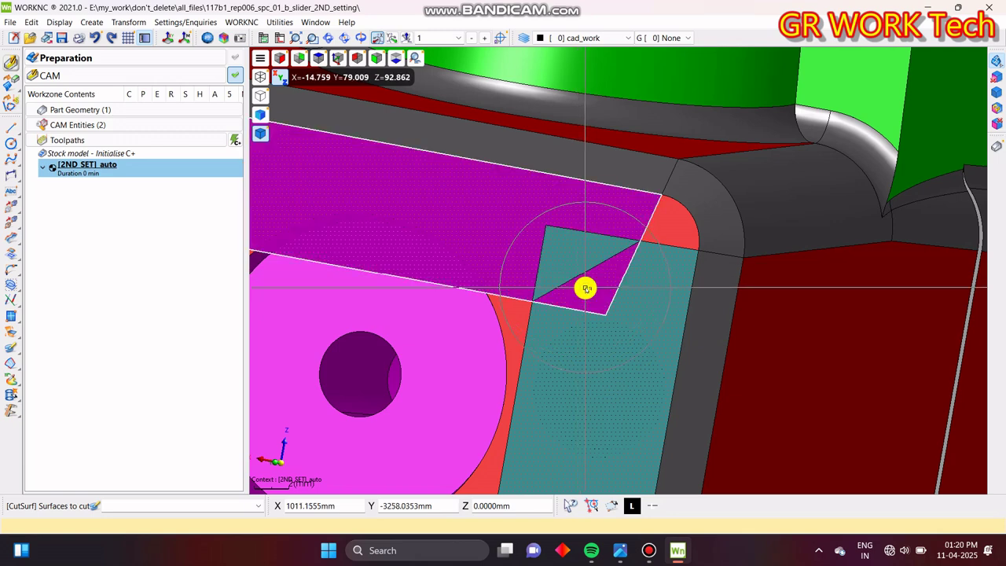
pyautogui.middleClick(588, 288)
pyautogui.click(644, 319)
pyautogui.middleClick(644, 319)
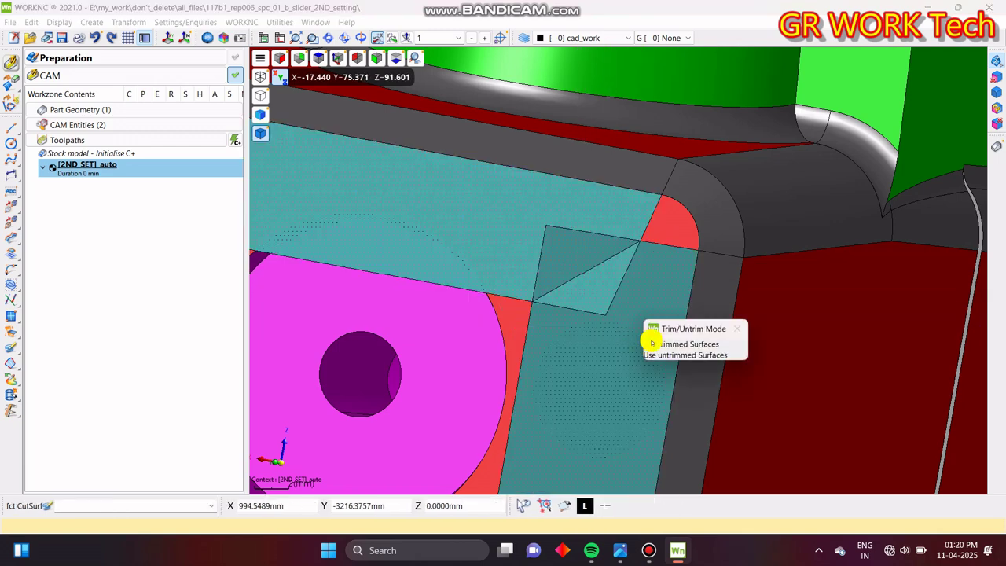
pyautogui.click(665, 358)
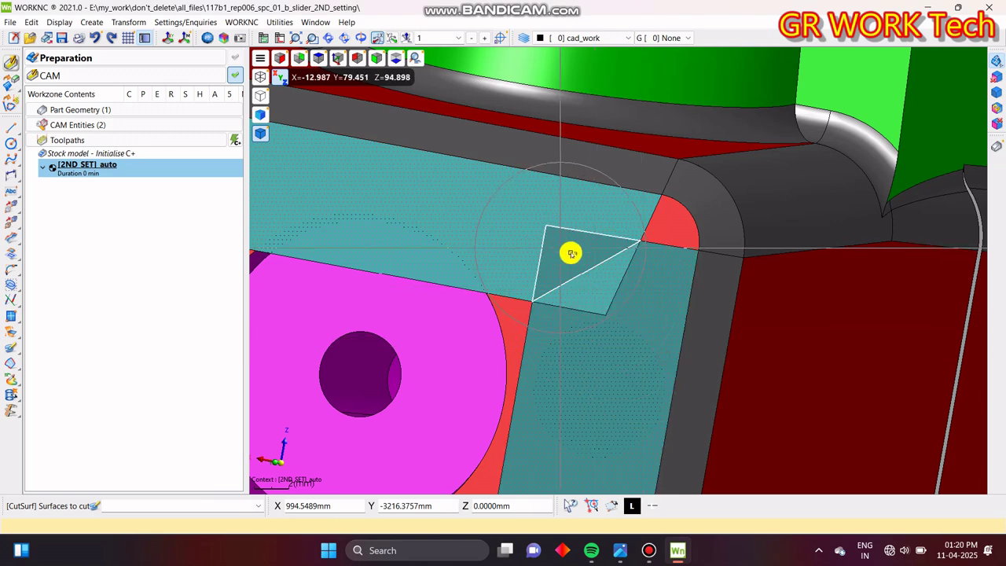
pyautogui.click(614, 255)
pyautogui.middleClick(620, 257)
# - Delete the overlapping triangular offcuts of the extension surfaces at both upper corners of the S=46 end face
pyautogui.press('Delete')
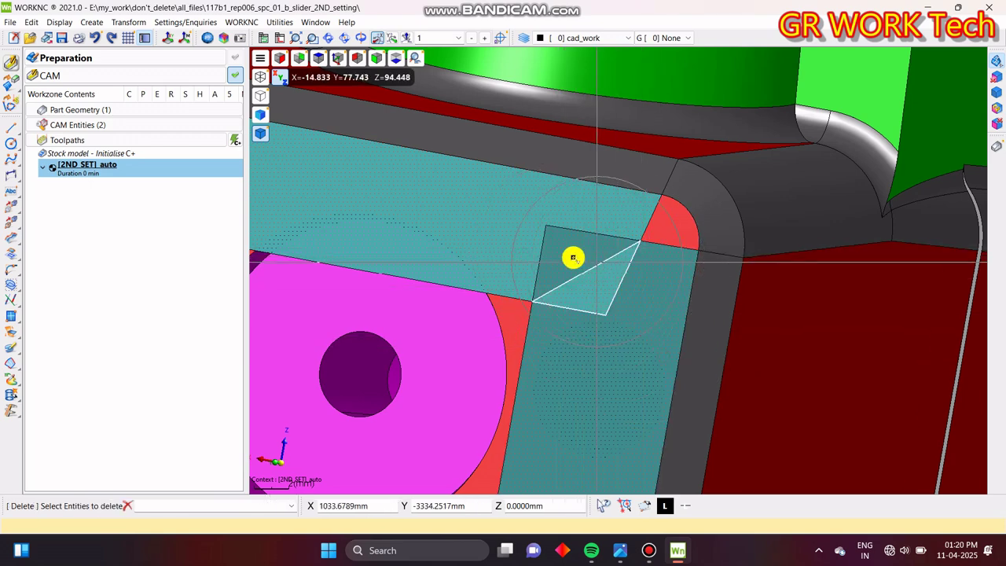
pyautogui.click(555, 246)
pyautogui.click(585, 283)
pyautogui.scroll(-4, 752, 321)
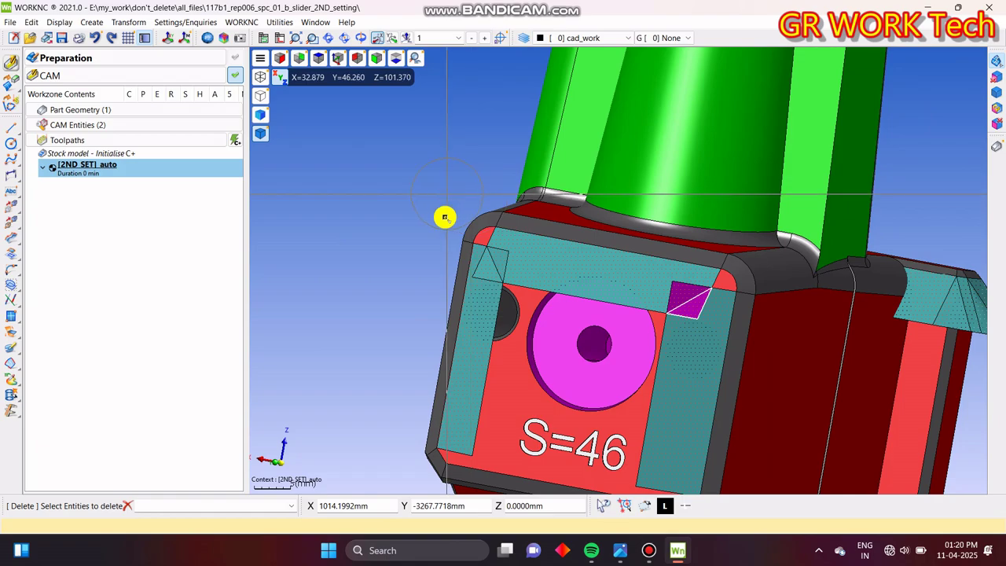
pyautogui.scroll(4, 506, 250)
pyautogui.click(525, 275)
pyautogui.click(498, 290)
pyautogui.middleClick(498, 290)
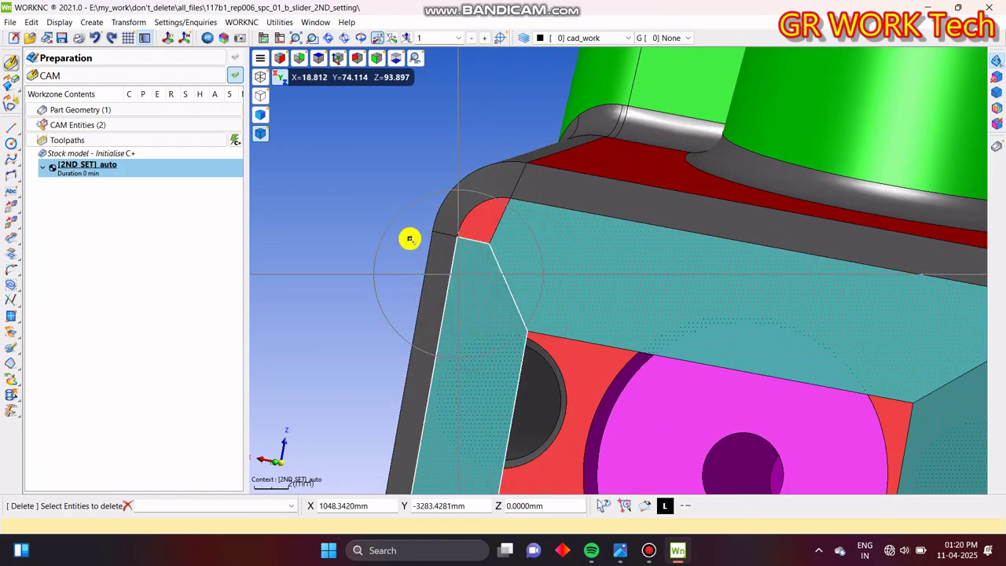
# - Try to fill the rounded corner gap beside the upper extension with a ruled surface between its two straight edges
pyautogui.scroll(-4, 407, 226)
pyautogui.moveTo(559, 361); pyautogui.dragTo(579, 417, button='middle')
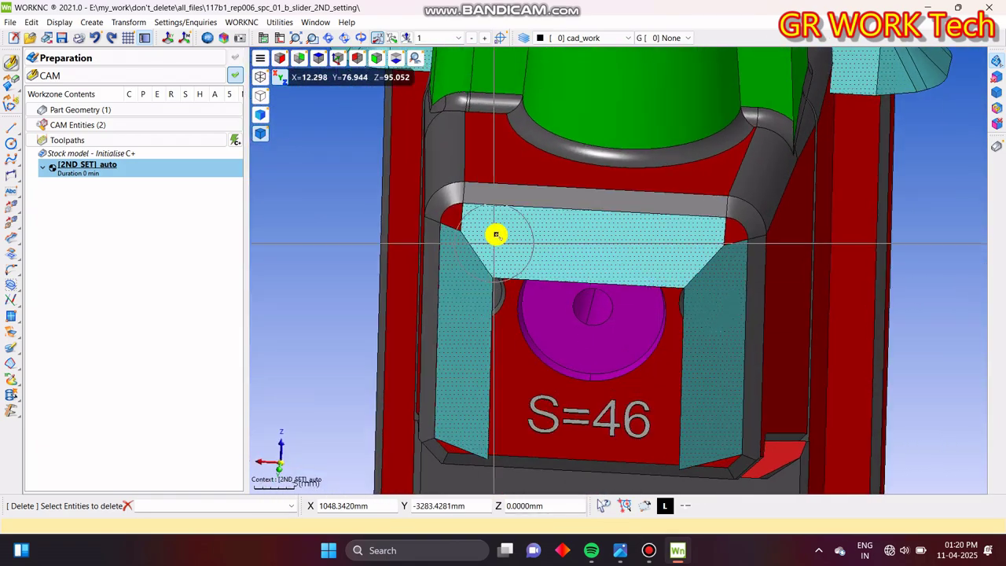
pyautogui.scroll(4, 459, 275)
pyautogui.moveTo(459, 275); pyautogui.dragTo(473, 281, button='middle')
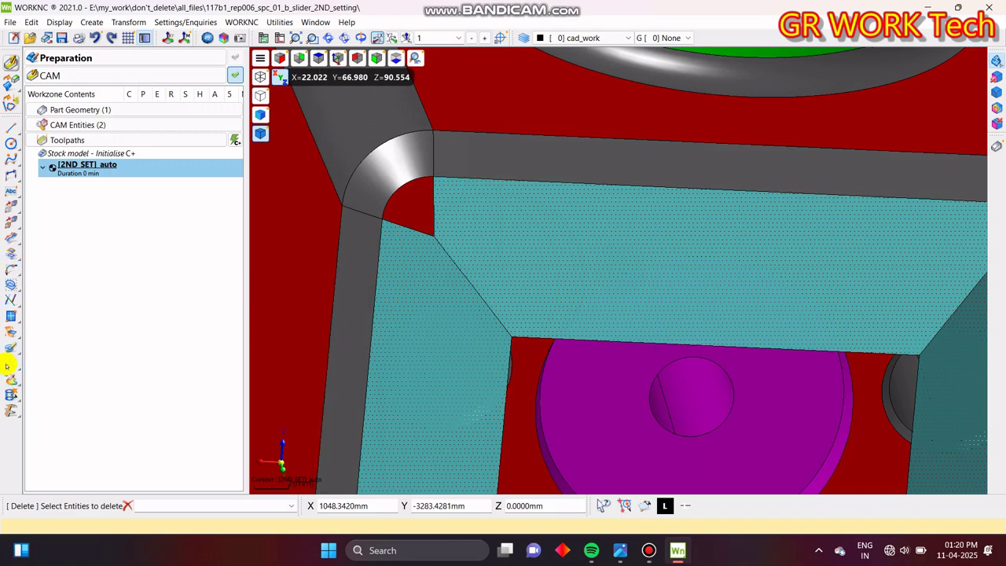
pyautogui.moveTo(452, 219); pyautogui.dragTo(440, 158, button='middle')
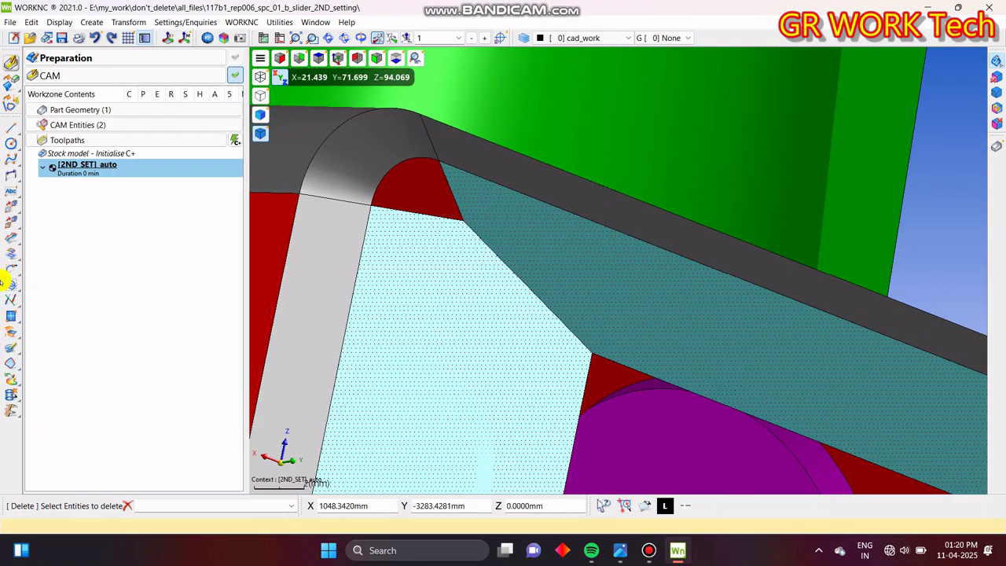
pyautogui.click(14, 337)
pyautogui.click(55, 176)
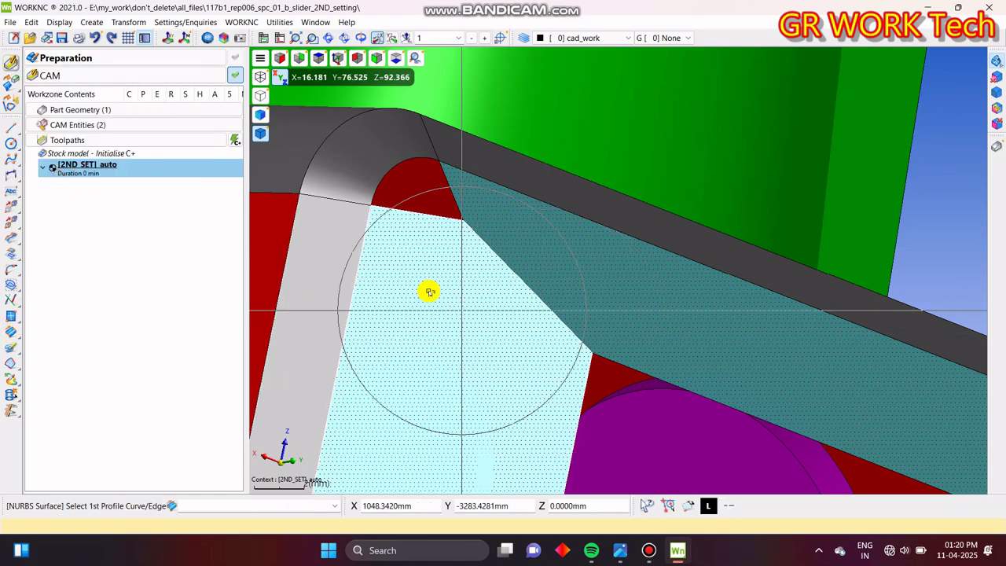
pyautogui.moveTo(429, 292)
pyautogui.mouseDown(button='middle')
pyautogui.moveTo(426, 303)
pyautogui.moveTo(431, 293)
pyautogui.mouseUp(button='middle')
pyautogui.scroll(2, 432, 293)
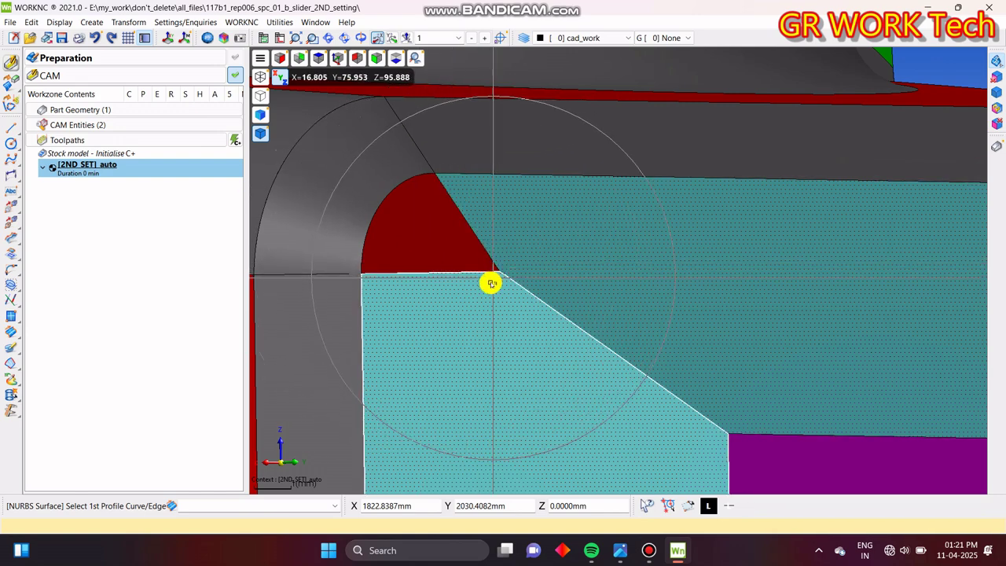
pyautogui.moveTo(492, 281); pyautogui.dragTo(682, 287, button='middle')
pyautogui.scroll(-3, 687, 288)
# - Delete the triangular ruled surface from the corner gap
pyautogui.press('Delete')
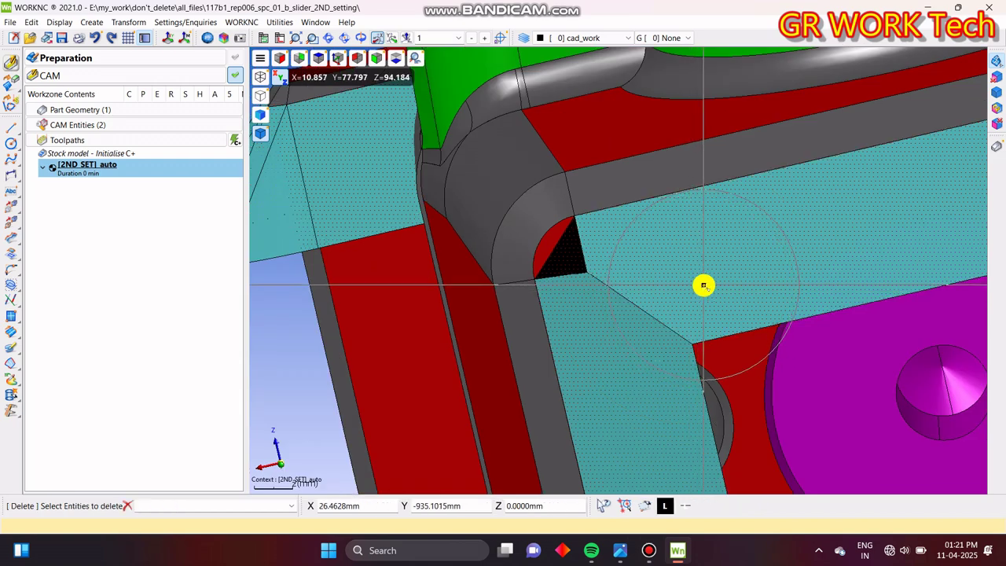
pyautogui.scroll(2, 582, 265)
pyautogui.click(558, 257)
pyautogui.rightClick(559, 256)
pyautogui.moveTo(688, 265)
pyautogui.mouseDown(button='middle')
pyautogui.moveTo(595, 298)
pyautogui.moveTo(813, 272)
pyautogui.moveTo(680, 272)
pyautogui.mouseUp(button='middle')
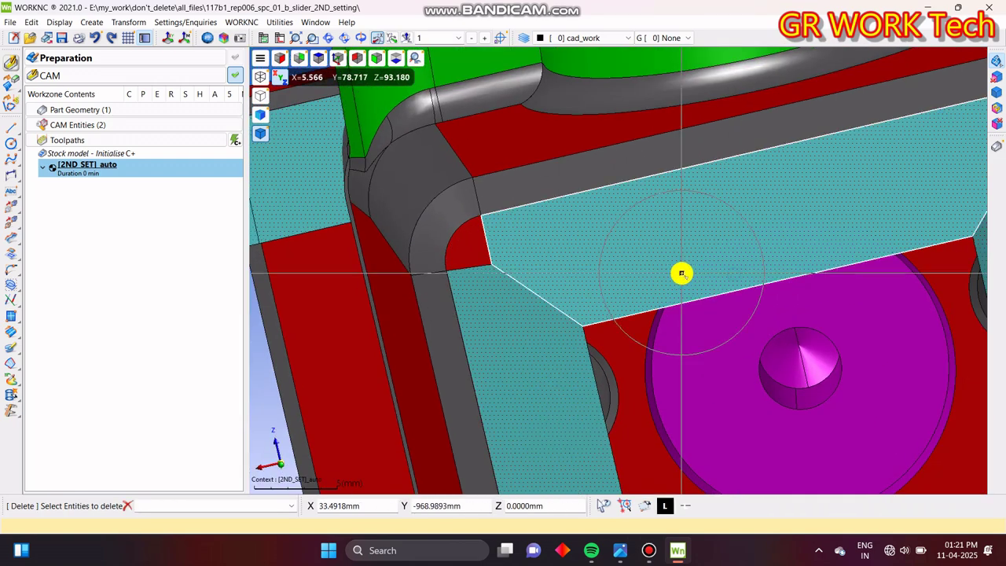
# - Try the ruled surface again, picking the side extension's short edge and the upper extension's end edge as profiles
pyautogui.click(12, 332)
pyautogui.scroll(5, 579, 307)
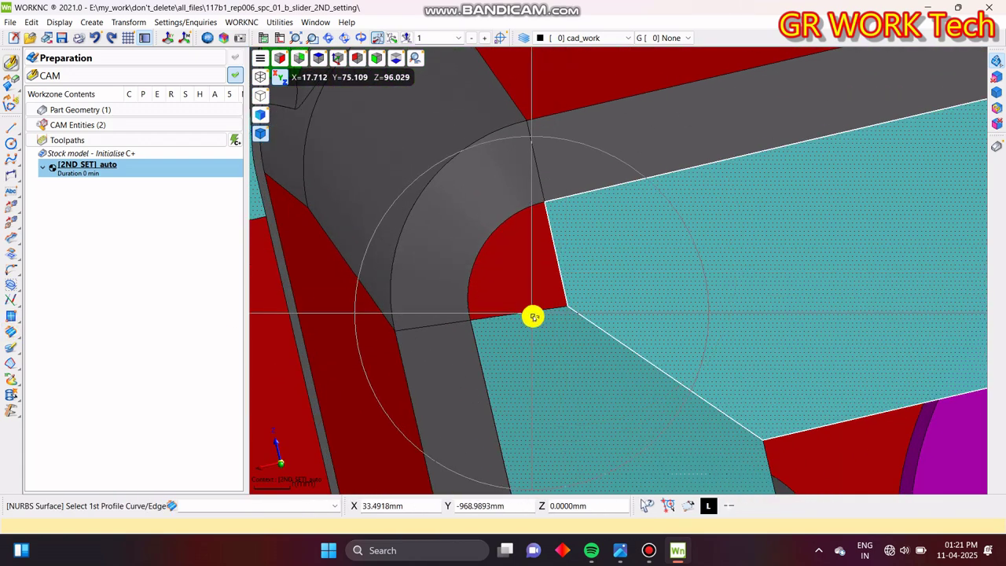
pyautogui.click(547, 310)
pyautogui.click(547, 311)
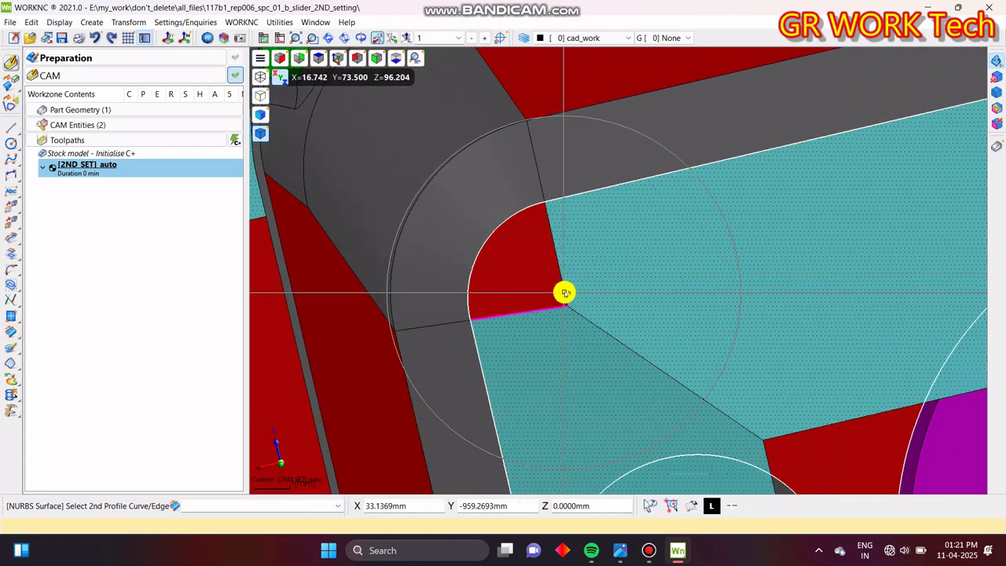
pyautogui.click(566, 290)
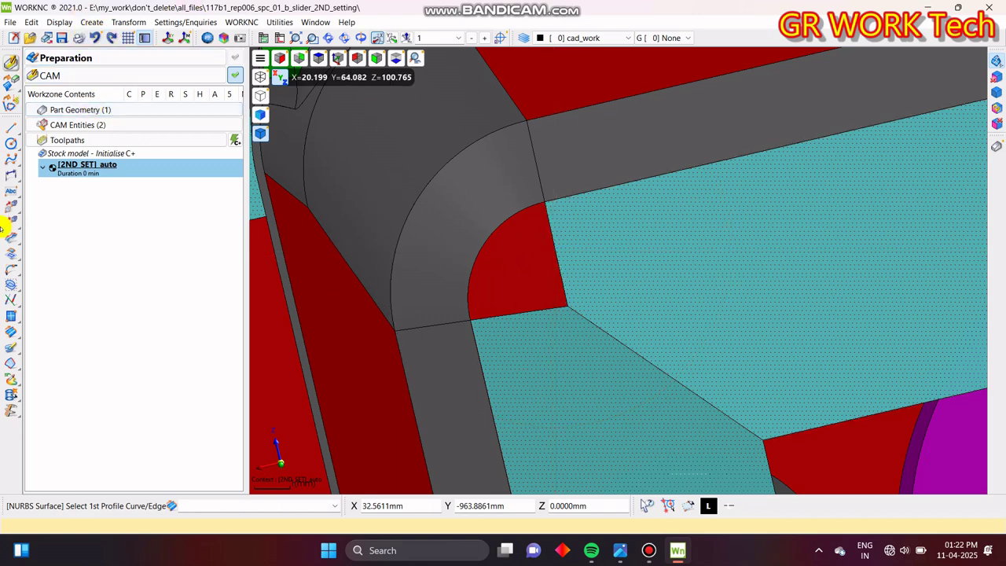
# - Try a Sections + 1 or 2 Rails surface in the corner gap, picking the straight extension edges before the arc edge
pyautogui.click(8, 334)
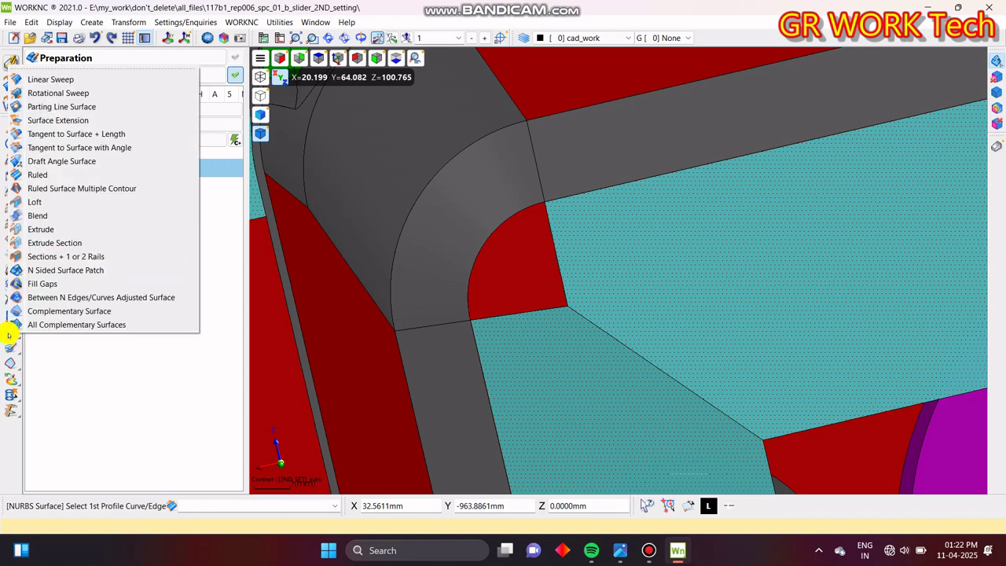
pyautogui.click(54, 256)
pyautogui.moveTo(707, 309); pyautogui.dragTo(738, 359, button='middle')
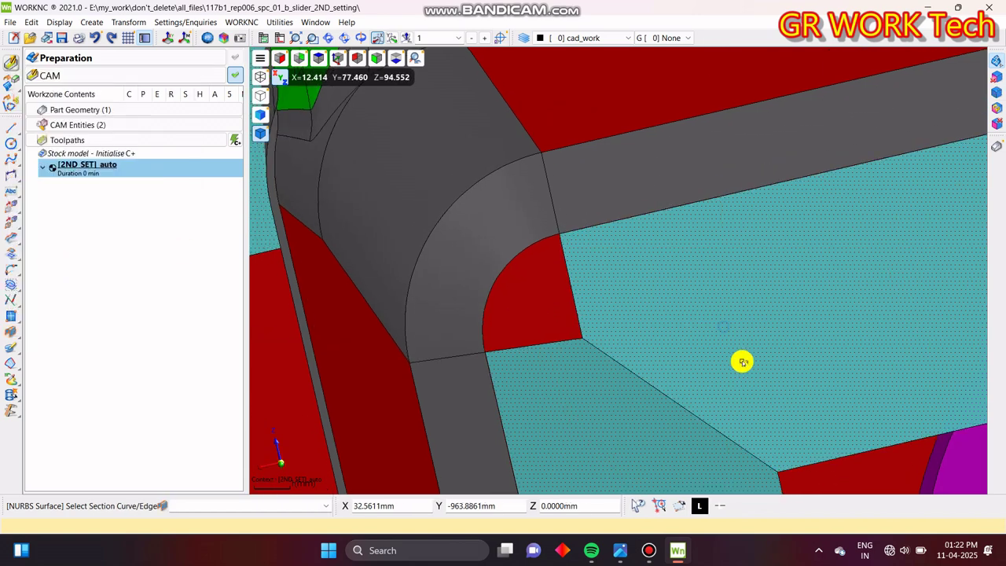
pyautogui.click(552, 293)
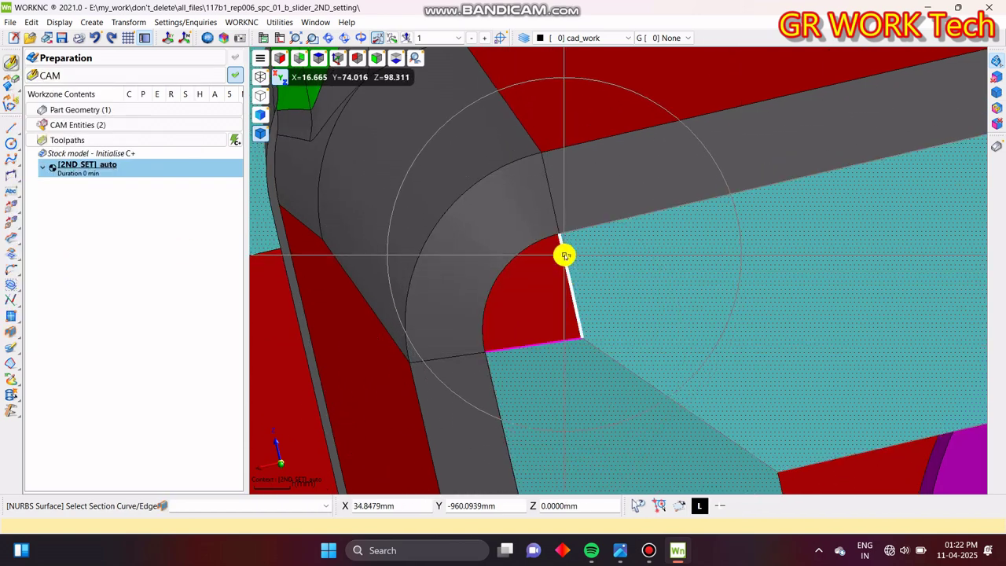
pyautogui.click(585, 256)
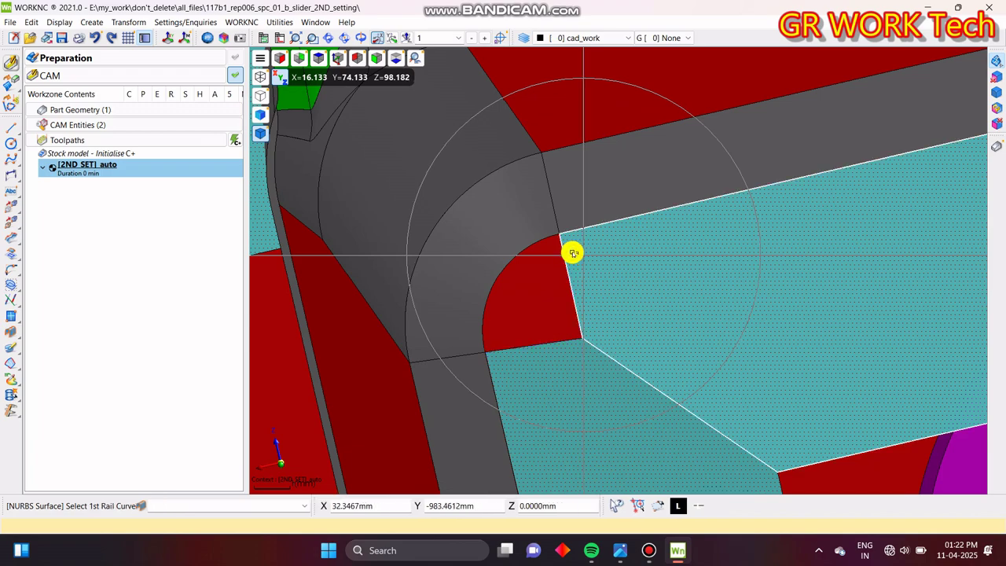
pyautogui.click(537, 240)
pyautogui.click(537, 240)
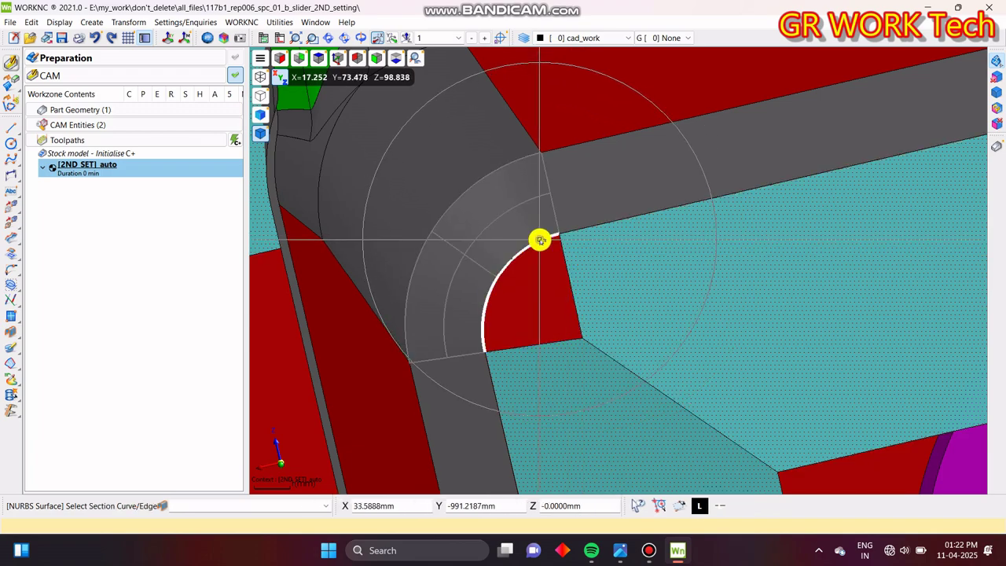
# - Try a sections-and-rails surface with the corner chamfer's arc as section and the gap's two straight edges as rails
pyautogui.moveTo(539, 238); pyautogui.dragTo(562, 256, button='middle')
pyautogui.scroll(4, 495, 311)
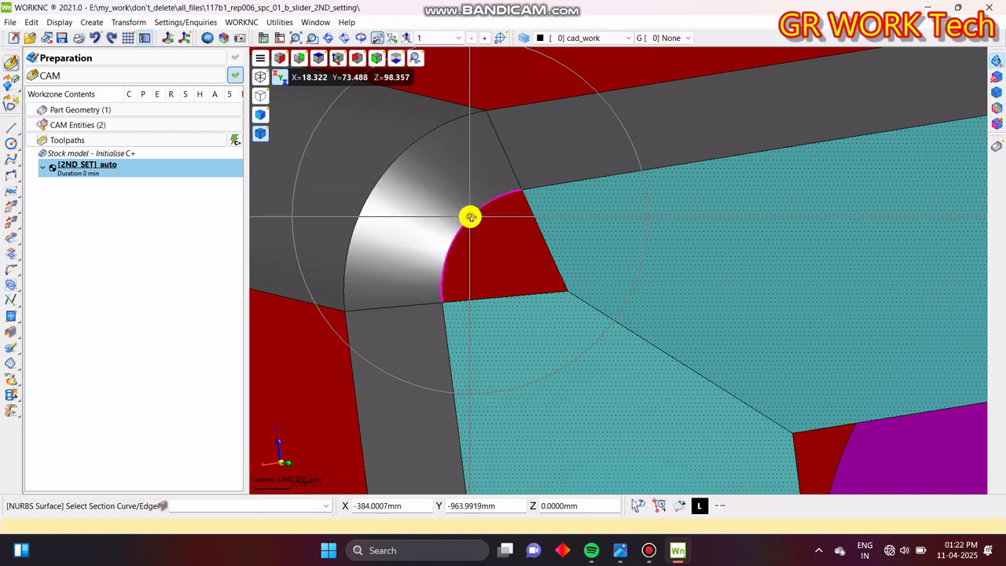
pyautogui.click(457, 299)
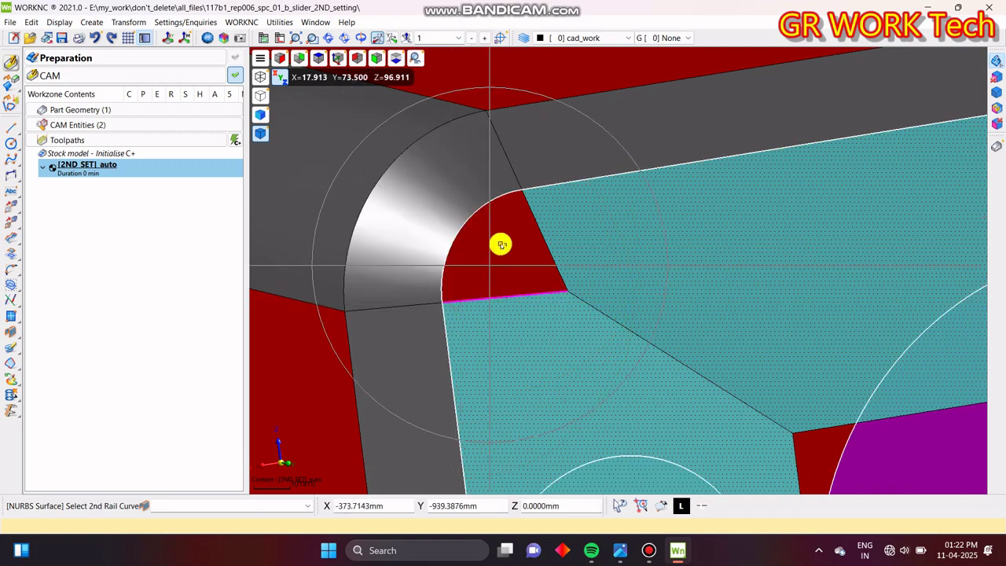
pyautogui.click(530, 199)
pyautogui.moveTo(582, 222); pyautogui.dragTo(625, 302, button='middle')
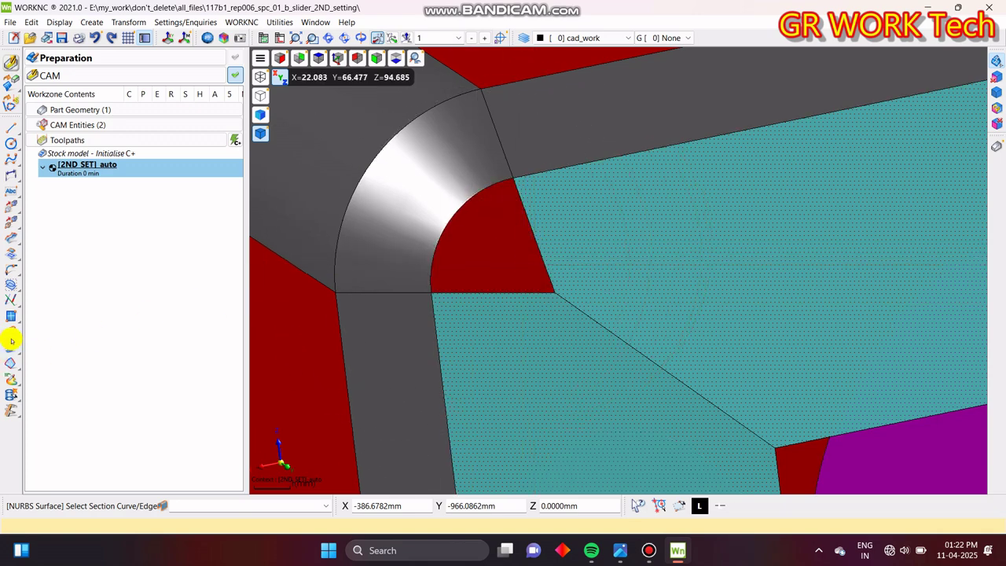
# - Fill the corner gap with a section-and-rails surface, using the chamfer's inner arc as section and both straight extension edges as rails
pyautogui.click(486, 187)
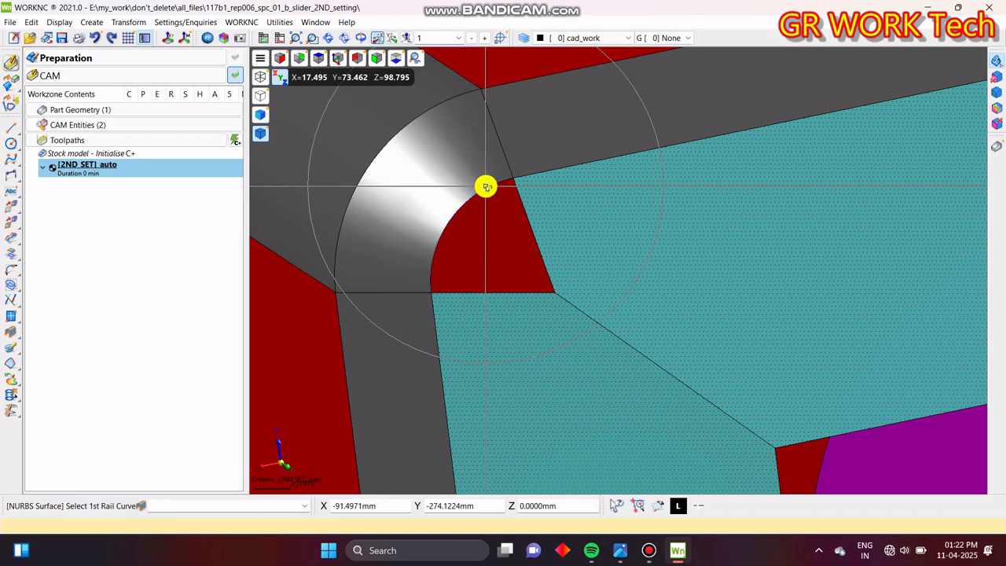
pyautogui.click(445, 295)
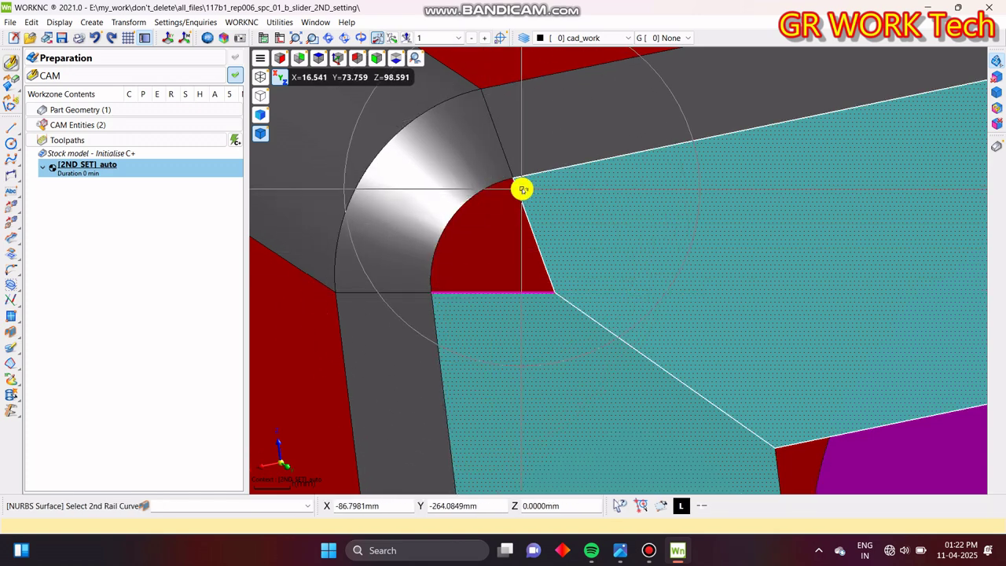
pyautogui.click(518, 194)
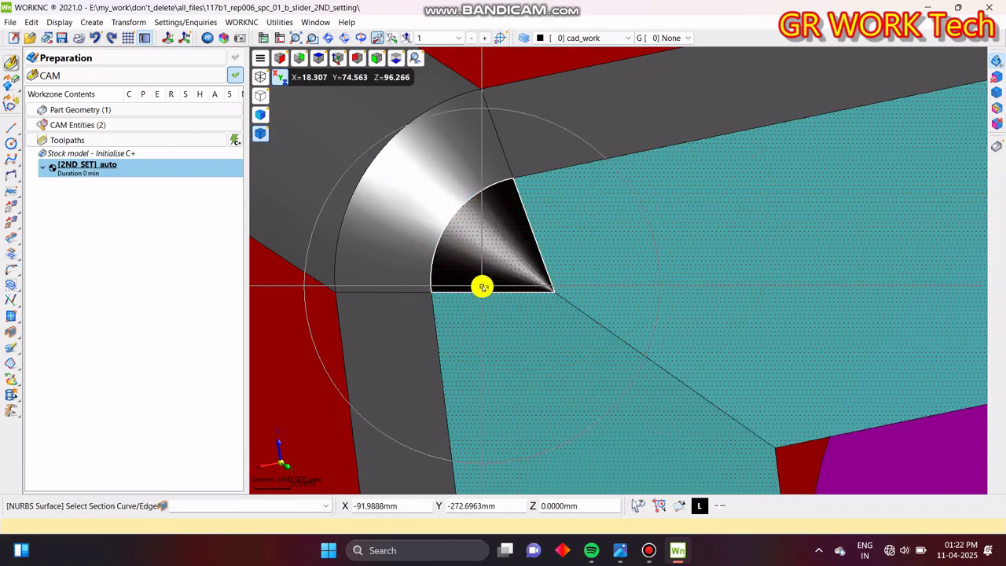
pyautogui.moveTo(566, 279); pyautogui.dragTo(561, 308, button='middle')
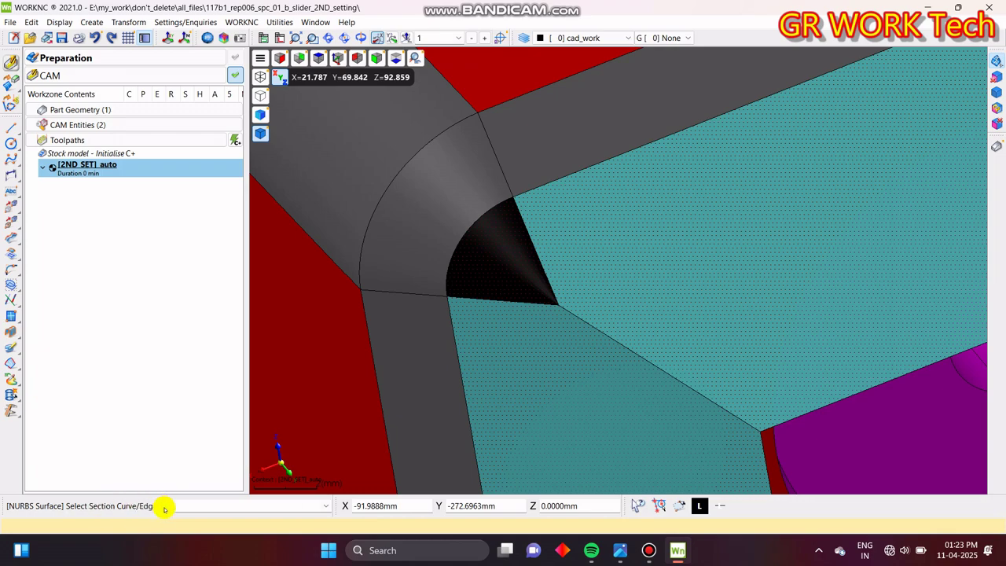
# - Fill the opposite corner gap with a section-and-rails surface, using the chamfer's inner arc as section and both straight extension edges as rails
pyautogui.moveTo(524, 378); pyautogui.dragTo(693, 230, button='middle')
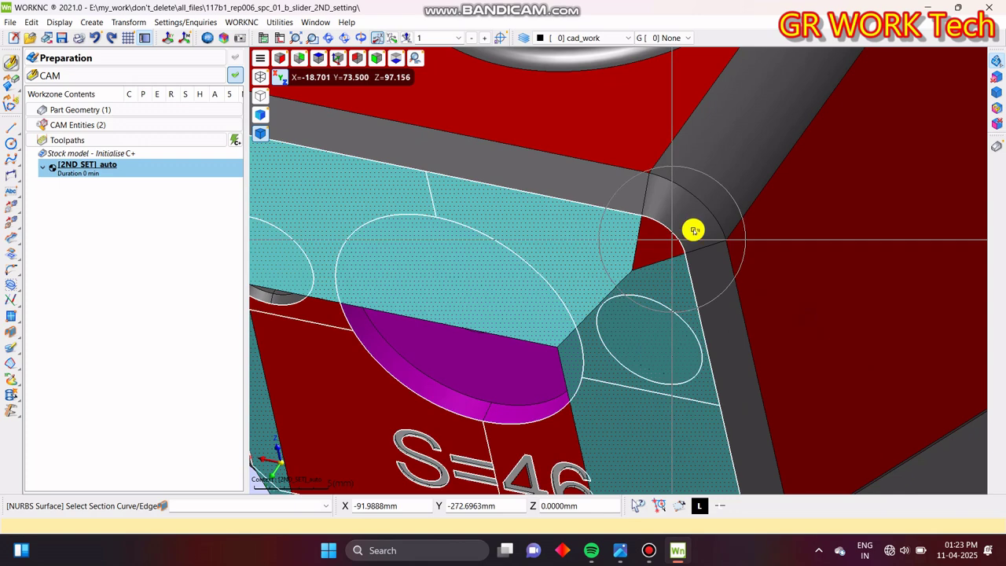
pyautogui.scroll(2, 694, 230)
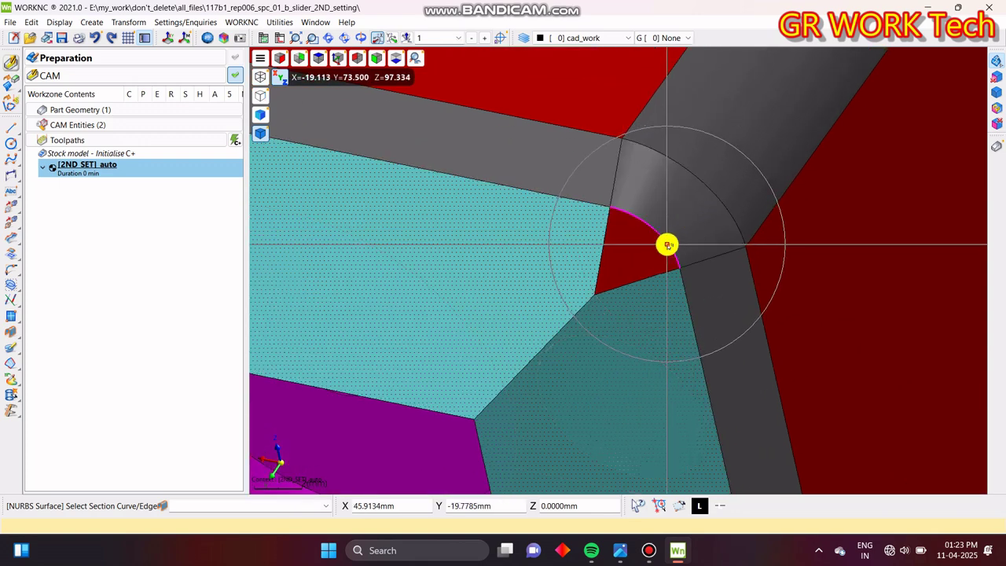
pyautogui.click(667, 244)
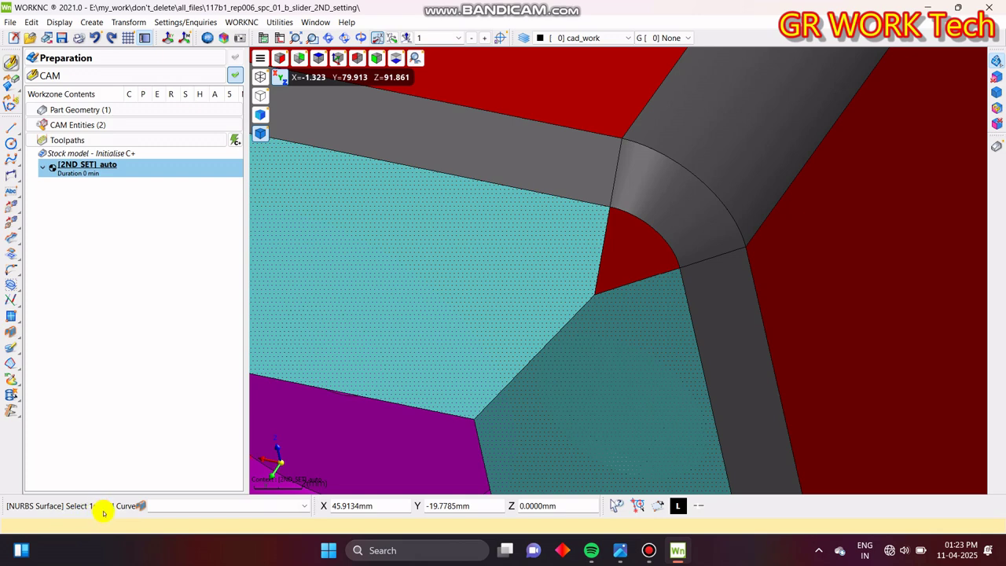
pyautogui.click(669, 275)
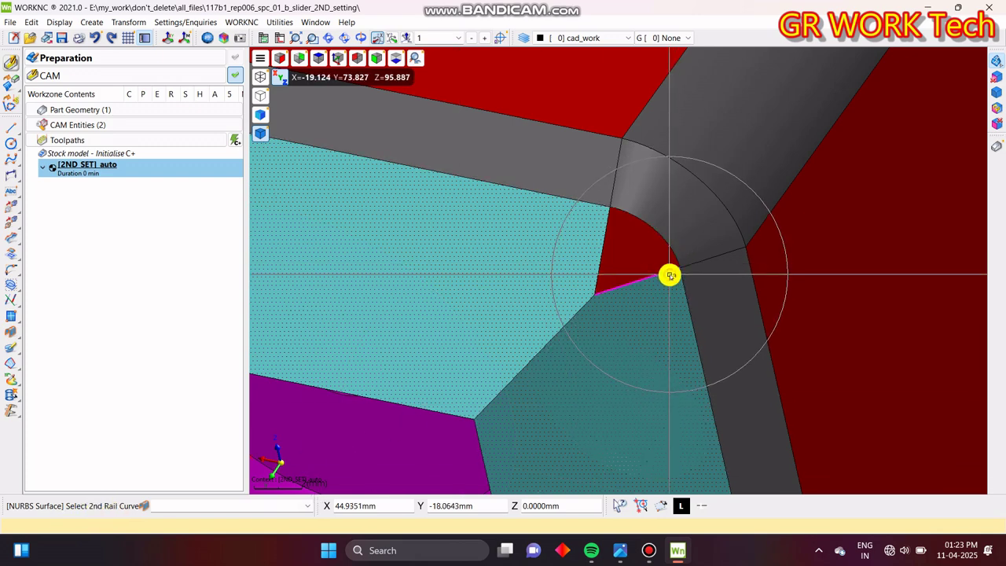
pyautogui.click(604, 216)
pyautogui.moveTo(641, 325); pyautogui.dragTo(456, 485, button='middle')
pyautogui.scroll(-3, 615, 283)
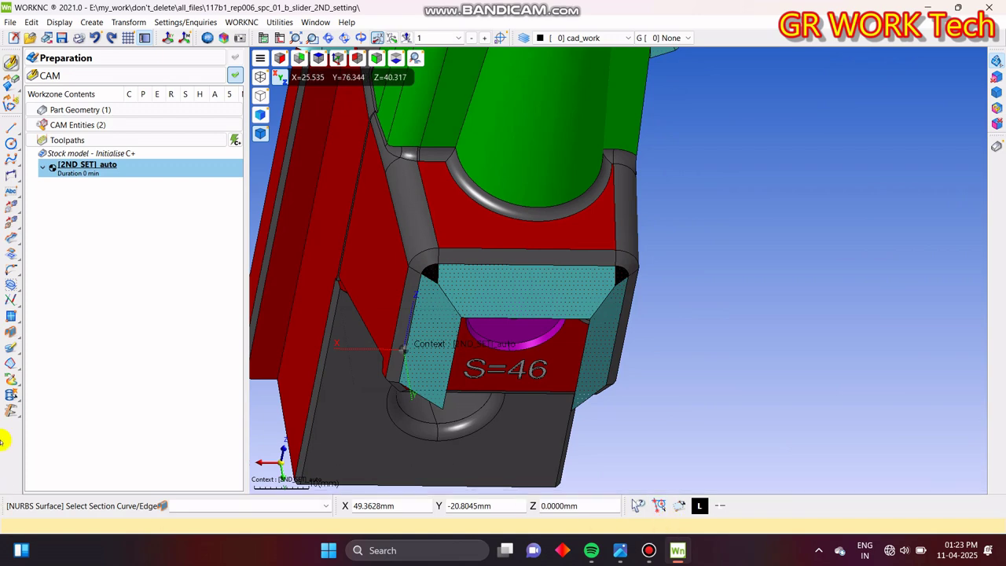
# - Recolour the added extension and corner-fill surfaces to cyan with RGB 55, 255, 255
pyautogui.click(11, 382)
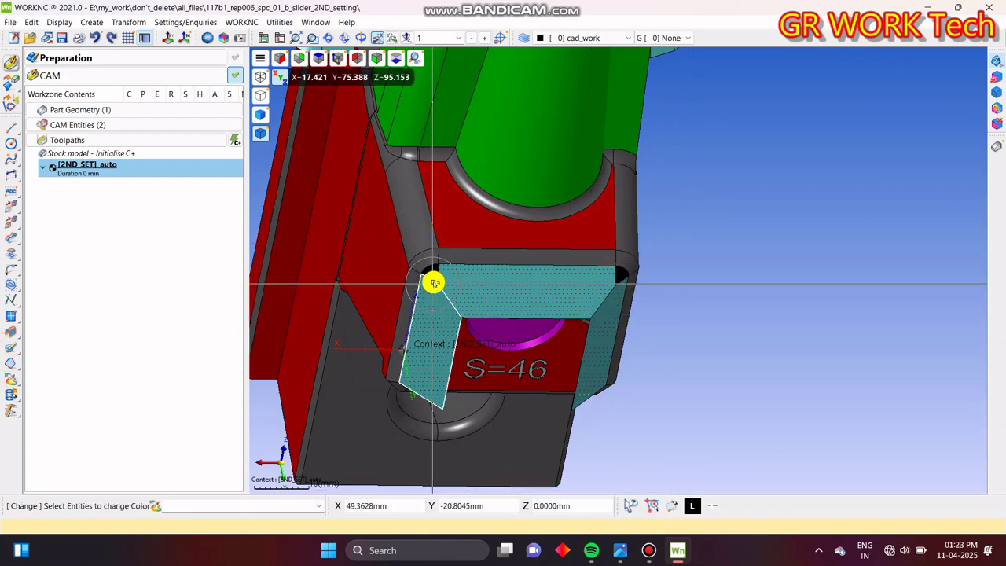
pyautogui.click(487, 303)
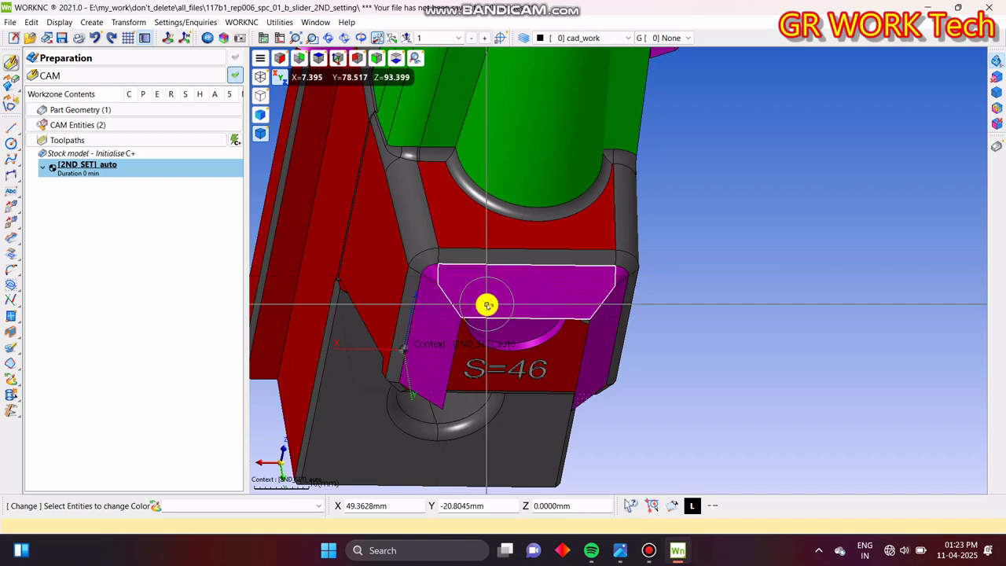
pyautogui.rightClick(463, 311)
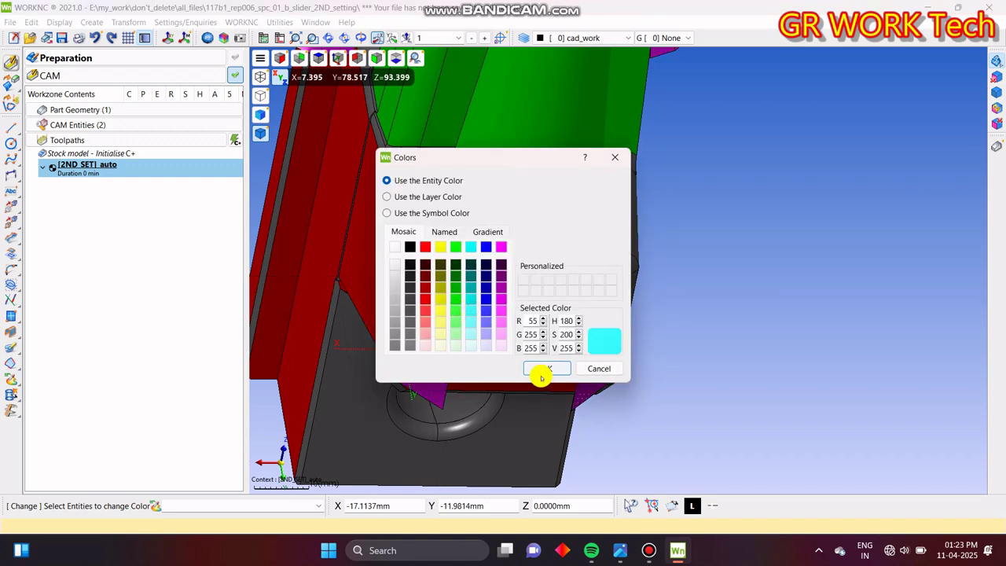
pyautogui.click(544, 373)
# - Inspect the slider's added extension surfaces and closed holes from several angles, including the Y and Z views
pyautogui.moveTo(791, 368); pyautogui.dragTo(534, 364, button='middle')
pyautogui.scroll(-4, 559, 383)
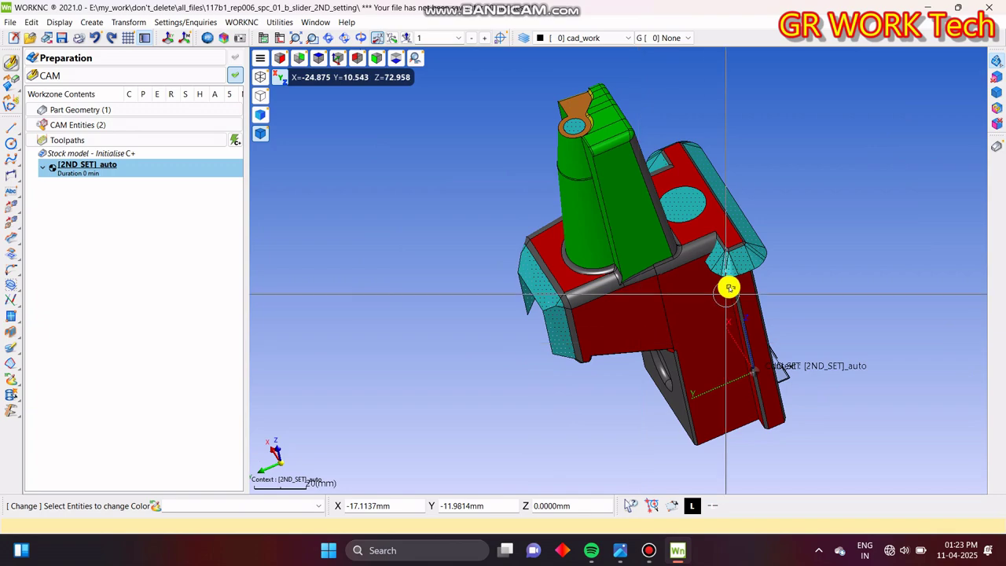
pyautogui.moveTo(728, 288); pyautogui.dragTo(581, 296, button='middle')
pyautogui.scroll(5, 492, 263)
pyautogui.moveTo(696, 245); pyautogui.dragTo(390, 105, button='middle')
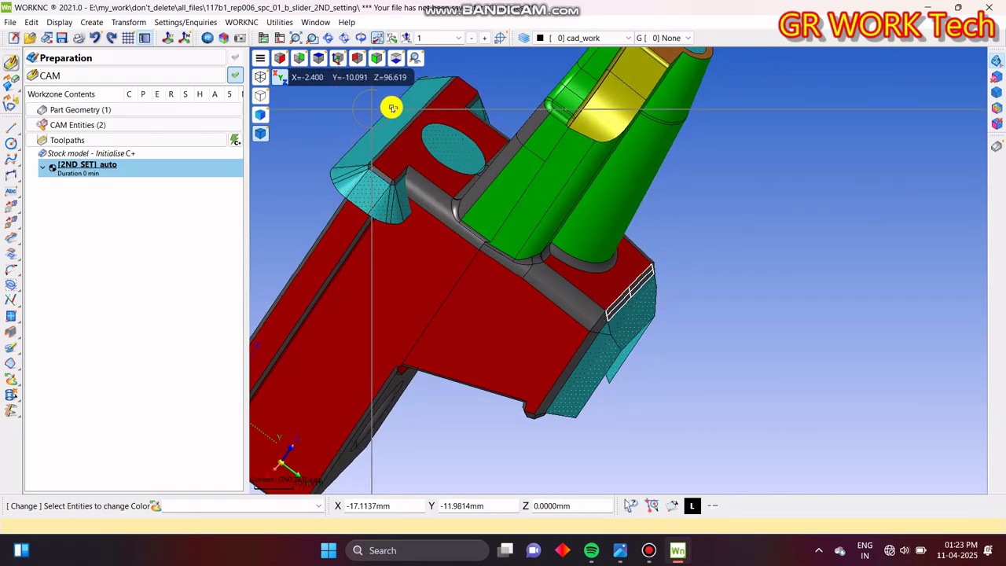
pyautogui.moveTo(584, 296); pyautogui.dragTo(550, 294, button='middle')
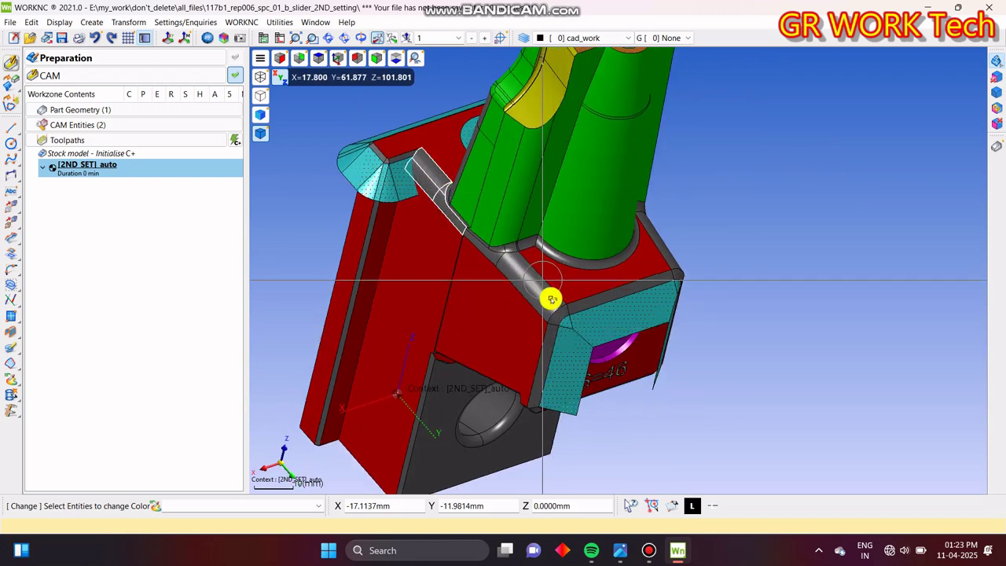
pyautogui.scroll(-3, 658, 311)
pyautogui.press('y')
pyautogui.scroll(-3, 560, 318)
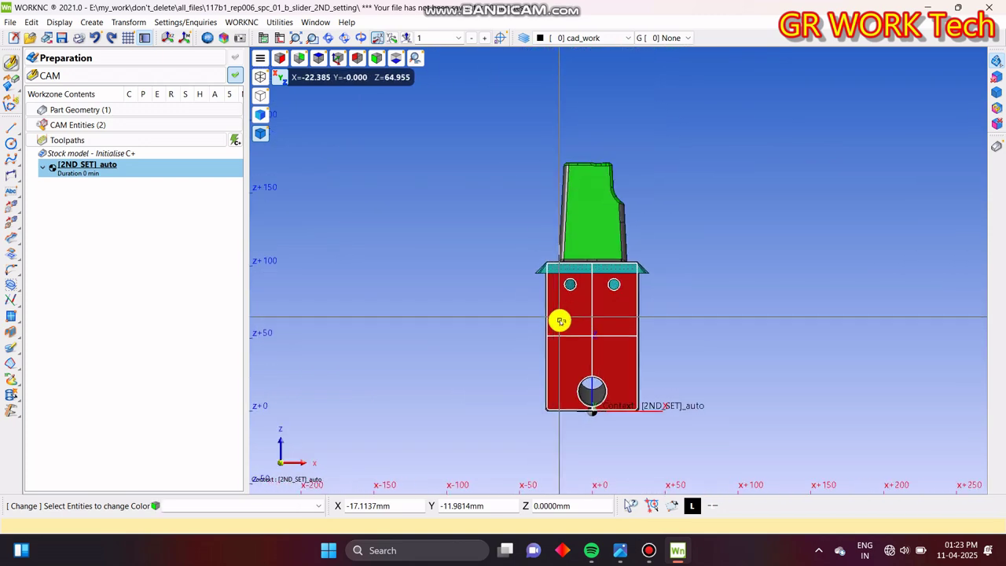
pyautogui.press('z')
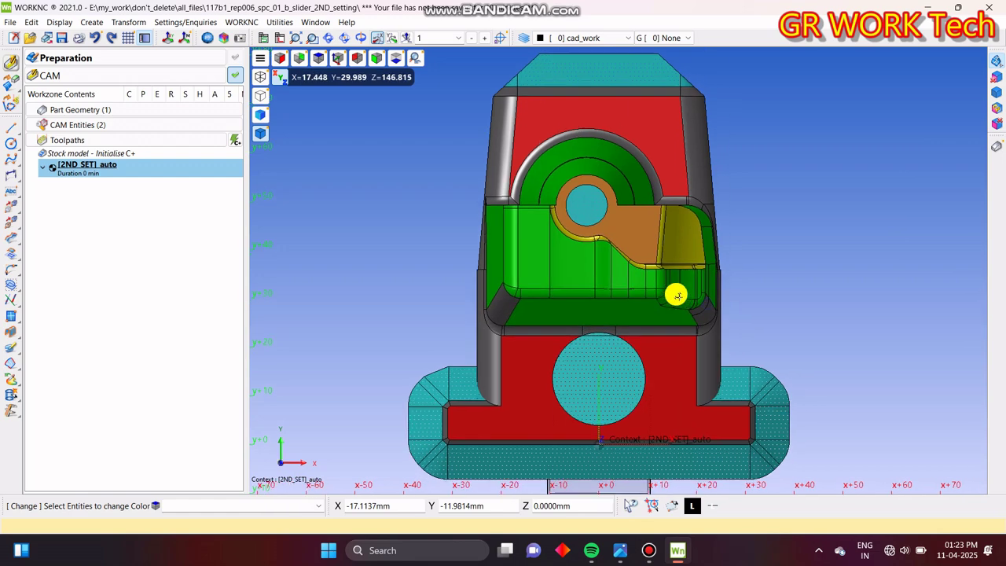
pyautogui.scroll(-3, 686, 294)
pyautogui.scroll(2, 685, 293)
pyautogui.scroll(-2, 700, 233)
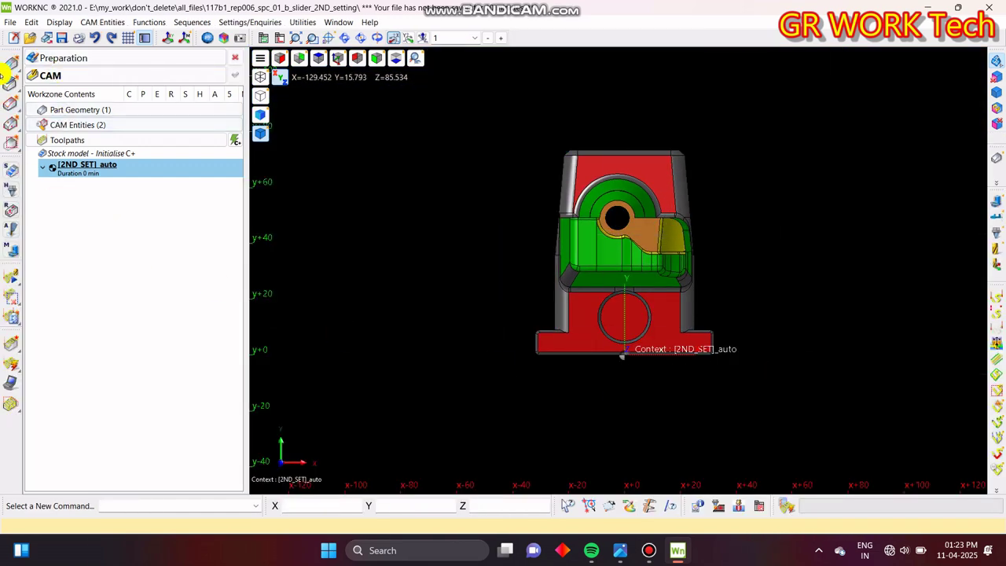
# - Return to the Preparation workspace, check its layer list and save the prepared model
pyautogui.click(63, 57)
pyautogui.rightClick(117, 61)
pyautogui.click(118, 62)
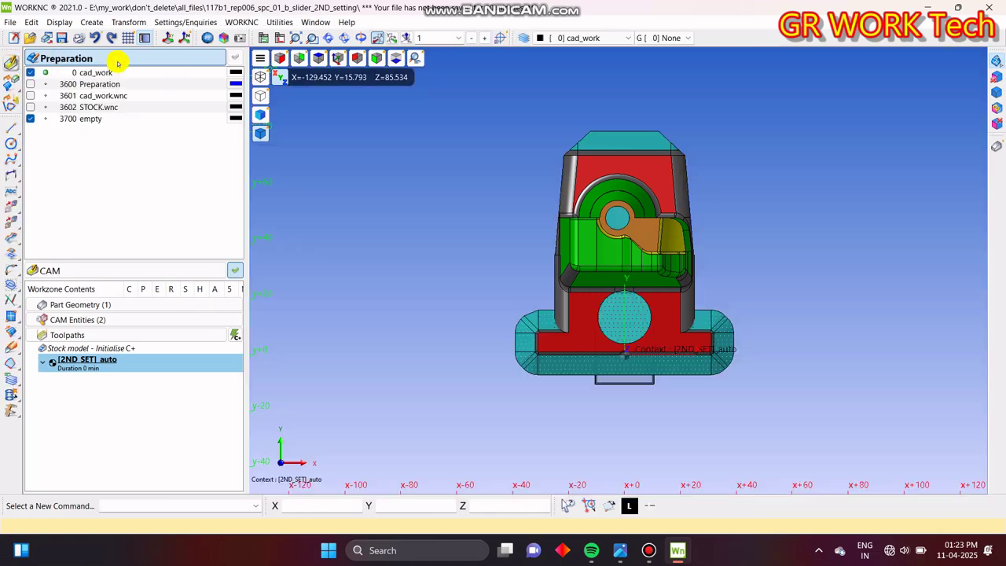
pyautogui.click(121, 61)
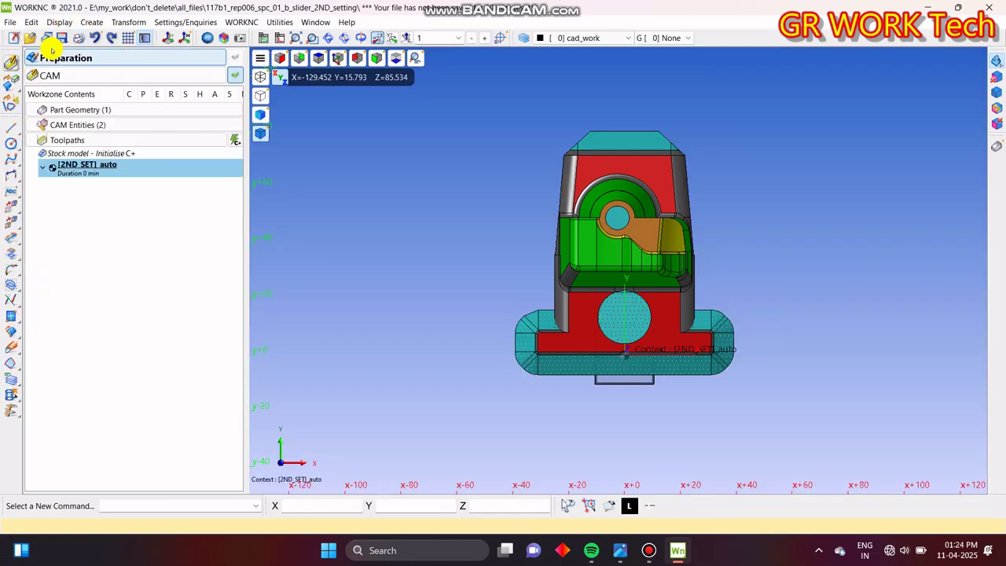
pyautogui.click(64, 36)
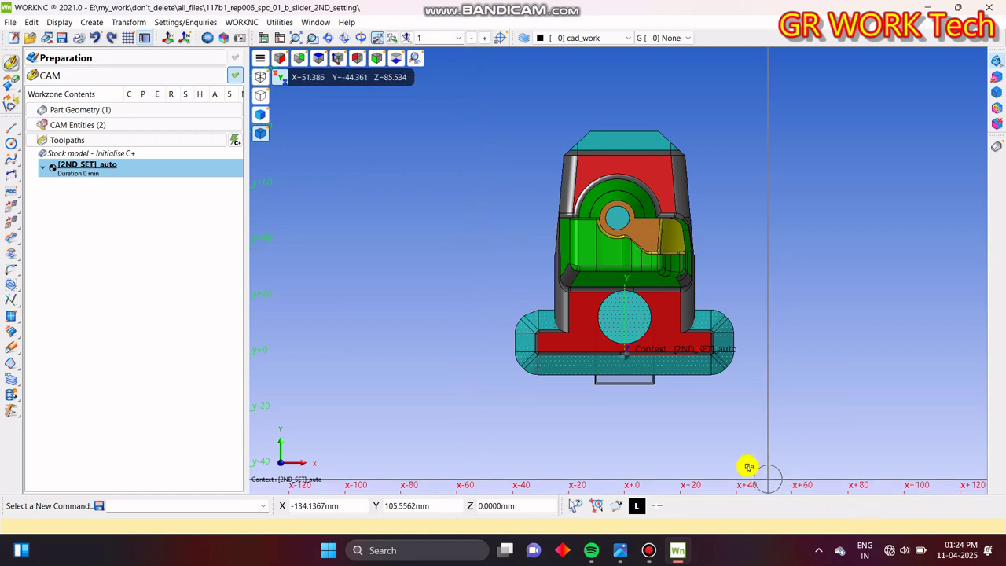
# - Add all cyan surfaces to the part geometry as cad_work and validate the CAM modifications
pyautogui.rightClick(684, 374)
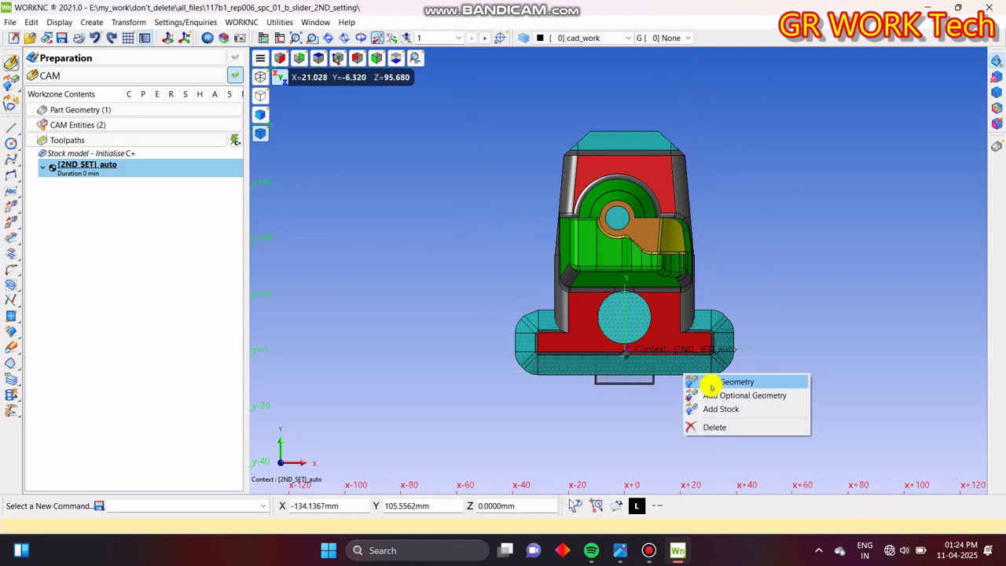
pyautogui.click(711, 382)
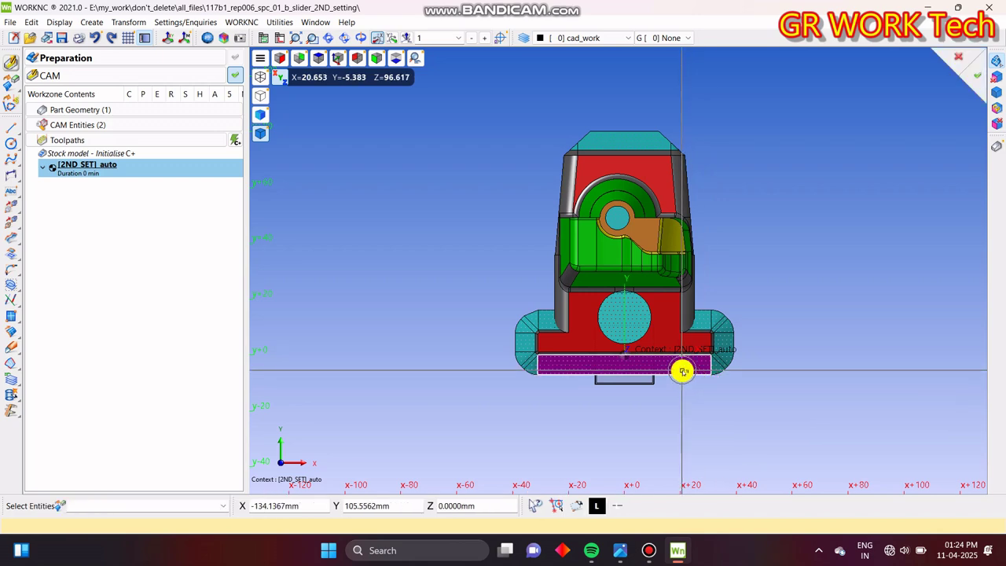
pyautogui.click(683, 371)
pyautogui.click(681, 371)
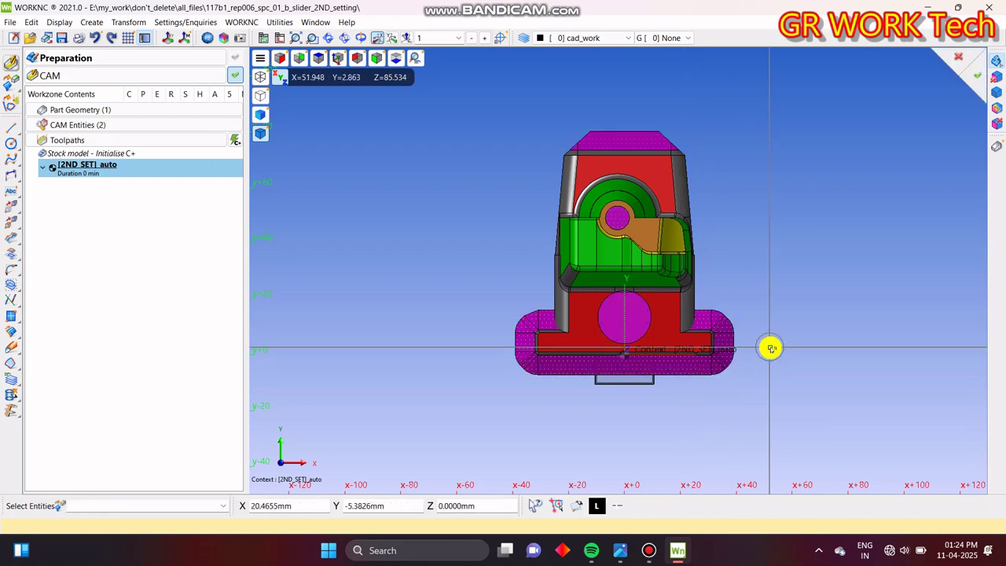
pyautogui.rightClick(788, 347)
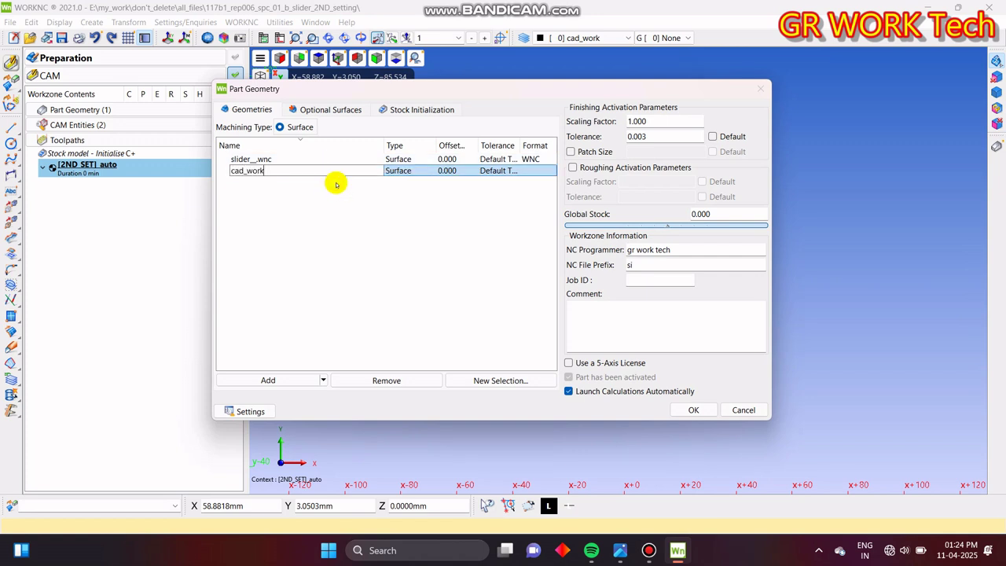
pyautogui.click(693, 410)
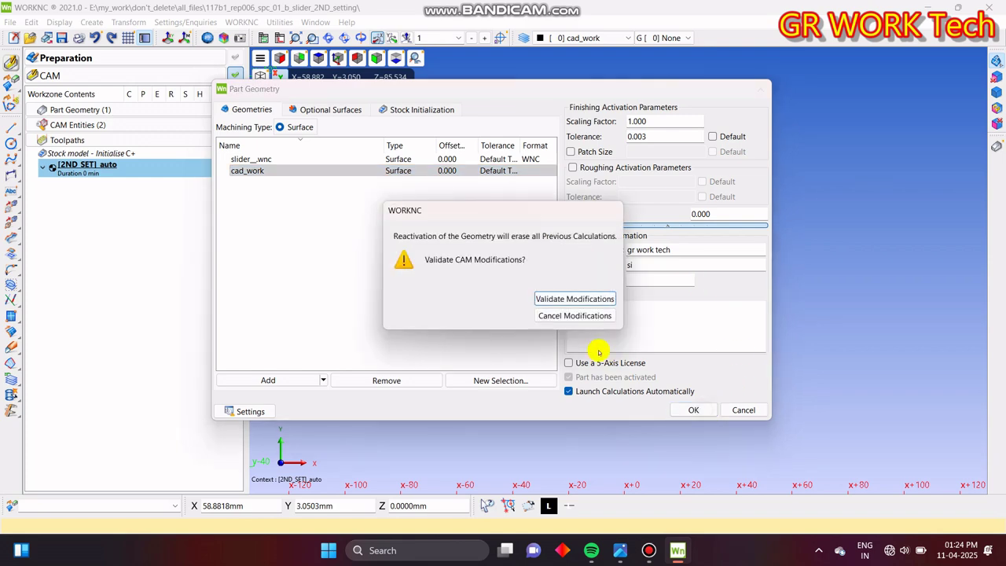
pyautogui.click(588, 297)
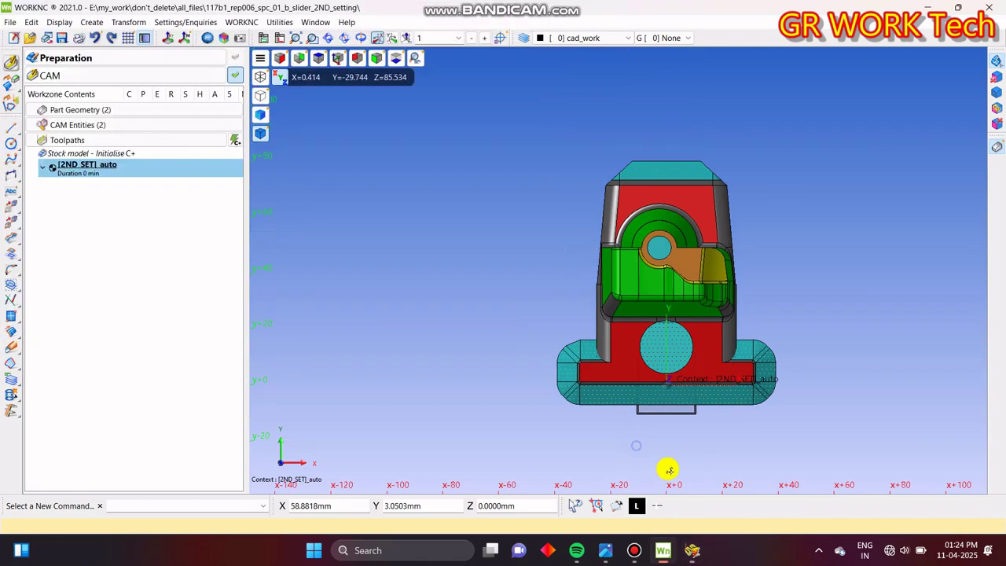
# - Orient the part's surfaces outward with Z+ Orientation in the Surface Orientation Tool
pyautogui.scroll(3, 594, 400)
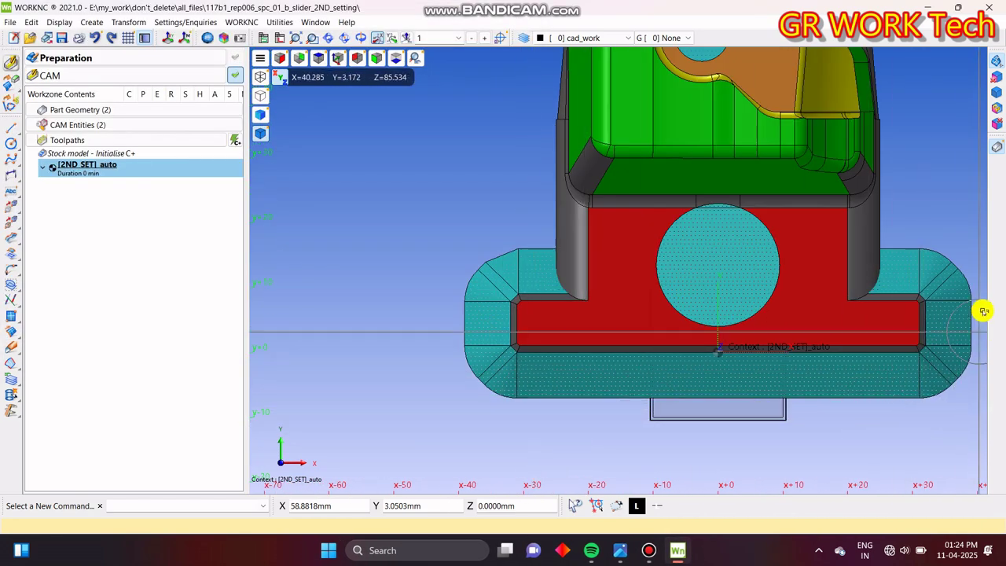
pyautogui.click(756, 363)
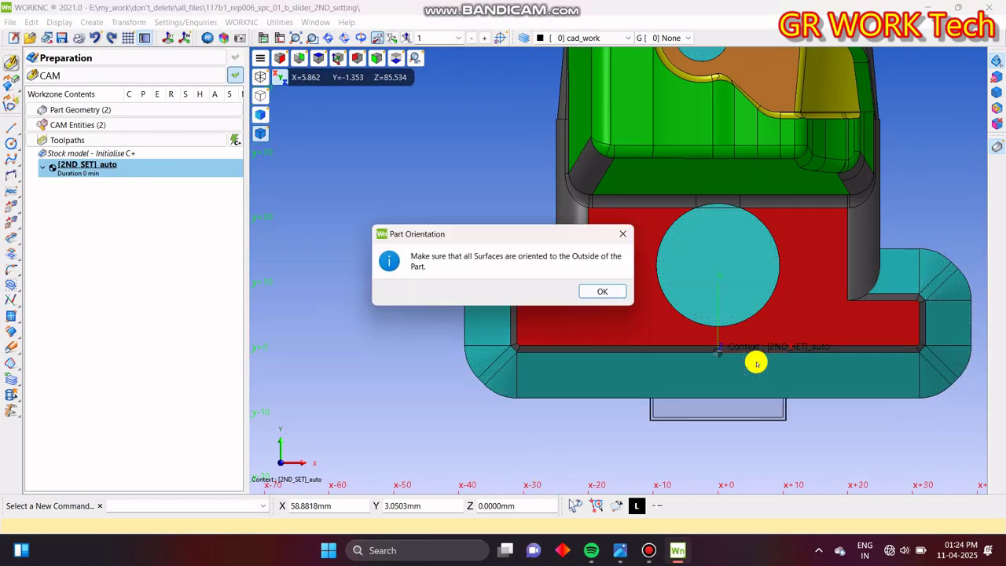
pyautogui.click(597, 290)
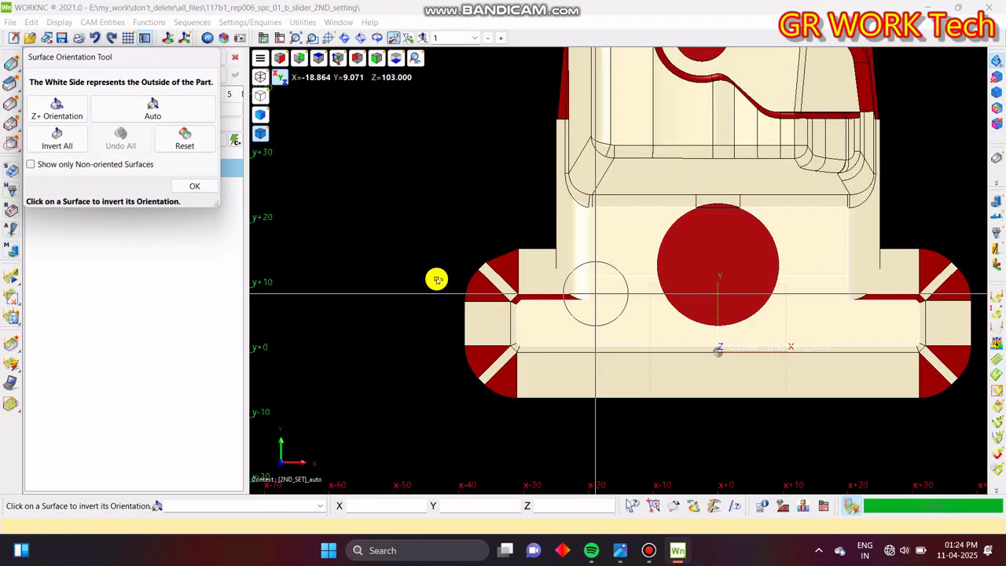
pyautogui.click(56, 118)
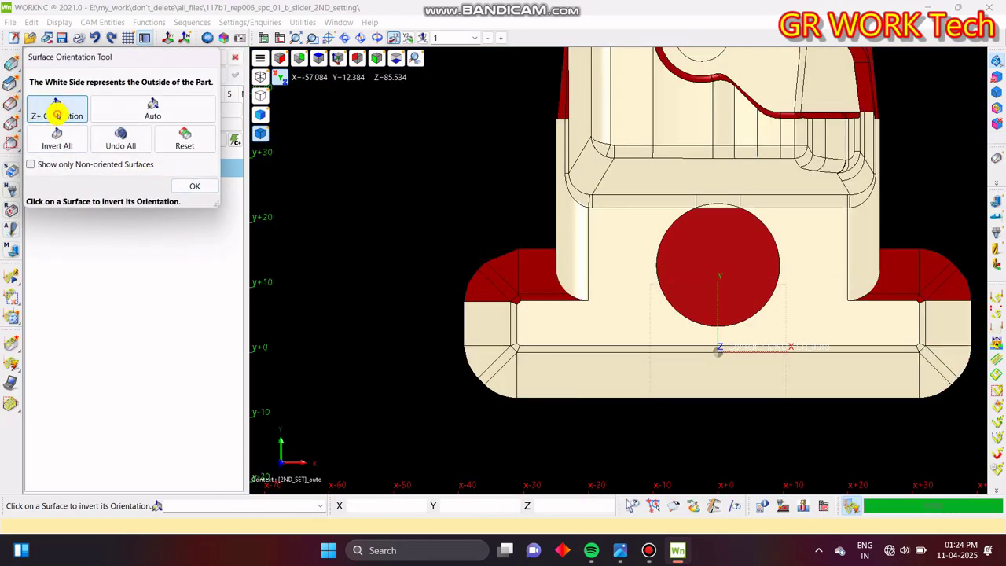
pyautogui.click(198, 184)
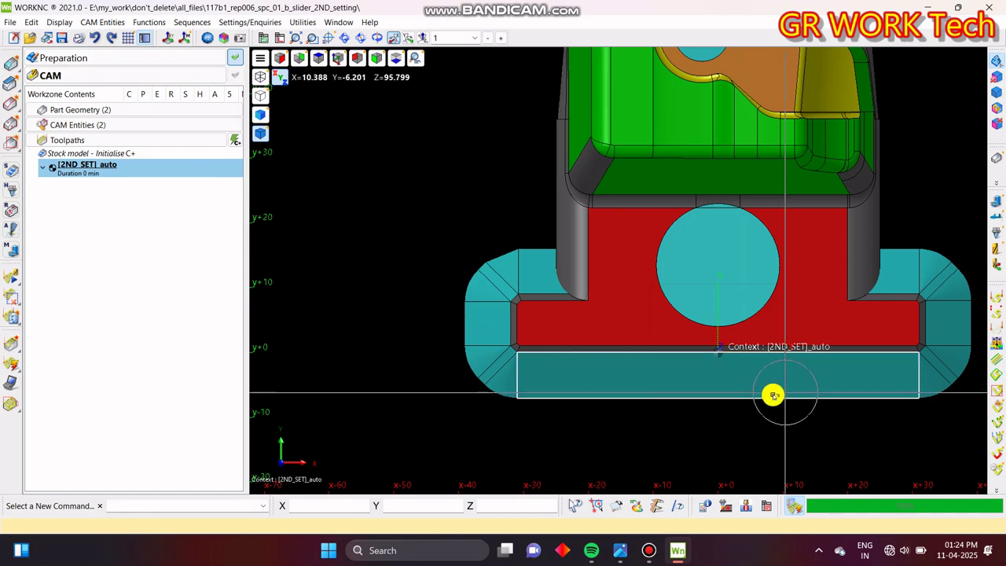
# - Examine the activated part geometry around the base flange, chamfer extensions and closed holes from above and at an angle
pyautogui.scroll(3, 790, 339)
pyautogui.scroll(-4, 855, 346)
pyautogui.moveTo(772, 191); pyautogui.dragTo(836, 171, button='middle')
pyautogui.scroll(3, 637, 281)
pyautogui.scroll(-5, 482, 336)
pyautogui.moveTo(636, 314); pyautogui.dragTo(667, 315, button='middle')
pyautogui.press('z')
pyautogui.scroll(-3, 625, 290)
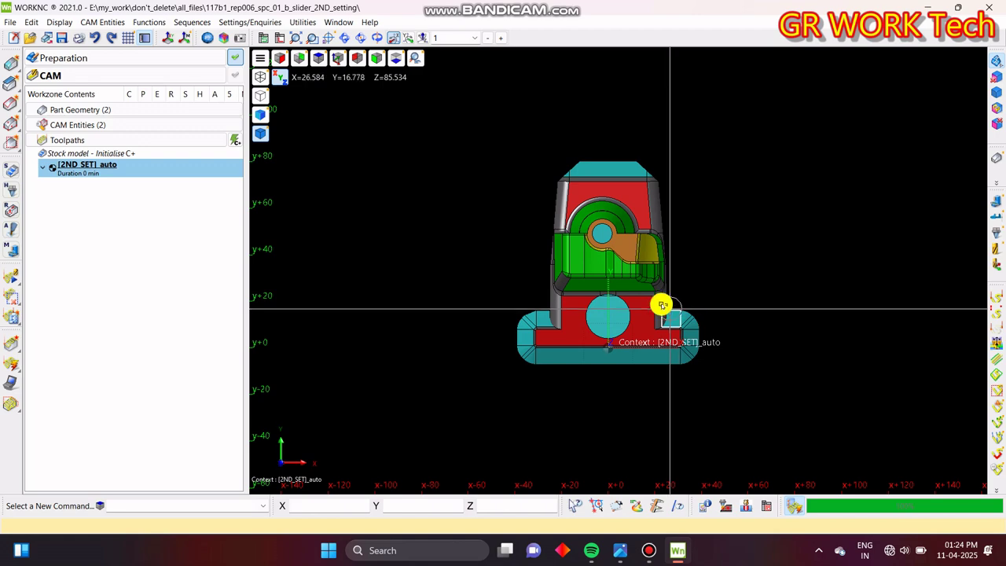
pyautogui.moveTo(619, 324); pyautogui.dragTo(567, 297, button='middle')
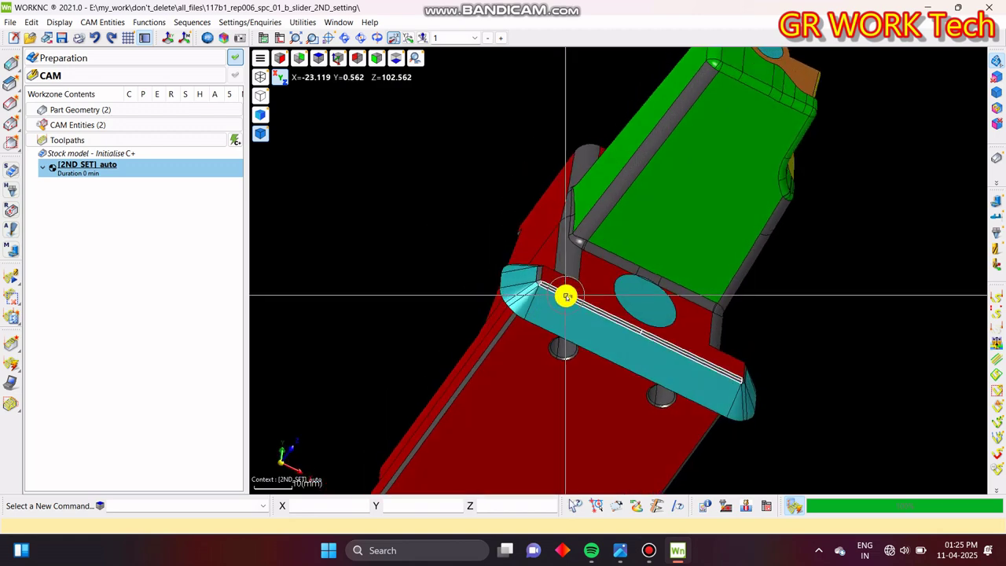
pyautogui.press('z')
pyautogui.scroll(-1, 624, 247)
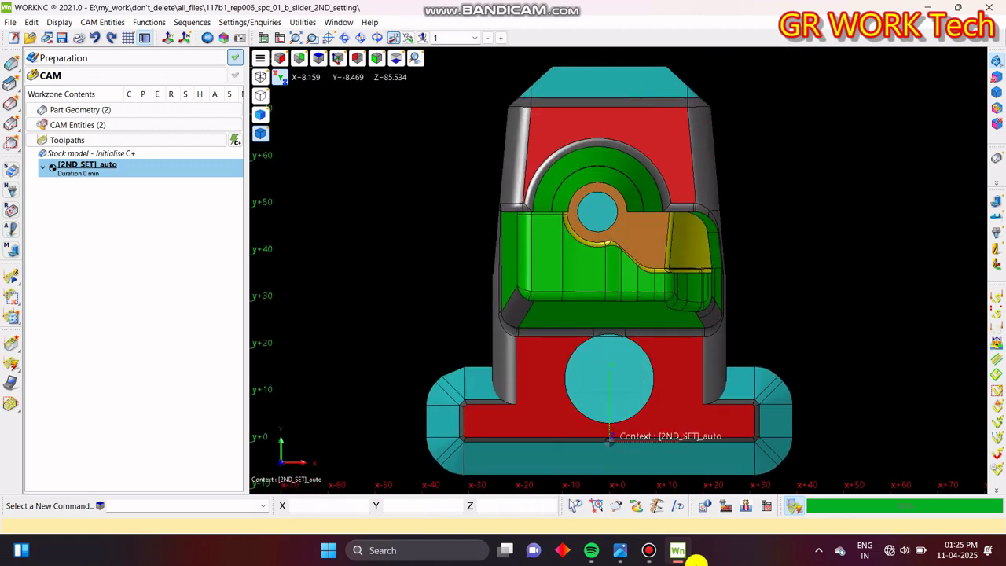
# - Query the base's flat red face around the large closed hole to check its Z level
pyautogui.click(680, 506)
pyautogui.click(685, 389)
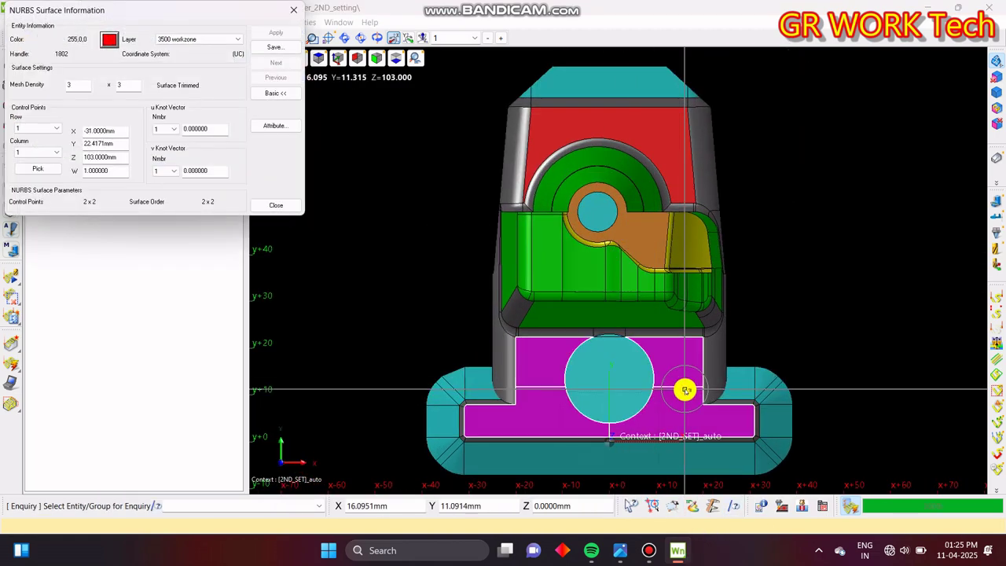
pyautogui.click(277, 205)
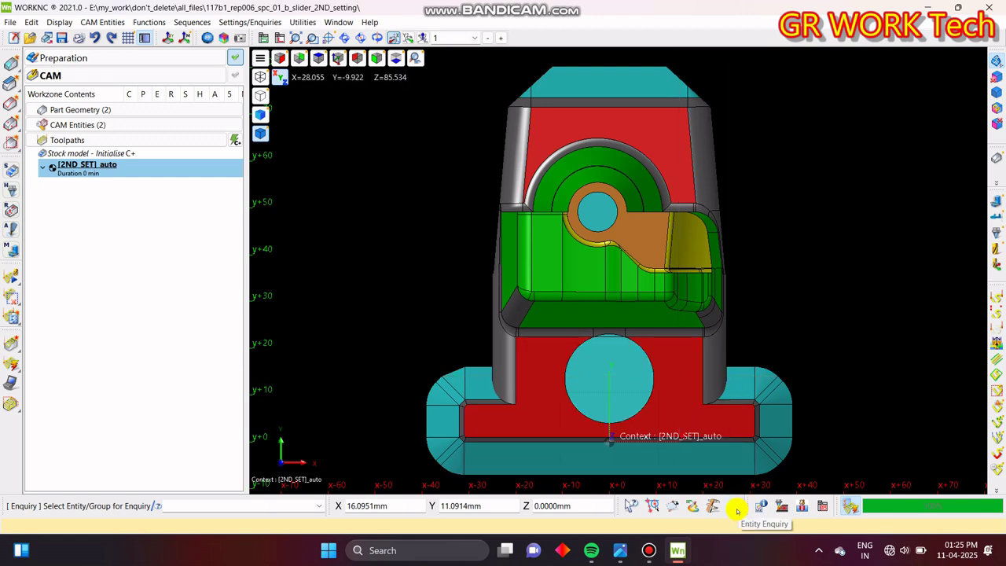
pyautogui.click(684, 390)
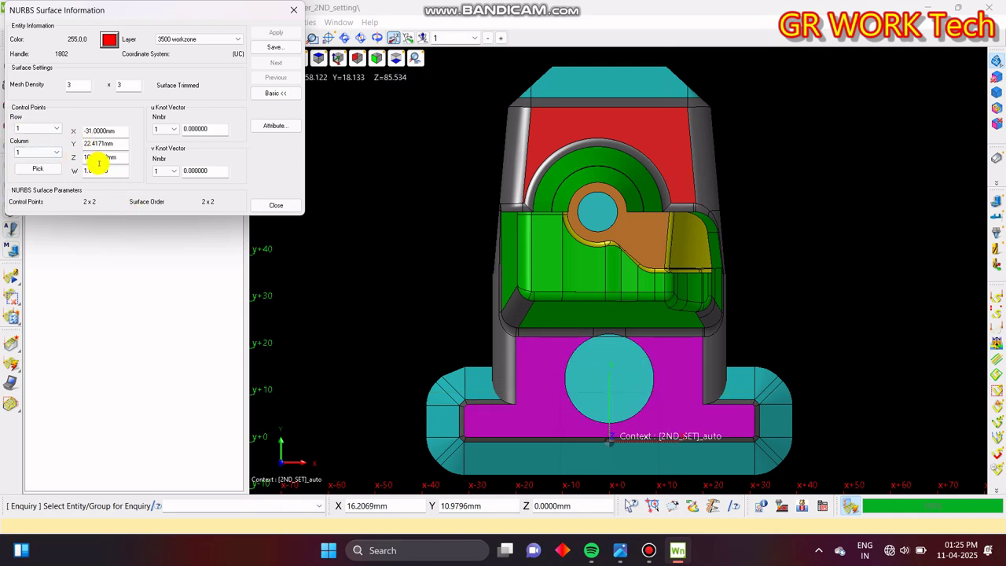
pyautogui.click(299, 12)
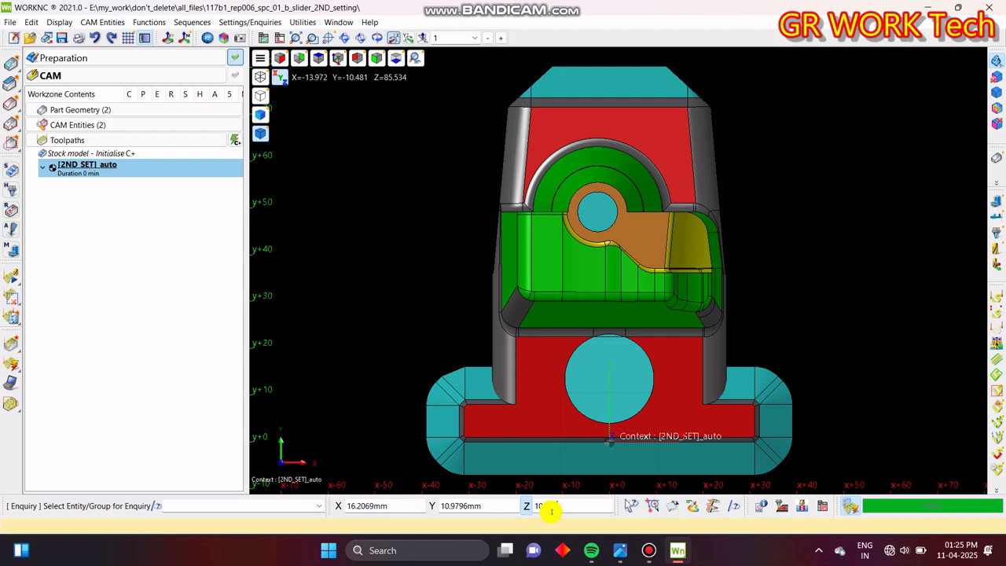
# - Query a red face for its surface information, and examine the base flange's level and chamfer extensions from below and above
pyautogui.moveTo(631, 476); pyautogui.dragTo(653, 363, button='middle')
pyautogui.click(650, 366)
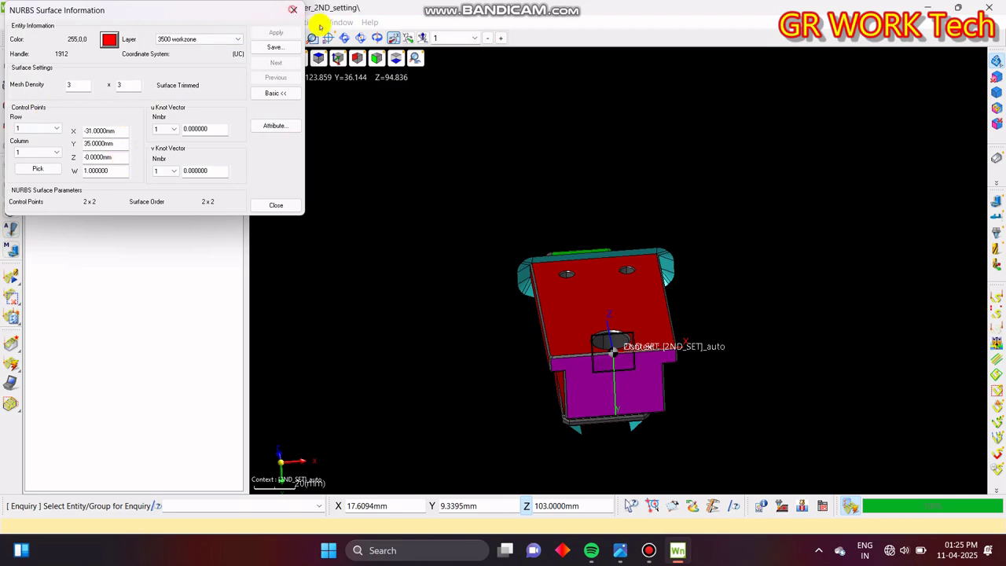
pyautogui.click(294, 10)
pyautogui.moveTo(830, 262); pyautogui.dragTo(778, 354, button='middle')
pyautogui.moveTo(589, 213); pyautogui.dragTo(592, 312, button='middle')
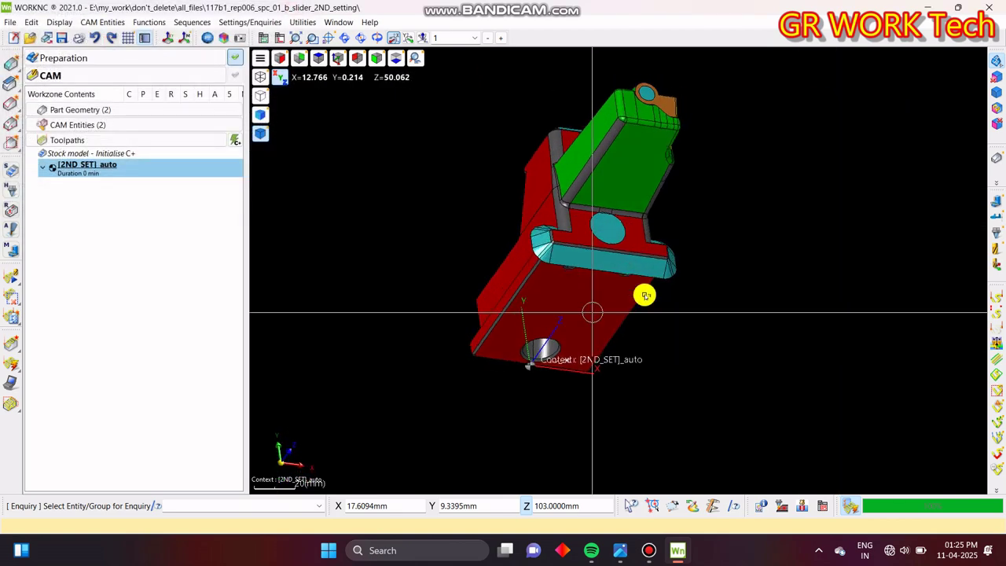
pyautogui.scroll(3, 649, 234)
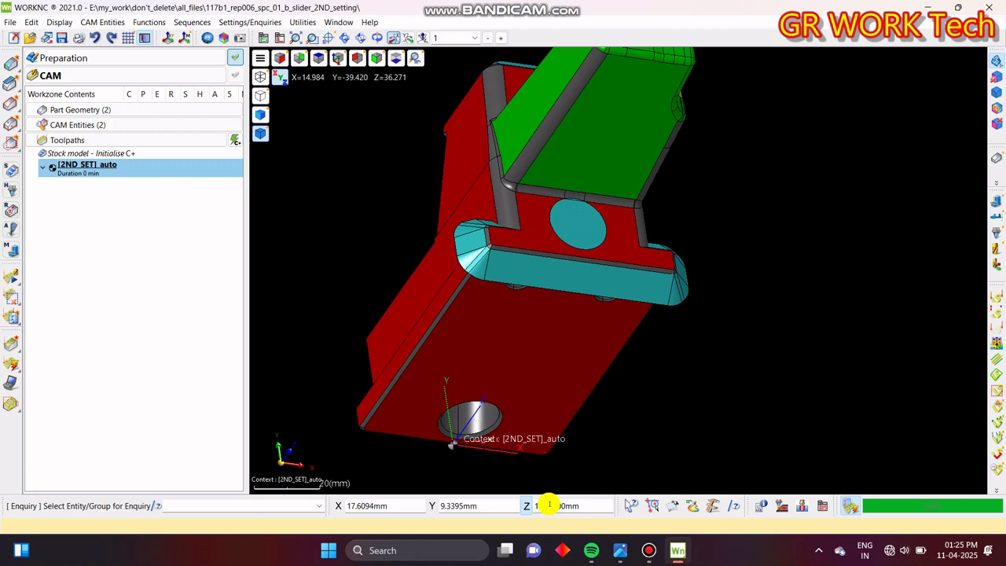
pyautogui.press('z')
pyautogui.scroll(2, 609, 348)
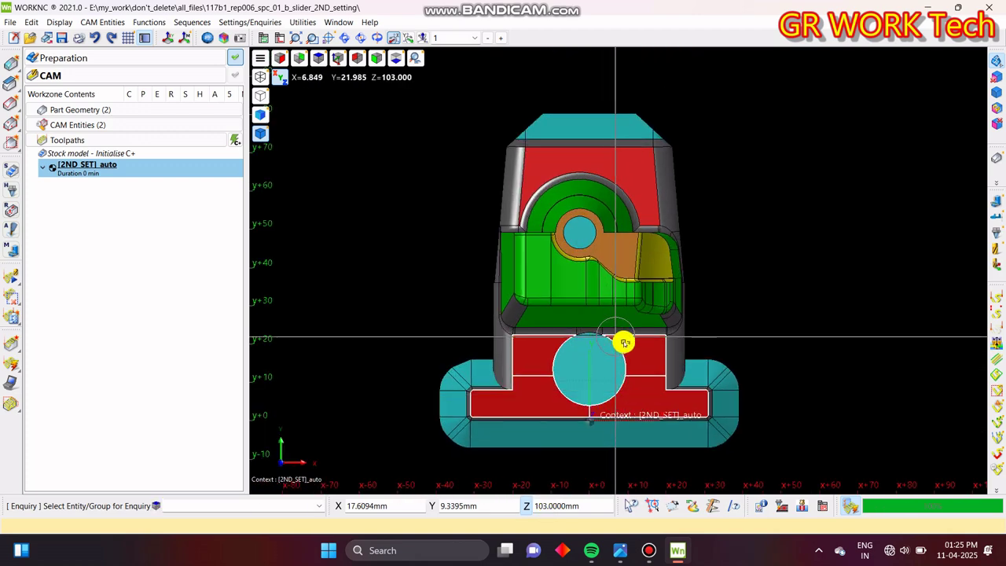
pyautogui.scroll(-2, 617, 357)
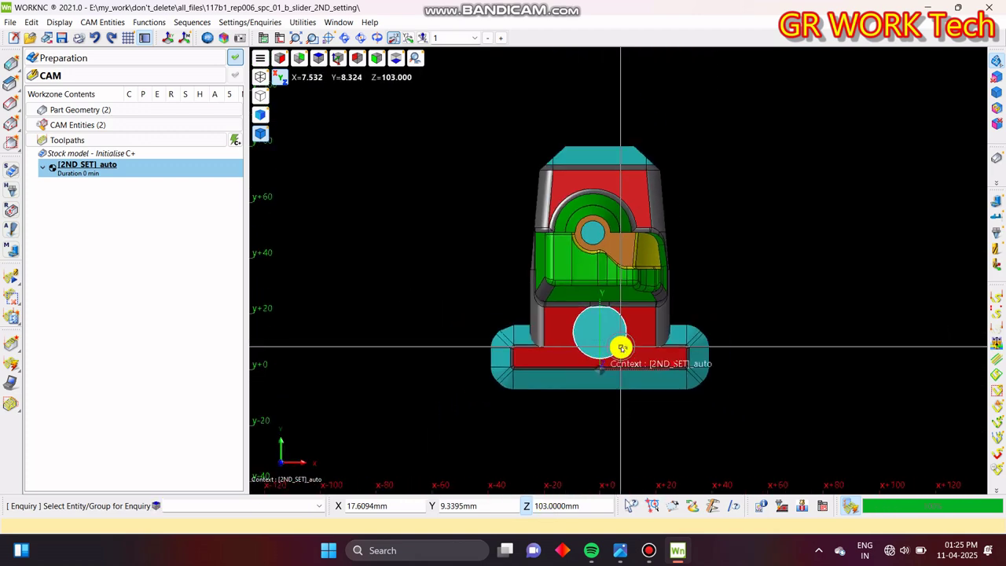
# - Activate Preparation mode and create a Base Edge planar surface at Z 103 that encloses the whole slider outline with margin
pyautogui.rightClick(54, 54)
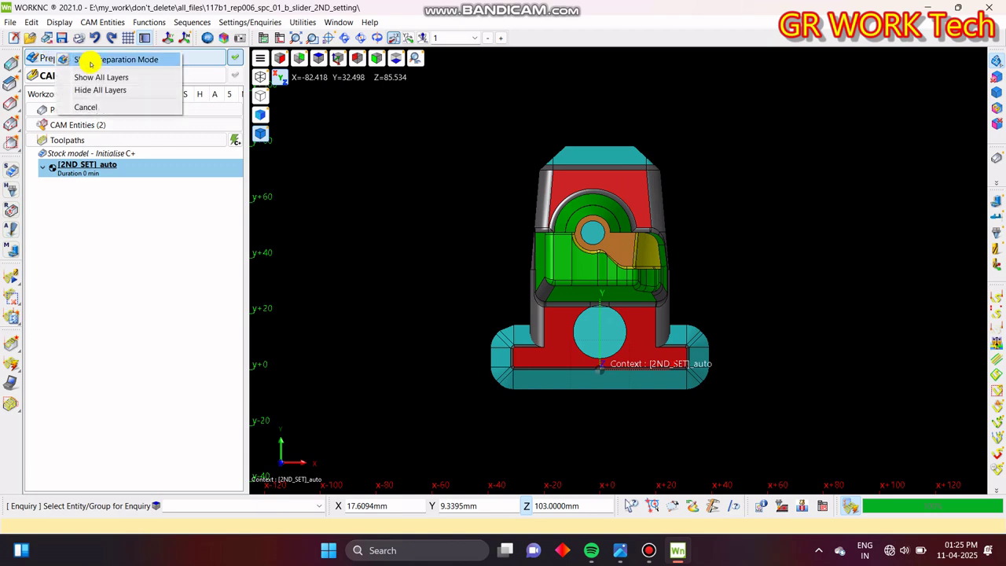
pyautogui.click(96, 58)
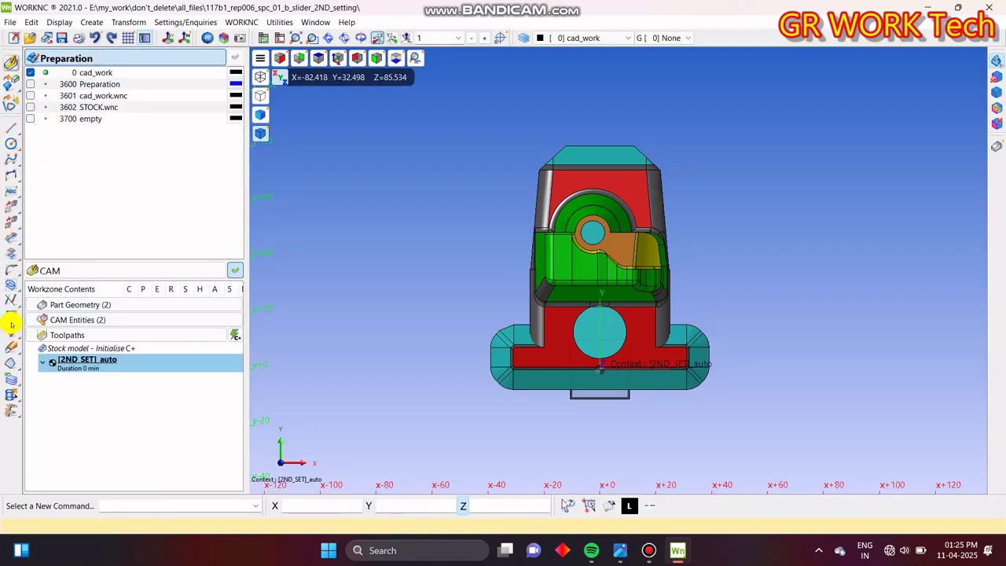
pyautogui.click(10, 322)
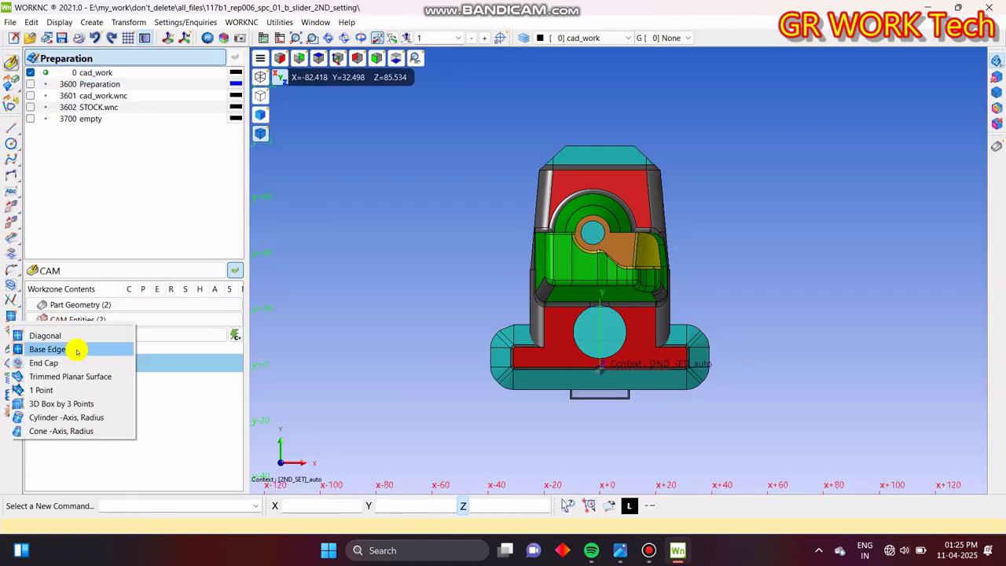
pyautogui.click(77, 351)
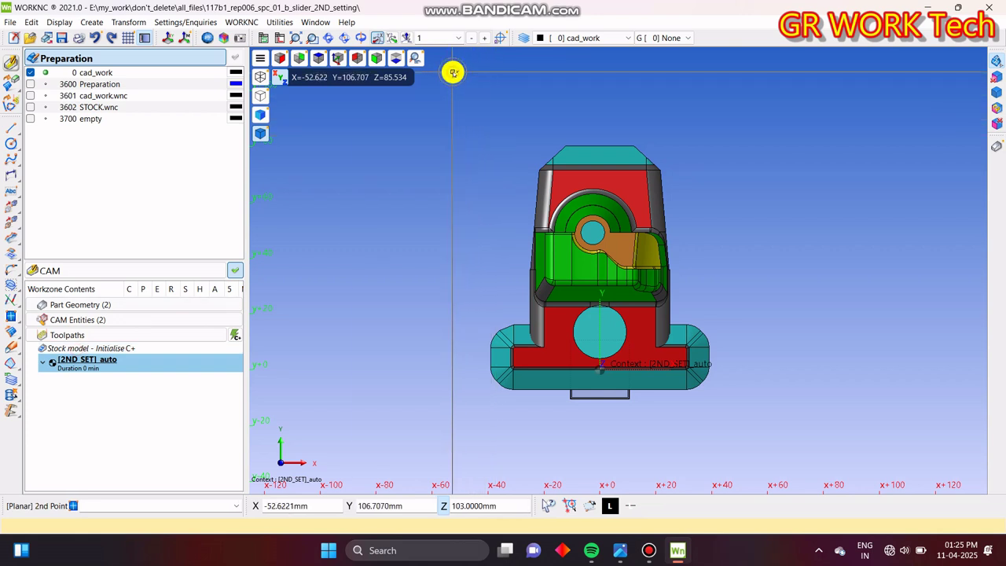
pyautogui.click(466, 428)
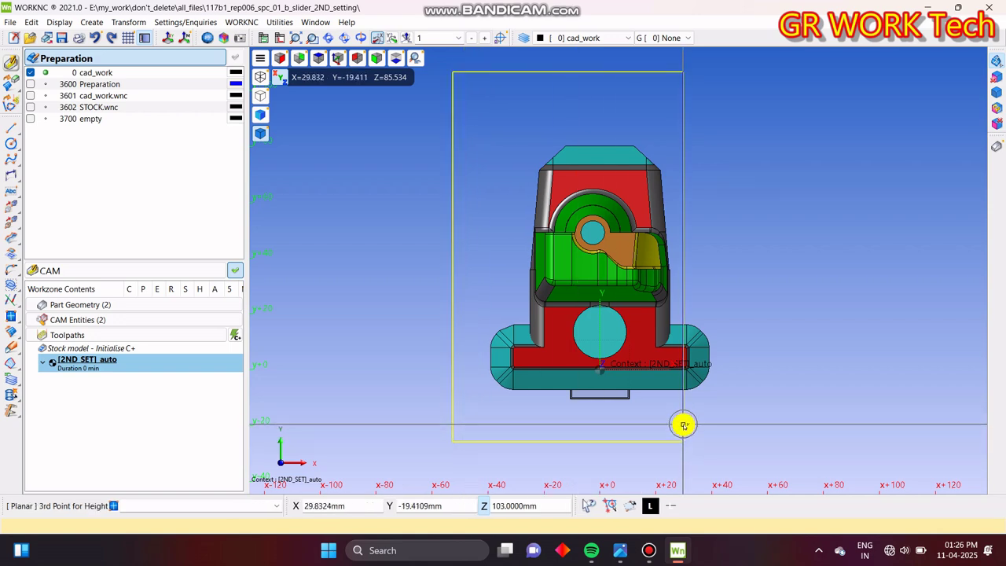
pyautogui.click(764, 451)
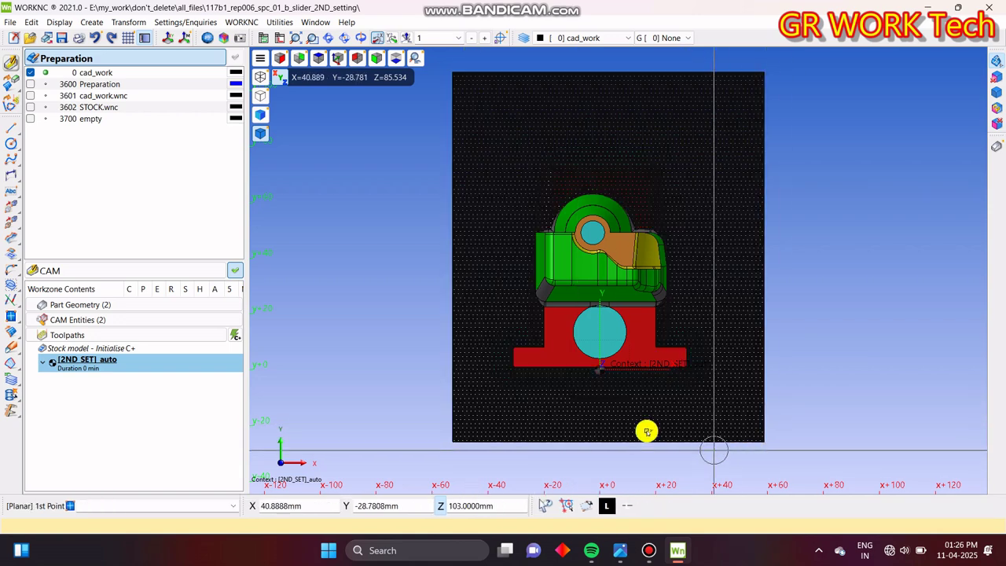
# - Check the new plane's height against the flange chamfers and move the plane 8 mm down in Z, to Z 95
pyautogui.moveTo(680, 440); pyautogui.dragTo(710, 223, button='middle')
pyautogui.scroll(5, 521, 235)
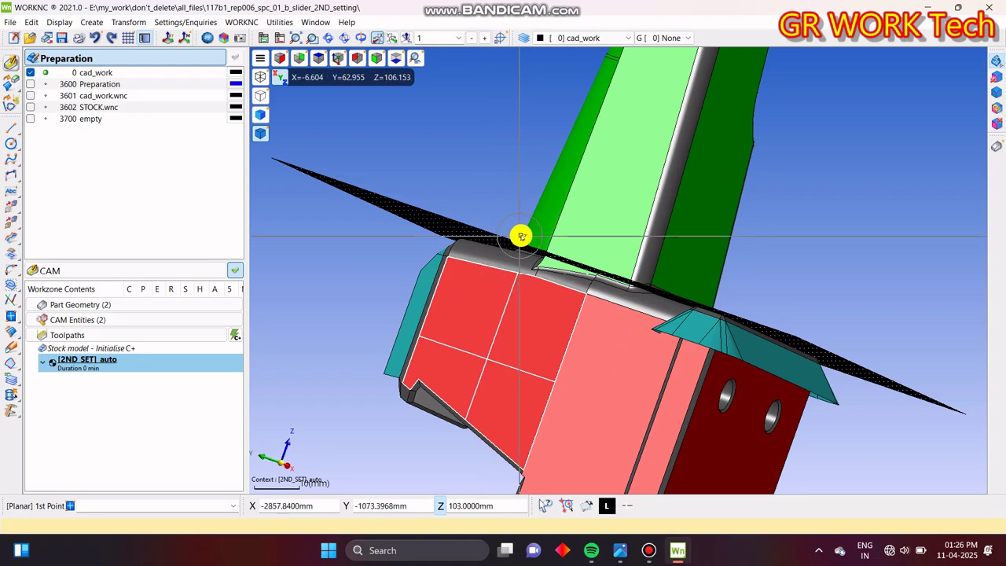
pyautogui.moveTo(797, 325); pyautogui.dragTo(579, 264, button='middle')
pyautogui.scroll(-5, 688, 227)
pyautogui.scroll(3, 788, 348)
pyautogui.moveTo(603, 385); pyautogui.dragTo(484, 362, button='middle')
pyautogui.press('t')
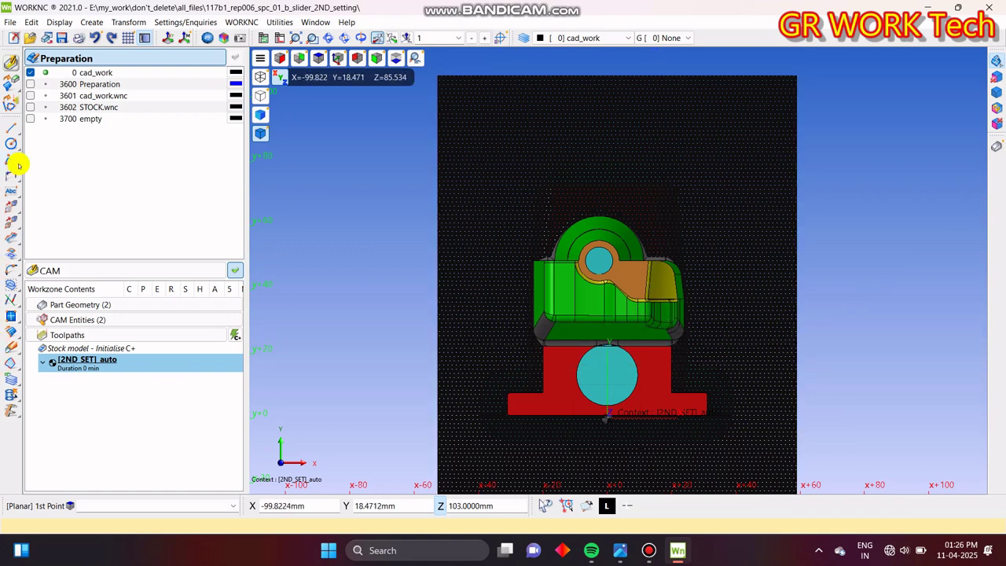
pyautogui.click(14, 208)
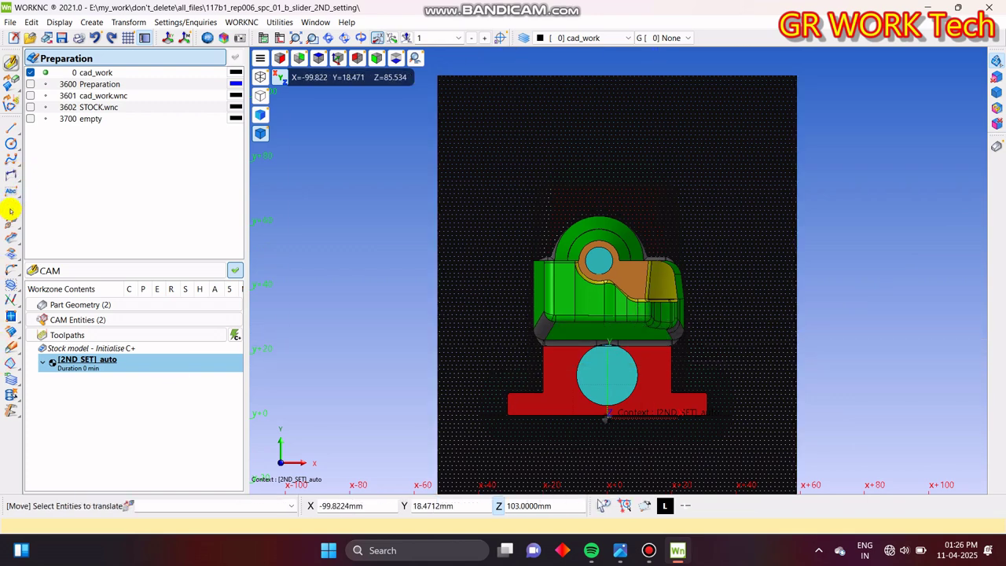
pyautogui.click(11, 210)
pyautogui.click(47, 224)
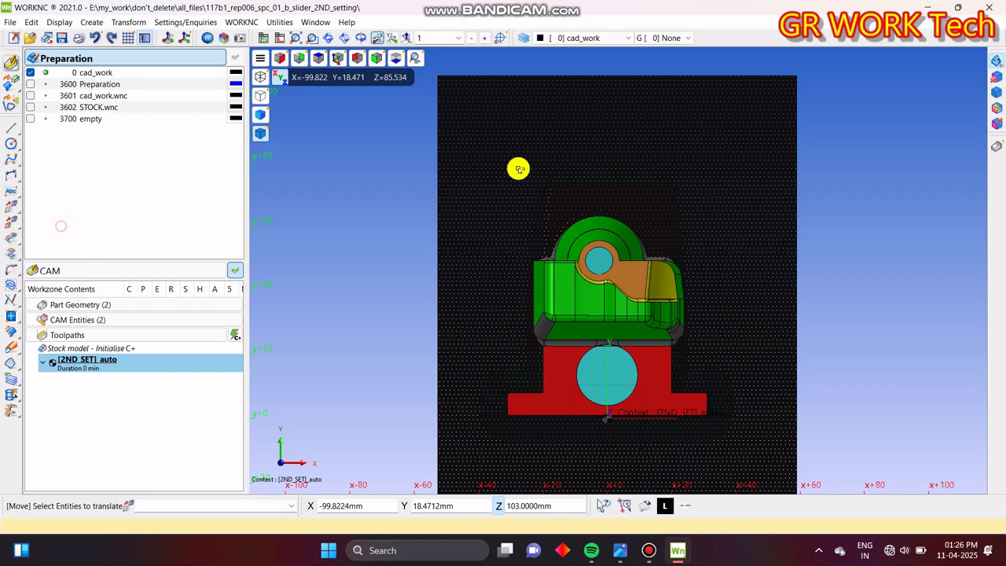
pyautogui.click(651, 150)
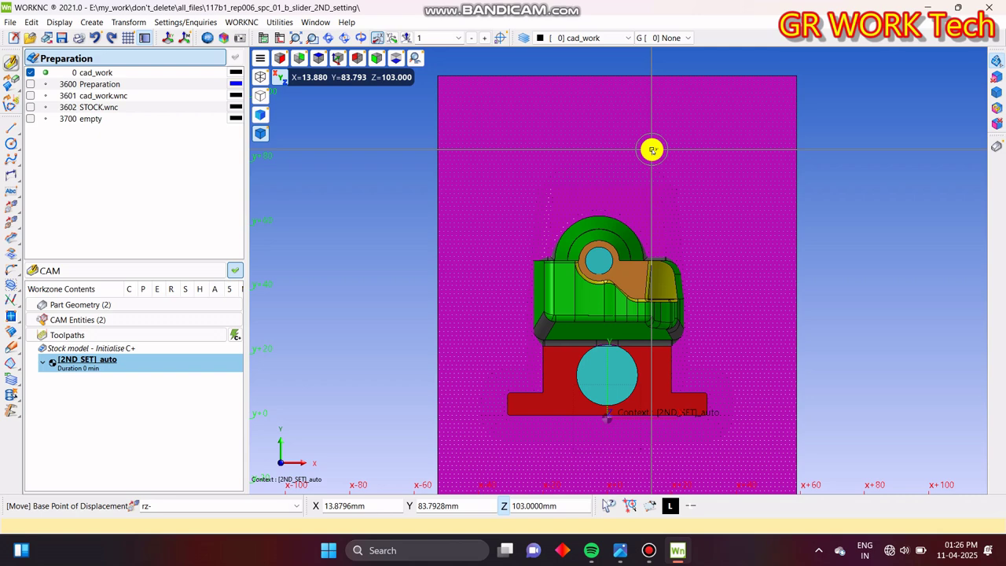
pyautogui.press('Return')
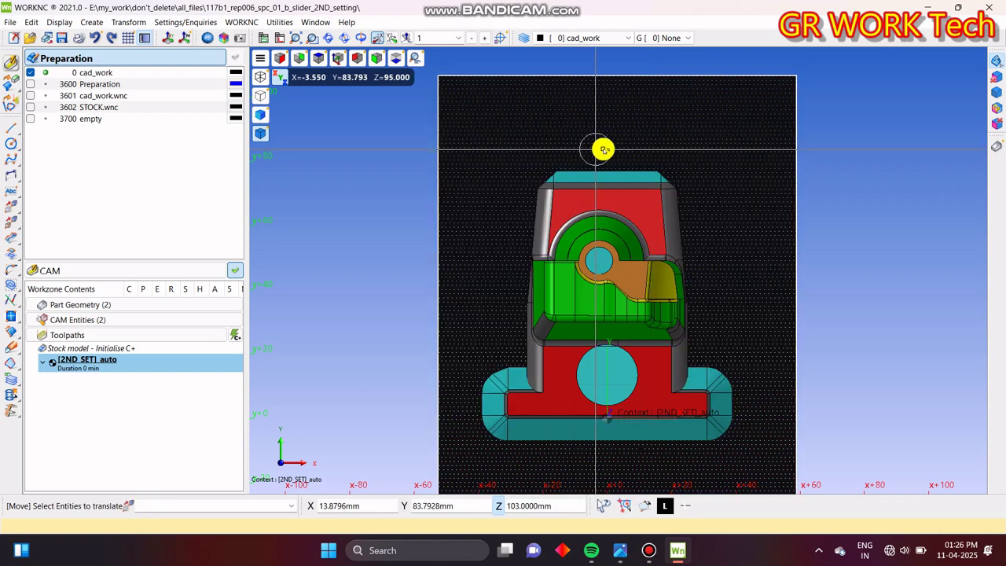
# - Raise the plane 2 mm in Z to Z 97 and check its position against the cyan chamfer extensions
pyautogui.moveTo(614, 407); pyautogui.dragTo(599, 306, button='middle')
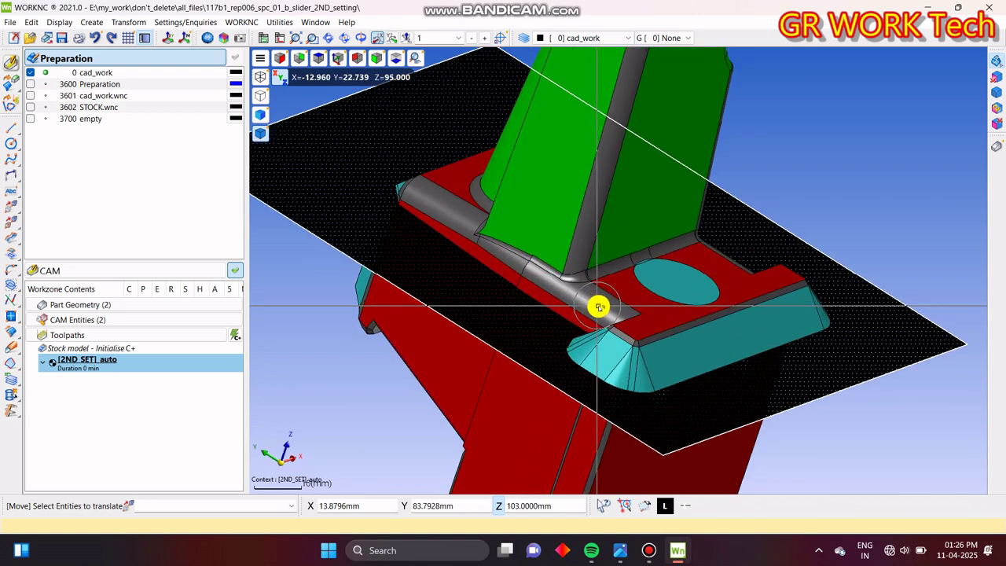
pyautogui.moveTo(664, 315); pyautogui.dragTo(692, 289, button='middle')
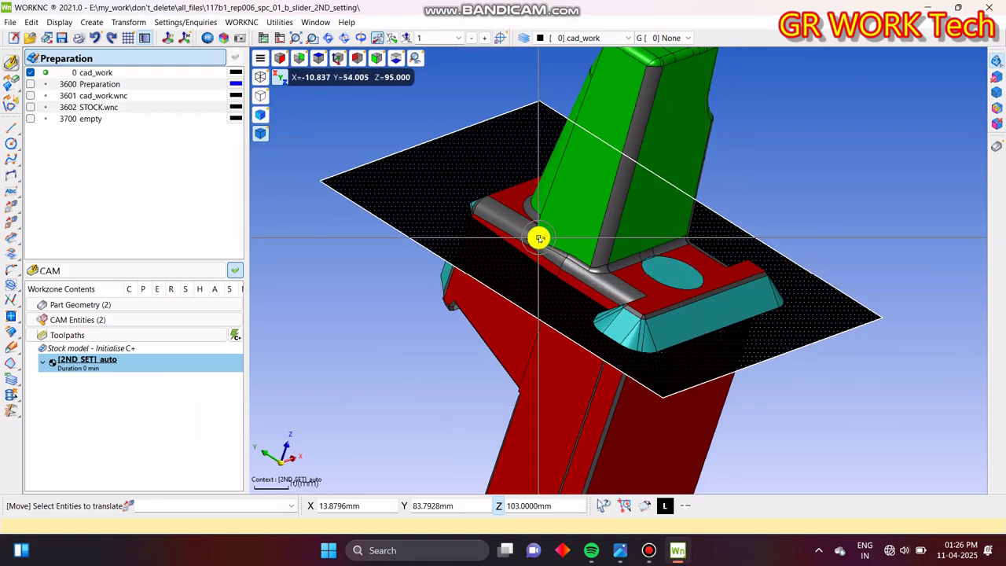
pyautogui.click(433, 164)
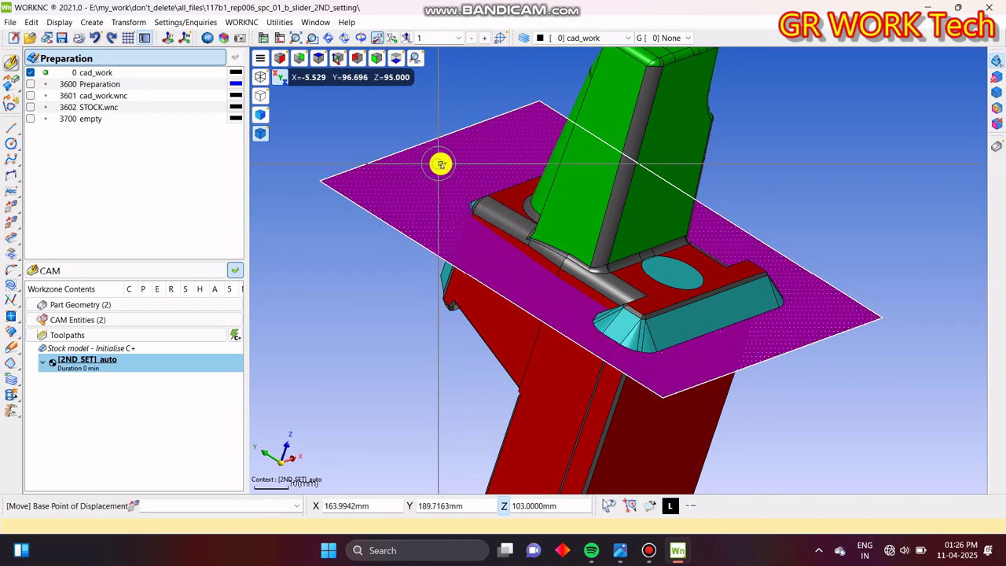
pyautogui.write('rz')
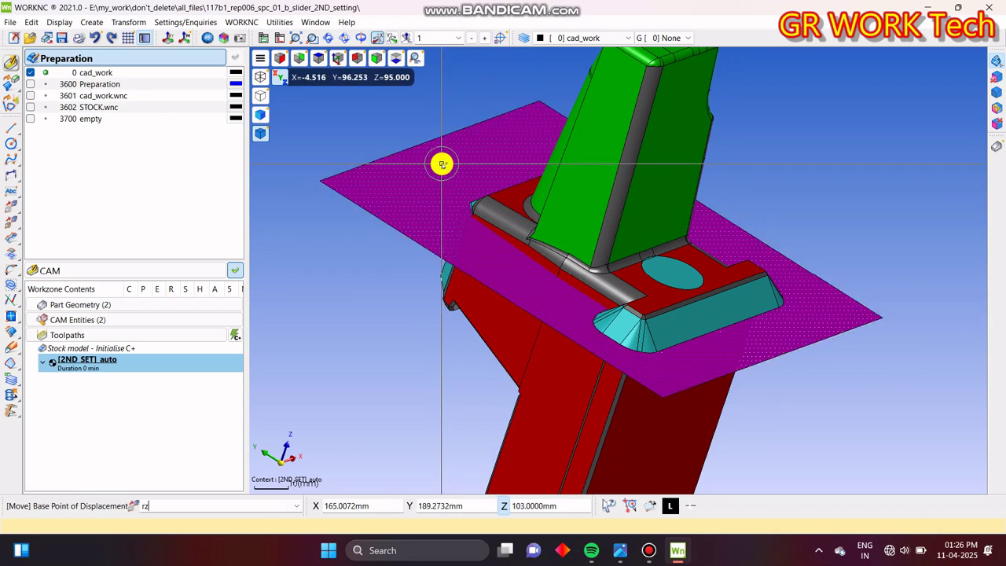
pyautogui.write('2')
pyautogui.press('Return')
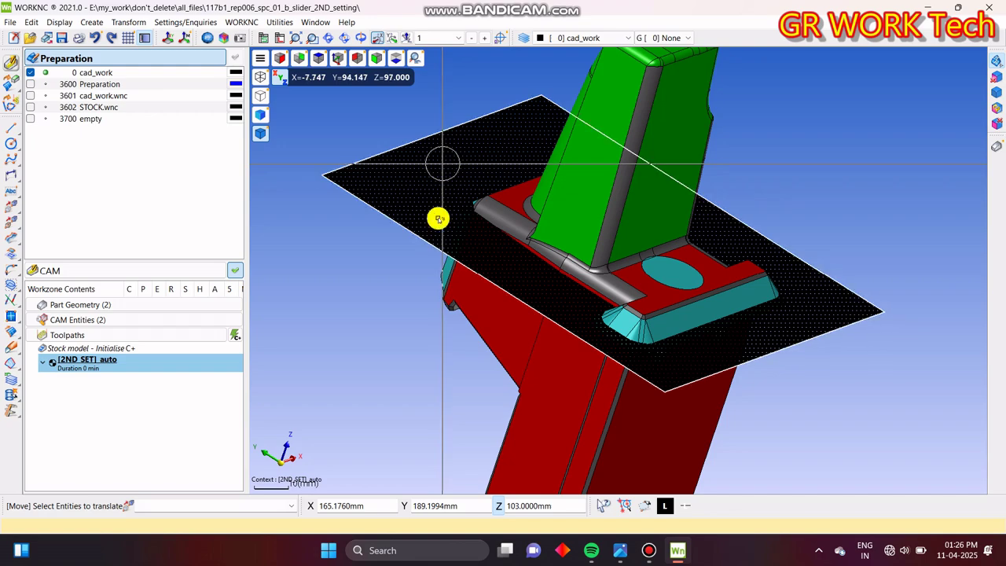
pyautogui.moveTo(607, 290); pyautogui.dragTo(649, 266, button='middle')
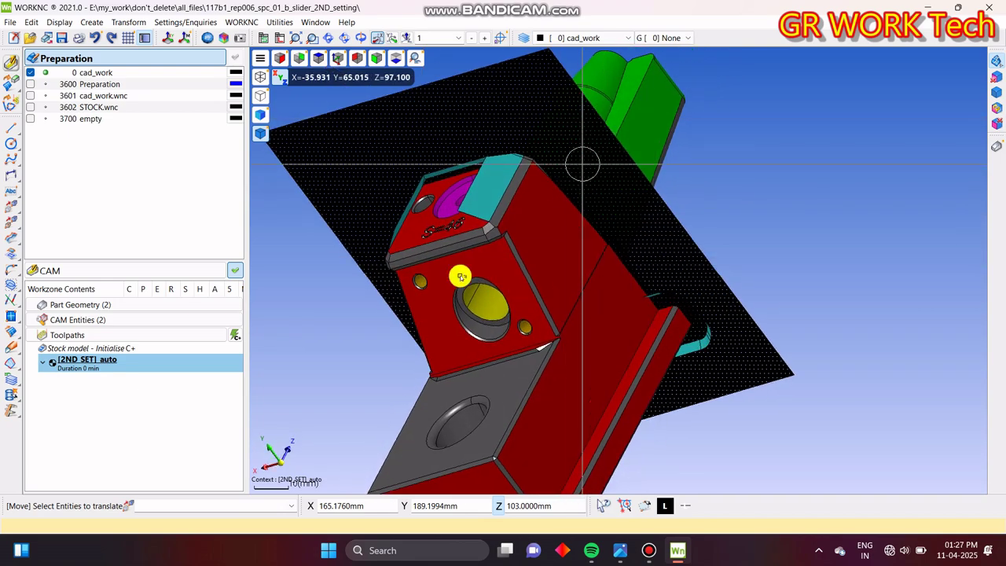
pyautogui.moveTo(461, 276); pyautogui.dragTo(712, 222, button='middle')
pyautogui.press('Escape')
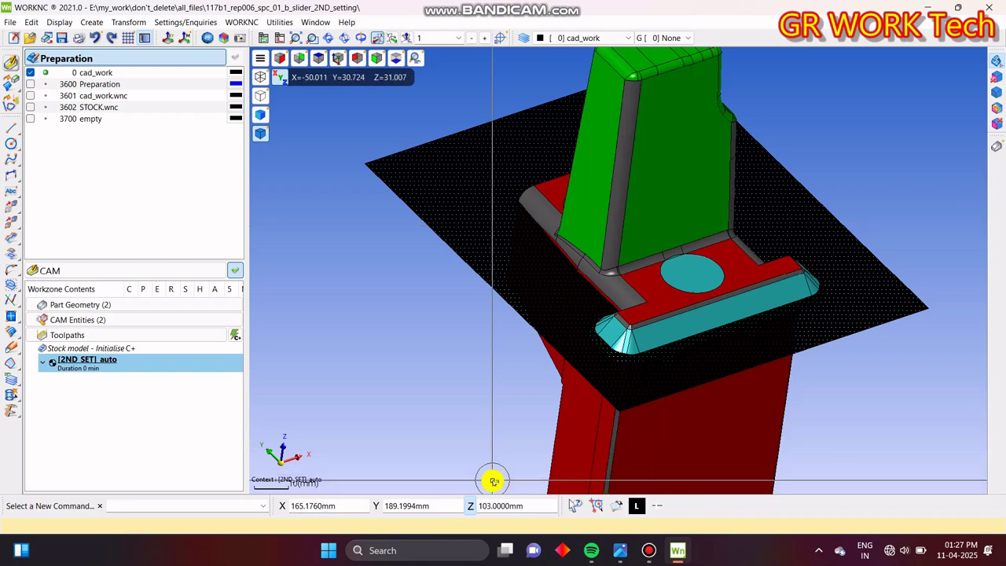
# - Change the plane's colour to yellow as an entity color
pyautogui.click(10, 382)
pyautogui.click(63, 442)
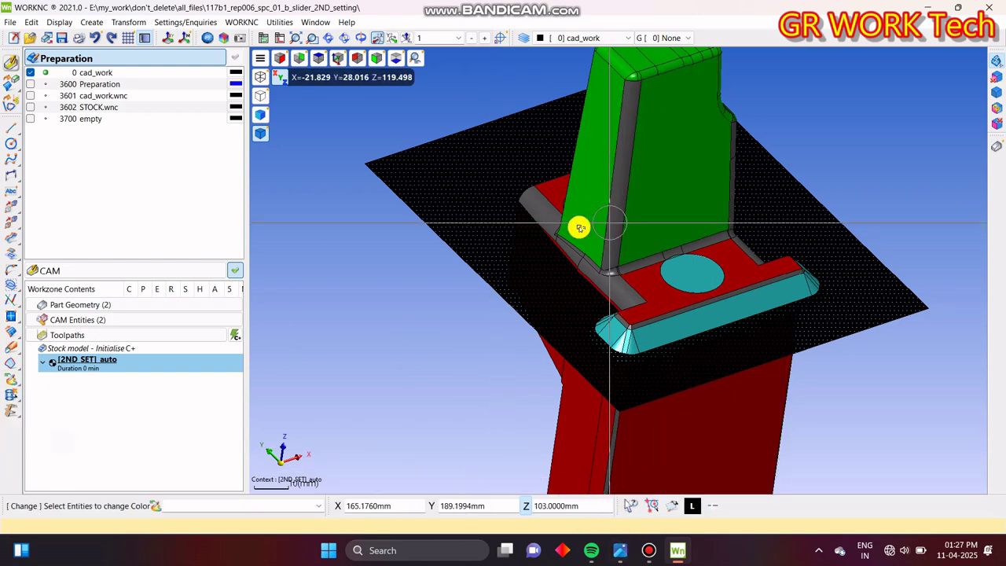
pyautogui.click(545, 246)
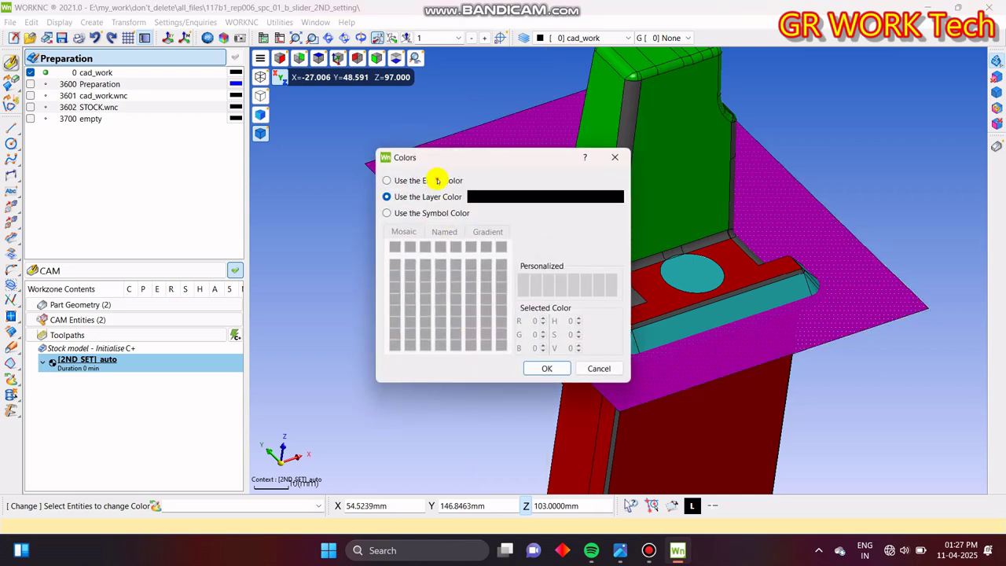
pyautogui.click(437, 181)
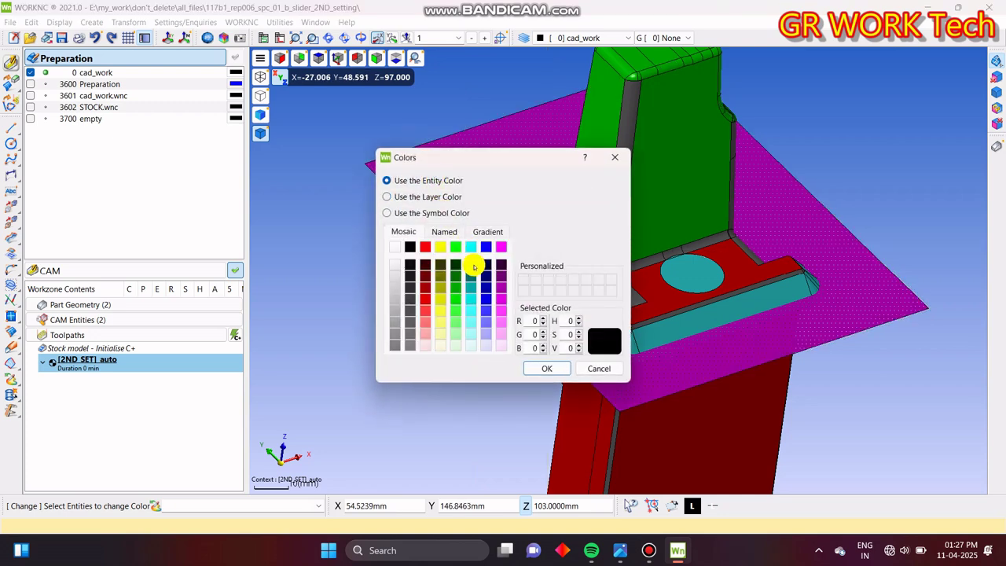
pyautogui.click(559, 369)
pyautogui.scroll(-4, 682, 327)
pyautogui.moveTo(808, 312); pyautogui.dragTo(621, 320, button='middle')
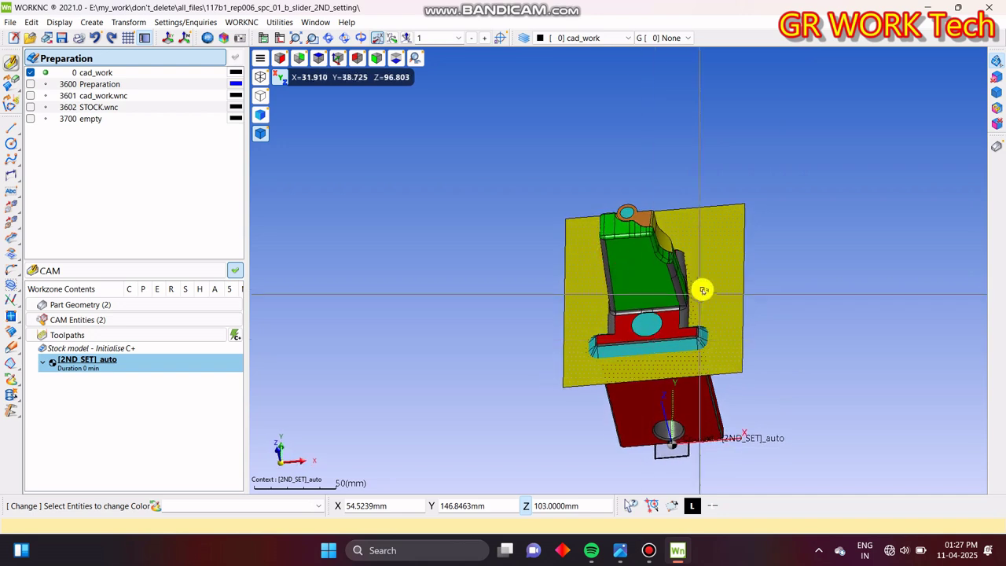
pyautogui.rightClick(707, 289)
pyautogui.click(657, 343)
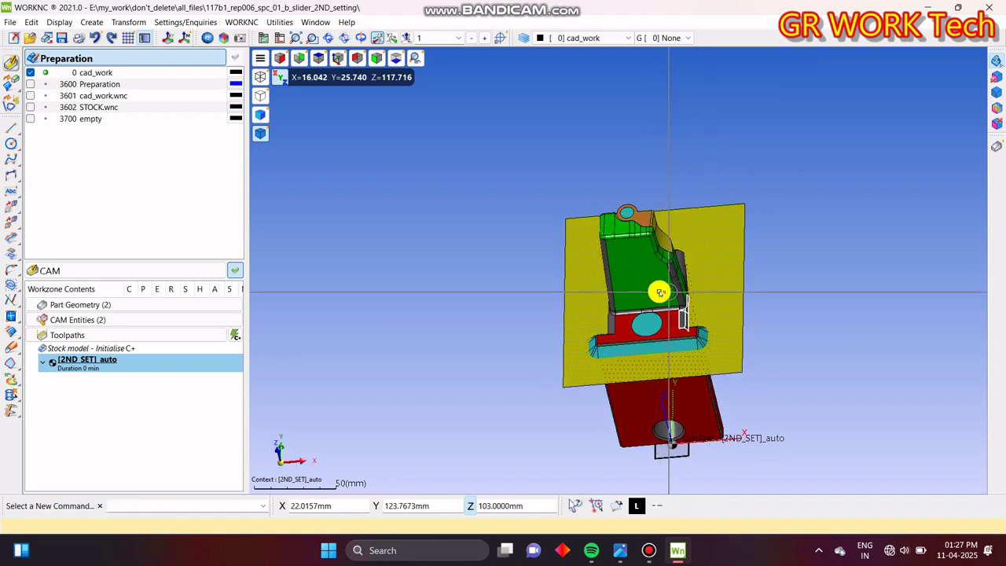
# - Assign the yellow plane to a new layer named "machine plane"
pyautogui.click(7, 379)
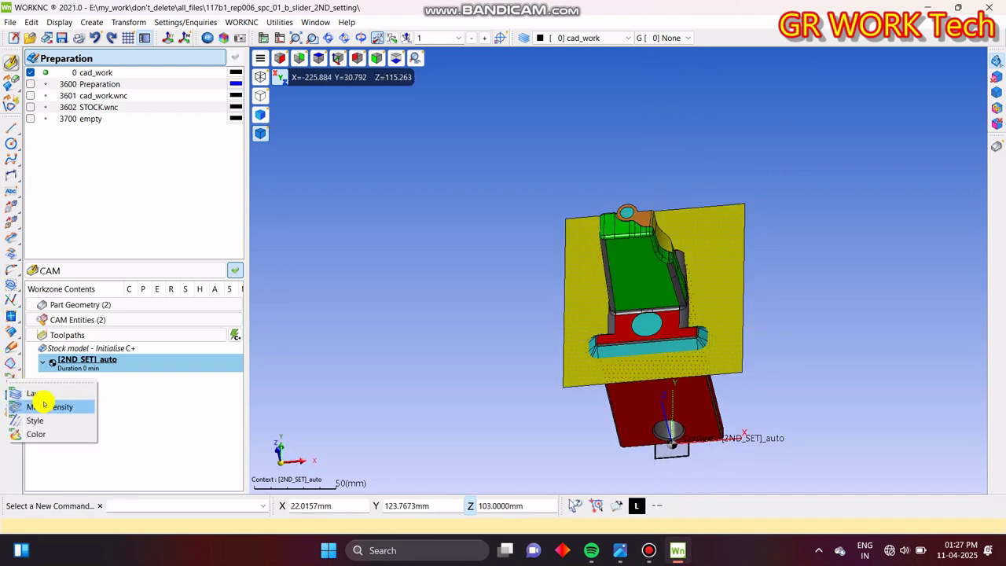
pyautogui.click(44, 395)
pyautogui.click(718, 258)
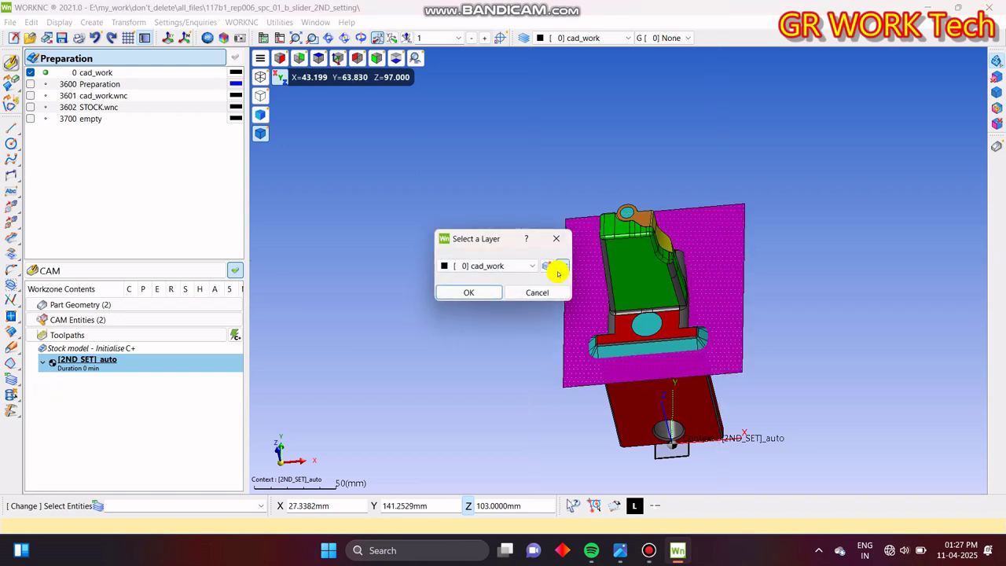
pyautogui.click(543, 264)
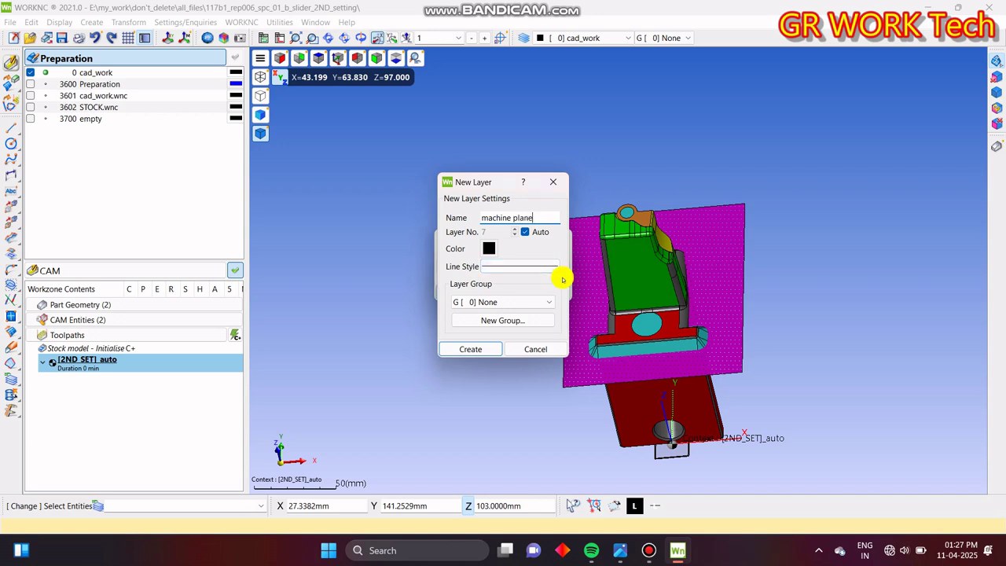
pyautogui.press('Return')
pyautogui.click(497, 297)
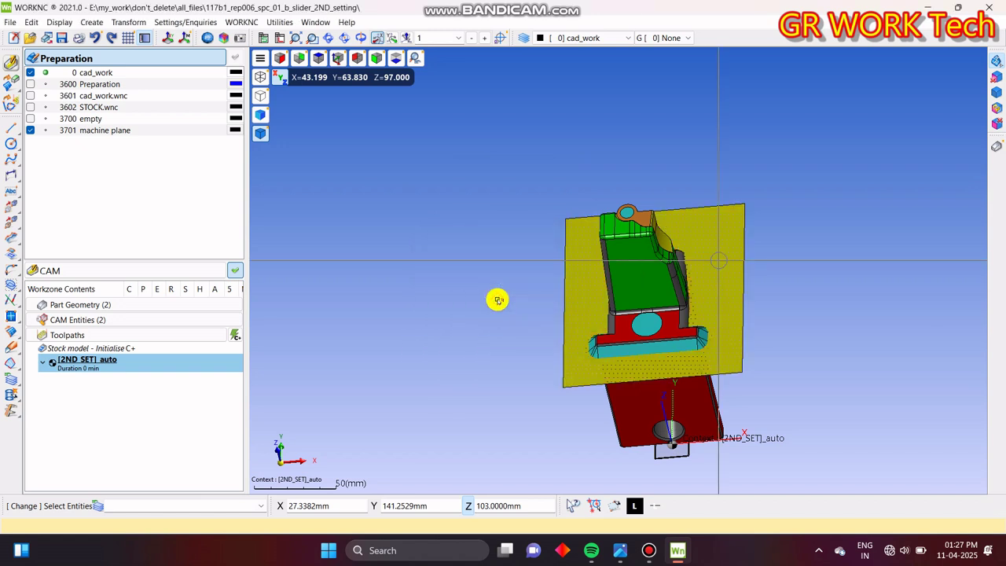
# - Add the yellow plane to the part geometry and rename the new geometry as machineplane
pyautogui.rightClick(723, 278)
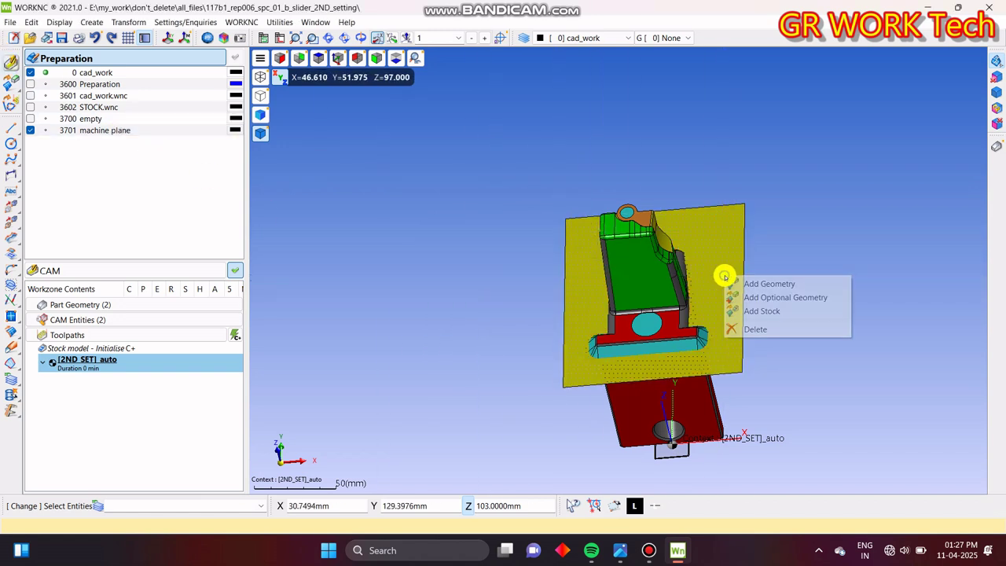
pyautogui.click(757, 279)
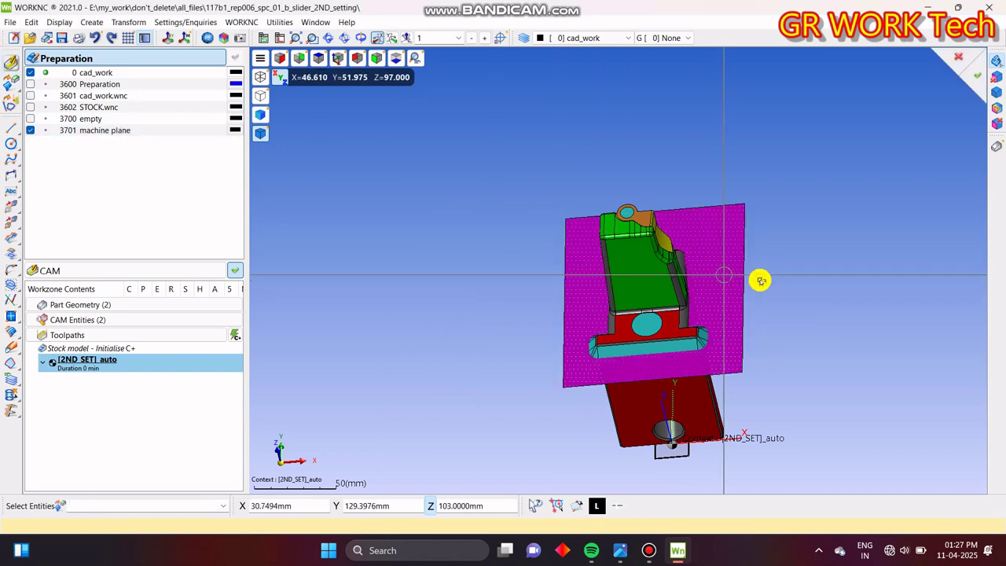
pyautogui.click(973, 79)
pyautogui.rightClick(298, 170)
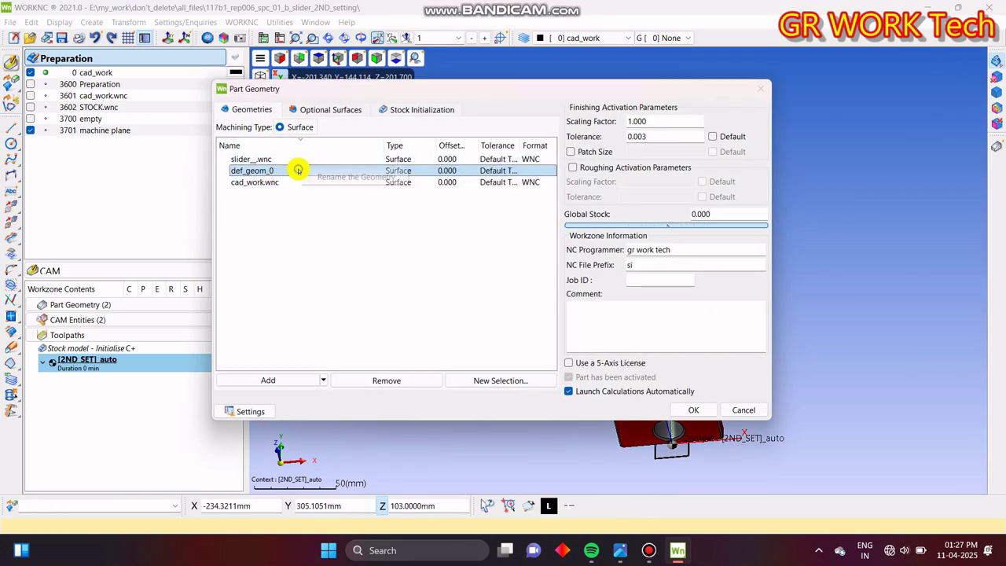
pyautogui.click(319, 176)
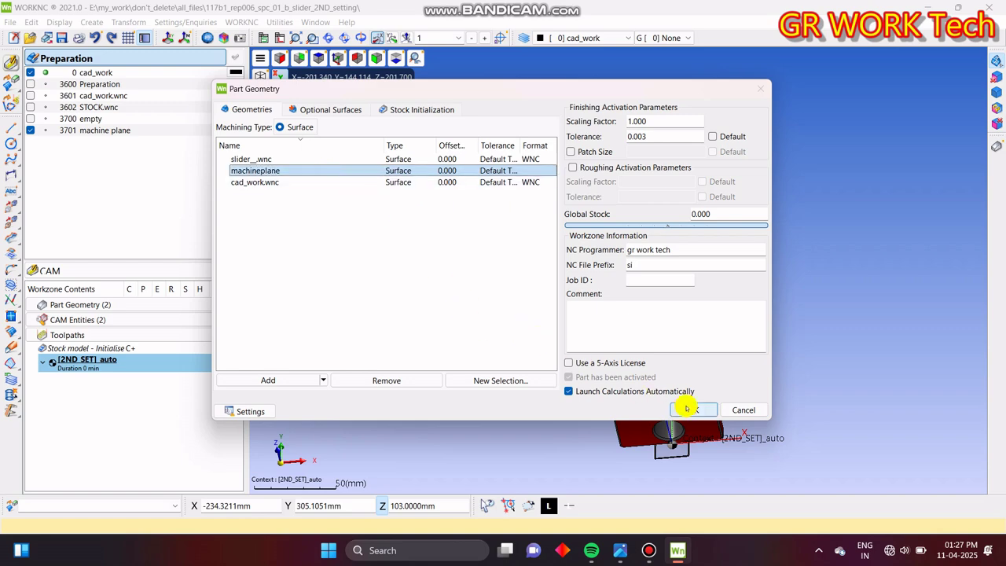
pyautogui.click(686, 408)
# - Orient all part surfaces to the outside using Z+ Orientation and accept the result
pyautogui.click(556, 299)
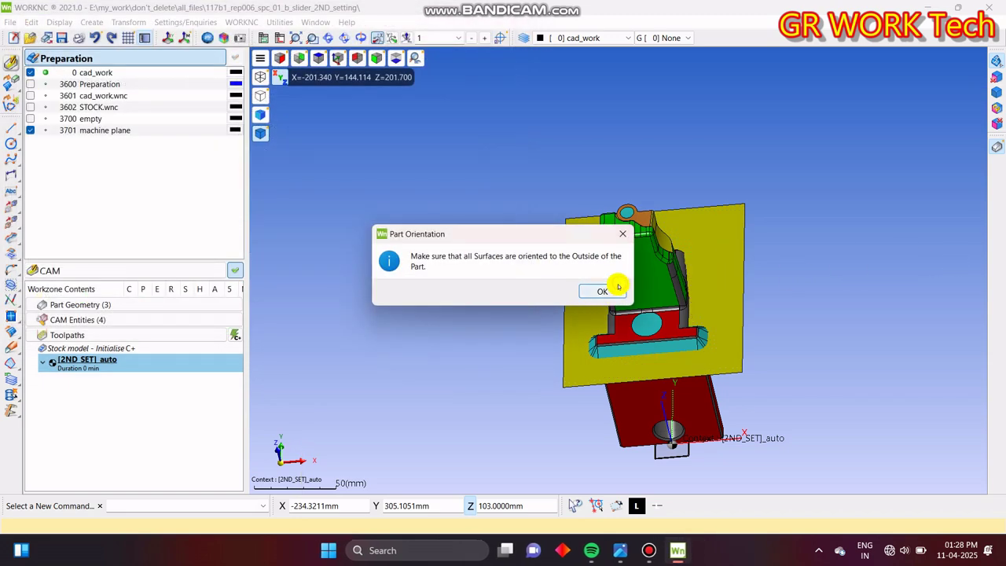
pyautogui.click(605, 291)
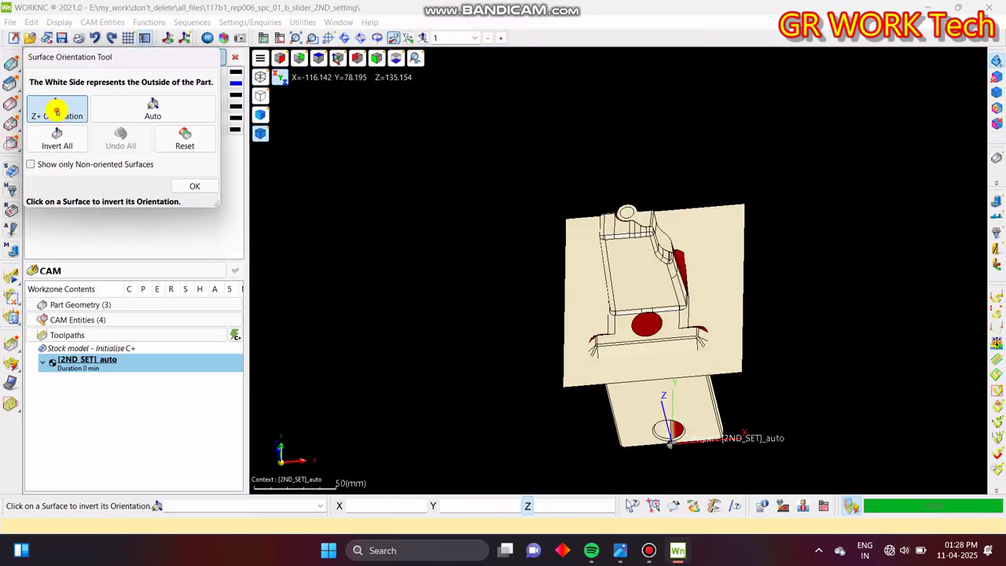
pyautogui.click(200, 188)
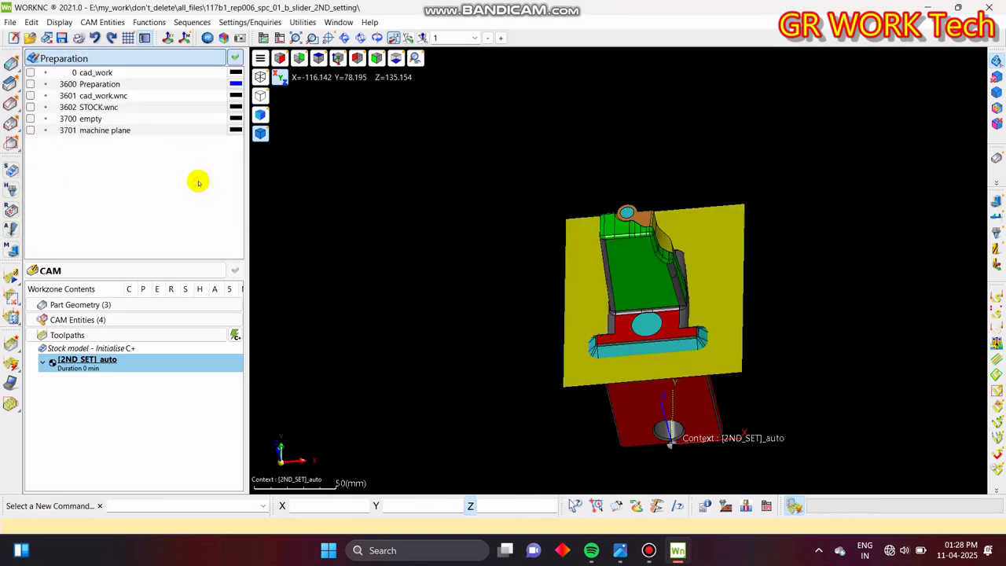
# - Check the workzone's geometries to machine for the added machineplane entry
pyautogui.click(152, 60)
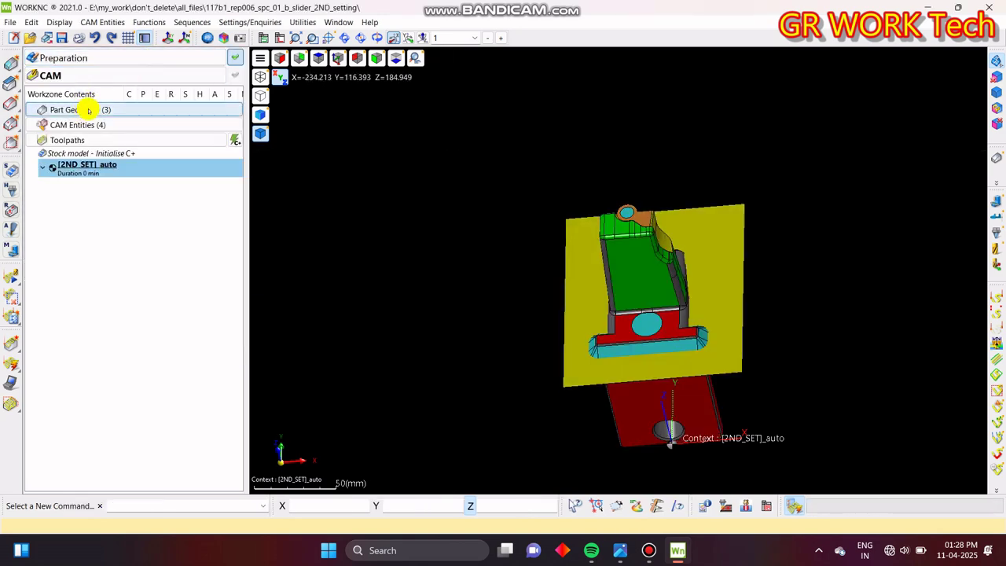
pyautogui.doubleClick(89, 110)
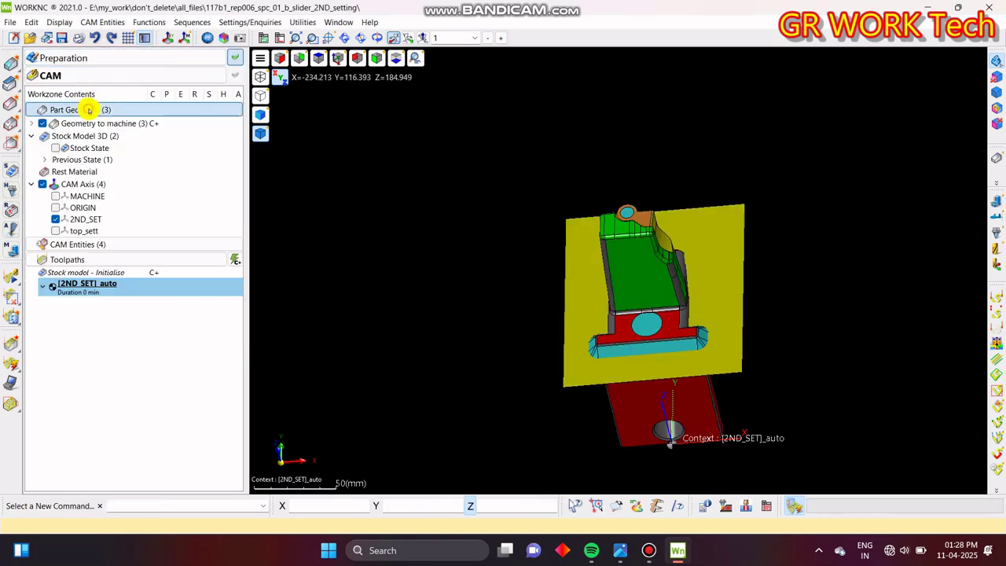
pyautogui.click(31, 124)
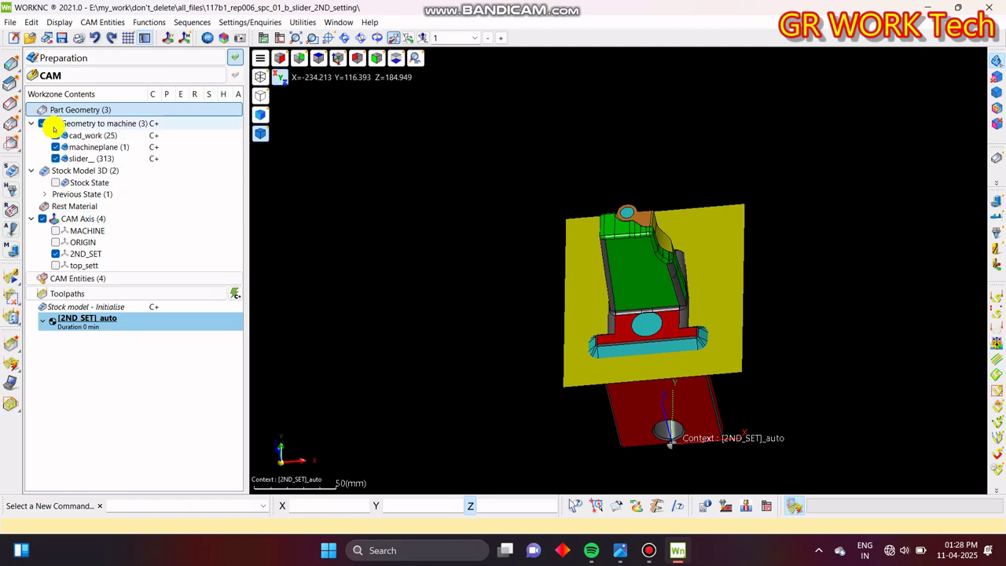
pyautogui.click(128, 109)
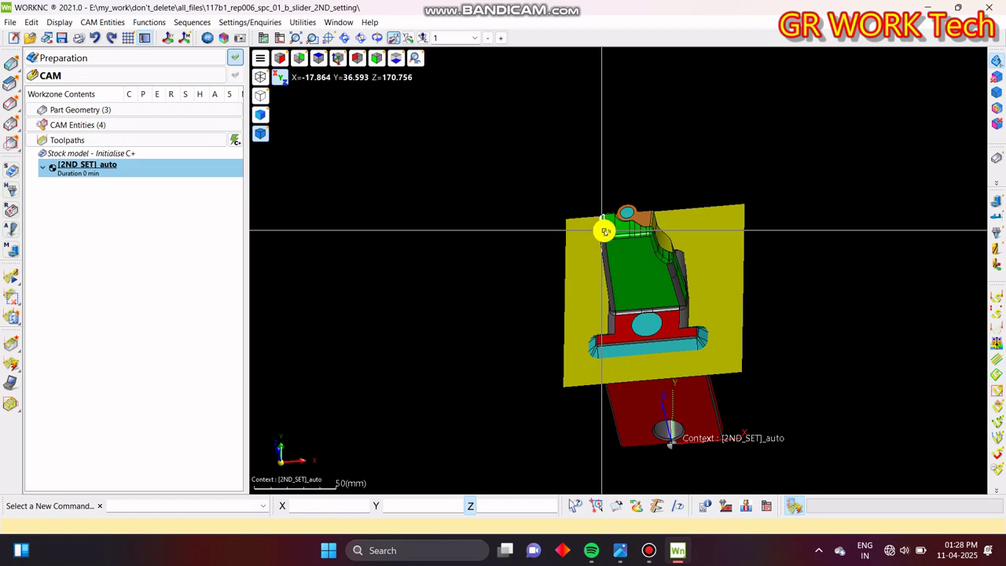
# - Examine how the machine plane meets the slider's flange chamfers from above, close up and from the sides
pyautogui.press('t')
pyautogui.moveTo(525, 347); pyautogui.dragTo(674, 270, button='middle')
pyautogui.press('t')
pyautogui.scroll(-2, 667, 270)
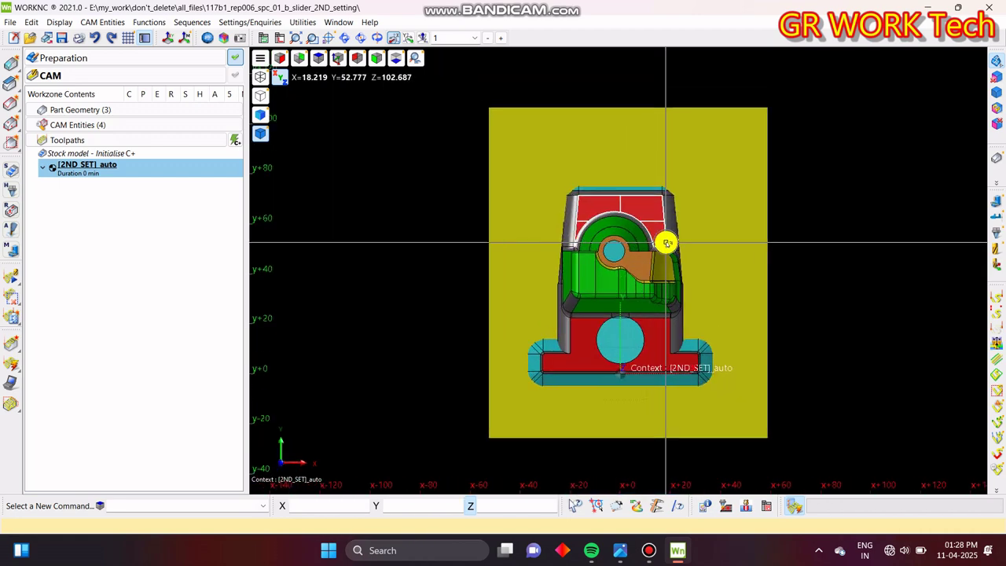
pyautogui.moveTo(725, 242); pyautogui.dragTo(629, 319, button='middle')
pyautogui.scroll(6, 563, 317)
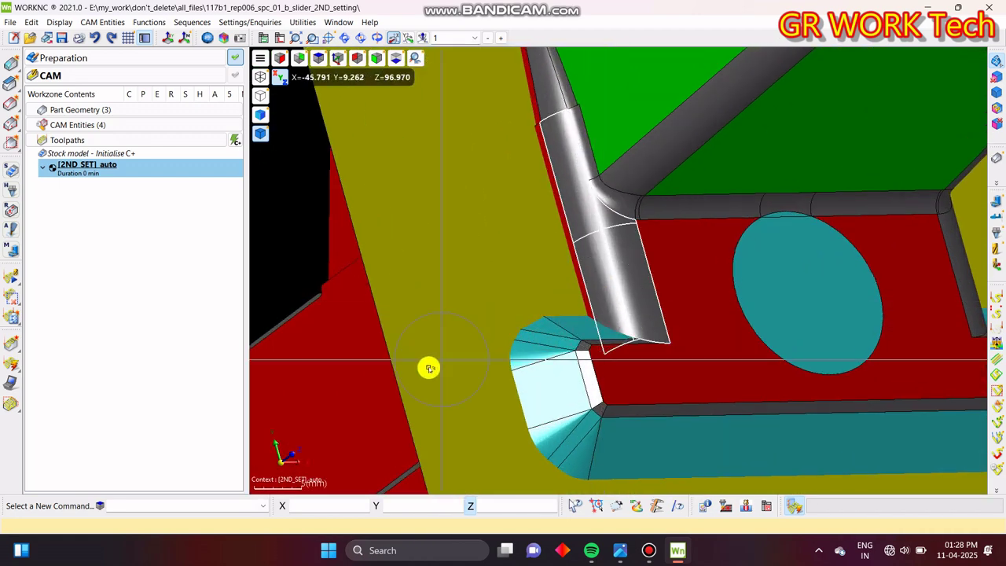
pyautogui.scroll(-6, 452, 350)
pyautogui.moveTo(649, 280); pyautogui.dragTo(597, 278, button='middle')
pyautogui.press('Home')
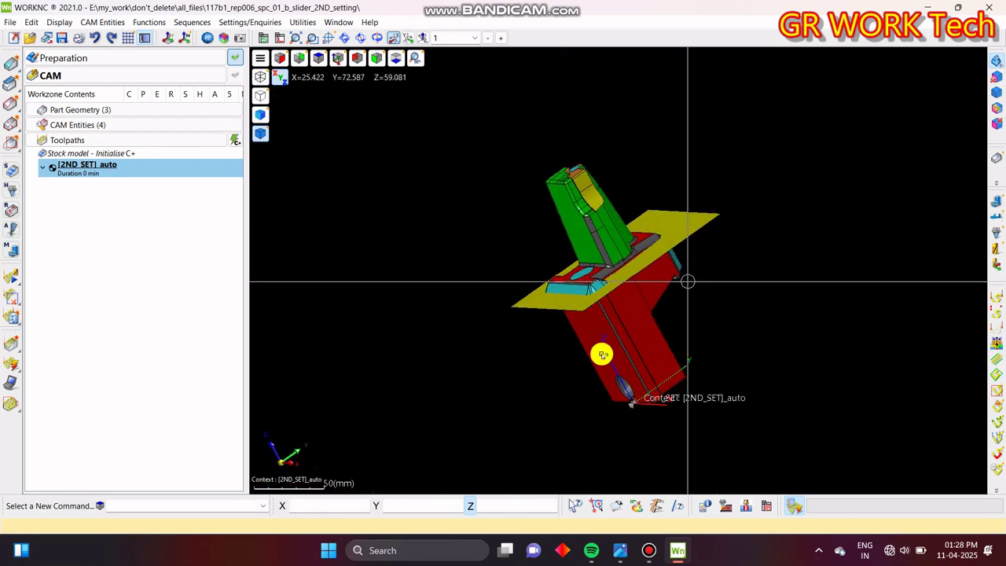
pyautogui.moveTo(601, 354); pyautogui.dragTo(525, 224, button='middle')
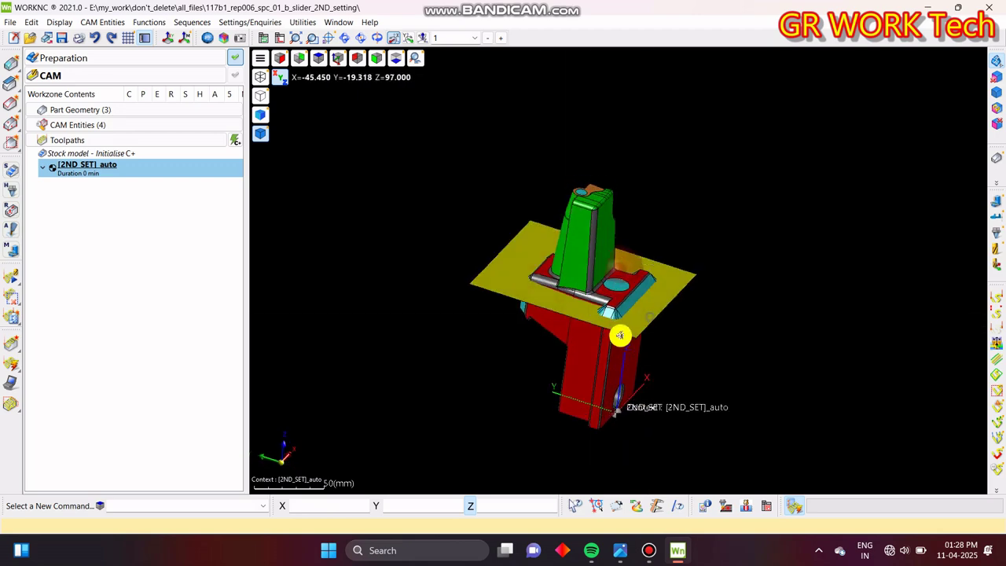
pyautogui.press('Home')
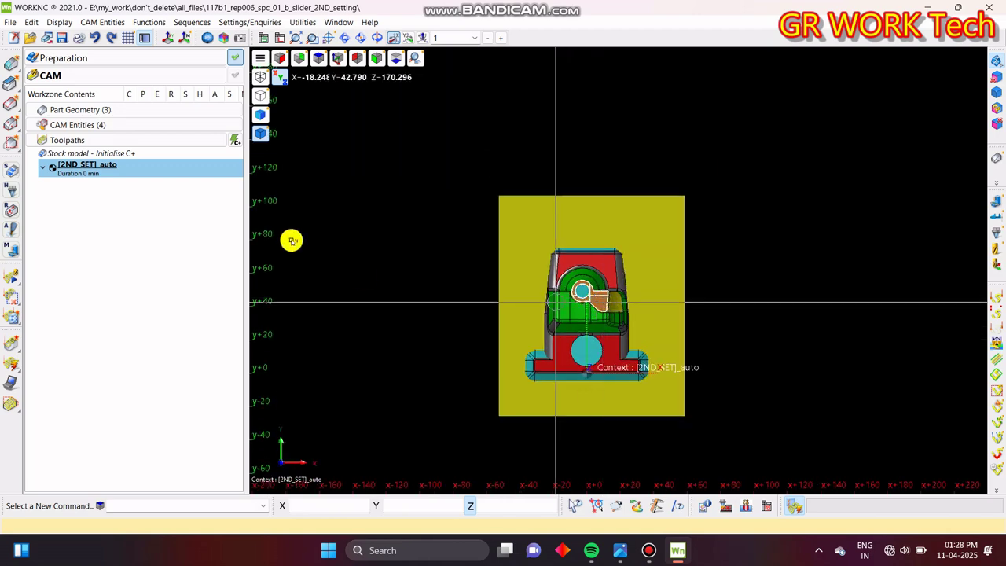
# - Start a Global Rough/Rerough toolpath bounded by a closed rectangle drawn well outside the yellow plane, with a view created from the curve
pyautogui.rightClick(91, 214)
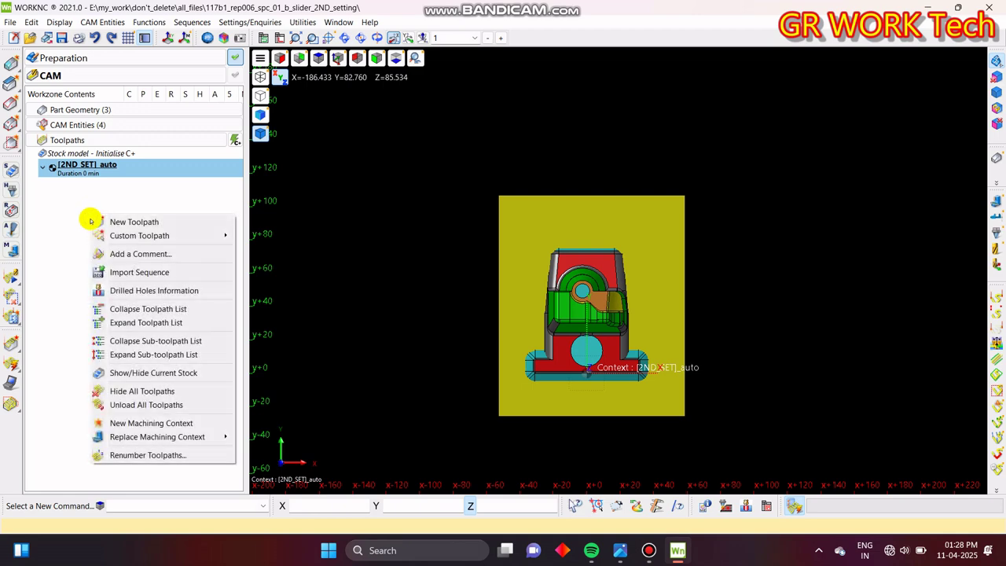
pyautogui.click(147, 223)
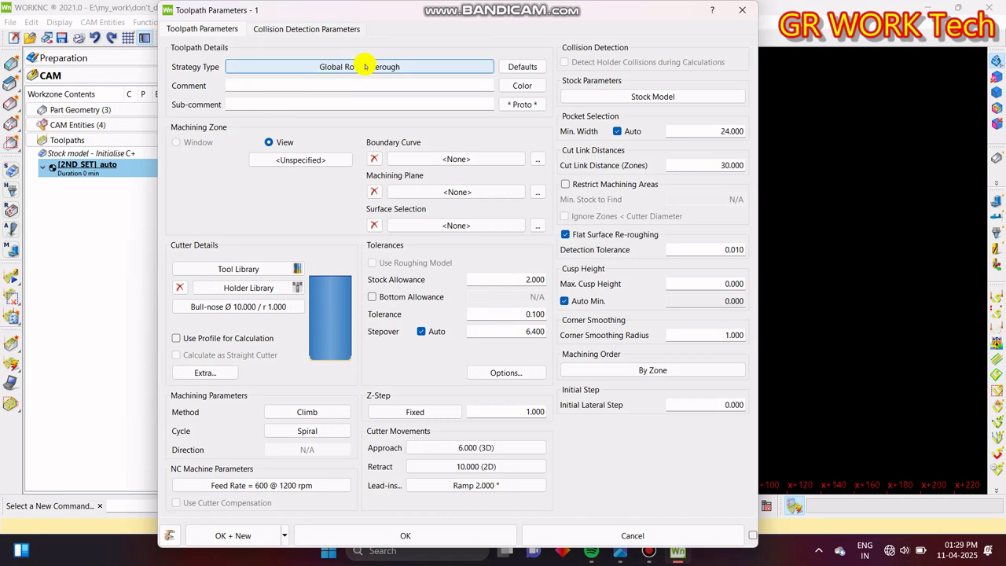
pyautogui.click(459, 159)
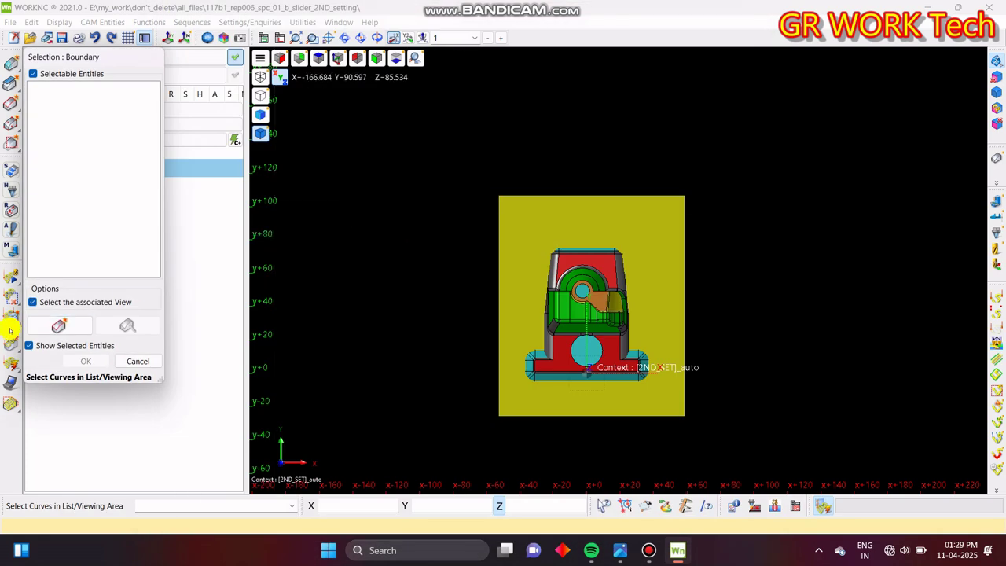
pyautogui.click(57, 324)
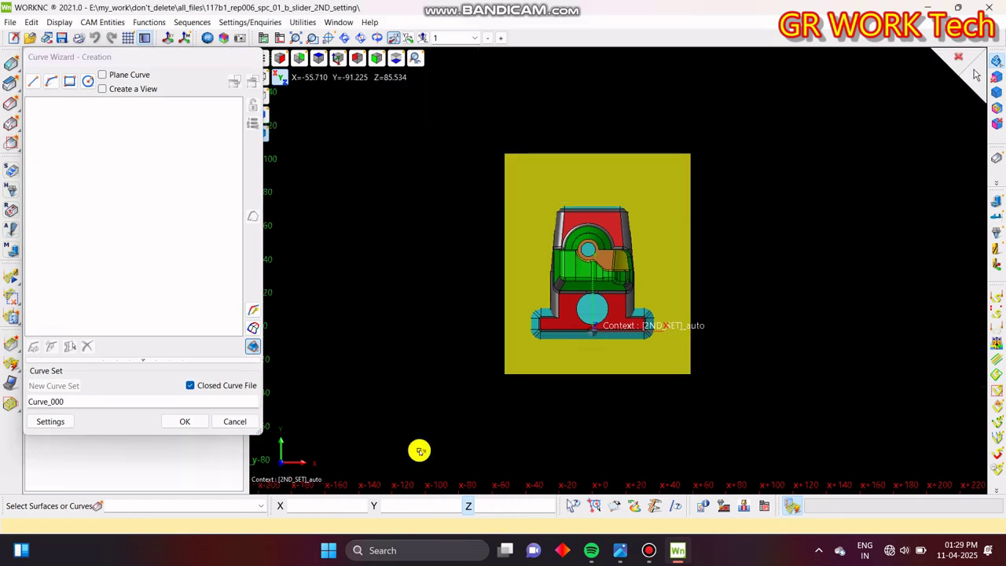
pyautogui.click(71, 79)
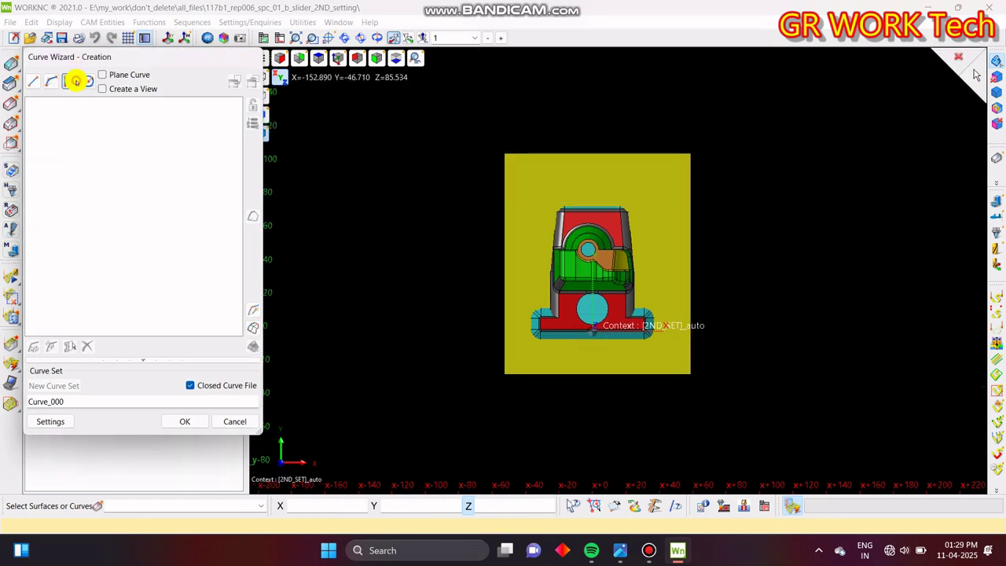
pyautogui.click(459, 100)
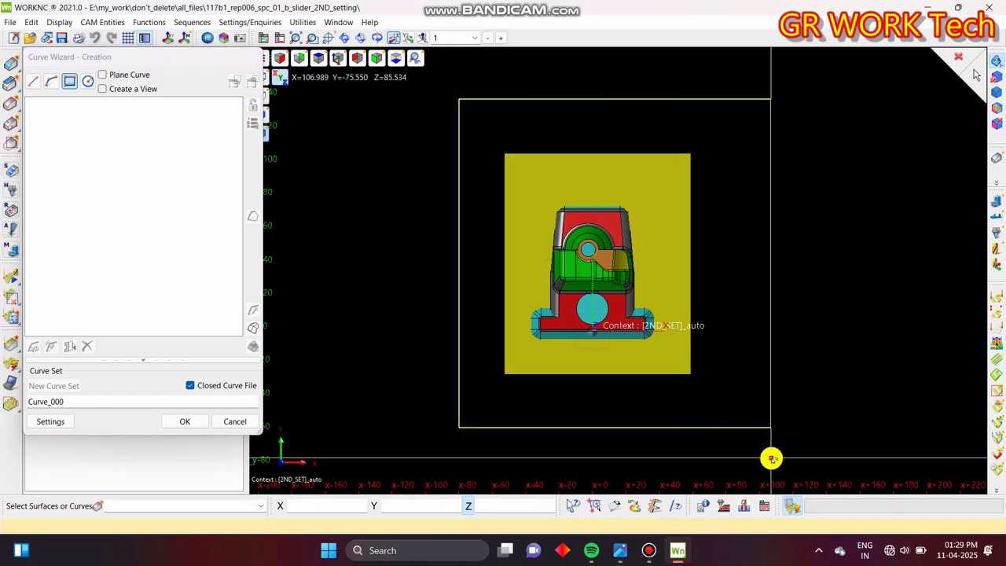
pyautogui.click(771, 431)
pyautogui.click(140, 89)
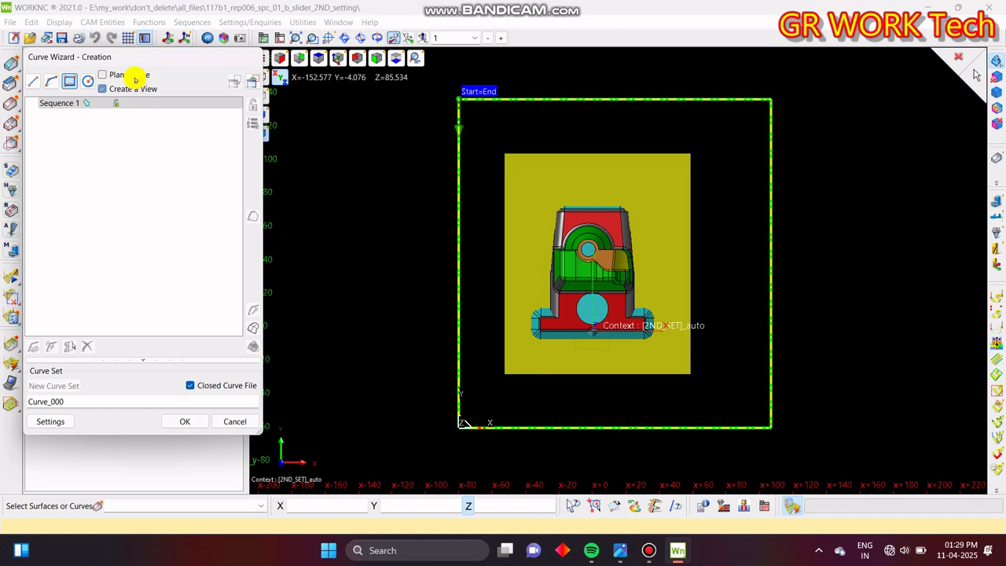
pyautogui.click(181, 420)
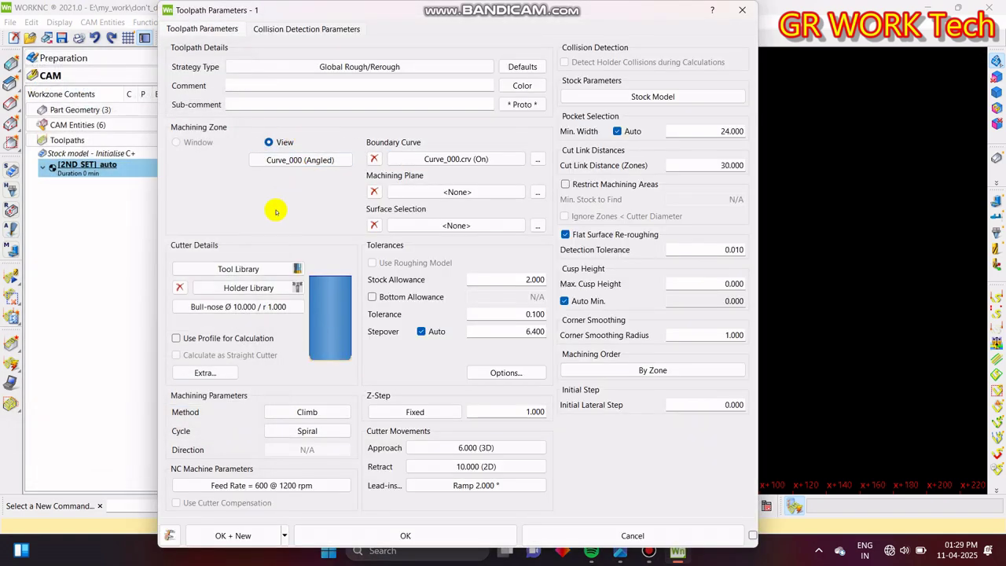
# - Set the toolpath's machining plane to Z 97 by picking a point on the yellow plane
pyautogui.click(455, 192)
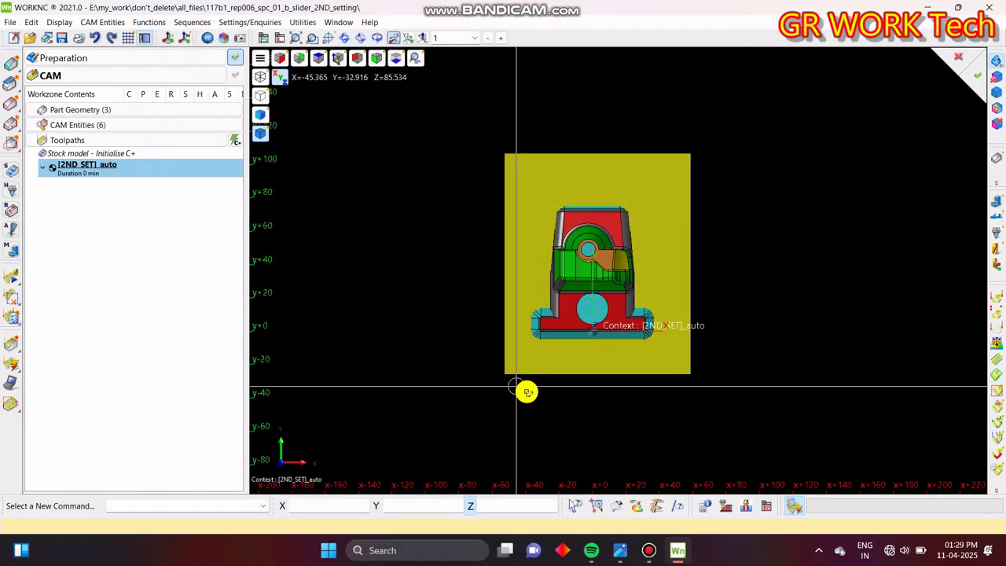
pyautogui.moveTo(553, 383); pyautogui.dragTo(643, 343, button='middle')
pyautogui.scroll(5, 514, 372)
pyautogui.click(540, 324)
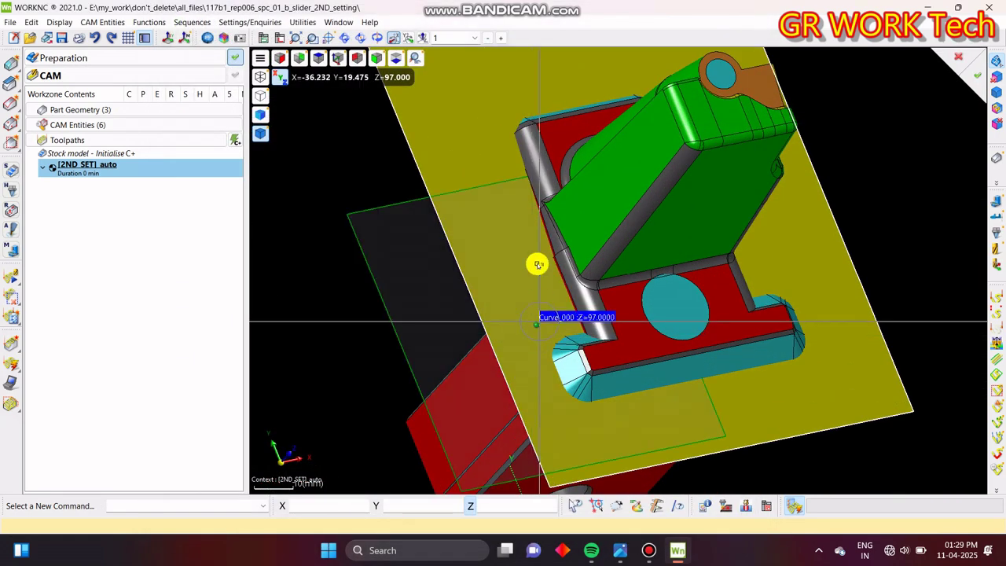
pyautogui.click(977, 70)
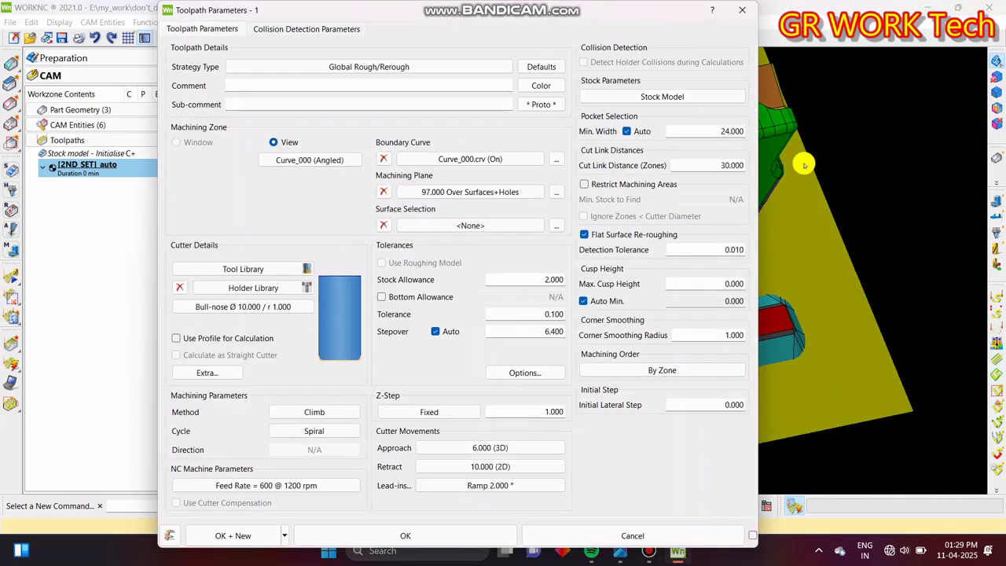
# - Load the 25R0.8_120 cutter from Roughing_Small_Nose_Cutters_P20 with a 0.200 stock allowance and accept the toolpath
pyautogui.click(236, 269)
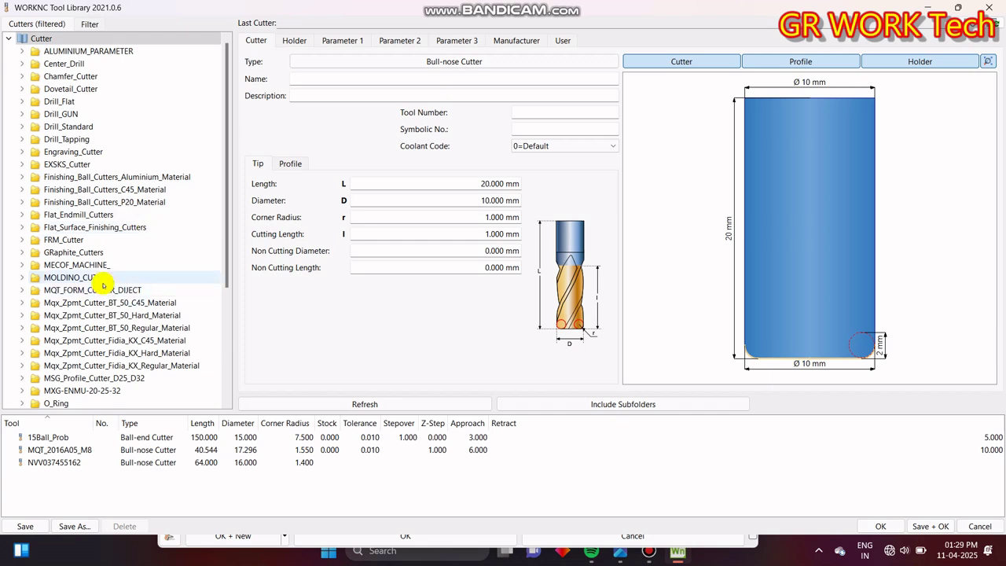
pyautogui.scroll(-5, 118, 280)
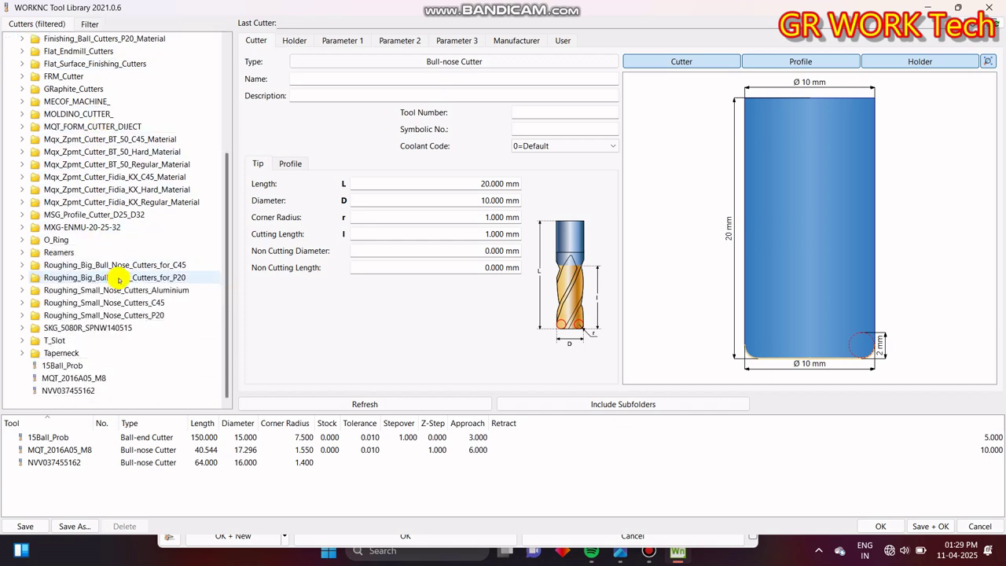
pyautogui.click(22, 316)
pyautogui.scroll(-4, 143, 342)
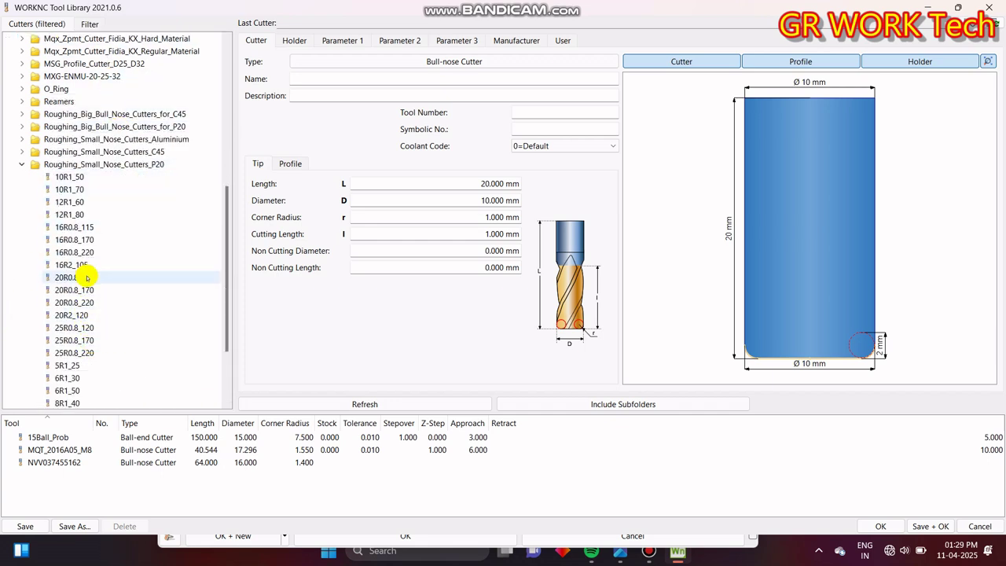
pyautogui.click(71, 327)
pyautogui.click(877, 527)
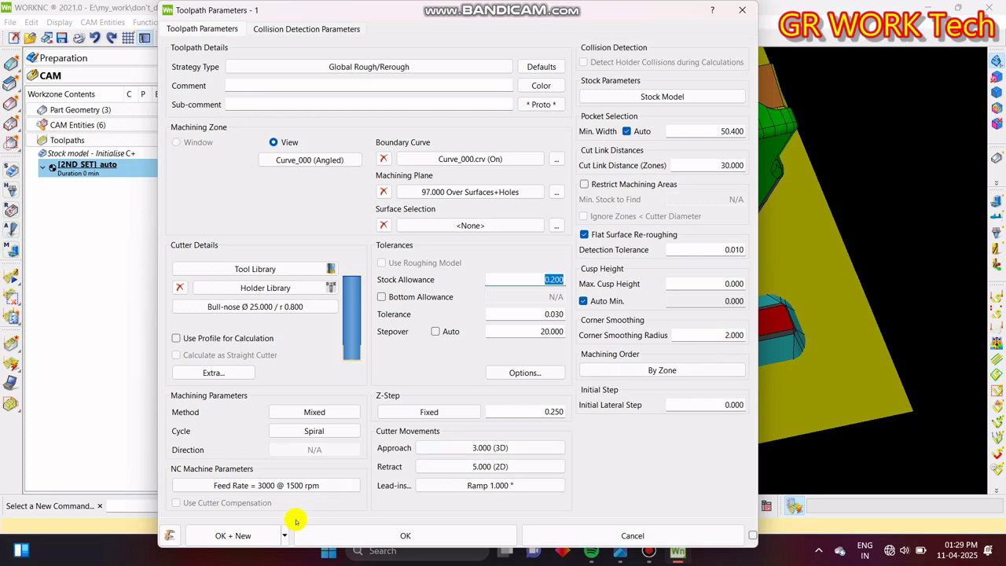
pyautogui.click(413, 540)
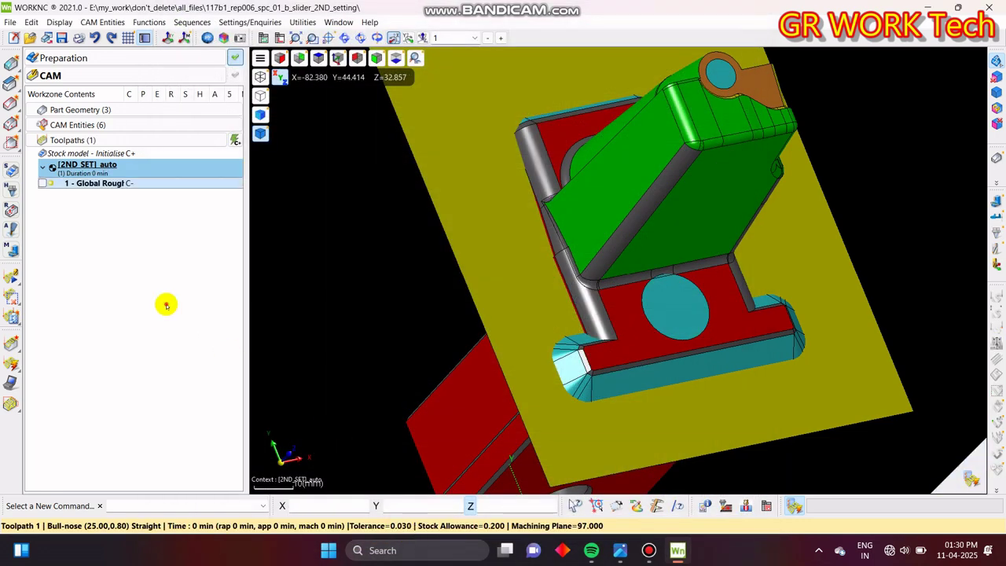
# - Add the comment "____________Roughing____with__0.20mm_stock" above the Global Rough toolpath and launch the toolpath calculation
pyautogui.rightClick(104, 183)
pyautogui.click(214, 307)
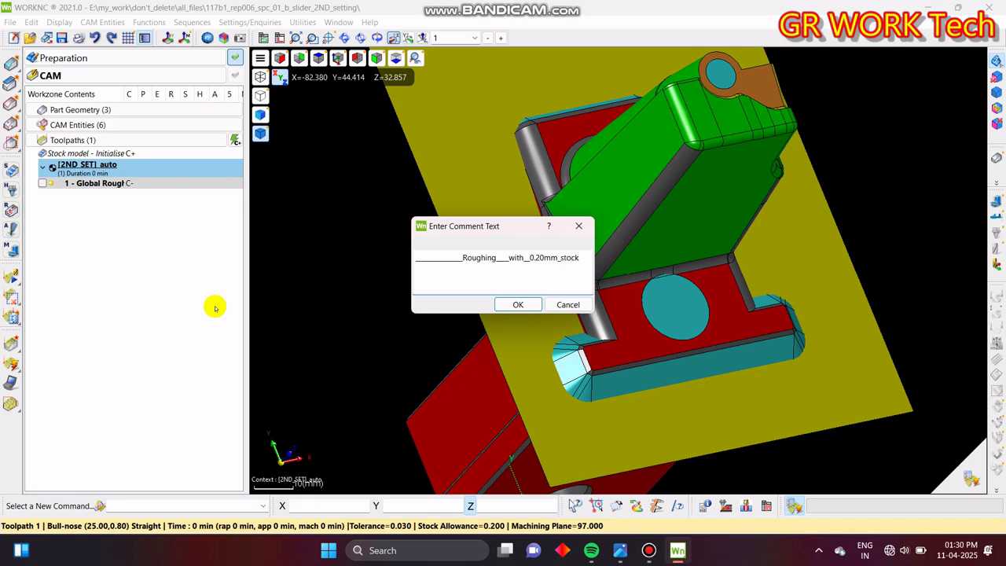
pyautogui.press('Return')
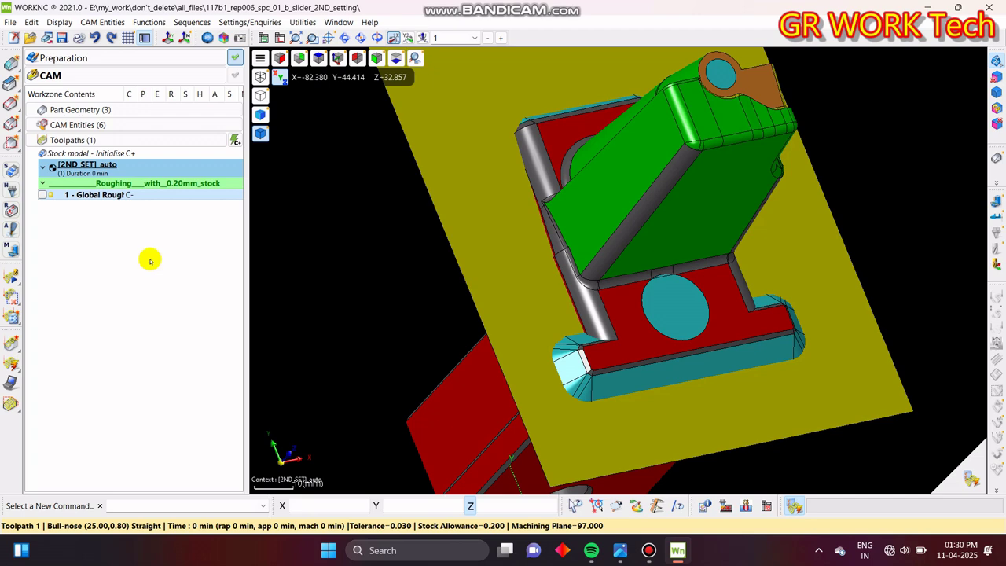
pyautogui.click(971, 476)
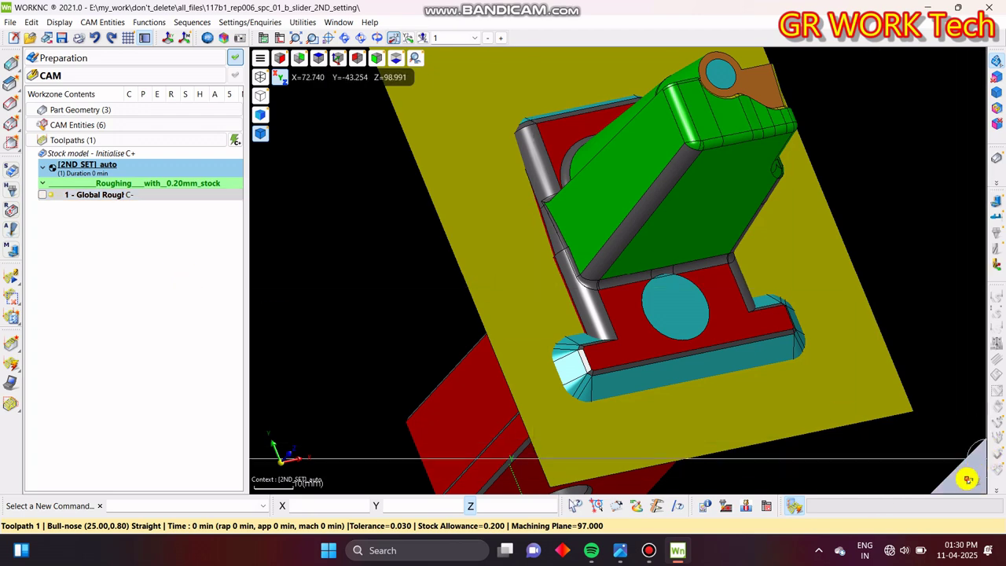
# - Run the Global Rough calculation and display the calculated toolpath over the slider from above
pyautogui.click(430, 458)
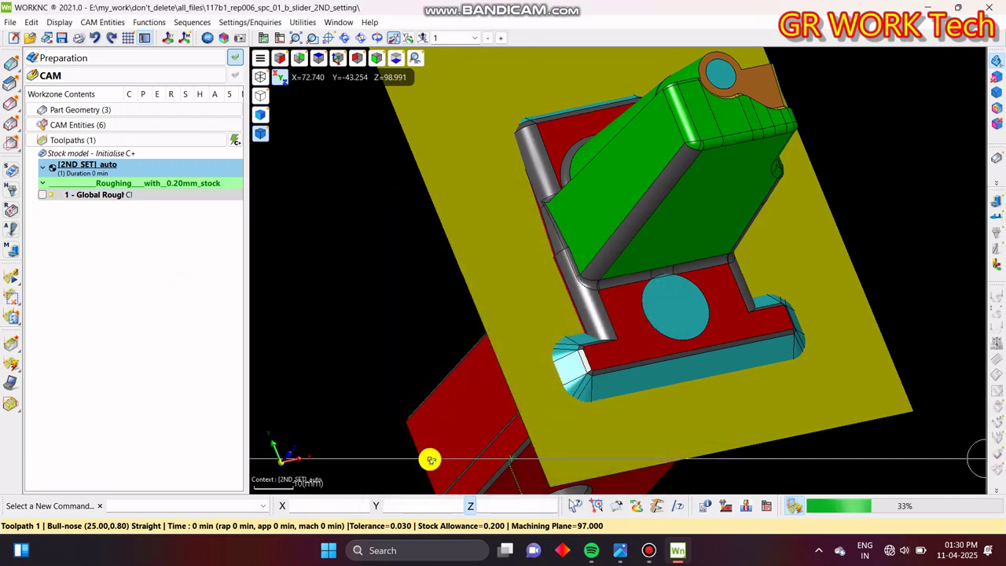
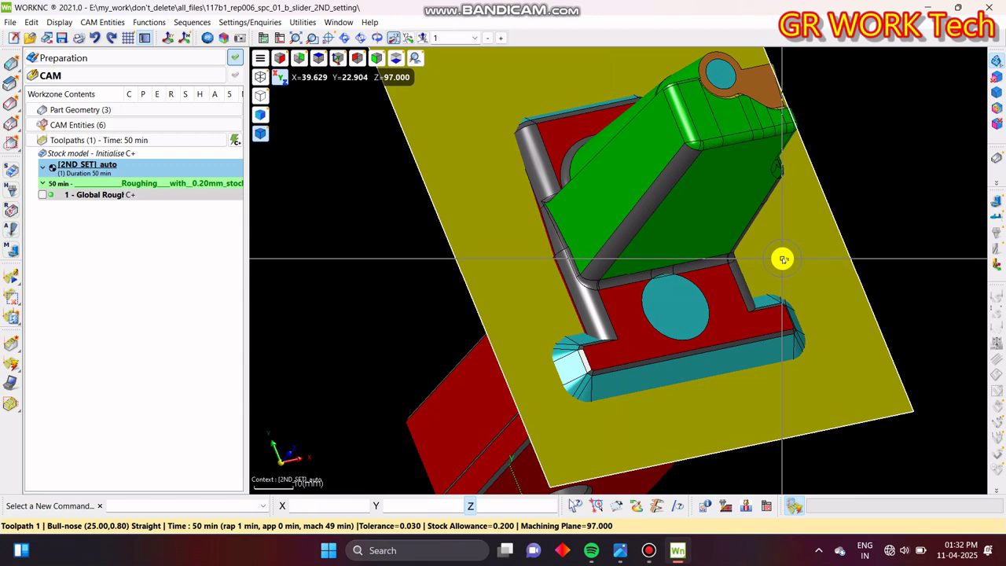
pyautogui.moveTo(570, 310); pyautogui.dragTo(631, 316, button='middle')
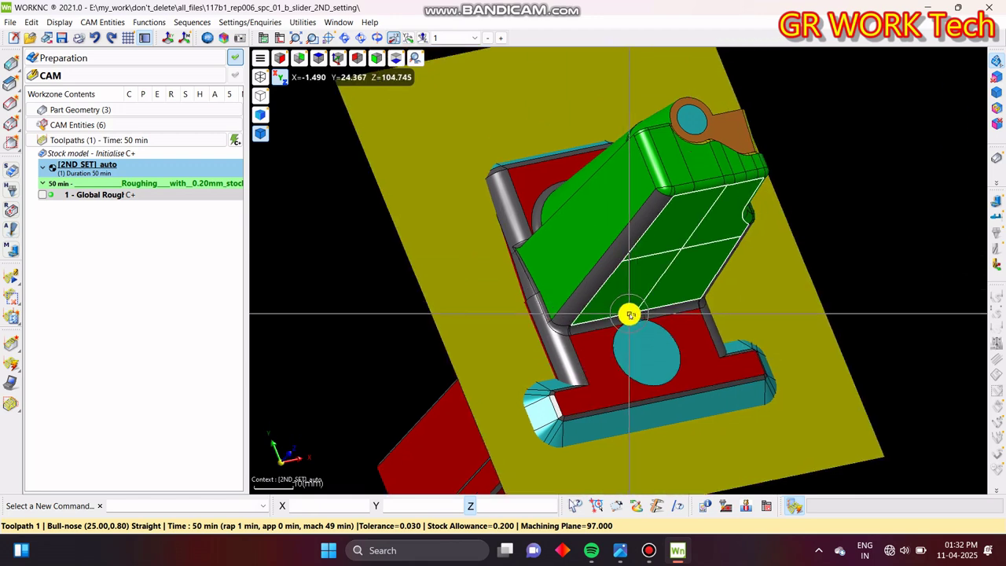
pyautogui.press('z')
pyautogui.scroll(-3, 631, 310)
pyautogui.scroll(2, 638, 311)
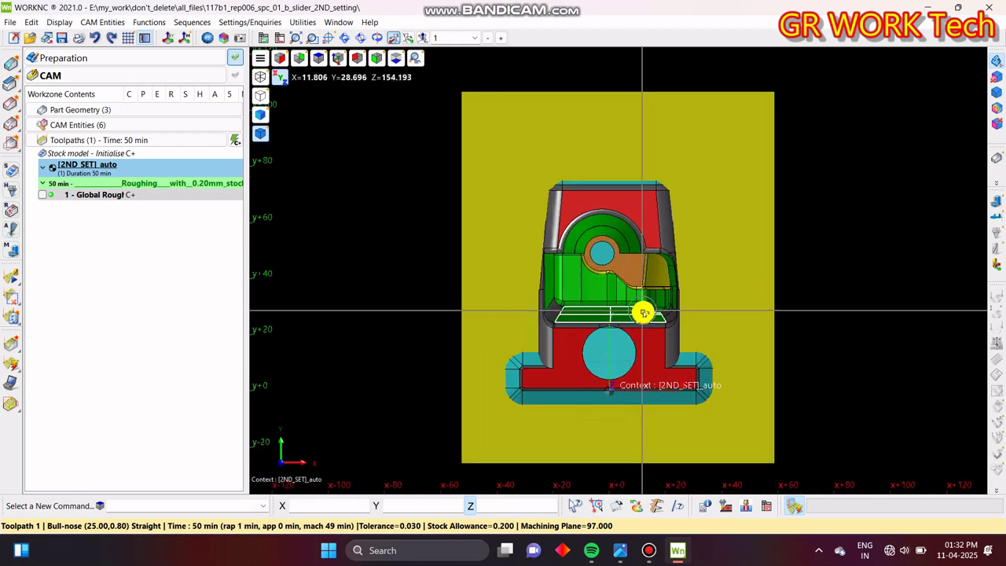
pyautogui.click(41, 197)
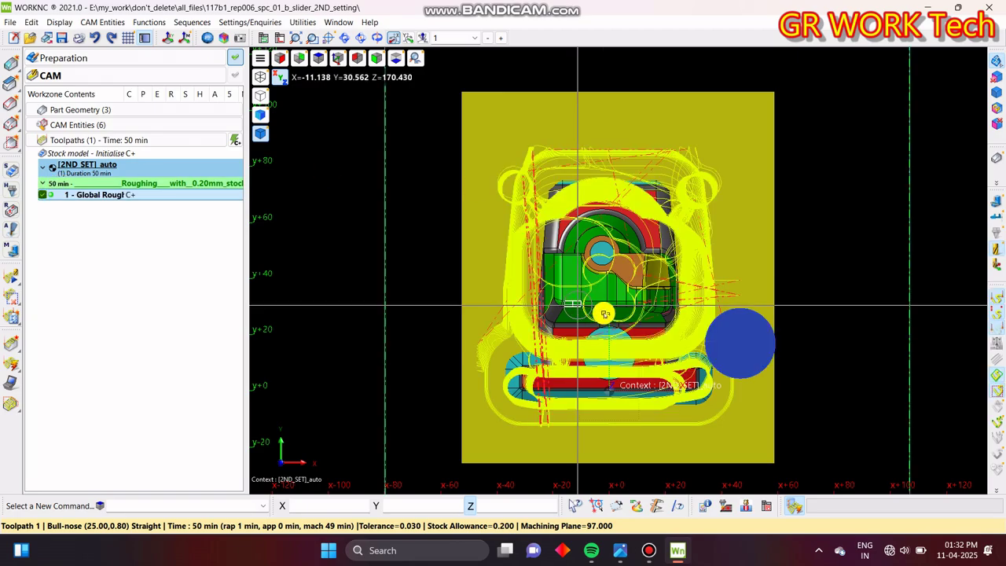
# - Change the display color of the Global Rough toolpath to green
pyautogui.moveTo(619, 341); pyautogui.dragTo(800, 224, button='middle')
pyautogui.rightClick(800, 224)
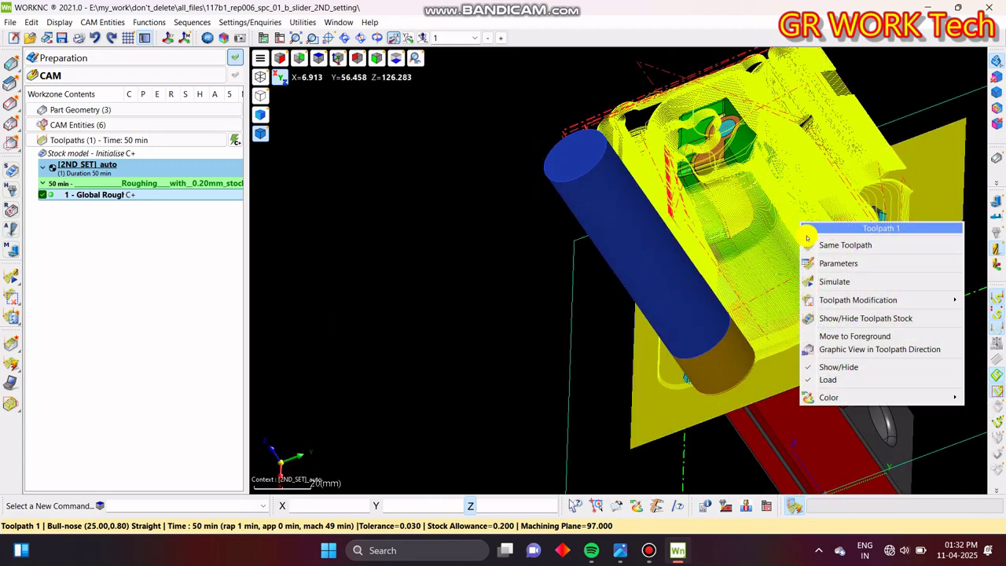
pyautogui.moveTo(845, 400)
pyautogui.click(754, 407)
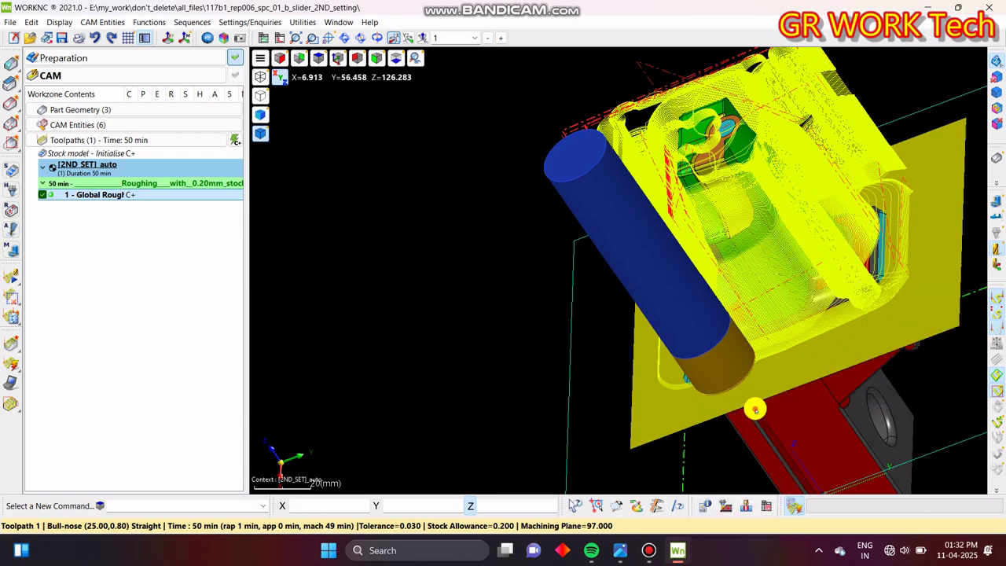
# - Hide the Global Rough toolpath's rapid moves and inspect the cutting passes around the slider from several sides
pyautogui.moveTo(757, 406); pyautogui.dragTo(999, 216, button='middle')
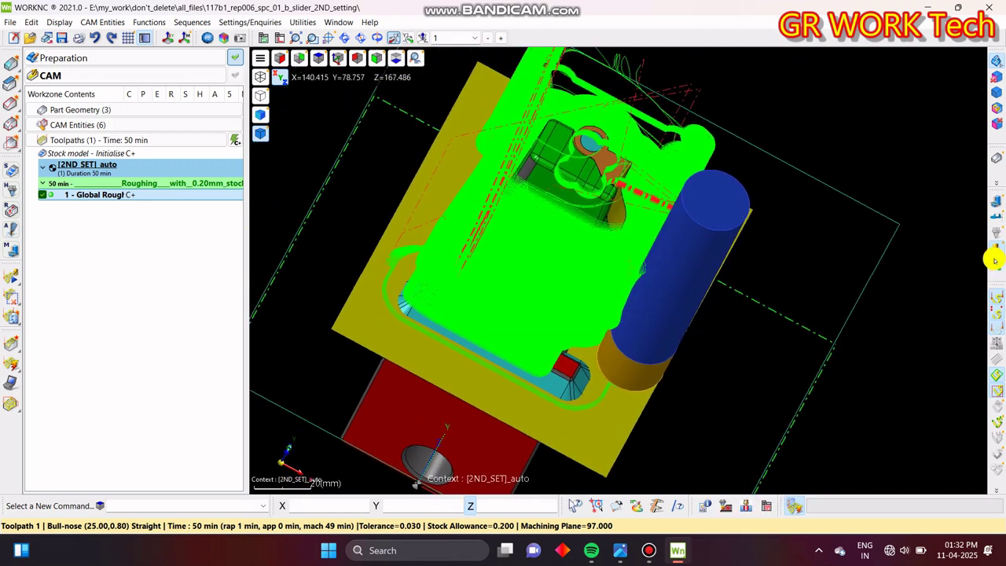
pyautogui.moveTo(998, 309)
pyautogui.mouseDown(button='middle')
pyautogui.moveTo(637, 372)
pyautogui.moveTo(840, 353)
pyautogui.moveTo(998, 309)
pyautogui.mouseUp(button='middle')
pyautogui.click(1001, 296)
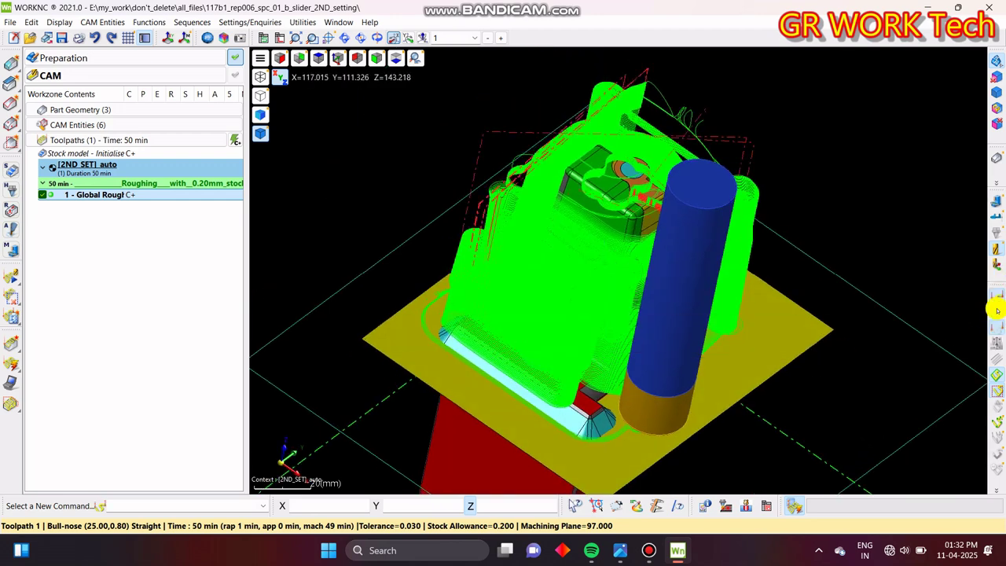
pyautogui.click(997, 297)
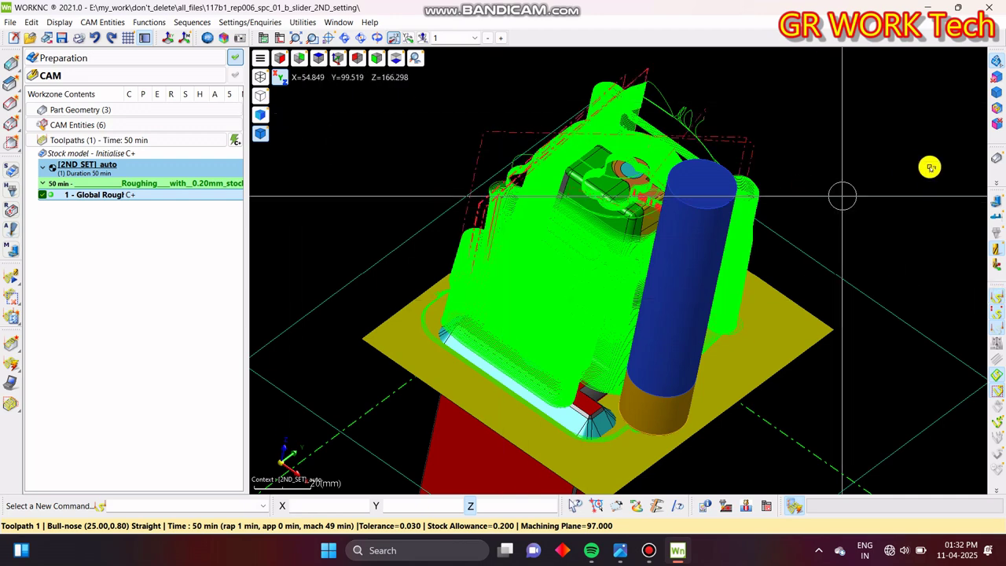
pyautogui.click(997, 284)
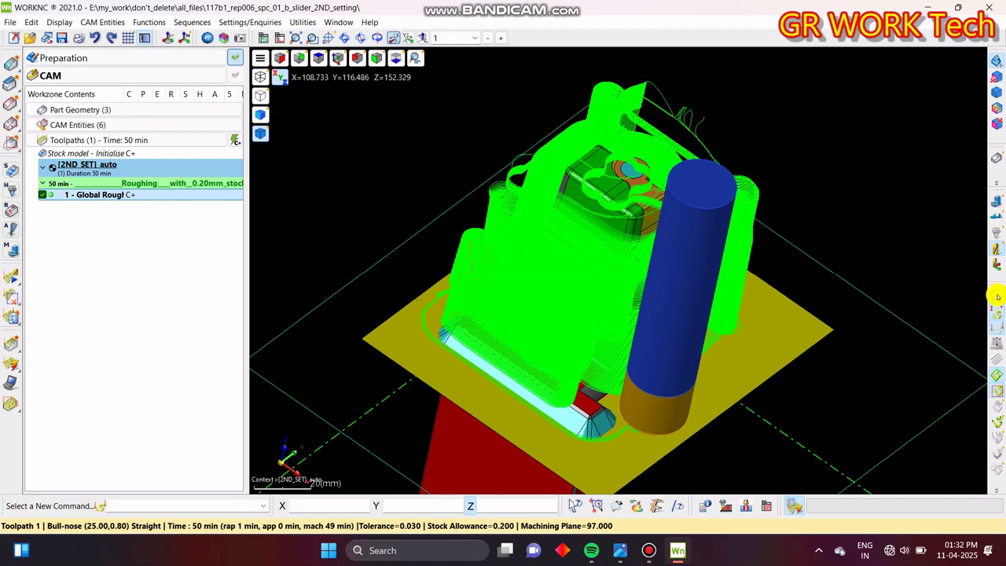
pyautogui.moveTo(550, 353); pyautogui.dragTo(694, 183, button='middle')
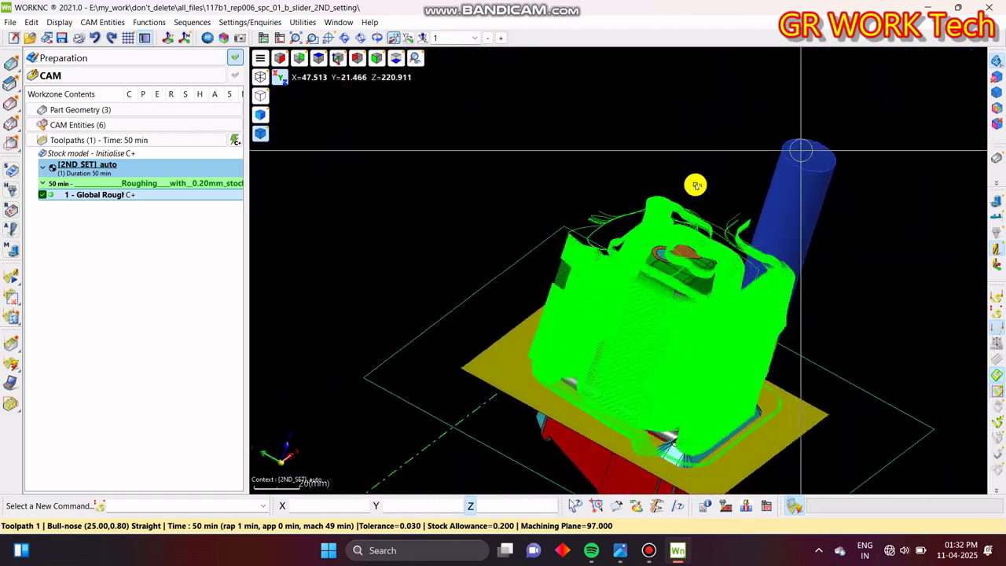
# - Lock the Global Rough toolpath and run its stock model update, leaving the toolpath hidden
pyautogui.rightClick(126, 197)
pyautogui.click(210, 417)
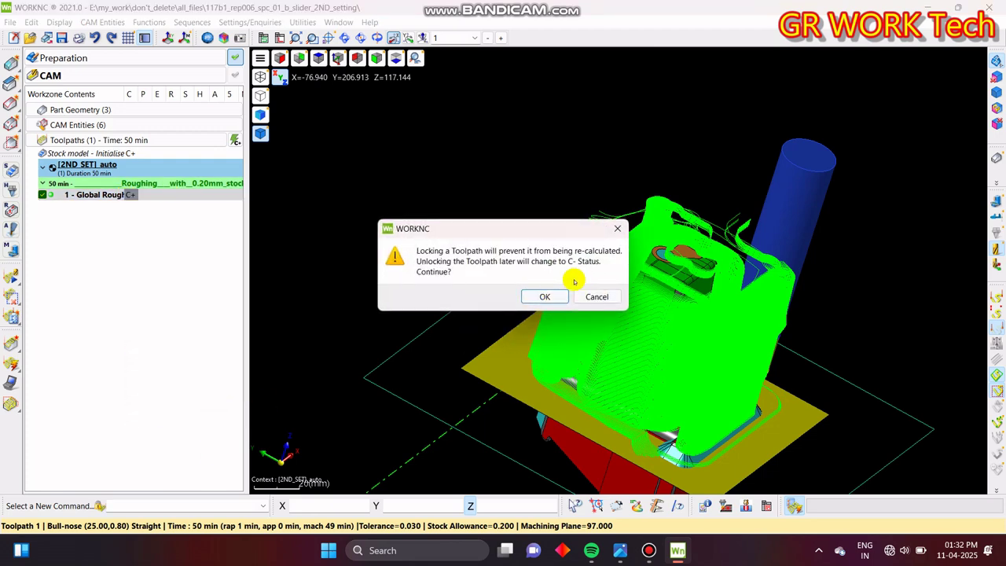
pyautogui.click(545, 296)
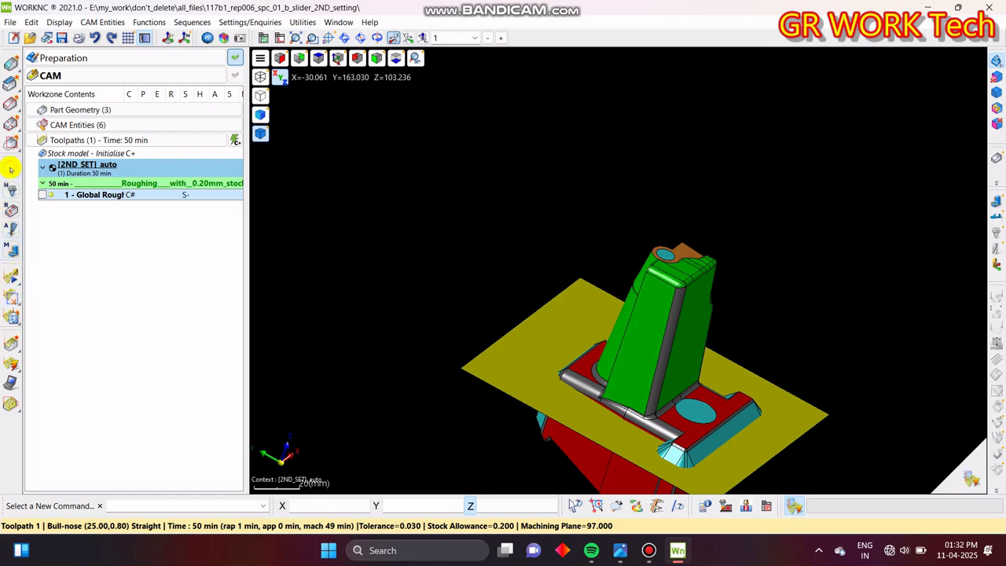
pyautogui.click(963, 471)
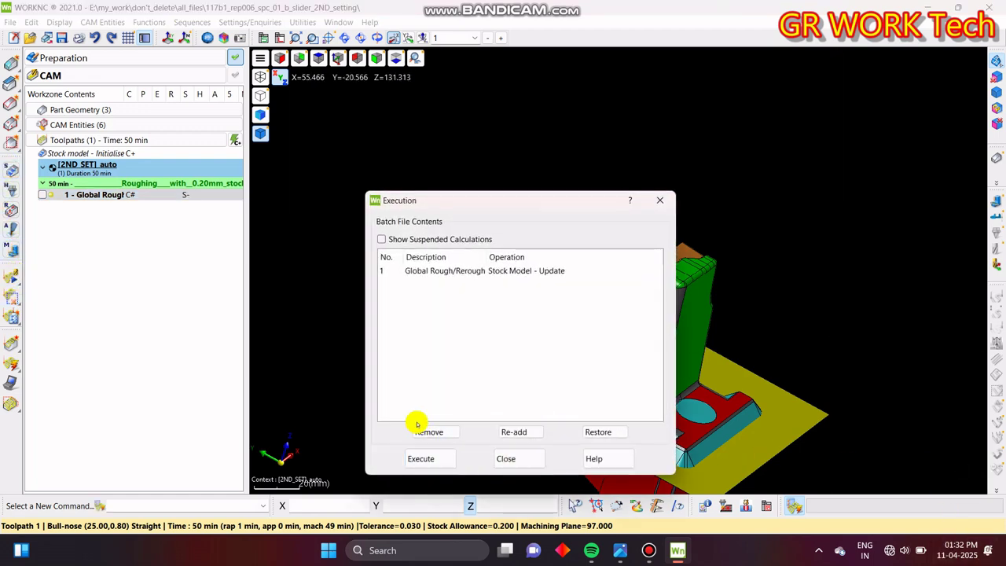
pyautogui.click(422, 460)
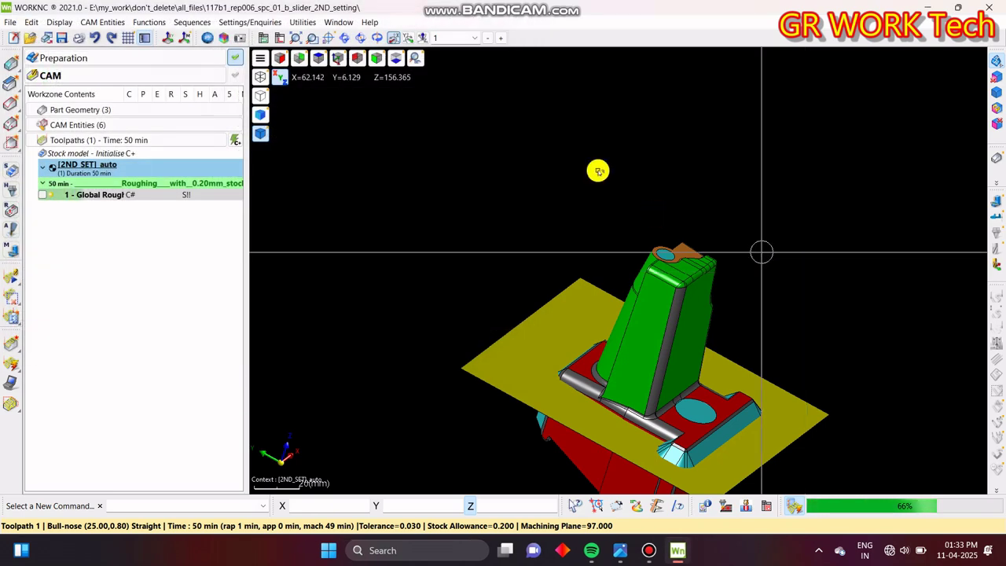
pyautogui.click(43, 194)
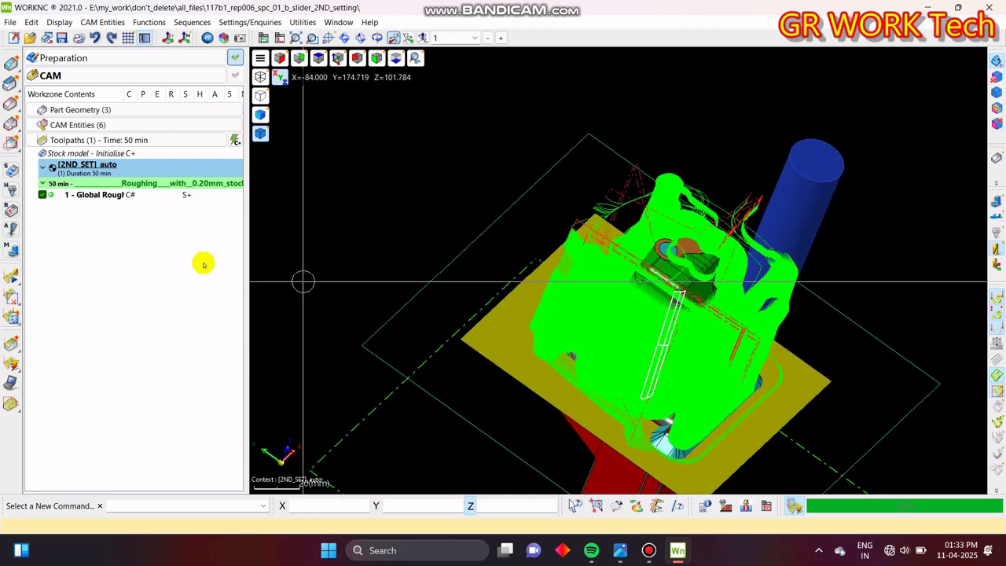
pyautogui.click(43, 194)
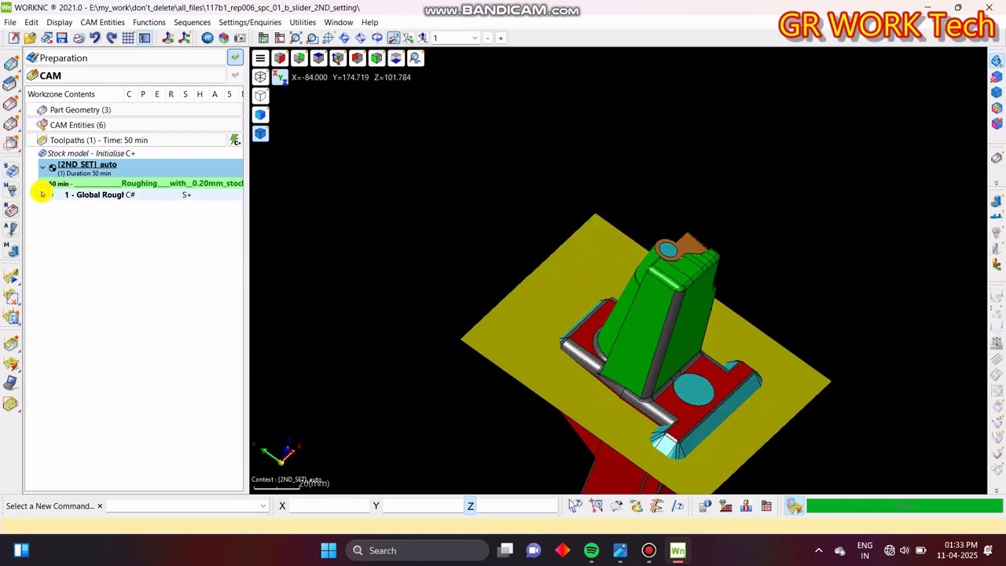
# - Show the current Stock State of the 3D stock model with display shading
pyautogui.doubleClick(128, 110)
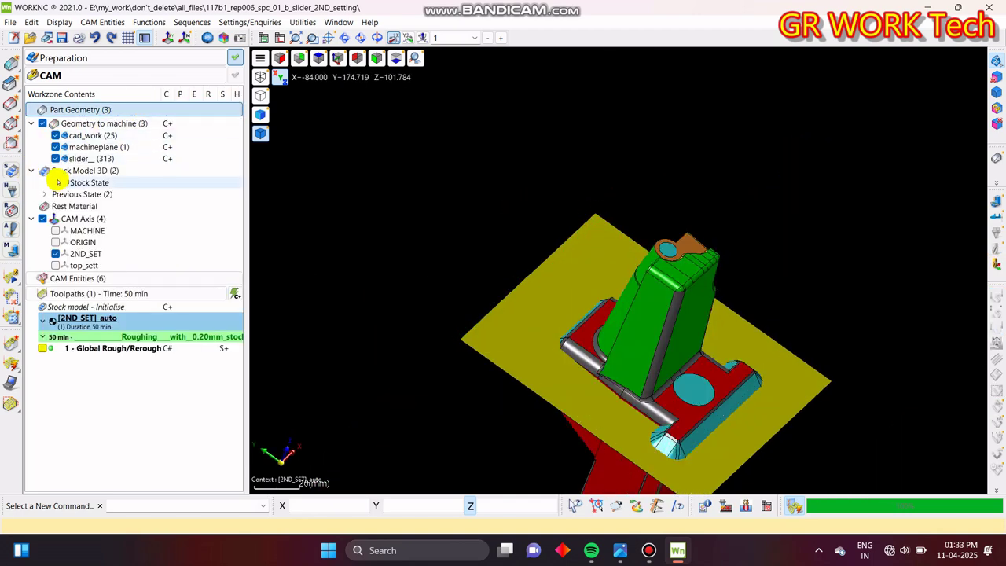
pyautogui.click(57, 182)
pyautogui.doubleClick(81, 172)
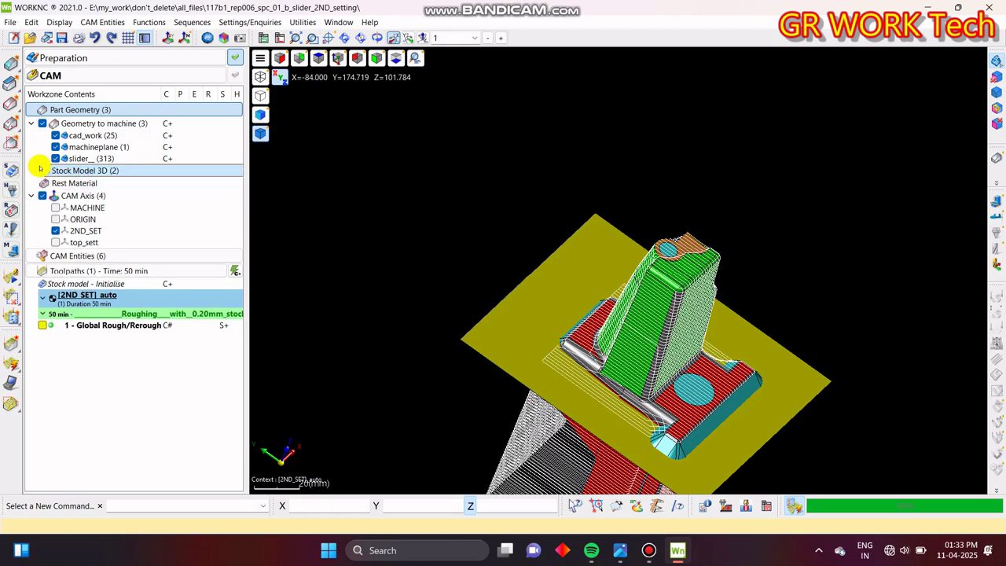
pyautogui.click(32, 171)
pyautogui.click(85, 182)
pyautogui.rightClick(88, 182)
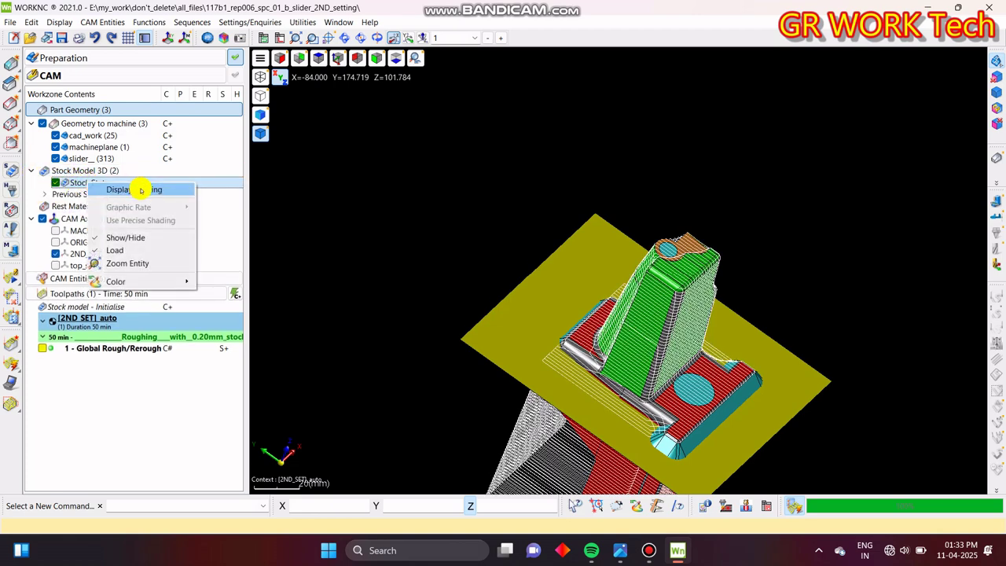
pyautogui.click(141, 191)
# - Set the Stock State's graphic rate to 1:1 and turn on precise shading
pyautogui.rightClick(98, 184)
pyautogui.moveTo(147, 214)
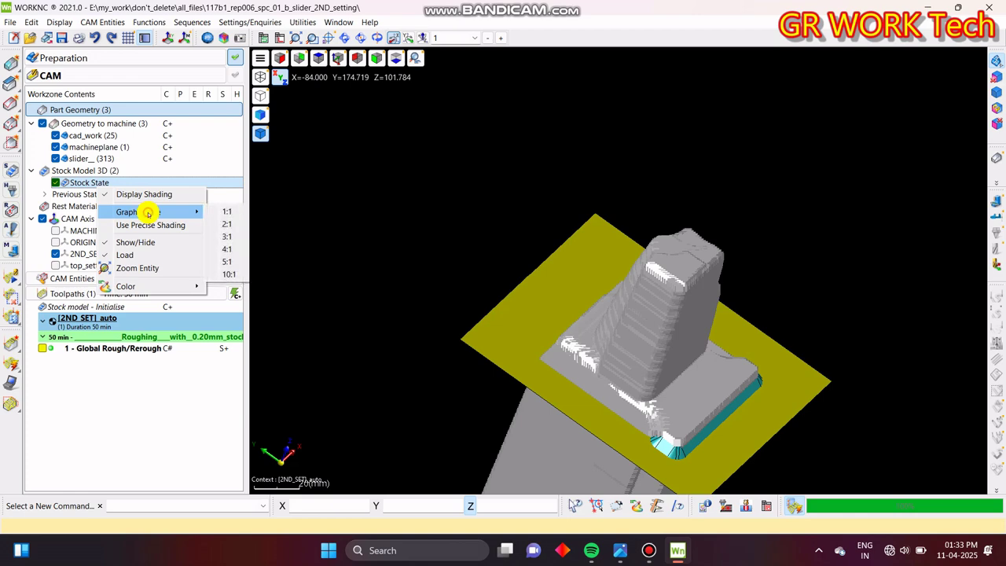
pyautogui.click(228, 211)
pyautogui.rightClick(89, 182)
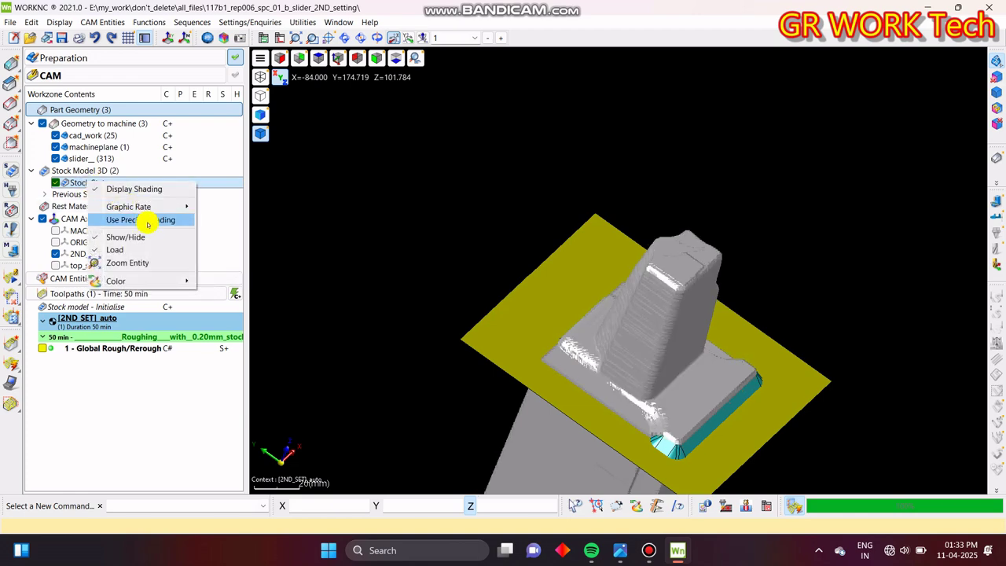
pyautogui.click(148, 221)
# - Examine the stock left on the slider after roughing, from above and at an angle, and collapse the part geometry list
pyautogui.moveTo(618, 268)
pyautogui.mouseDown(button='middle')
pyautogui.moveTo(633, 265)
pyautogui.moveTo(683, 350)
pyautogui.moveTo(539, 332)
pyautogui.moveTo(492, 222)
pyautogui.moveTo(613, 178)
pyautogui.moveTo(614, 315)
pyautogui.moveTo(797, 288)
pyautogui.moveTo(532, 312)
pyautogui.moveTo(684, 321)
pyautogui.moveTo(796, 290)
pyautogui.moveTo(586, 348)
pyautogui.moveTo(574, 338)
pyautogui.mouseUp(button='middle')
pyautogui.press('z')
pyautogui.scroll(-2, 579, 338)
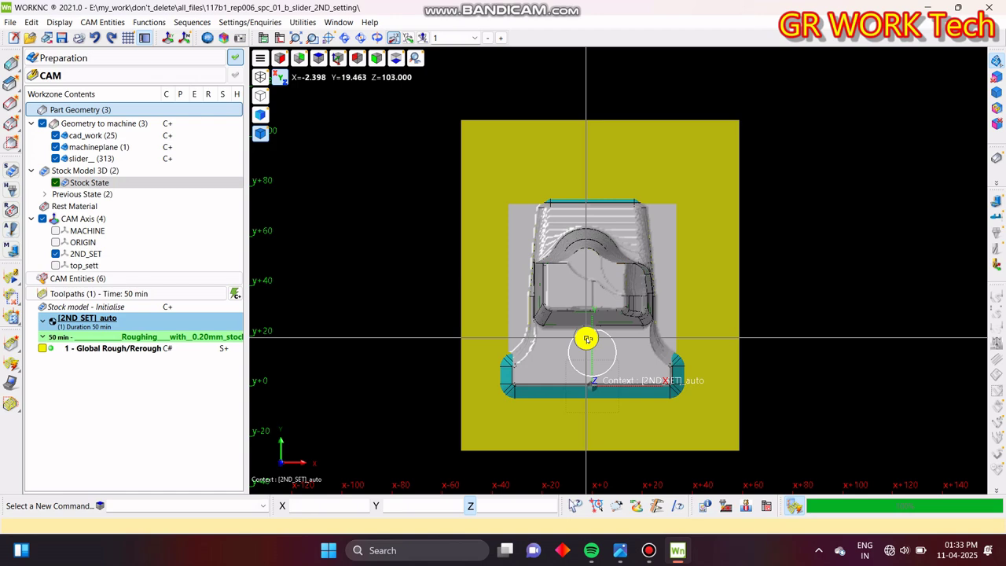
pyautogui.moveTo(672, 400); pyautogui.dragTo(669, 338, button='middle')
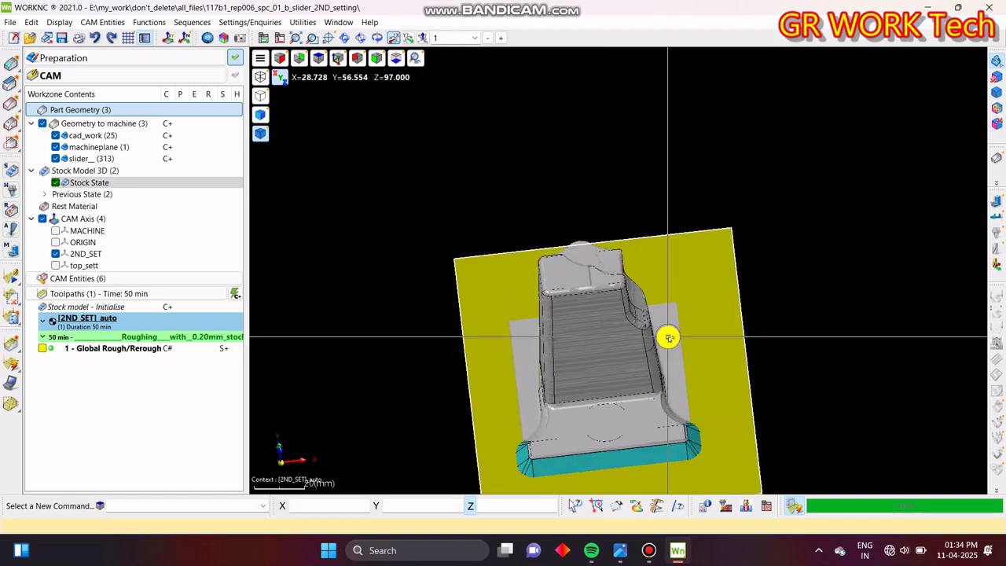
pyautogui.press('z')
pyautogui.scroll(-1, 603, 322)
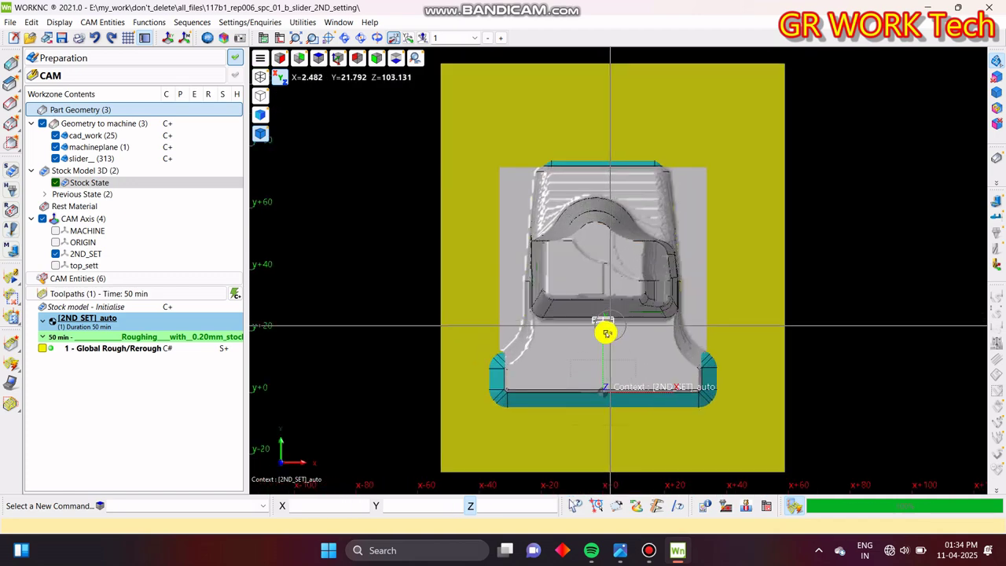
pyautogui.moveTo(606, 333); pyautogui.dragTo(681, 264, button='middle')
pyautogui.click(182, 110)
pyautogui.press('z')
pyautogui.moveTo(730, 220); pyautogui.dragTo(609, 271, button='middle')
pyautogui.press('z')
pyautogui.scroll(-2, 619, 265)
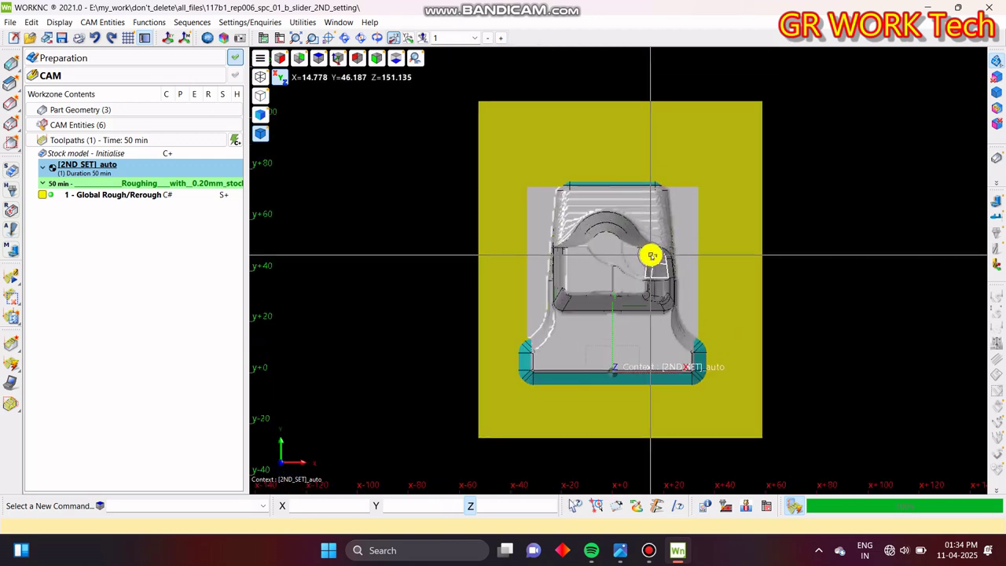
# - Add the comment "_______Reroughing____" below the Global Rough toolpath
pyautogui.rightClick(100, 211)
pyautogui.click(158, 252)
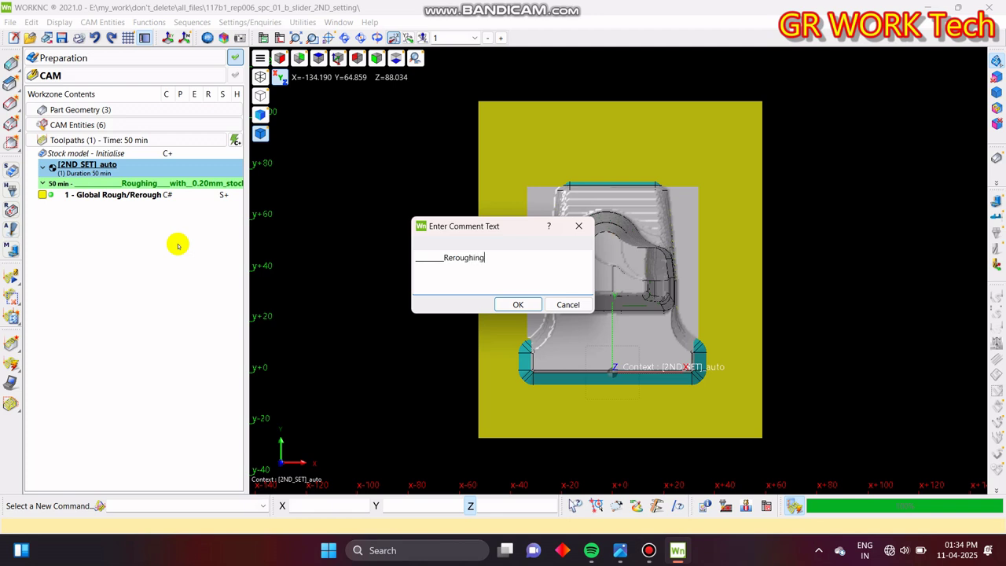
pyautogui.write('____')
pyautogui.press('Return')
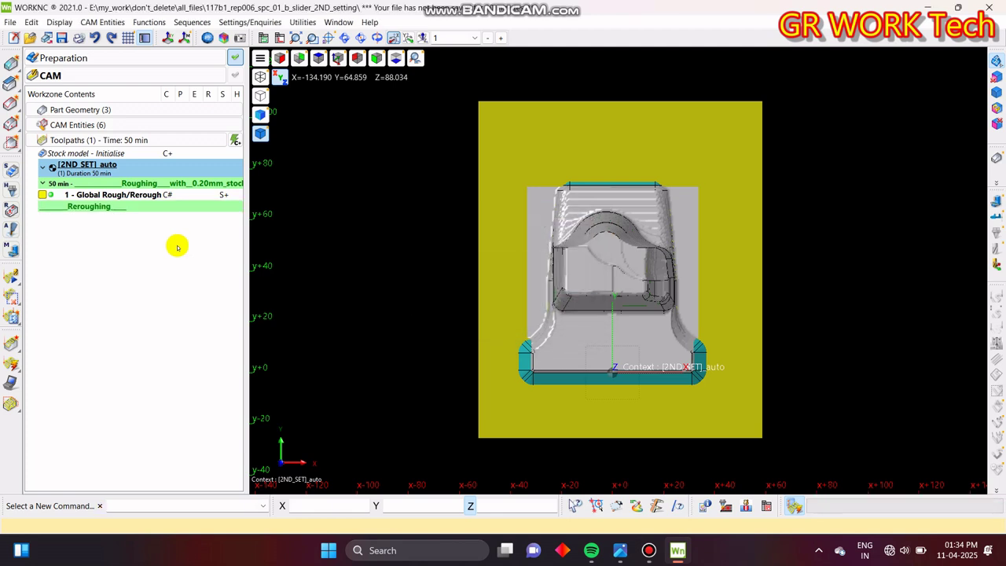
# - Duplicate the Global Rough as a rerough toolpath using the 16R0.8_115 cutter, with machining areas restricted to a 0.400 minimum stock
pyautogui.click(118, 194)
pyautogui.rightClick(122, 193)
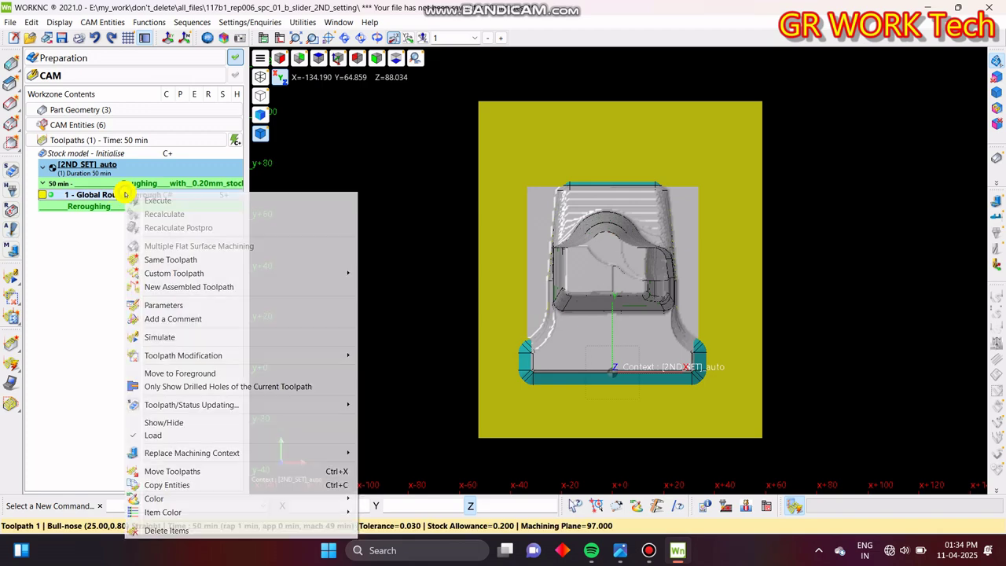
pyautogui.click(180, 260)
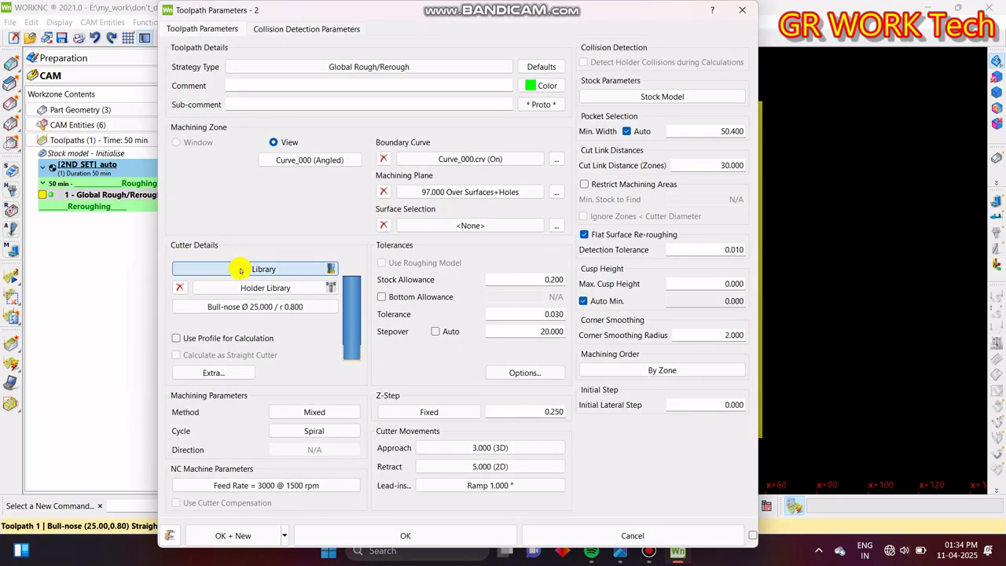
pyautogui.click(240, 271)
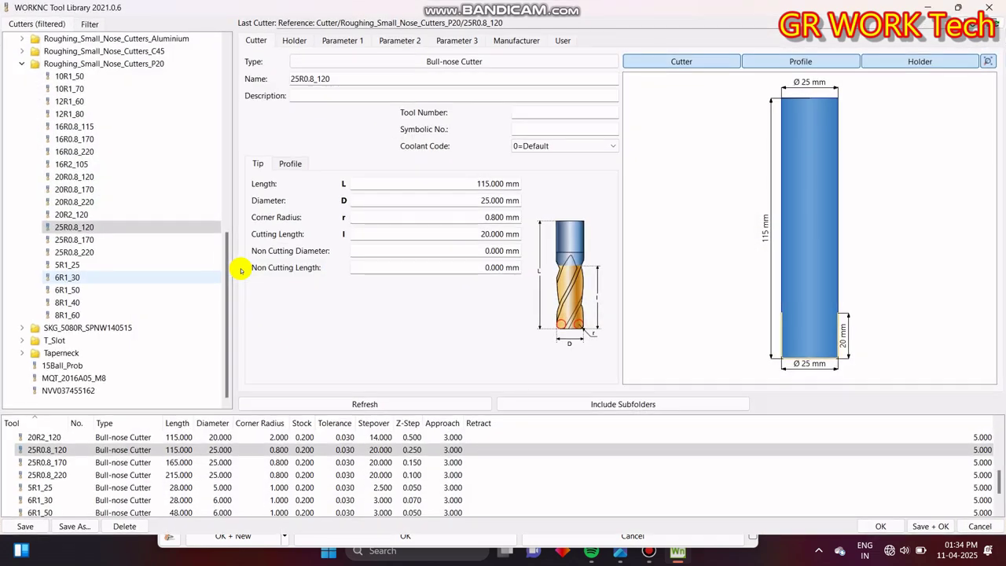
pyautogui.click(79, 126)
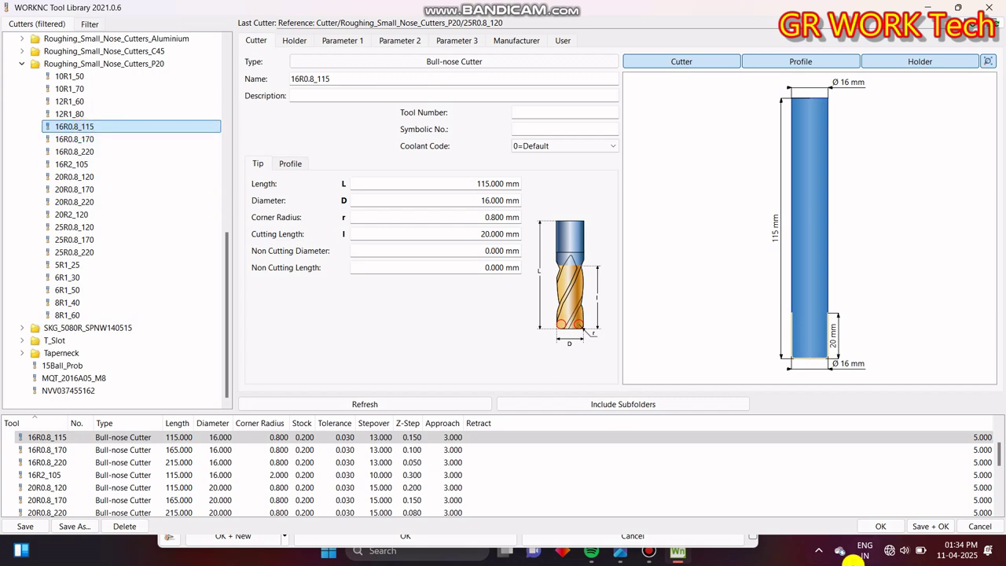
pyautogui.click(881, 525)
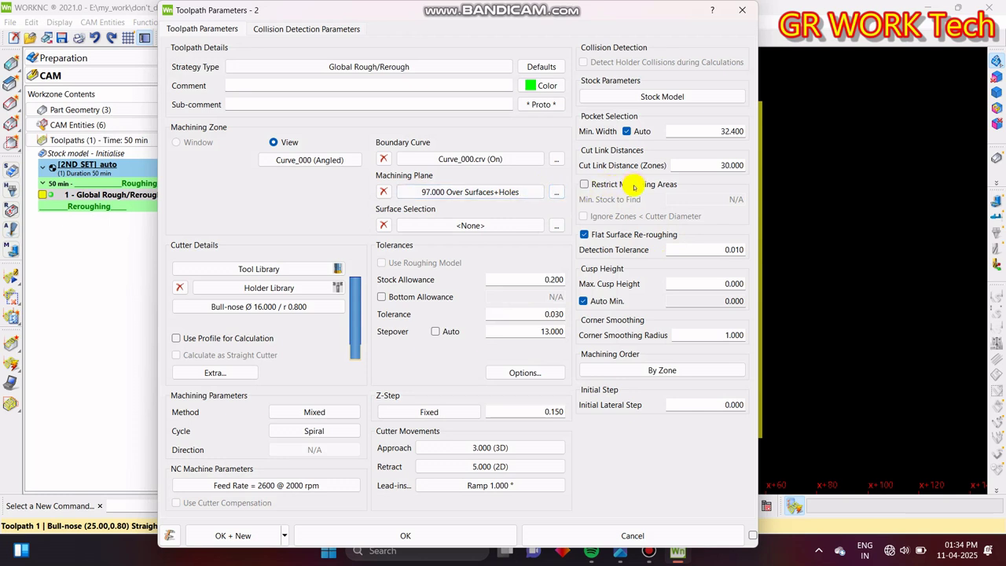
pyautogui.click(633, 186)
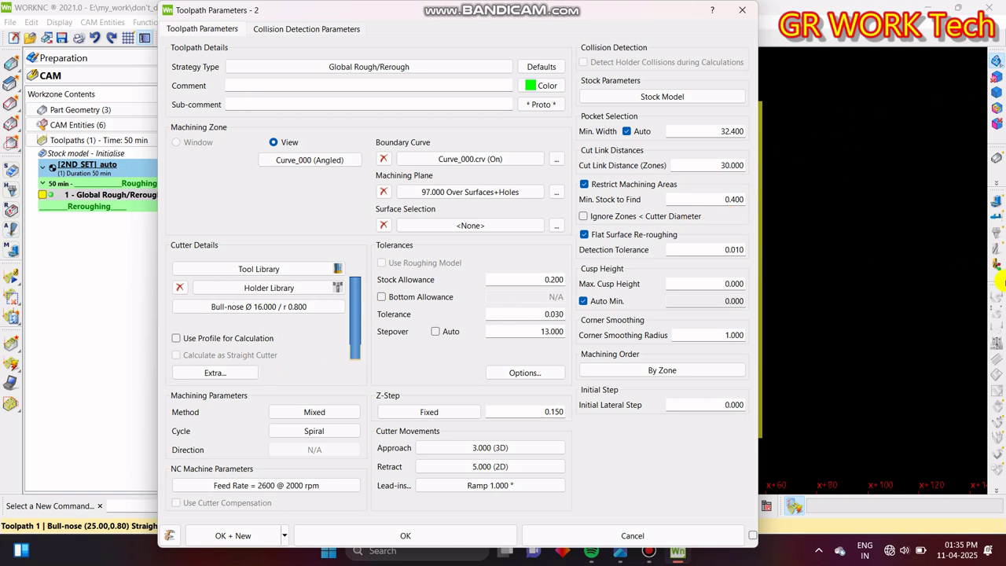
pyautogui.click(467, 534)
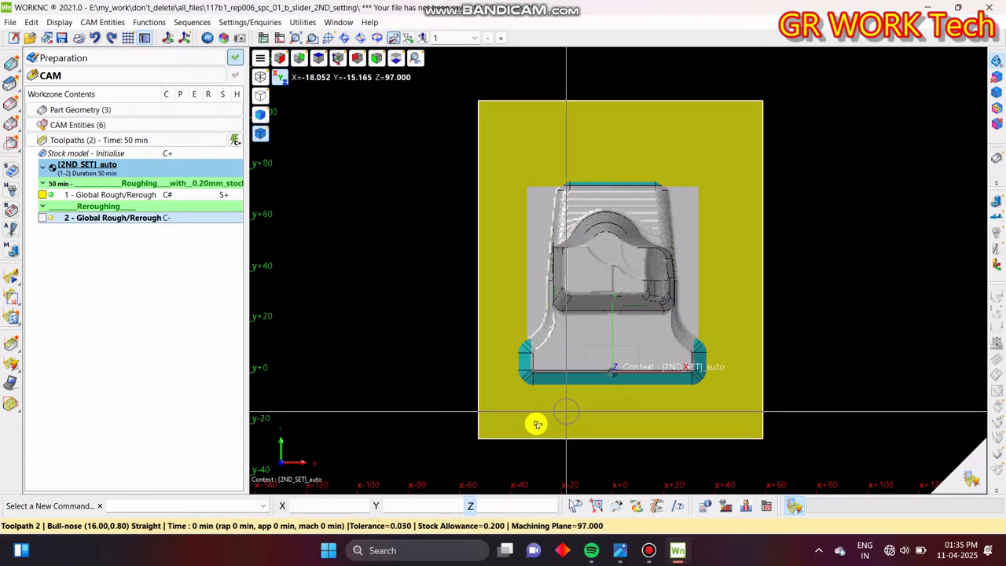
# - Expand the part geometry list and hide the Stock State of the 3D stock model
pyautogui.moveTo(534, 422); pyautogui.dragTo(560, 377, button='middle')
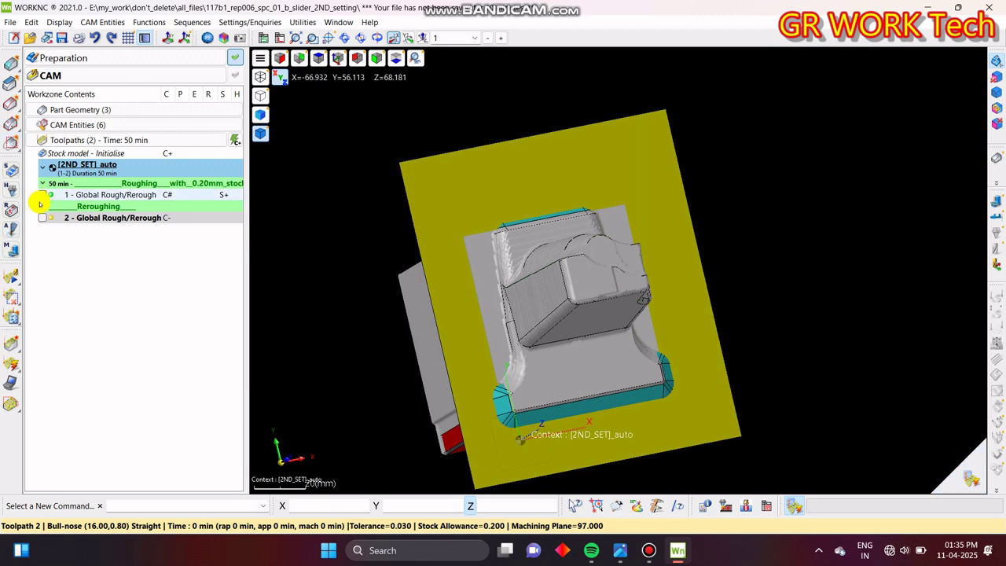
pyautogui.doubleClick(122, 110)
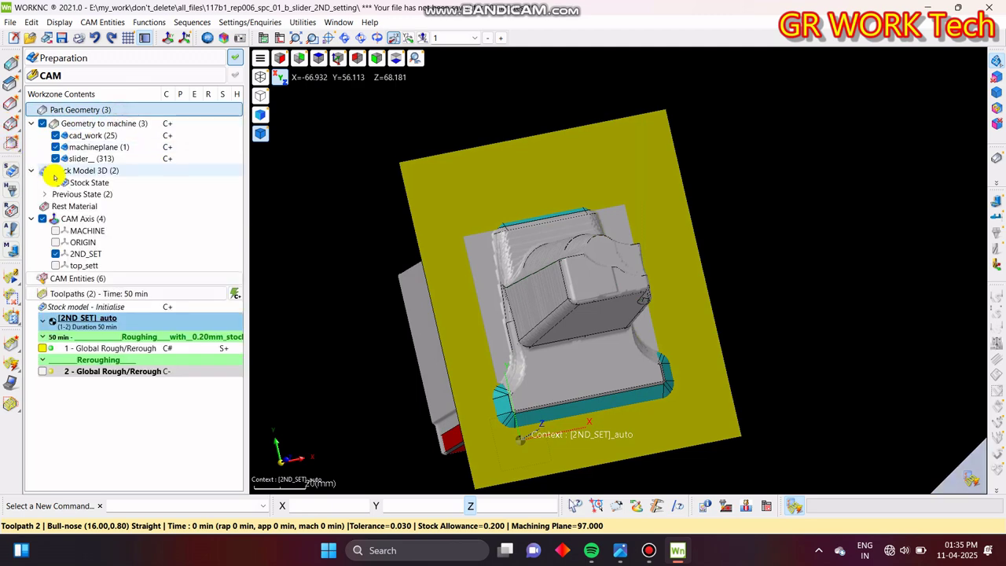
pyautogui.click(55, 182)
# - Examine the bare slider geometry around the central boss and its side faces, collapse the part geometry list and return to the top view
pyautogui.moveTo(611, 333); pyautogui.dragTo(583, 374, button='middle')
pyautogui.scroll(10, 584, 373)
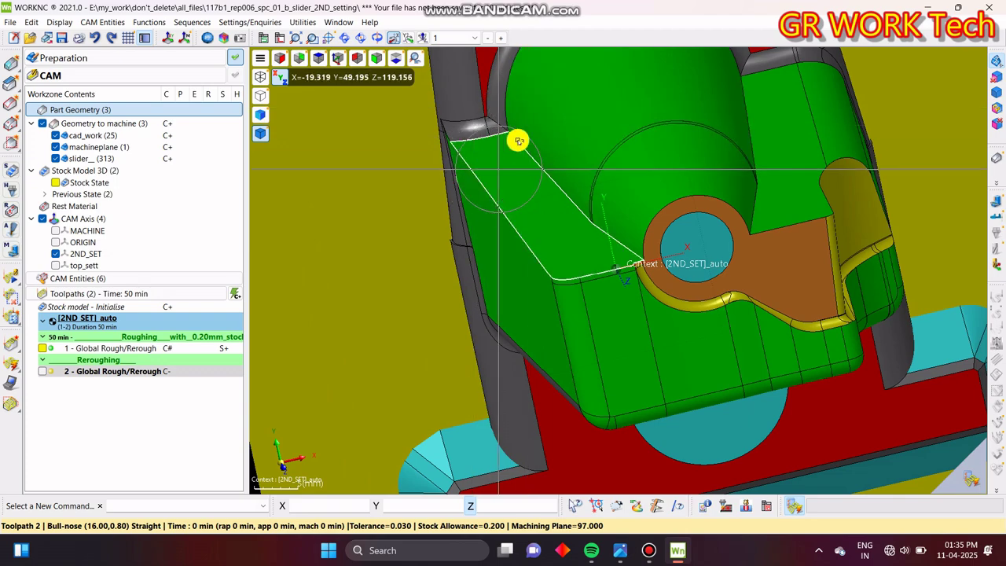
pyautogui.moveTo(519, 142); pyautogui.dragTo(579, 328, button='middle')
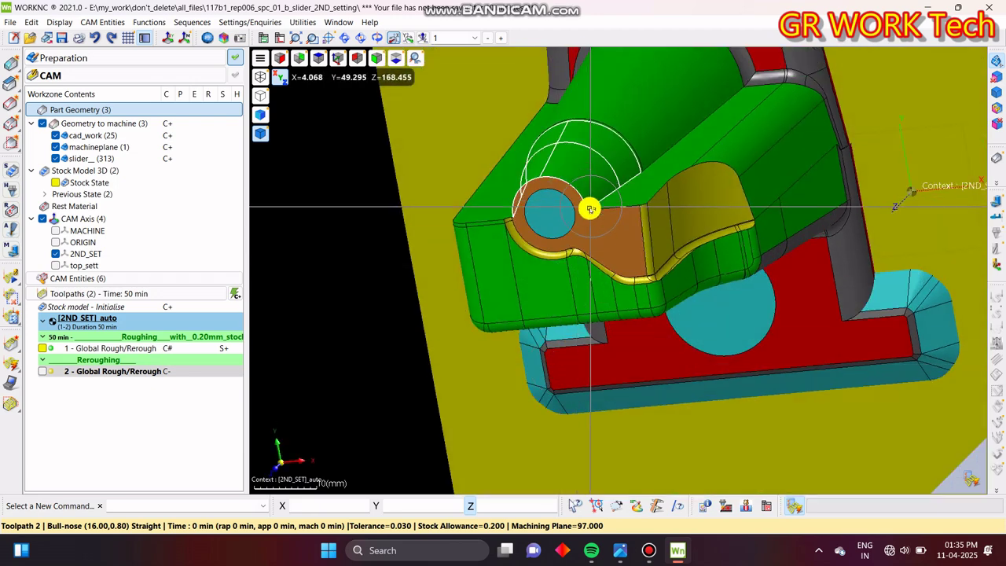
pyautogui.moveTo(608, 192); pyautogui.dragTo(601, 272, button='middle')
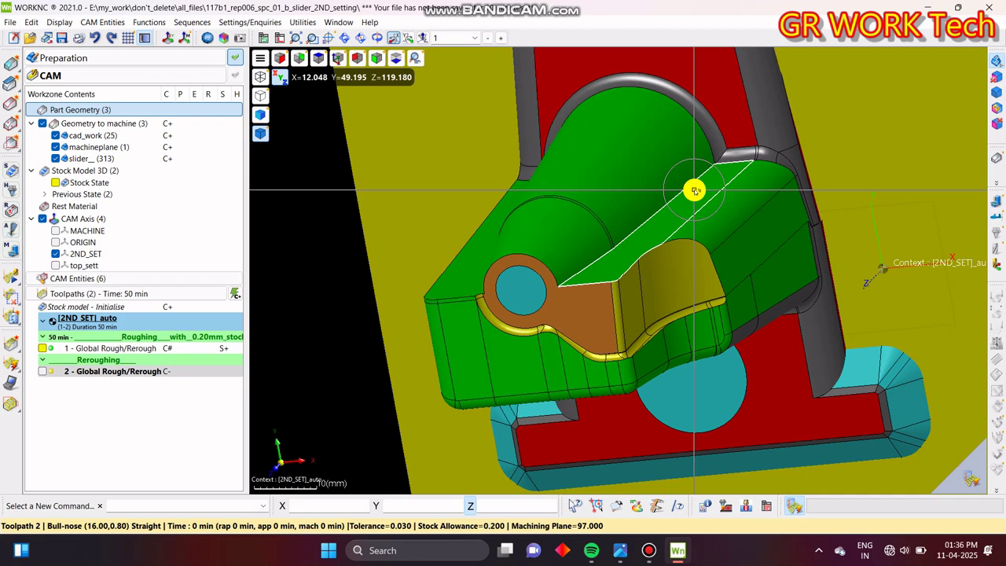
pyautogui.moveTo(600, 239); pyautogui.dragTo(646, 226, button='middle')
pyautogui.moveTo(453, 213); pyautogui.dragTo(553, 231, button='middle')
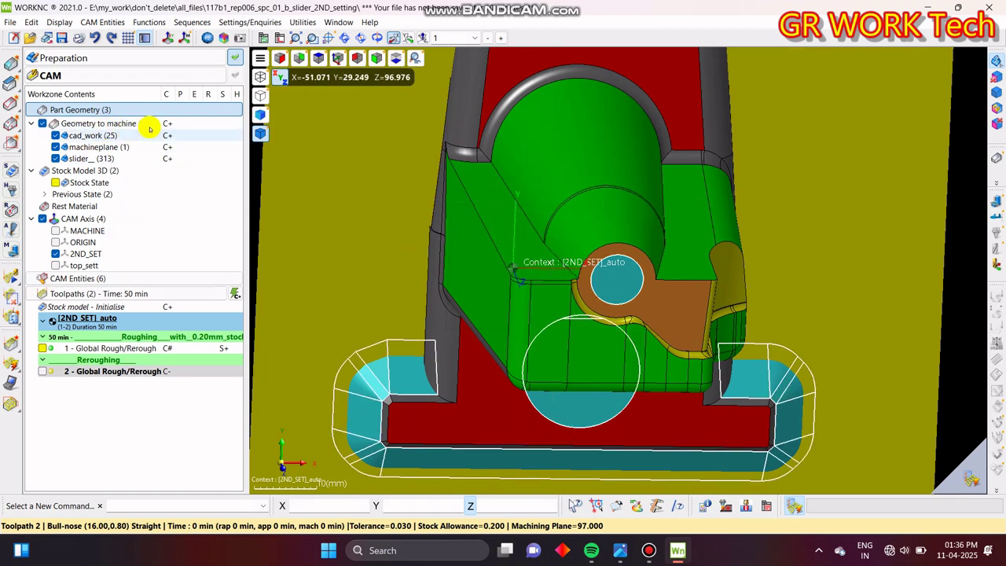
pyautogui.click(160, 108)
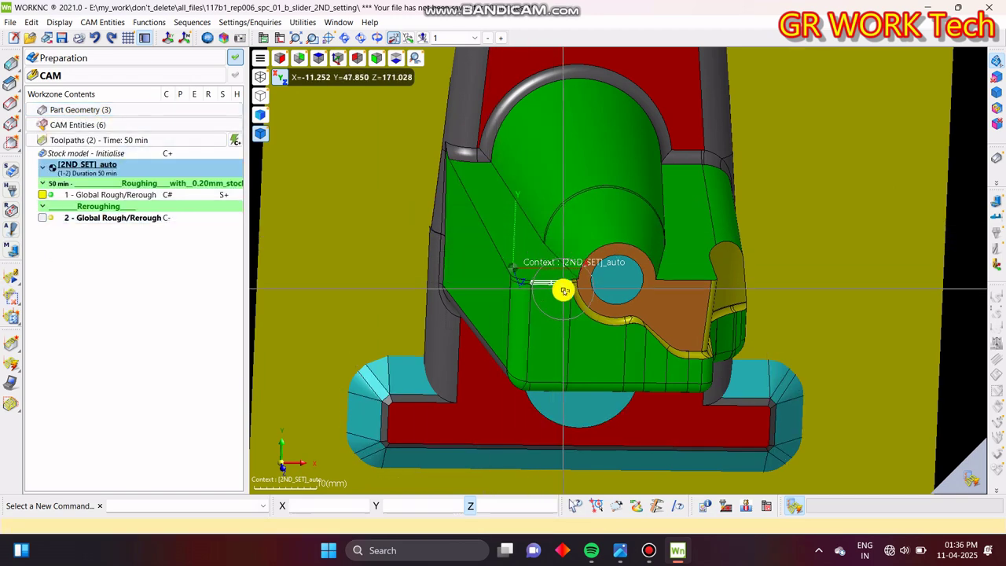
pyautogui.press('z')
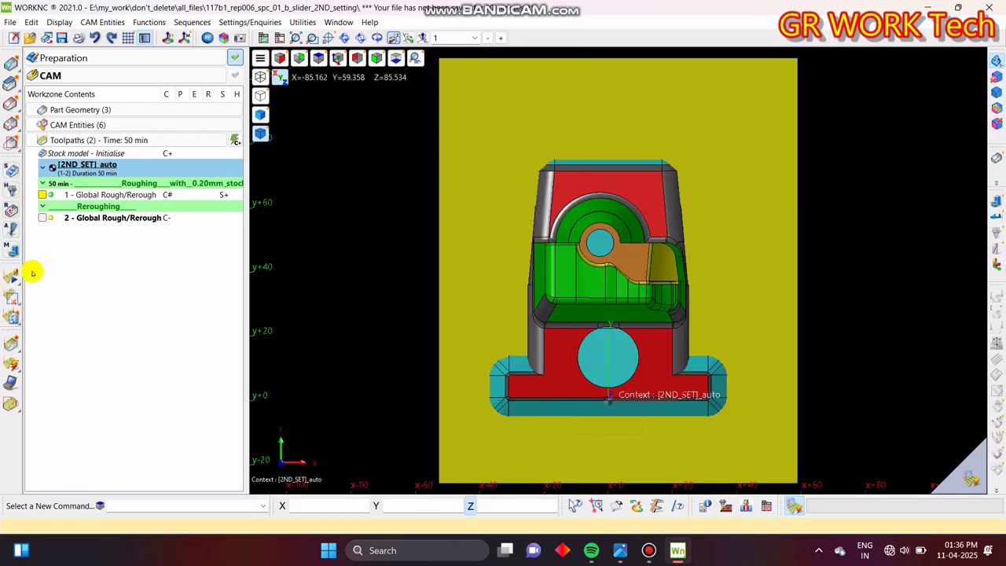
# - Calculate the 16 mm Global Rough/Rerough toolpath and save the workzone
pyautogui.click(99, 217)
pyautogui.rightClick(99, 218)
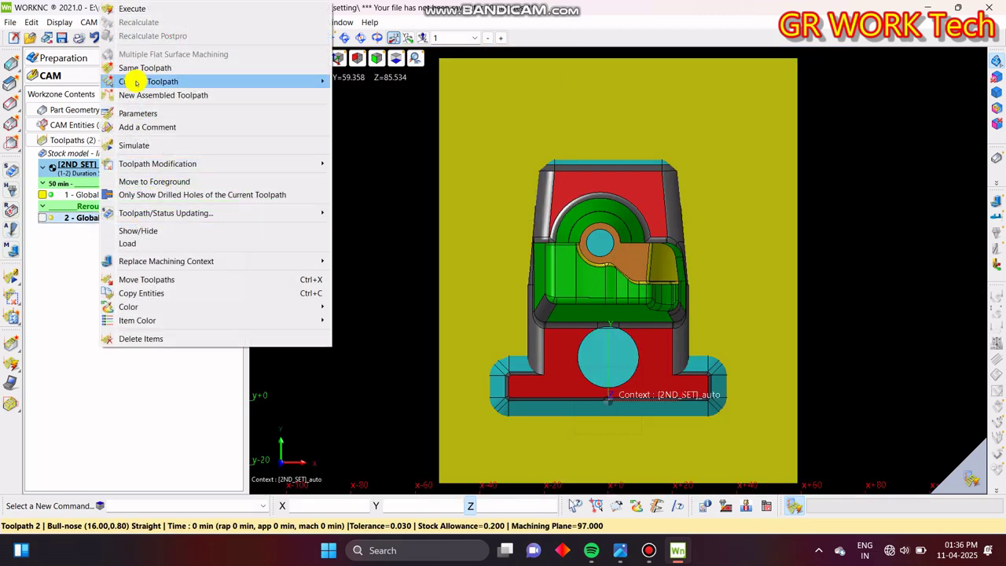
pyautogui.click(142, 9)
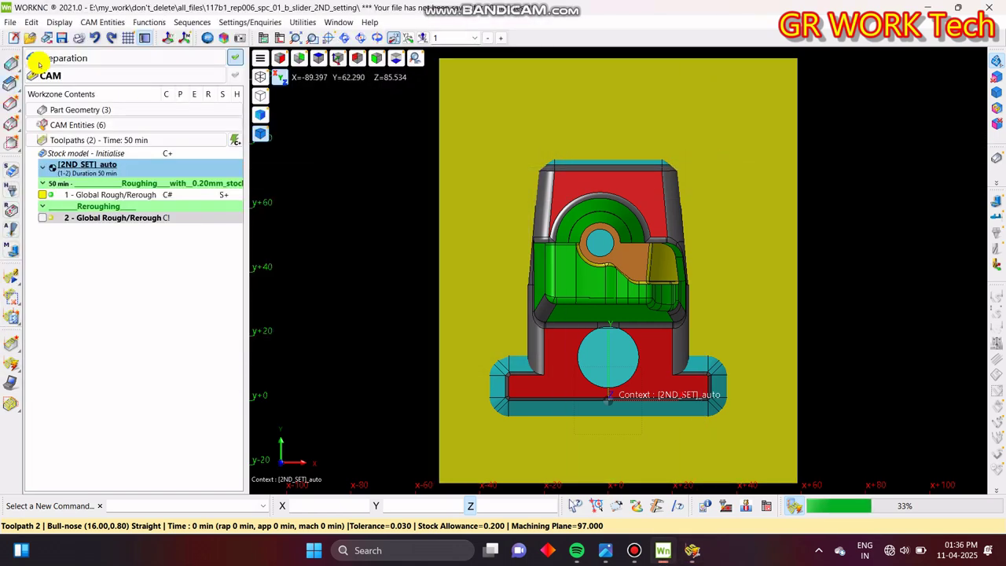
pyautogui.click(62, 37)
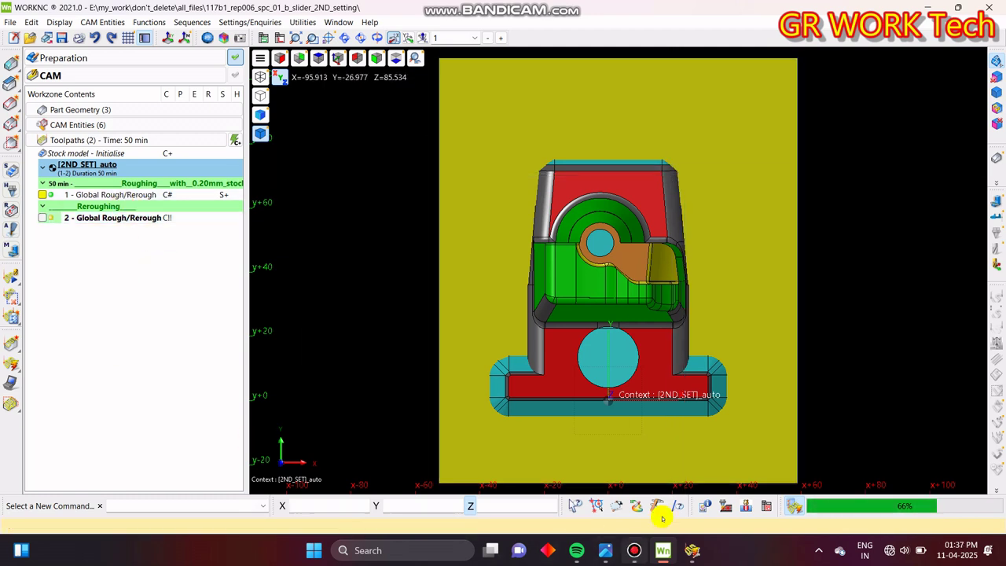
pyautogui.click(690, 552)
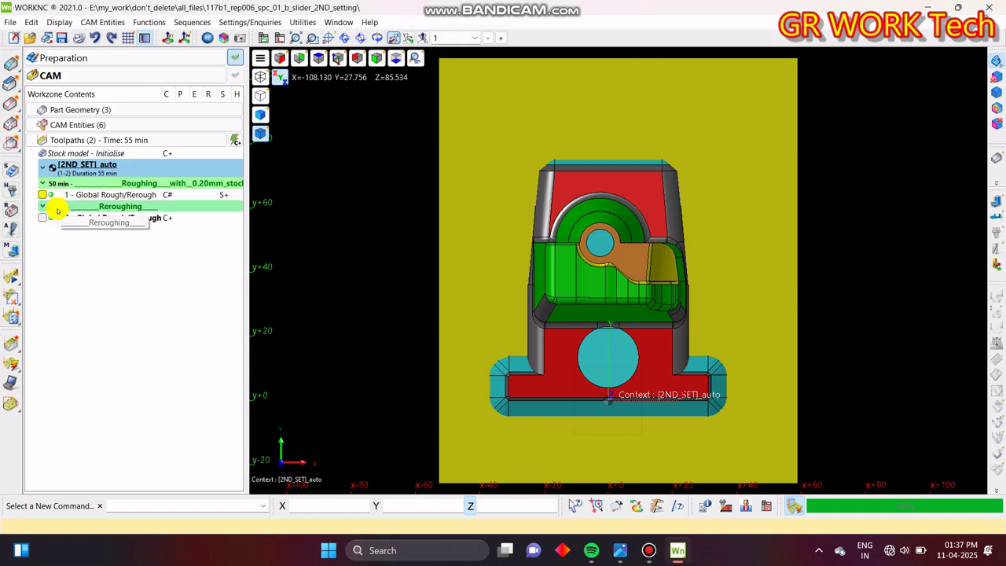
# - Display the calculated rerough toolpath, view it at an angle and widen the workzone list to show the Comment column
pyautogui.click(42, 218)
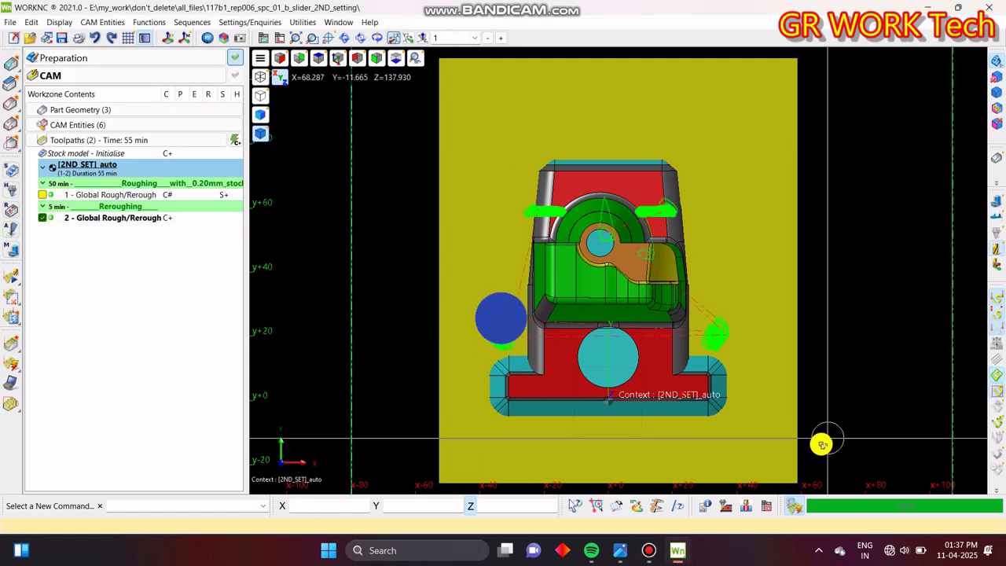
pyautogui.moveTo(653, 371); pyautogui.dragTo(361, 322, button='middle')
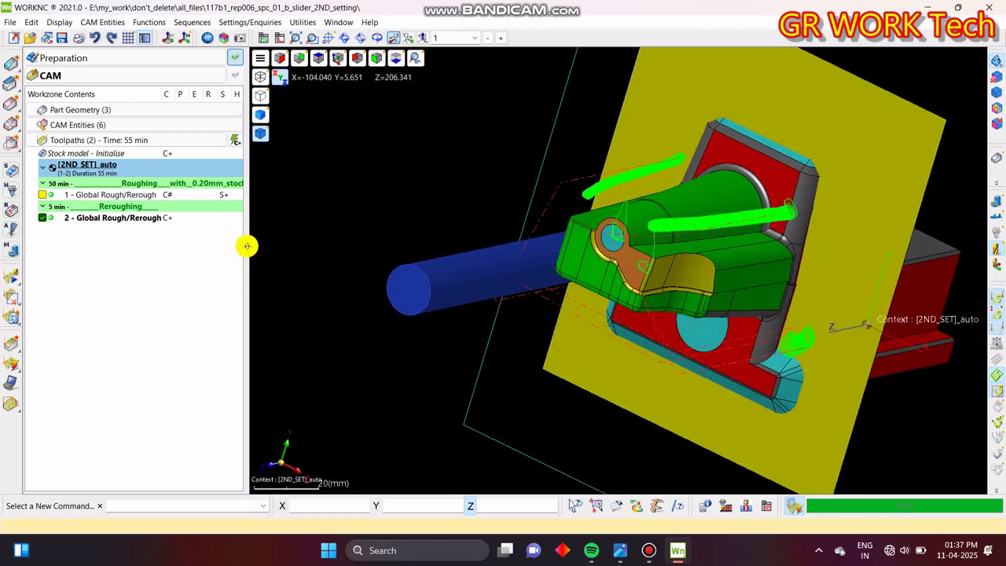
pyautogui.moveTo(248, 245); pyautogui.dragTo(378, 284)
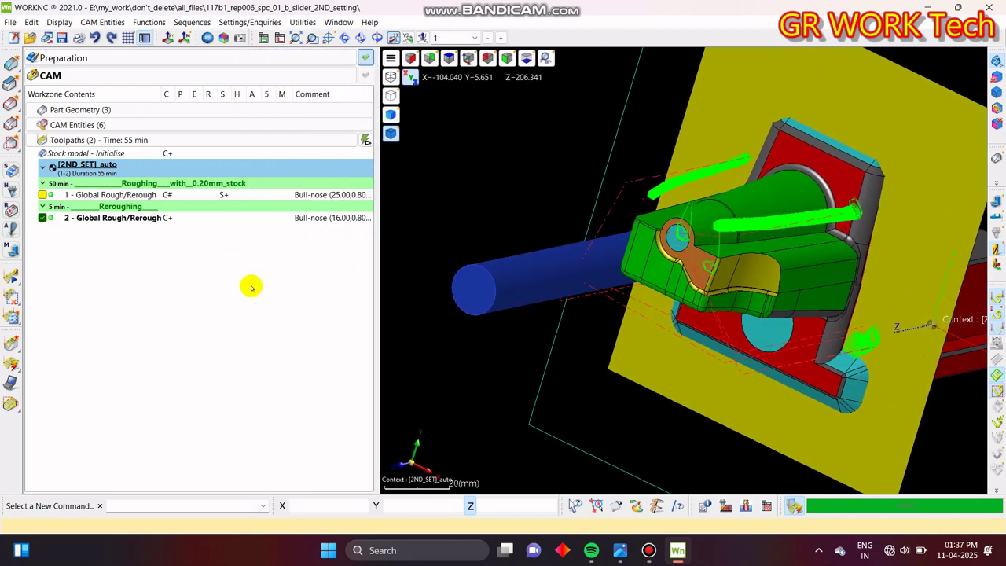
# - Mark the 16 mm rerough toolpath for a stock model update and execute the update
pyautogui.click(167, 220)
pyautogui.rightClick(167, 220)
pyautogui.click(239, 432)
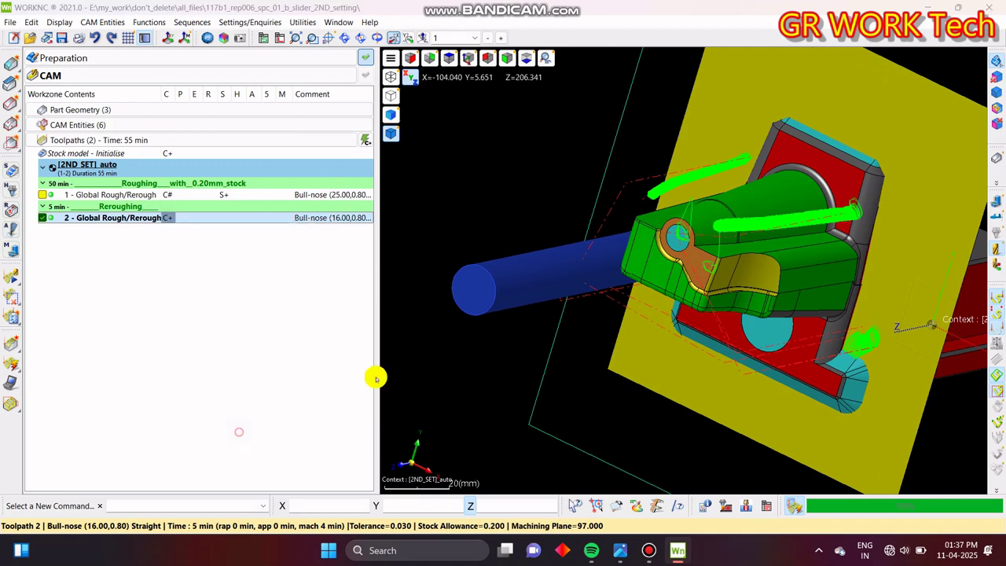
pyautogui.click(544, 298)
pyautogui.moveTo(668, 259); pyautogui.dragTo(692, 309, button='middle')
pyautogui.scroll(-3, 569, 272)
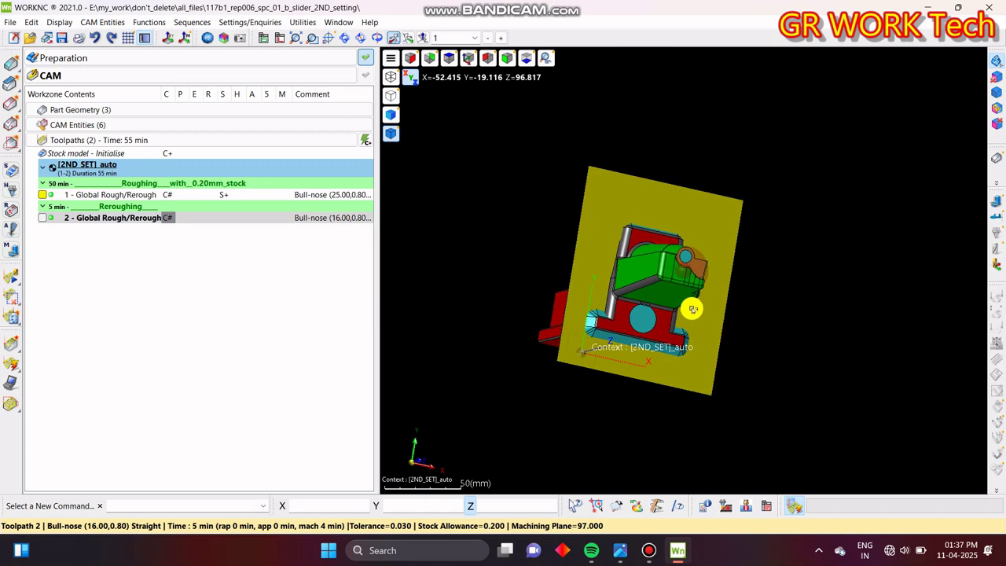
pyautogui.click(109, 217)
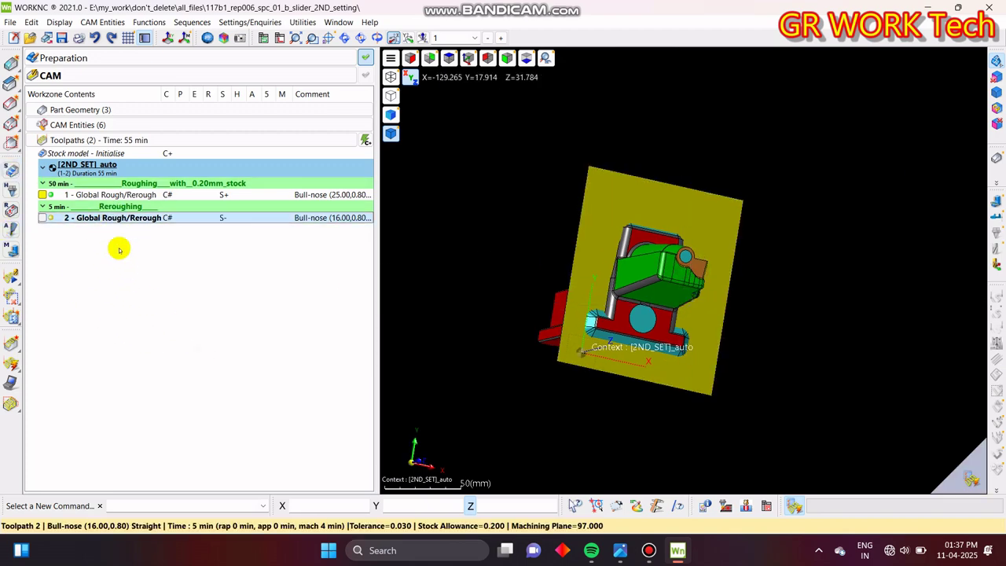
pyautogui.rightClick(111, 217)
pyautogui.click(140, 220)
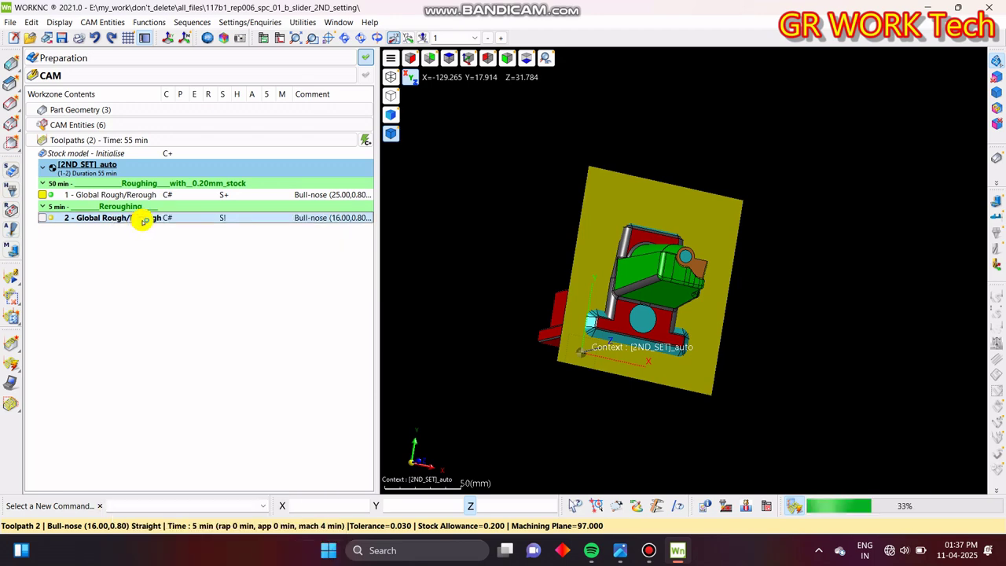
pyautogui.moveTo(144, 220)
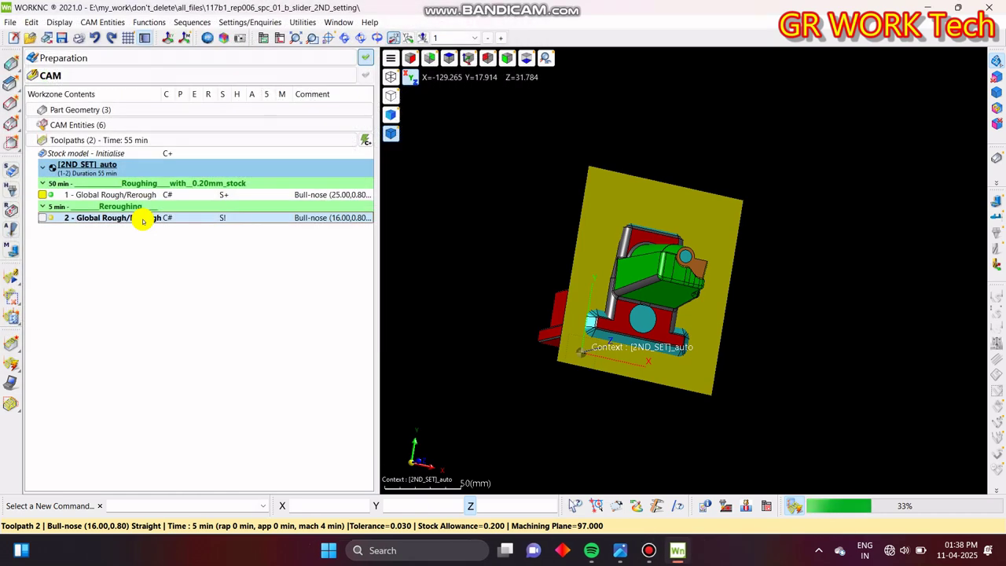
# - Display the 16 mm rerough toolpath, inspect its passes around the slider and hide it again
pyautogui.click(42, 218)
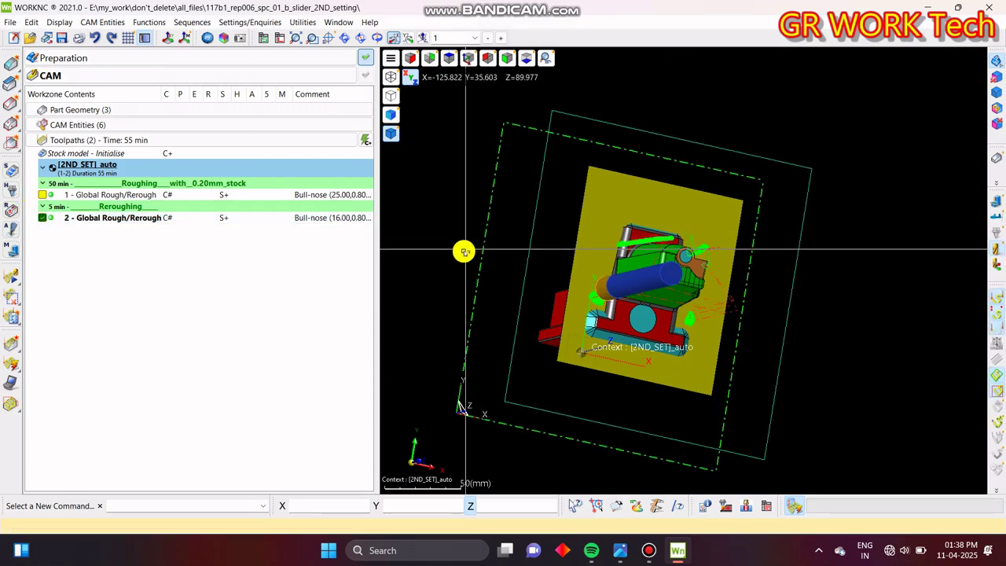
pyautogui.moveTo(465, 252); pyautogui.dragTo(519, 311, button='middle')
pyautogui.scroll(3, 572, 284)
pyautogui.moveTo(610, 263); pyautogui.dragTo(542, 245, button='middle')
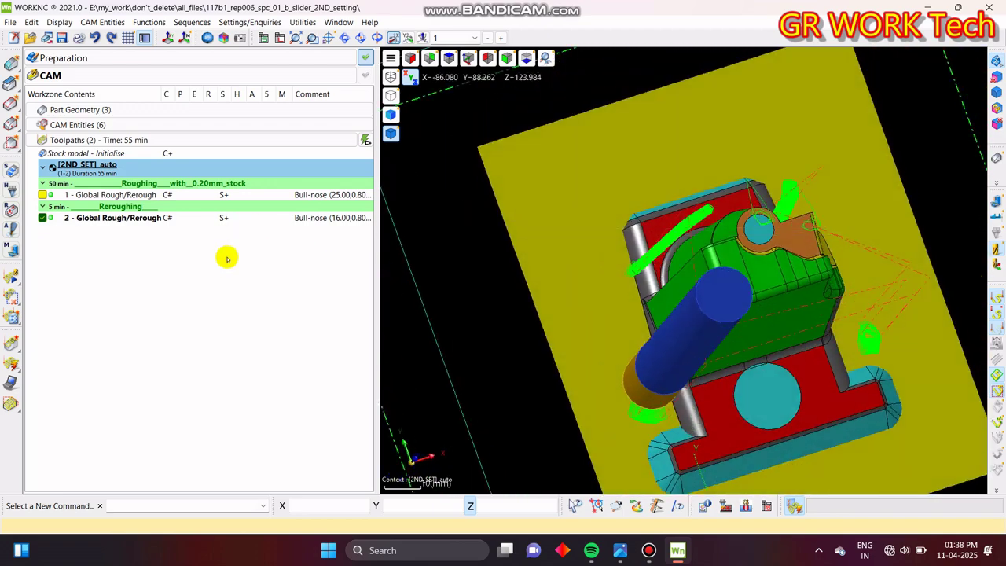
pyautogui.click(42, 217)
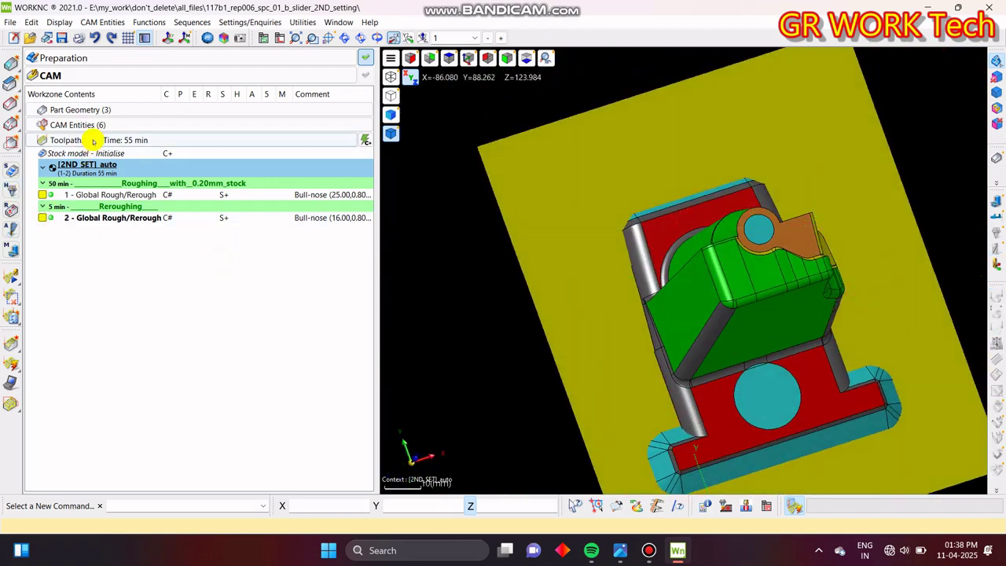
# - Show the updated Stock State and examine the stock remaining around the slider after reroughing
pyautogui.doubleClick(110, 110)
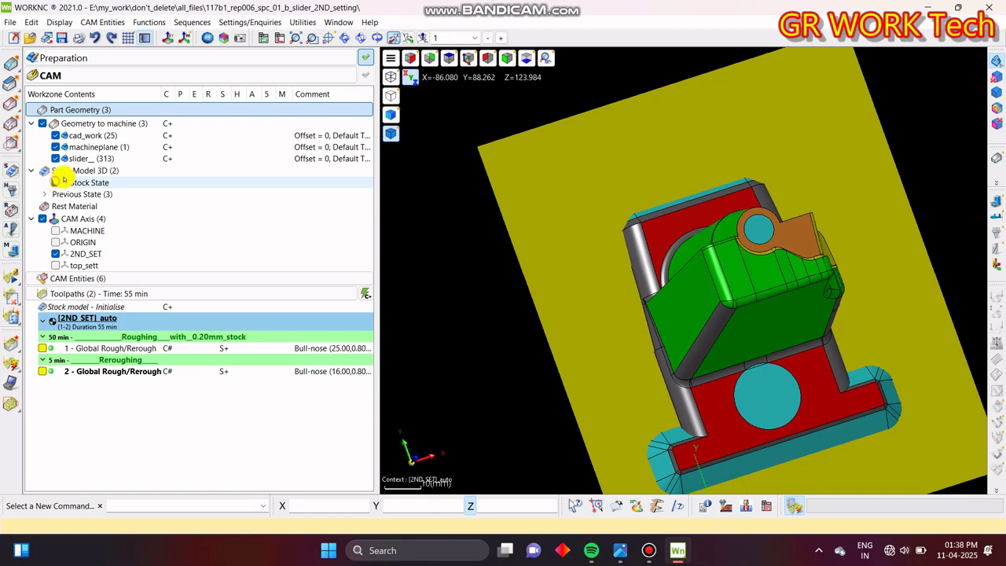
pyautogui.click(55, 183)
pyautogui.scroll(6, 651, 242)
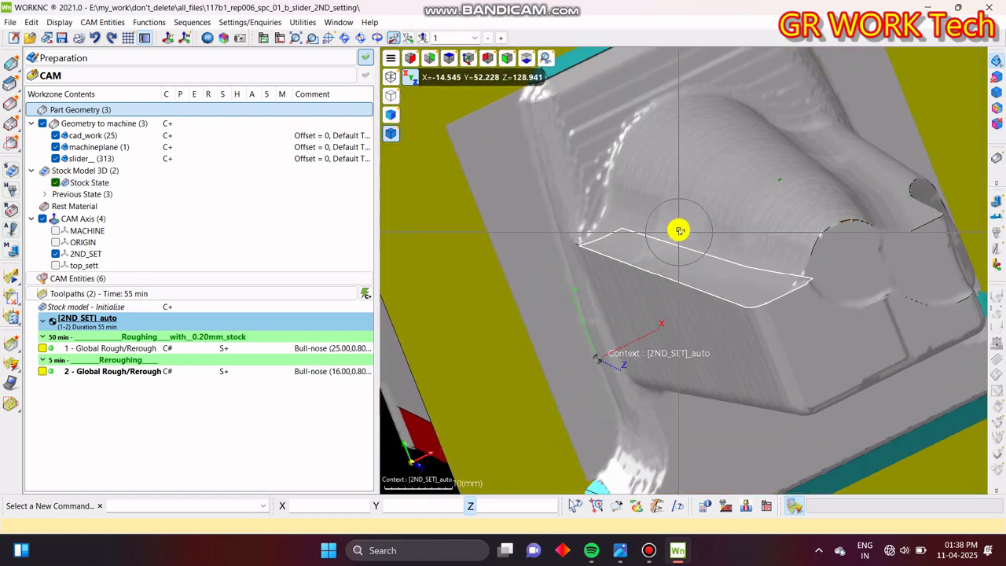
pyautogui.scroll(2, 679, 232)
pyautogui.moveTo(678, 267)
pyautogui.mouseDown(button='middle')
pyautogui.moveTo(682, 258)
pyautogui.moveTo(662, 258)
pyautogui.moveTo(679, 271)
pyautogui.mouseUp(button='middle')
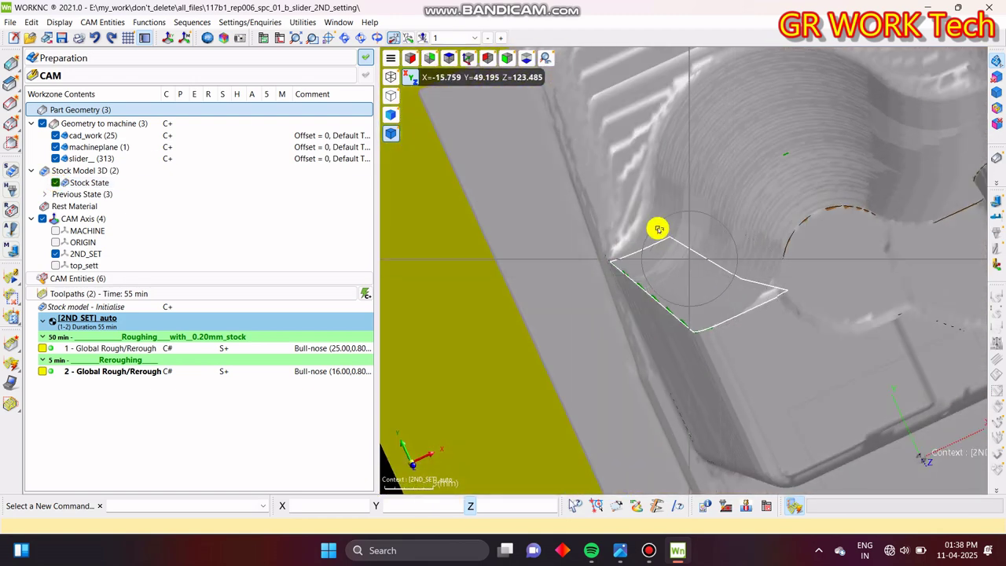
pyautogui.scroll(-5, 687, 224)
pyautogui.moveTo(686, 225); pyautogui.dragTo(780, 231, button='middle')
pyautogui.moveTo(731, 290); pyautogui.dragTo(746, 191, button='middle')
pyautogui.scroll(-4, 685, 287)
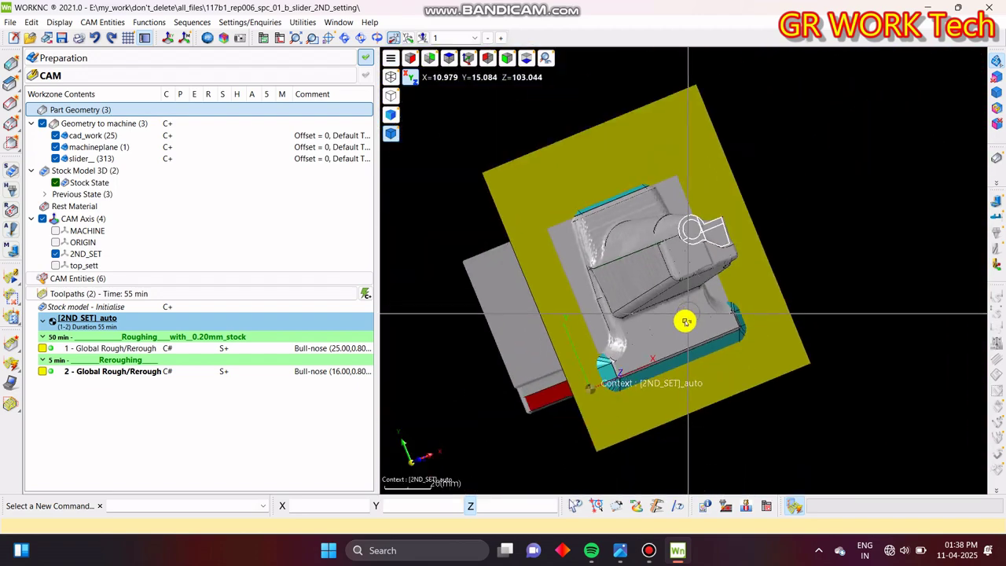
pyautogui.moveTo(685, 321); pyautogui.dragTo(703, 309, button='middle')
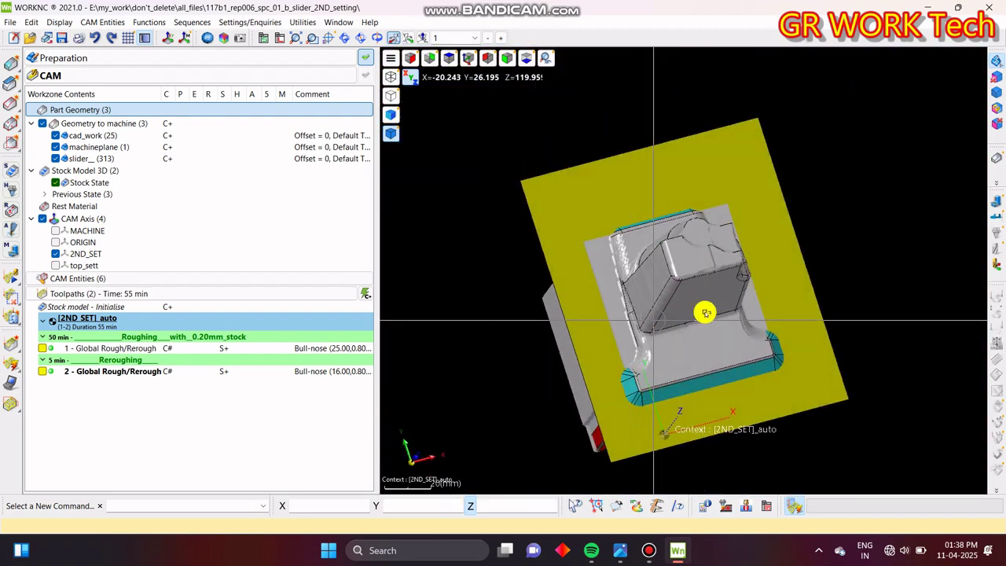
# - Hide the Stock State, examine the slider's green core faces up close and collapse the part geometry contents
pyautogui.click(54, 181)
pyautogui.scroll(3, 797, 364)
pyautogui.scroll(4, 653, 238)
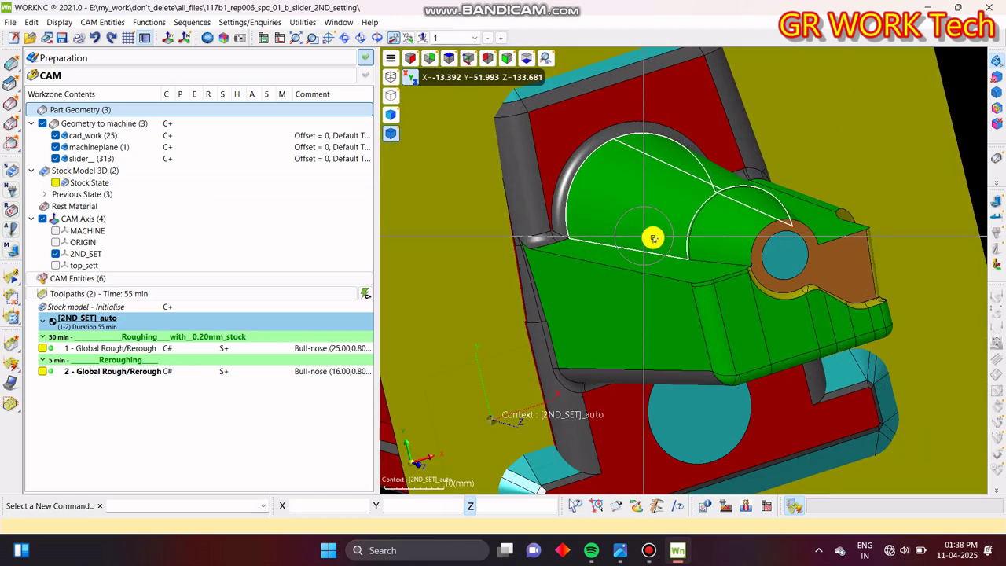
pyautogui.scroll(5, 653, 238)
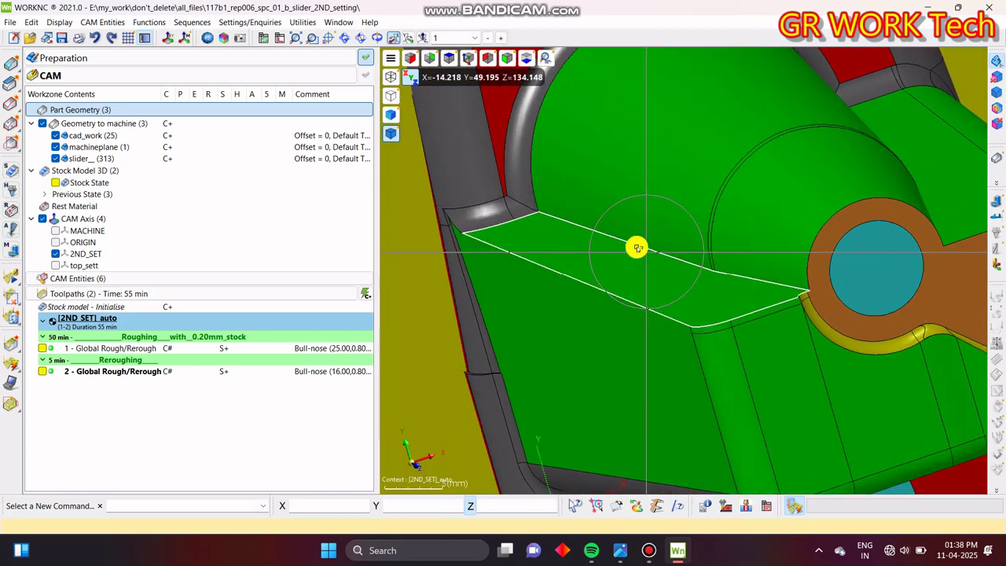
pyautogui.scroll(-5, 623, 242)
pyautogui.moveTo(681, 267)
pyautogui.mouseDown(button='middle')
pyautogui.moveTo(672, 297)
pyautogui.moveTo(687, 328)
pyautogui.mouseUp(button='middle')
pyautogui.doubleClick(275, 109)
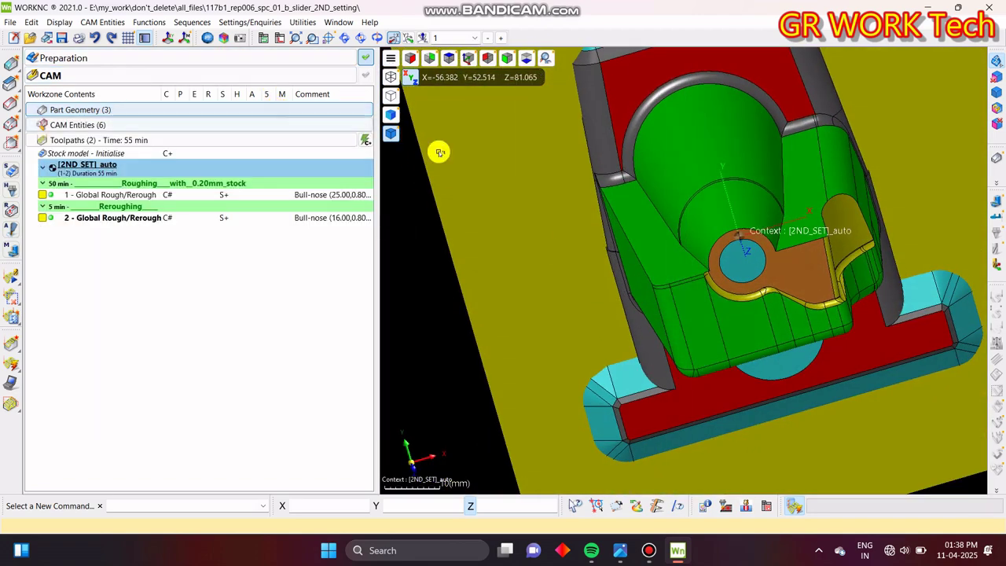
# - Copy the Reroughing heading and insert the copy after toolpath 2 at the end of the toolpath list
pyautogui.moveTo(792, 330); pyautogui.dragTo(795, 348, button='middle')
pyautogui.press('z')
pyautogui.scroll(-4, 756, 331)
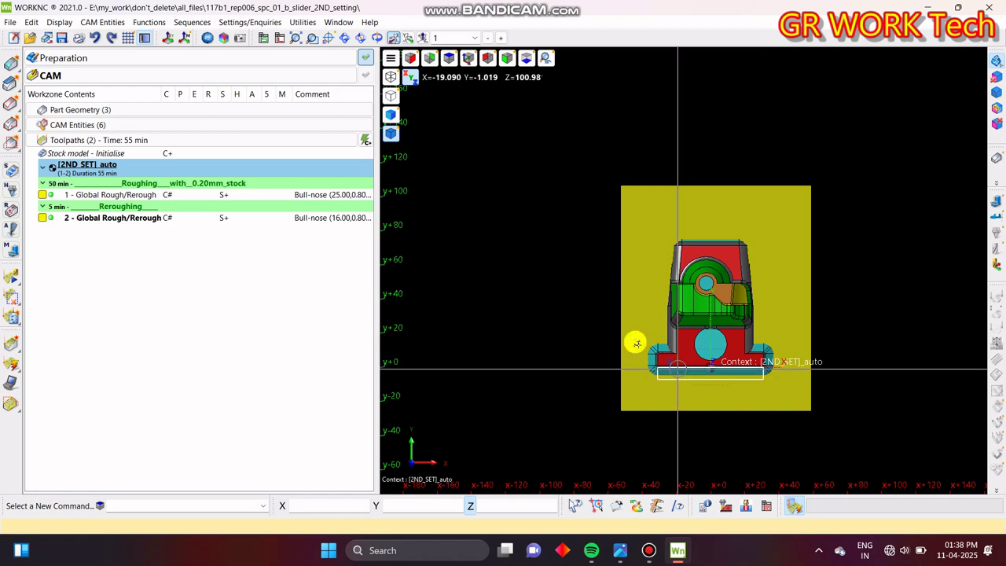
pyautogui.moveTo(635, 341); pyautogui.dragTo(584, 312, button='middle')
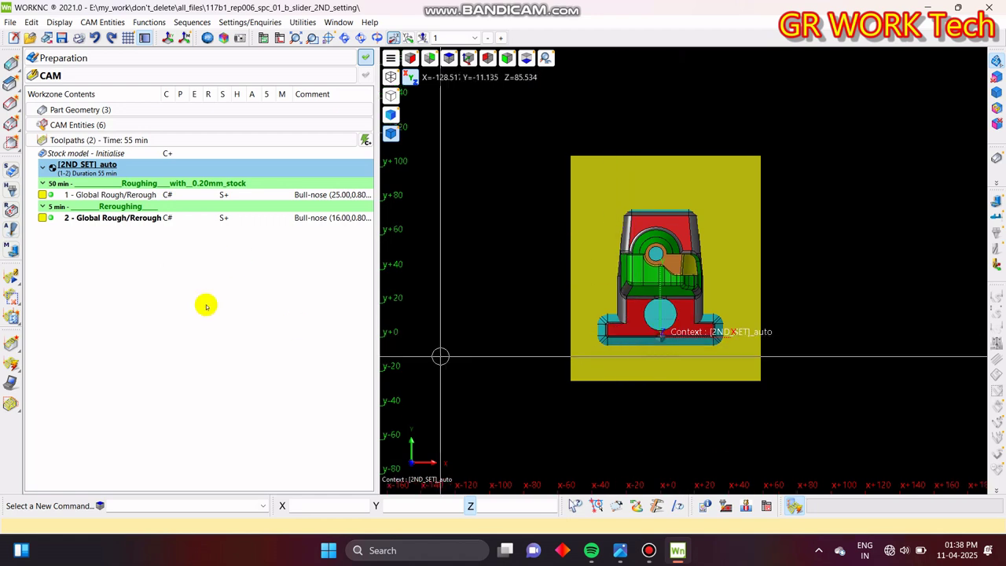
pyautogui.rightClick(145, 209)
pyautogui.click(209, 325)
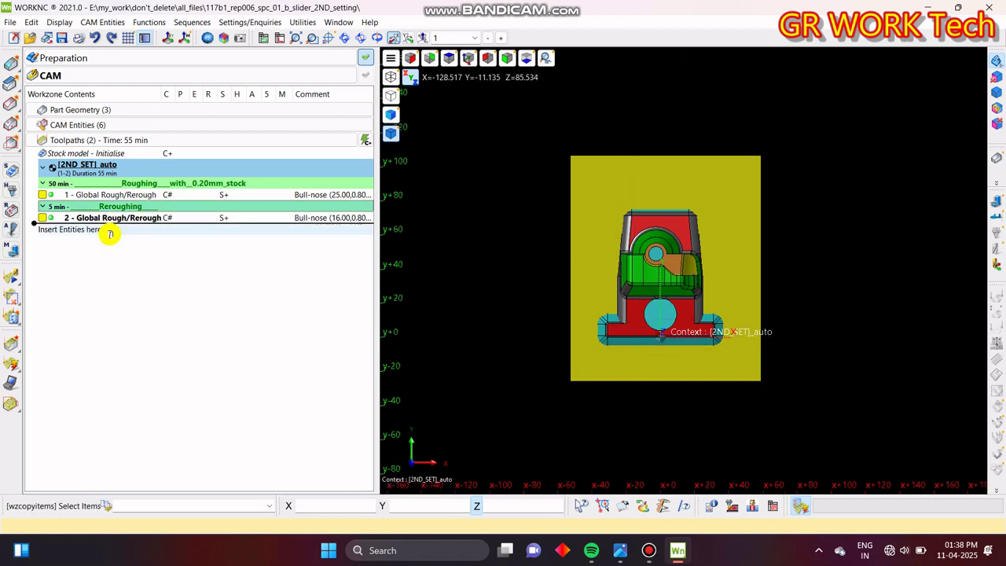
pyautogui.click(105, 229)
pyautogui.click(599, 292)
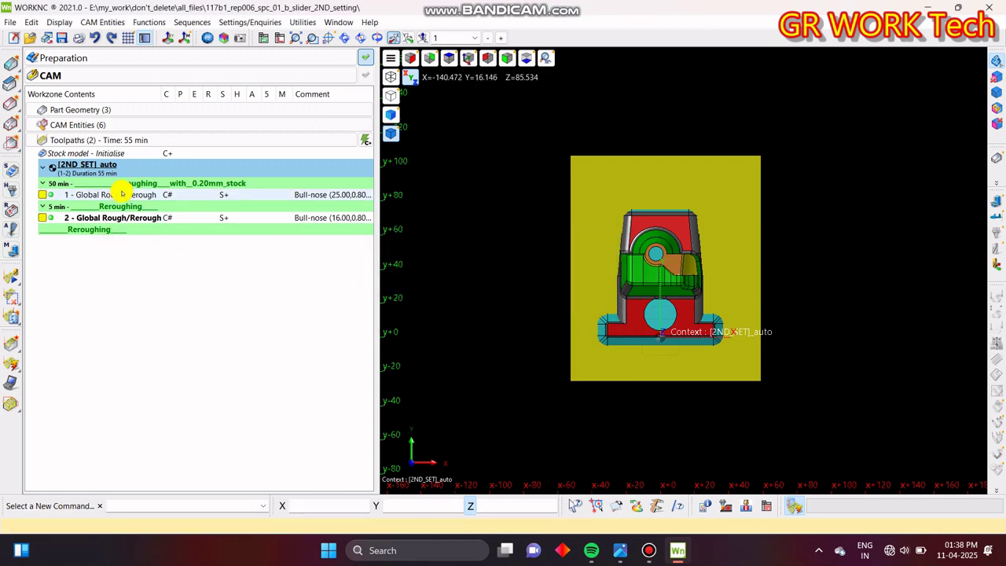
# - Create a Global Rough/Rerough toolpath from toolpath 2's settings, using the 8R1_40 bull-nose cutter from the Roughing_Small_Nose_Cutters_P20 folder
pyautogui.click(113, 220)
pyautogui.rightClick(112, 219)
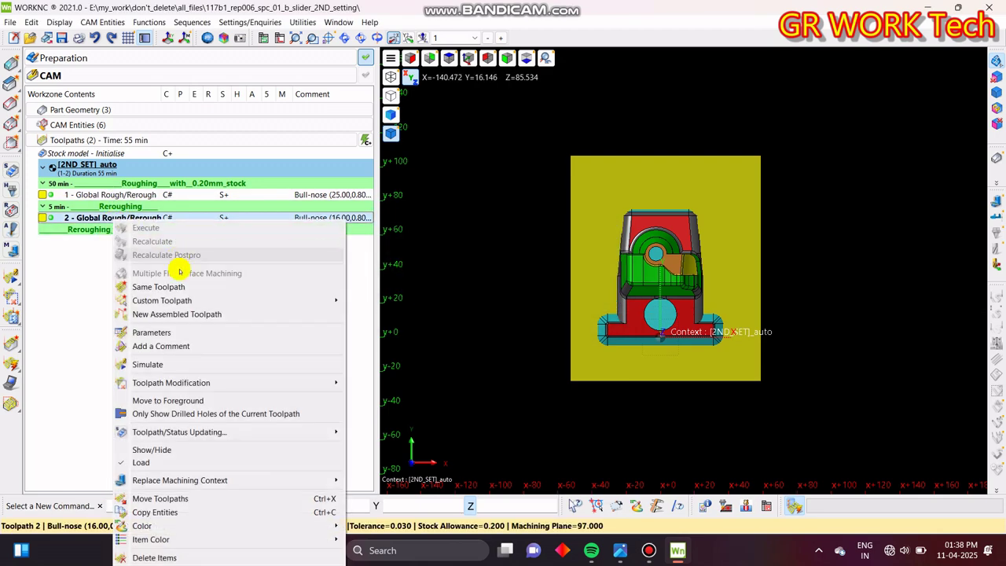
pyautogui.click(169, 284)
pyautogui.doubleClick(366, 217)
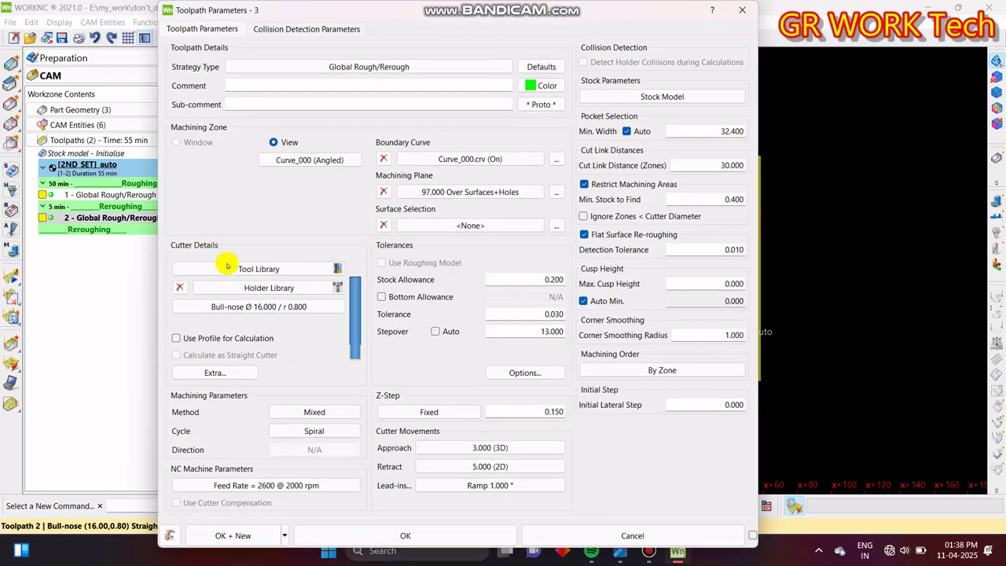
pyautogui.click(240, 268)
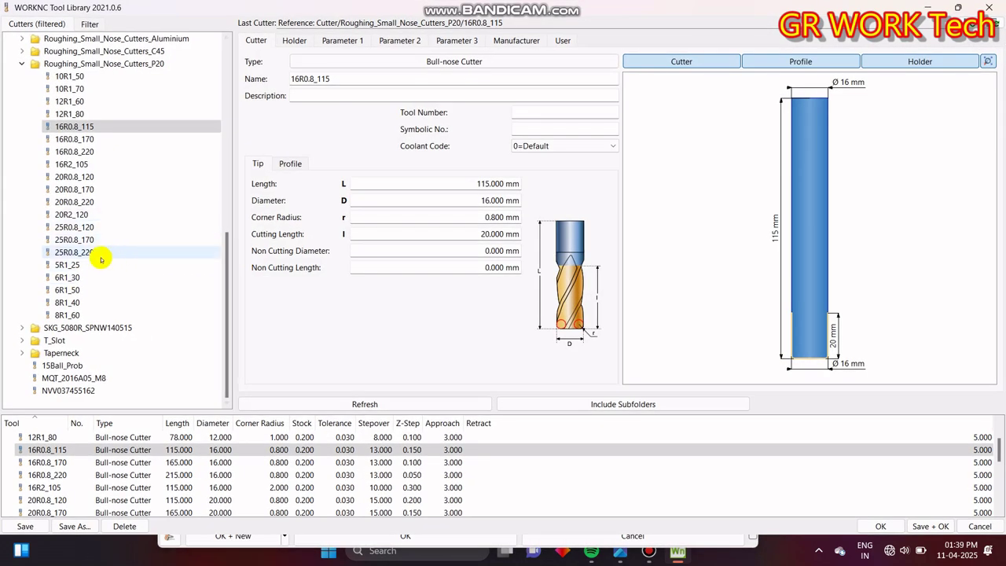
pyautogui.click(79, 303)
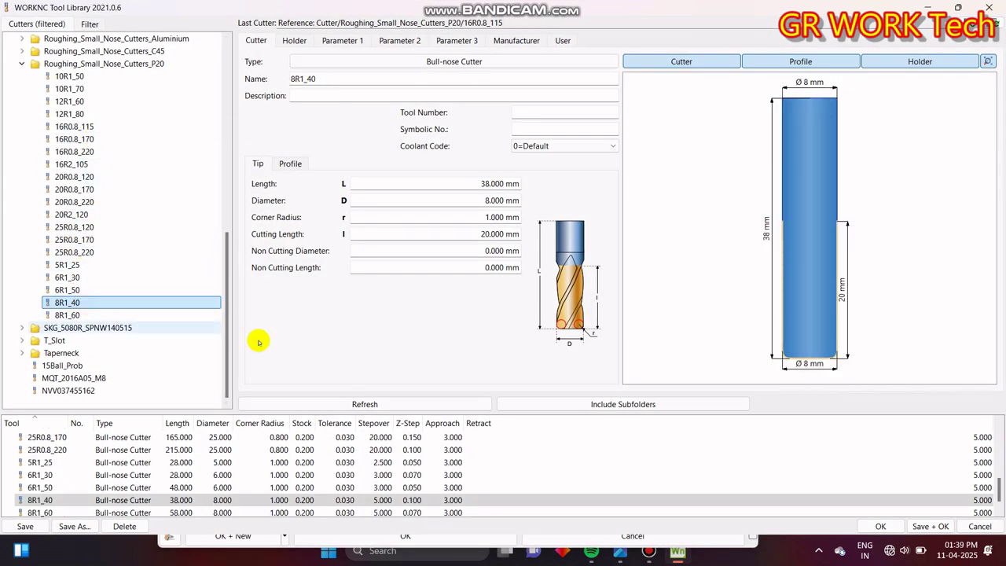
pyautogui.click(884, 526)
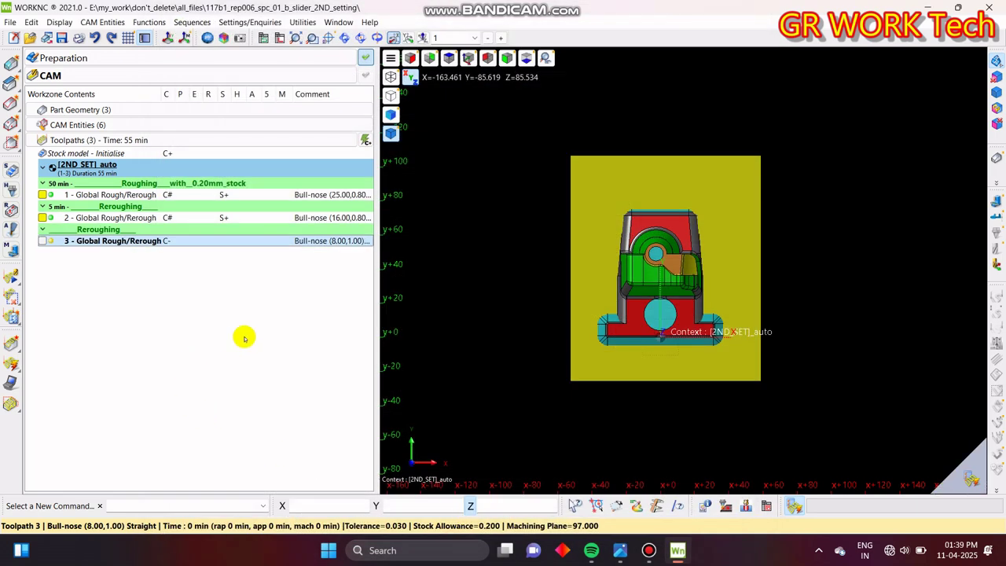
# - Execute the calculation of the 8 mm rerough toolpath and check on its progress
pyautogui.click(953, 486)
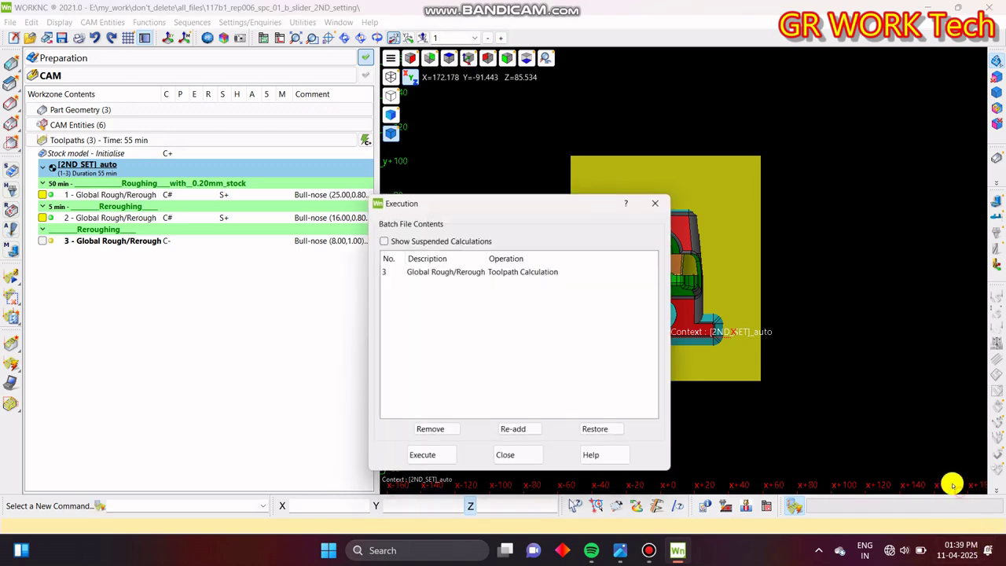
pyautogui.click(417, 458)
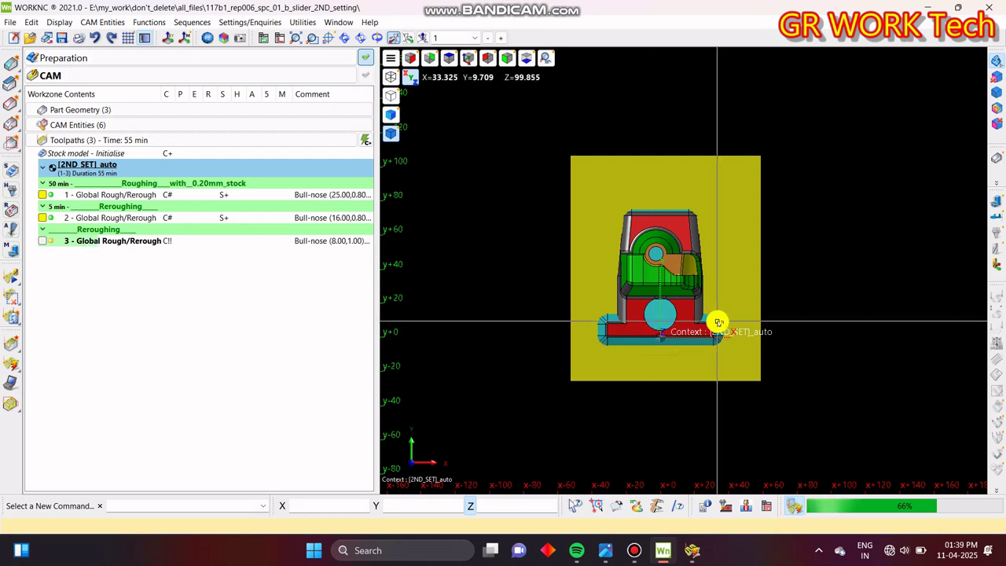
pyautogui.moveTo(718, 321); pyautogui.dragTo(786, 303, button='middle')
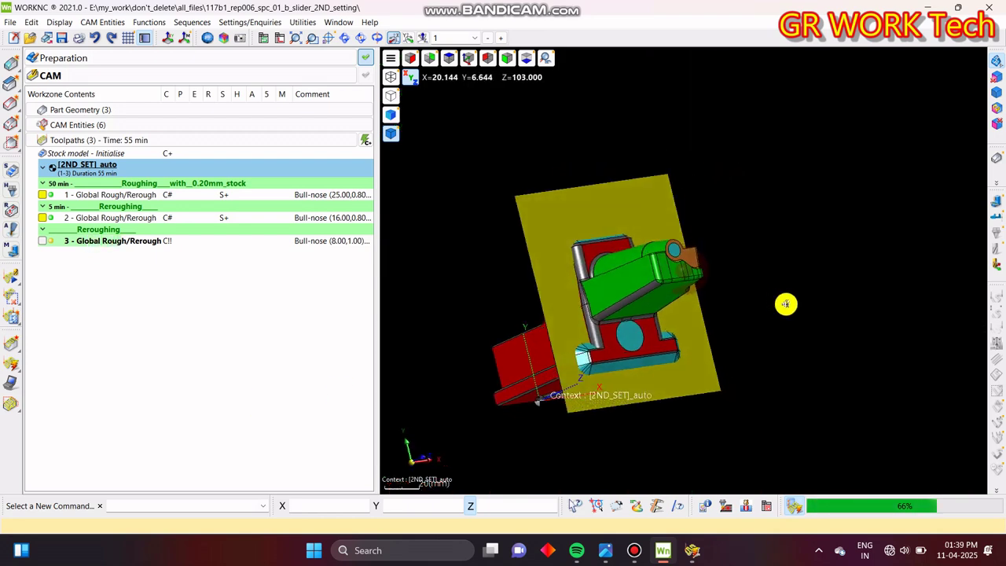
pyautogui.click(691, 552)
pyautogui.click(693, 550)
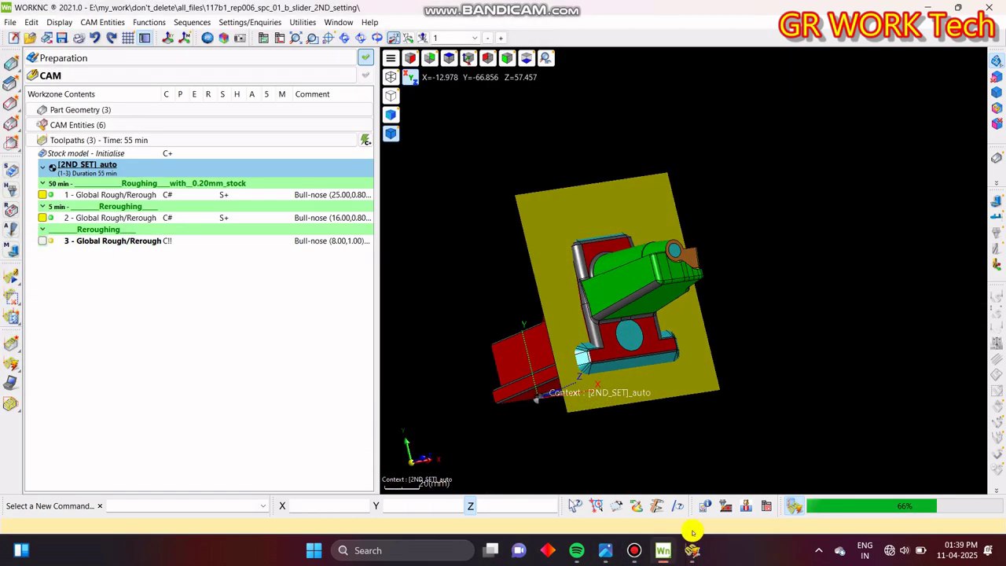
# - Examine the slider's back, holes and core side from several angles, ending with the view along Z
pyautogui.moveTo(631, 355); pyautogui.dragTo(611, 209, button='middle')
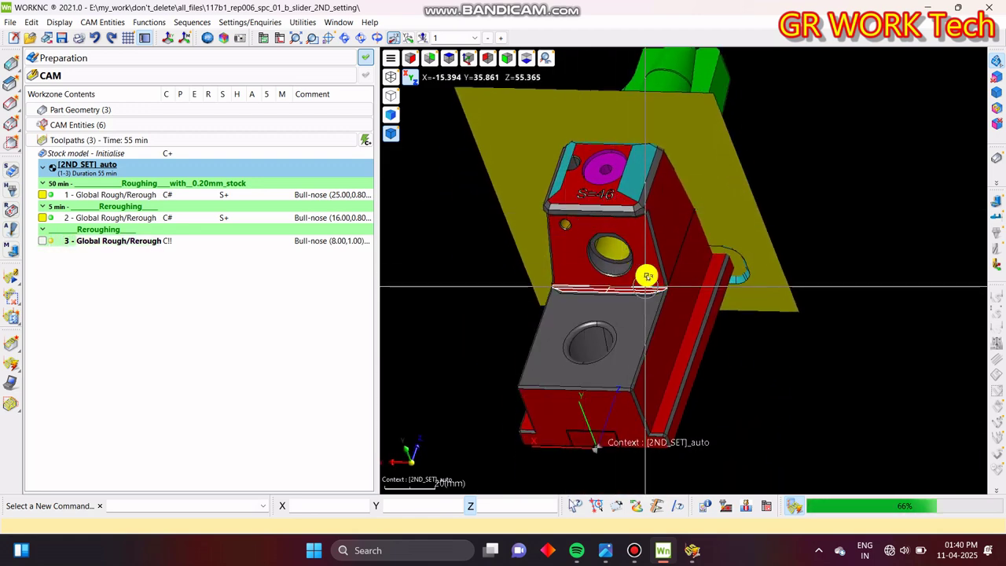
pyautogui.scroll(3, 646, 275)
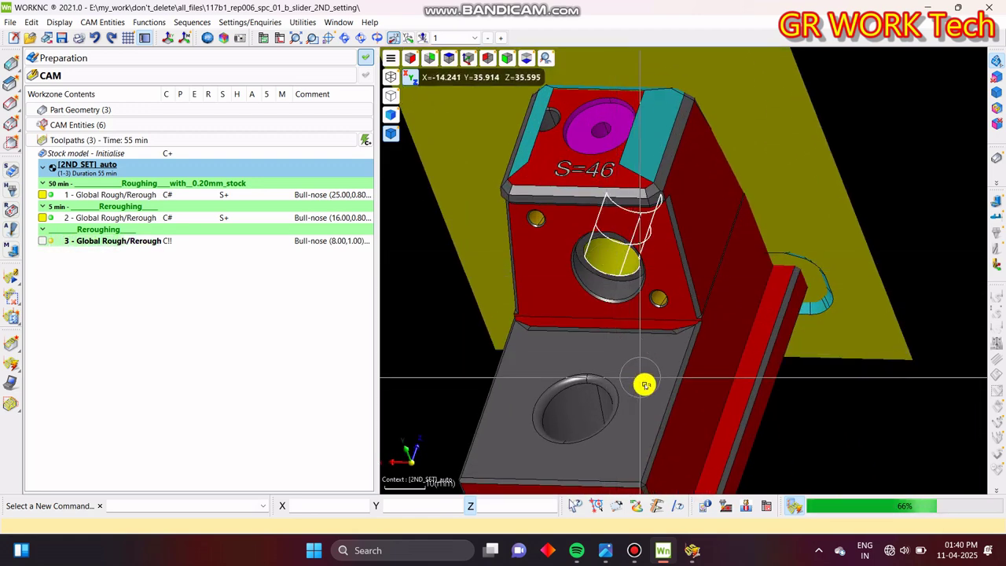
pyautogui.scroll(-3, 644, 384)
pyautogui.moveTo(645, 377); pyautogui.dragTo(804, 314, button='middle')
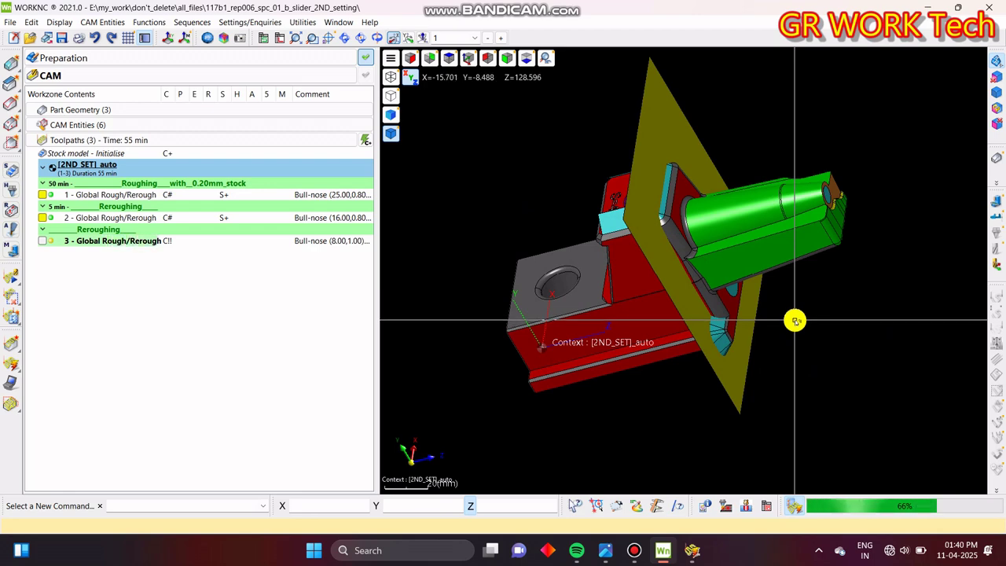
pyautogui.moveTo(742, 301); pyautogui.dragTo(654, 410, button='middle')
pyautogui.press('z')
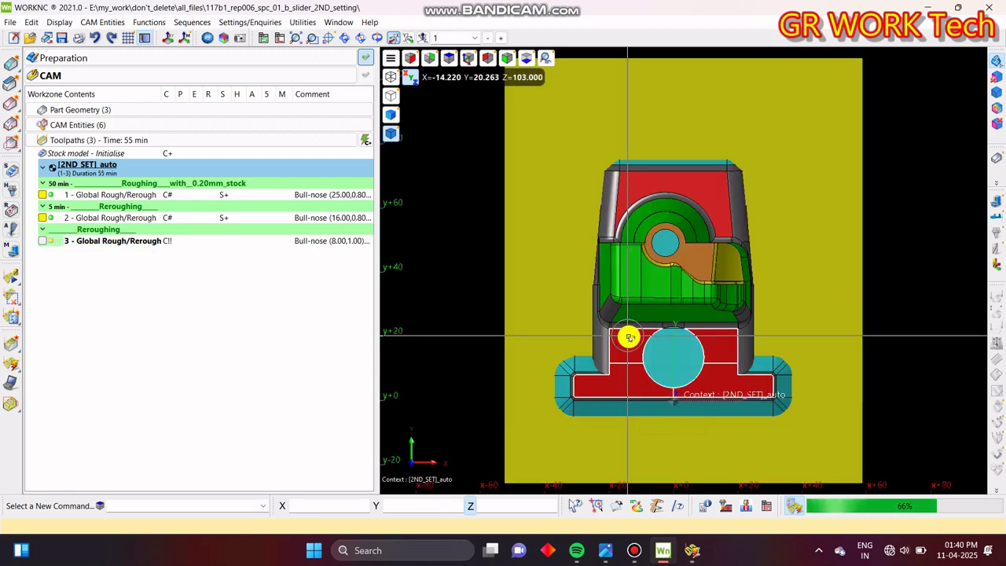
pyautogui.scroll(-3, 628, 338)
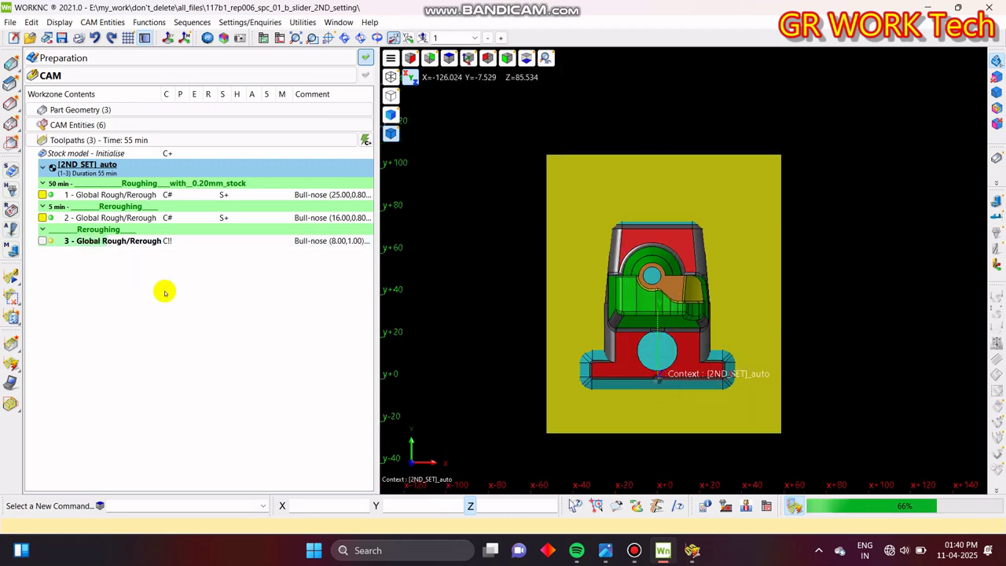
pyautogui.click(657, 507)
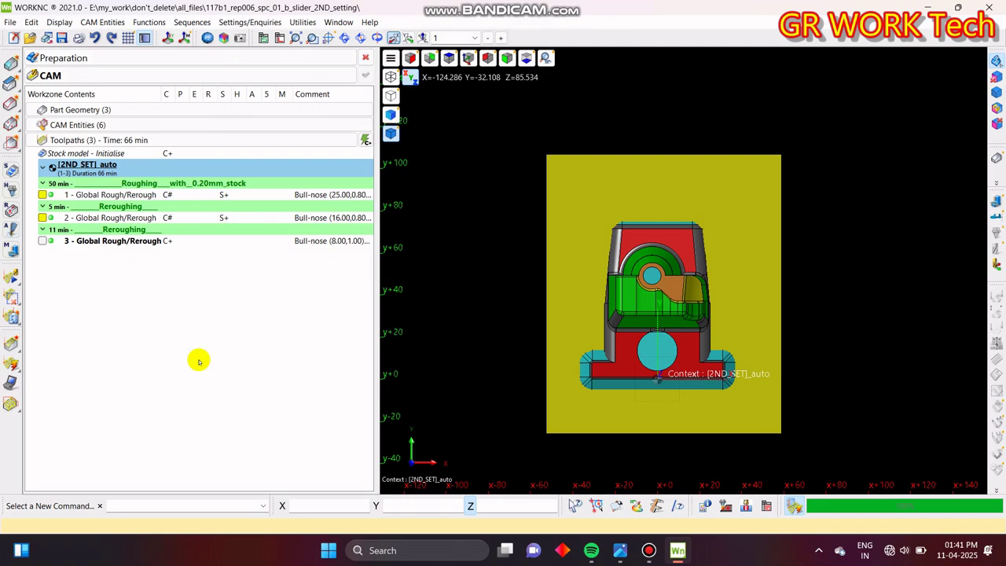
# - Display the 8 mm rerough toolpath and inspect its passes around the slider's core and base corners
pyautogui.click(43, 241)
pyautogui.moveTo(557, 333); pyautogui.dragTo(704, 440, button='middle')
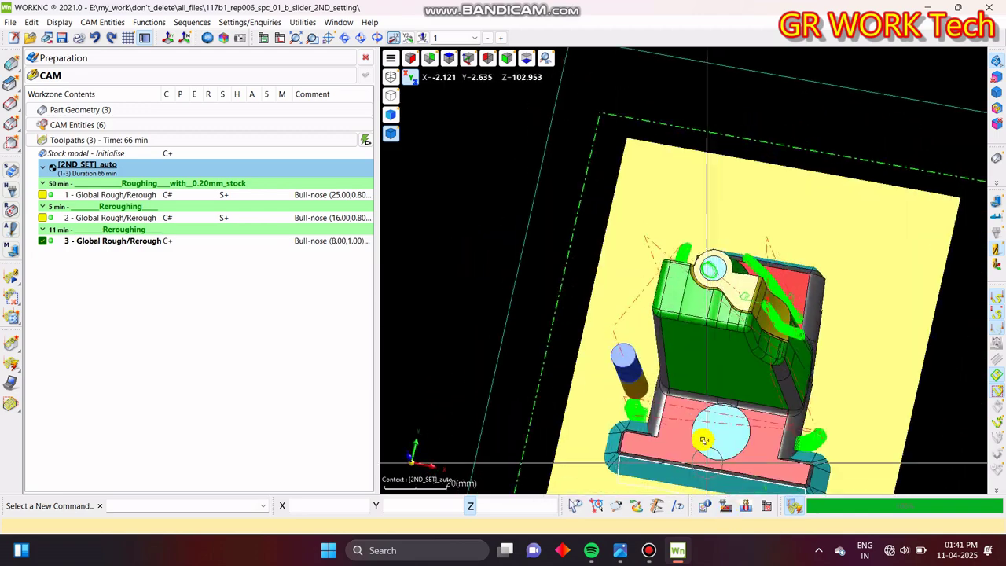
pyautogui.scroll(3, 738, 417)
pyautogui.scroll(-5, 777, 364)
pyautogui.scroll(7, 696, 292)
pyautogui.scroll(-8, 728, 366)
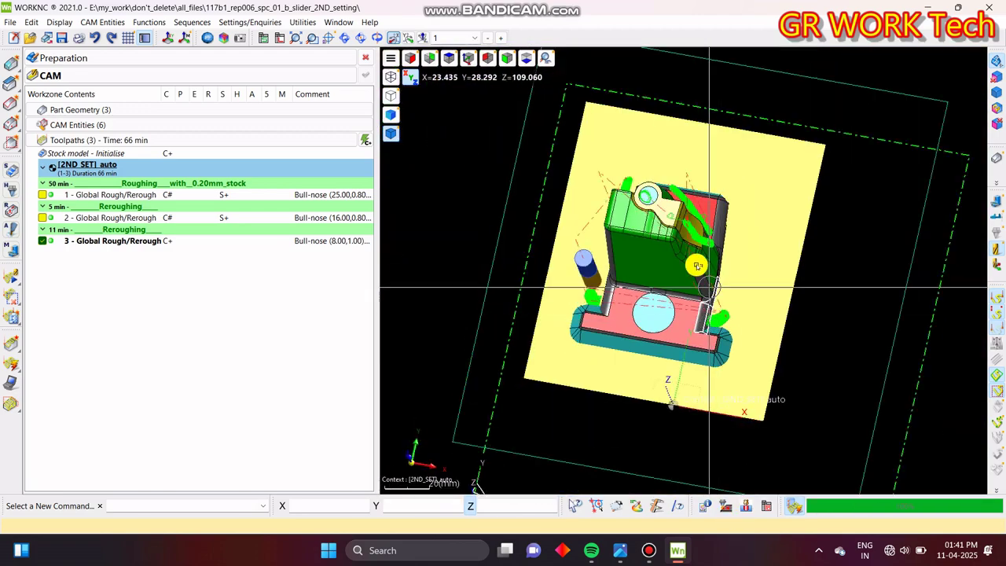
pyautogui.moveTo(697, 265)
pyautogui.mouseDown(button='middle')
pyautogui.moveTo(680, 180)
pyautogui.moveTo(690, 309)
pyautogui.moveTo(687, 250)
pyautogui.mouseUp(button='middle')
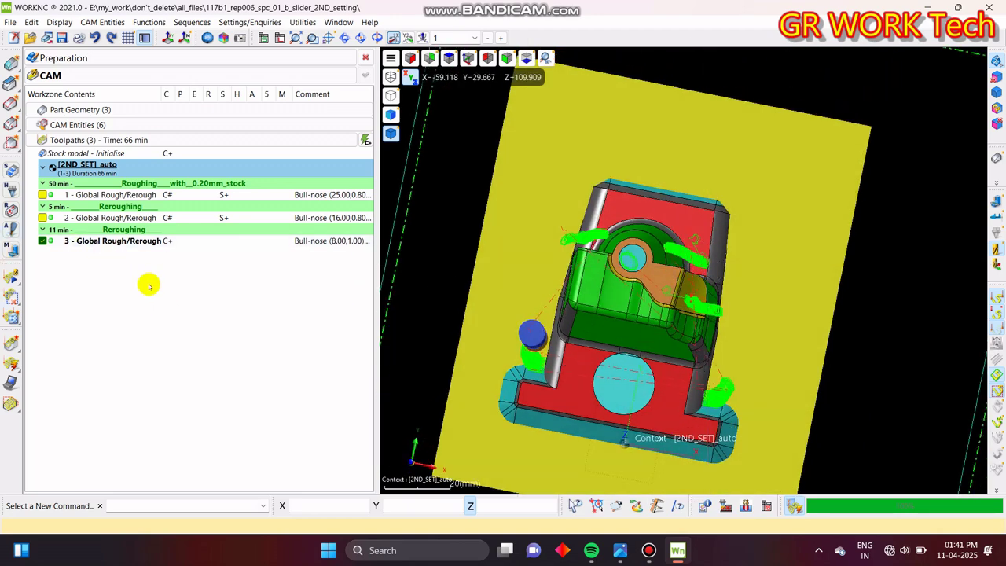
pyautogui.moveTo(728, 385); pyautogui.dragTo(724, 351, button='middle')
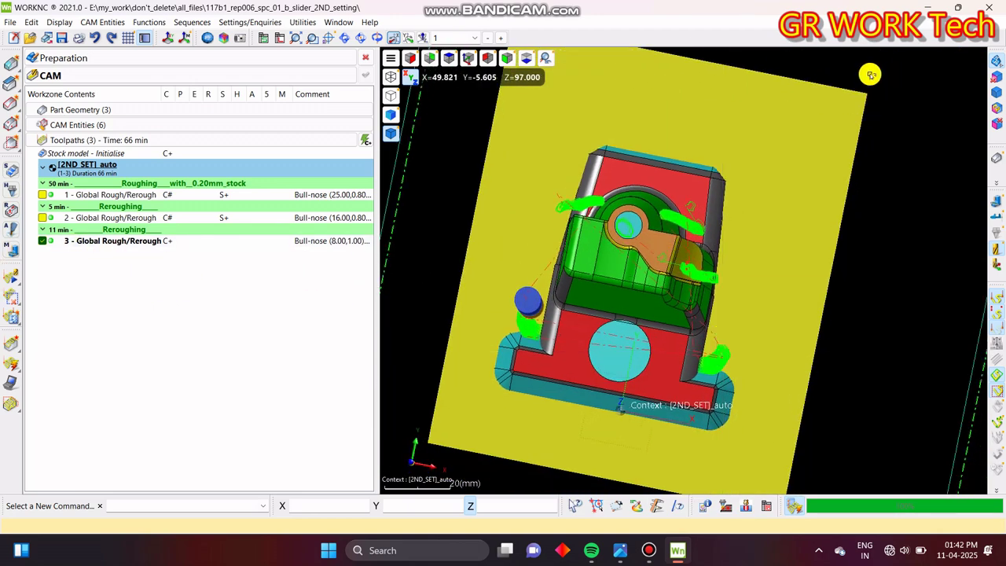
pyautogui.moveTo(586, 346); pyautogui.dragTo(619, 331, button='middle')
pyautogui.moveTo(527, 342); pyautogui.dragTo(422, 254, button='middle')
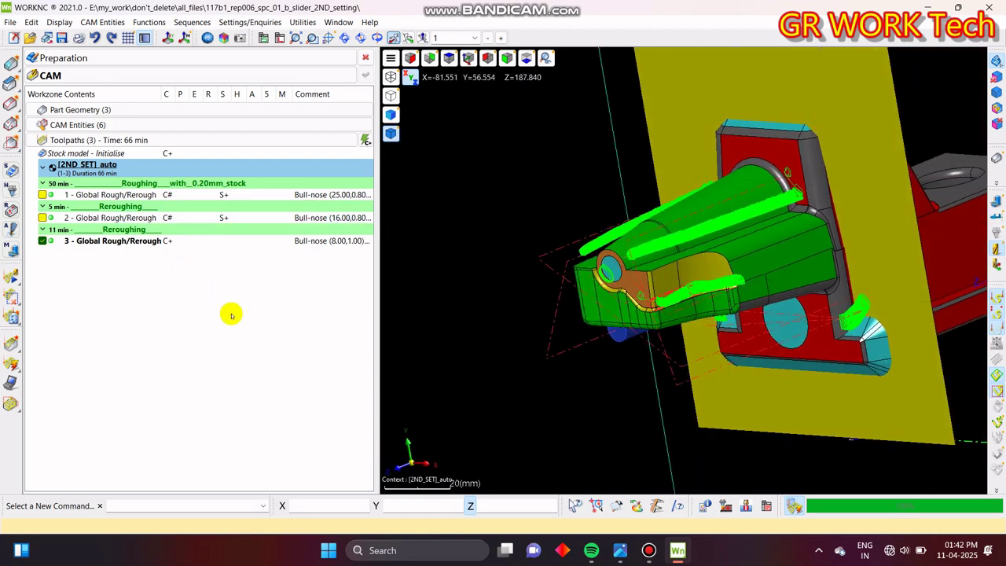
# - Lock toolpath 3, the Bull-nose (8.00,1.00) reroughing, against recalculation
pyautogui.click(165, 240)
pyautogui.rightClick(167, 242)
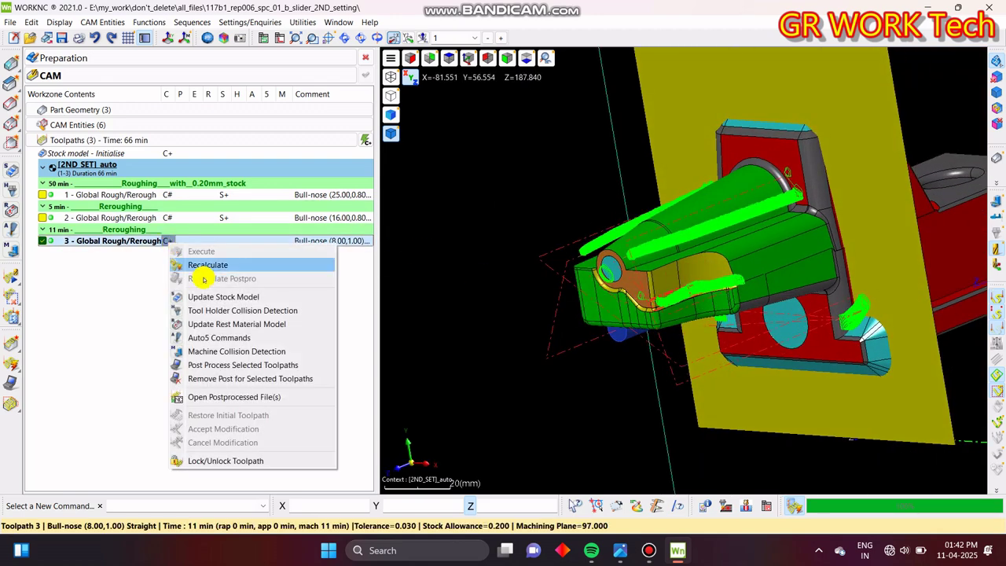
pyautogui.click(228, 460)
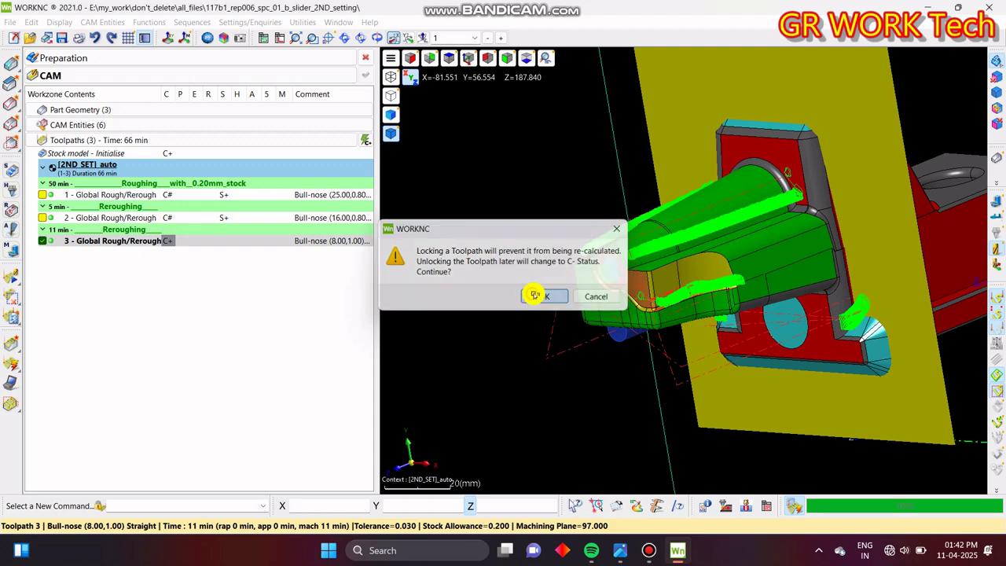
pyautogui.click(535, 293)
# - Set up holder collision detection for toolpaths 1 and 2 with Collate_Holder 63_110_spn260, safe tool length calculation only and 1.000 holder clearance
pyautogui.click(127, 194)
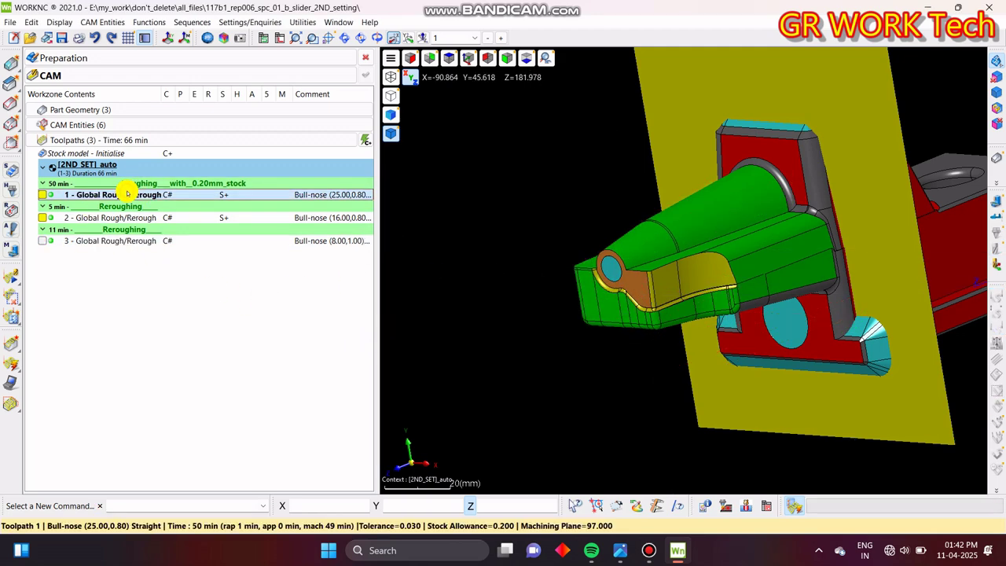
pyautogui.click(114, 216)
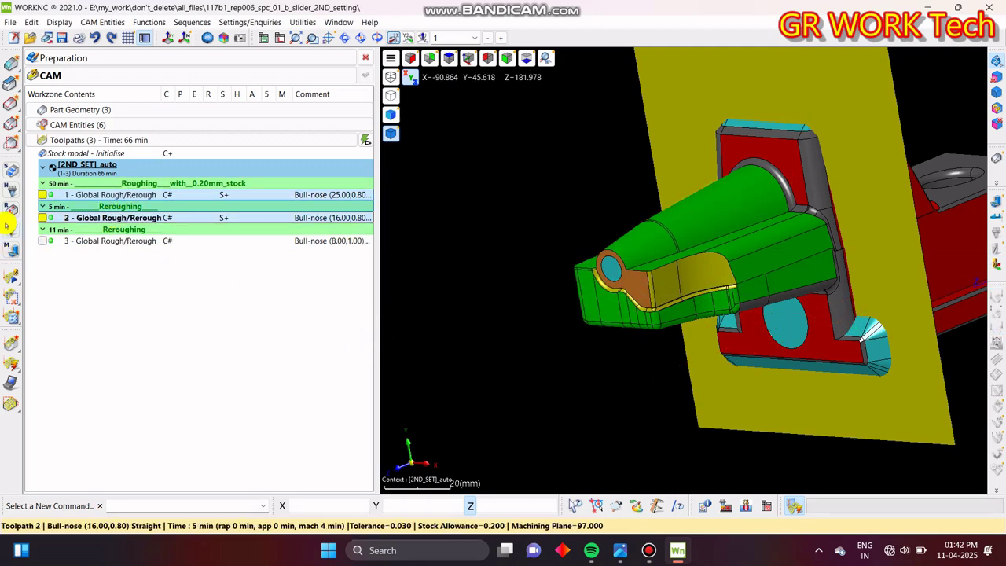
pyautogui.click(17, 194)
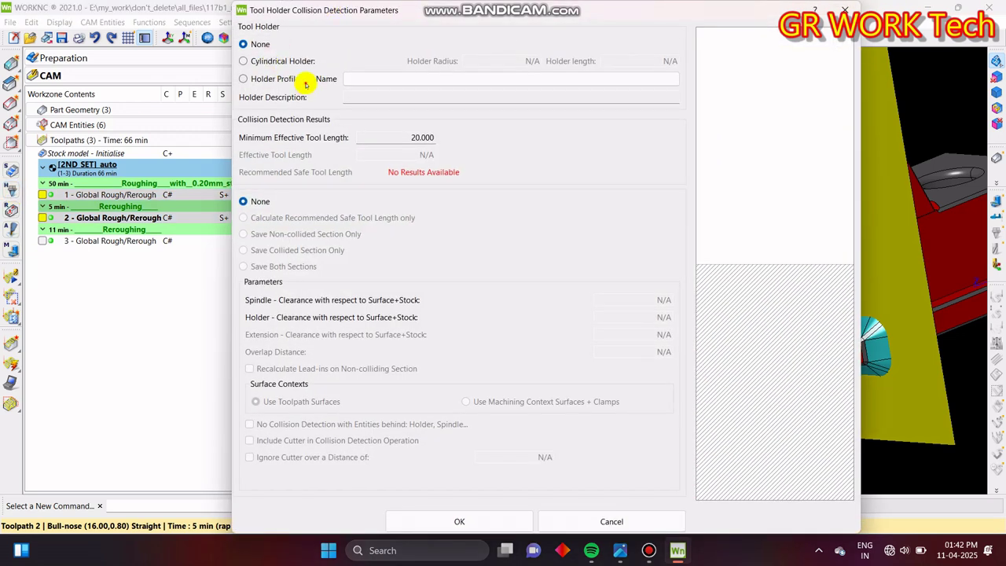
pyautogui.click(306, 82)
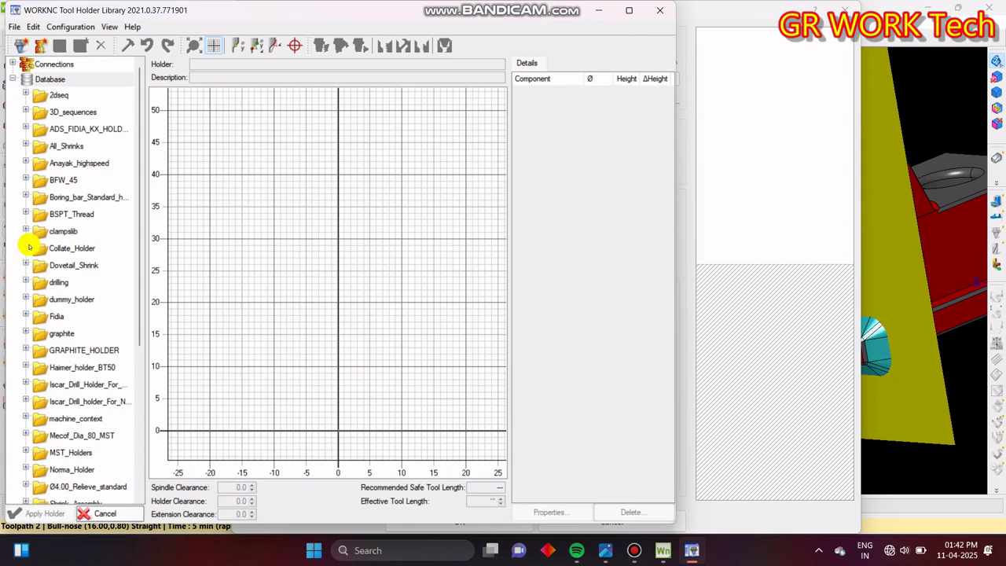
pyautogui.click(18, 238)
pyautogui.click(26, 247)
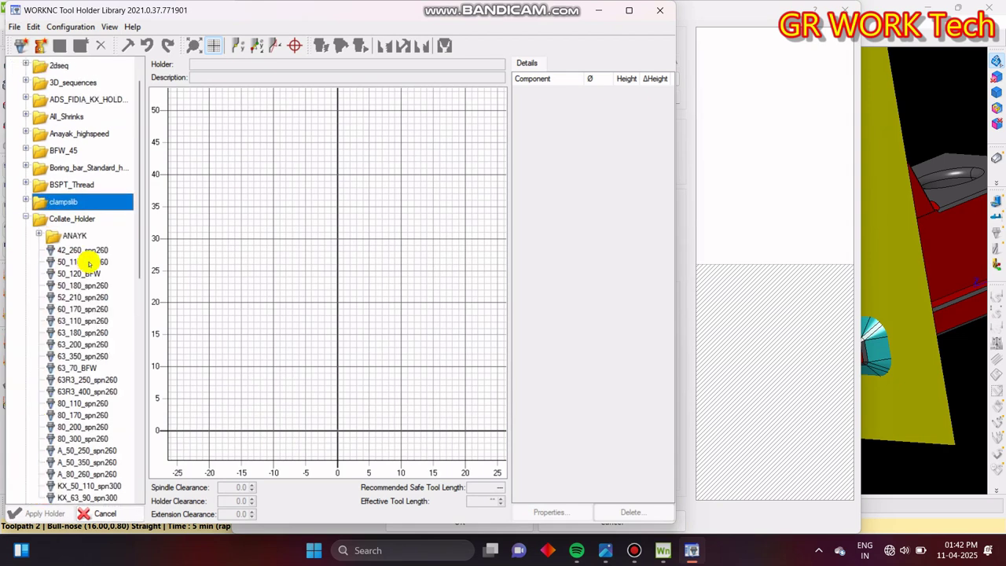
pyautogui.click(79, 321)
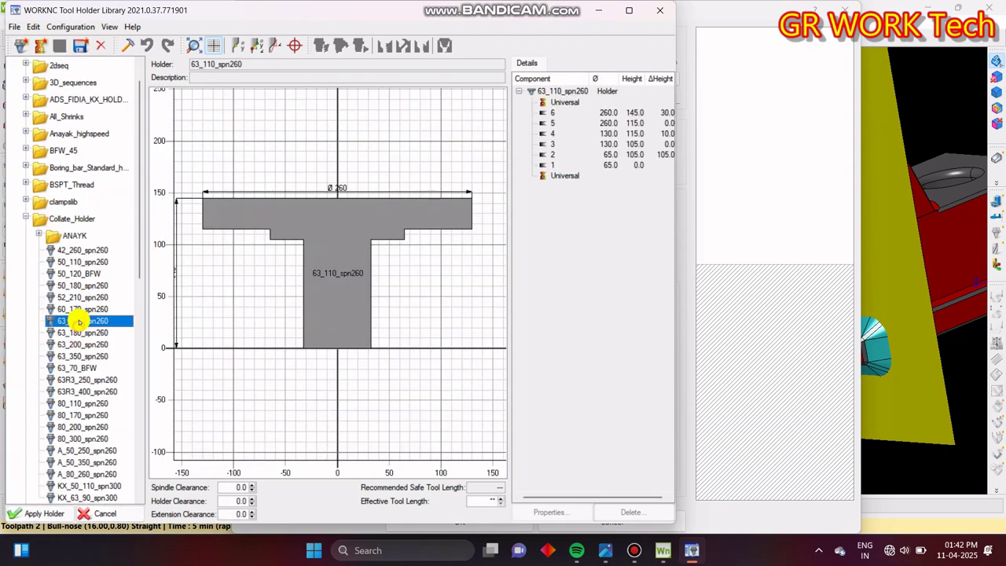
pyautogui.click(35, 515)
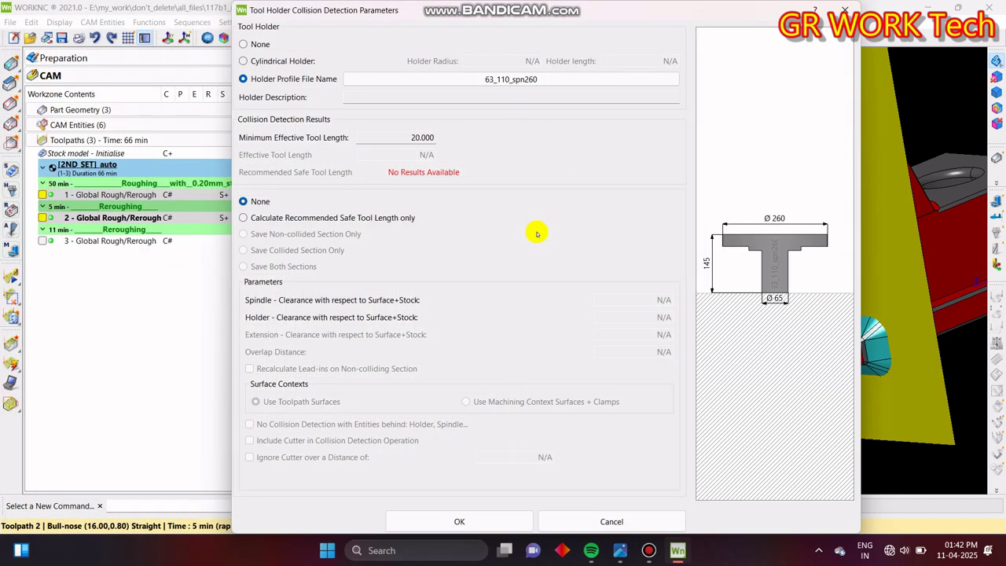
pyautogui.click(320, 220)
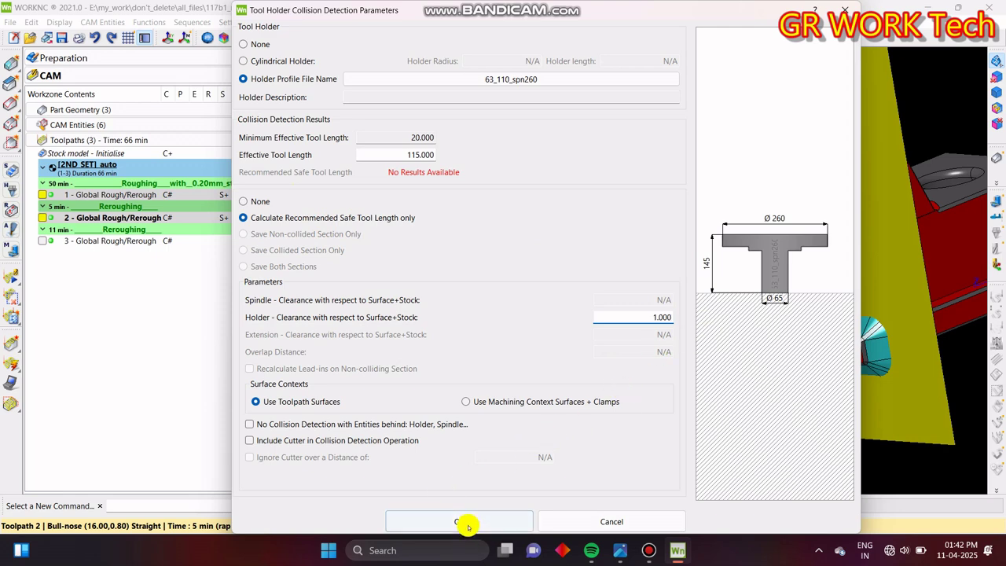
pyautogui.click(442, 519)
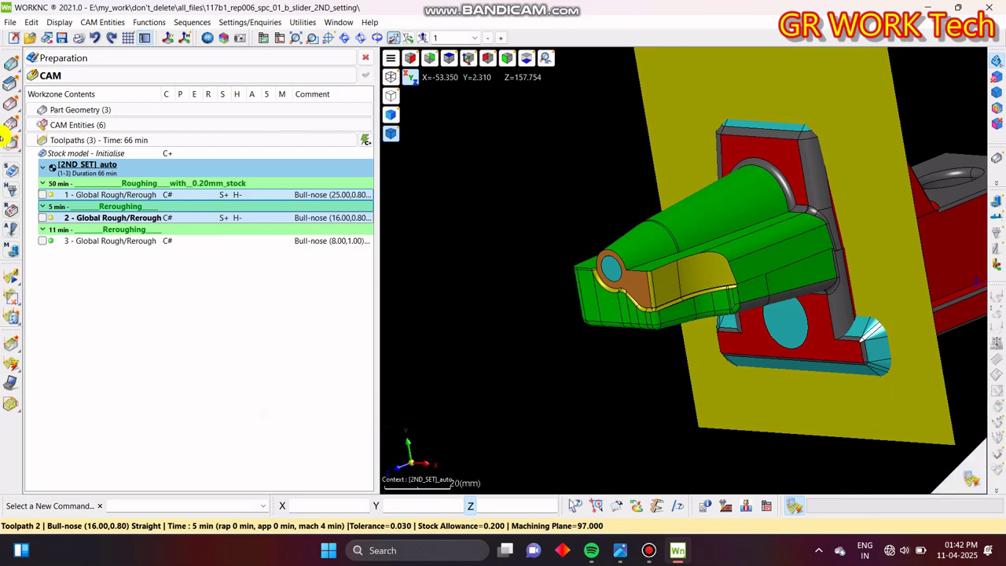
# - Set up toolpath 3 collision detection with Side_Lock_BT50 holder 50-642-08, safe tool length only, 1.000 holder clearance, and entities behind the holder ignored
pyautogui.click(69, 244)
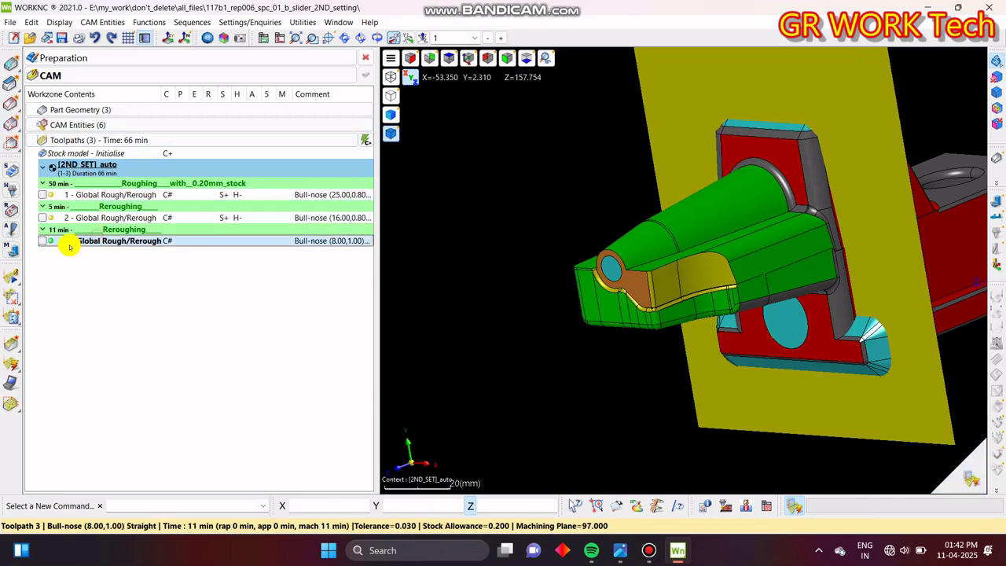
pyautogui.click(11, 180)
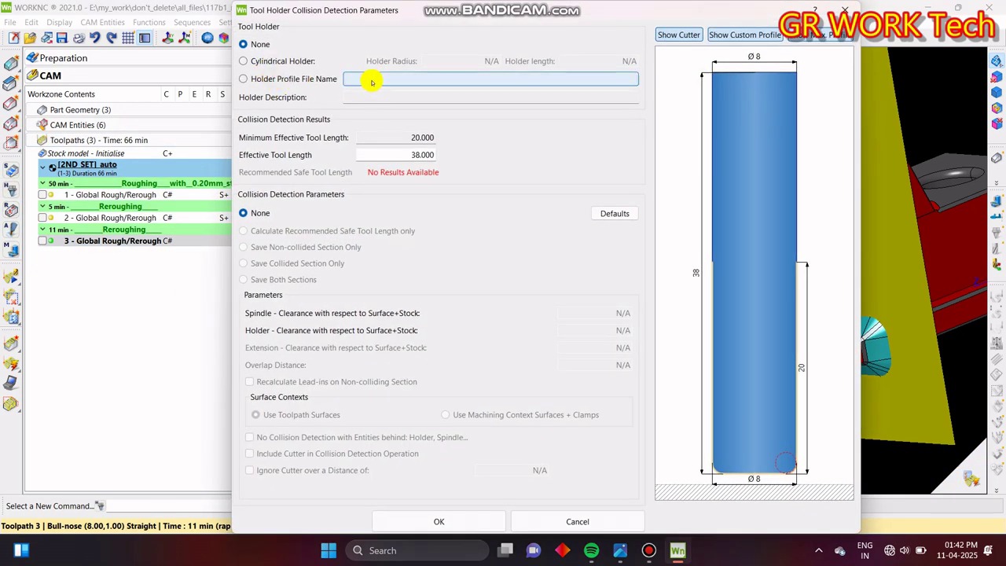
pyautogui.click(321, 79)
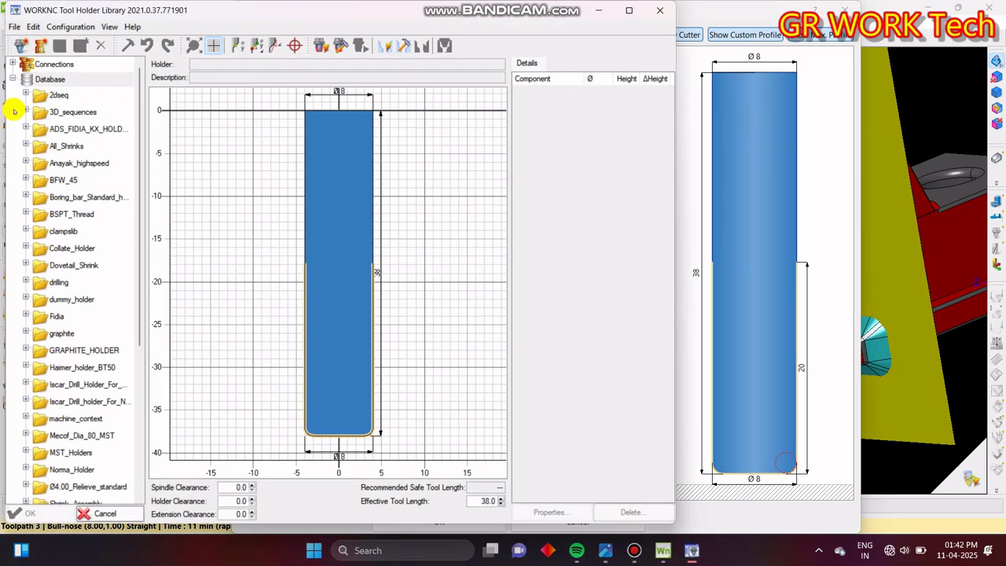
pyautogui.click(26, 367)
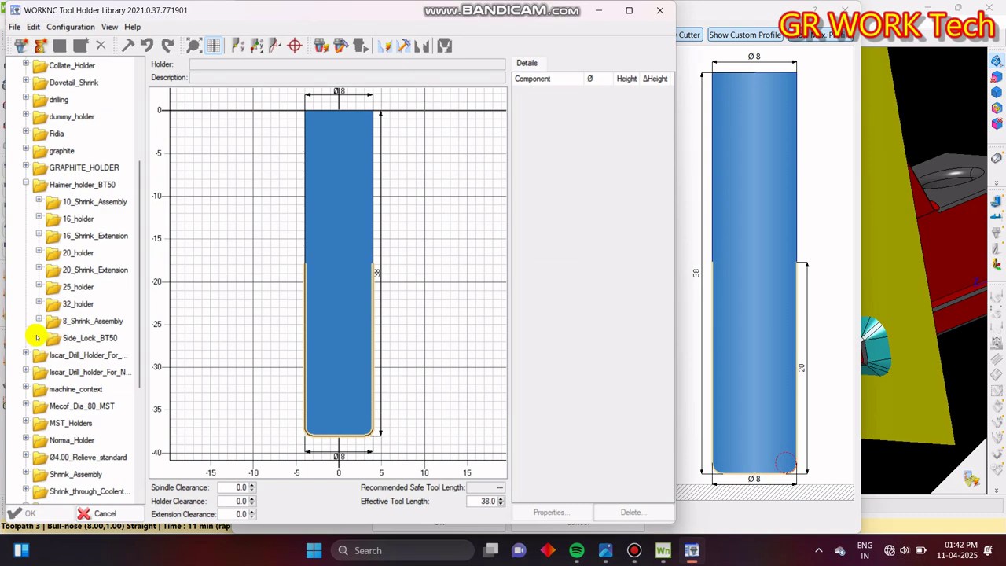
pyautogui.click(38, 337)
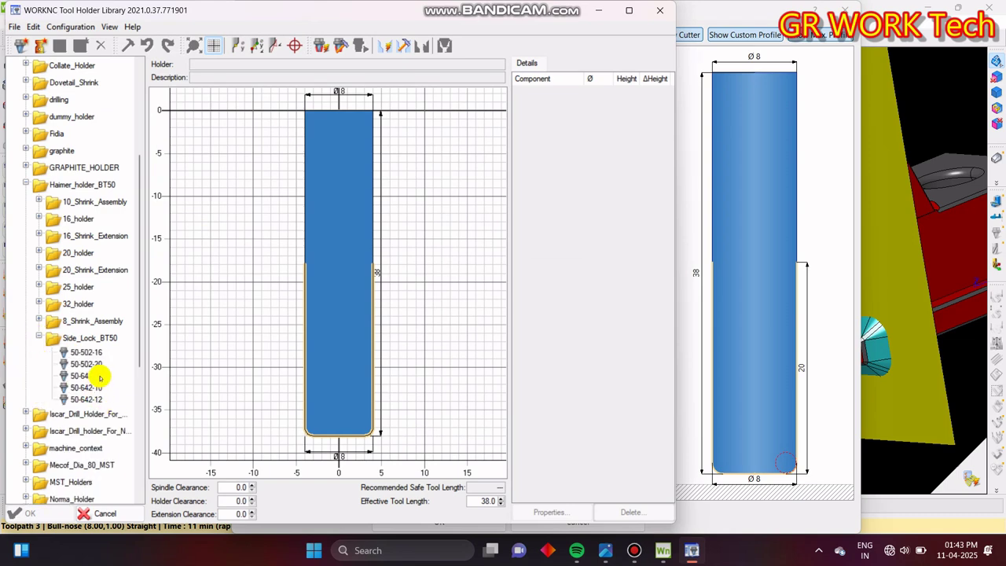
pyautogui.click(100, 377)
pyautogui.click(26, 513)
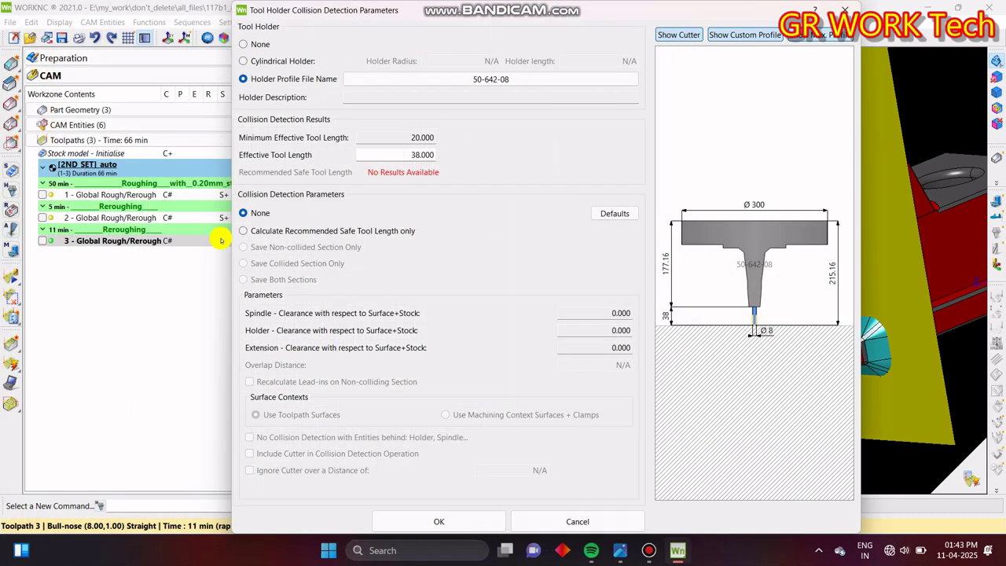
pyautogui.click(250, 232)
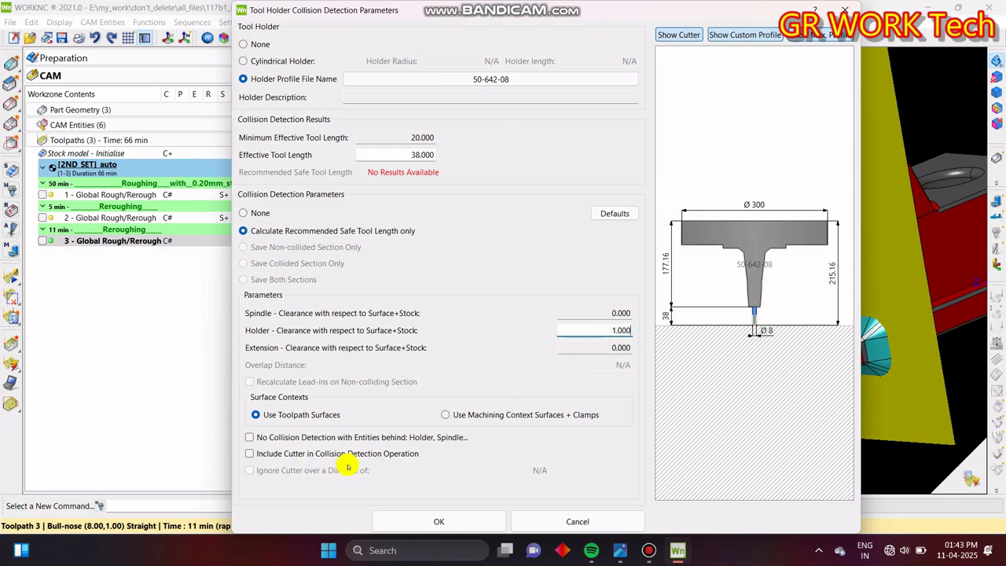
pyautogui.click(461, 514)
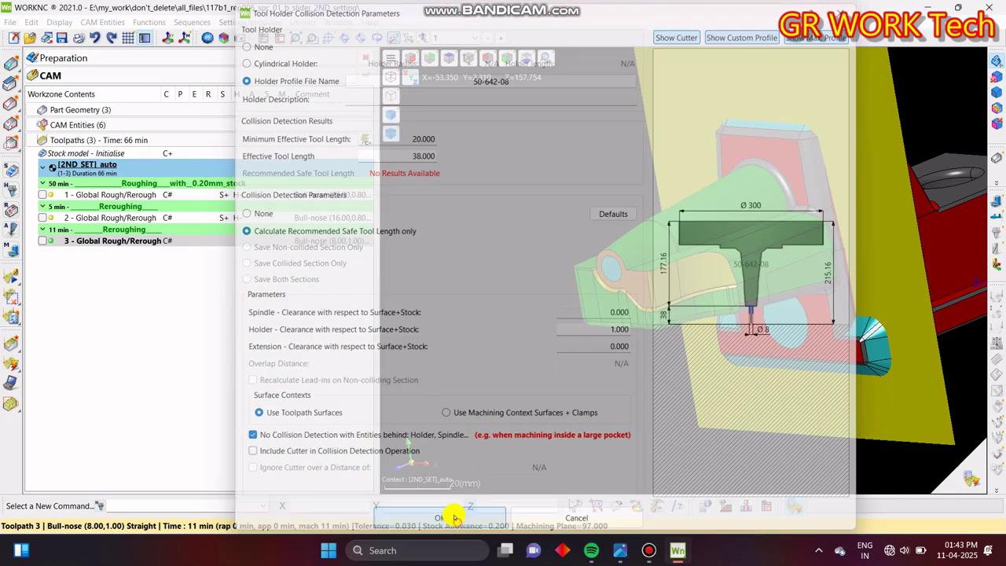
# - Execute the batch of tool holder collision detections for the three toolpaths and close the calculation report
pyautogui.click(550, 312)
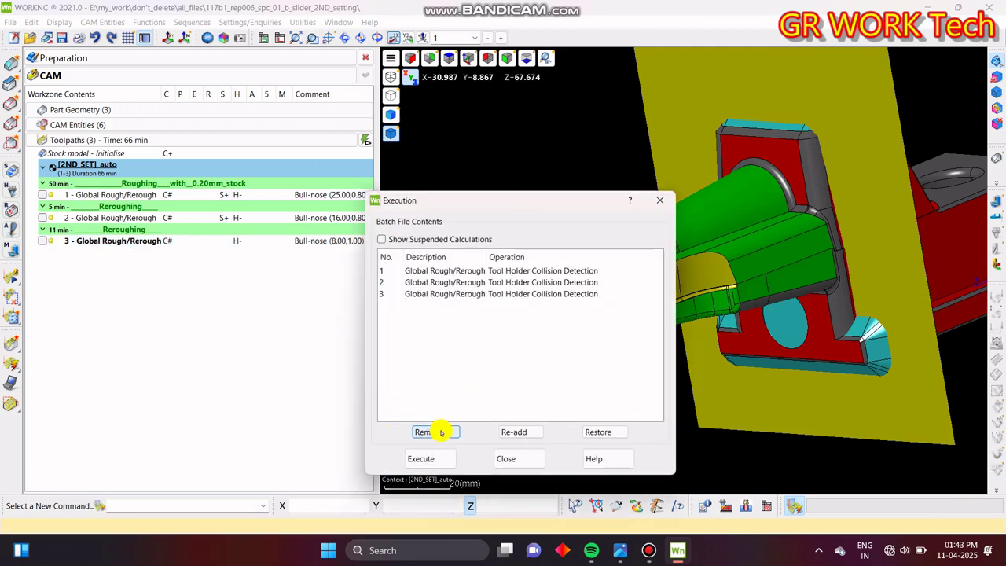
pyautogui.click(438, 457)
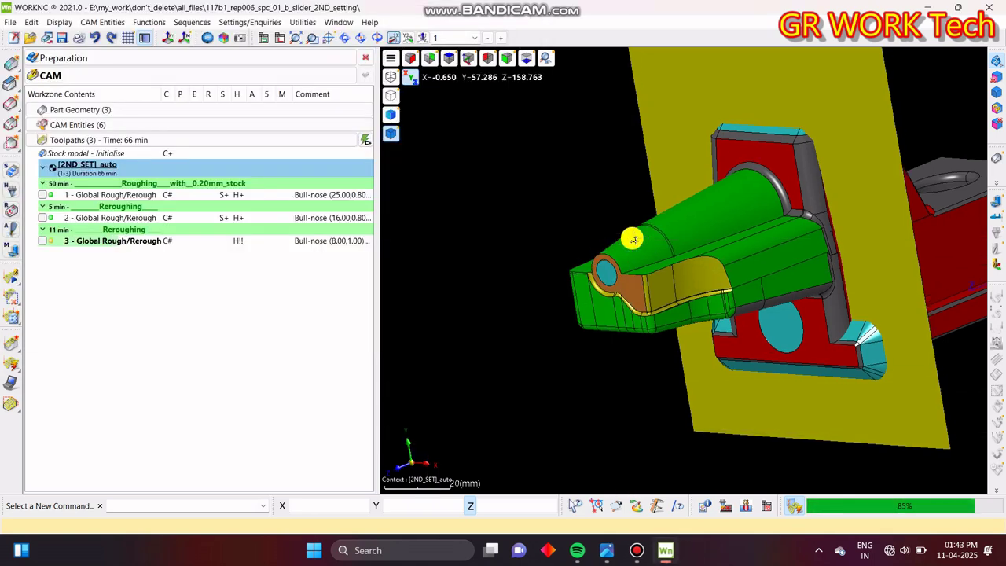
pyautogui.moveTo(633, 239); pyautogui.dragTo(734, 259, button='middle')
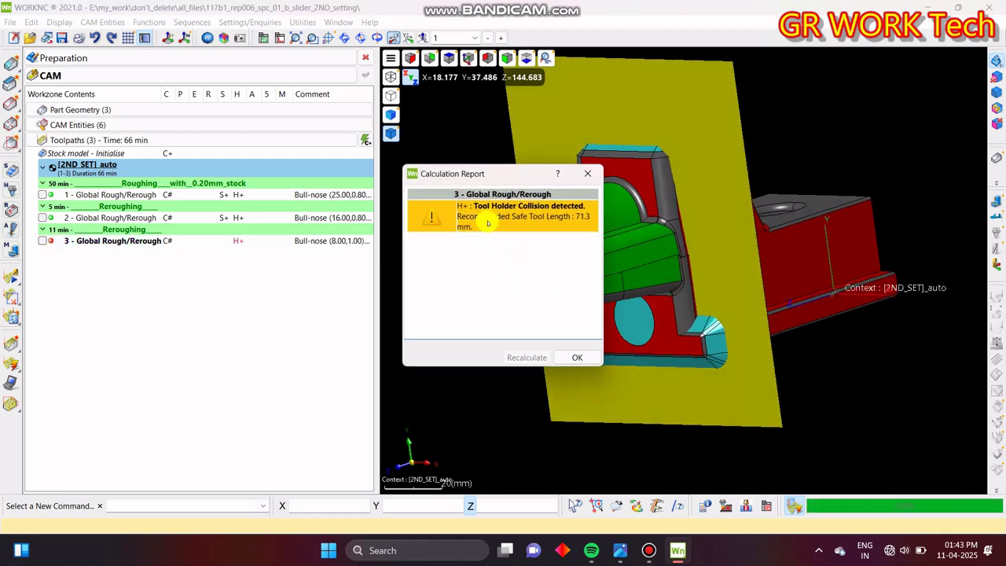
pyautogui.click(587, 174)
# - Display toolpath 3 on the part together with its cutter and its holder collision sections
pyautogui.moveTo(586, 173); pyautogui.dragTo(731, 270, button='middle')
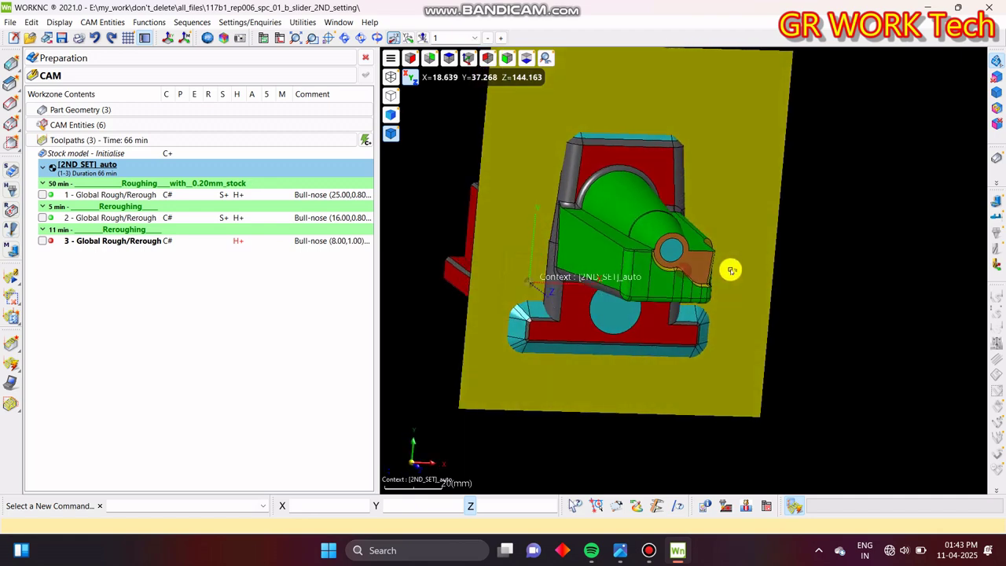
pyautogui.click(42, 241)
pyautogui.click(85, 240)
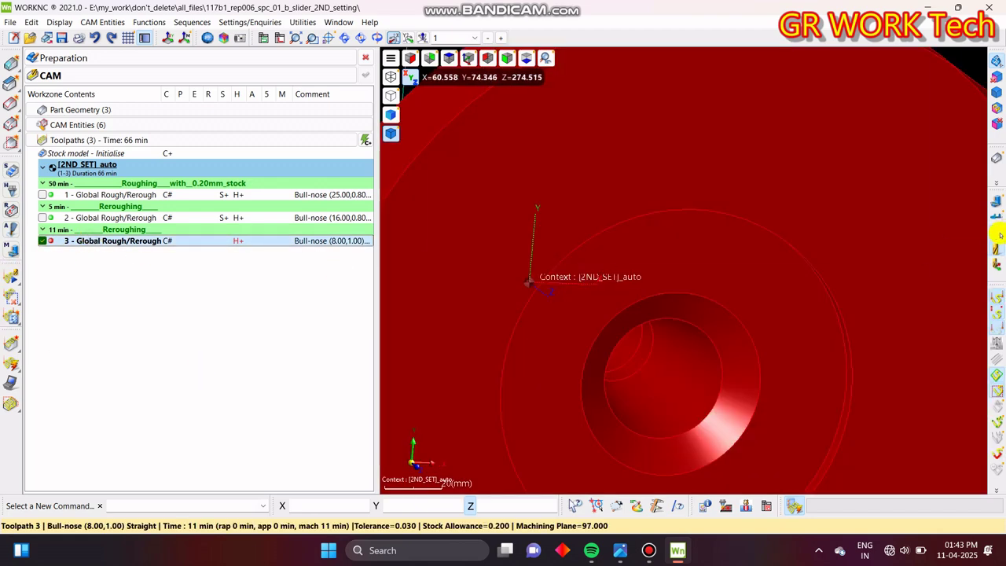
pyautogui.click(996, 250)
pyautogui.moveTo(678, 382); pyautogui.dragTo(778, 397, button='middle')
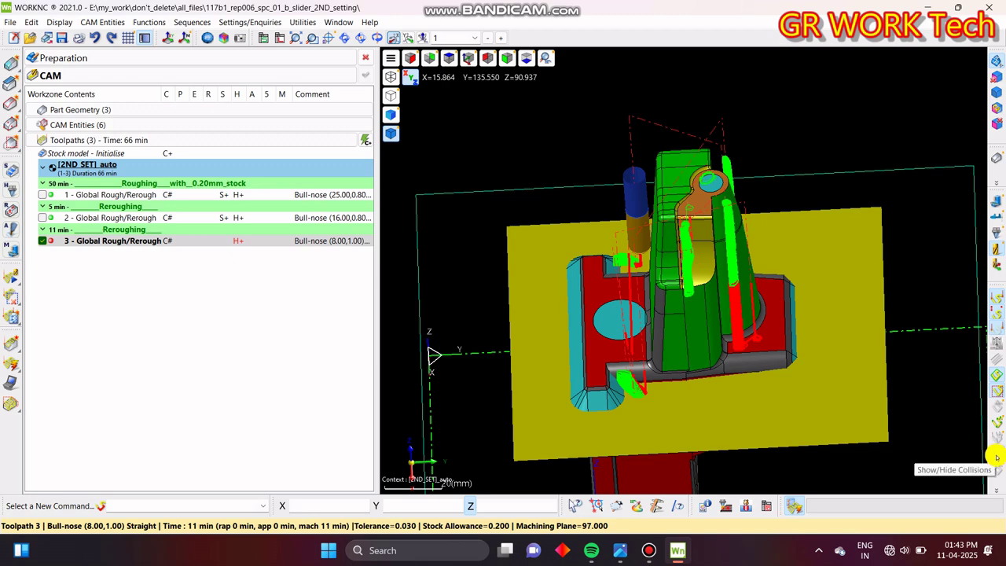
# - Examine the colliding sections of toolpath 3 up close and in the side view along X
pyautogui.moveTo(718, 353); pyautogui.dragTo(631, 321, button='middle')
pyautogui.scroll(6, 768, 377)
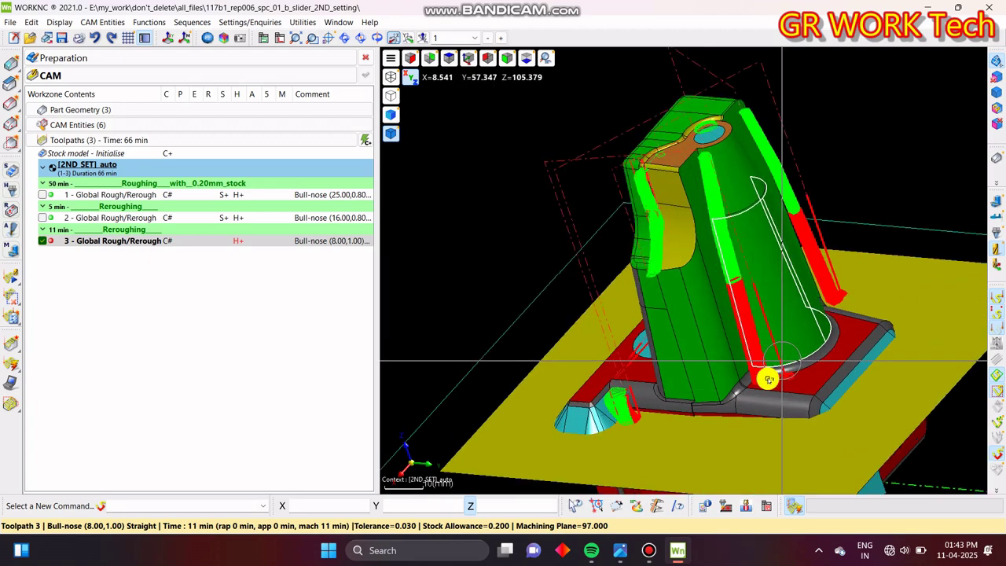
pyautogui.moveTo(768, 380); pyautogui.dragTo(682, 269, button='middle')
pyautogui.scroll(-5, 684, 329)
pyautogui.press('x')
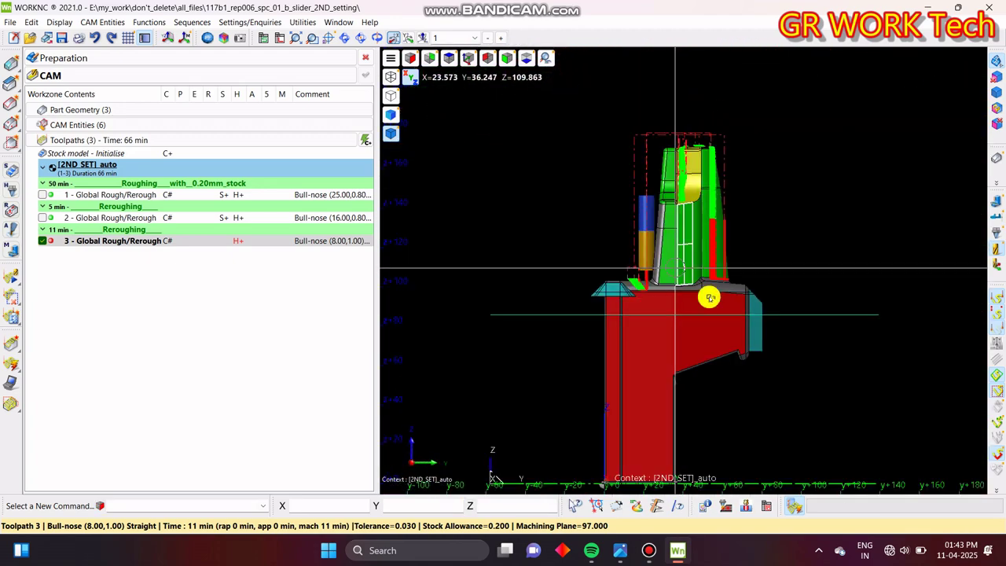
pyautogui.moveTo(709, 297); pyautogui.dragTo(648, 322, button='right')
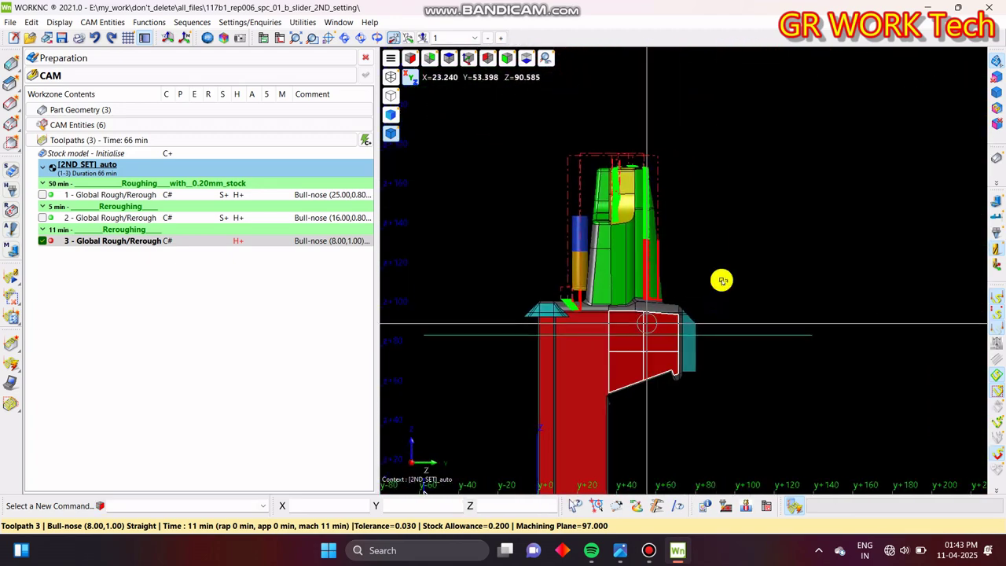
# - Hide the part surfaces and remove the colliding lower section of toolpath 3 with a rectangular selection
pyautogui.click(998, 158)
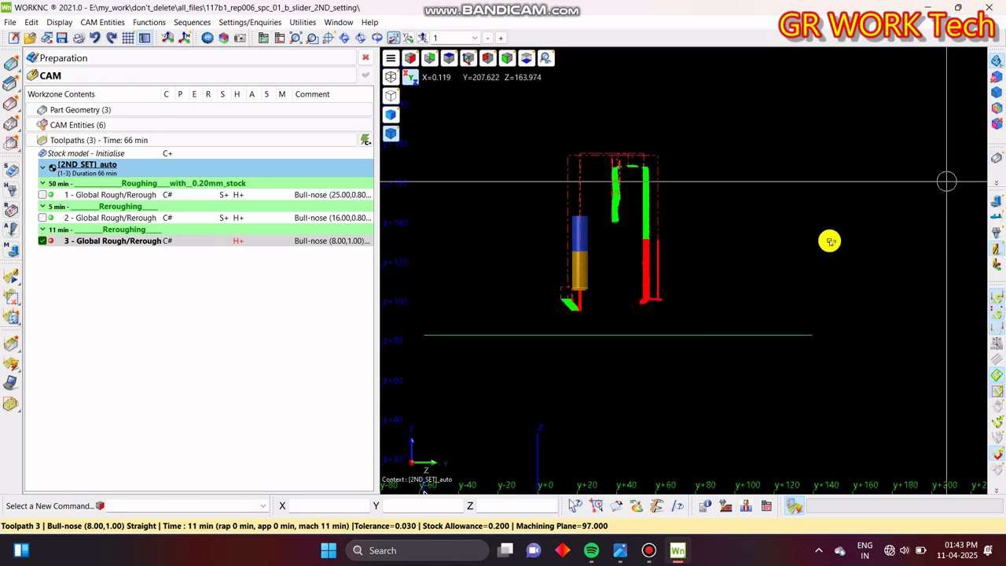
pyautogui.click(16, 300)
pyautogui.click(540, 302)
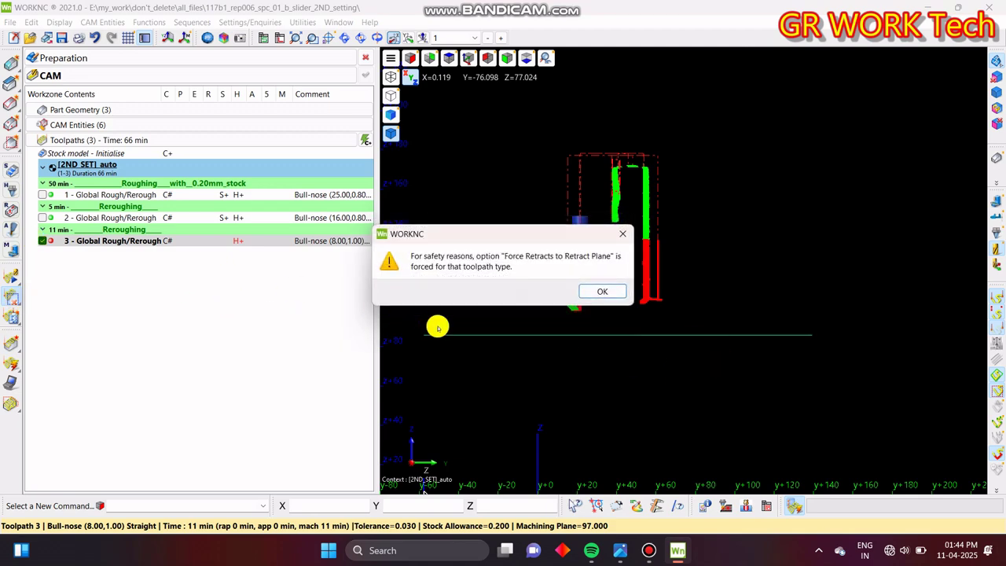
pyautogui.click(603, 292)
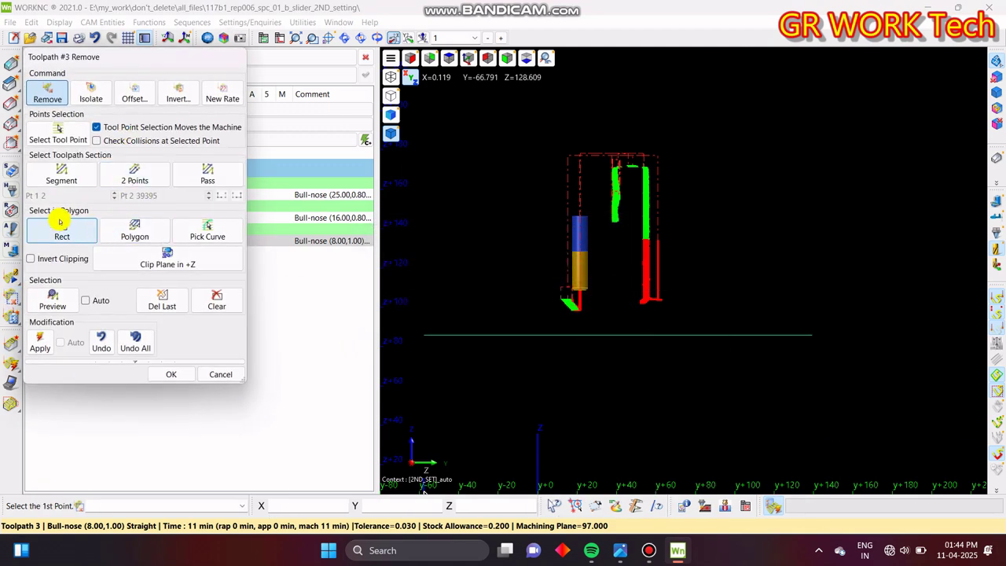
pyautogui.click(525, 236)
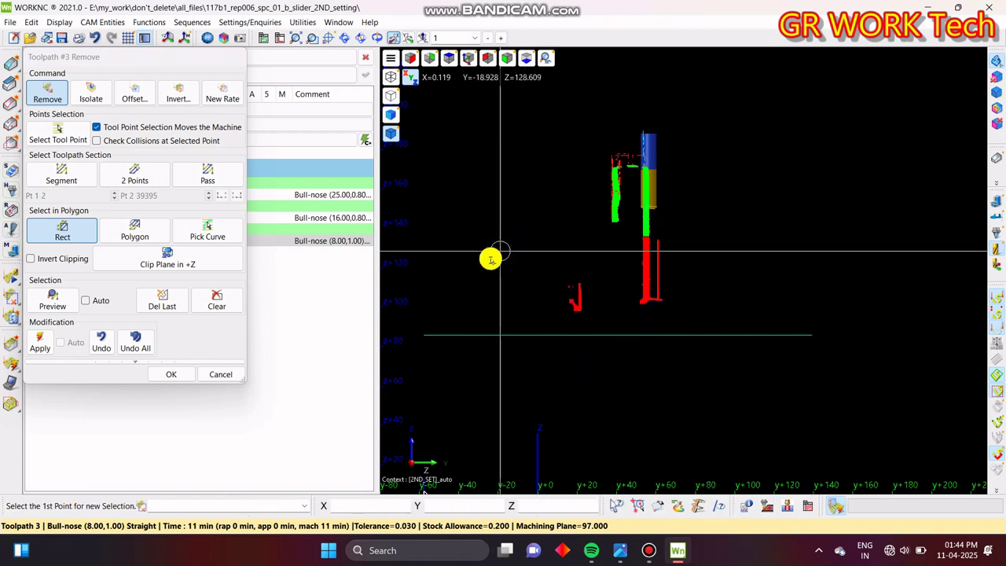
# - Hide the rapid moves and the collision display to examine the remaining passes of toolpath 3
pyautogui.click(998, 297)
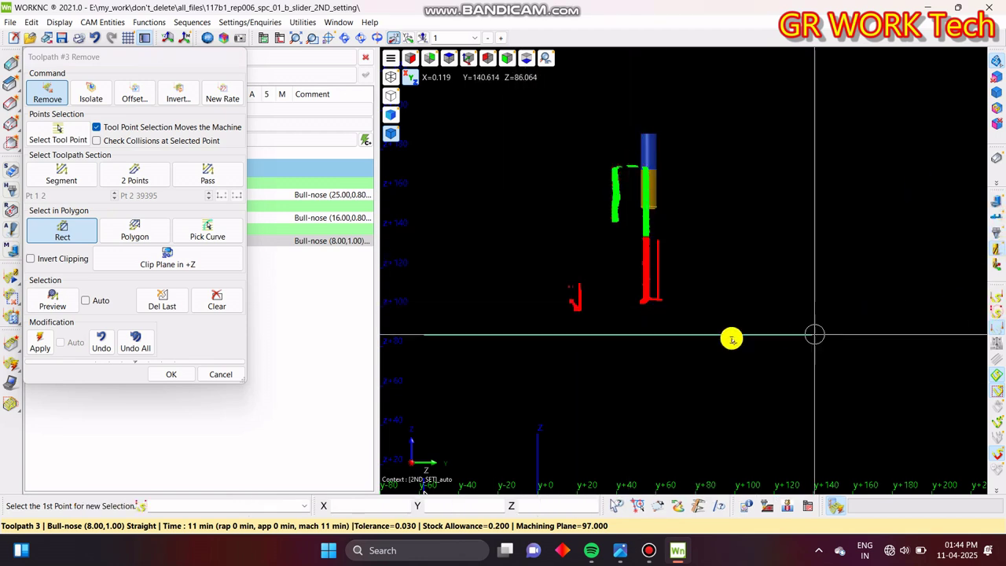
pyautogui.moveTo(681, 267); pyautogui.dragTo(825, 361, button='middle')
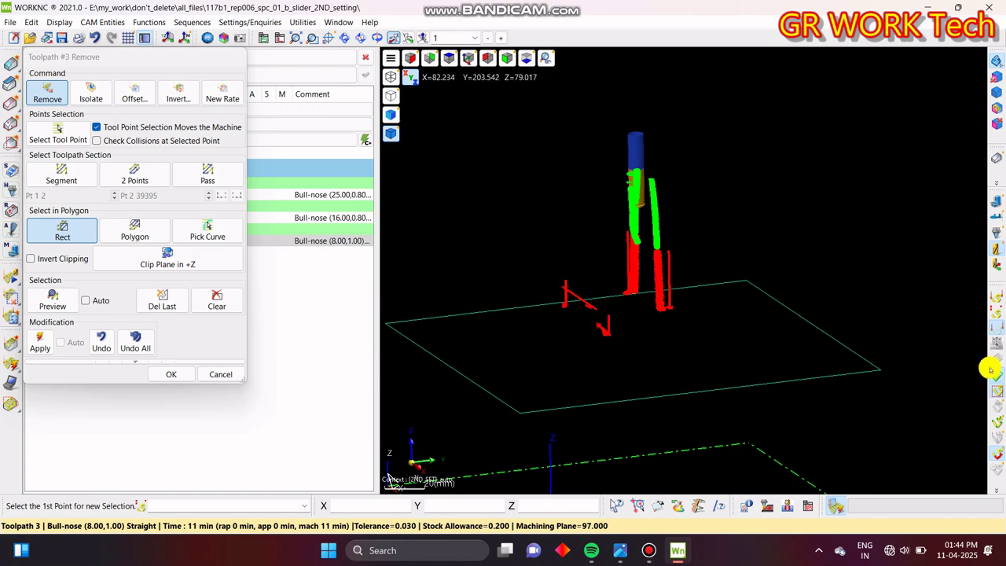
pyautogui.click(999, 452)
pyautogui.moveTo(752, 298); pyautogui.dragTo(691, 281, button='middle')
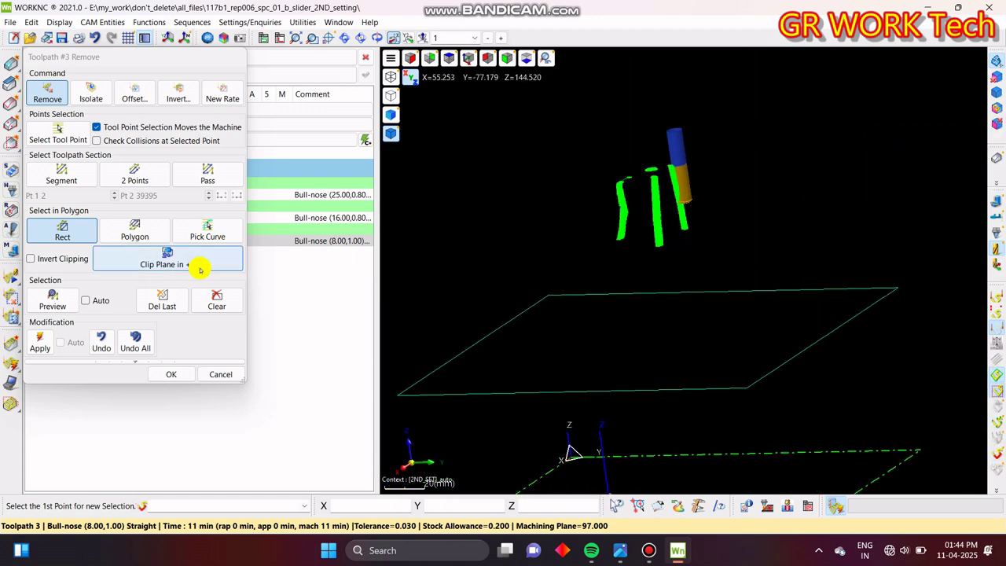
# - Accept the removed section of toolpath 3 and execute its pending modification and holder collision calculations
pyautogui.click(168, 374)
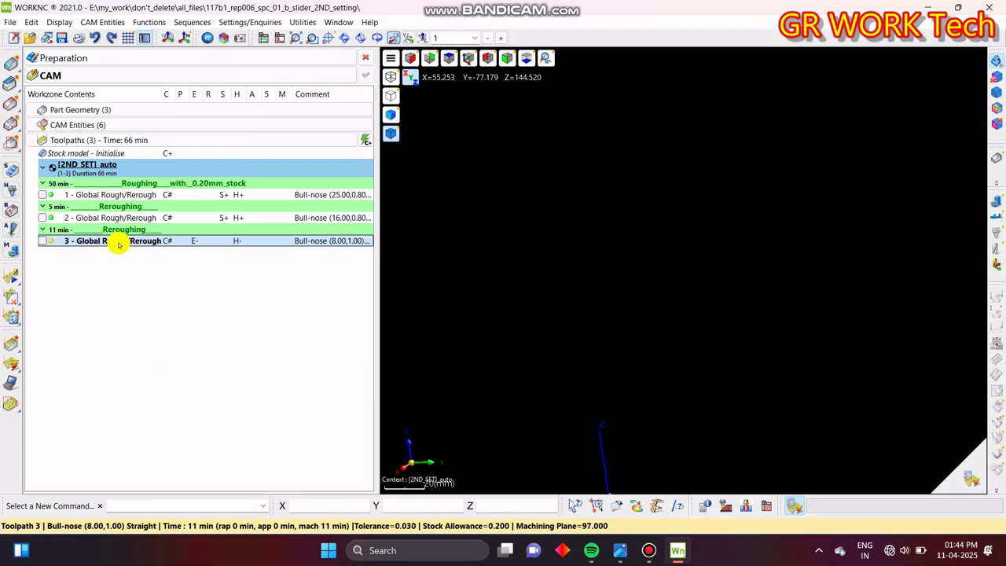
pyautogui.rightClick(118, 245)
pyautogui.click(164, 10)
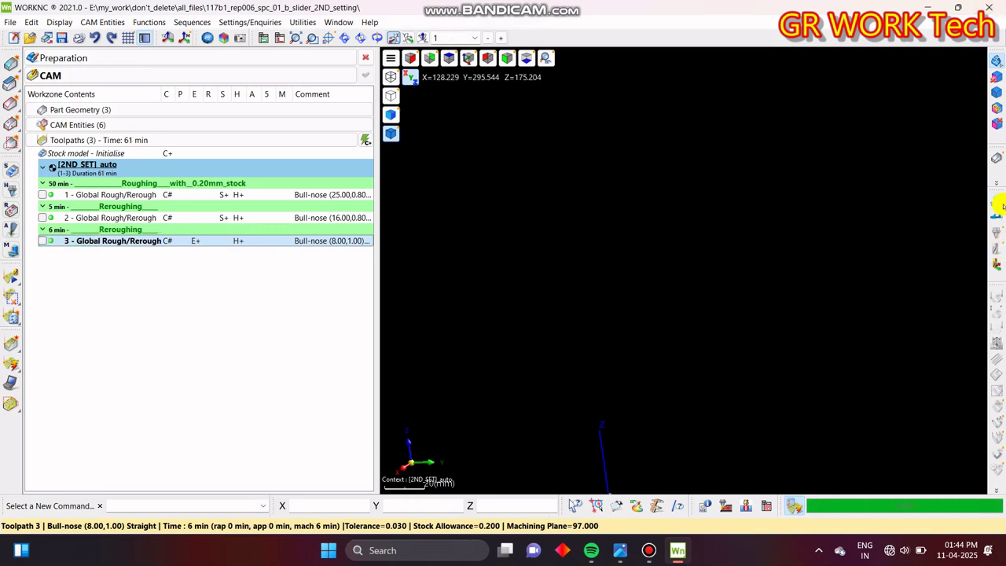
# - Show the part surfaces again and examine the slider from the top and at an angle
pyautogui.click(994, 164)
pyautogui.moveTo(658, 180); pyautogui.dragTo(593, 251, button='middle')
pyautogui.press('t')
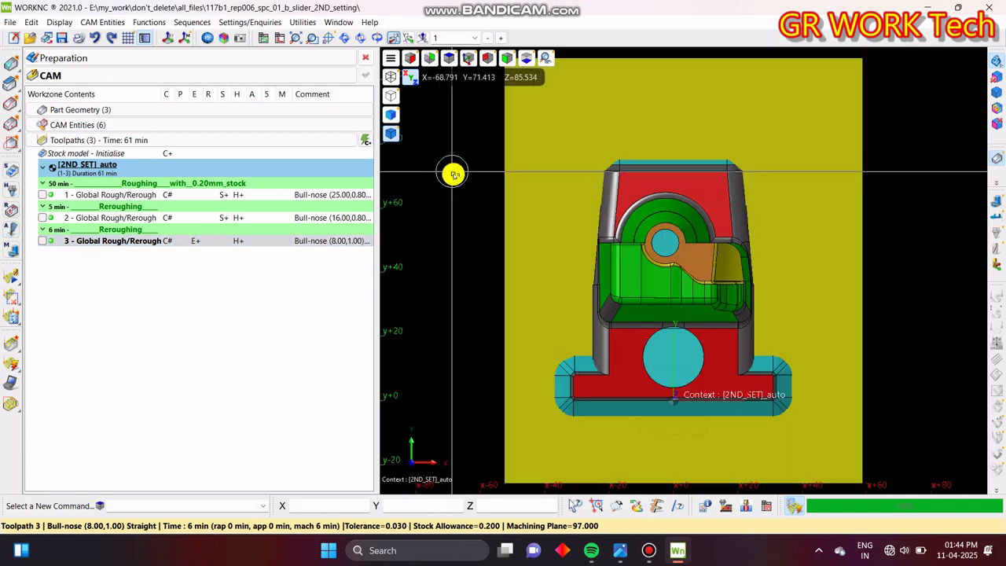
pyautogui.moveTo(714, 263); pyautogui.dragTo(674, 274, button='middle')
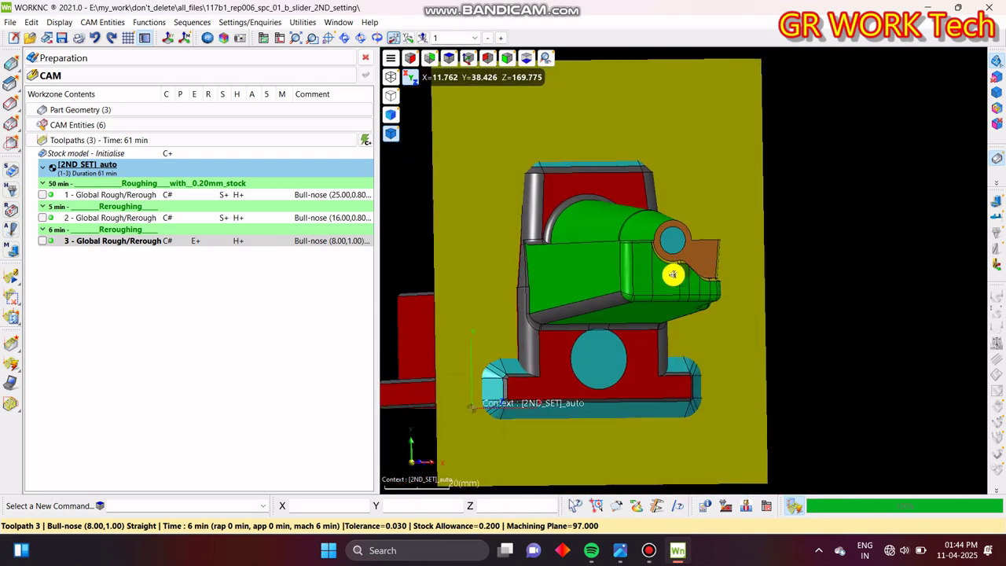
pyautogui.moveTo(605, 281); pyautogui.dragTo(618, 289, button='middle')
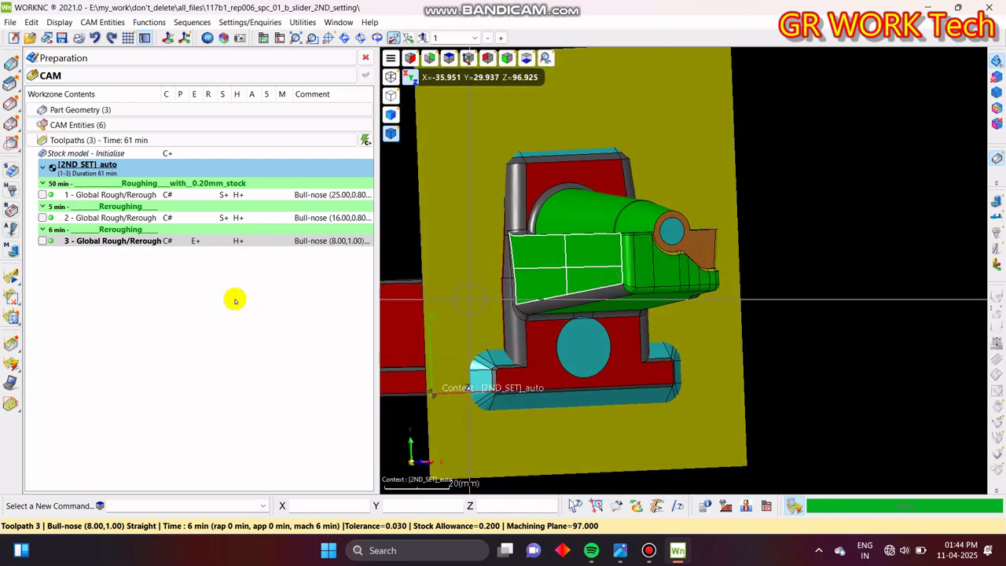
# - Update the stock model for the trimmed toolpath 3 and execute the calculation
pyautogui.click(43, 243)
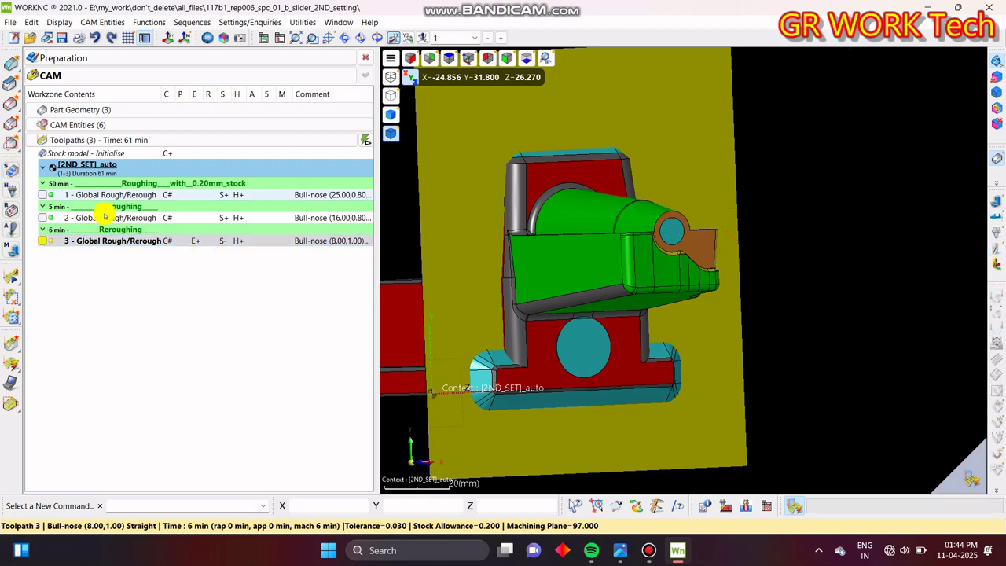
pyautogui.rightClick(123, 240)
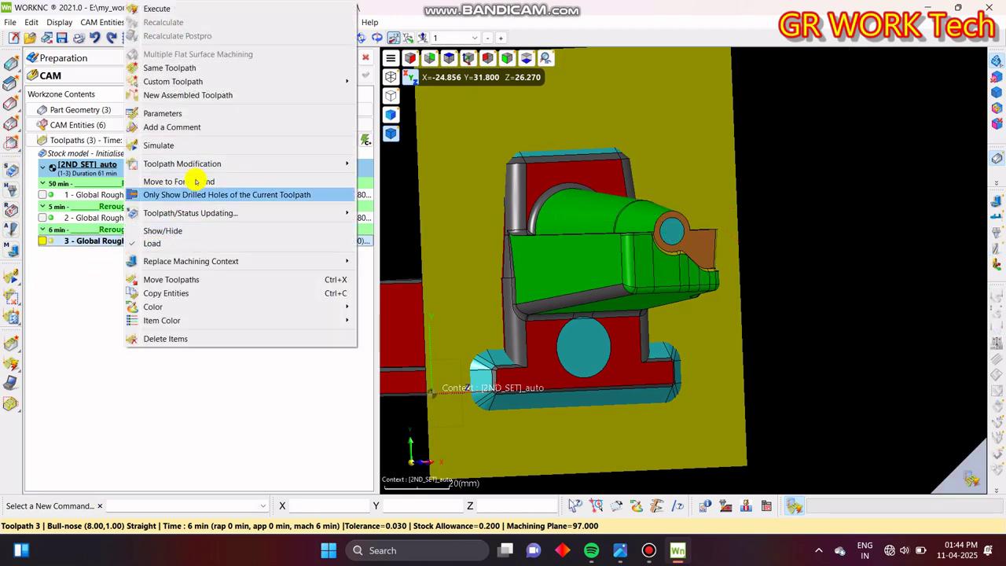
pyautogui.click(161, 9)
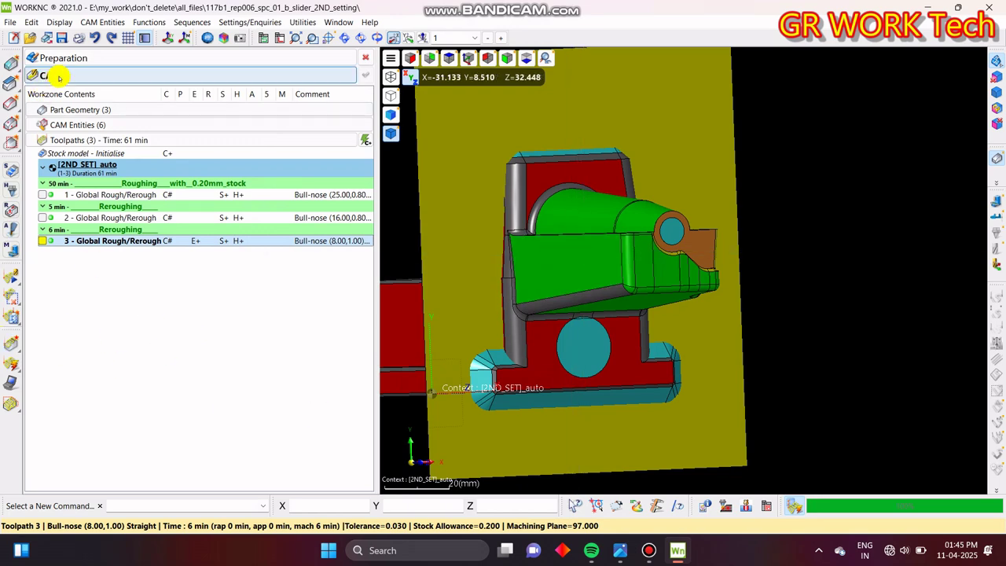
# - Display the current stock state and examine the material left on the slider in the Z view and at an angle
pyautogui.click(84, 112)
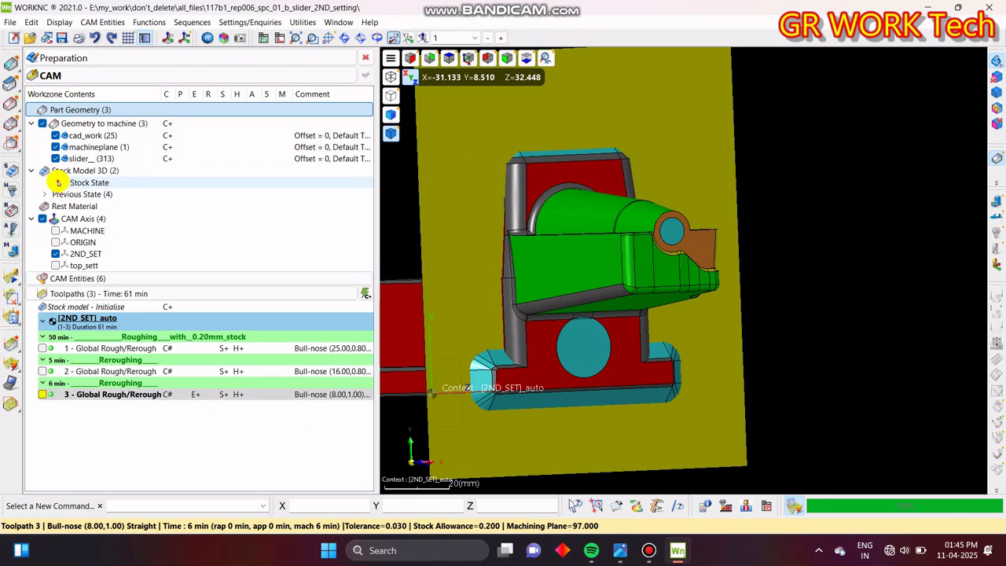
pyautogui.click(57, 183)
pyautogui.moveTo(509, 230); pyautogui.dragTo(532, 285, button='middle')
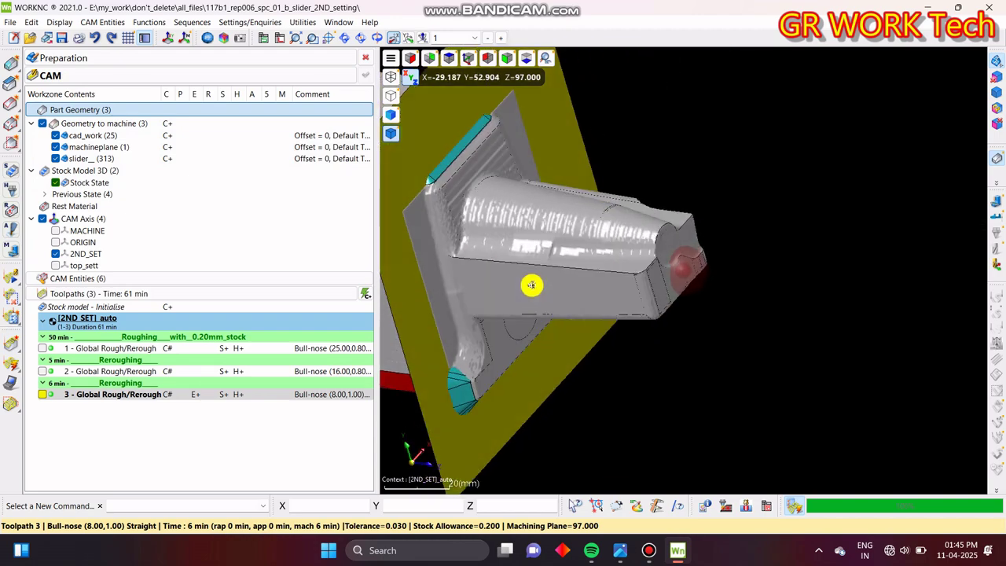
pyautogui.scroll(3, 556, 253)
pyautogui.scroll(-2, 555, 252)
pyautogui.moveTo(561, 254); pyautogui.dragTo(584, 267, button='middle')
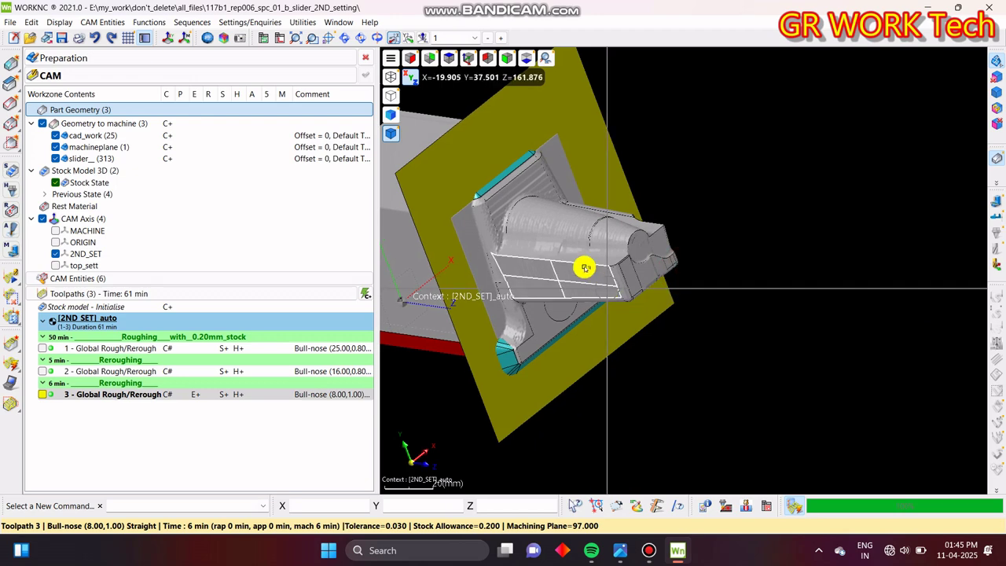
pyautogui.press('z')
pyautogui.scroll(-3, 606, 249)
pyautogui.scroll(4, 606, 249)
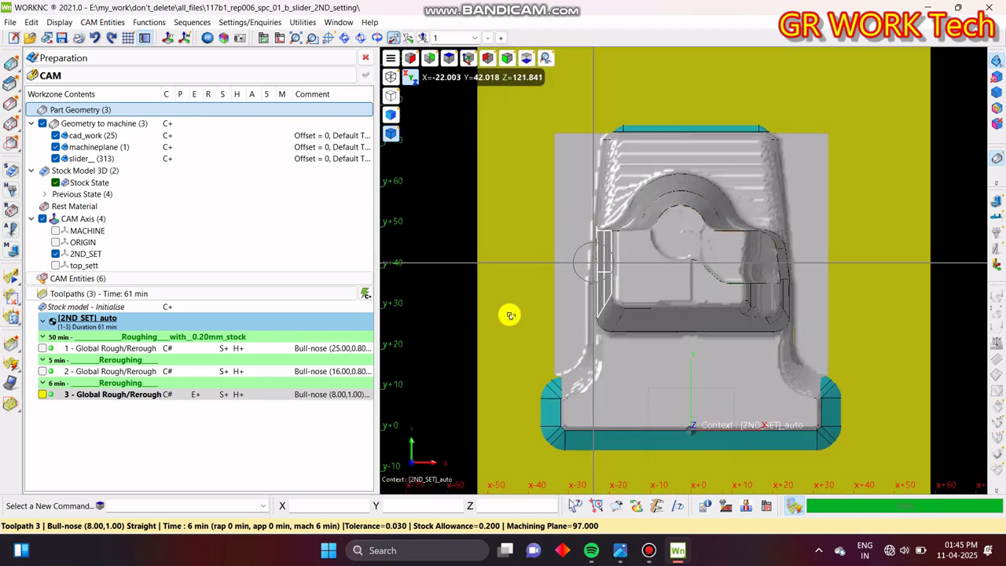
pyautogui.click(242, 112)
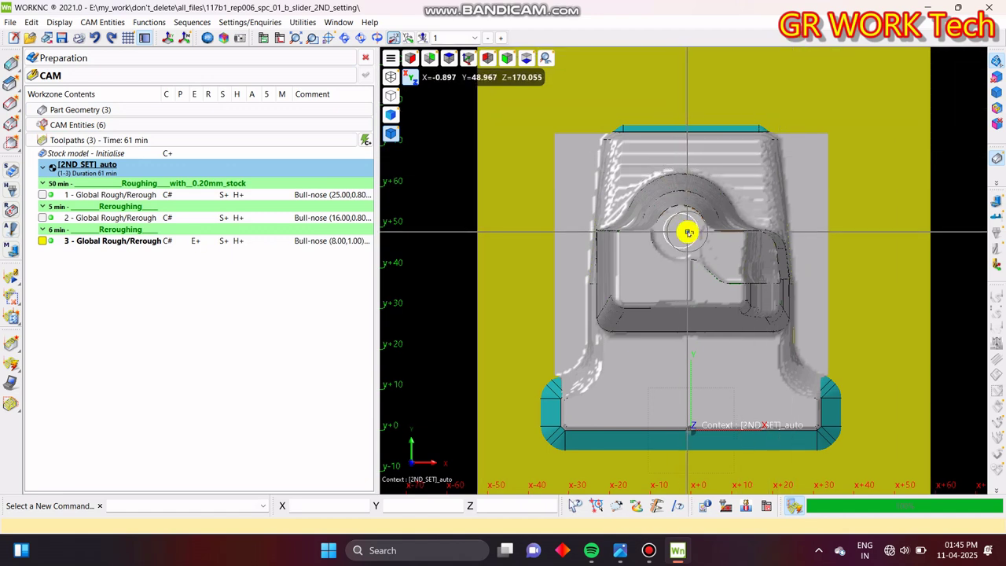
pyautogui.moveTo(686, 228); pyautogui.dragTo(680, 346, button='middle')
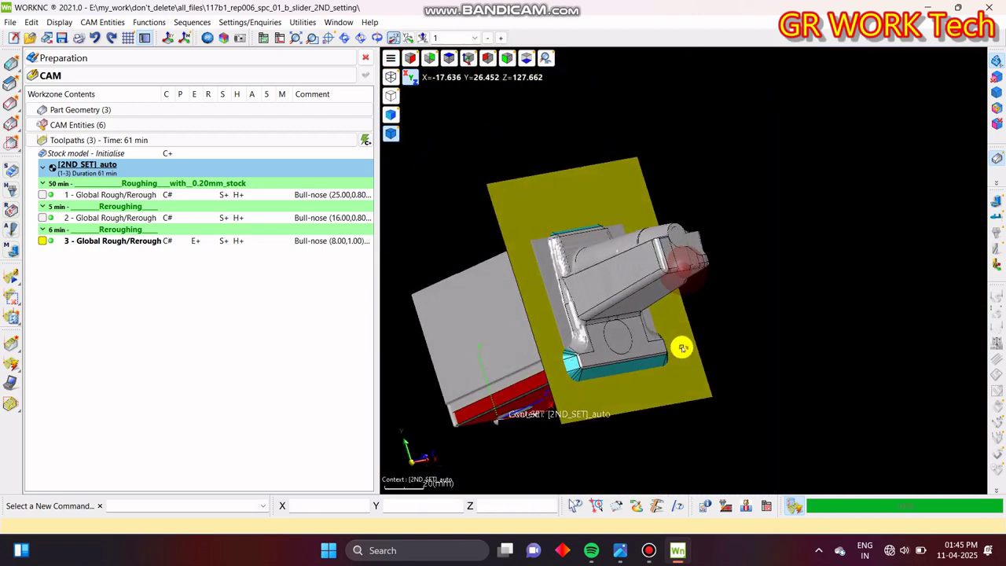
# - Duplicate toolpath 3 with the 8R1_60 cutter, 0.220 stock allowance, 0.070 Z-step and 0.400 corner smoothing radius
pyautogui.rightClick(135, 241)
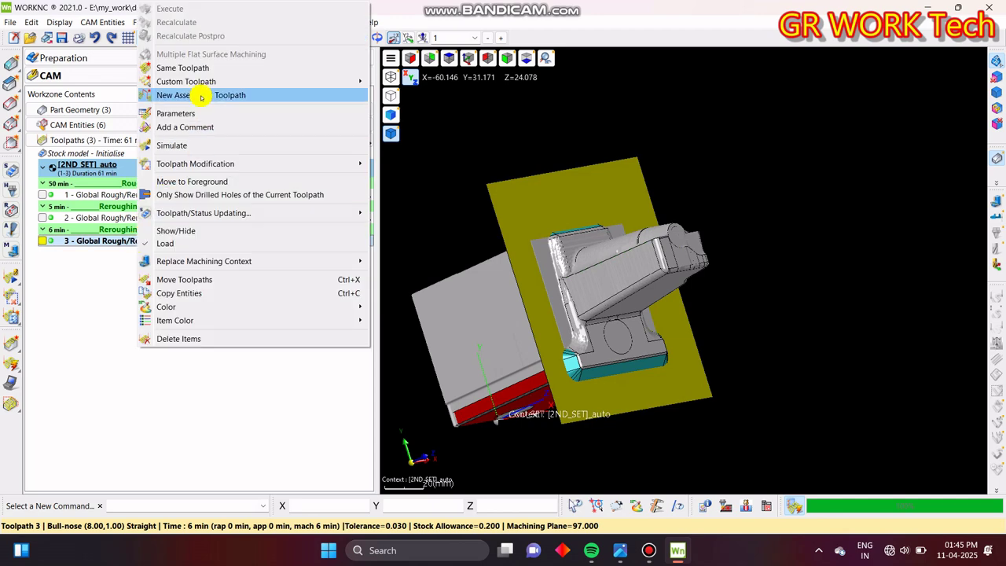
pyautogui.click(206, 68)
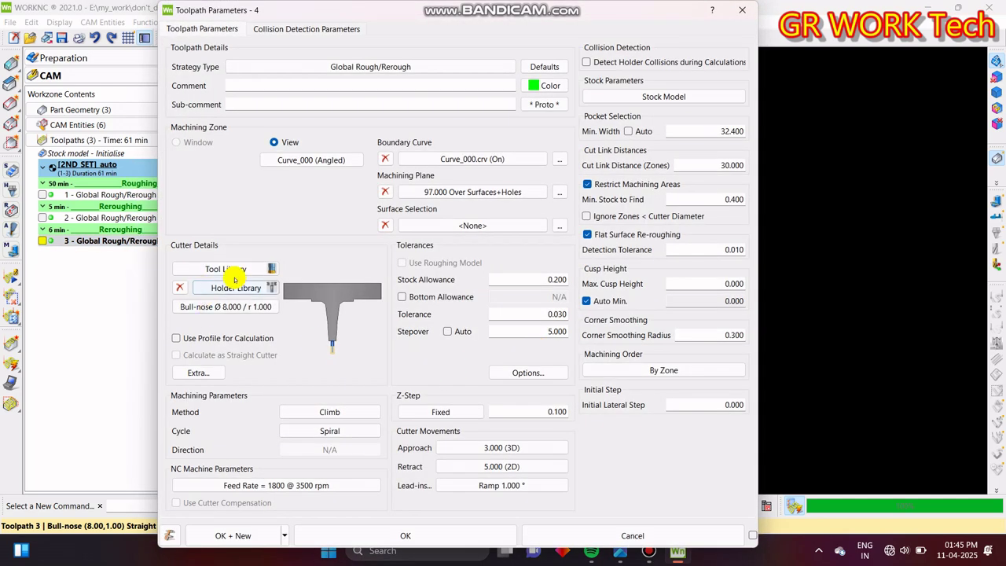
pyautogui.click(242, 271)
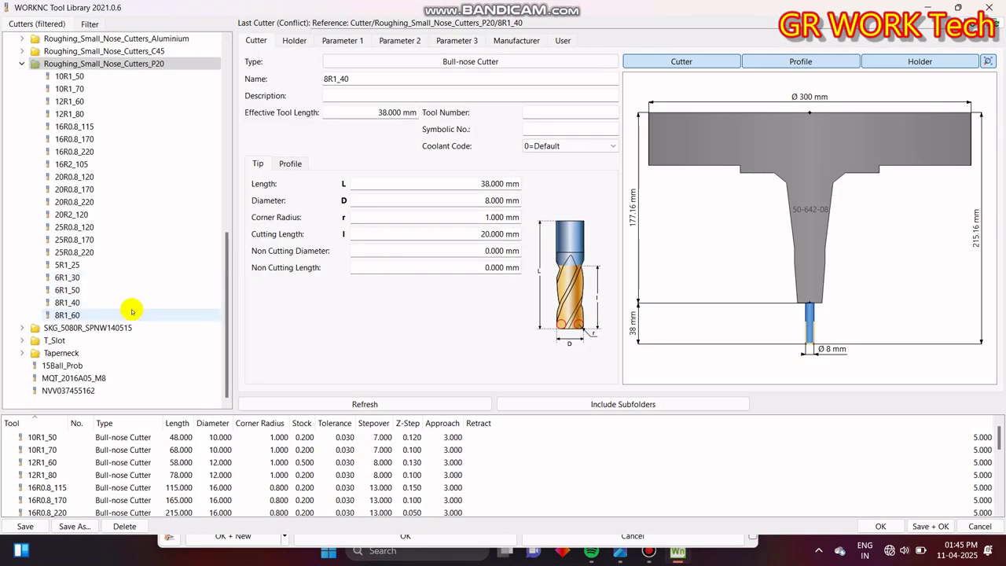
pyautogui.click(108, 315)
pyautogui.click(878, 527)
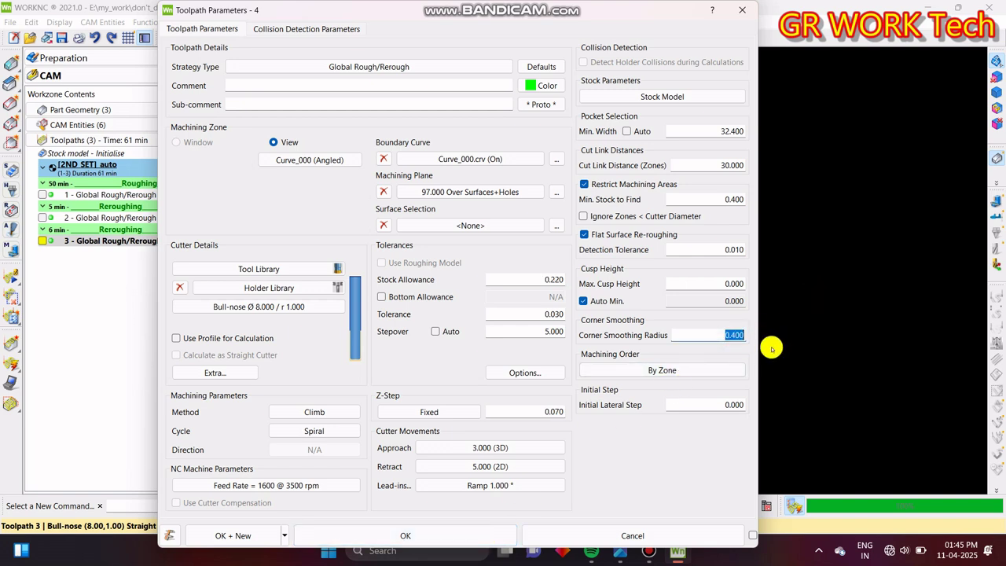
# - Accept the parameters of toolpath 4 despite the minimum stock warning and execute its calculation
pyautogui.click(445, 542)
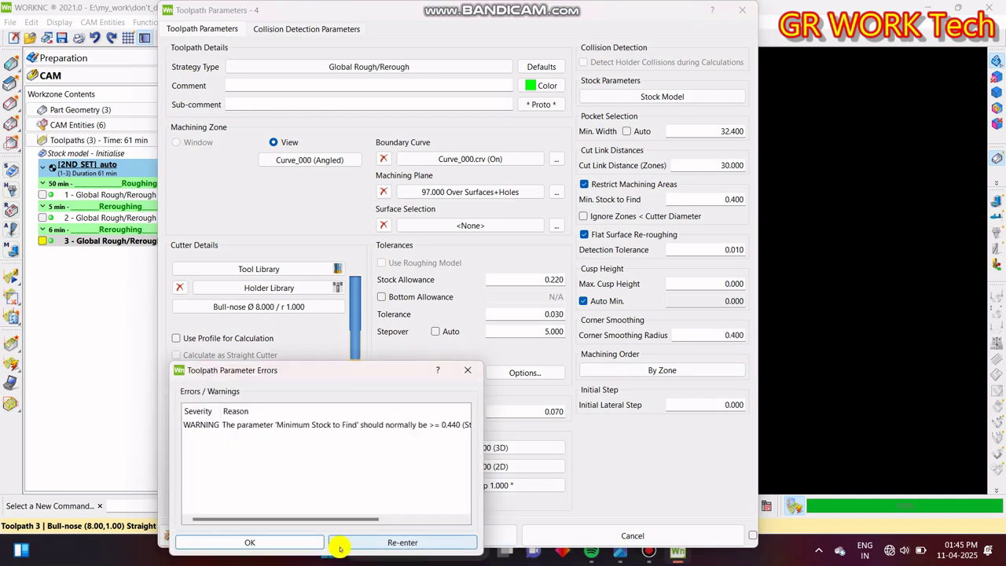
pyautogui.click(297, 542)
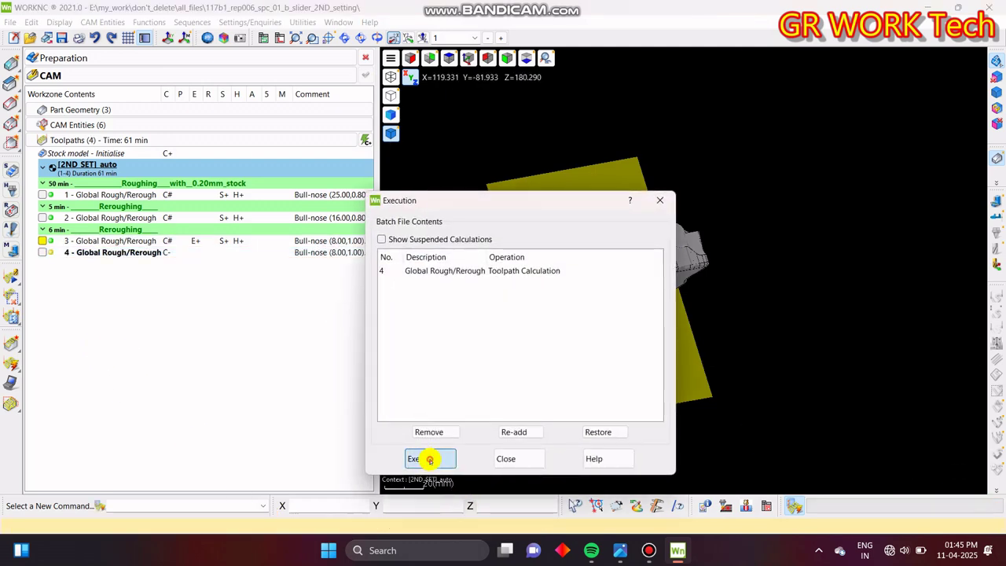
pyautogui.click(429, 459)
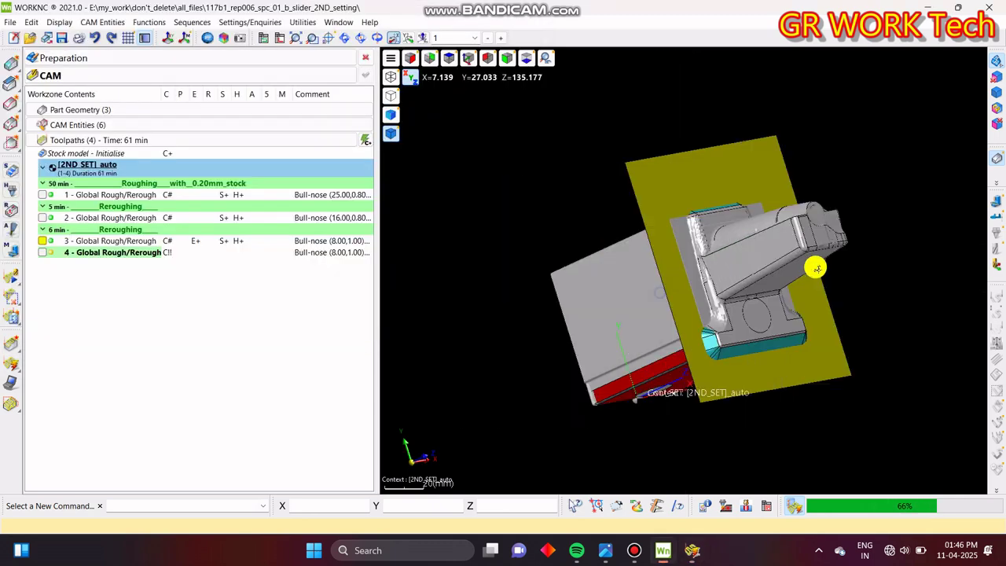
# - Examine the remaining stock on the slider and monitor the calculation progress of toolpath 4
pyautogui.moveTo(679, 291); pyautogui.dragTo(795, 93, button='middle')
pyautogui.press('z')
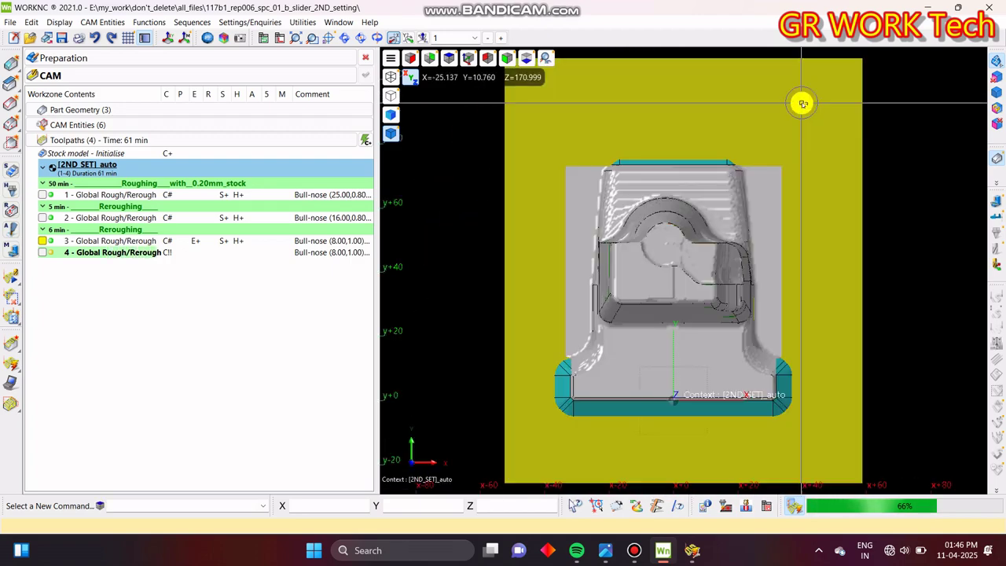
pyautogui.moveTo(678, 382); pyautogui.dragTo(713, 433, button='middle')
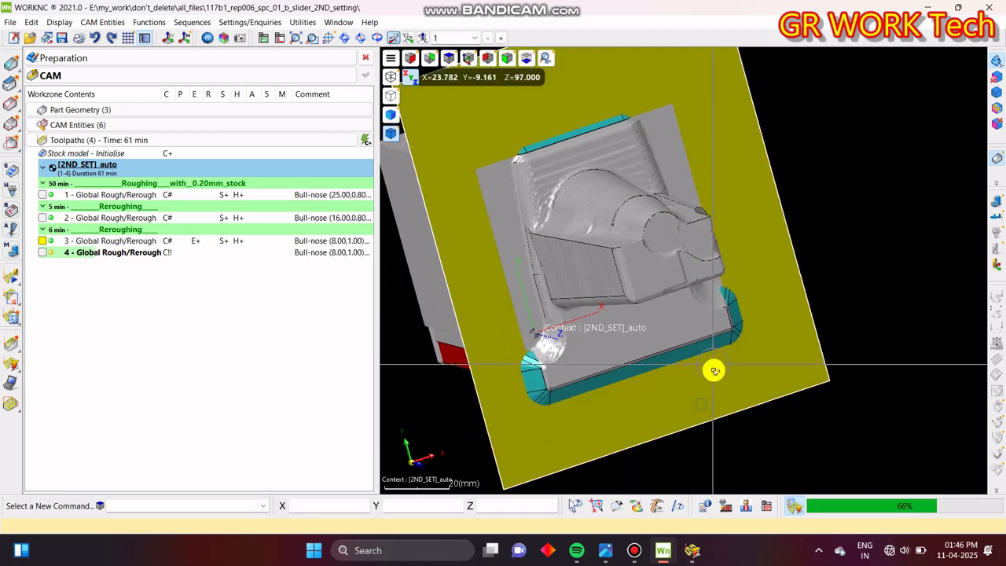
pyautogui.click(686, 550)
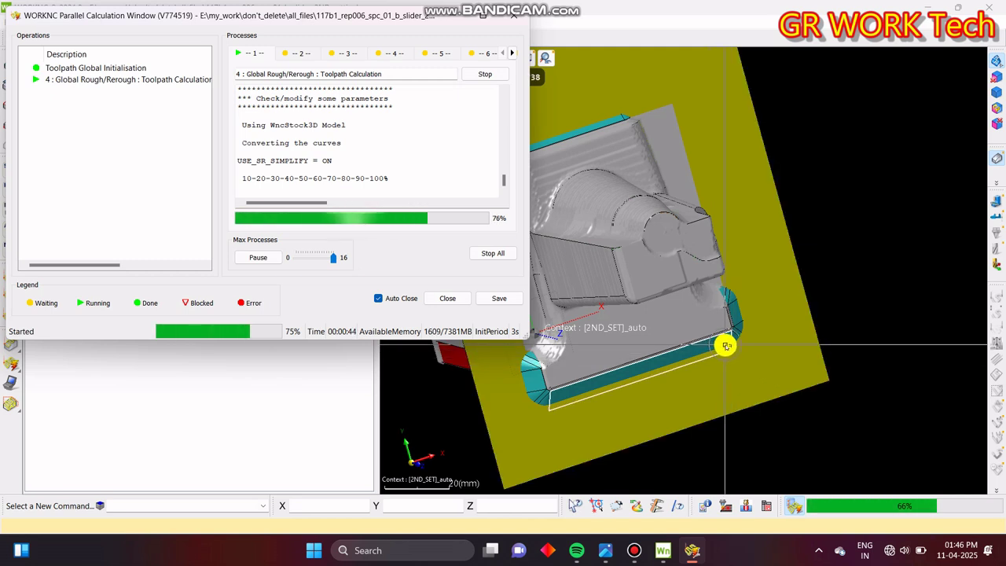
pyautogui.moveTo(624, 354); pyautogui.dragTo(681, 359, button='middle')
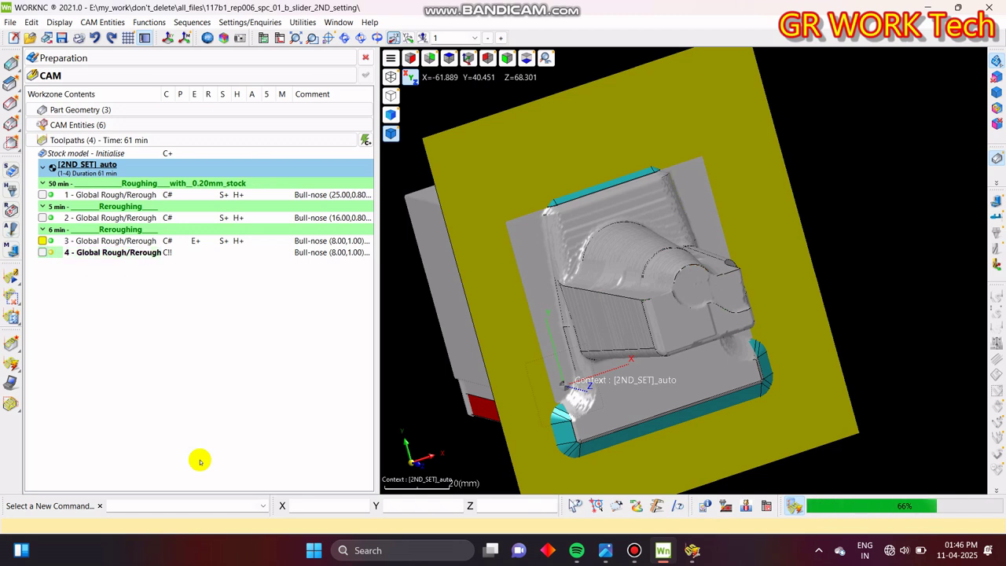
pyautogui.moveTo(457, 462); pyautogui.dragTo(726, 373, button='middle')
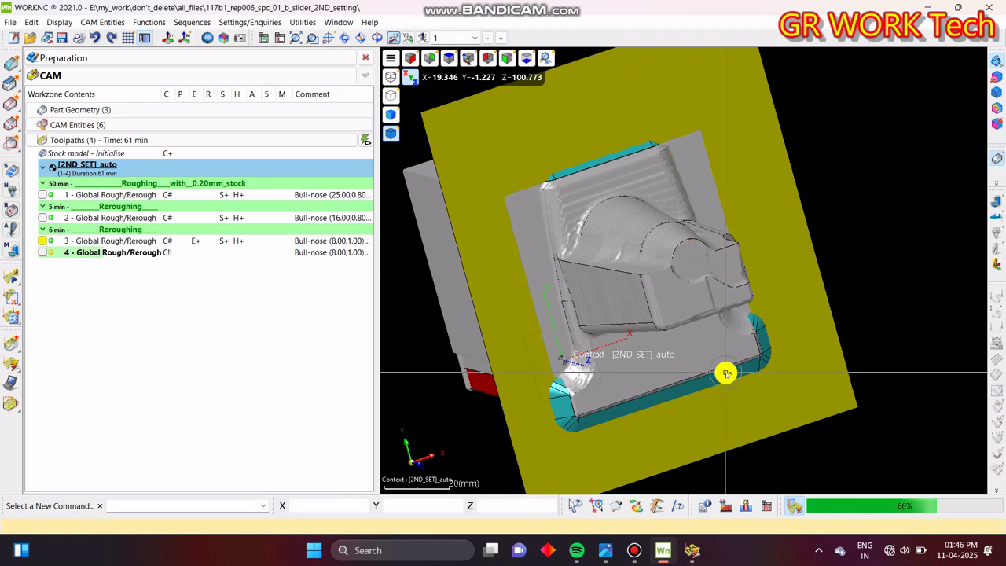
pyautogui.scroll(-2, 725, 373)
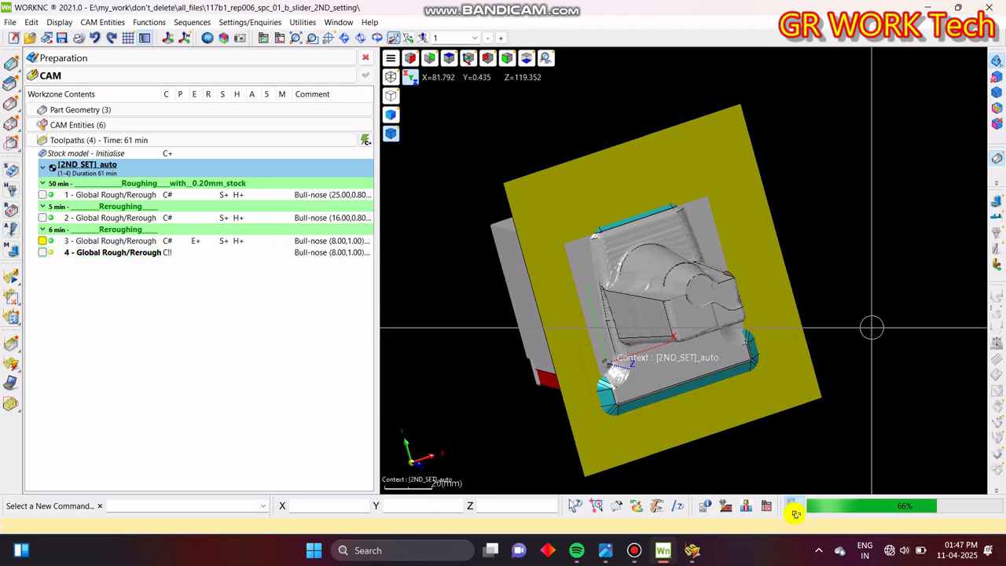
pyautogui.click(669, 550)
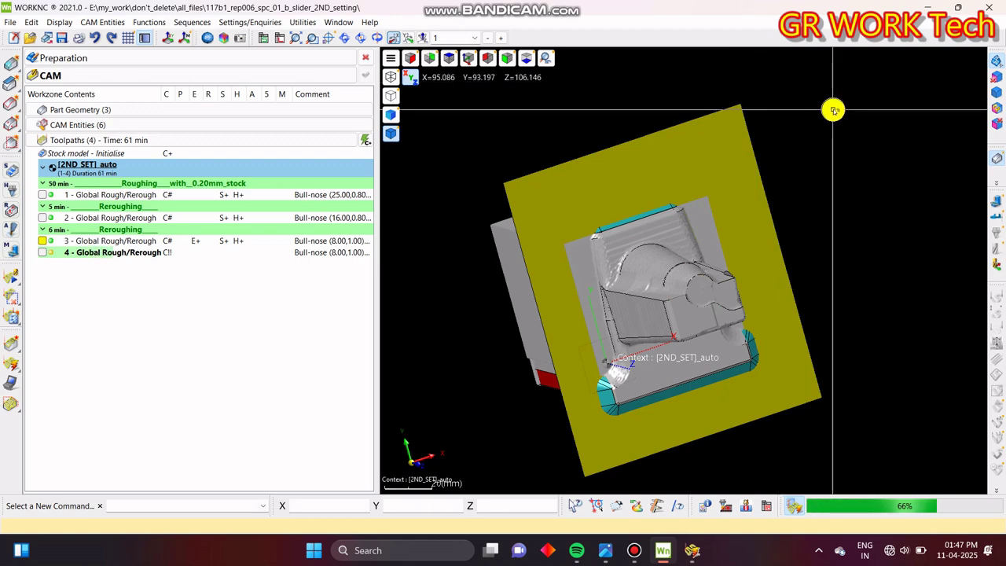
pyautogui.click(690, 554)
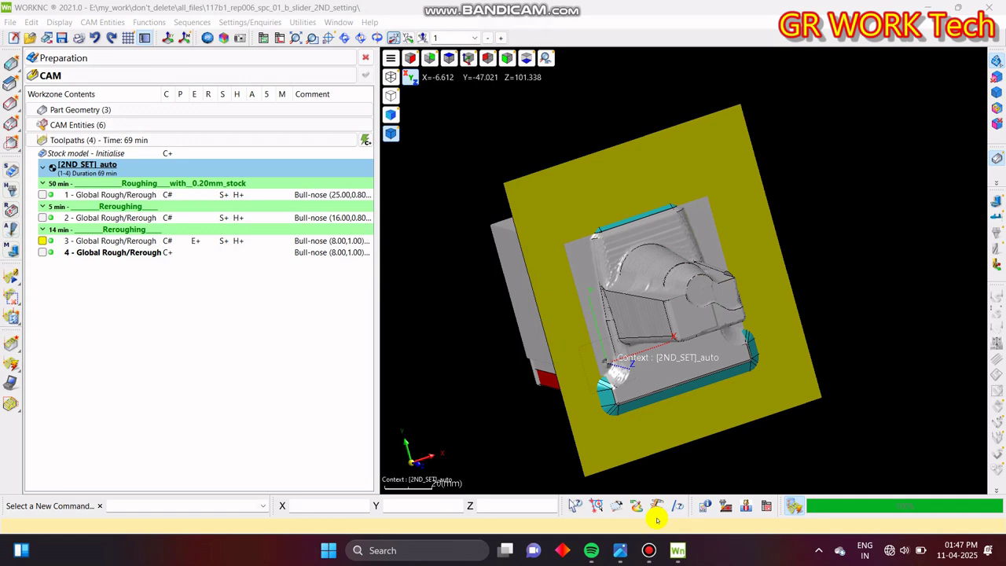
# - Display toolpath 4 and hide the stock state to view its passes on the part surfaces
pyautogui.click(42, 253)
pyautogui.click(102, 252)
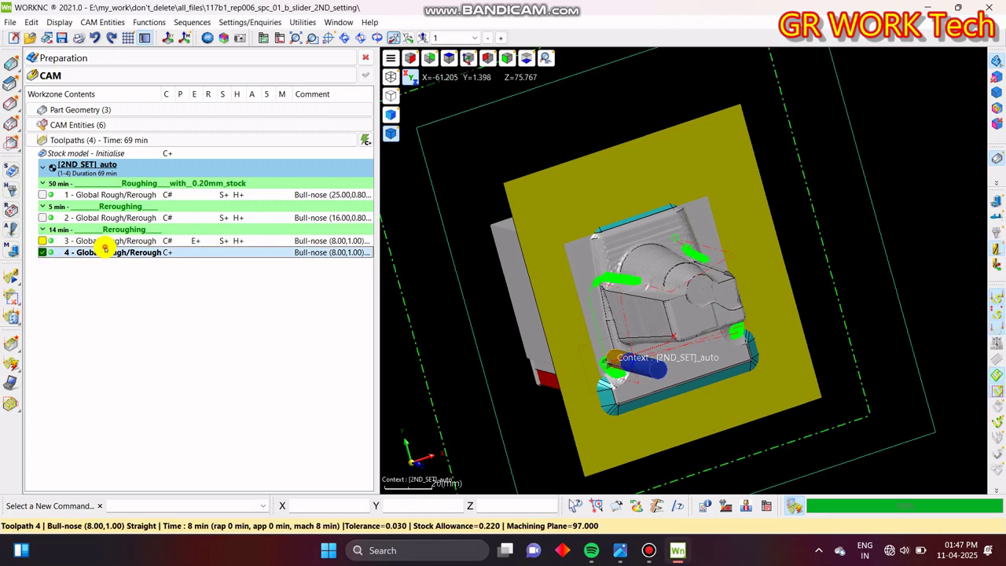
pyautogui.moveTo(781, 216); pyautogui.dragTo(630, 172, button='middle')
pyautogui.doubleClick(103, 124)
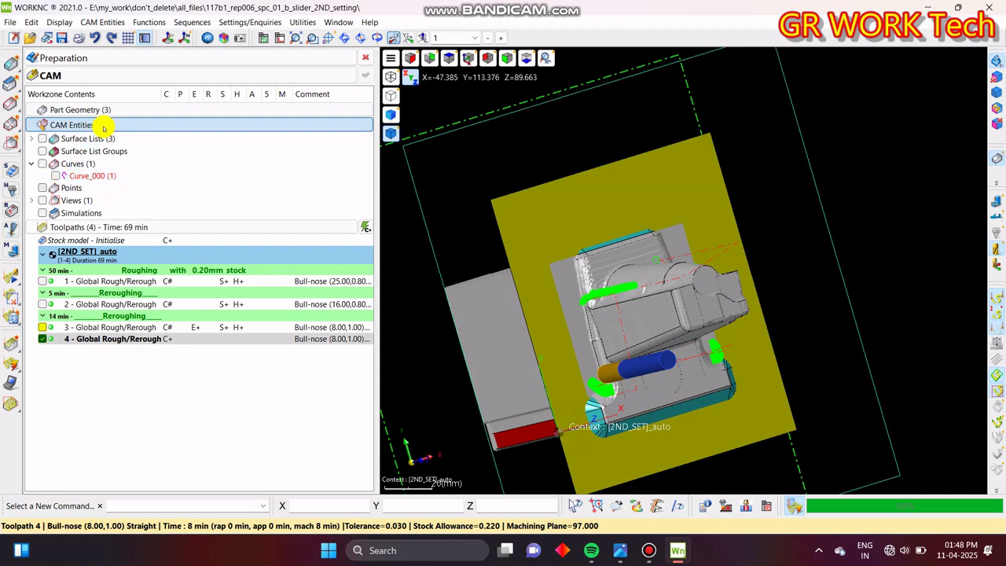
pyautogui.doubleClick(104, 125)
pyautogui.doubleClick(109, 110)
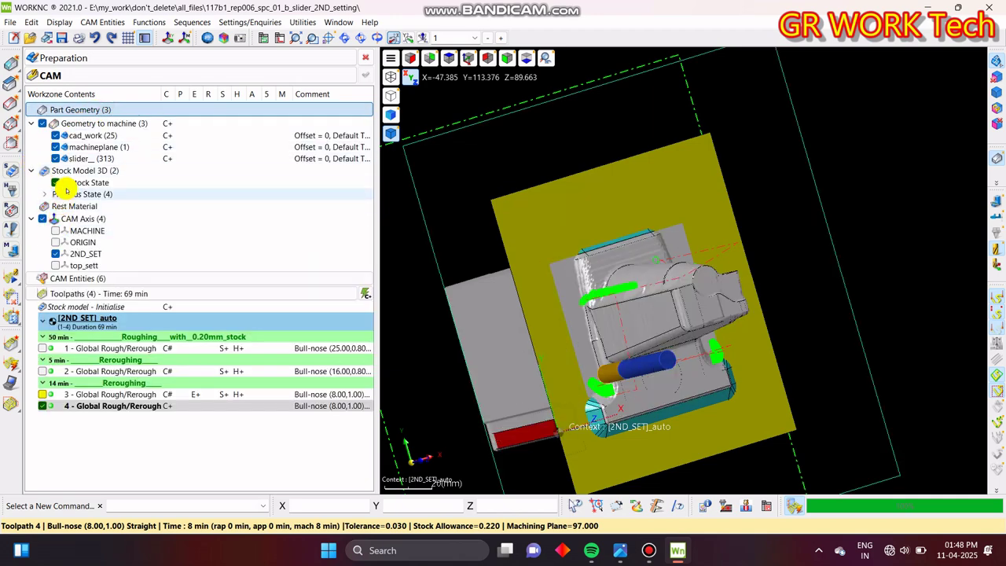
pyautogui.click(55, 183)
pyautogui.doubleClick(114, 110)
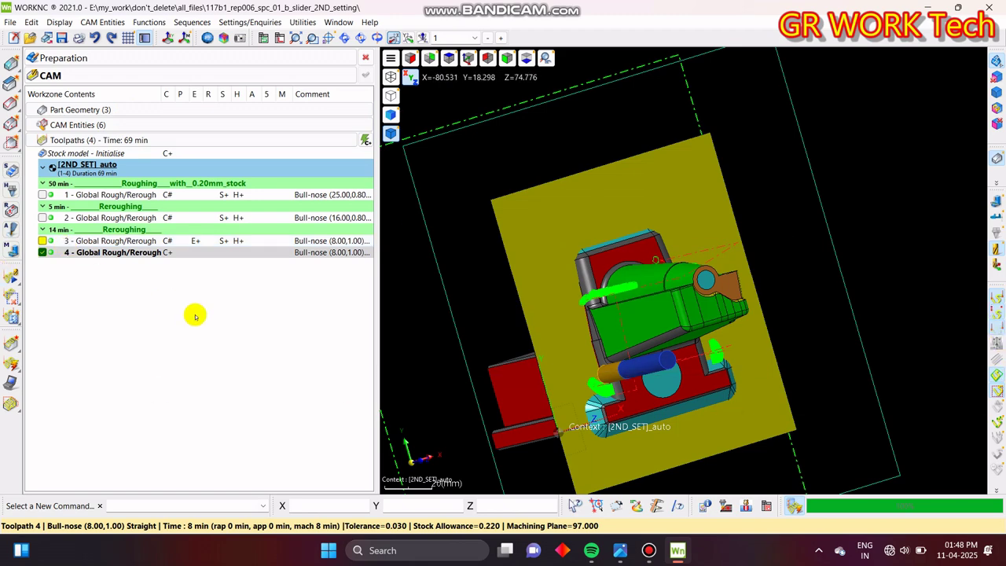
# - Lock toolpath 4
pyautogui.rightClick(169, 253)
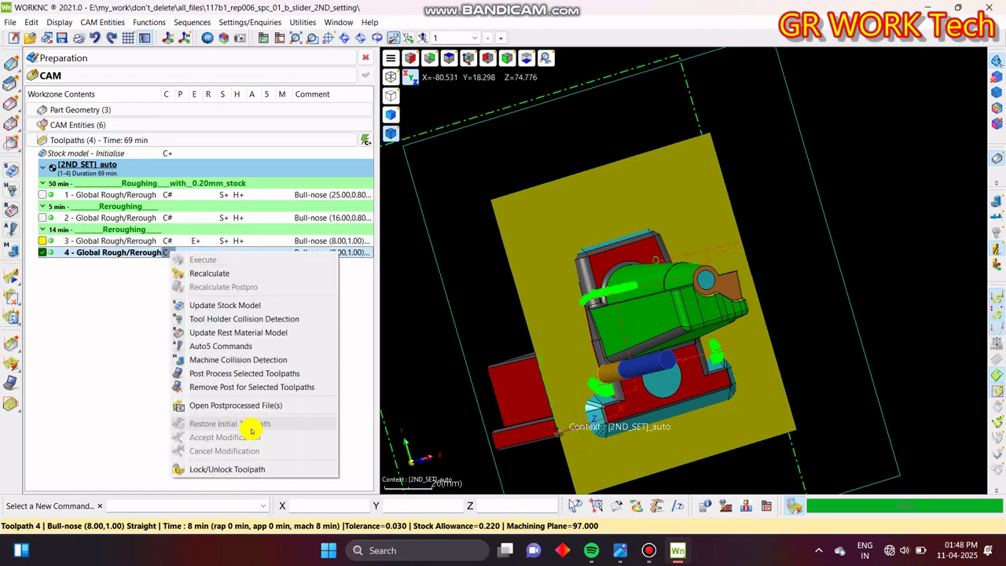
pyautogui.click(247, 467)
pyautogui.click(543, 295)
pyautogui.click(265, 350)
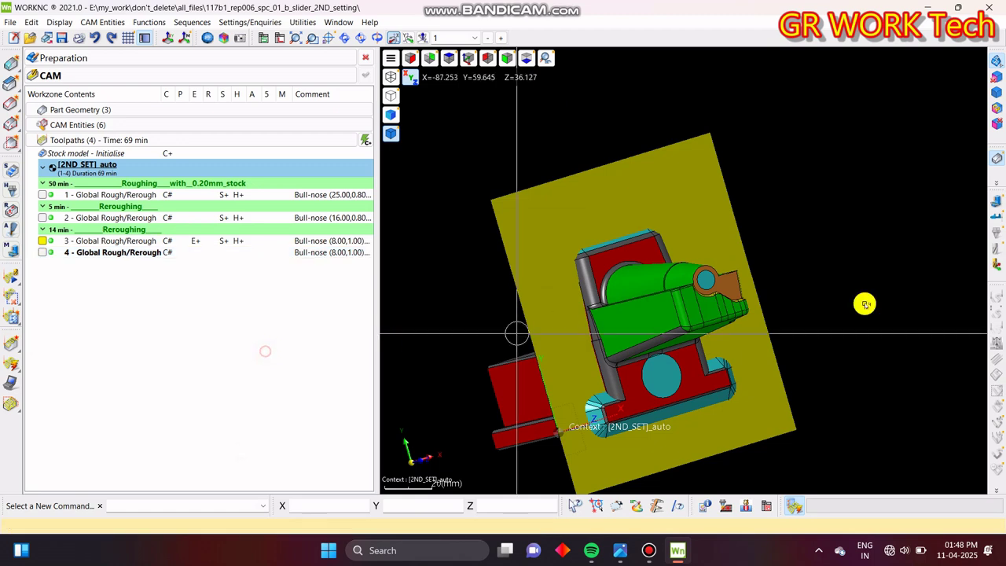
# - Display toolpath 4 and assign it tool holder 50-642-08 from the Side_Lock_BT50 group of Haimer_holder_BT50
pyautogui.click(128, 252)
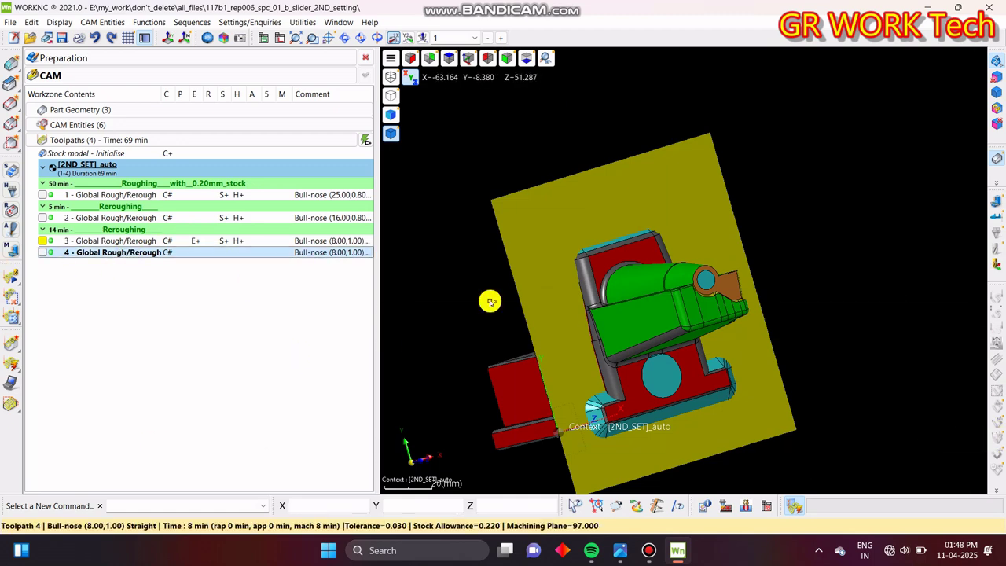
pyautogui.click(42, 252)
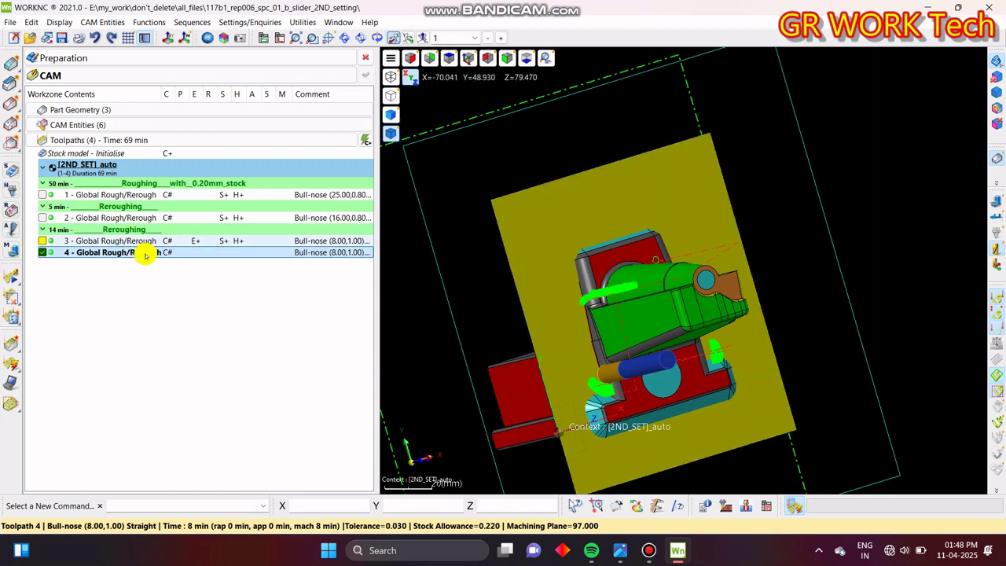
pyautogui.click(12, 189)
pyautogui.click(310, 80)
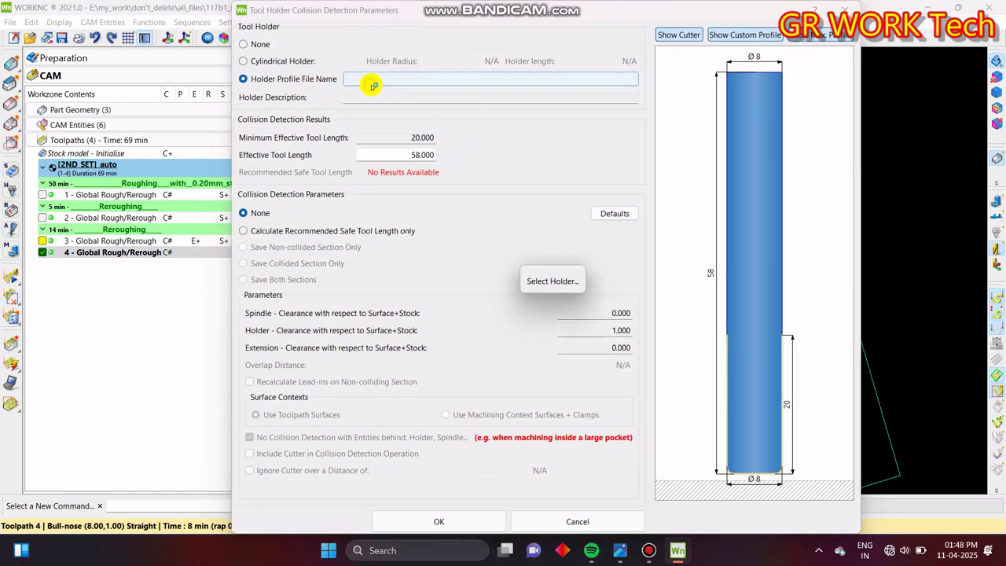
pyautogui.click(366, 80)
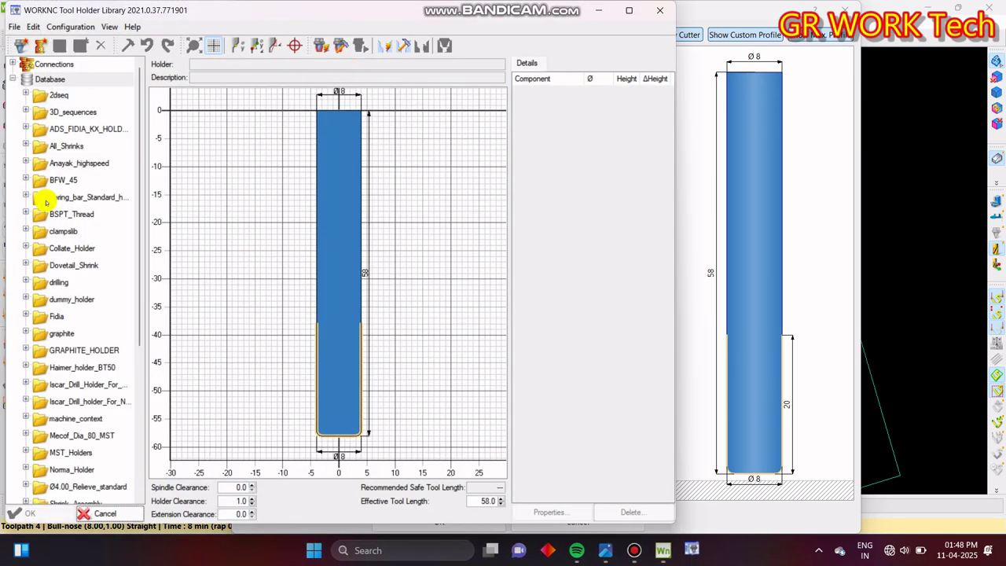
pyautogui.click(29, 367)
pyautogui.scroll(-4, 74, 378)
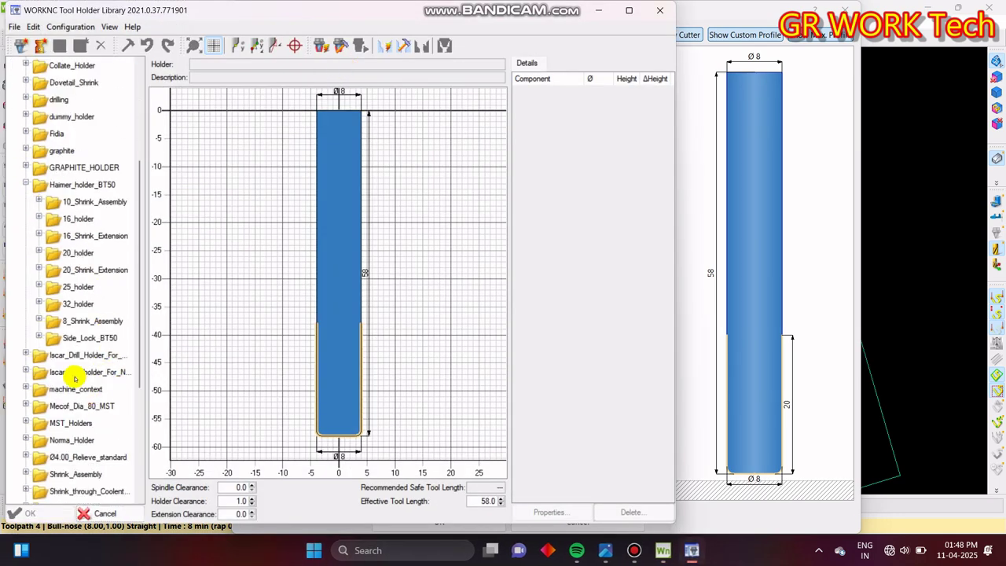
pyautogui.click(37, 334)
pyautogui.click(87, 375)
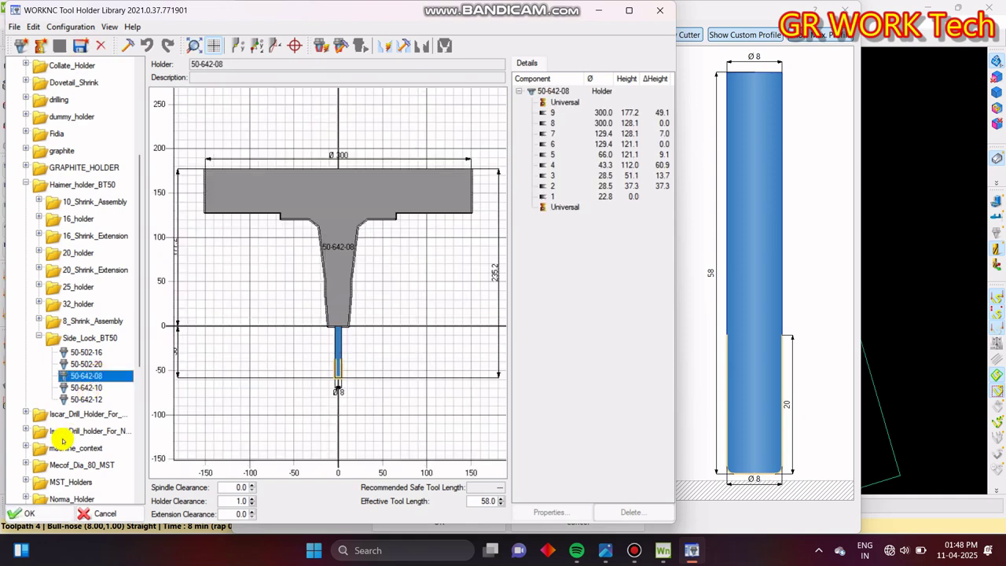
pyautogui.click(14, 512)
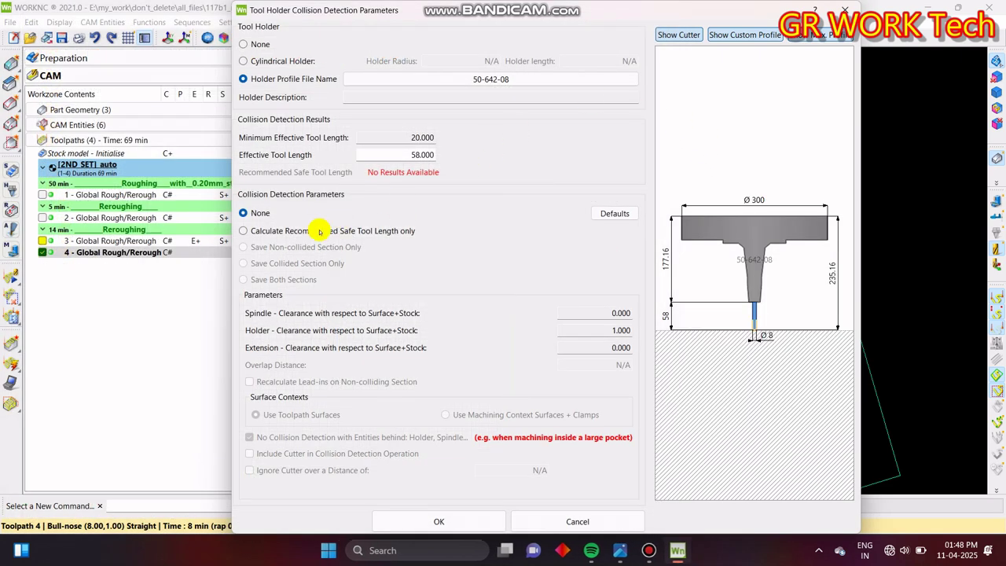
# - Set toolpath 4 to calculate the recommended safe tool length only, execute the holder collision detection, and close its report
pyautogui.click(314, 230)
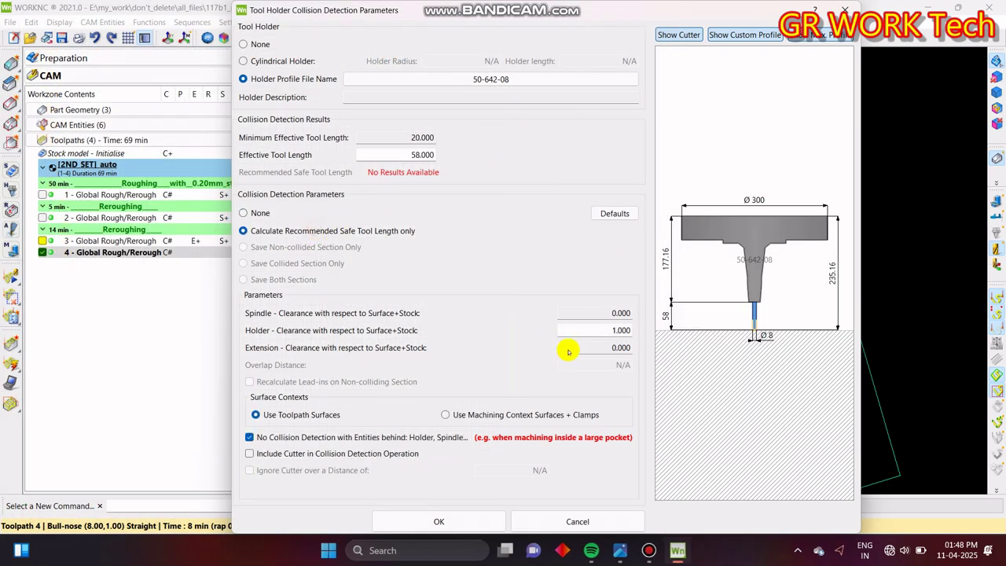
pyautogui.click(427, 522)
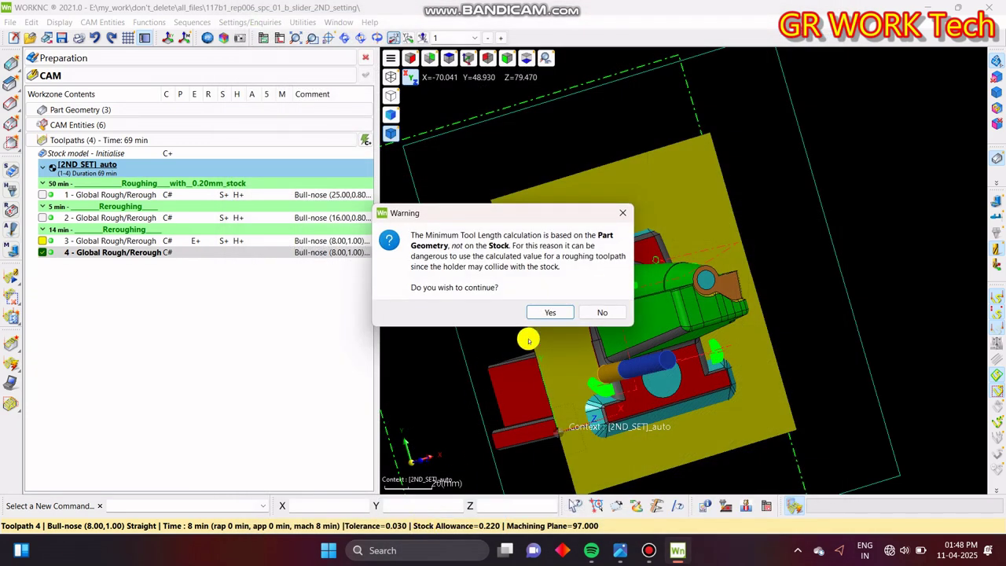
pyautogui.click(550, 312)
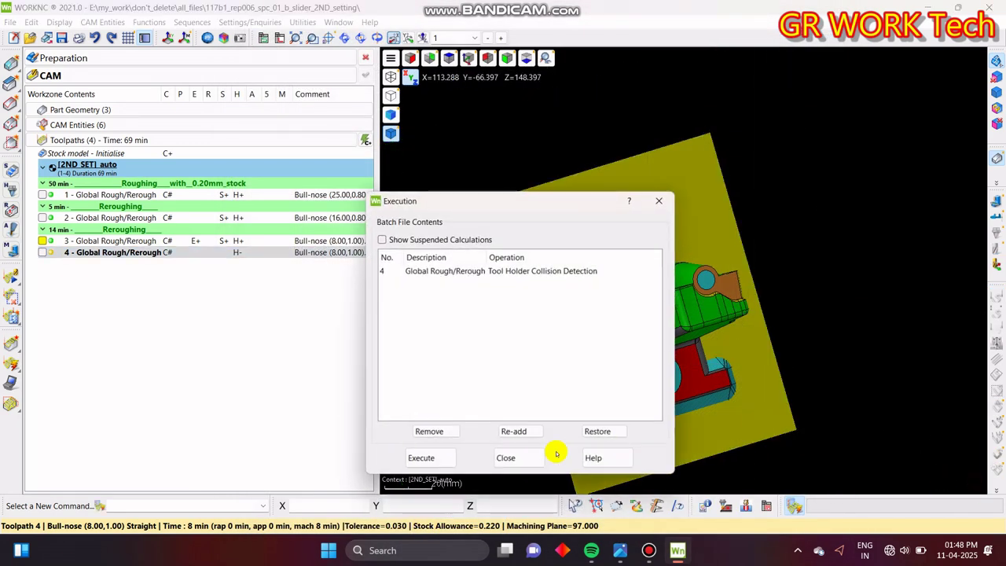
pyautogui.click(445, 459)
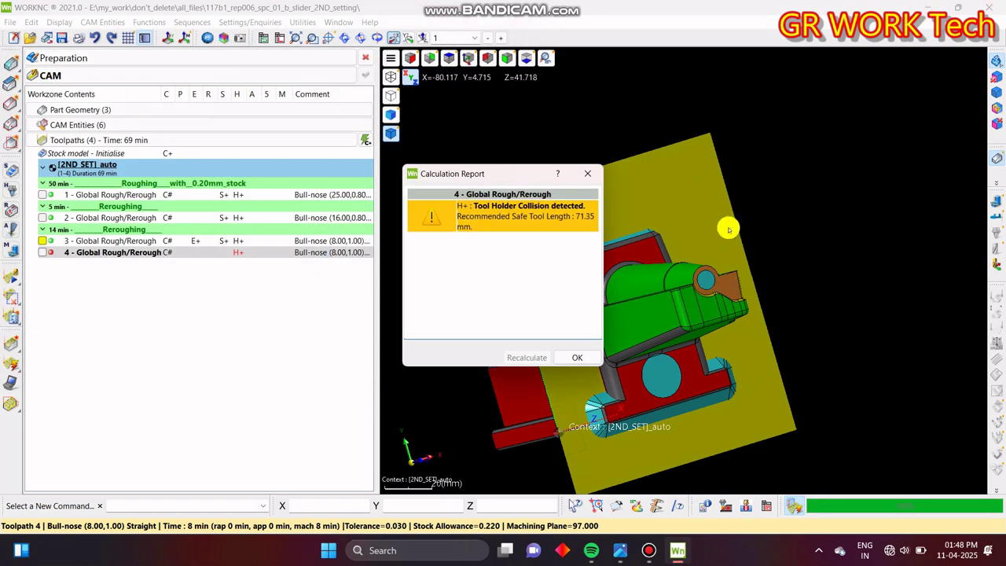
pyautogui.click(582, 171)
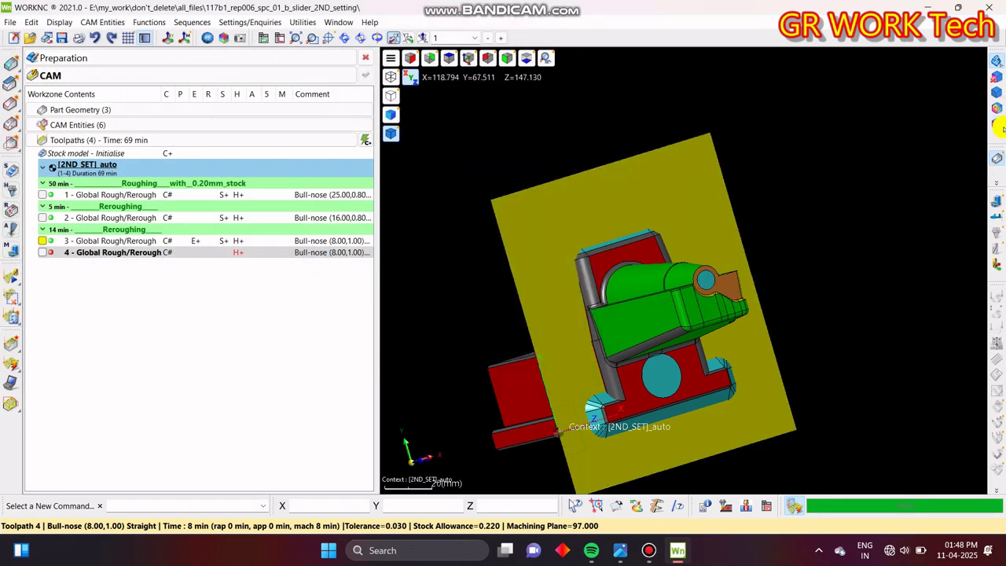
# - Hide the part surfaces and view toolpath 4 from the front with its colliding sections highlighted
pyautogui.click(995, 153)
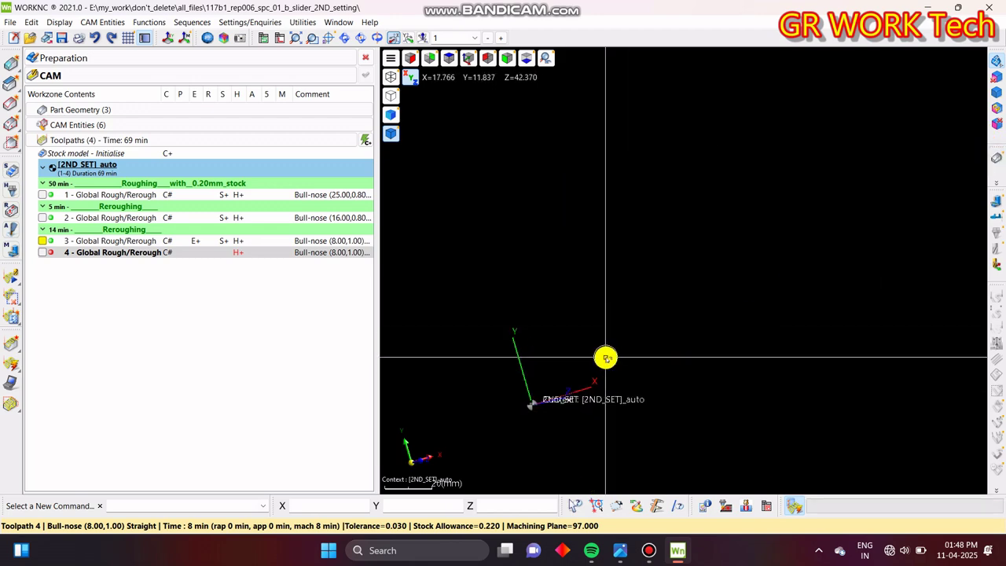
pyautogui.scroll(-3, 606, 359)
pyautogui.click(43, 252)
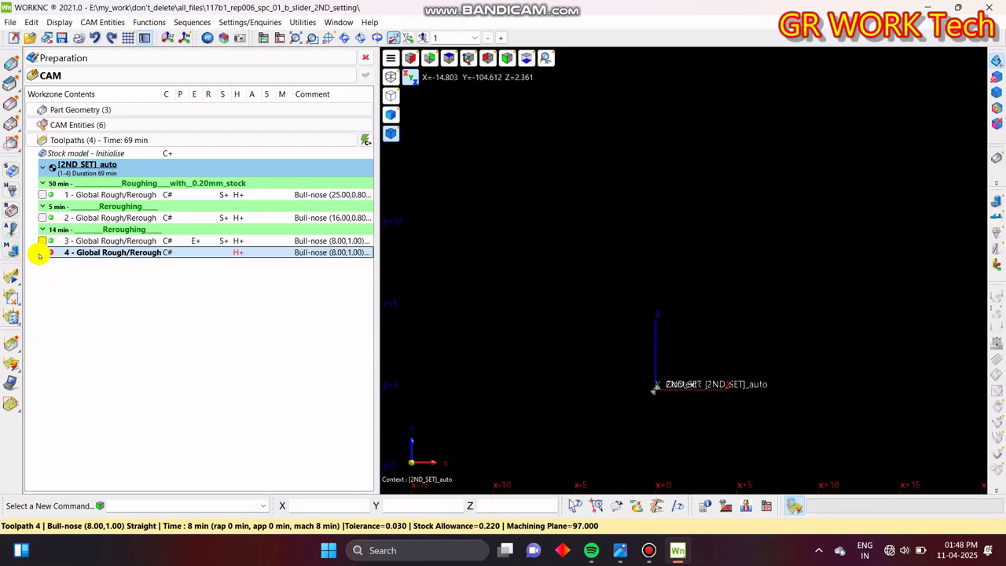
pyautogui.scroll(-3, 750, 370)
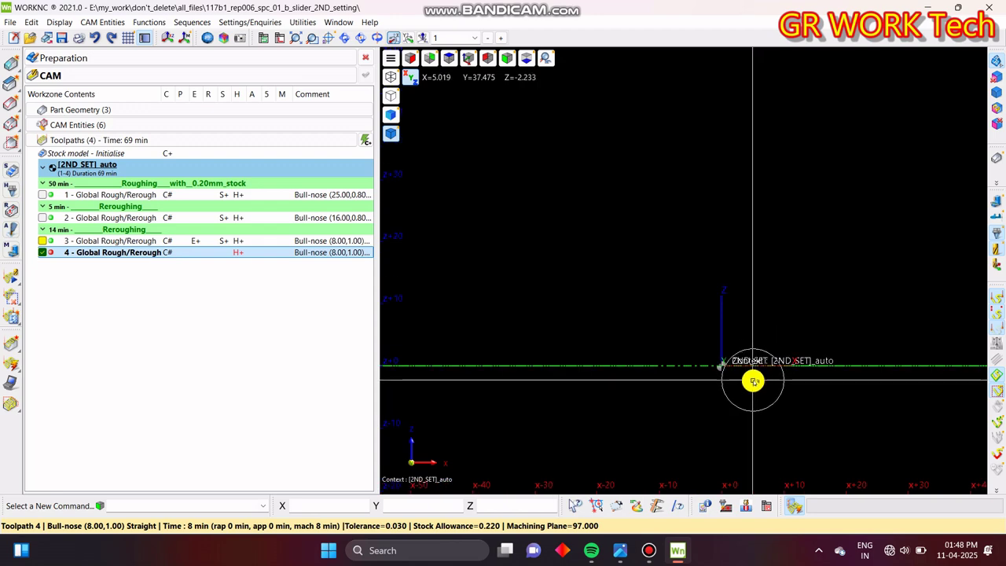
pyautogui.scroll(-3, 753, 380)
pyautogui.scroll(-2, 770, 335)
pyautogui.moveTo(771, 334); pyautogui.dragTo(688, 349, button='middle')
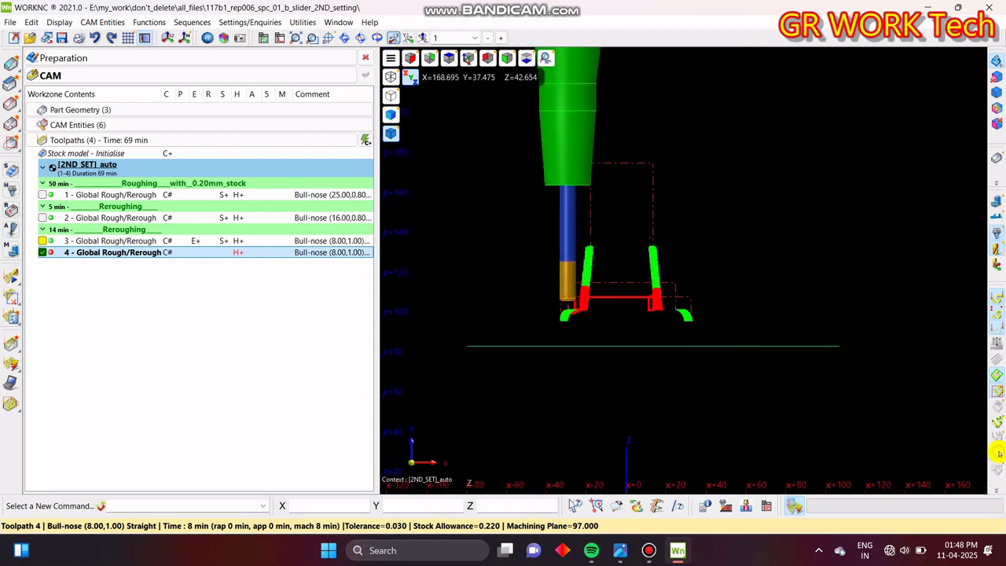
pyautogui.moveTo(710, 274); pyautogui.dragTo(747, 311, button='middle')
pyautogui.scroll(2, 716, 361)
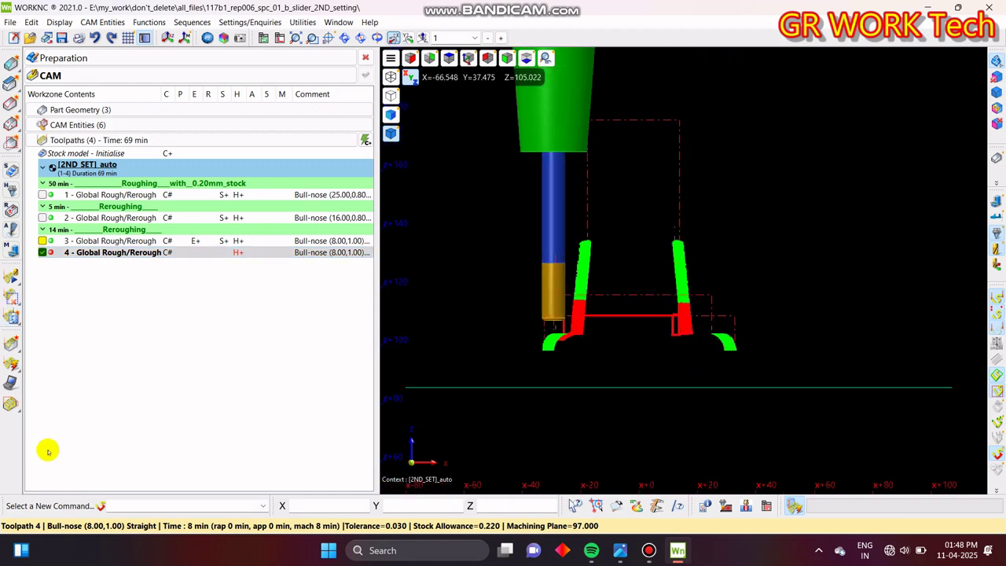
# - Remove the lower, colliding section of toolpath 4 with a rectangular selection, then execute the modification and holder collision detection
pyautogui.click(16, 298)
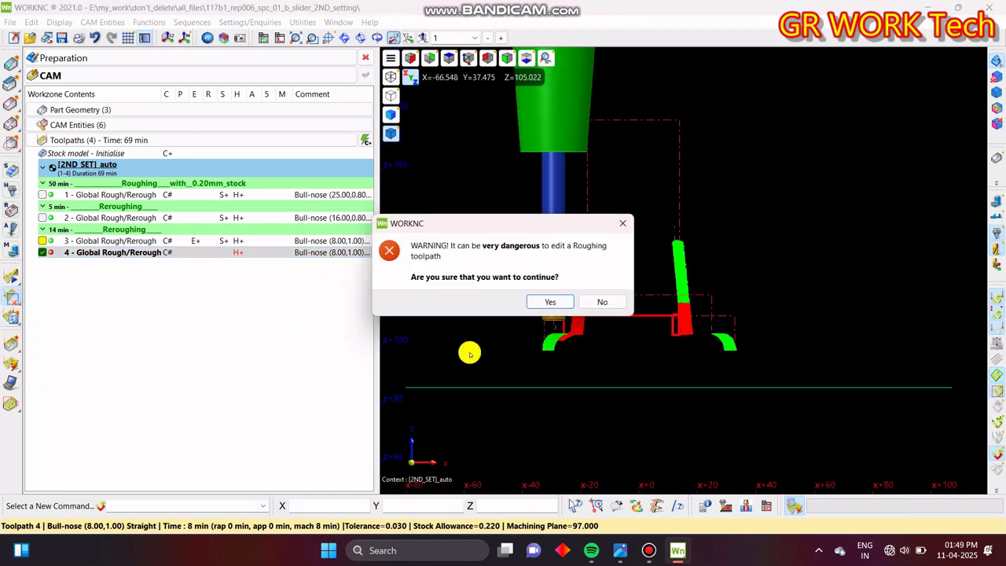
pyautogui.click(550, 302)
pyautogui.click(602, 291)
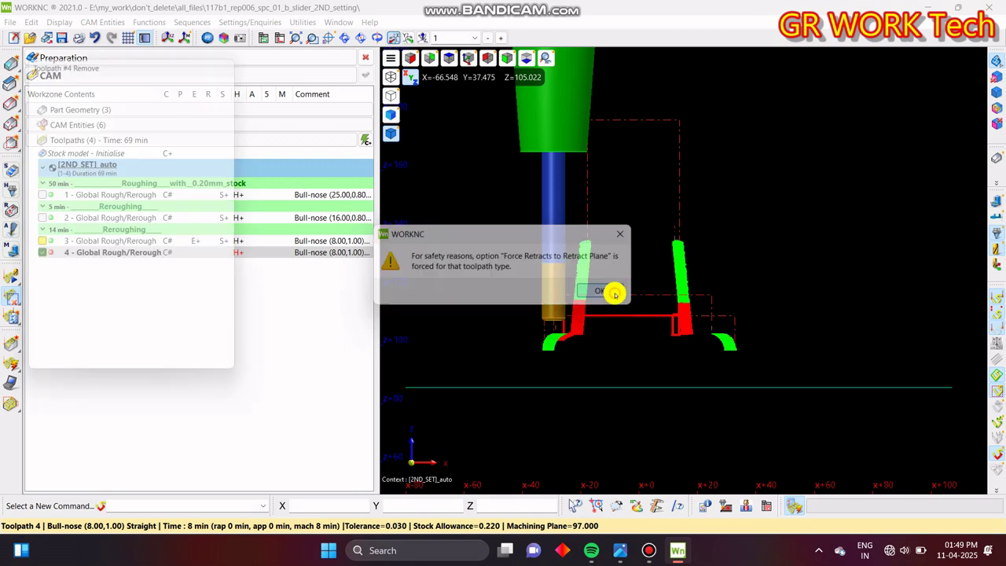
pyautogui.click(62, 230)
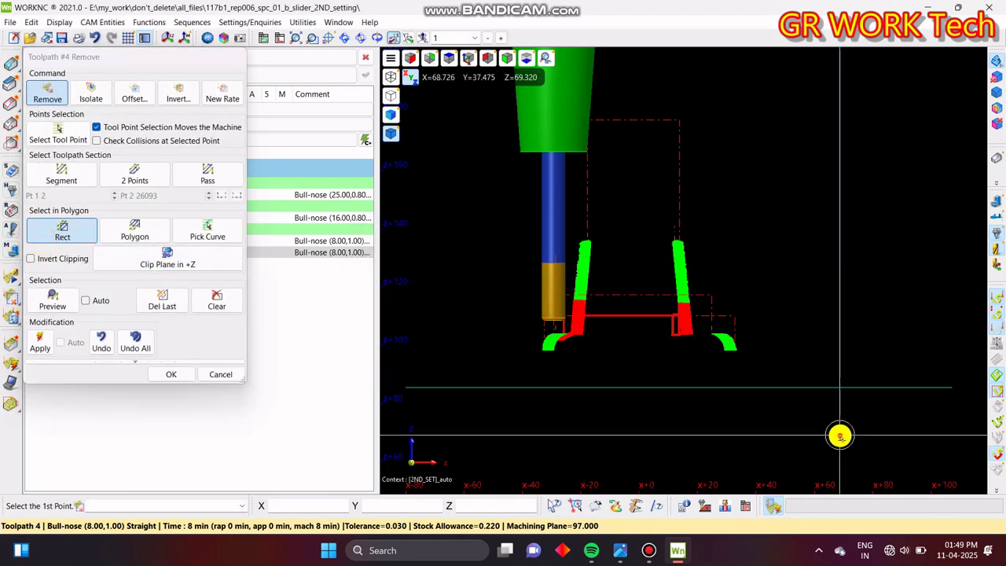
pyautogui.scroll(3, 542, 297)
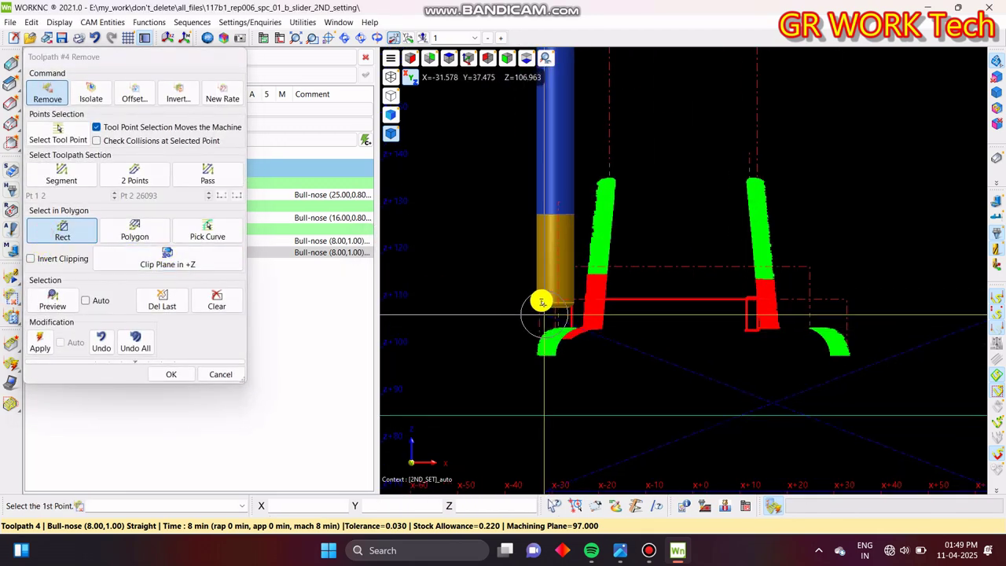
pyautogui.click(530, 274)
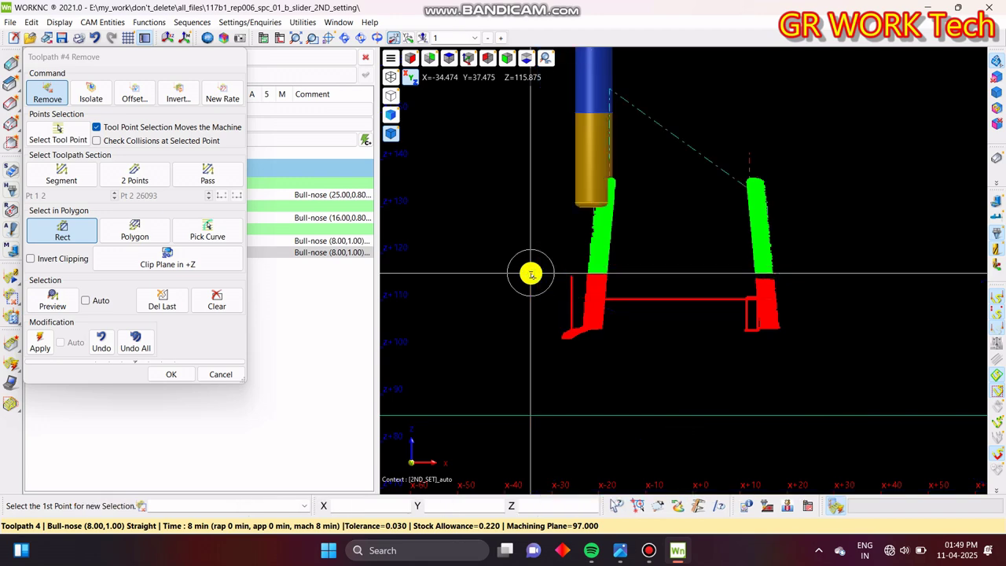
pyautogui.click(170, 375)
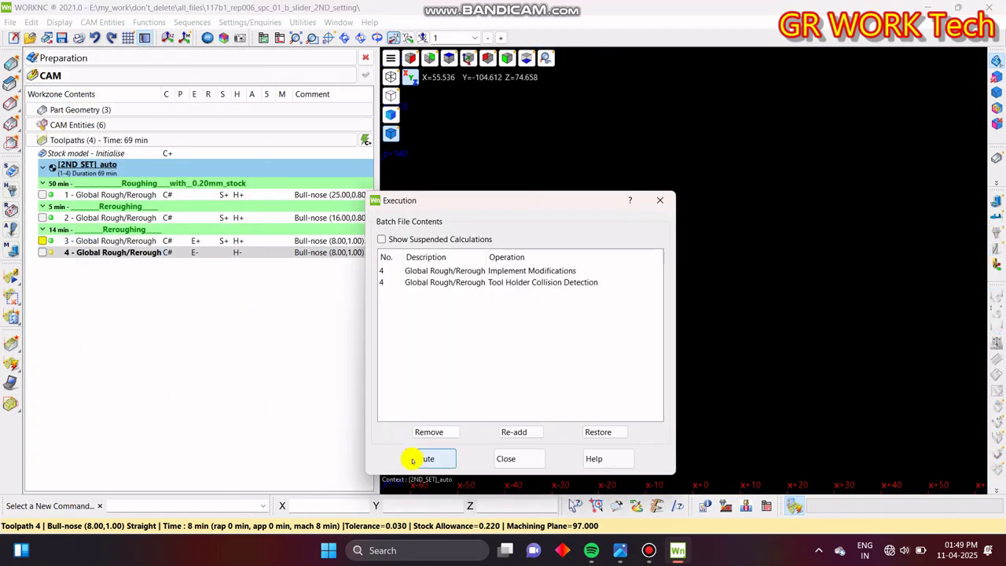
pyautogui.click(412, 459)
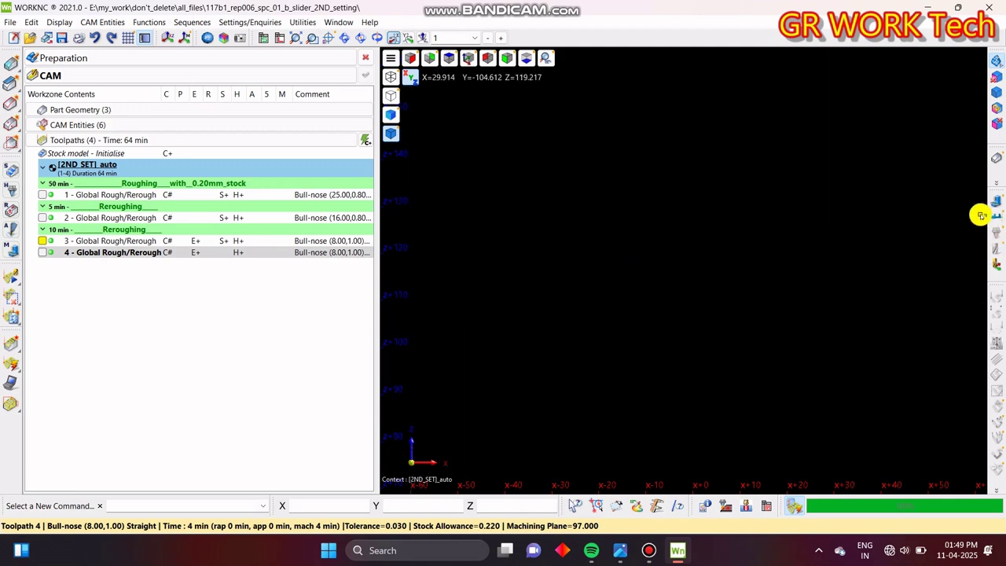
# - Show the part surfaces again and execute a stock model update for toolpath 4
pyautogui.click(992, 159)
pyautogui.scroll(-5, 617, 428)
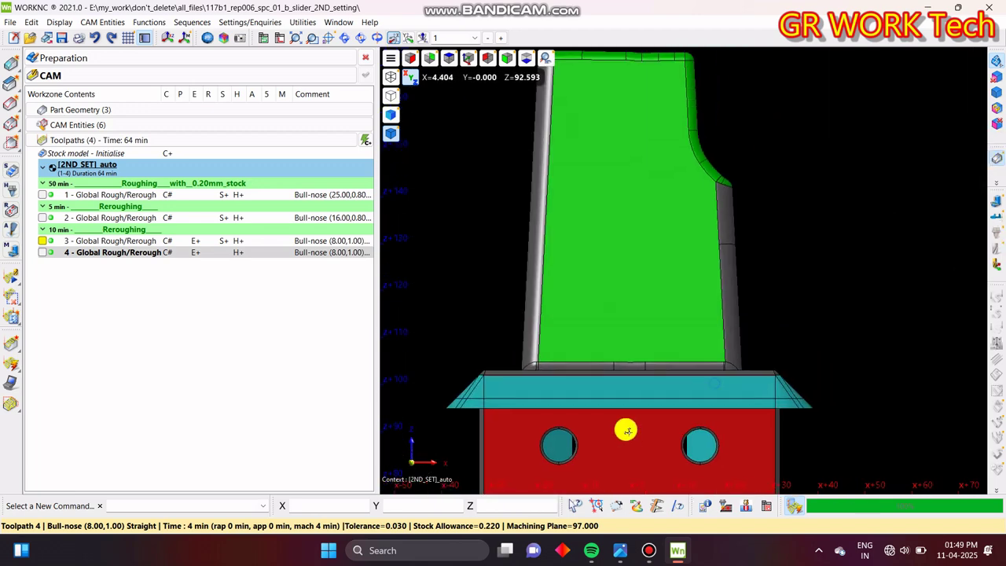
pyautogui.moveTo(672, 424); pyautogui.dragTo(669, 408, button='middle')
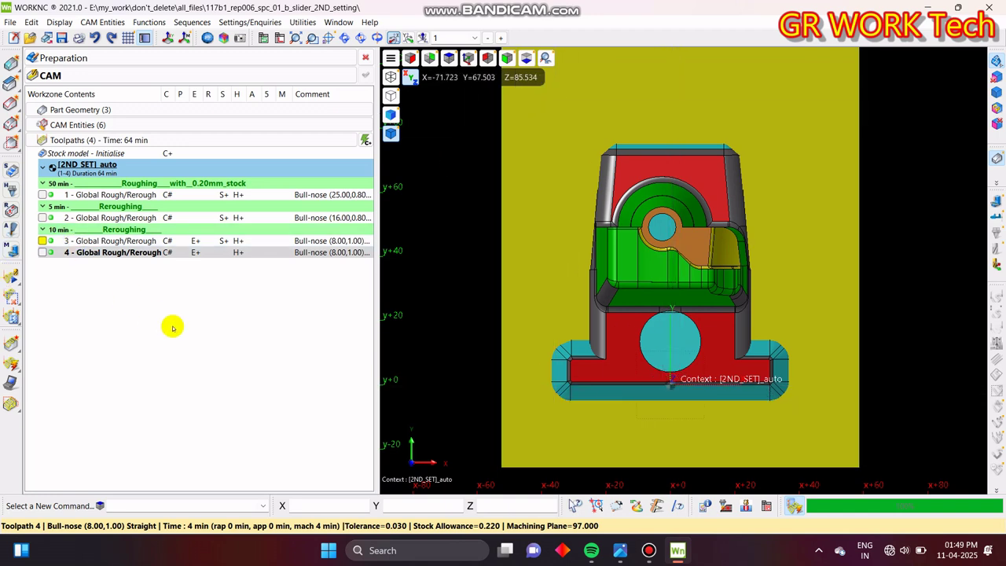
pyautogui.click(84, 249)
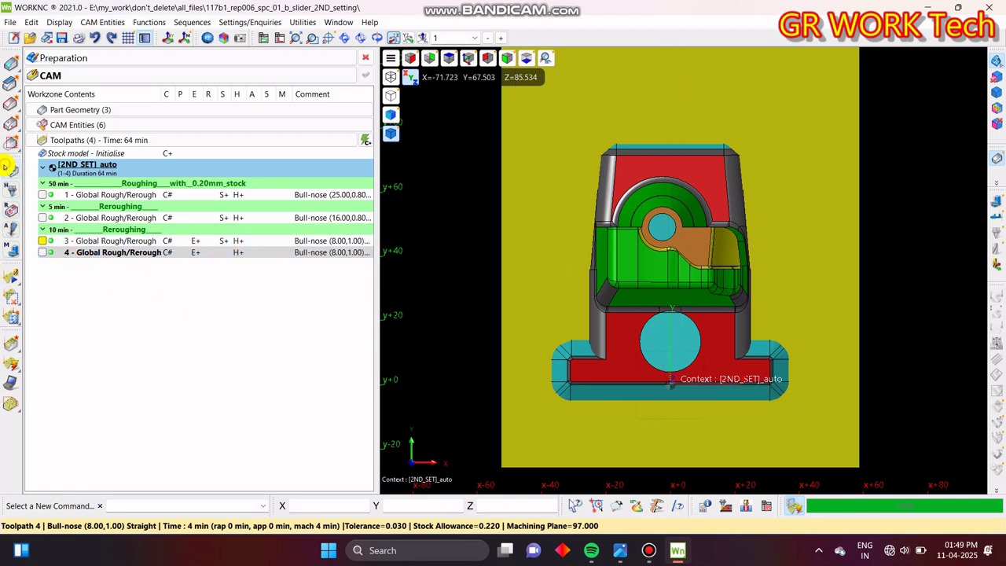
pyautogui.click(8, 167)
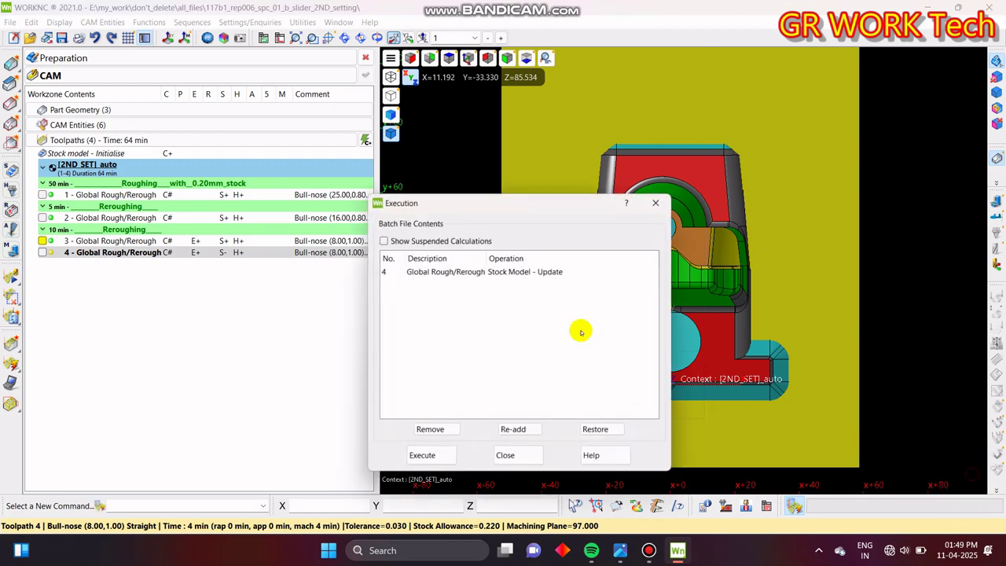
pyautogui.click(428, 455)
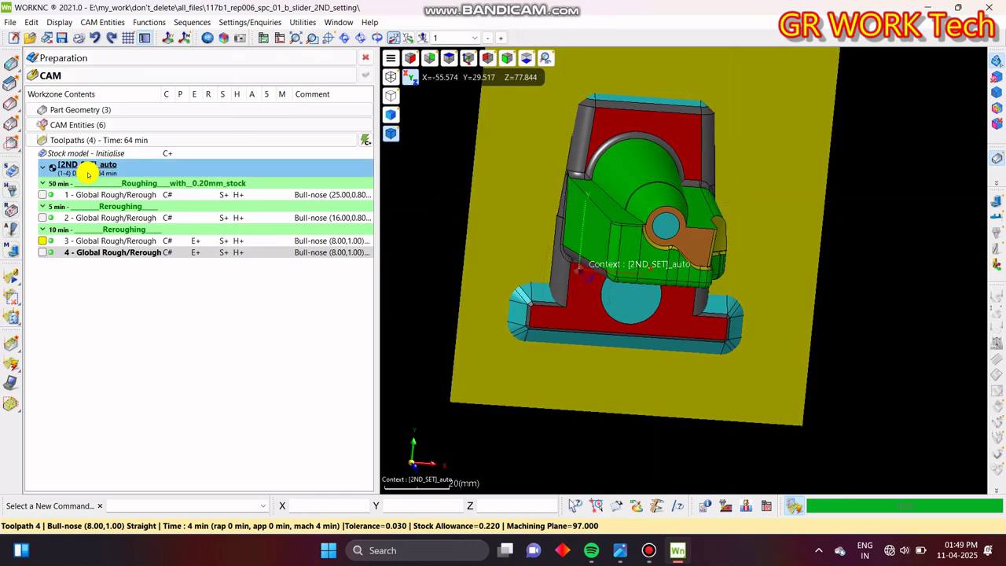
# - Display the current Stock State and examine the remaining material around the slider
pyautogui.click(132, 112)
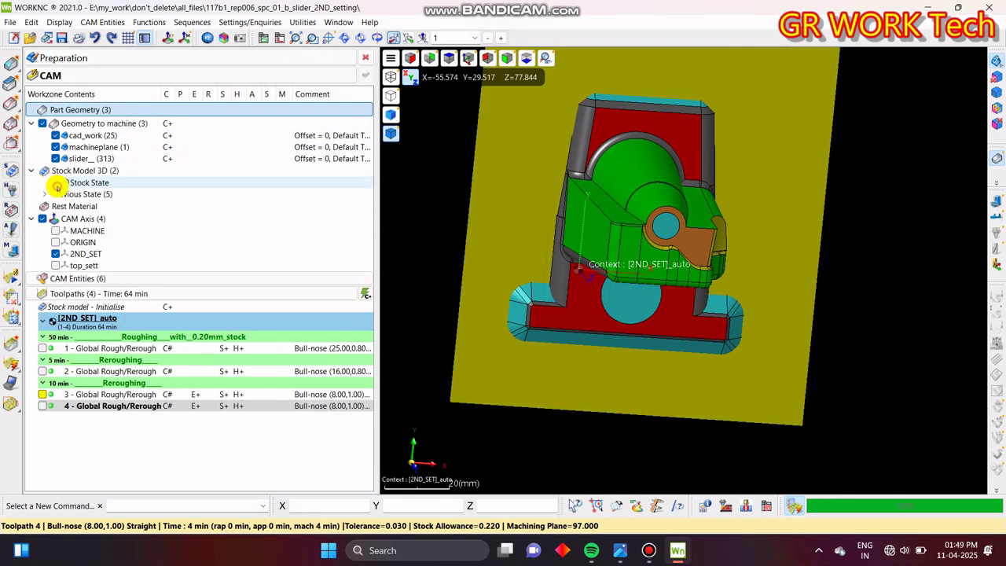
pyautogui.click(56, 184)
pyautogui.moveTo(621, 233); pyautogui.dragTo(667, 307, button='middle')
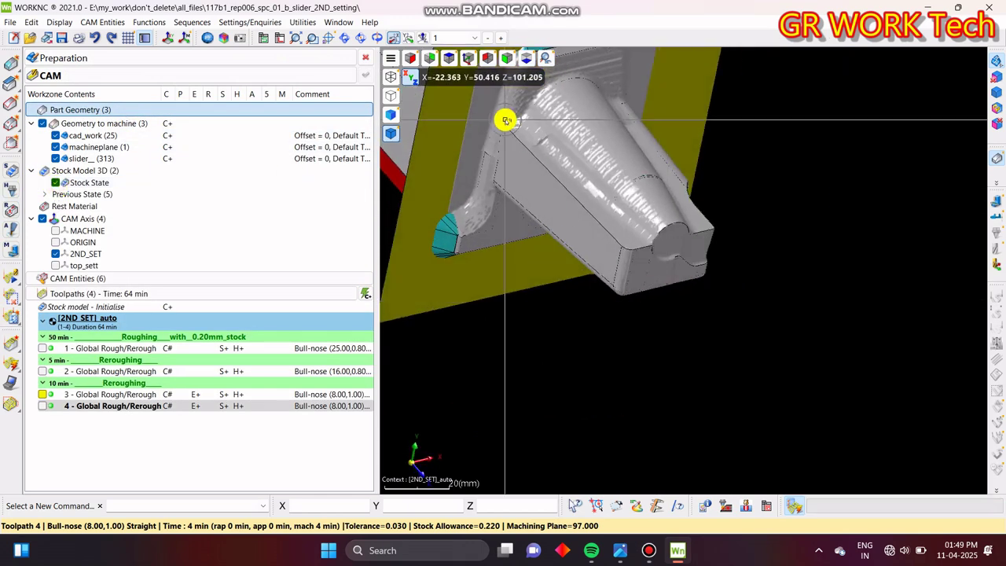
pyautogui.moveTo(506, 120); pyautogui.dragTo(671, 179, button='middle')
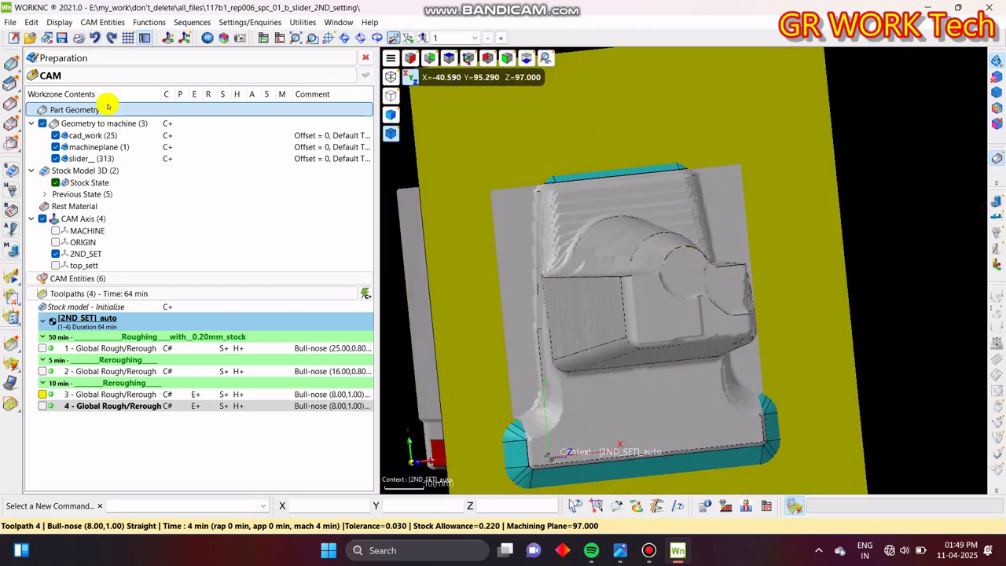
pyautogui.doubleClick(197, 123)
pyautogui.click(197, 109)
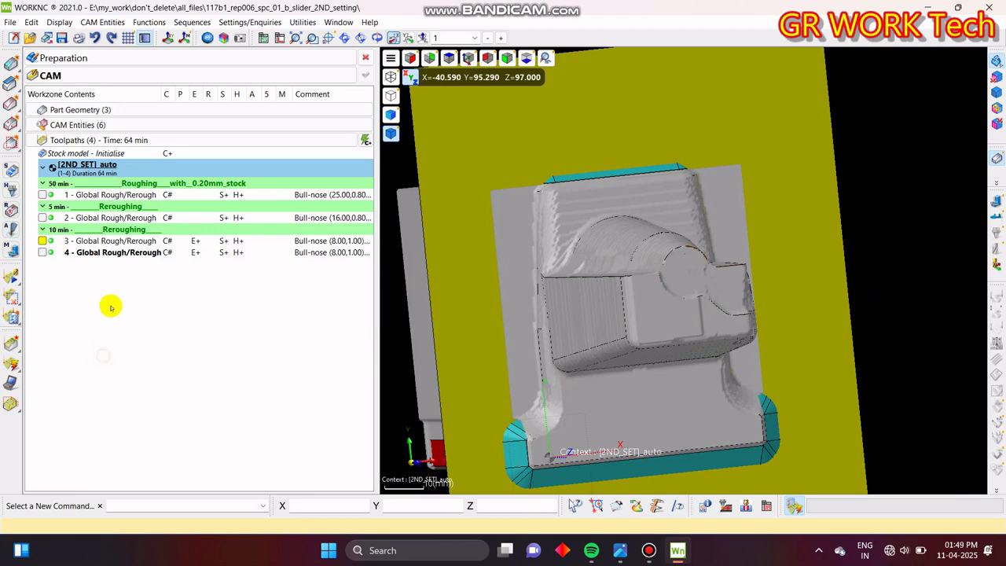
# - Copy the third Reroughing comment to the end of the toolpath list without saving the workzone changes
pyautogui.rightClick(152, 227)
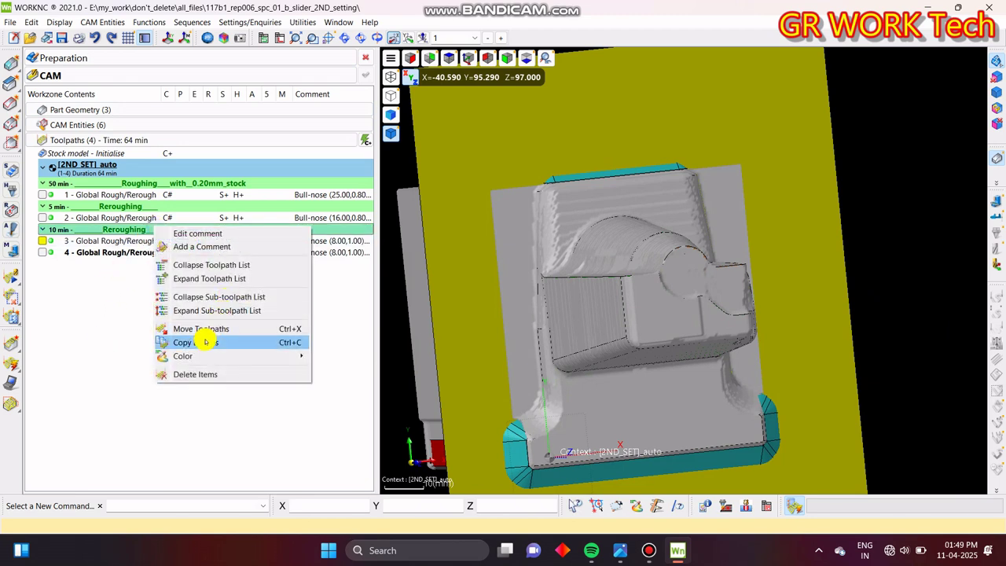
pyautogui.click(205, 342)
pyautogui.click(591, 290)
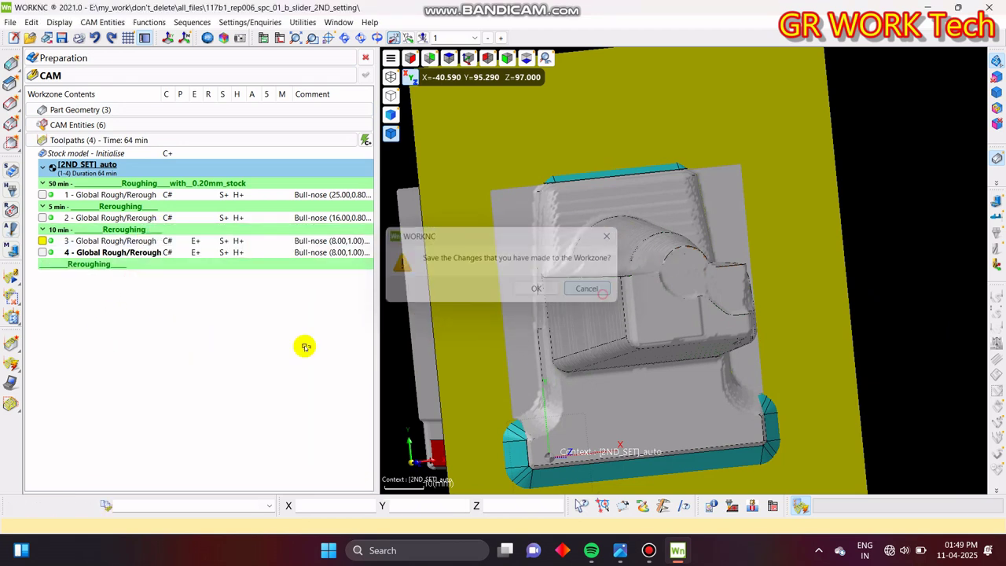
# - Create toolpath 5 from toolpath 4's settings with the 5R1_25 cutter from Roughing_Small_Nose_Cutters_P20, and execute its calculation
pyautogui.rightClick(144, 257)
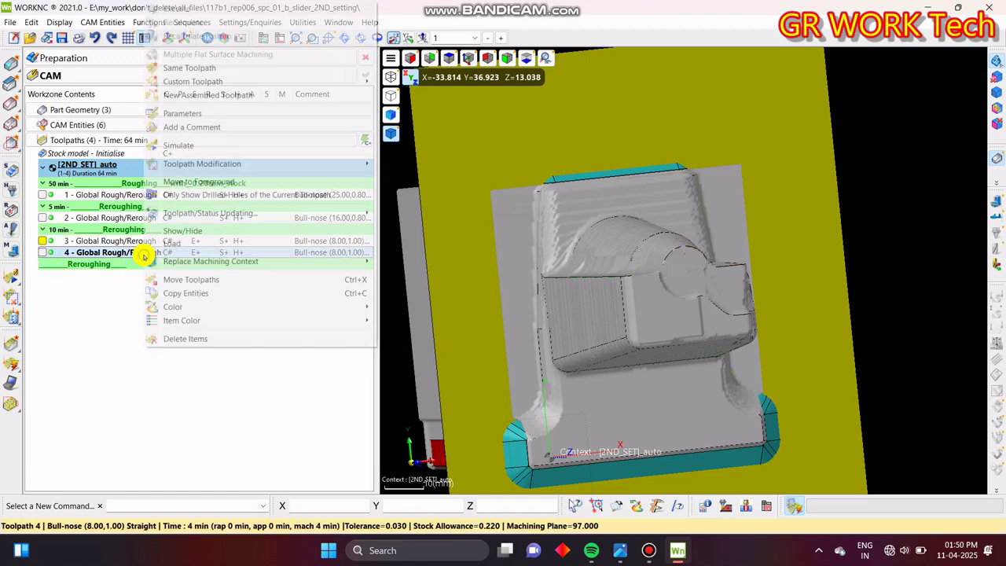
pyautogui.click(227, 69)
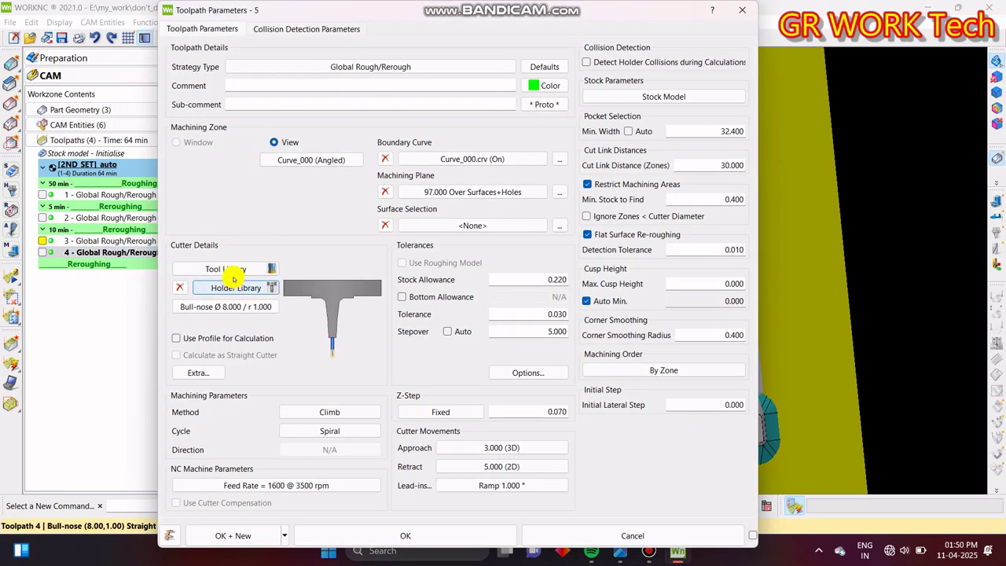
pyautogui.click(237, 269)
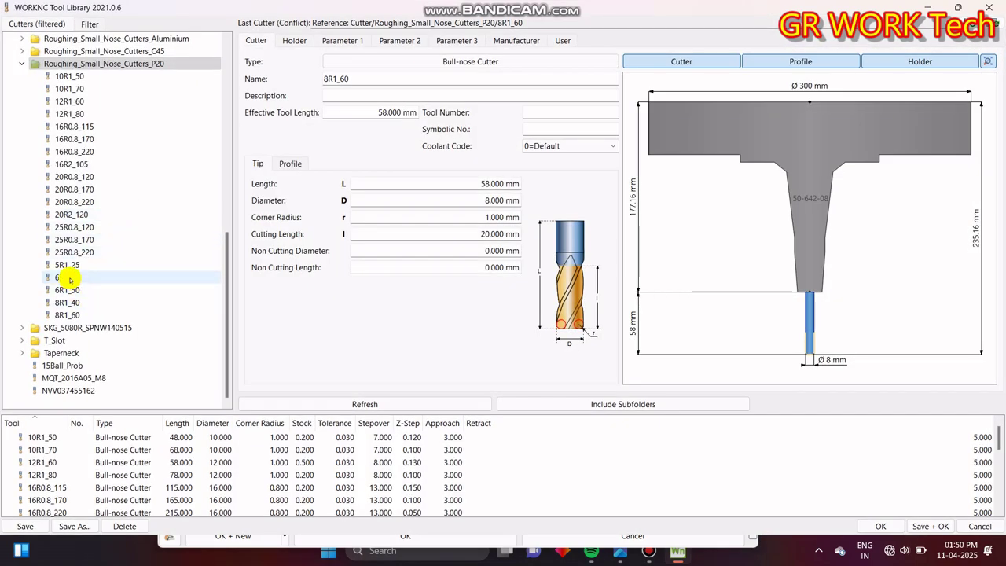
pyautogui.click(67, 265)
pyautogui.click(941, 531)
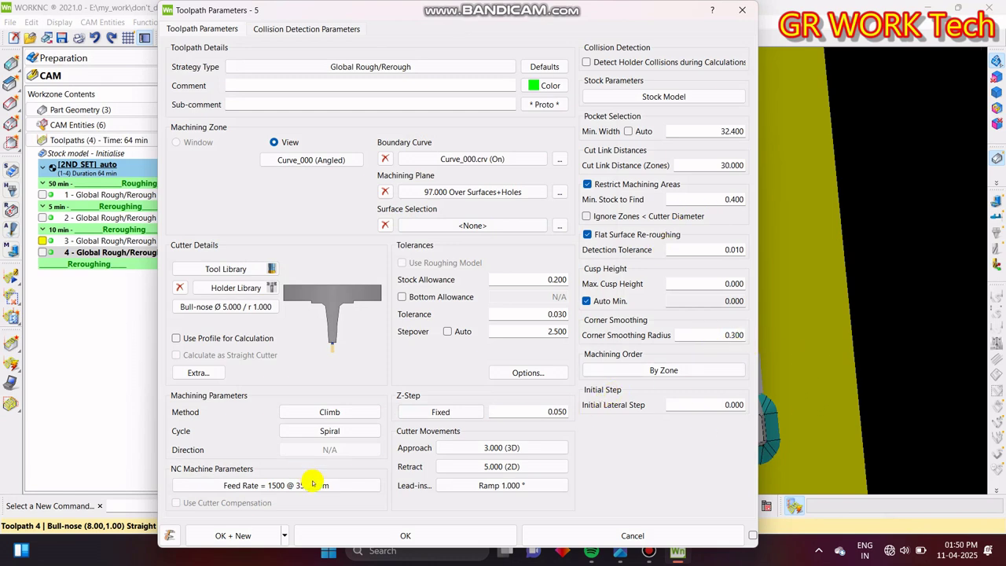
pyautogui.click(449, 541)
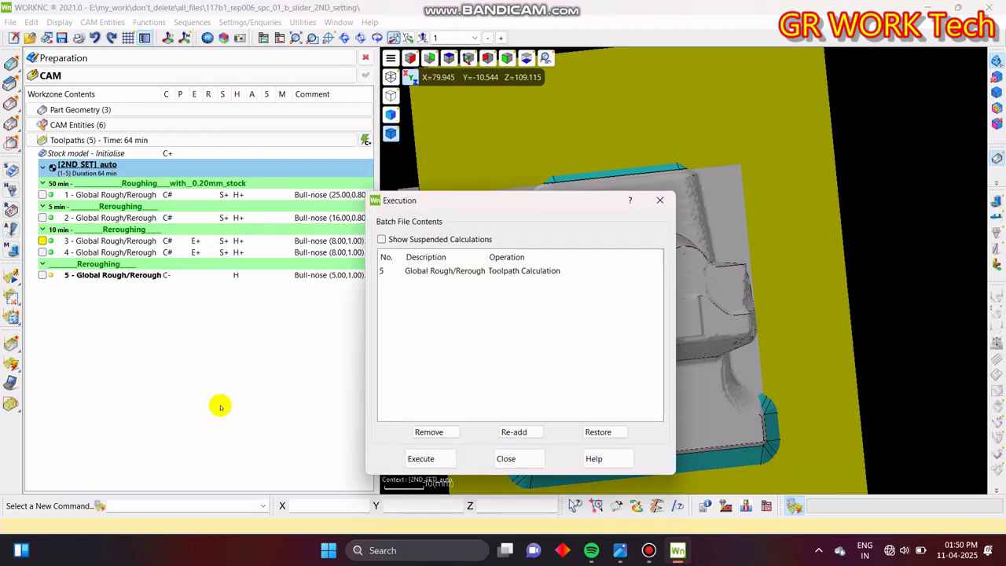
pyautogui.click(438, 457)
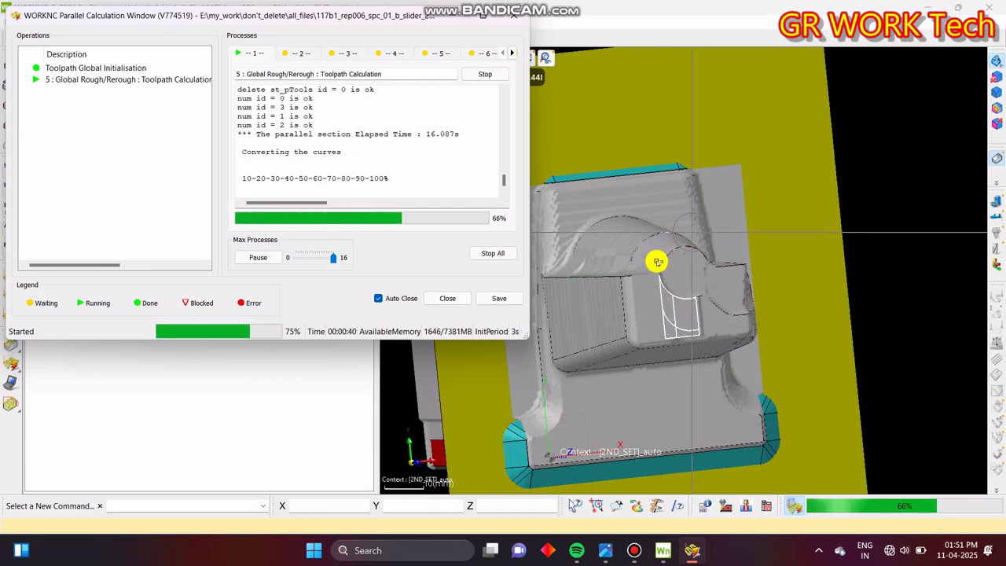
# - Examine the slider's stock from above and check the progress of toolpath 5's calculation
pyautogui.moveTo(656, 261); pyautogui.dragTo(732, 278, button='middle')
pyautogui.press('z')
pyautogui.scroll(-2, 506, 311)
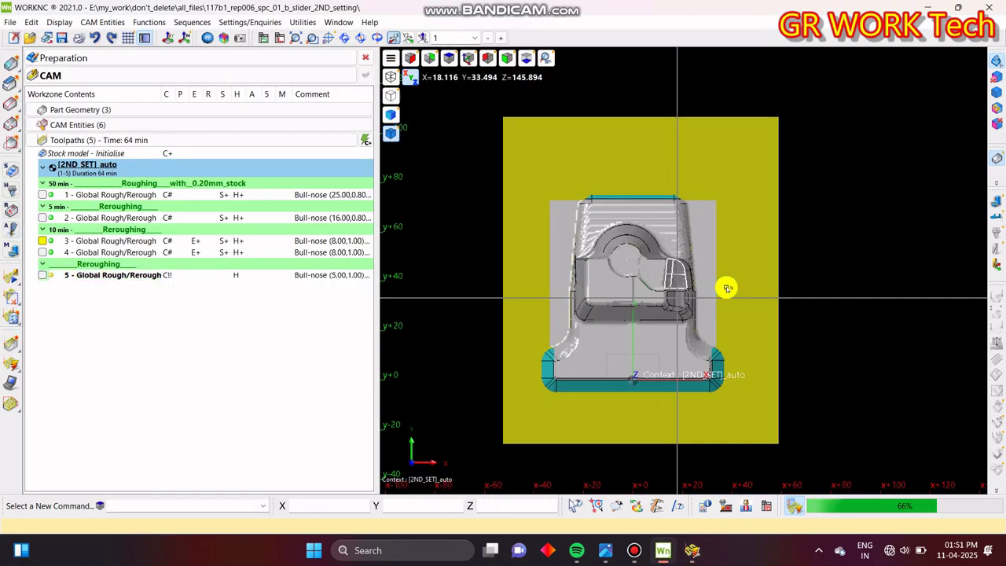
pyautogui.scroll(1, 727, 288)
pyautogui.click(693, 550)
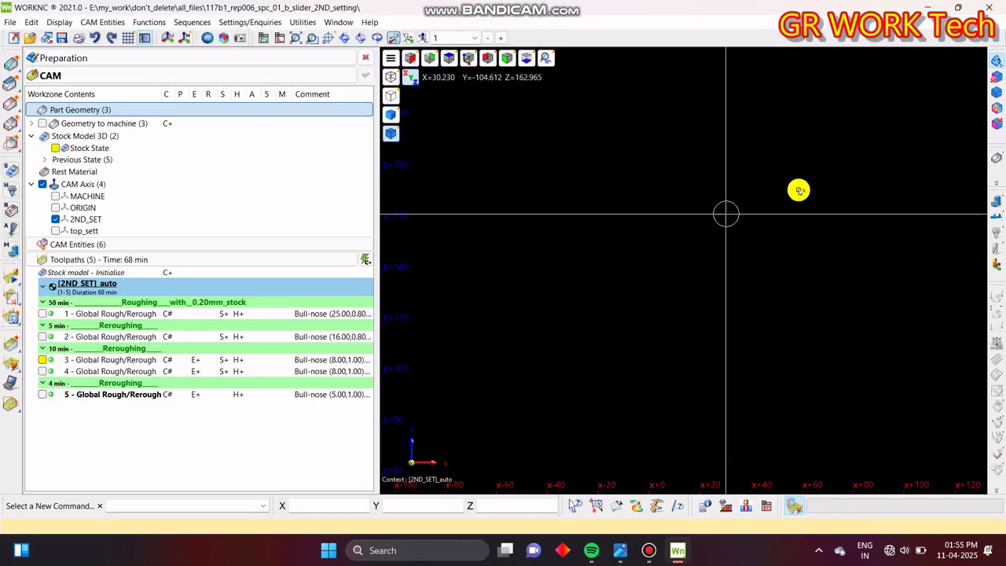
# - Show the part surfaces and toolpath 5, and examine its cuts around the slider's upper end
pyautogui.click(998, 159)
pyautogui.moveTo(667, 326); pyautogui.dragTo(659, 377, button='middle')
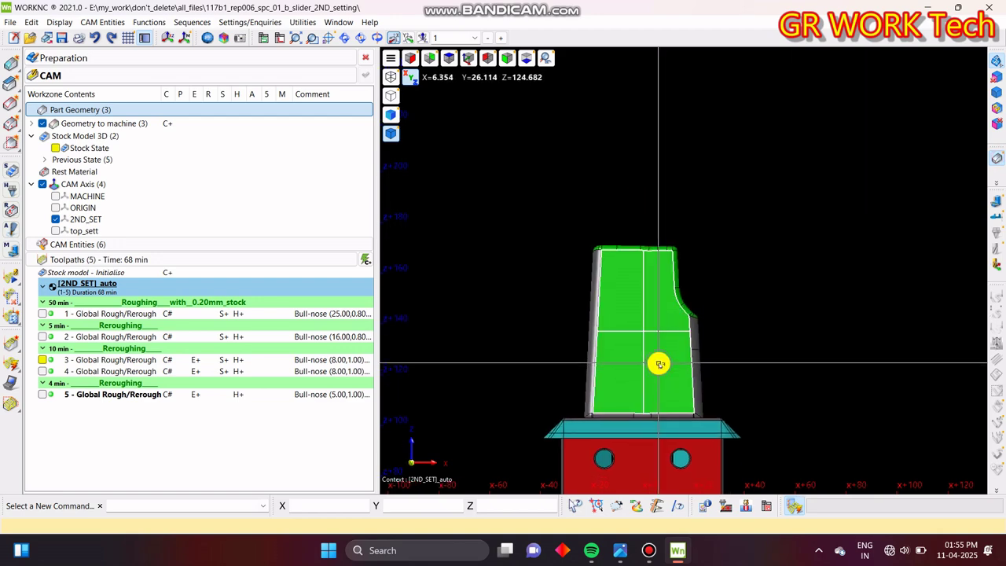
pyautogui.press('t')
pyautogui.scroll(-1, 642, 359)
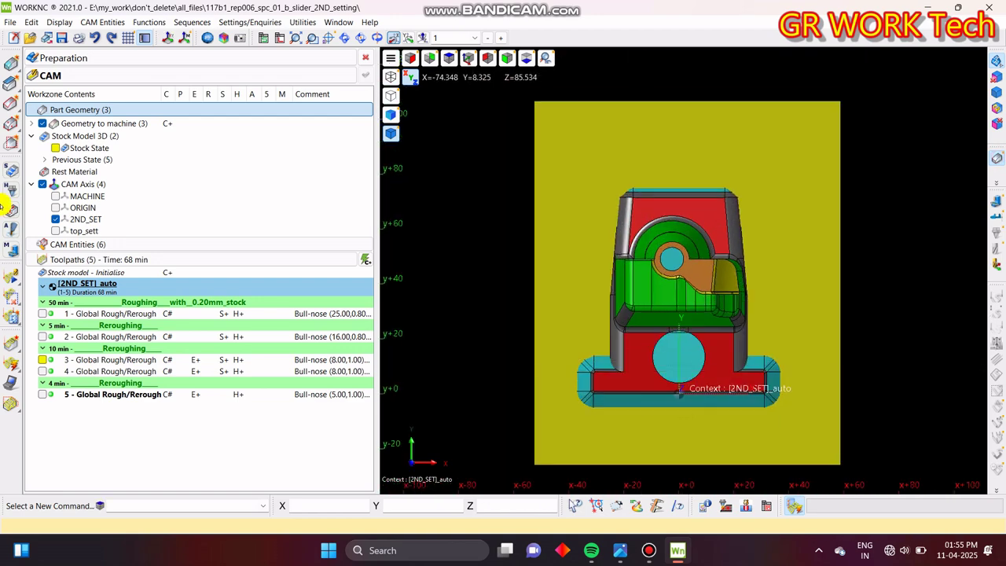
pyautogui.click(42, 394)
pyautogui.moveTo(653, 370); pyautogui.dragTo(534, 349, button='middle')
pyautogui.scroll(3, 707, 279)
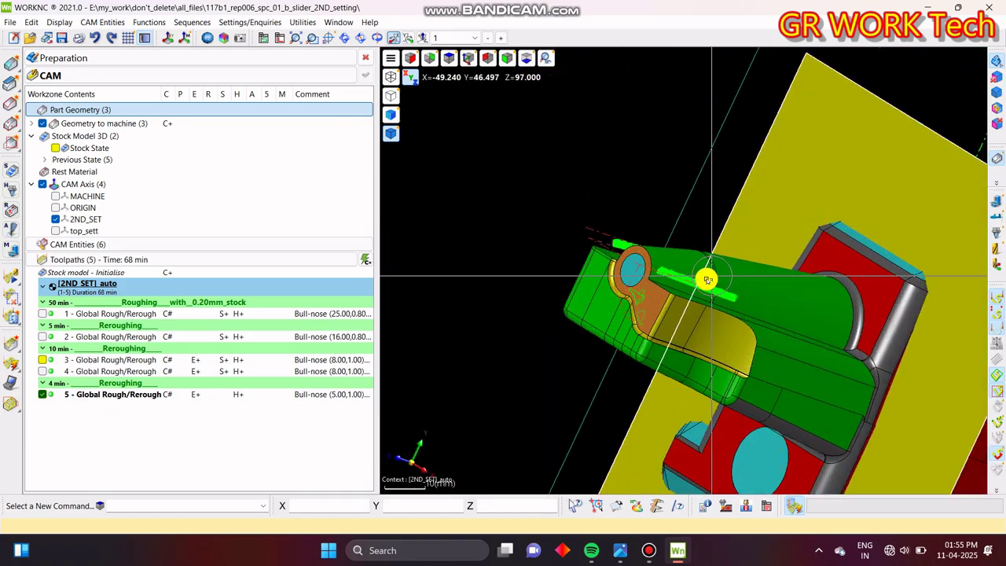
pyautogui.moveTo(745, 263); pyautogui.dragTo(786, 397, button='middle')
pyautogui.moveTo(578, 249); pyautogui.dragTo(2, 425, button='middle')
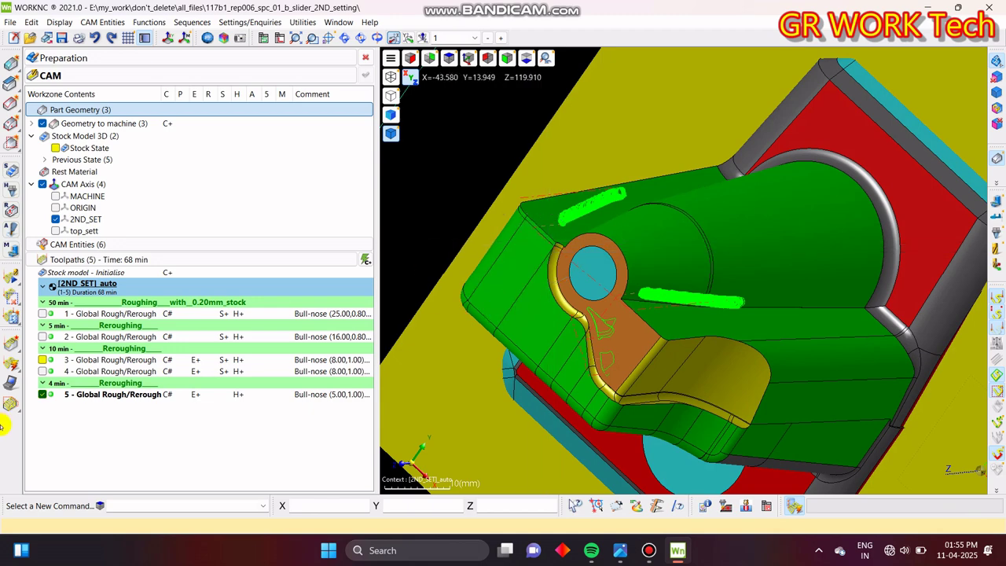
# - Execute a stock model update for toolpath 5 and inspect the updated stock on the slider
pyautogui.click(102, 395)
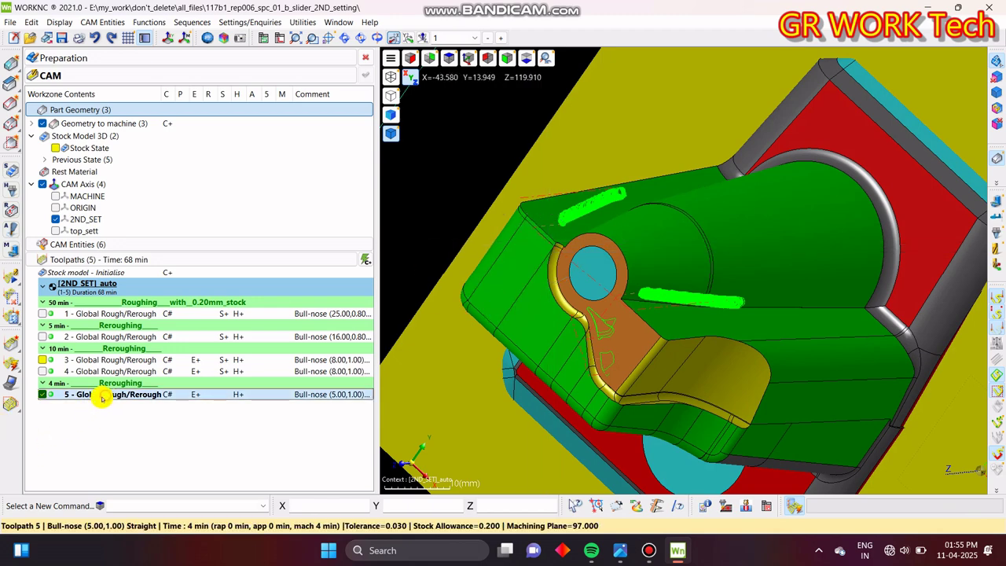
pyautogui.click(10, 169)
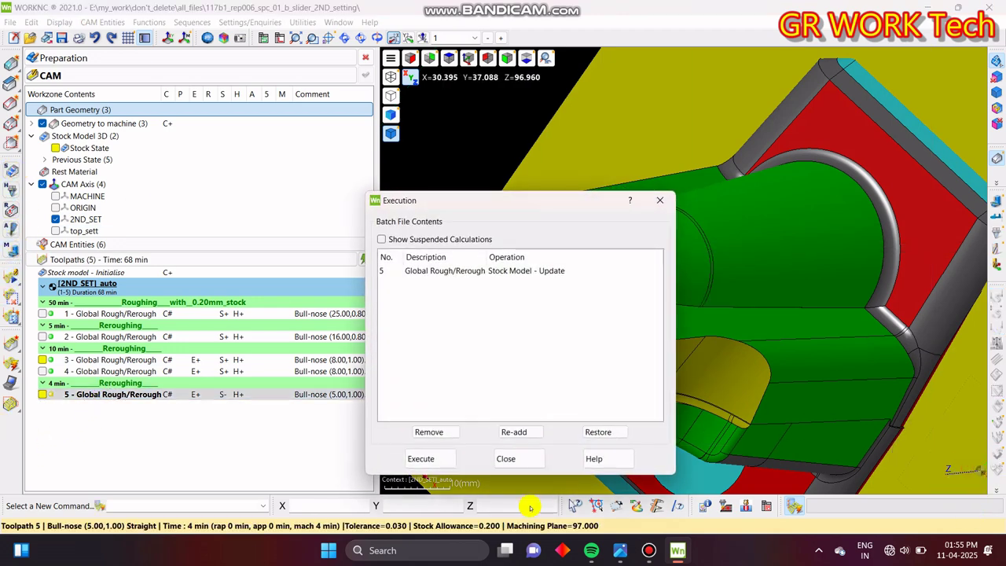
pyautogui.click(437, 458)
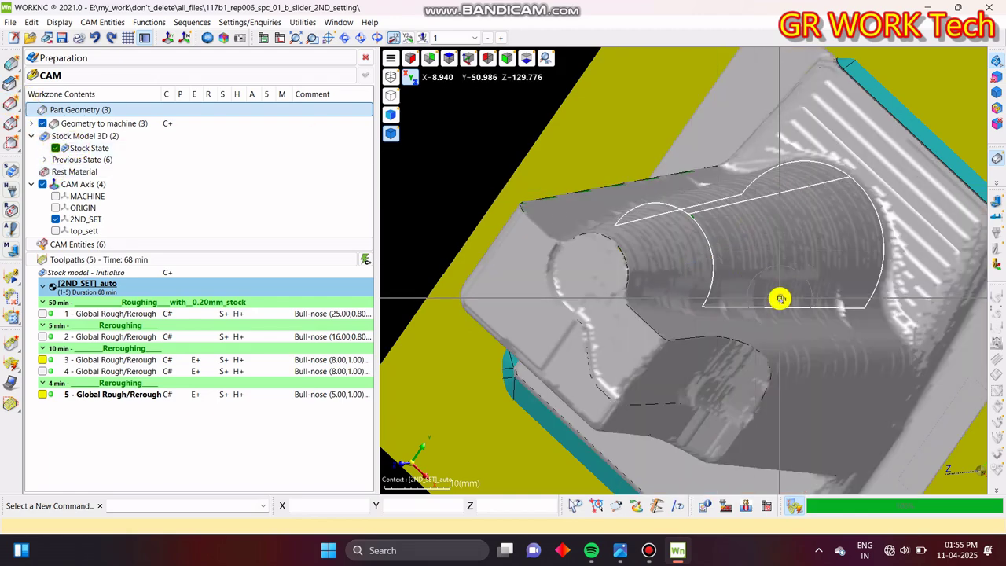
pyautogui.moveTo(778, 299); pyautogui.dragTo(585, 219, button='middle')
pyautogui.press('z')
pyautogui.scroll(-3, 608, 204)
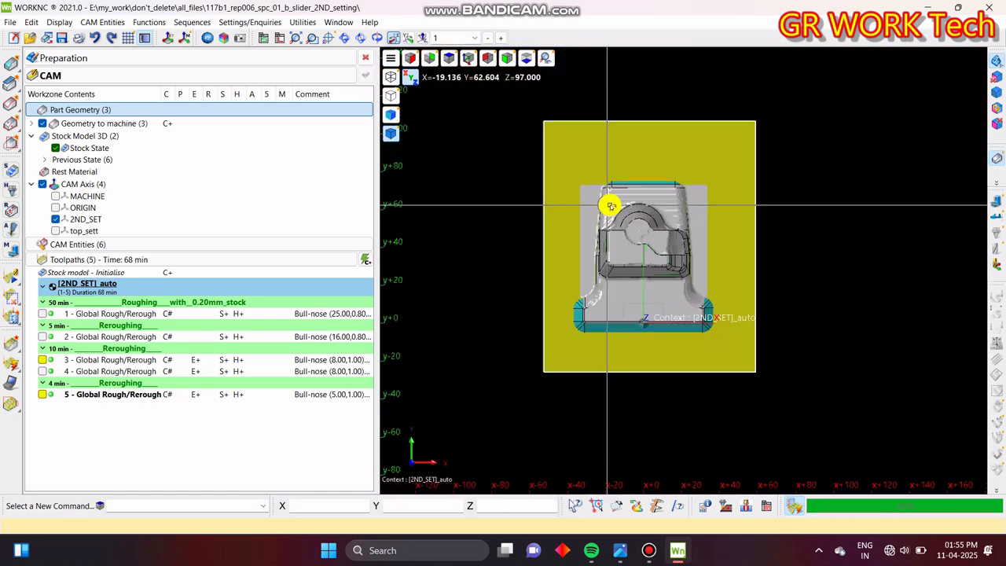
pyautogui.scroll(2, 610, 206)
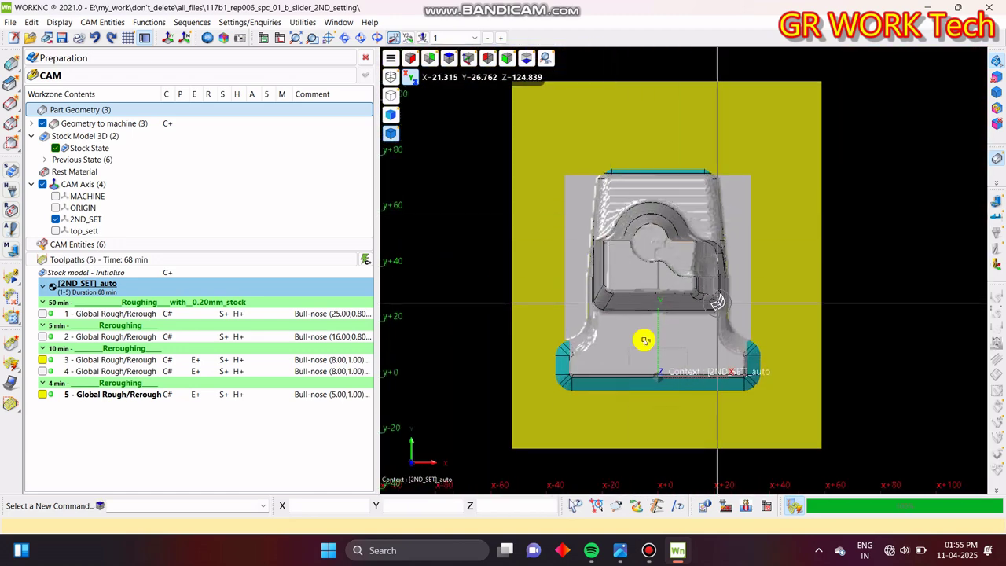
# - Add the comment "Semi_finish__with_0.12mm_stock", preceded by underscores, at the end of the toolpath list
pyautogui.rightClick(127, 431)
pyautogui.click(197, 220)
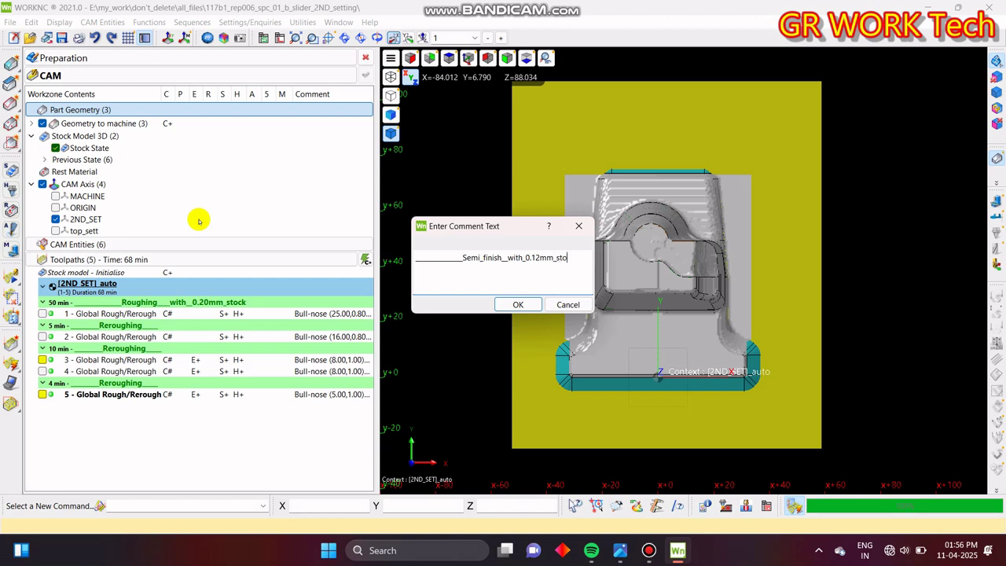
pyautogui.press('Return')
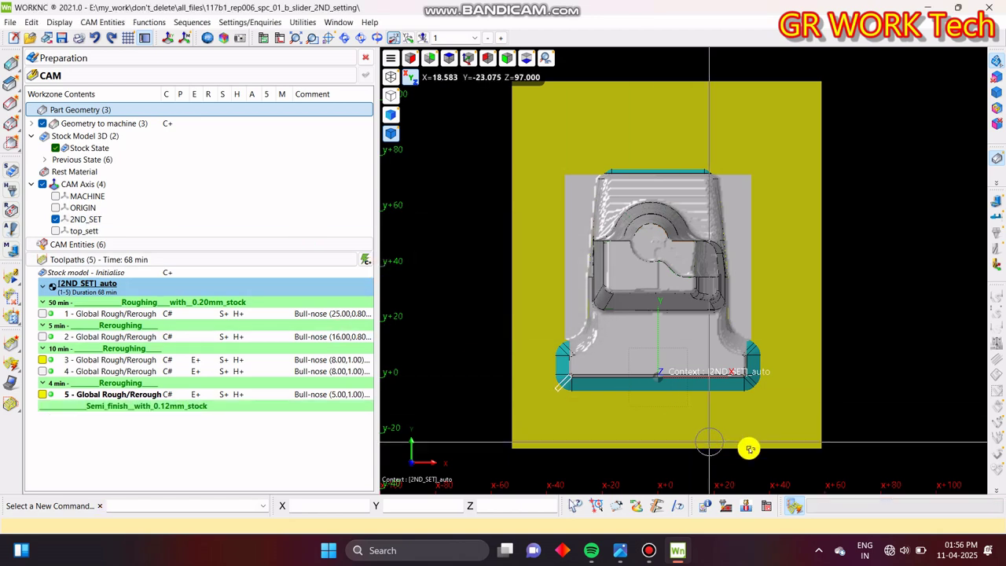
# - Create toolpath 6 from toolpath 2's settings with 0.120 stock allowance and Restrict Machining Areas off, and execute its calculation
pyautogui.moveTo(783, 327); pyautogui.dragTo(678, 319, button='middle')
pyautogui.scroll(-3, 678, 318)
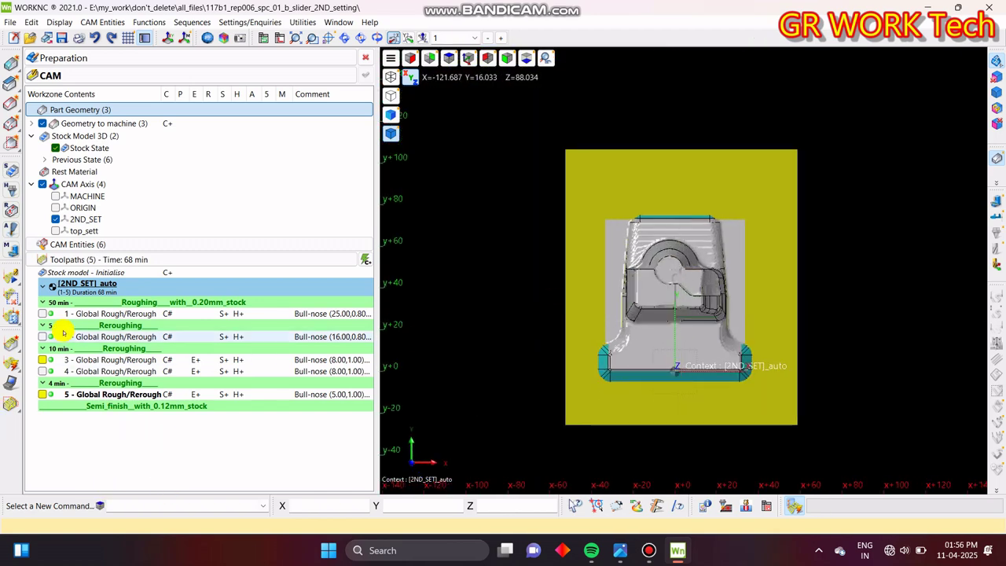
pyautogui.click(138, 337)
pyautogui.rightClick(139, 337)
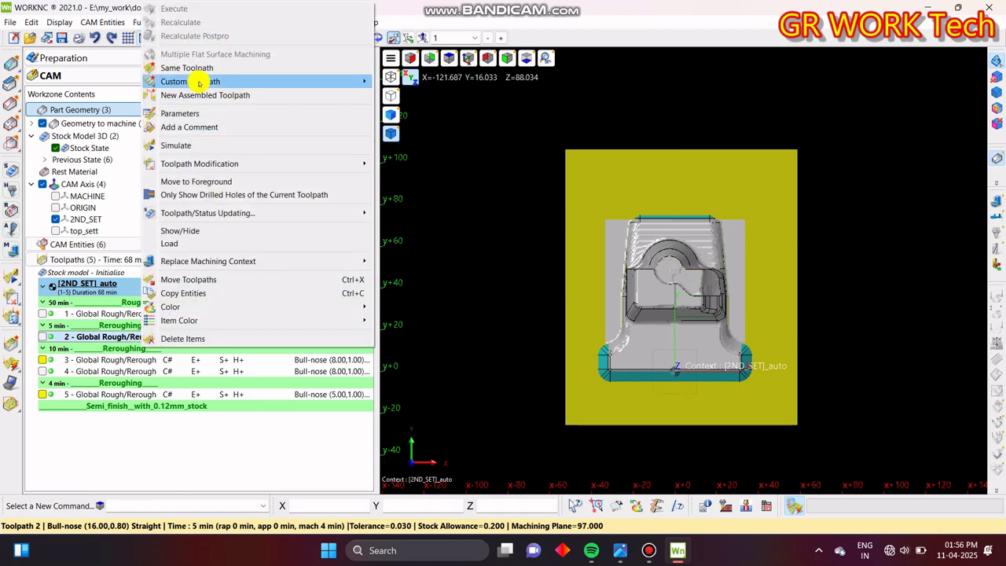
pyautogui.click(203, 69)
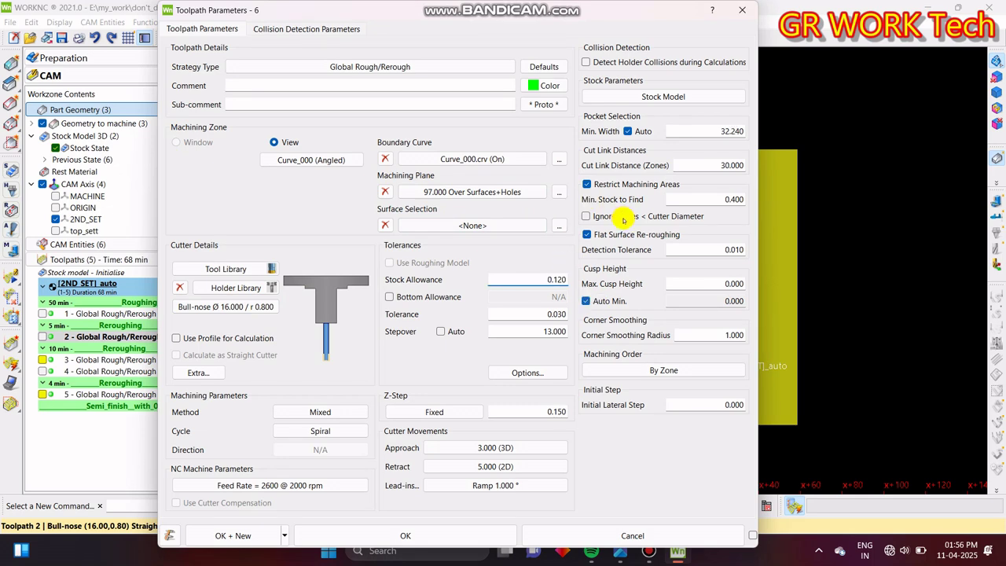
pyautogui.click(609, 184)
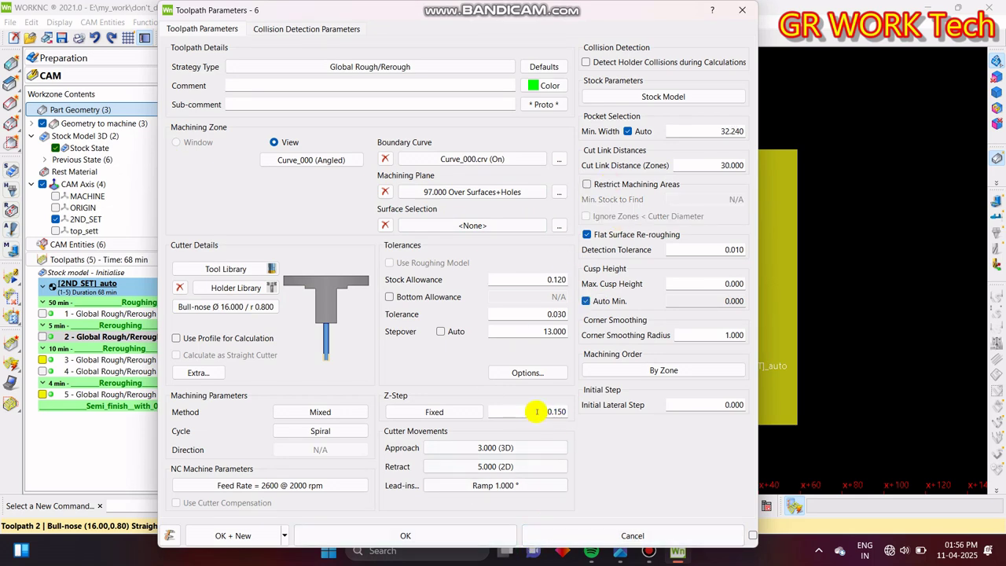
pyautogui.click(434, 535)
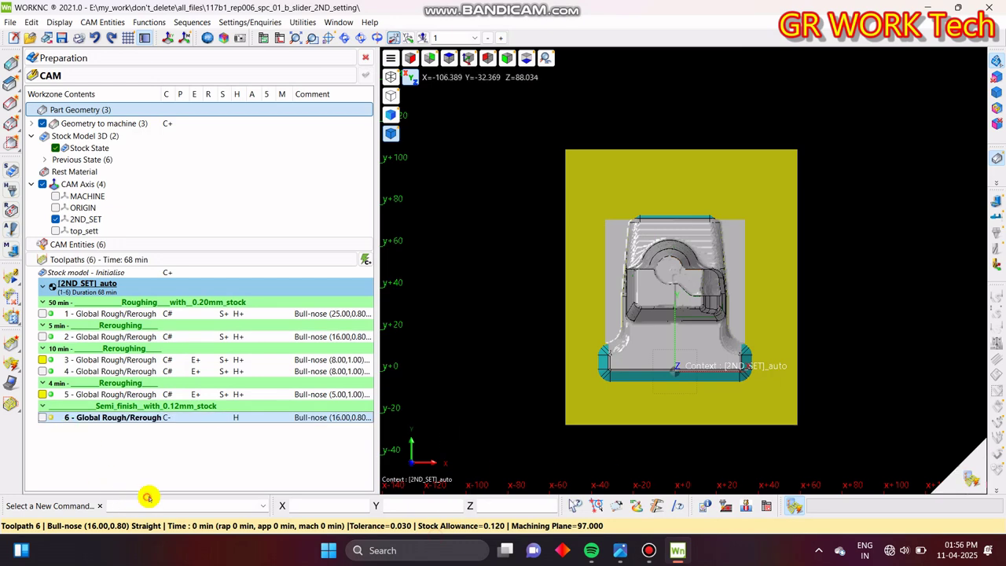
pyautogui.click(447, 462)
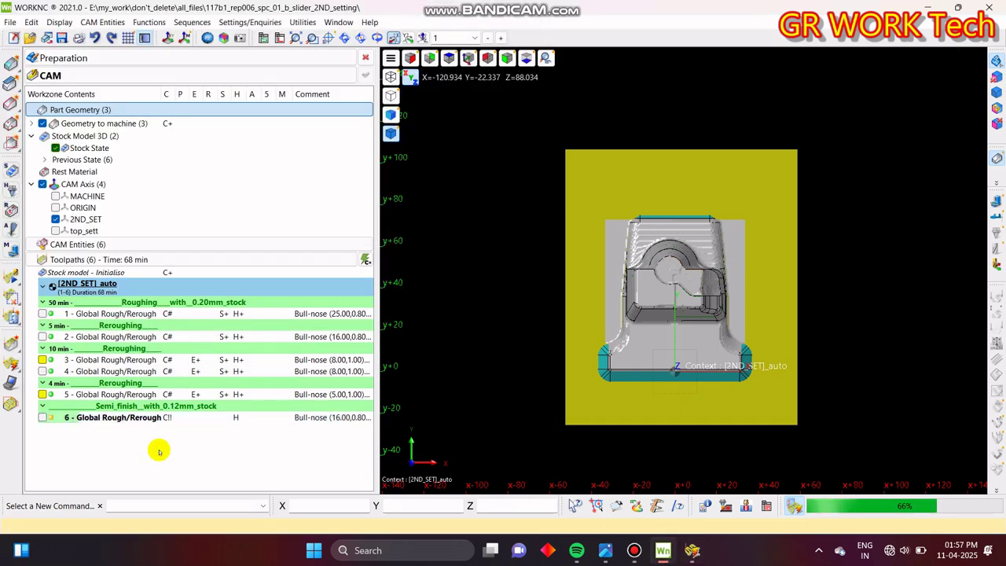
# - Collapse the Part Geometry list, view the slider from above and save the workzone
pyautogui.click(212, 116)
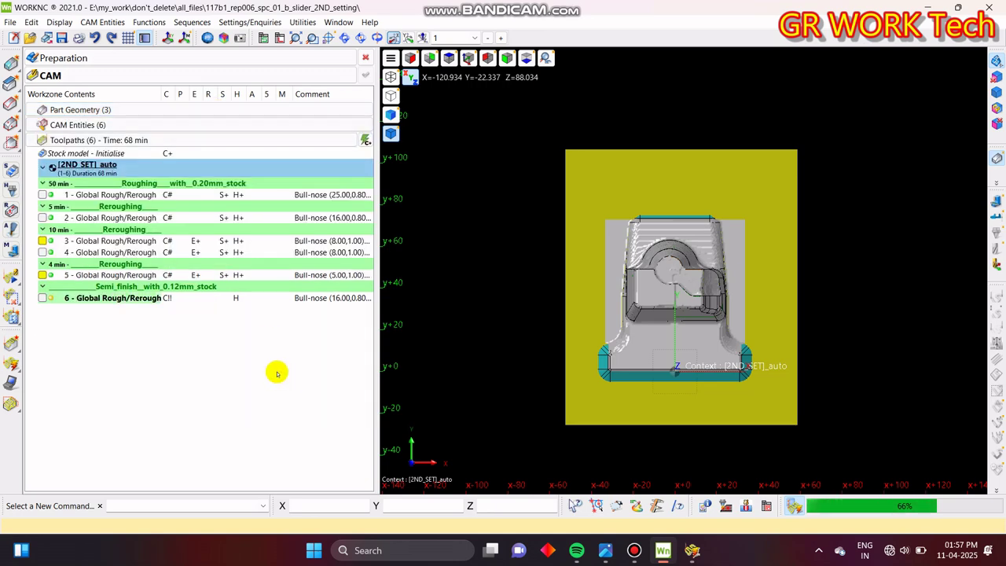
pyautogui.moveTo(717, 273); pyautogui.dragTo(673, 258, button='middle')
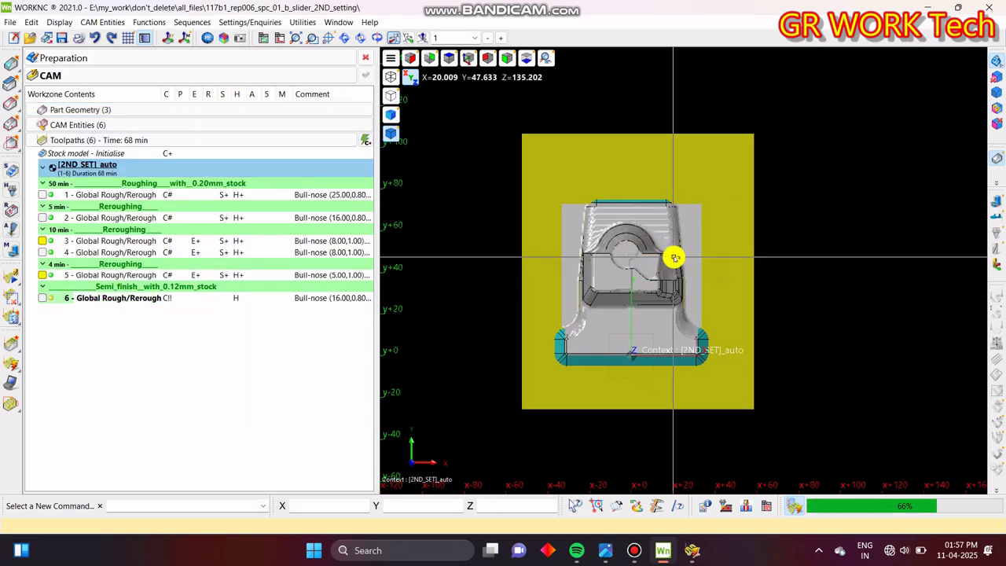
pyautogui.moveTo(763, 372); pyautogui.dragTo(642, 353, button='middle')
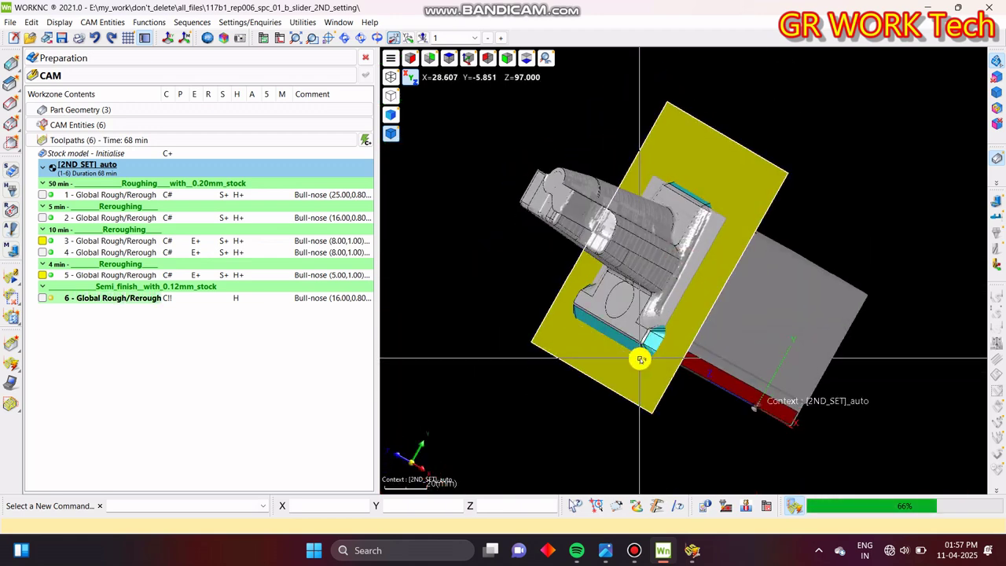
pyautogui.press('t')
pyautogui.scroll(-2, 613, 347)
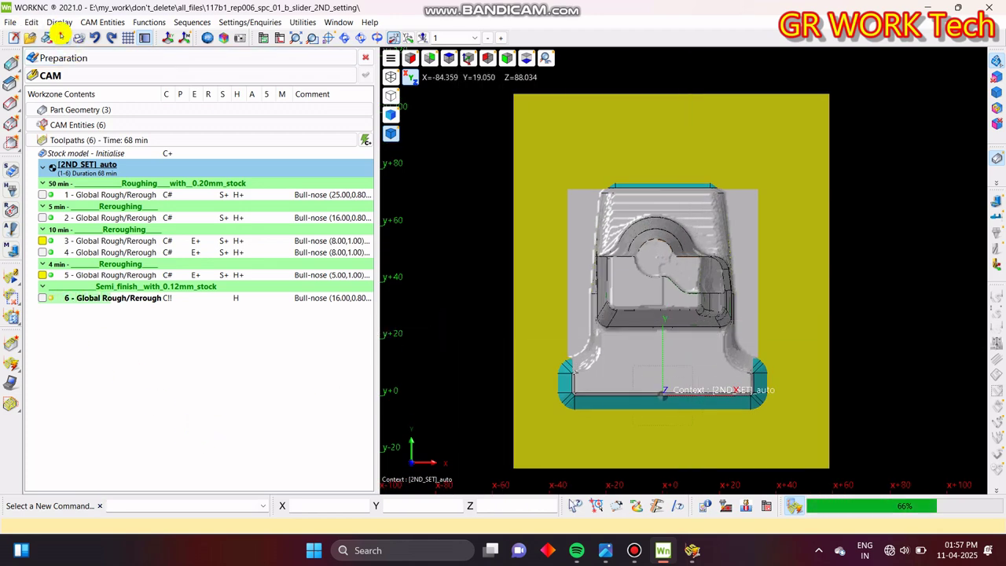
pyautogui.click(62, 37)
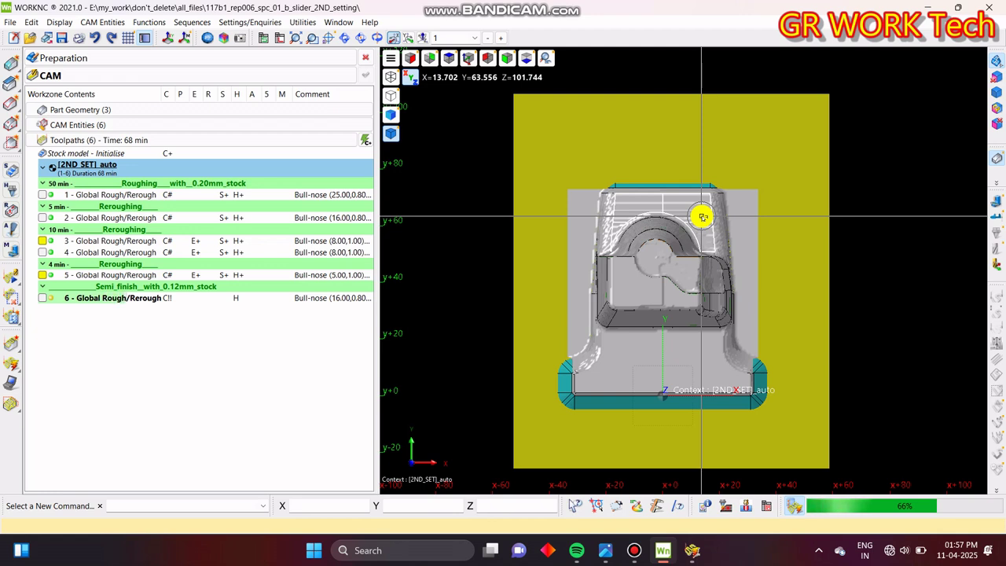
# - Check the progress of toolpath 6's calculation in the Parallel Calculation Window
pyautogui.moveTo(685, 346); pyautogui.dragTo(683, 337, button='middle')
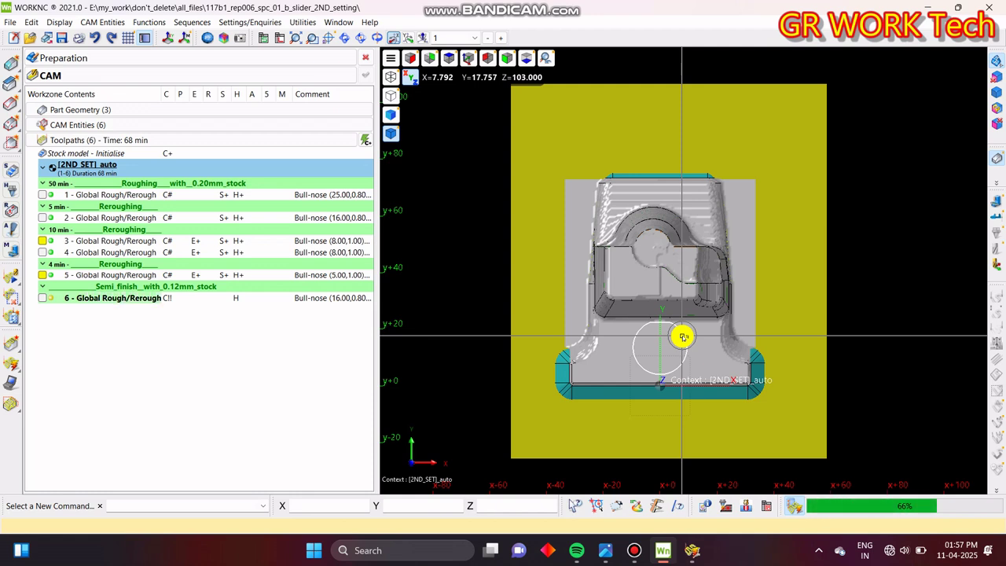
pyautogui.click(693, 550)
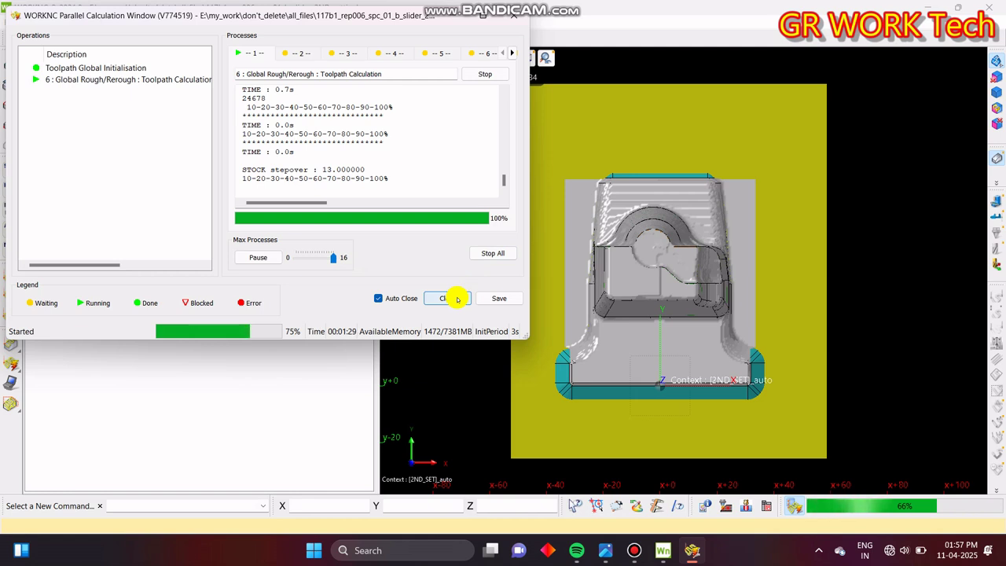
pyautogui.click(387, 299)
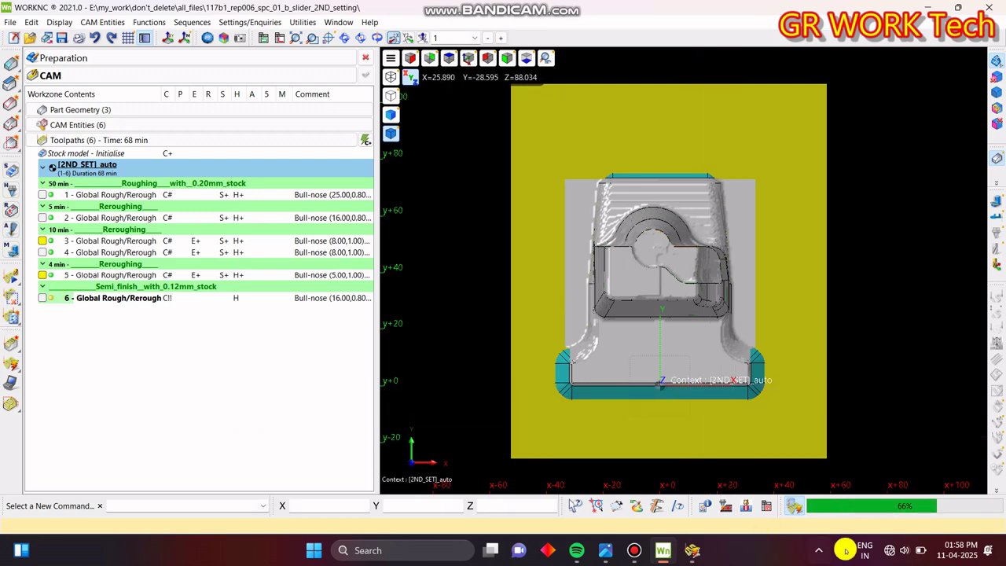
pyautogui.click(793, 508)
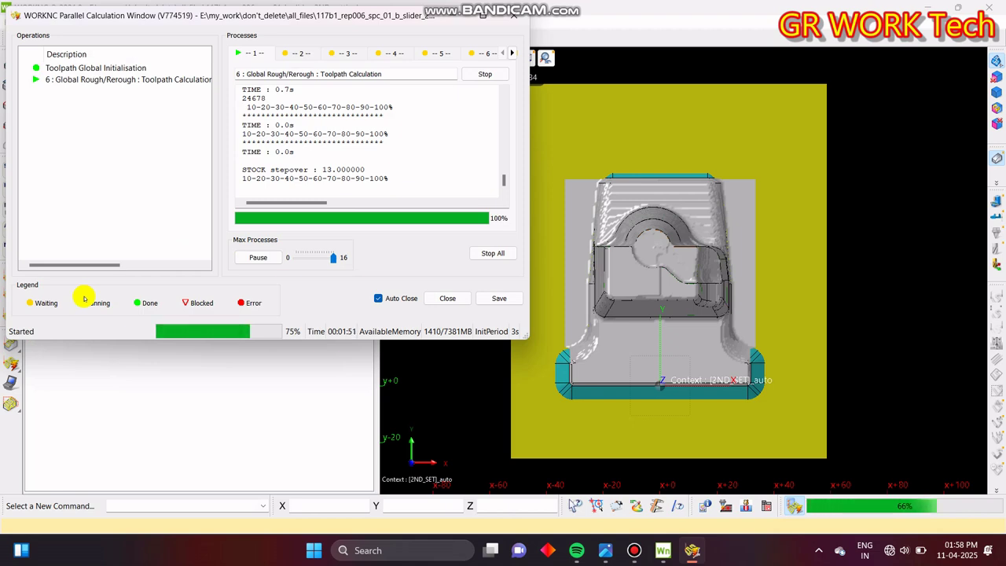
pyautogui.click(795, 505)
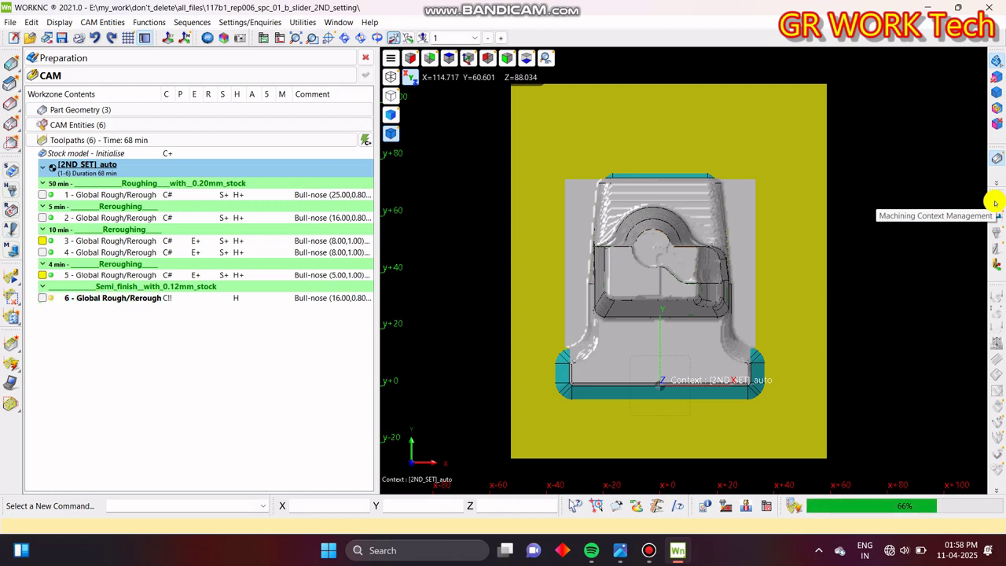
pyautogui.click(597, 508)
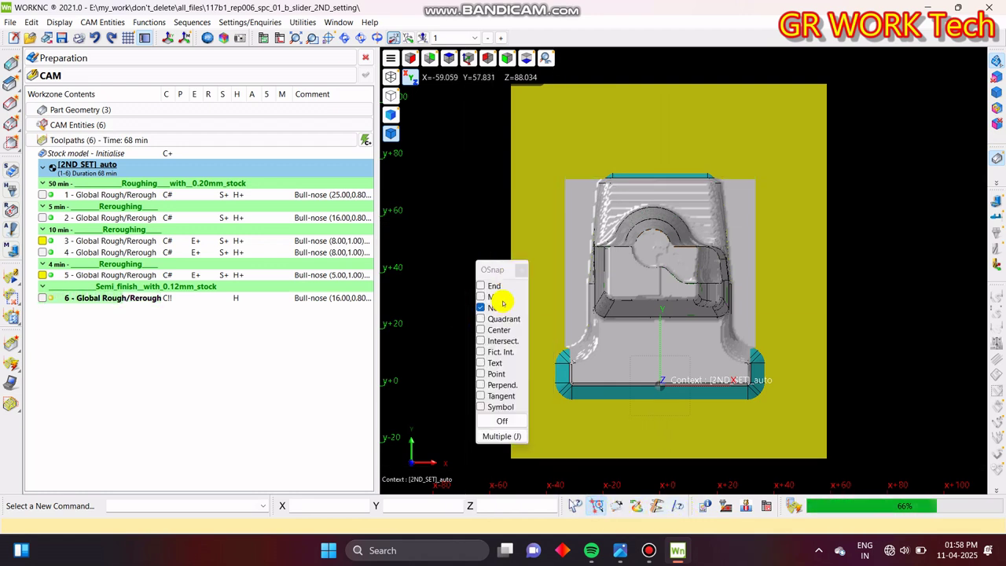
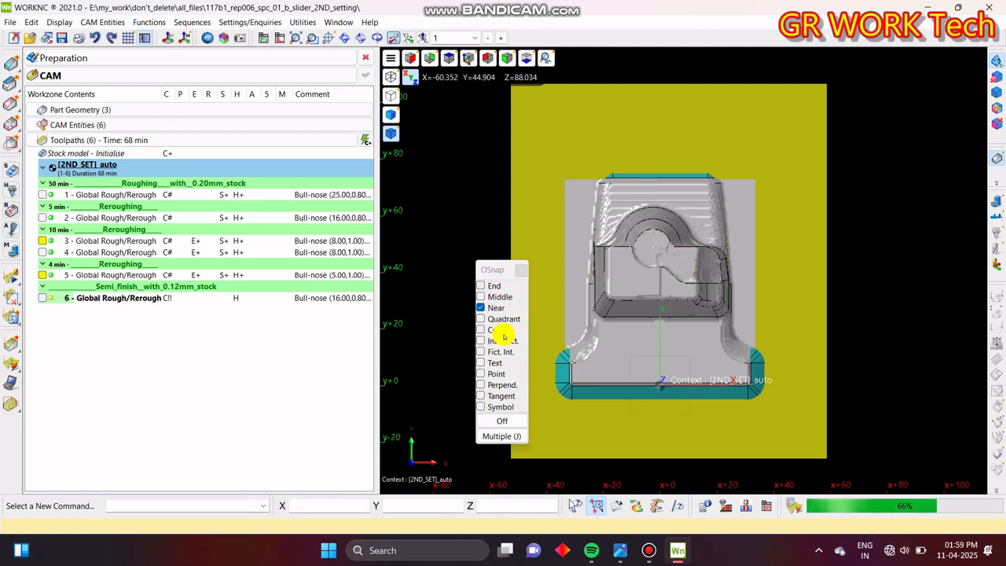
pyautogui.click(519, 272)
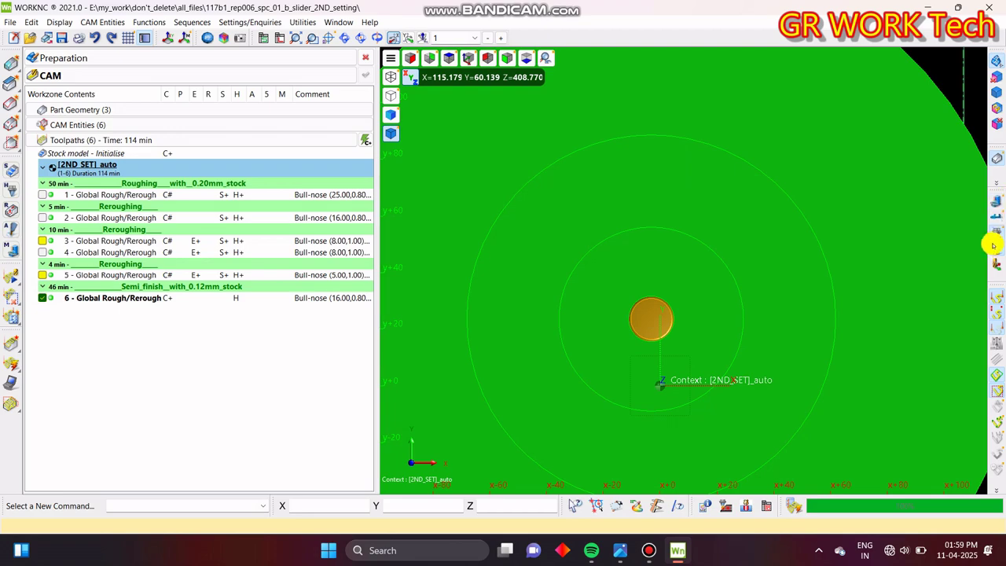
# - Inspect the calculated Global Rough/Rerough toolpath 6 around the slider from an oblique view
pyautogui.click(995, 242)
pyautogui.click(995, 248)
pyautogui.moveTo(666, 406); pyautogui.dragTo(752, 406, button='middle')
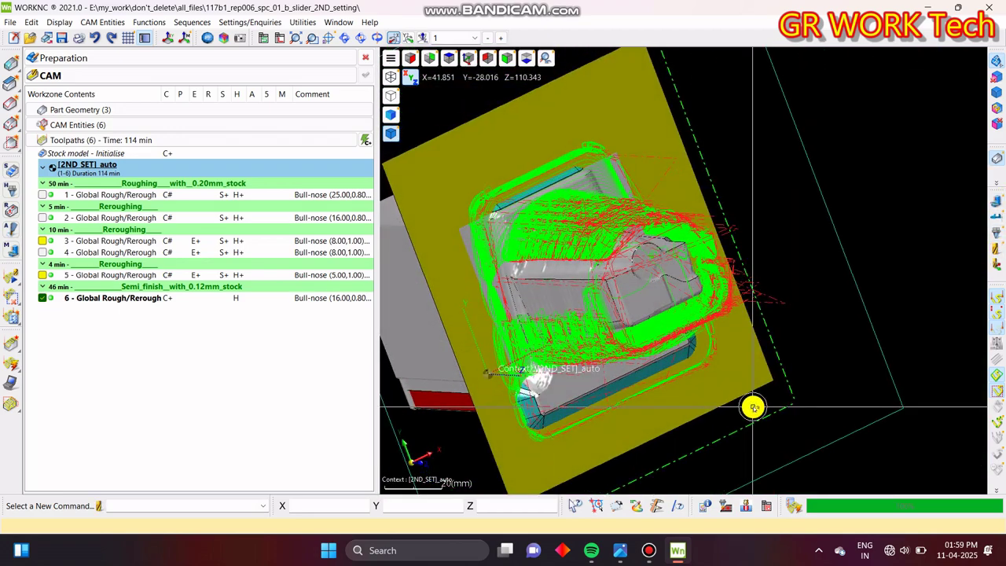
pyautogui.click(994, 299)
pyautogui.moveTo(718, 341); pyautogui.dragTo(720, 320, button='middle')
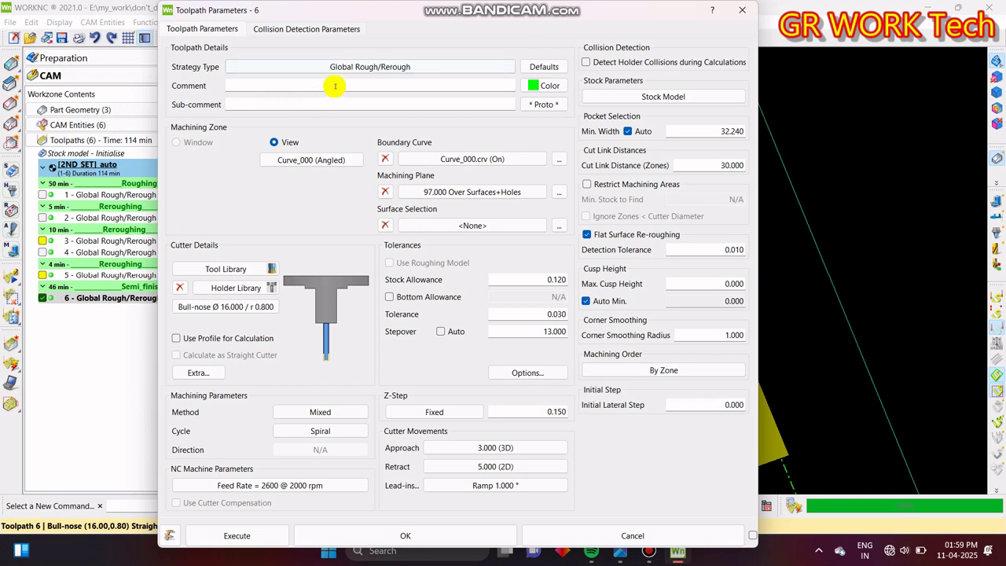
# - Change toolpath 6's strategy to Z-Level Finishing, accept the smoothing radius setting and execute its calculation
pyautogui.click(436, 67)
pyautogui.click(206, 73)
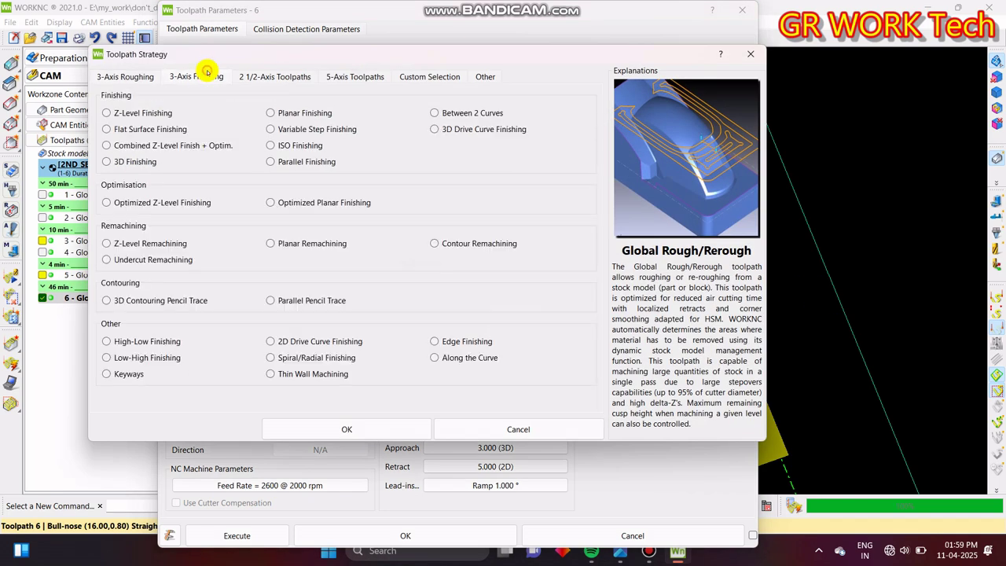
pyautogui.click(155, 113)
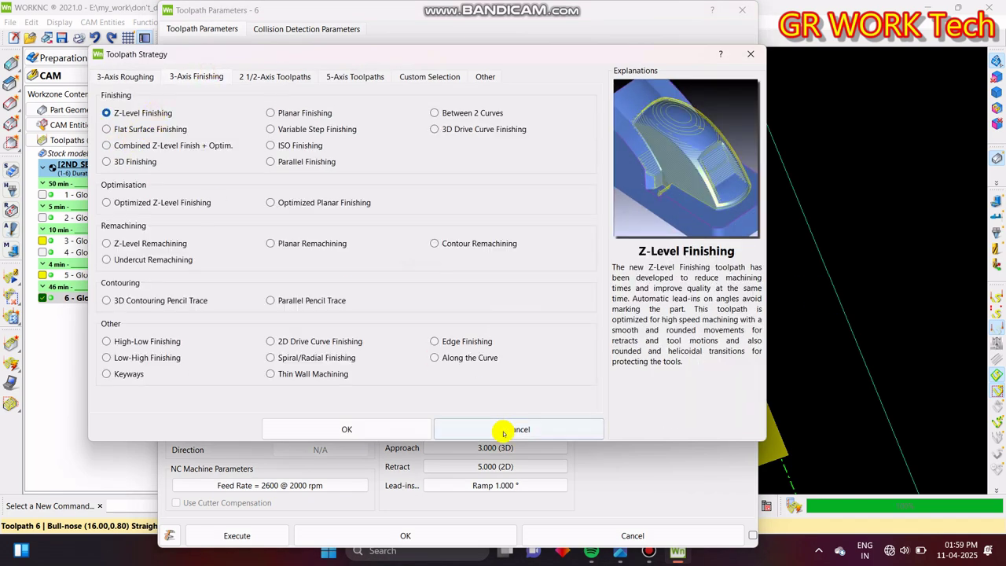
pyautogui.click(344, 429)
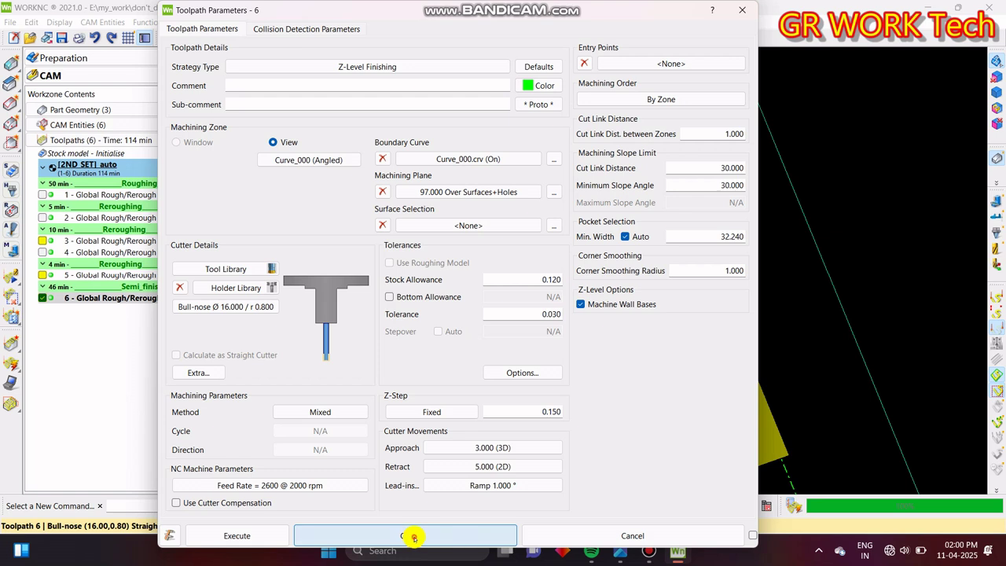
pyautogui.click(413, 536)
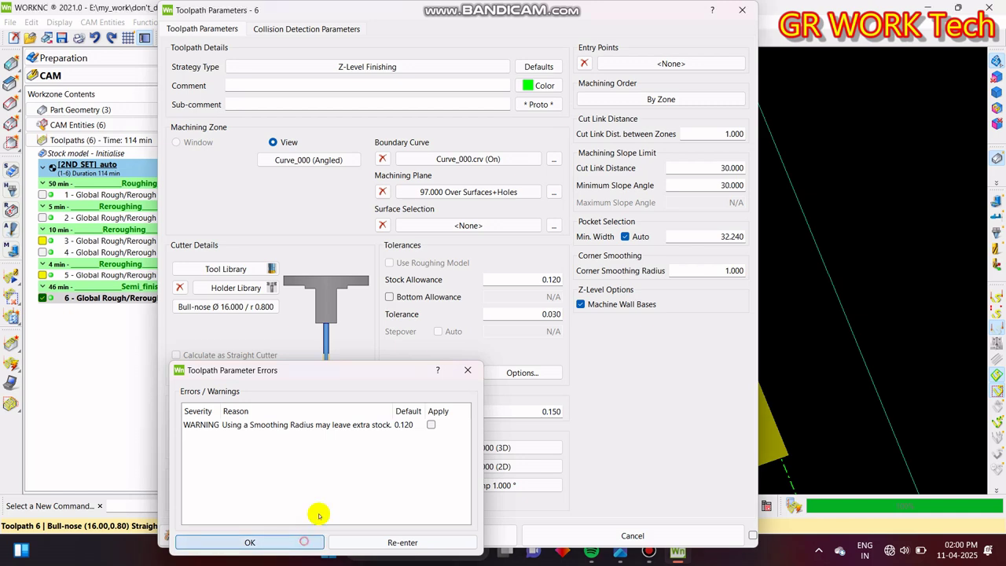
pyautogui.click(304, 541)
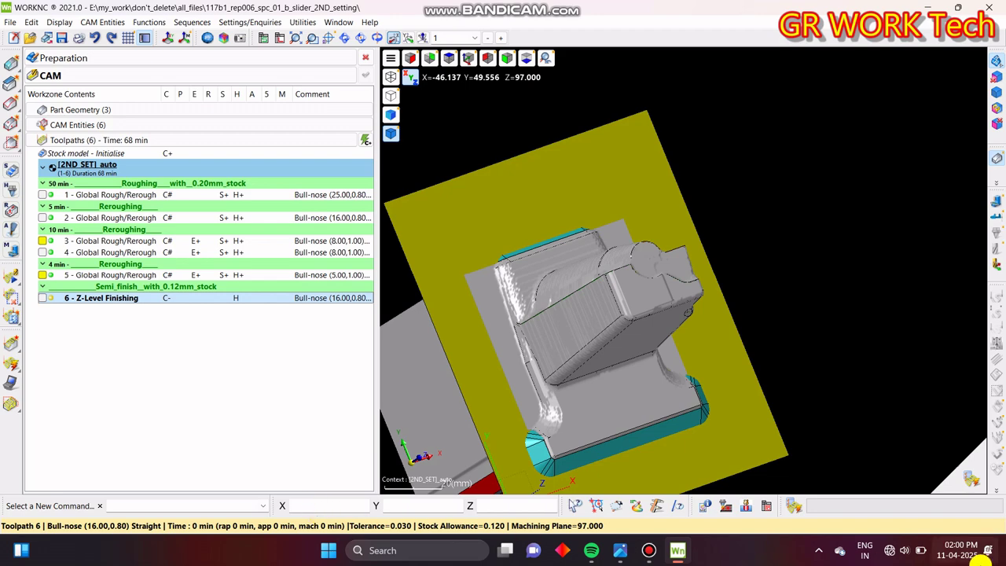
pyautogui.click(969, 479)
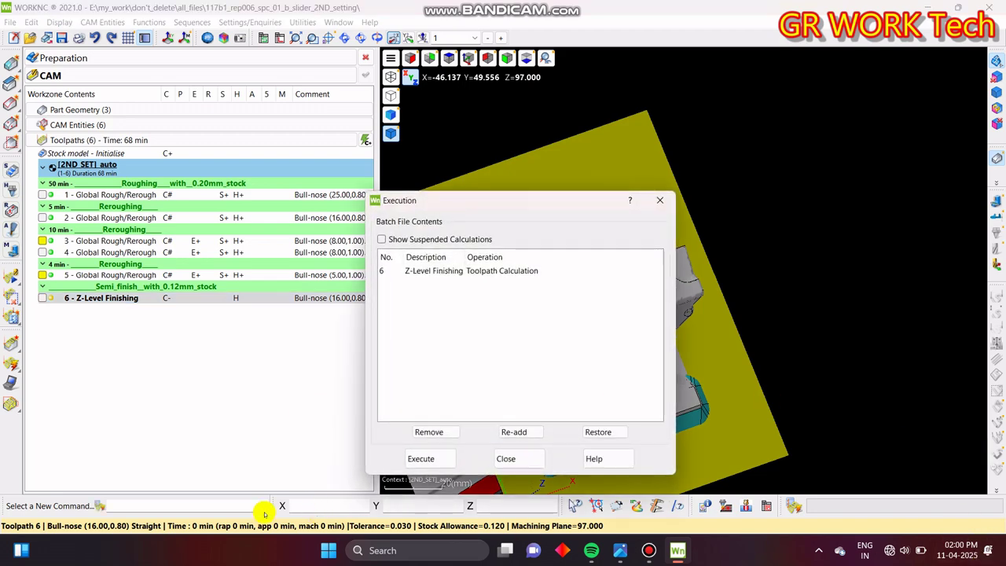
pyautogui.click(437, 455)
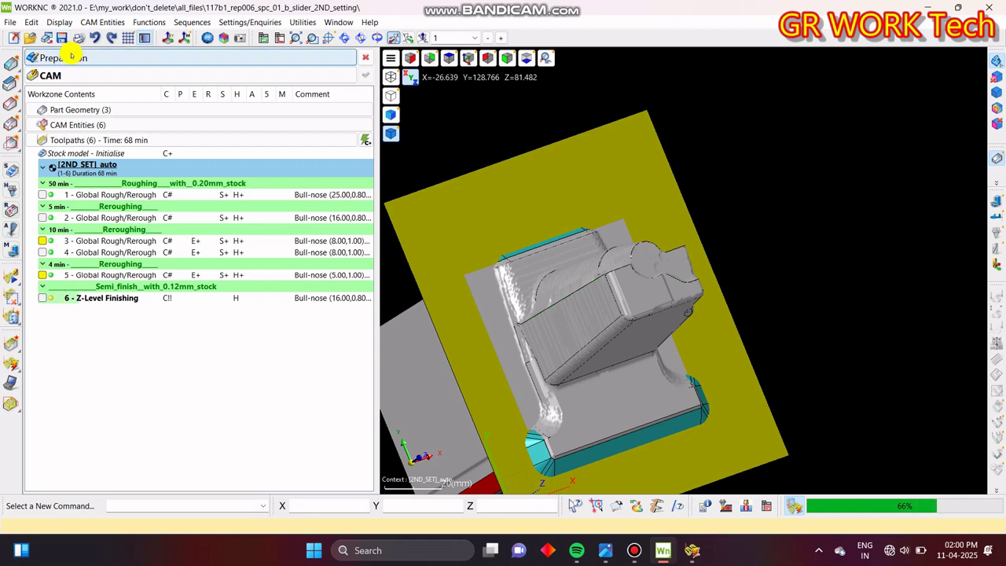
# - Activate the Preparation workspace and collapse its layer list
pyautogui.click(72, 56)
pyautogui.rightClick(72, 55)
pyautogui.click(97, 62)
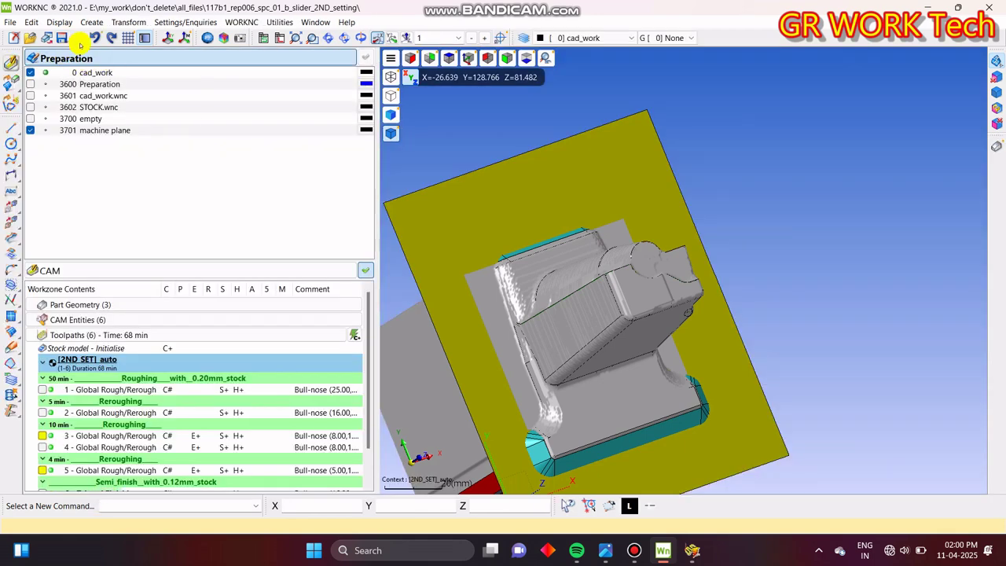
pyautogui.click(98, 24)
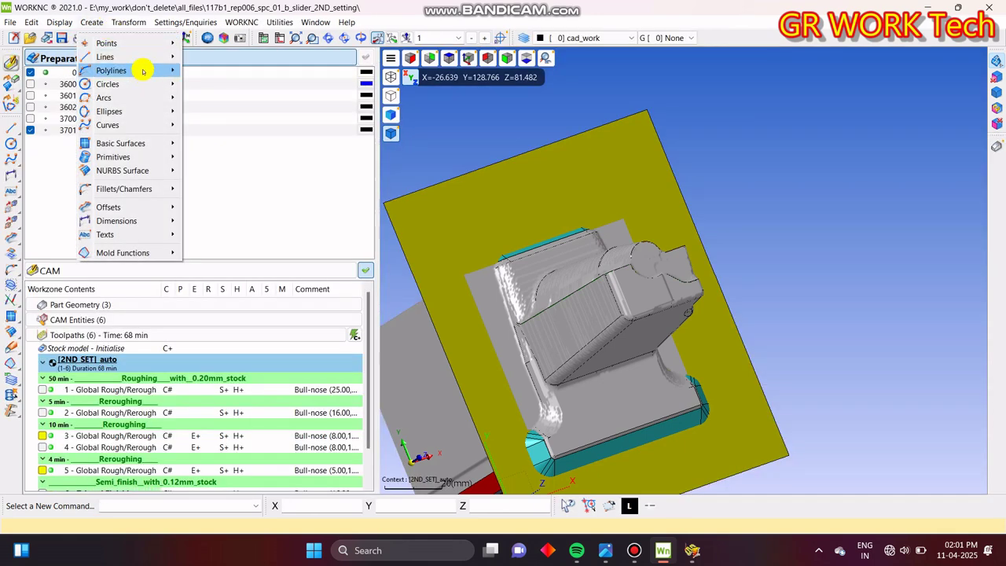
pyautogui.moveTo(138, 221)
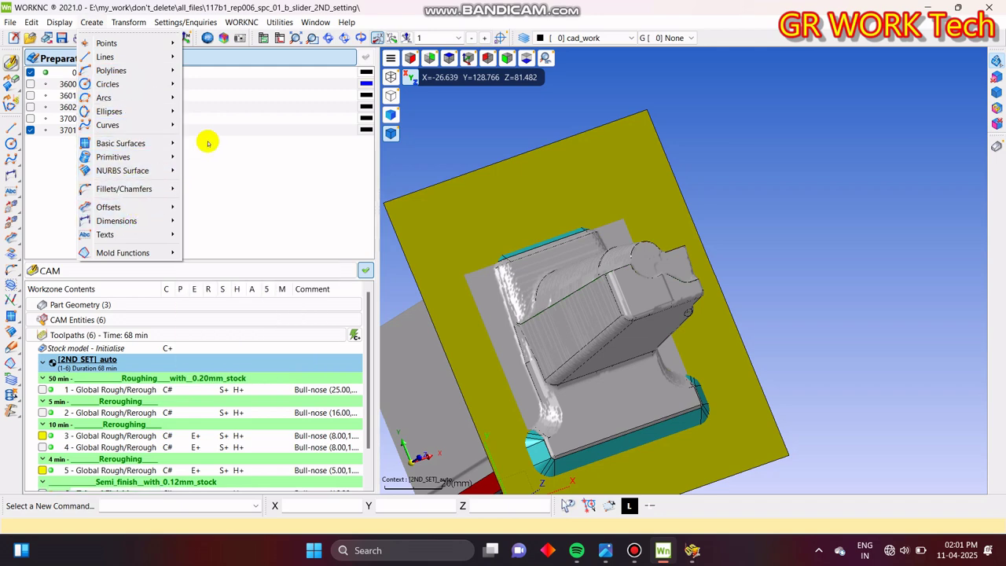
pyautogui.click(260, 55)
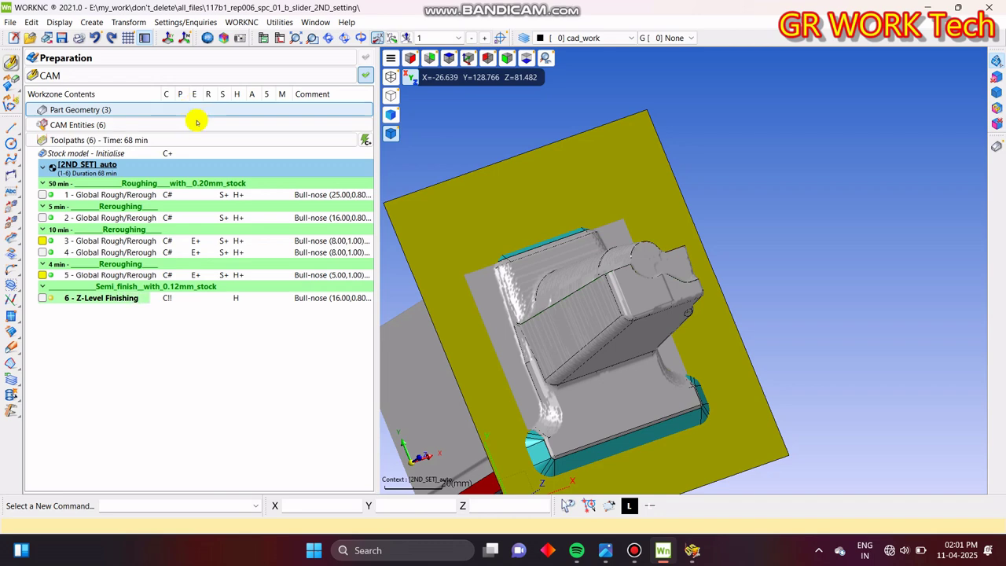
# - Check the progress of toolpath 6's calculation and expand the Part Geometry list
pyautogui.moveTo(614, 450); pyautogui.dragTo(692, 408, button='middle')
pyautogui.click(692, 550)
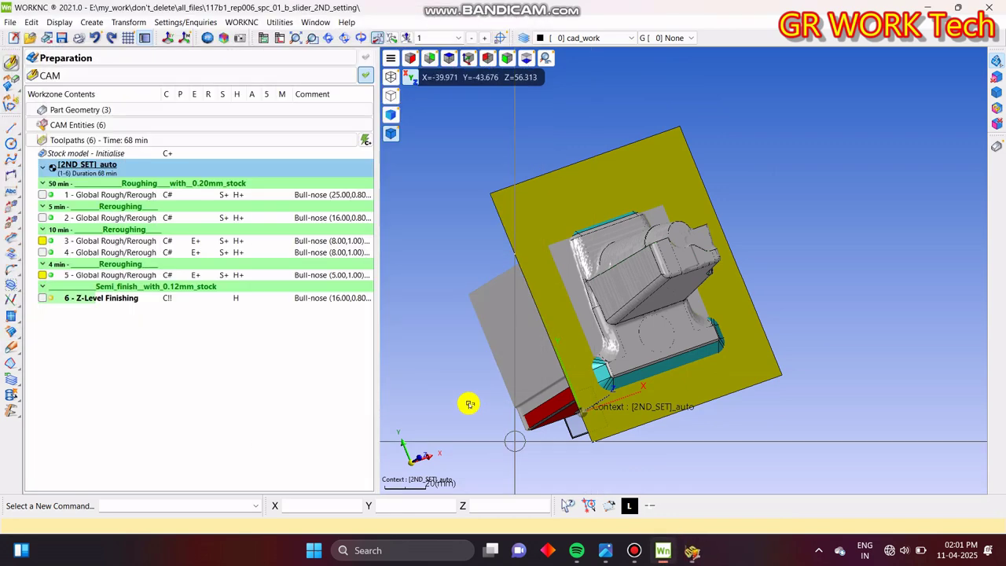
pyautogui.click(122, 109)
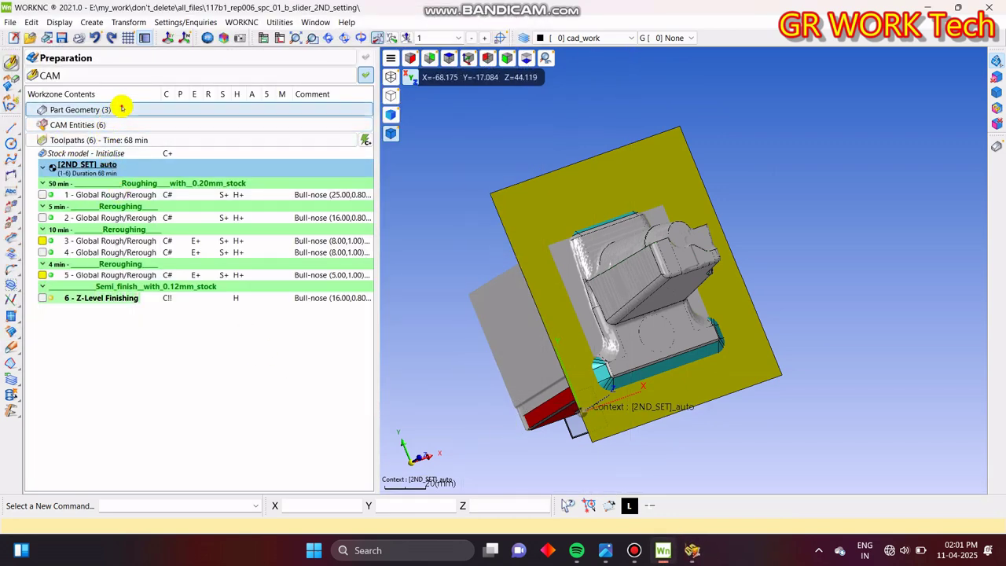
# - Start the surface analysis and check the radii of the slider's fillets with Curvatures
pyautogui.click(223, 37)
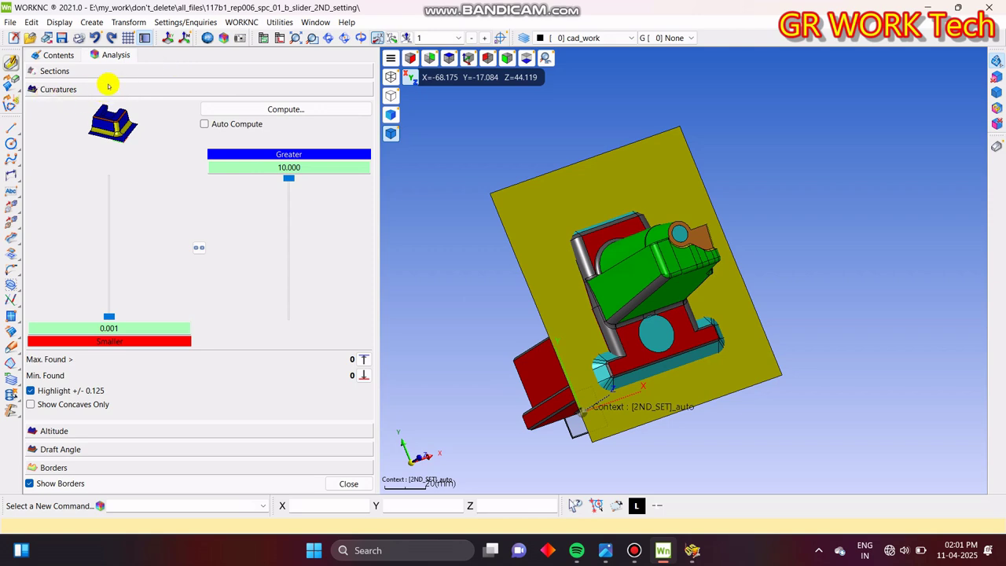
pyautogui.scroll(4, 709, 382)
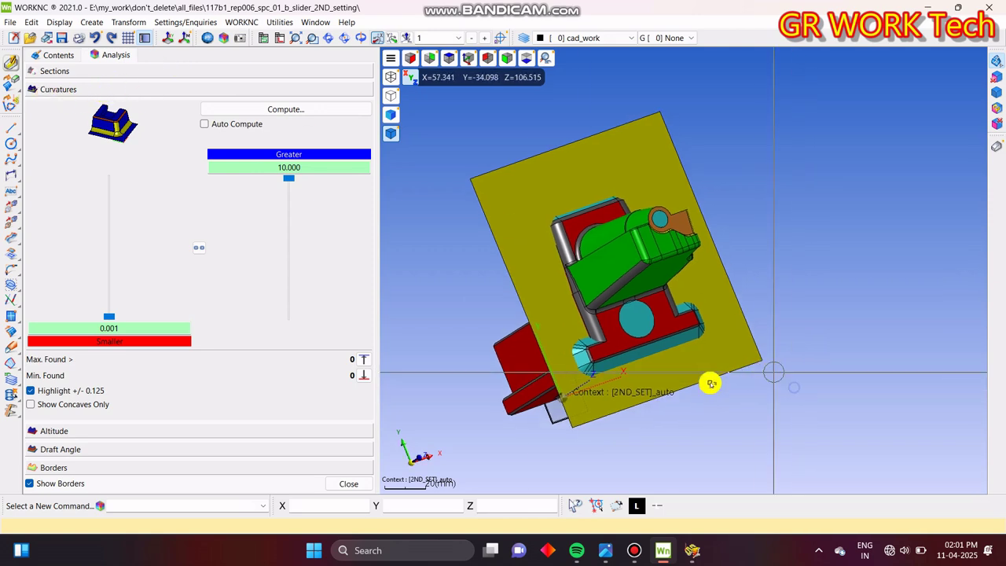
pyautogui.scroll(3, 613, 315)
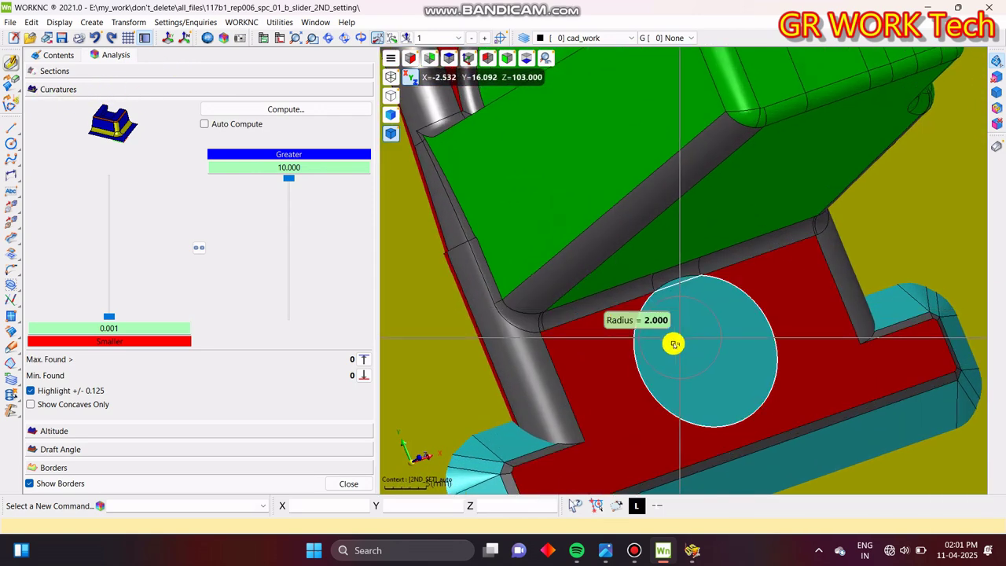
pyautogui.scroll(2, 655, 240)
pyautogui.moveTo(655, 240); pyautogui.dragTo(645, 406, button='middle')
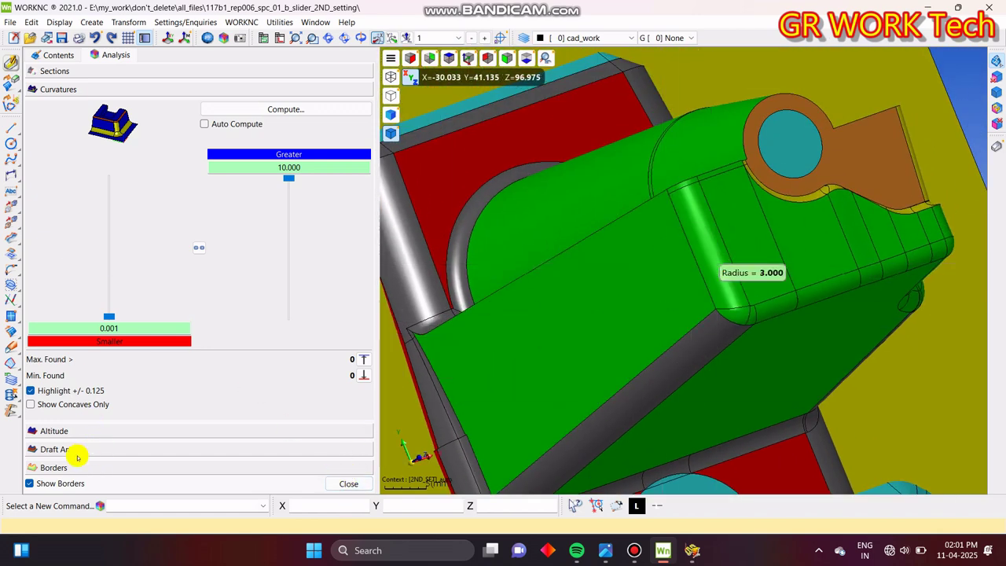
# - Check the draft angles of the slider's side faces and tapered boss with the Draft Angle analysis
pyautogui.click(107, 452)
pyautogui.rightClick(652, 322)
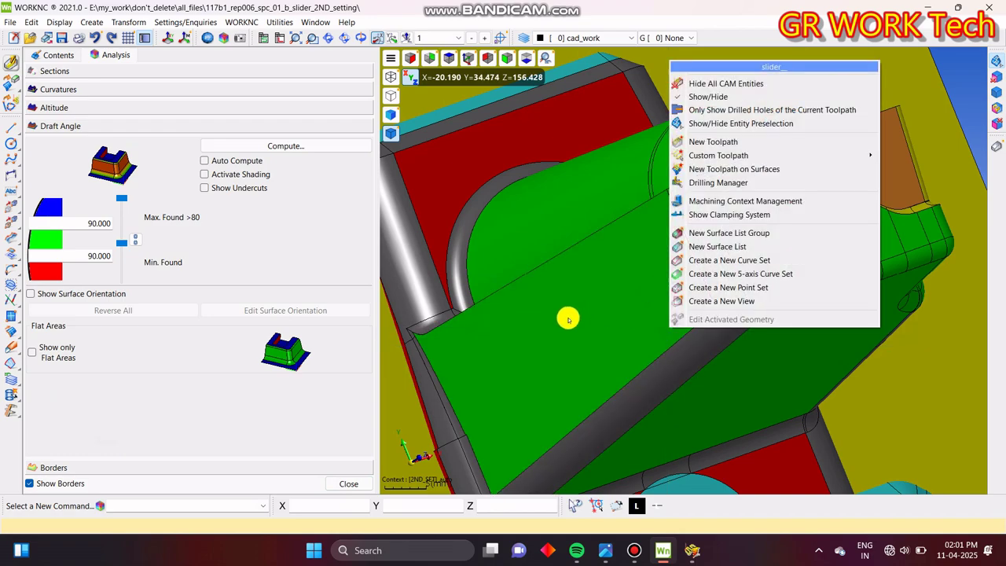
pyautogui.click(568, 321)
pyautogui.moveTo(597, 310); pyautogui.dragTo(669, 266, button='middle')
pyautogui.moveTo(791, 328); pyautogui.dragTo(820, 242, button='middle')
pyautogui.moveTo(694, 190); pyautogui.dragTo(759, 312, button='middle')
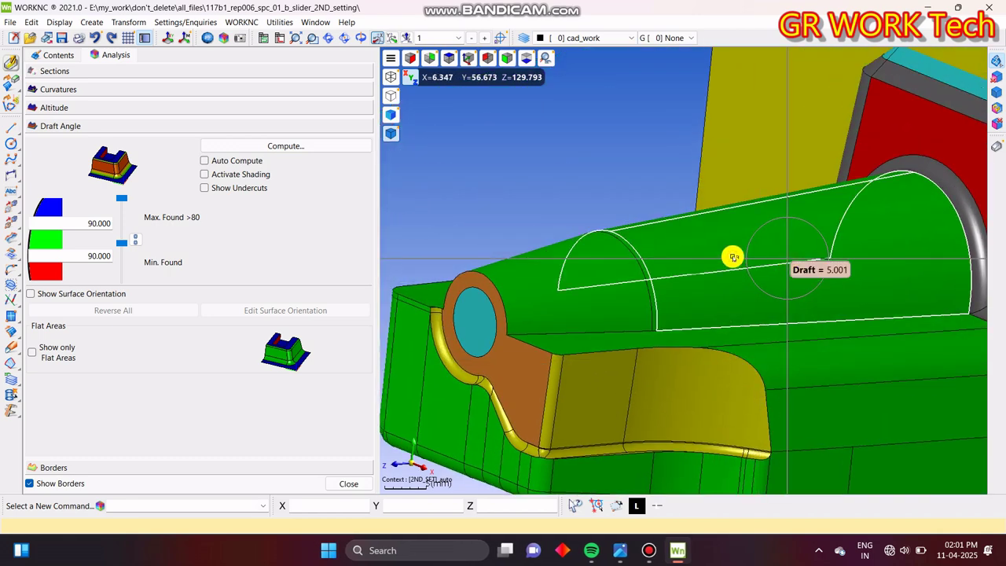
pyautogui.moveTo(730, 256); pyautogui.dragTo(157, 467, button='middle')
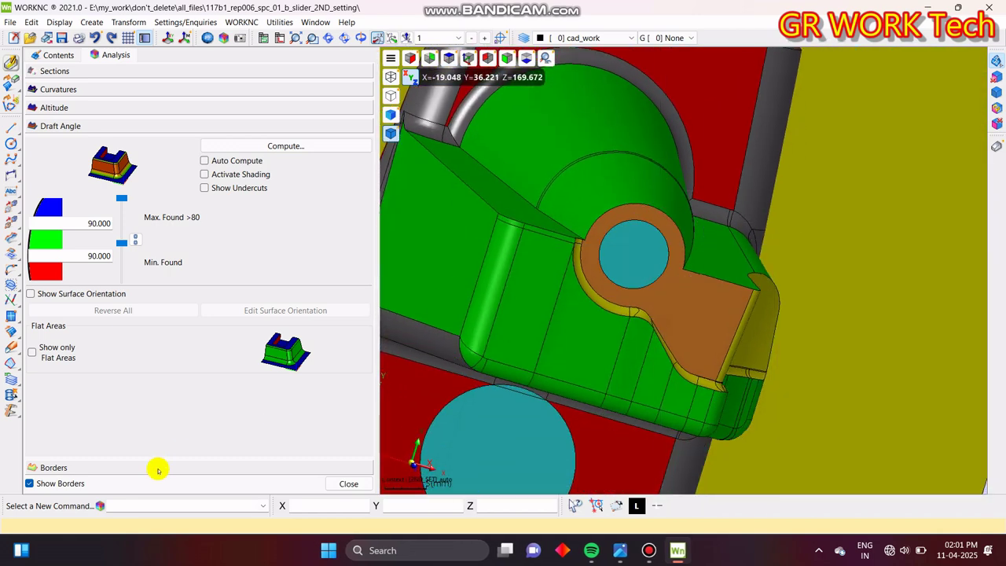
pyautogui.moveTo(731, 301); pyautogui.dragTo(265, 413, button='middle')
# - Show only the slider's flat areas in the Draft Angle analysis, examine them and close the analysis
pyautogui.click(50, 355)
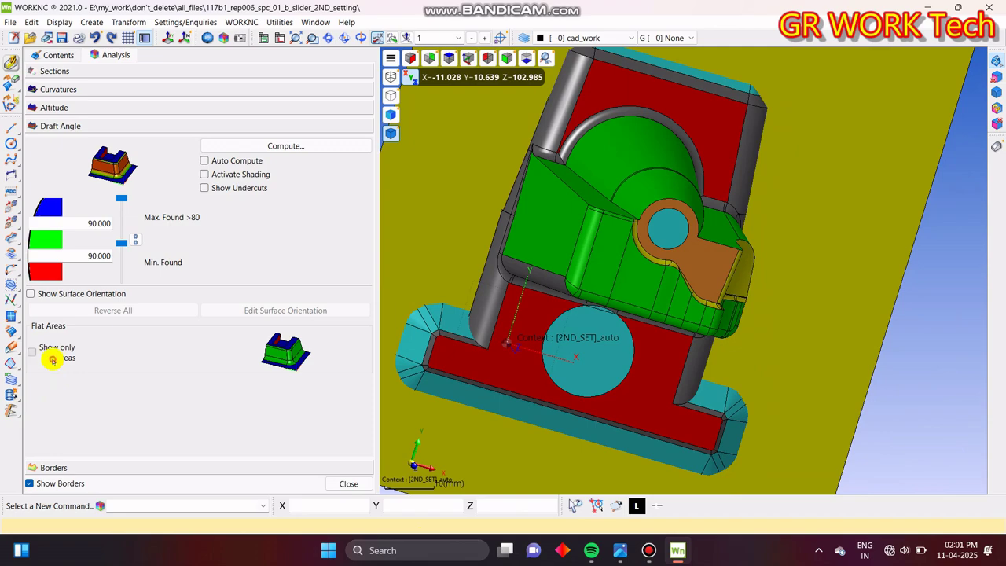
pyautogui.moveTo(382, 318); pyautogui.dragTo(554, 311, button='middle')
pyautogui.scroll(5, 555, 249)
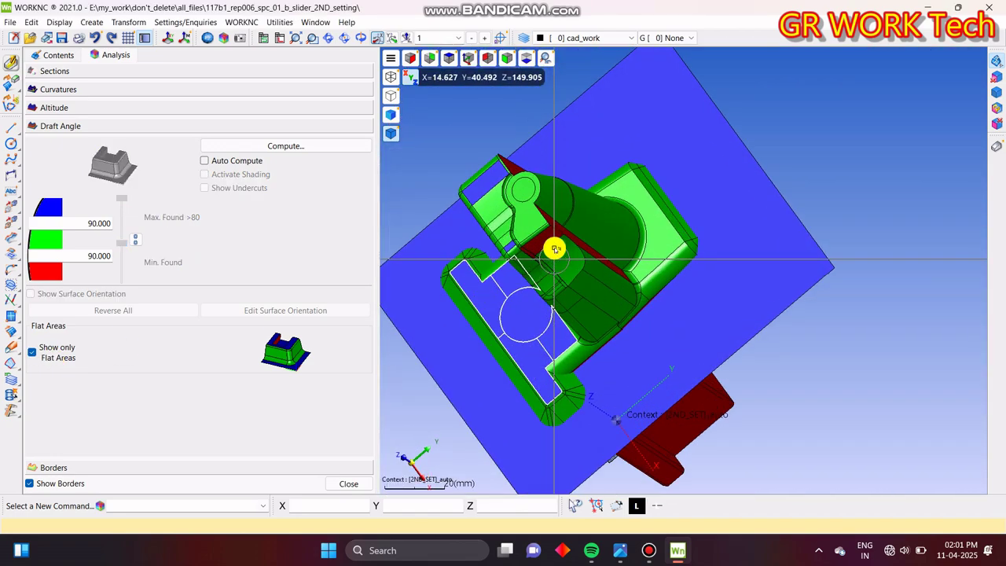
pyautogui.moveTo(653, 303); pyautogui.dragTo(742, 278, button='middle')
pyautogui.scroll(-4, 742, 278)
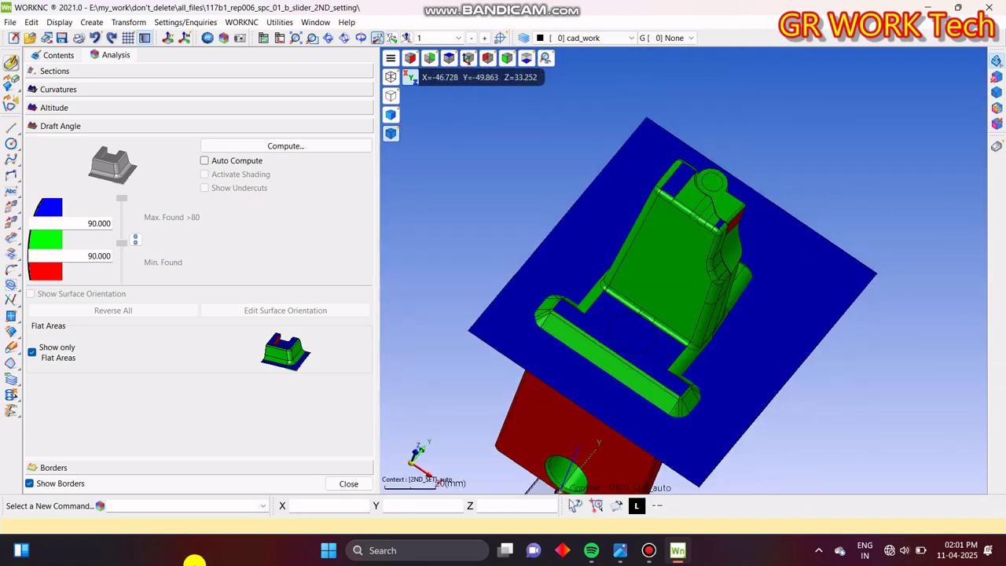
pyautogui.click(351, 482)
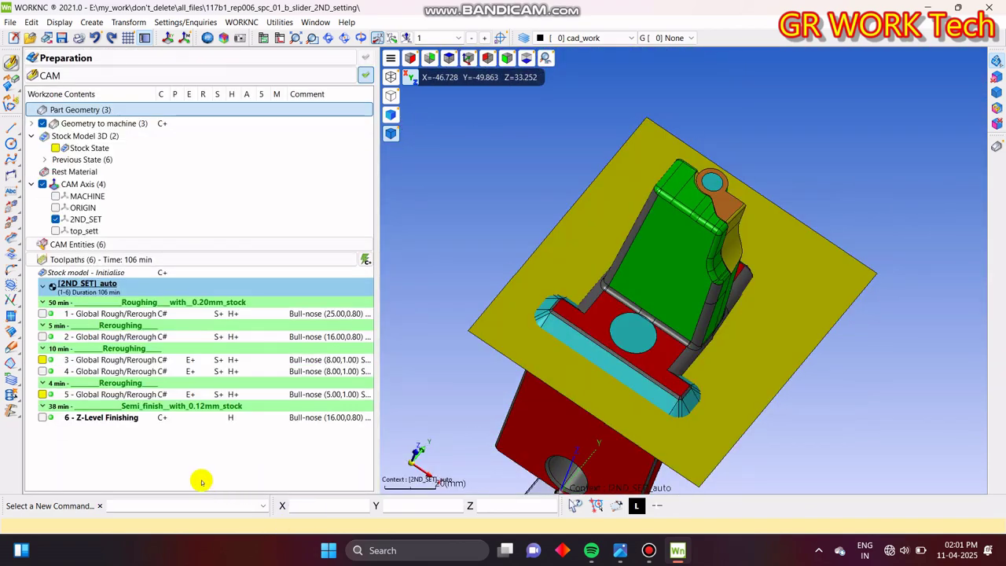
# - Display the calculated Z-Level Finishing toolpath 6 on the slider and inspect it from another side
pyautogui.click(102, 417)
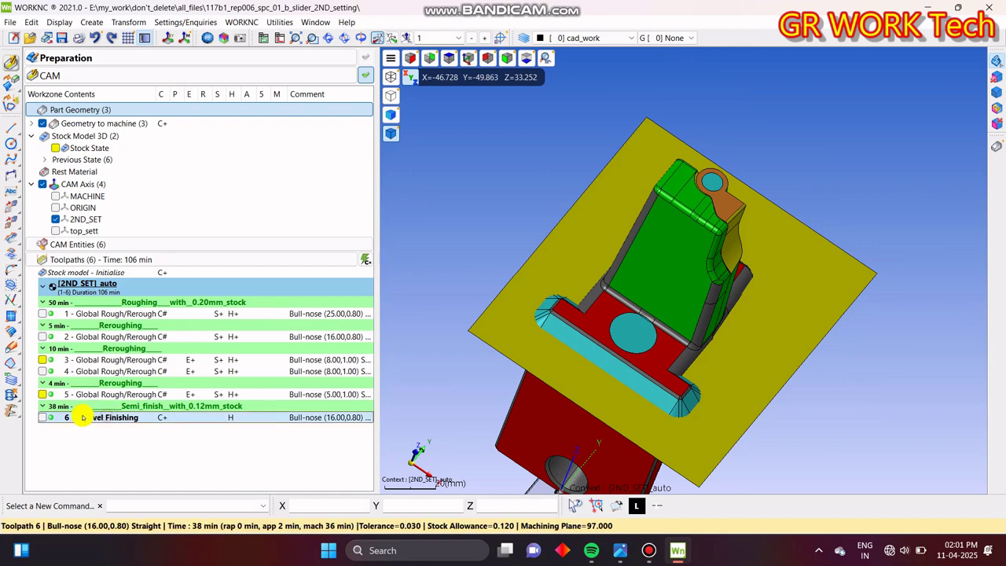
pyautogui.click(42, 418)
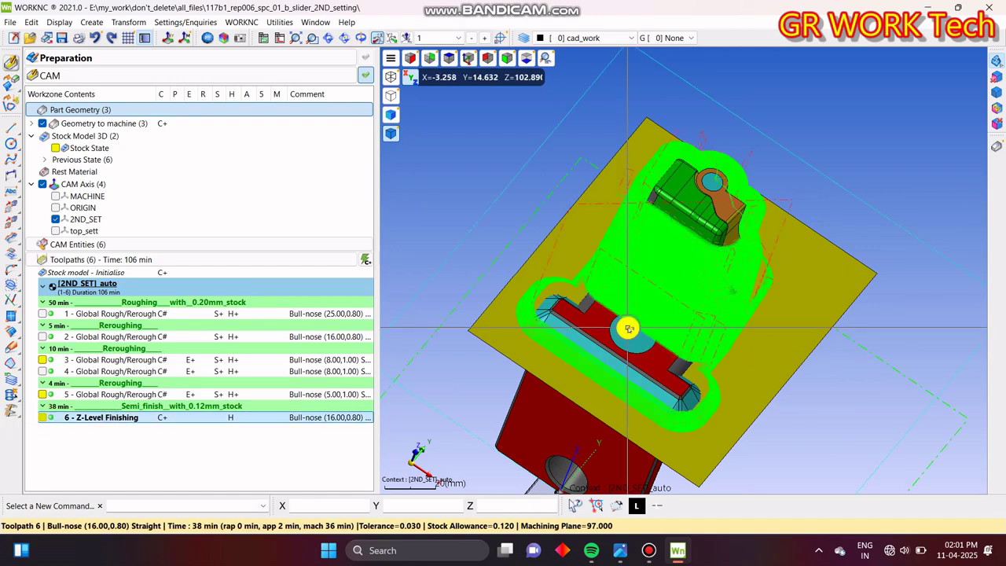
pyautogui.moveTo(620, 321); pyautogui.dragTo(550, 424, button='middle')
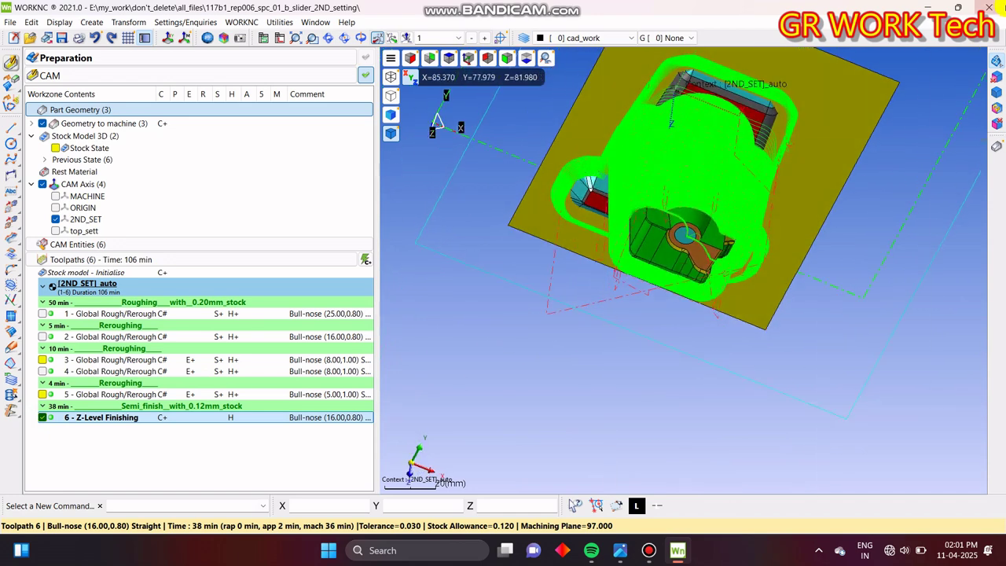
# - Collapse the Part Geometry list and examine toolpath 6 around the slider, ending in the top view
pyautogui.doubleClick(169, 111)
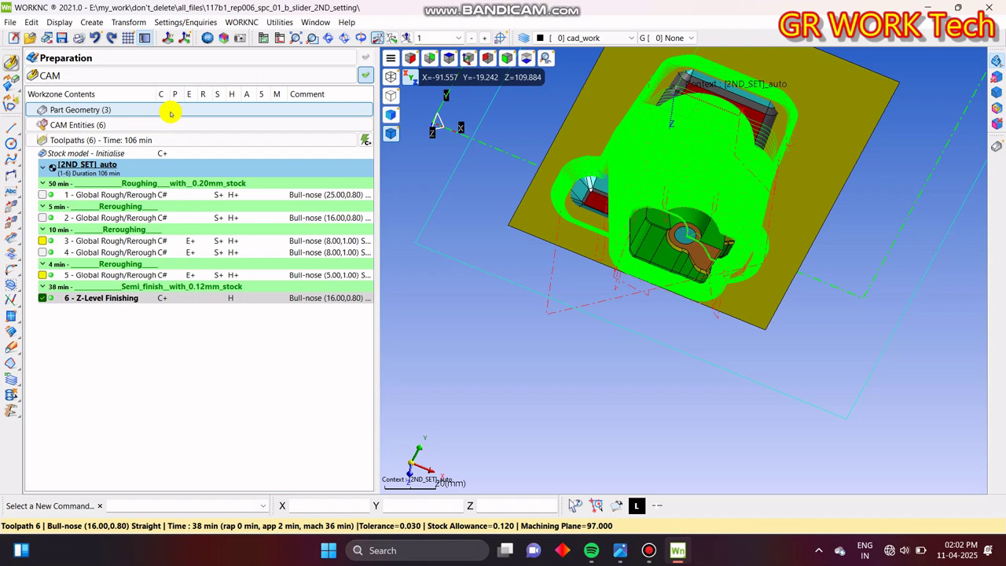
pyautogui.moveTo(673, 128); pyautogui.dragTo(616, 201, button='middle')
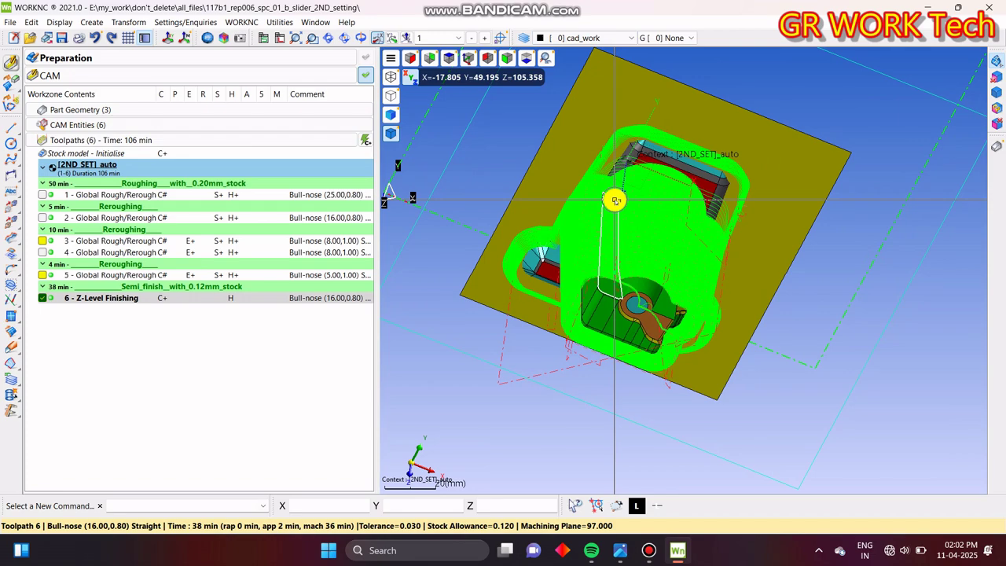
pyautogui.moveTo(613, 207); pyautogui.dragTo(540, 248, button='middle')
pyautogui.scroll(5, 595, 197)
pyautogui.hotkey('ctrl', 't')
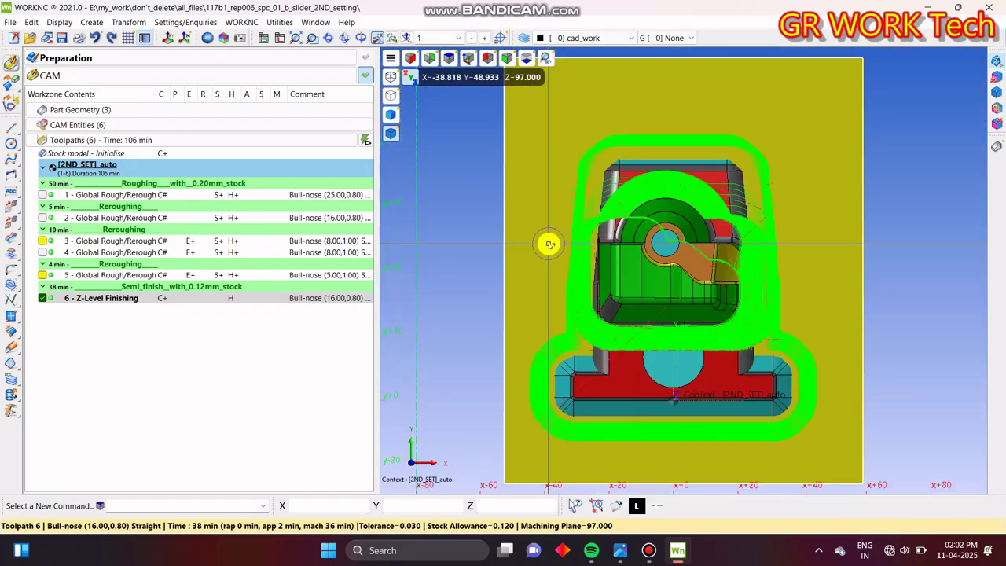
# - Hide Z-Level Finishing toolpath 6 and lock it against recalculation
pyautogui.moveTo(664, 213); pyautogui.dragTo(707, 267, button='middle')
pyautogui.click(60, 298)
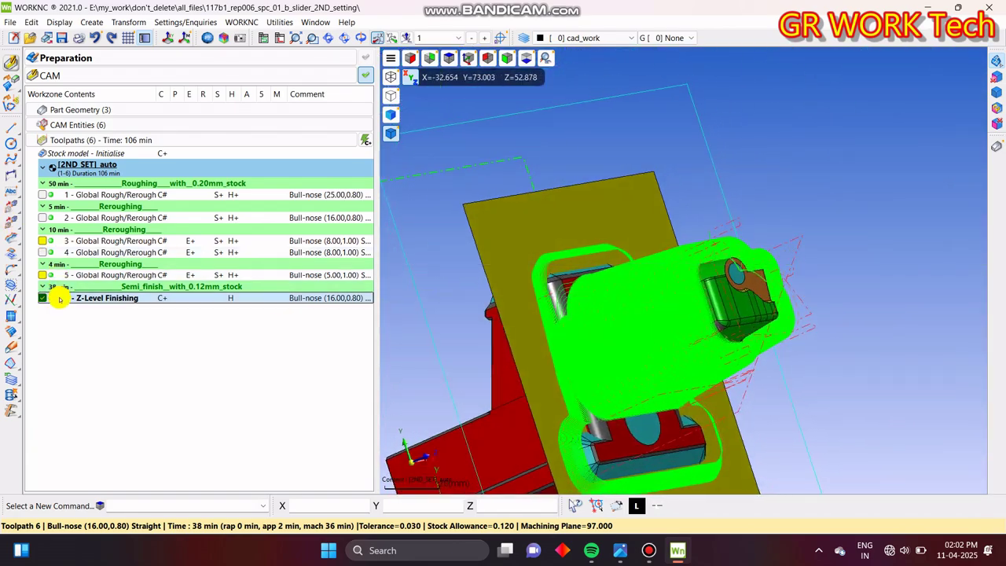
pyautogui.click(42, 299)
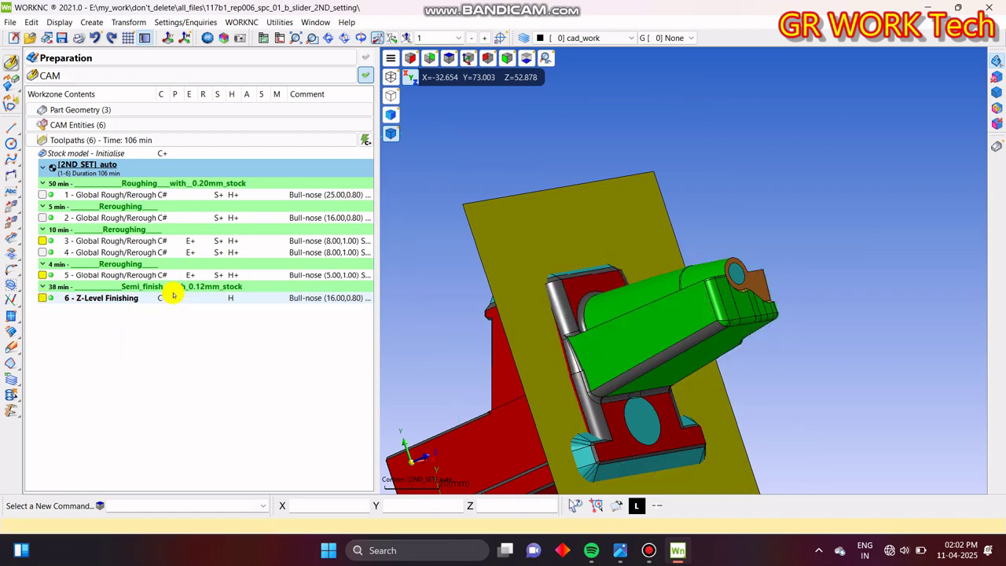
pyautogui.rightClick(154, 302)
pyautogui.click(131, 328)
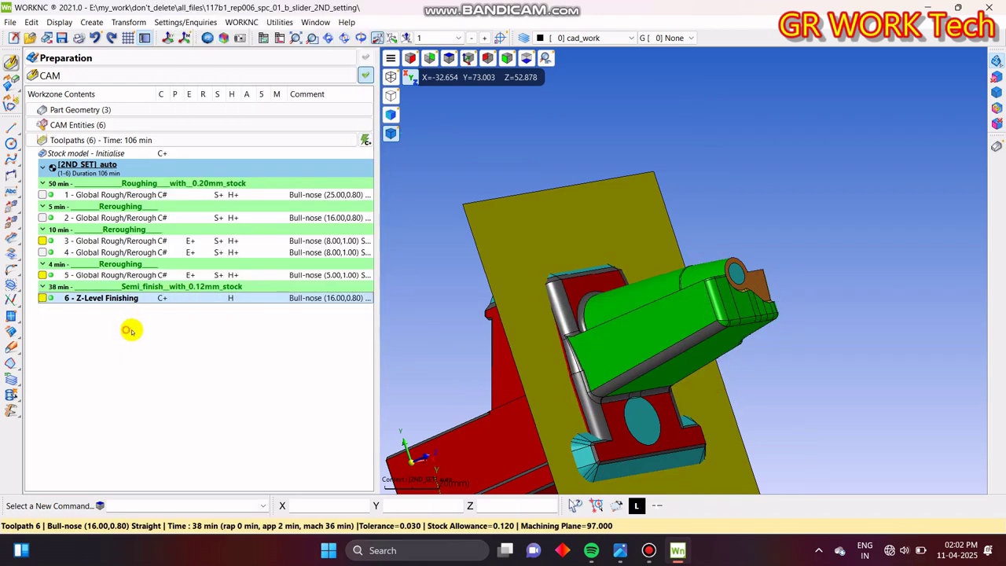
pyautogui.click(157, 301)
pyautogui.rightClick(157, 301)
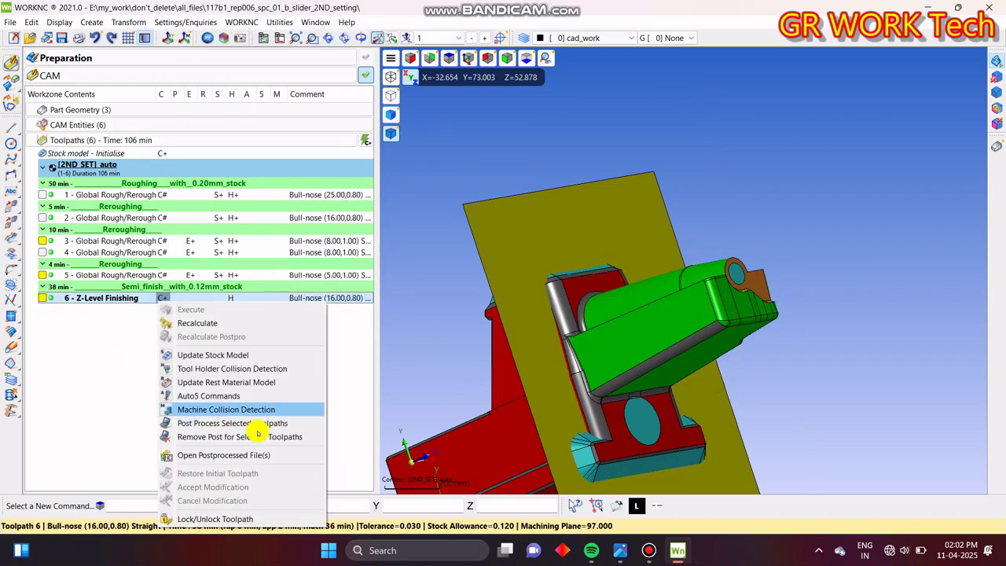
pyautogui.click(252, 519)
pyautogui.click(546, 296)
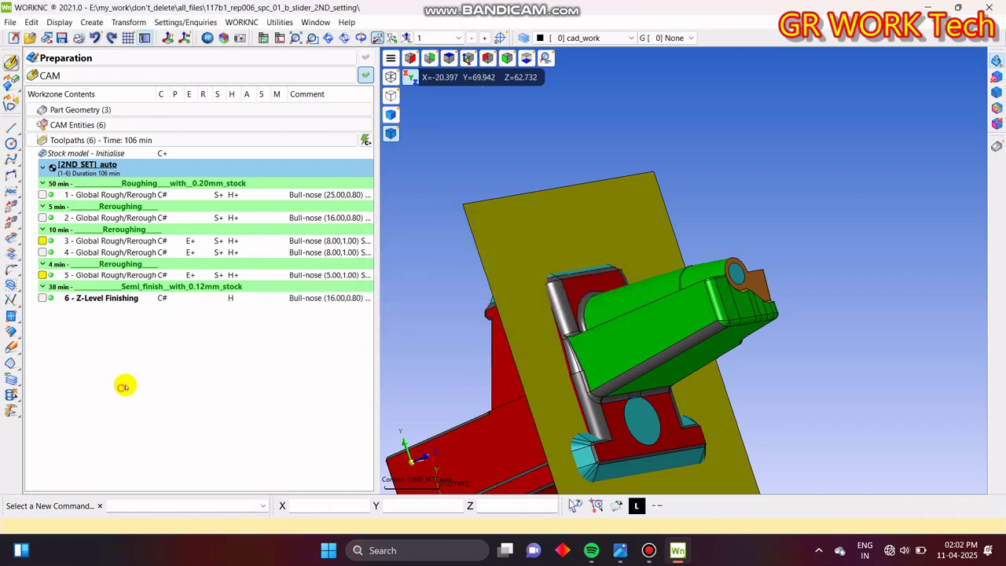
# - Create a new toolpath based on toolpath 6 and change its strategy to Flat Surface Finishing
pyautogui.click(97, 301)
pyautogui.rightClick(96, 301)
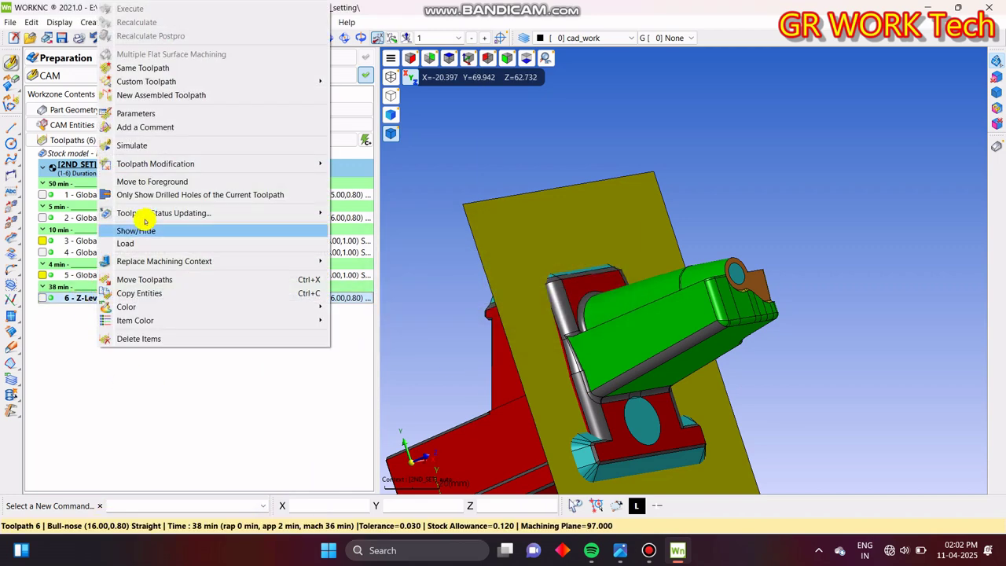
pyautogui.click(153, 68)
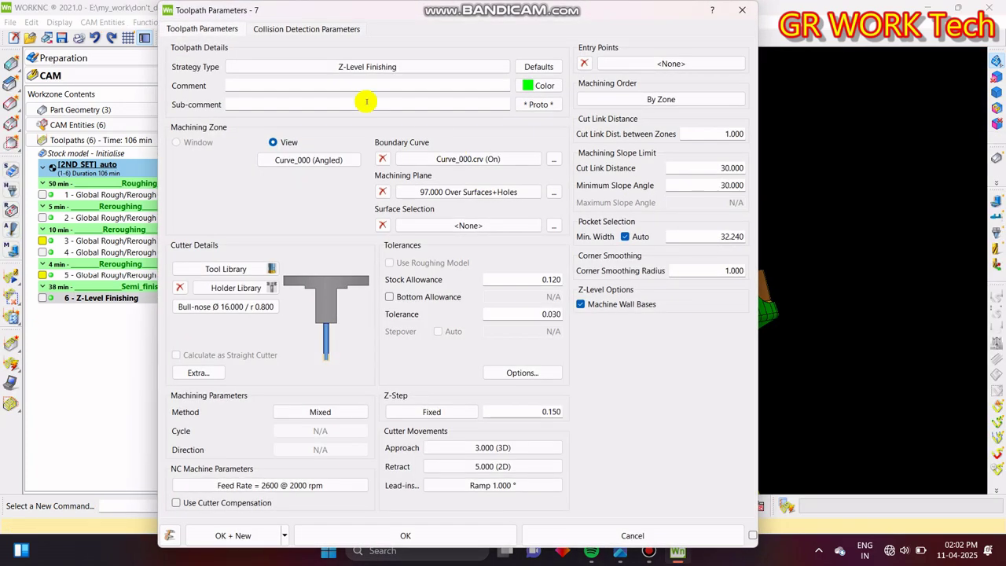
pyautogui.click(396, 65)
pyautogui.click(137, 128)
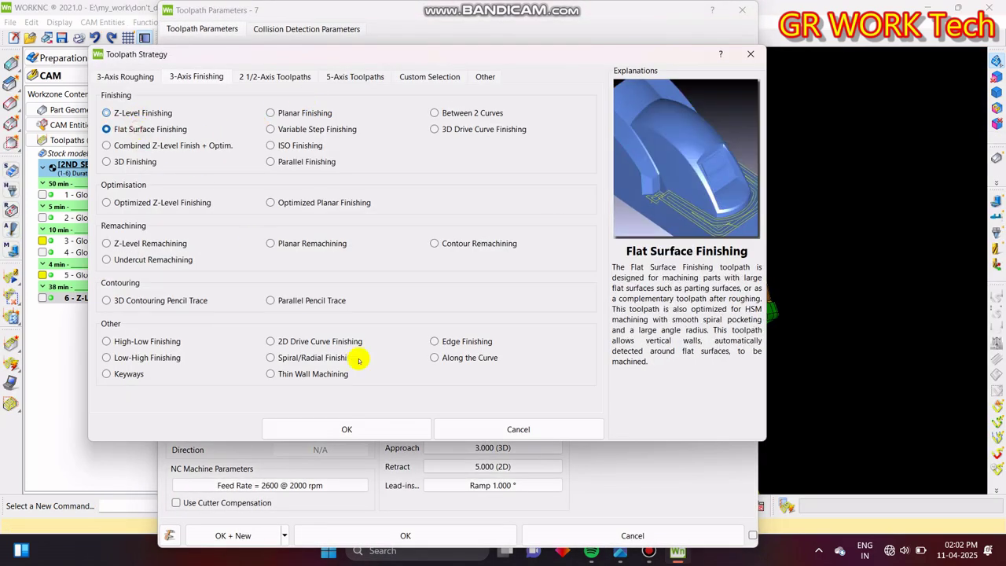
pyautogui.click(348, 428)
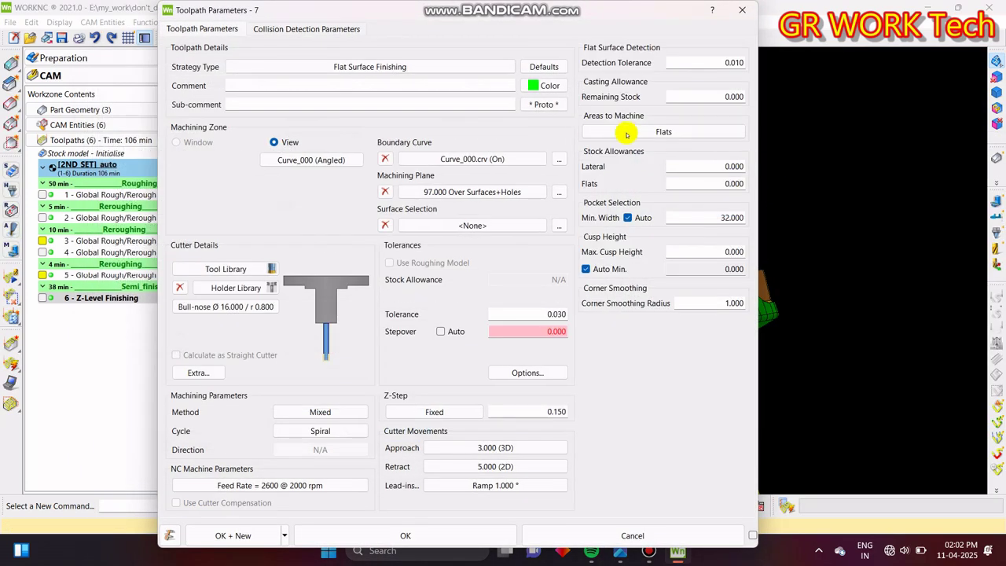
# - Remove the machining plane and set the lateral stock allowance to 0.3, the stepover to 9 and the Z-step to 0
pyautogui.click(385, 192)
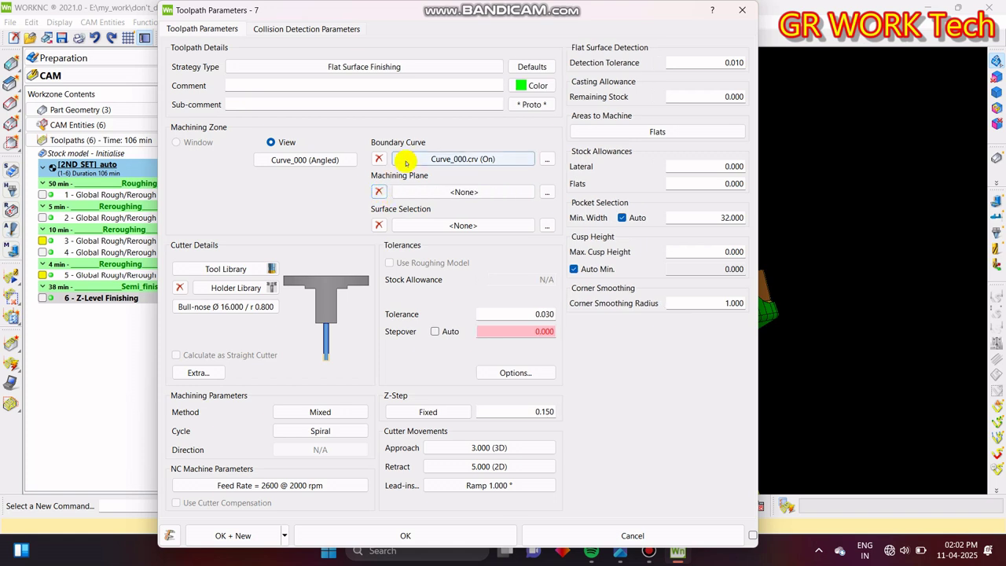
pyautogui.moveTo(707, 164); pyautogui.dragTo(754, 173)
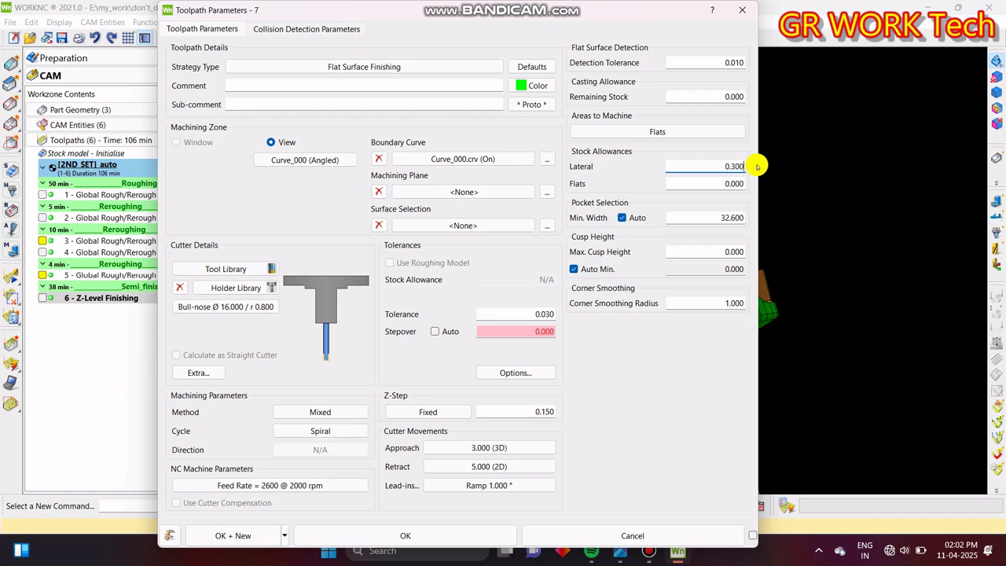
pyautogui.click(434, 331)
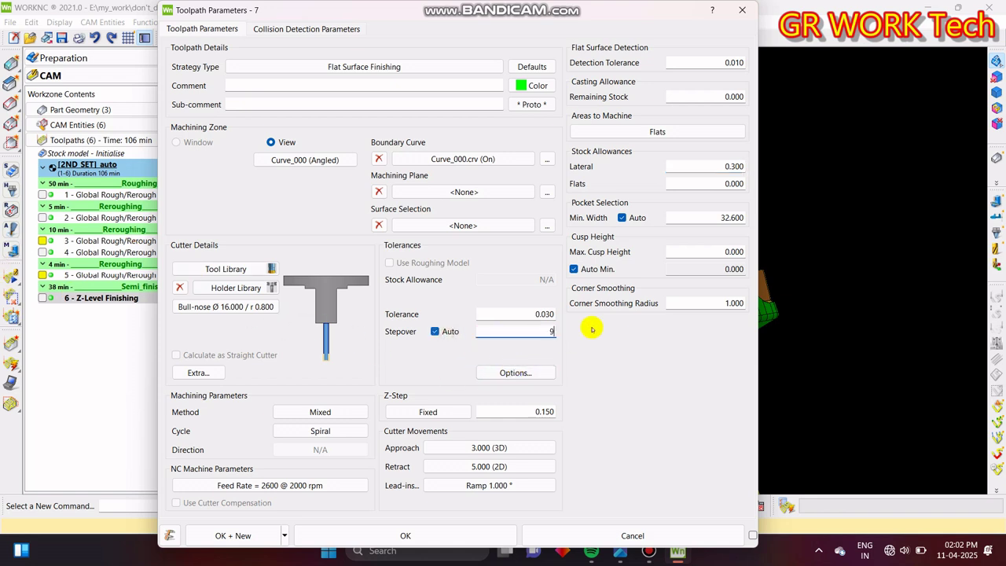
pyautogui.click(511, 411)
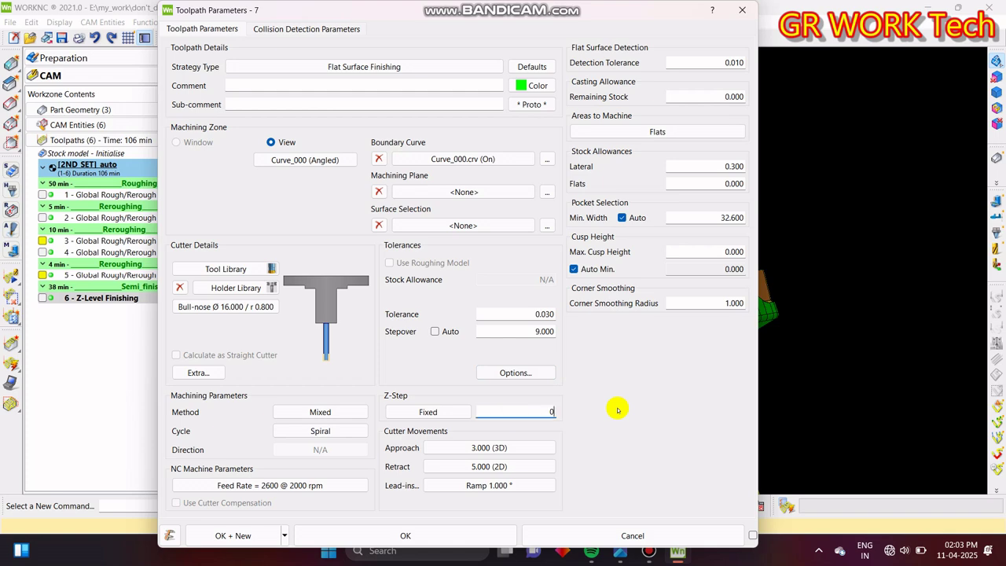
pyautogui.press('Return')
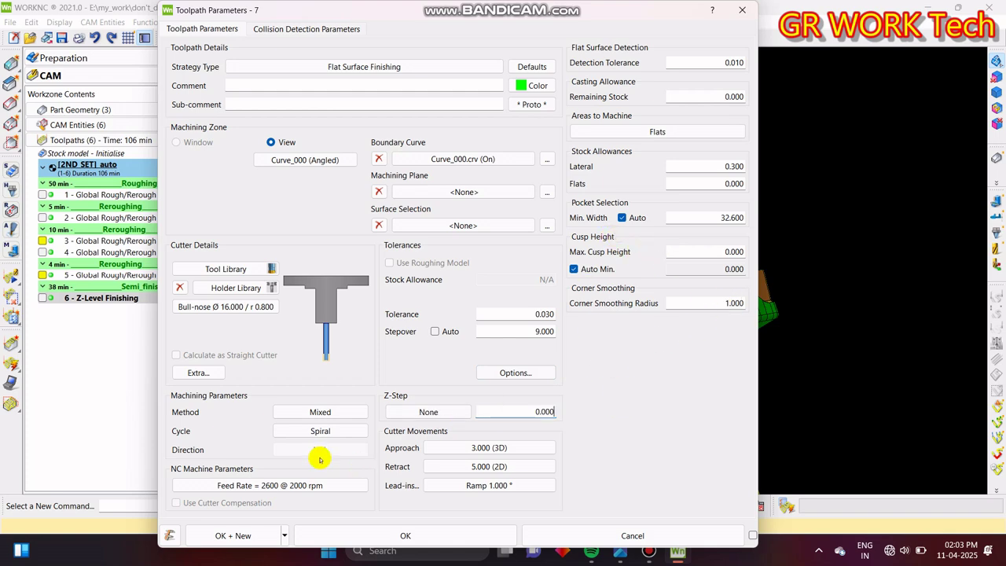
# - Set the feed rate to 500 with the approach rate equal to it, and accept the Flat Surface Finishing parameters
pyautogui.click(287, 485)
pyautogui.click(560, 256)
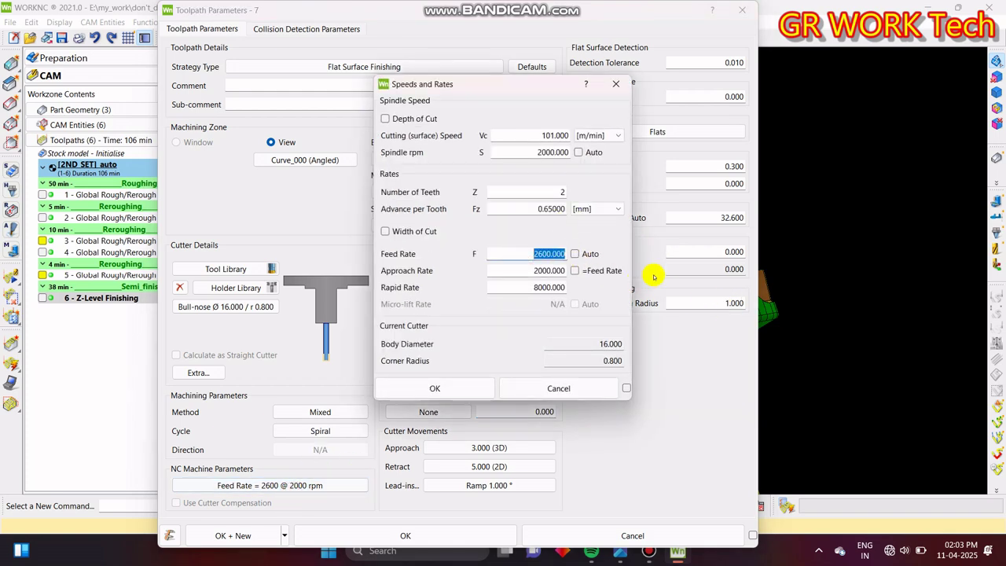
pyautogui.write('500')
pyautogui.press('Return')
pyautogui.click(574, 270)
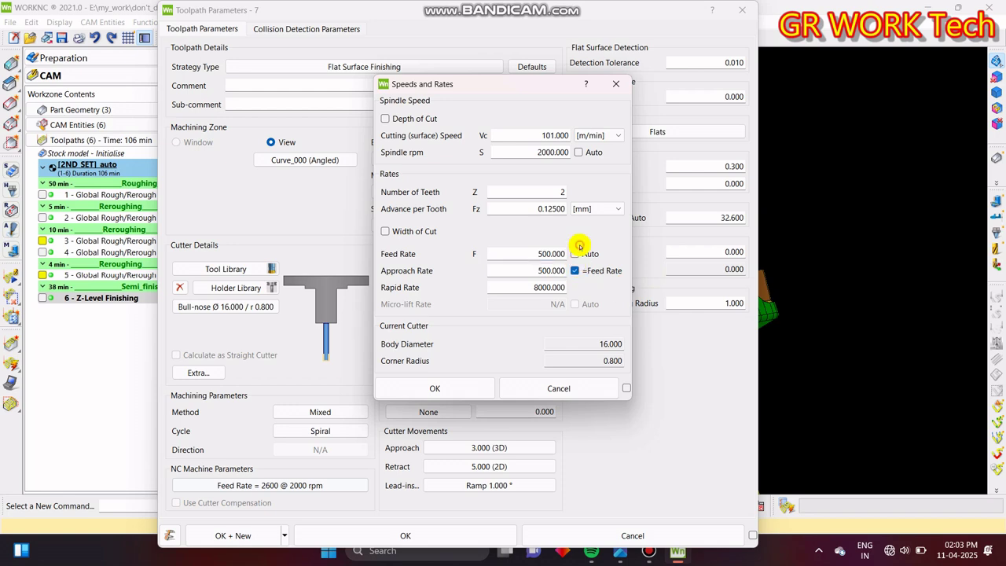
pyautogui.click(575, 253)
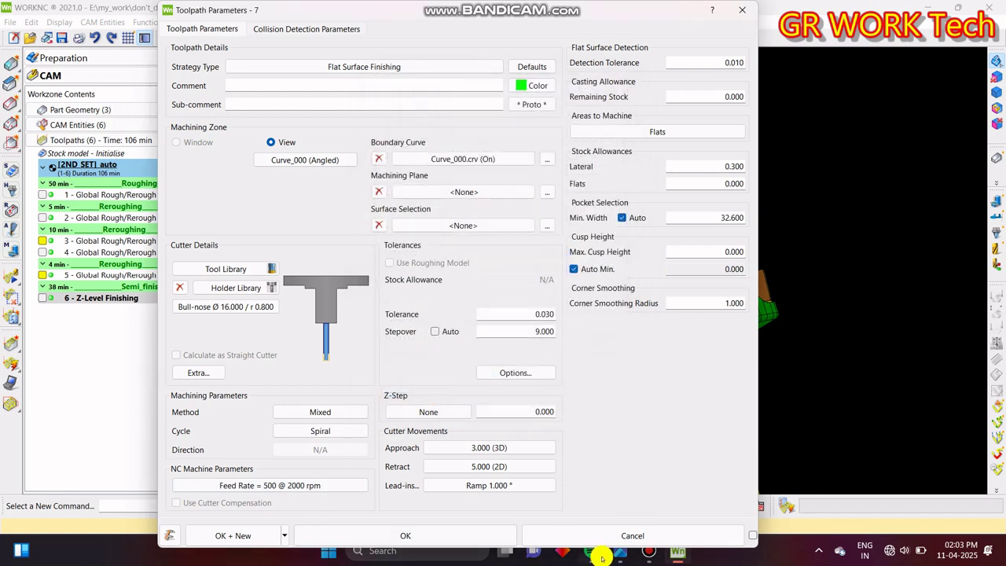
pyautogui.click(460, 535)
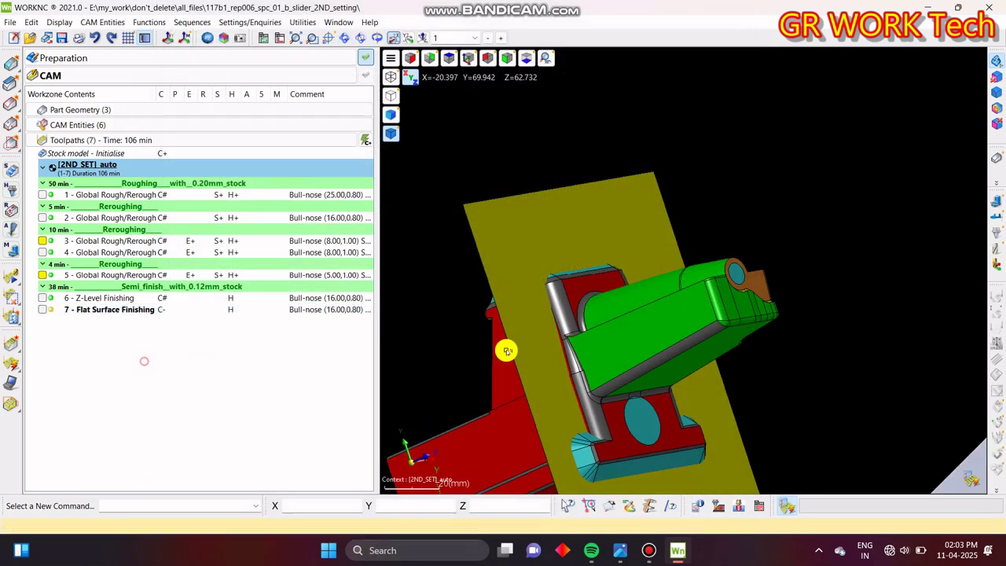
# - Execute the calculation of Flat Surface Finishing toolpath 7 and review its parameters
pyautogui.click(972, 479)
pyautogui.click(424, 456)
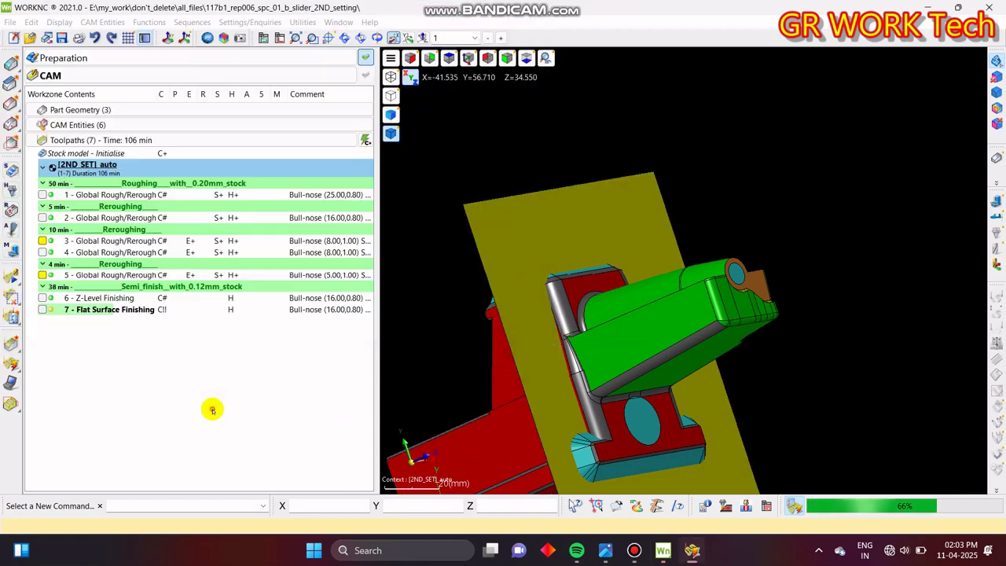
pyautogui.doubleClick(51, 312)
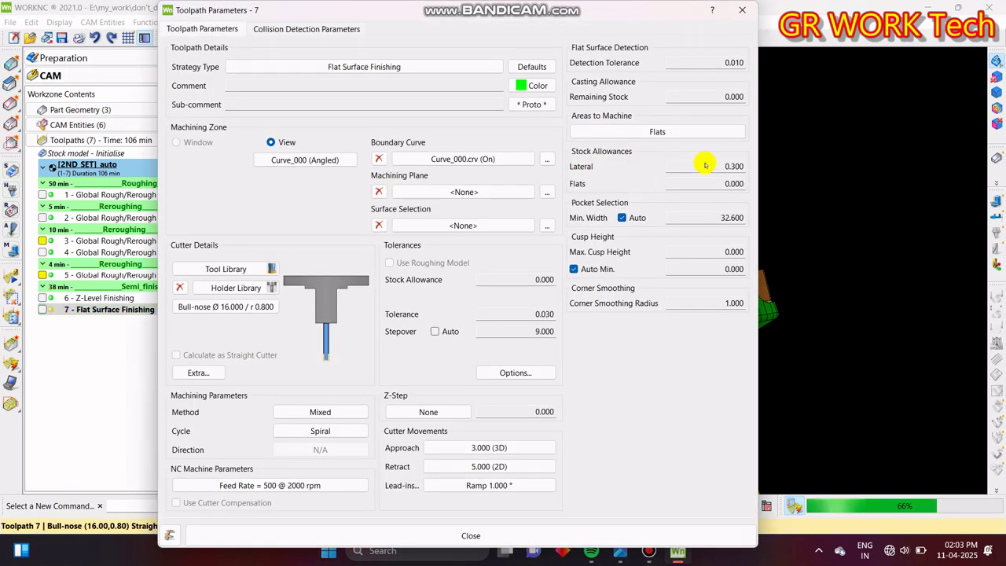
pyautogui.click(743, 9)
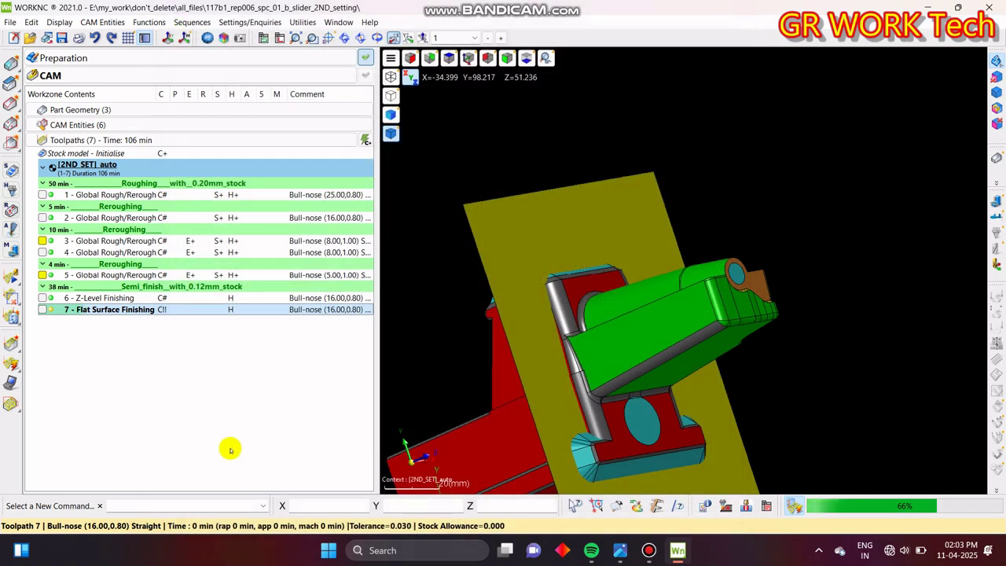
# - Display Flat Surface Finishing toolpath 7 with the cutter and holder hidden, and inspect its passes on the slider
pyautogui.click(42, 309)
pyautogui.moveTo(690, 390); pyautogui.dragTo(939, 285, button='middle')
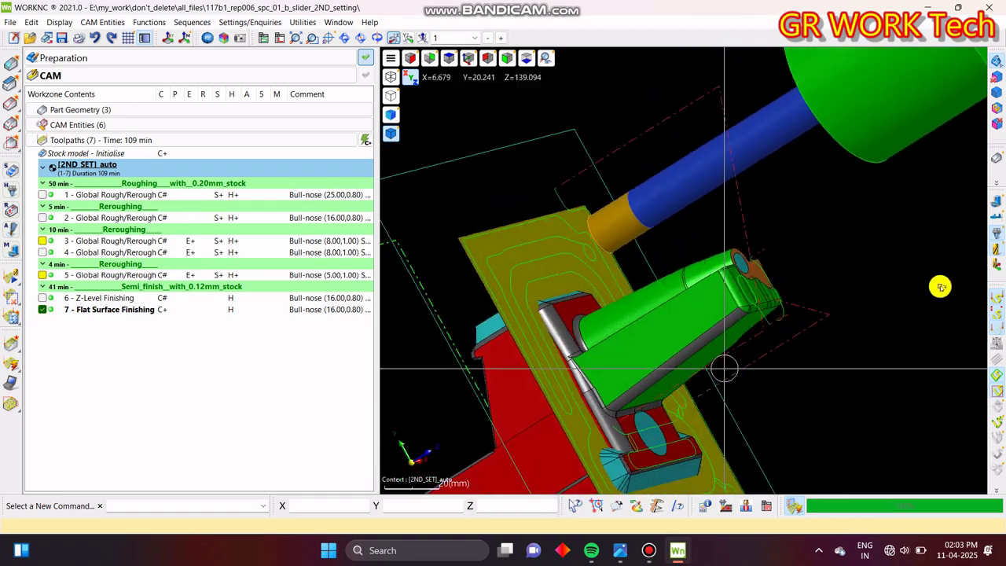
pyautogui.click(996, 243)
pyautogui.click(995, 235)
pyautogui.moveTo(731, 321); pyautogui.dragTo(662, 433, button='middle')
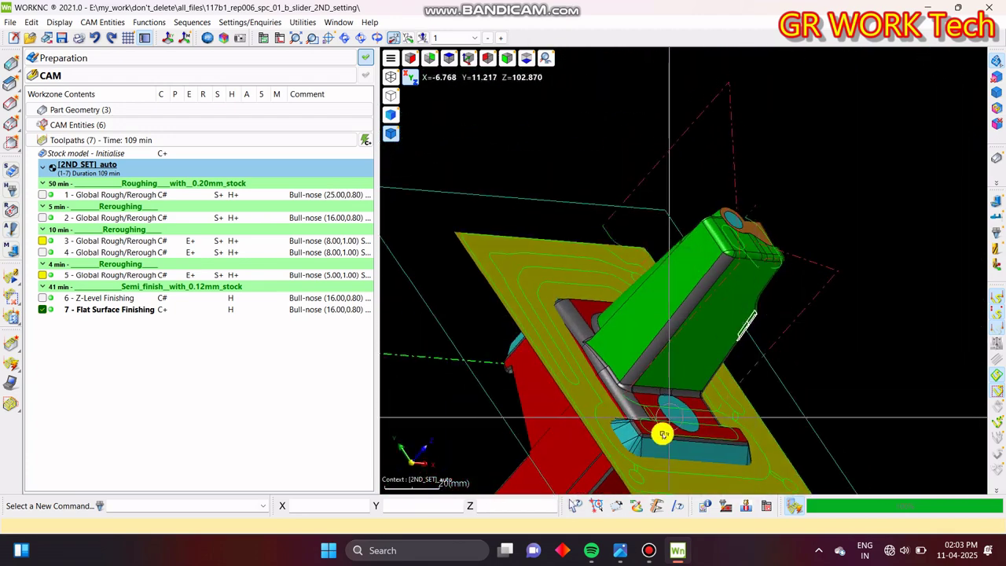
# - Compare toolpath 7 with the slider's flat areas in the Draft Angle analysis and close the analysis
pyautogui.click(223, 38)
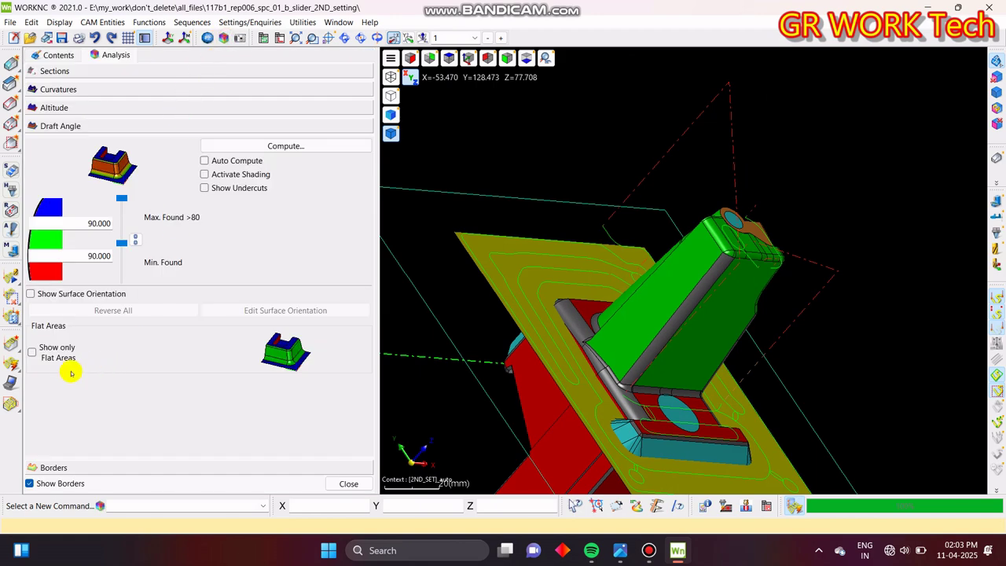
pyautogui.click(32, 352)
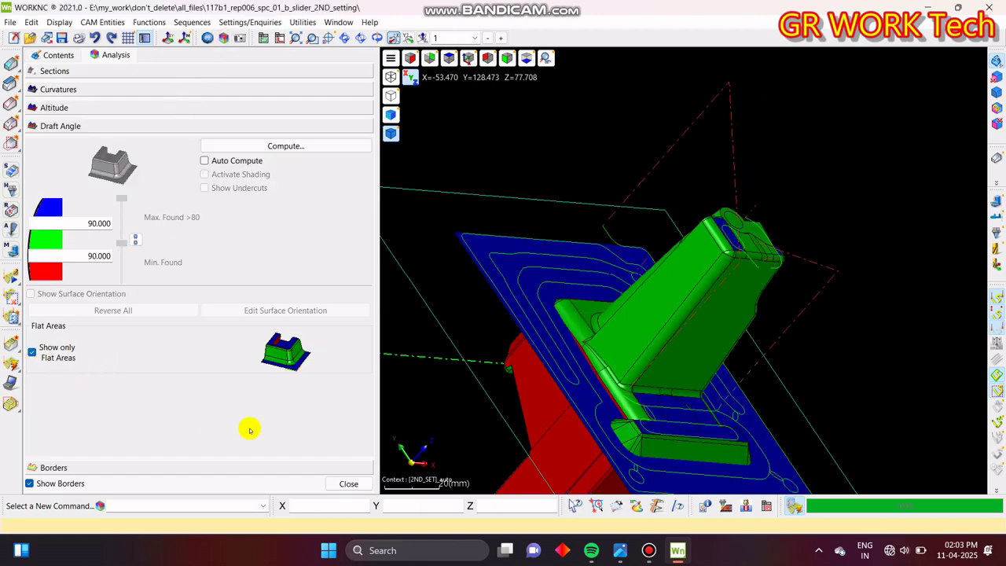
pyautogui.click(346, 483)
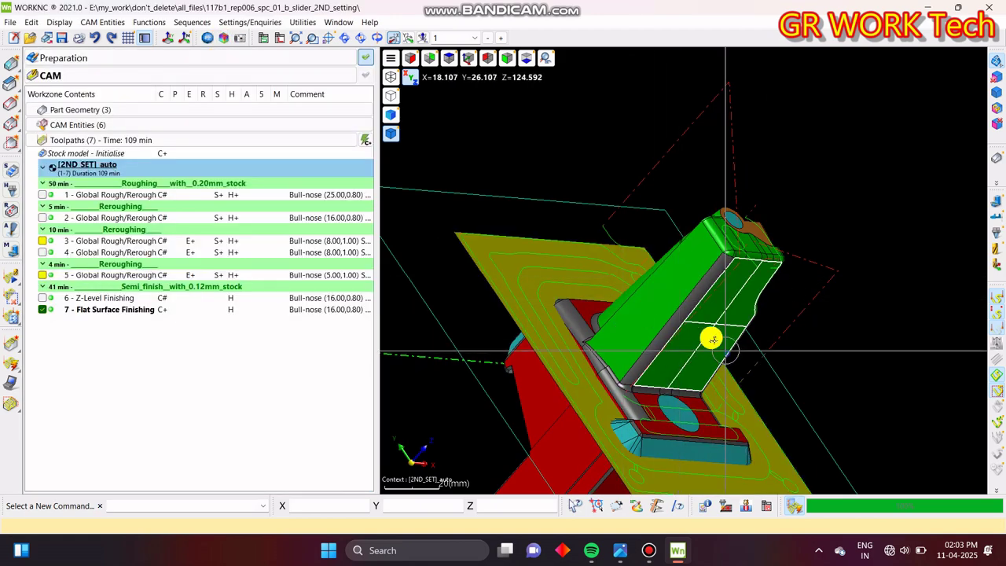
# - Remove toolpath 7's passes on the parting surface and the boss top using rectangular selections in the front view, and execute the modification
pyautogui.press('y')
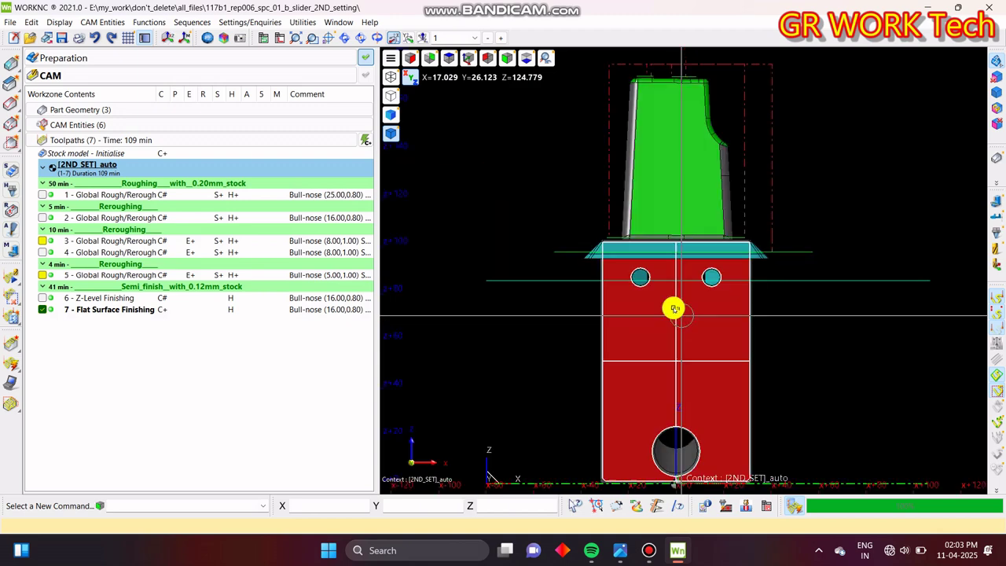
pyautogui.click(996, 160)
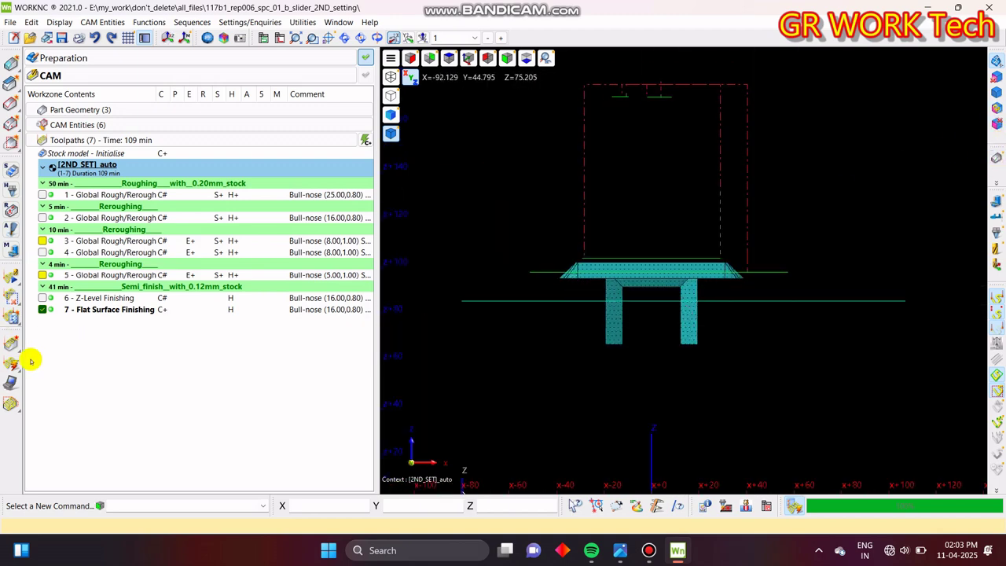
pyautogui.click(13, 303)
pyautogui.click(55, 229)
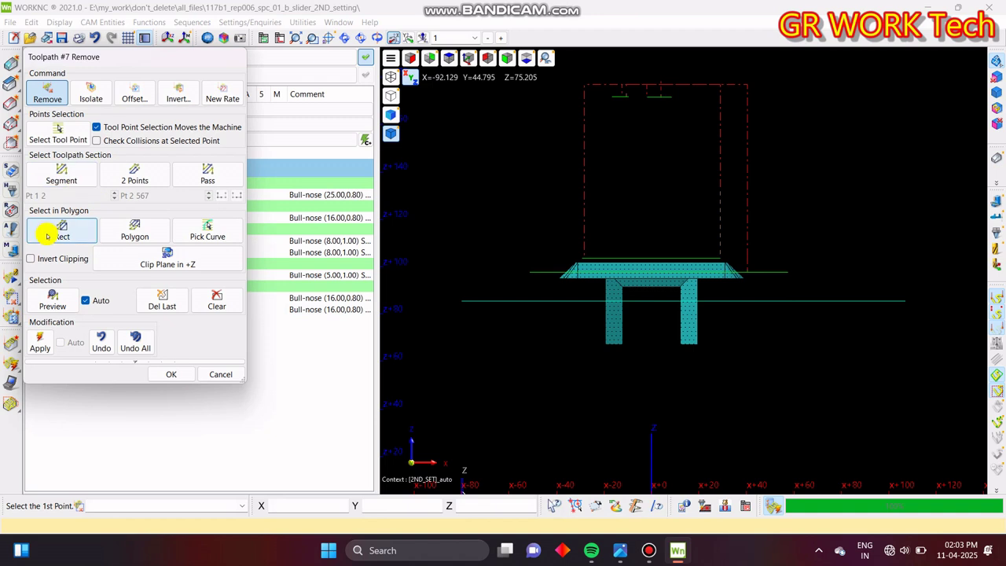
pyautogui.moveTo(897, 381); pyautogui.dragTo(481, 266)
pyautogui.moveTo(667, 185); pyautogui.dragTo(686, 277, button='middle')
pyautogui.moveTo(600, 146); pyautogui.dragTo(830, 306)
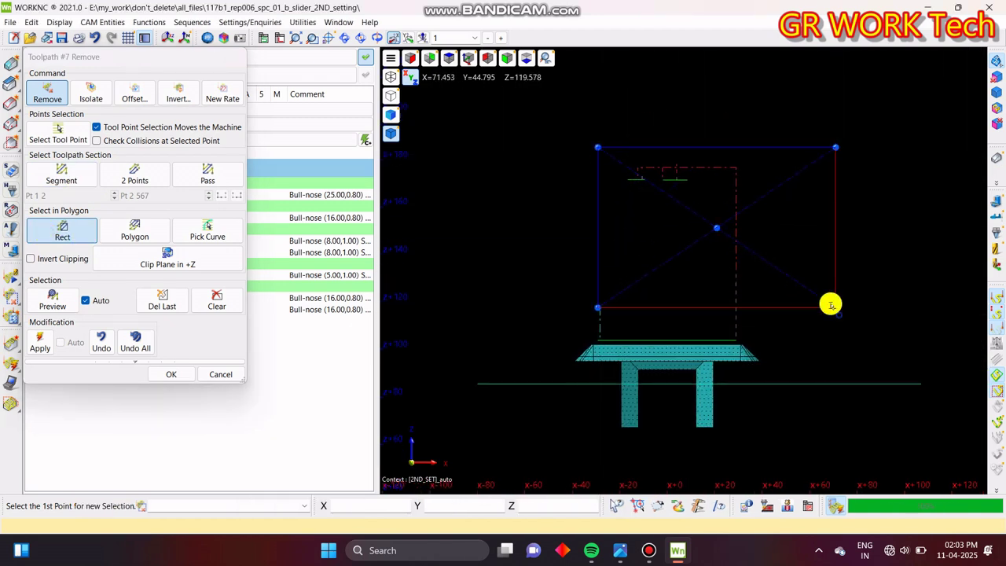
pyautogui.click(173, 374)
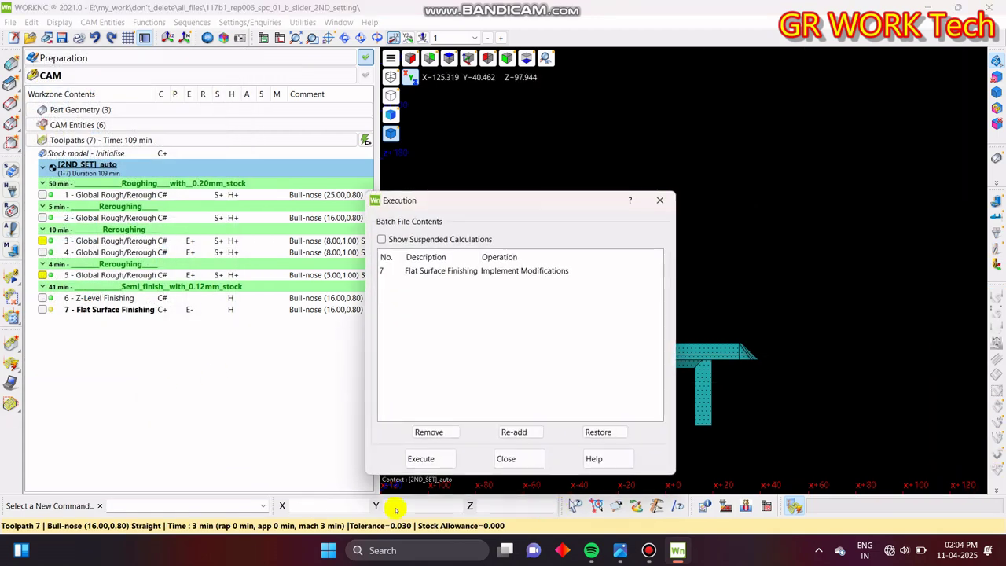
pyautogui.click(433, 453)
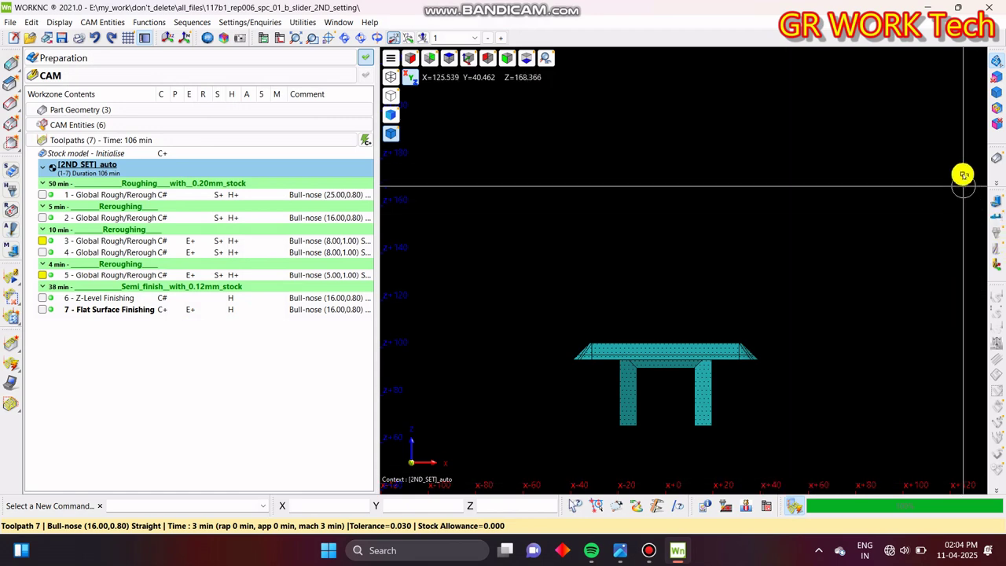
# - Show the part geometry from above and lock Flat Surface Finishing toolpath 7 against recalculation
pyautogui.click(997, 159)
pyautogui.moveTo(789, 278); pyautogui.dragTo(783, 323, button='middle')
pyautogui.press('z')
pyautogui.scroll(-5, 757, 290)
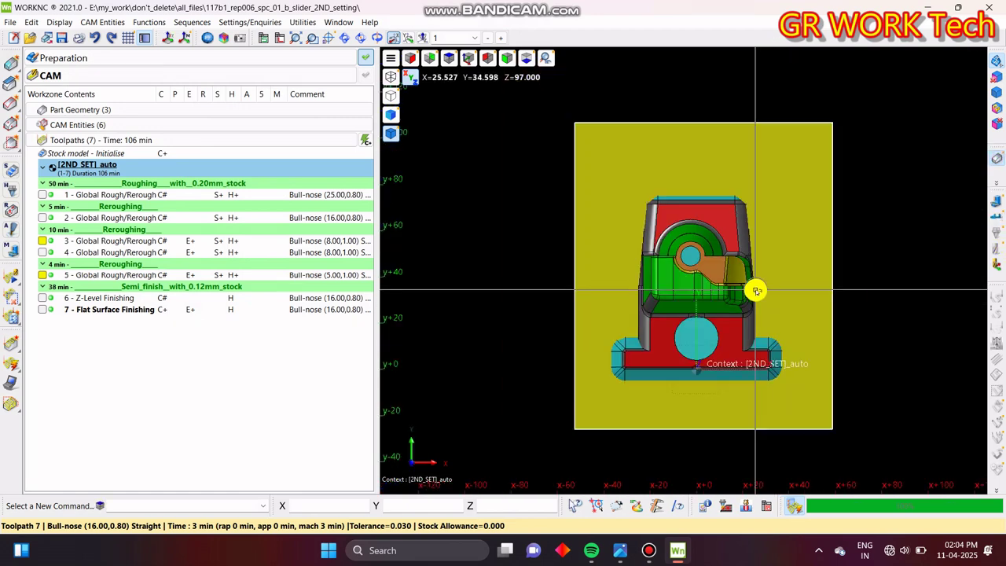
pyautogui.rightClick(161, 307)
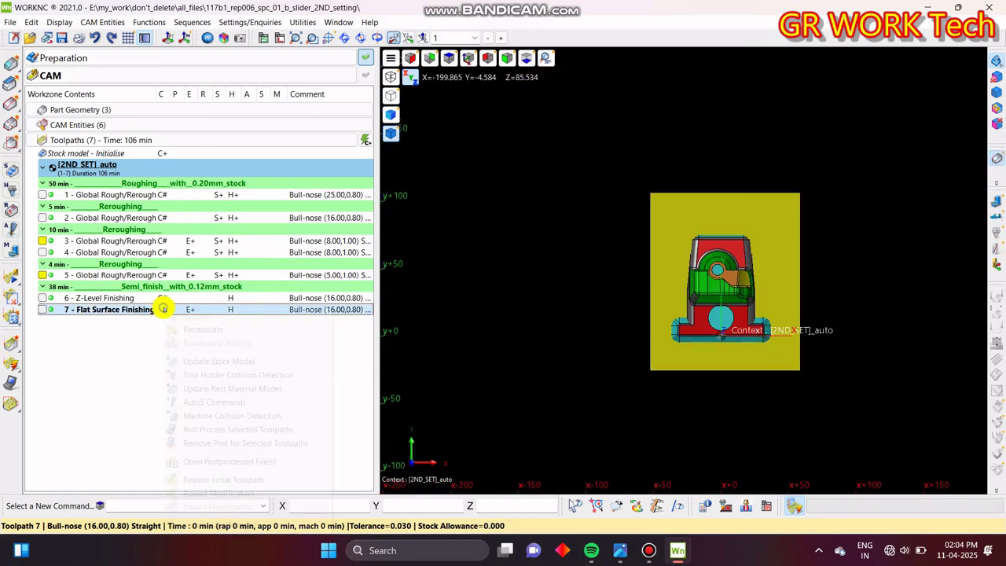
pyautogui.click(201, 524)
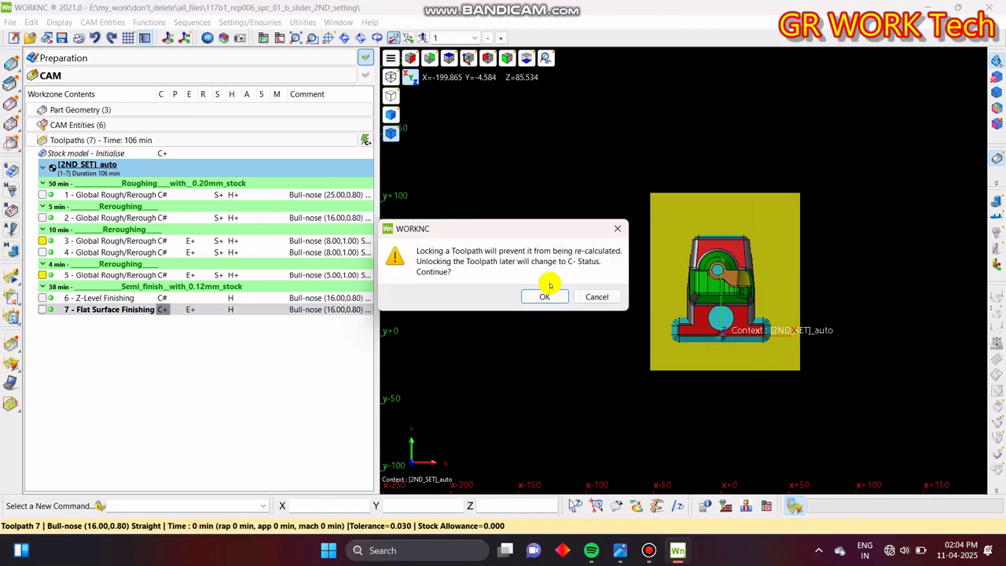
pyautogui.click(550, 296)
# - Execute the stock model update for Z-Level Finishing toolpath 6 and Flat Surface Finishing toolpath 7
pyautogui.click(102, 298)
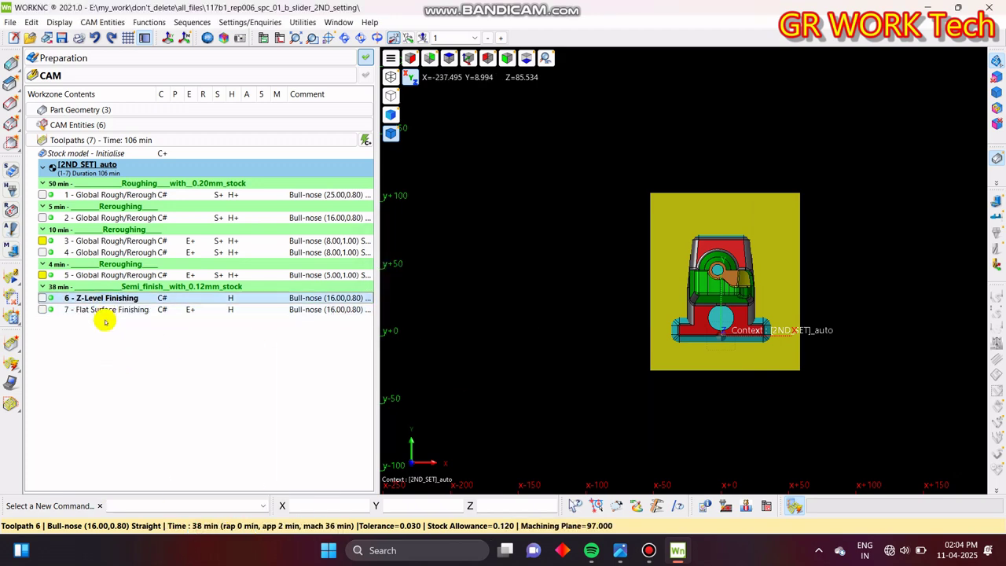
pyautogui.keyDown('shift'); pyautogui.click(111, 310); pyautogui.keyUp('shift')
pyautogui.click(14, 171)
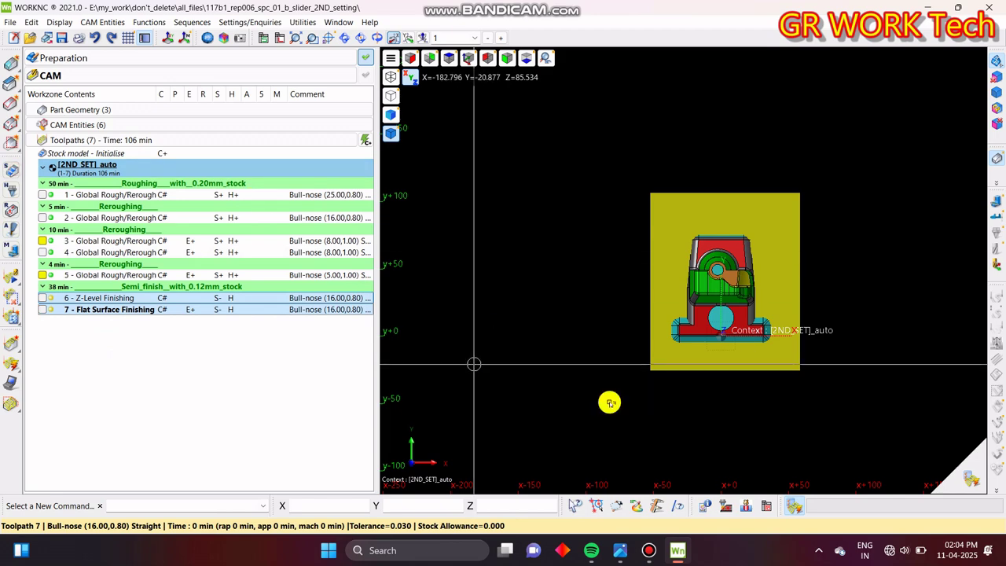
pyautogui.click(969, 457)
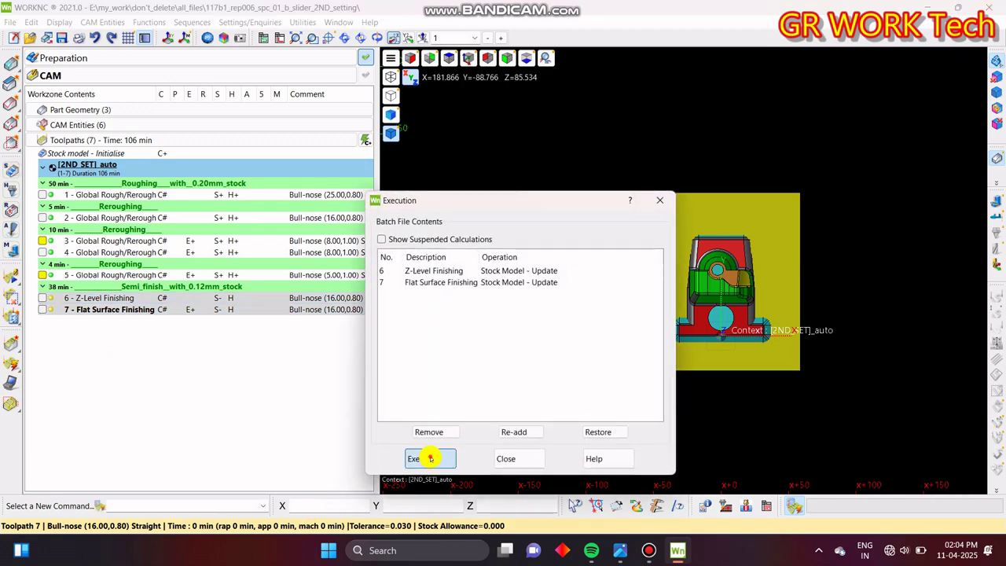
pyautogui.click(430, 458)
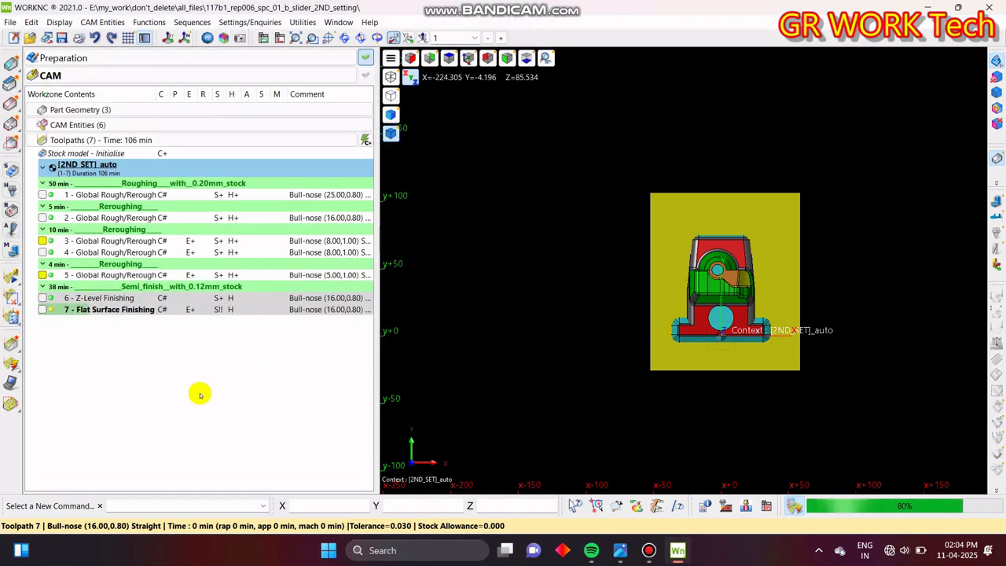
# - Display the current Stock State over the slider, inspect the remaining material from several angles, and return to the top view
pyautogui.doubleClick(135, 110)
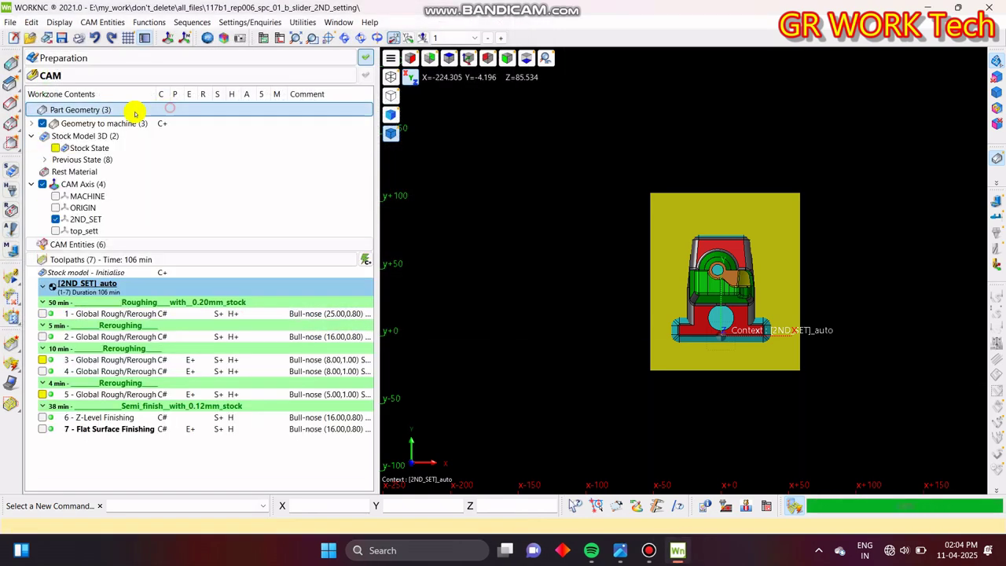
pyautogui.click(51, 150)
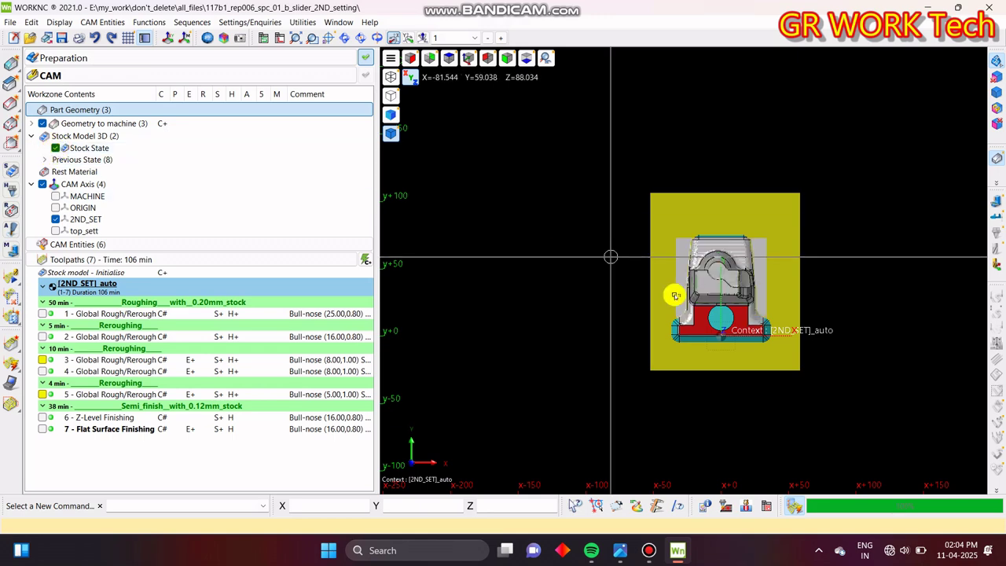
pyautogui.moveTo(673, 291); pyautogui.dragTo(741, 314)
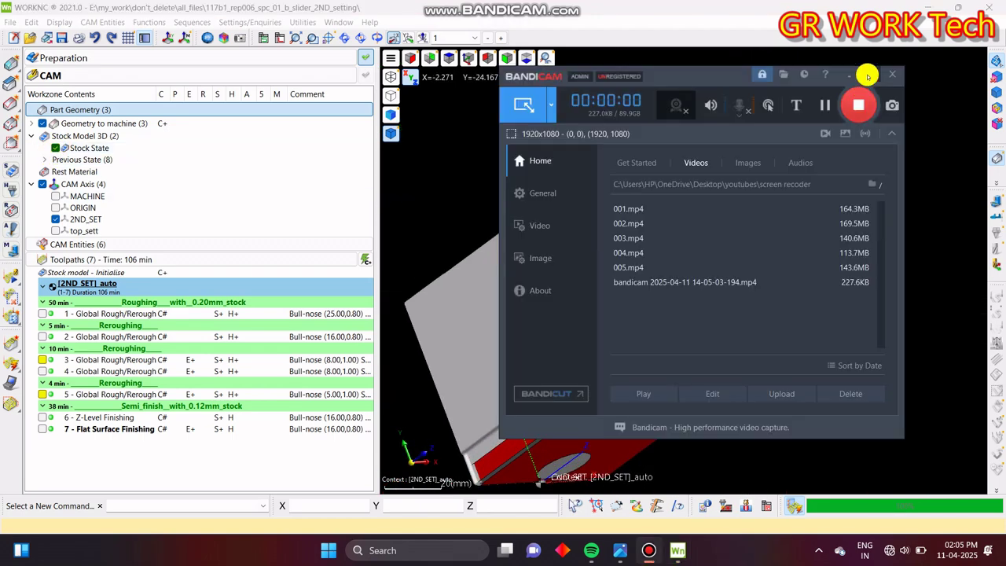
pyautogui.click(852, 76)
pyautogui.scroll(6, 760, 386)
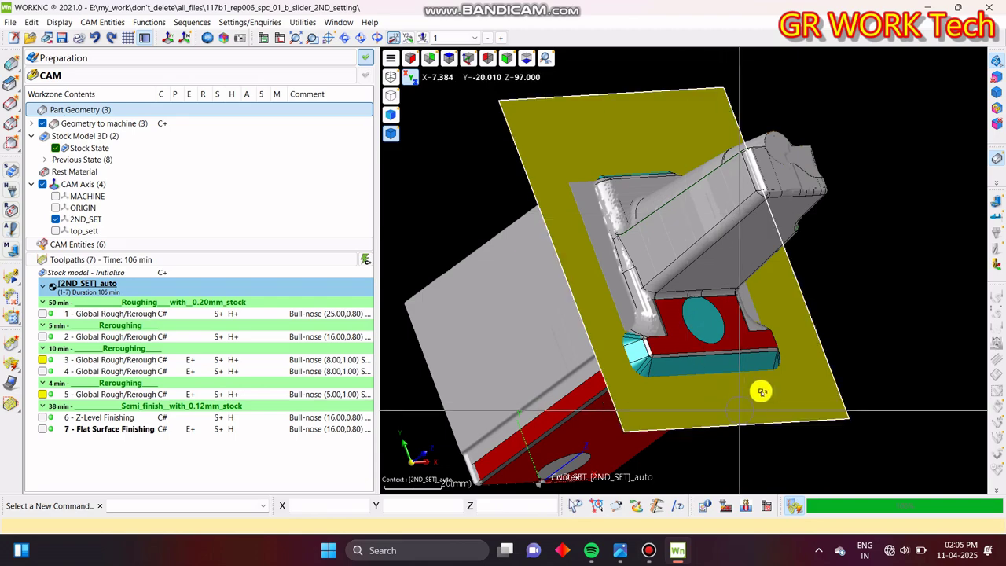
pyautogui.moveTo(622, 181); pyautogui.dragTo(692, 380)
pyautogui.moveTo(692, 379); pyautogui.dragTo(708, 249, button='middle')
pyautogui.press('z')
pyautogui.press('z')
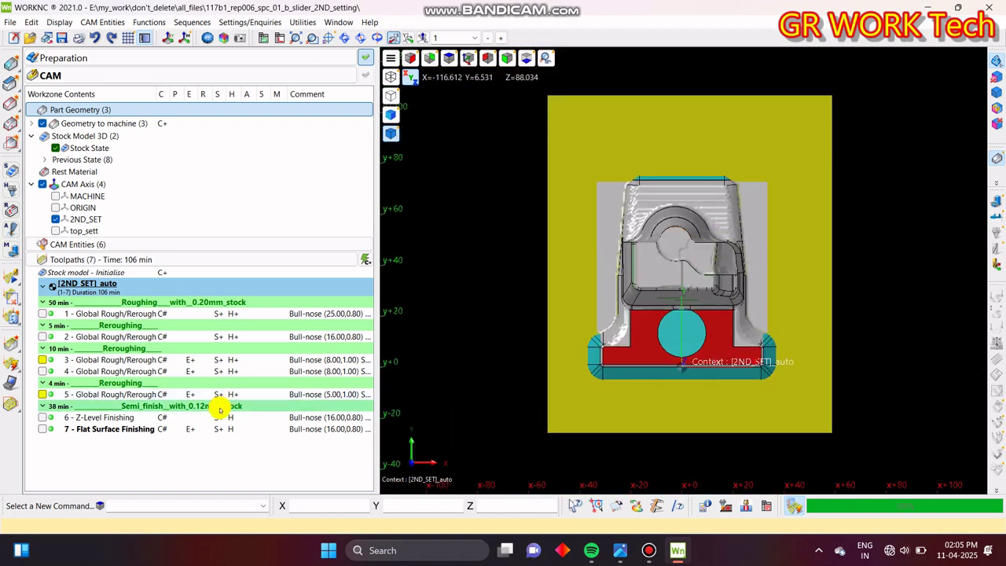
# - Add a comment line of underscores below toolpath 7 to start a new toolpath group
pyautogui.rightClick(109, 461)
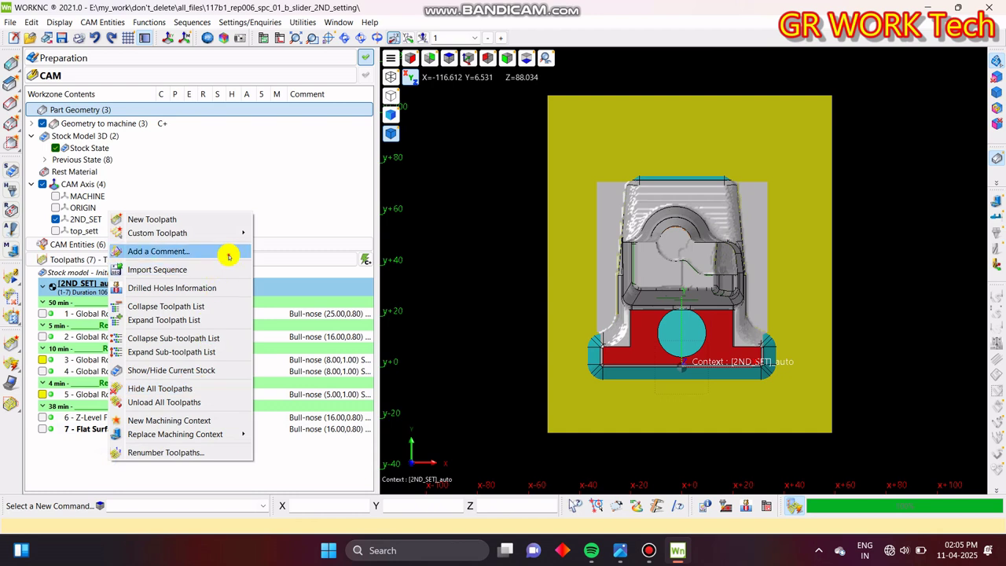
pyautogui.click(227, 253)
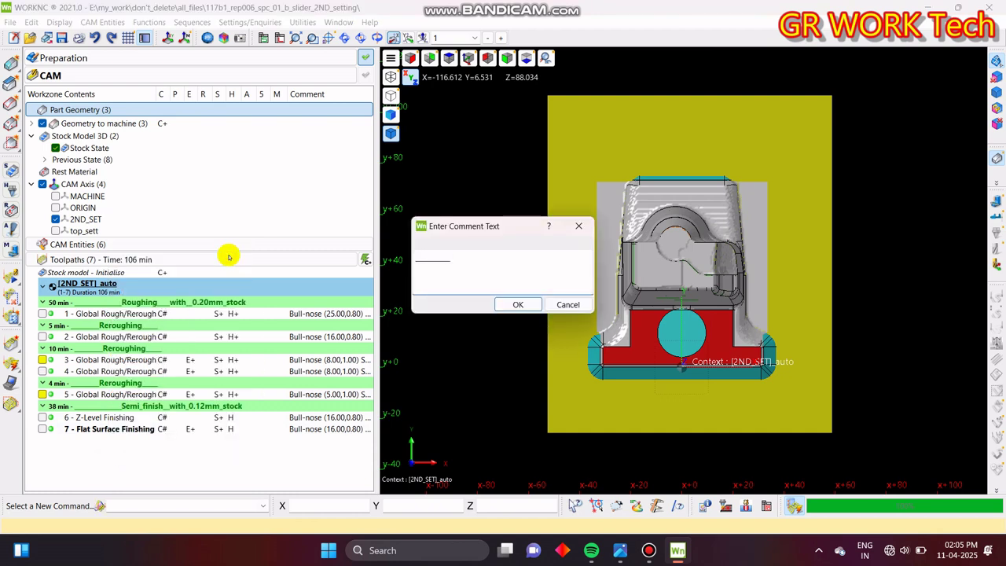
pyautogui.write('______')
pyautogui.press('Return')
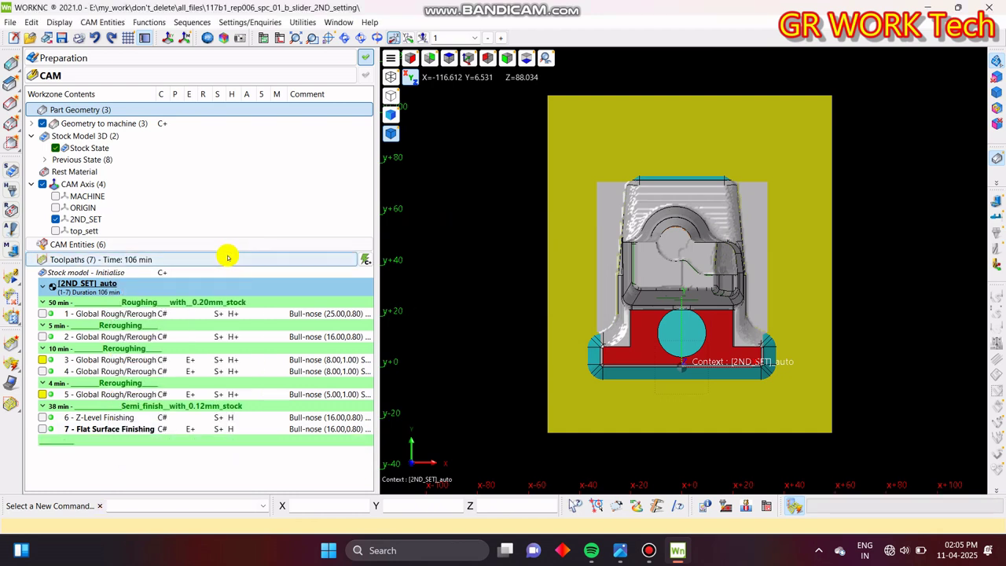
pyautogui.click(120, 394)
pyautogui.rightClick(120, 394)
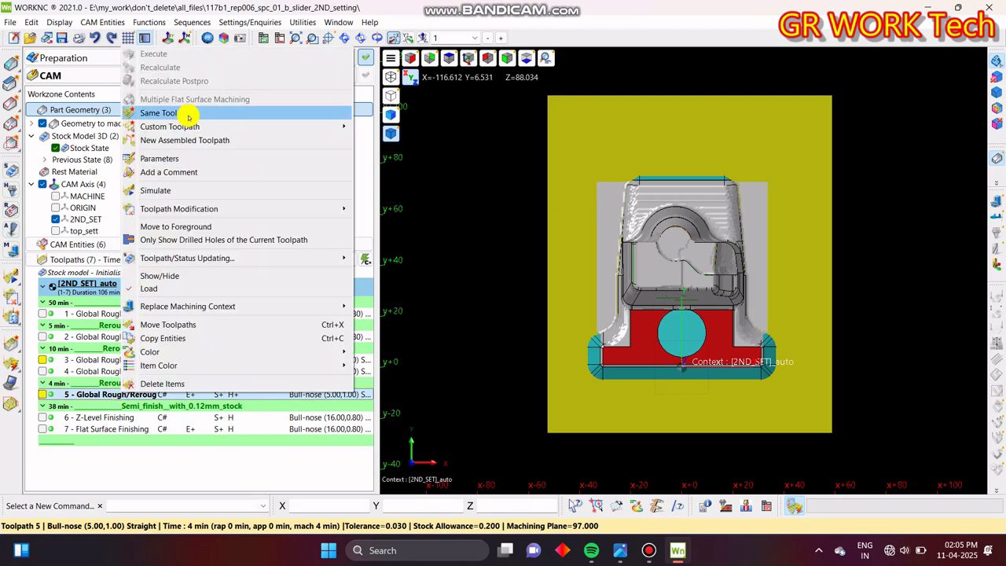
pyautogui.click(123, 464)
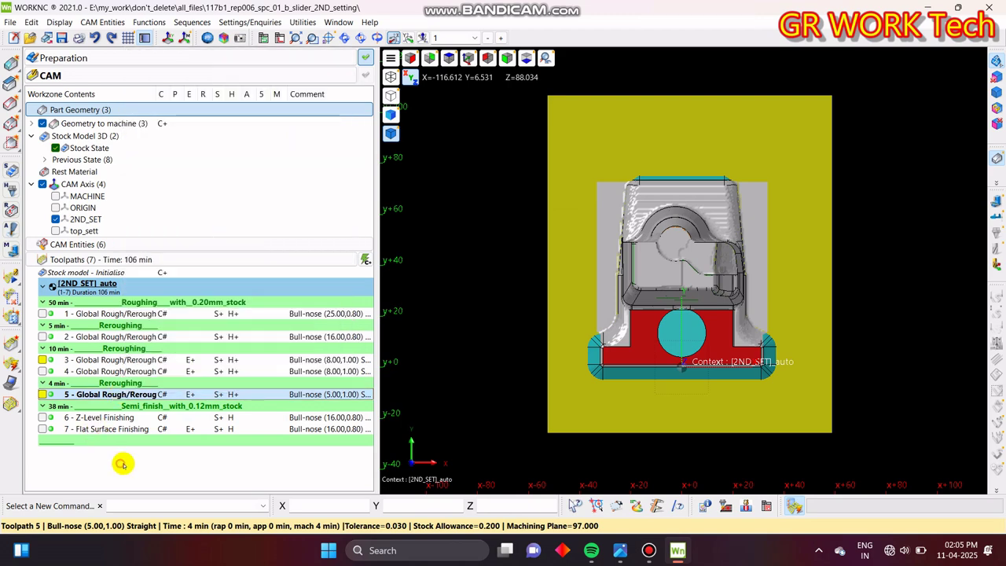
pyautogui.click(96, 361)
pyautogui.rightClick(96, 361)
# - Create toolpath 8 as a copy of Global Rough/Rerough toolpath 4, with stock allowance 0.120 and minimum stock to find 0.200
pyautogui.click(76, 373)
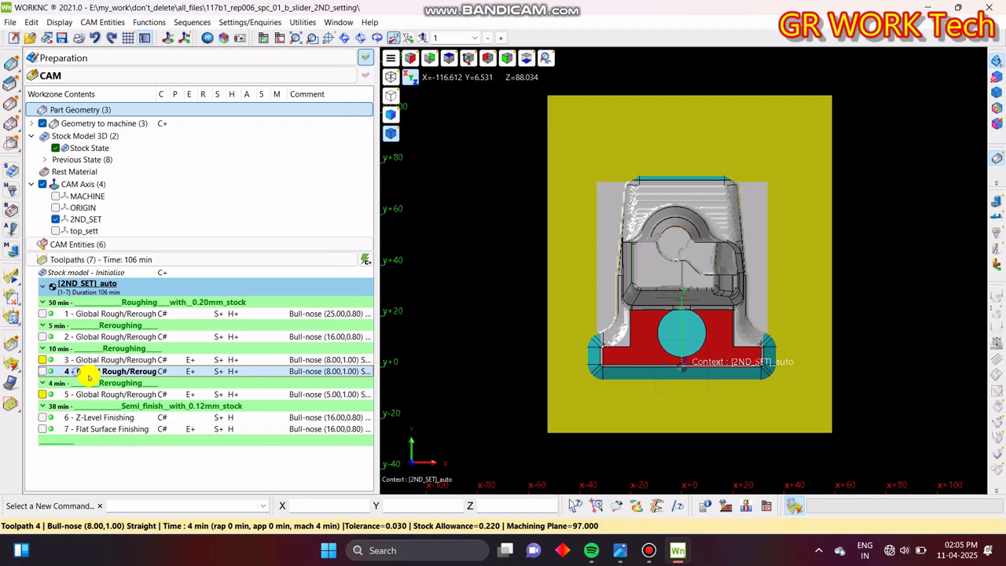
pyautogui.rightClick(76, 373)
pyautogui.click(465, 176)
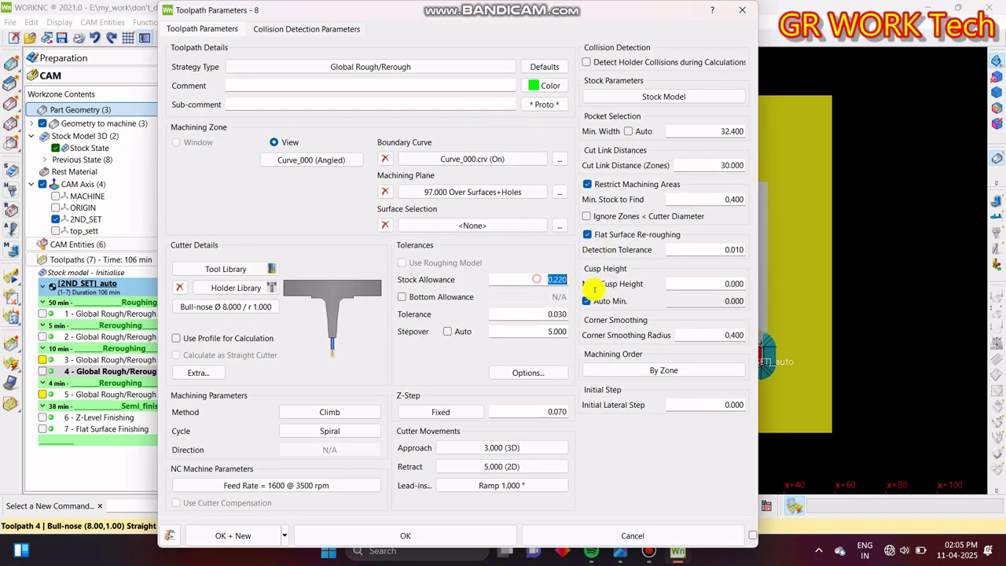
pyautogui.click(620, 183)
pyautogui.click(620, 183)
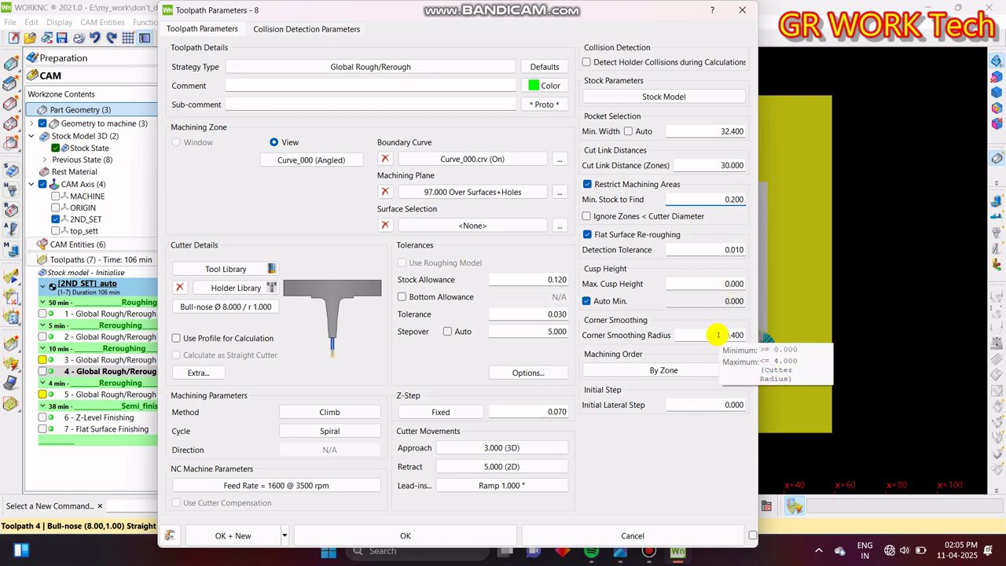
pyautogui.click(470, 538)
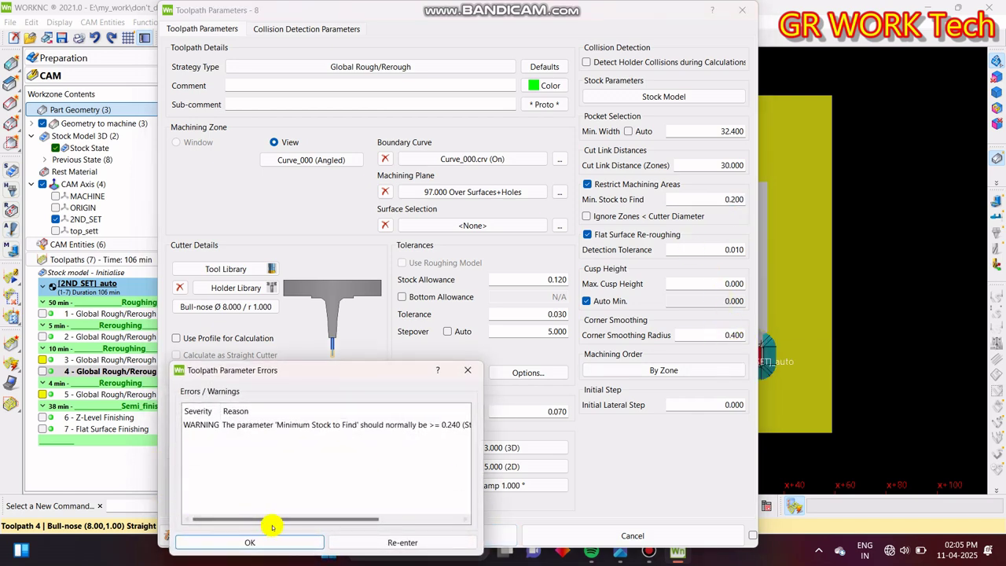
pyautogui.click(265, 540)
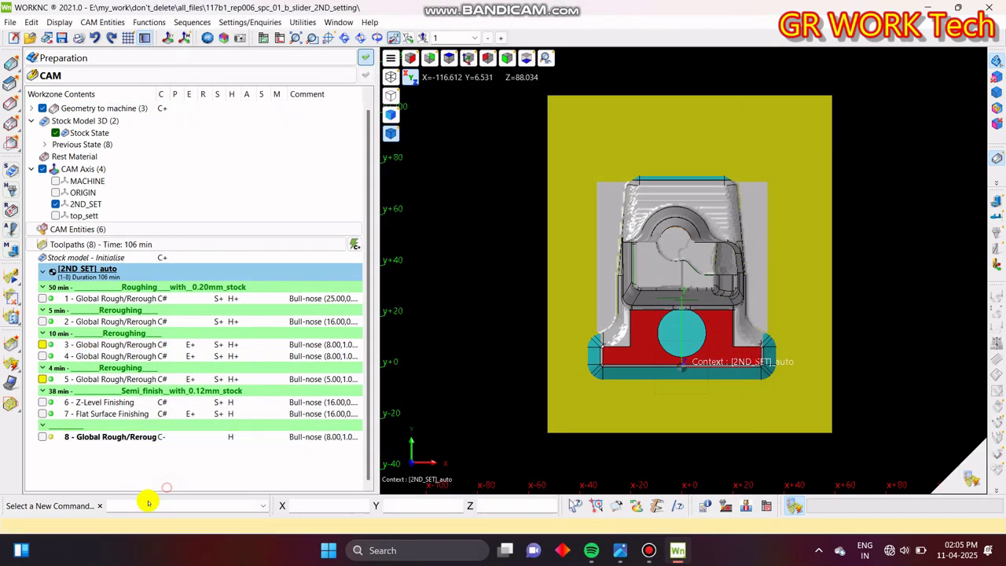
# - Create toolpath 9 as a copy of Global Rough/Rerough toolpath 5, with a stock allowance of 0.120
pyautogui.click(145, 384)
pyautogui.rightClick(153, 377)
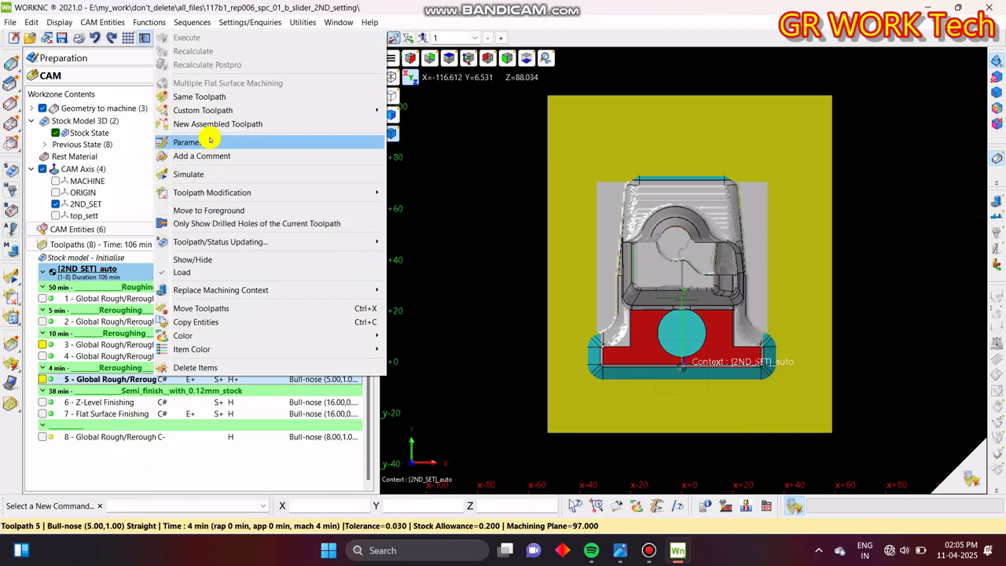
pyautogui.click(207, 94)
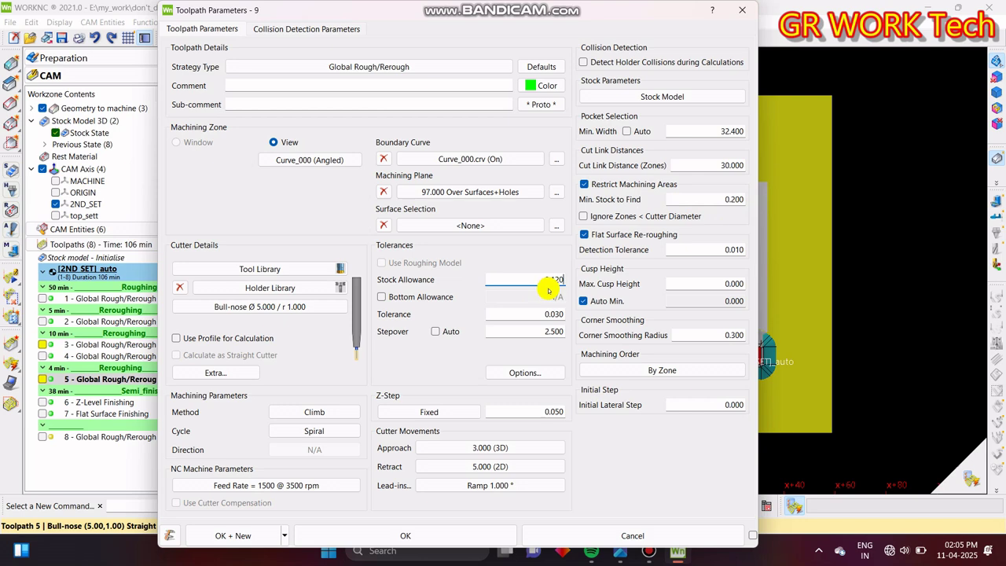
pyautogui.click(405, 535)
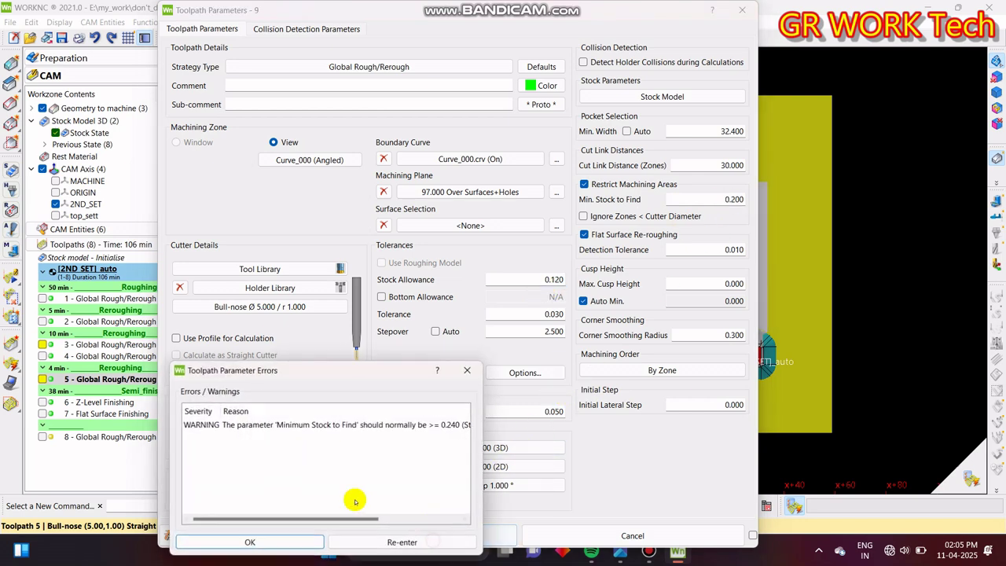
pyautogui.click(289, 542)
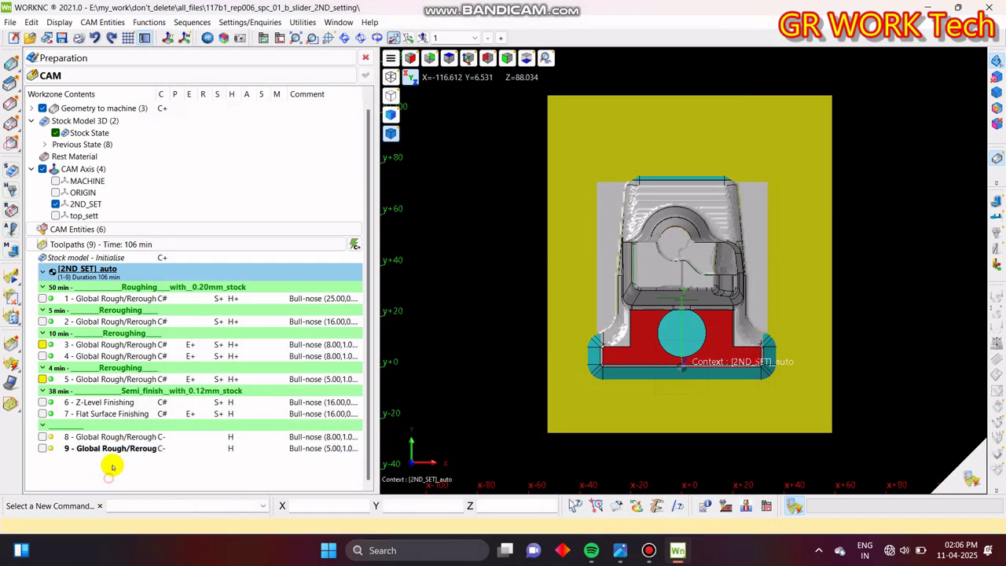
# - Execute the calculation of Global Rough/Rerough toolpath 8 with the 8 mm bull-nose cutter
pyautogui.rightClick(118, 438)
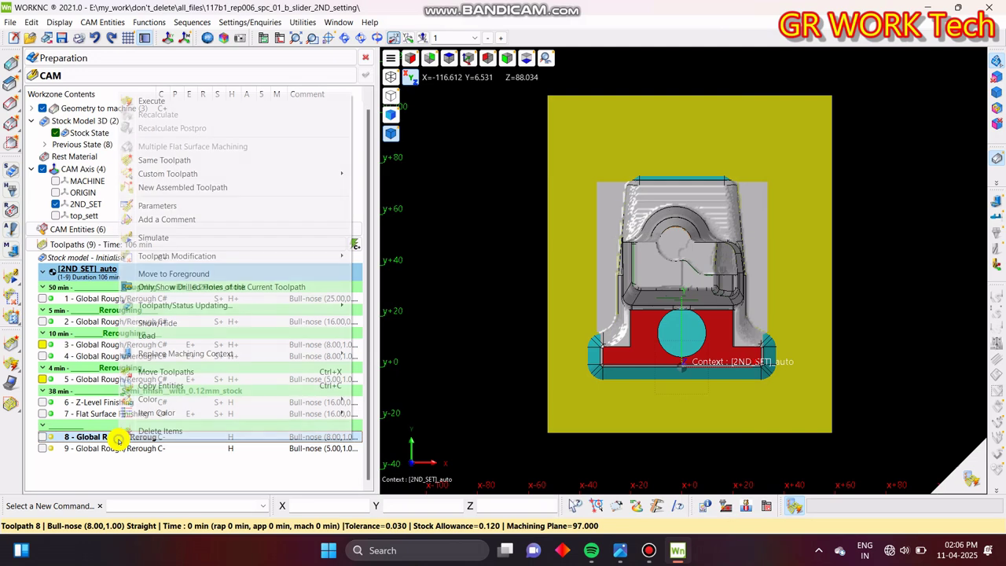
pyautogui.click(174, 102)
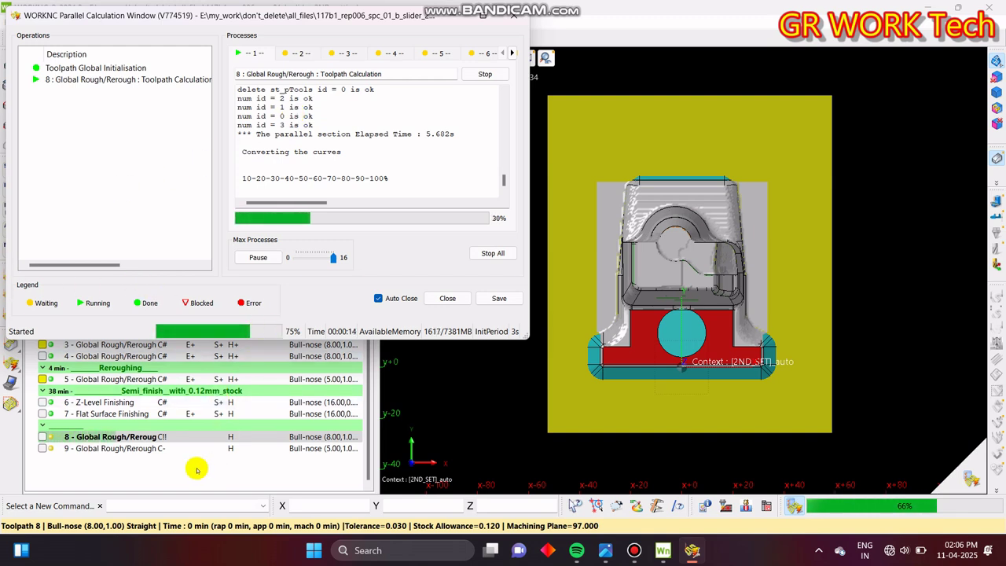
pyautogui.moveTo(701, 552)
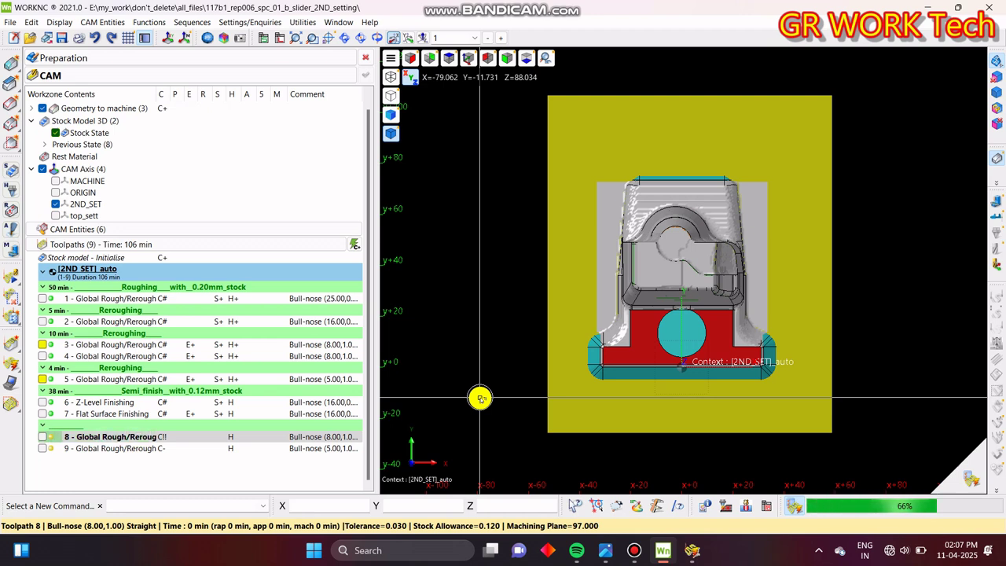
pyautogui.click(165, 471)
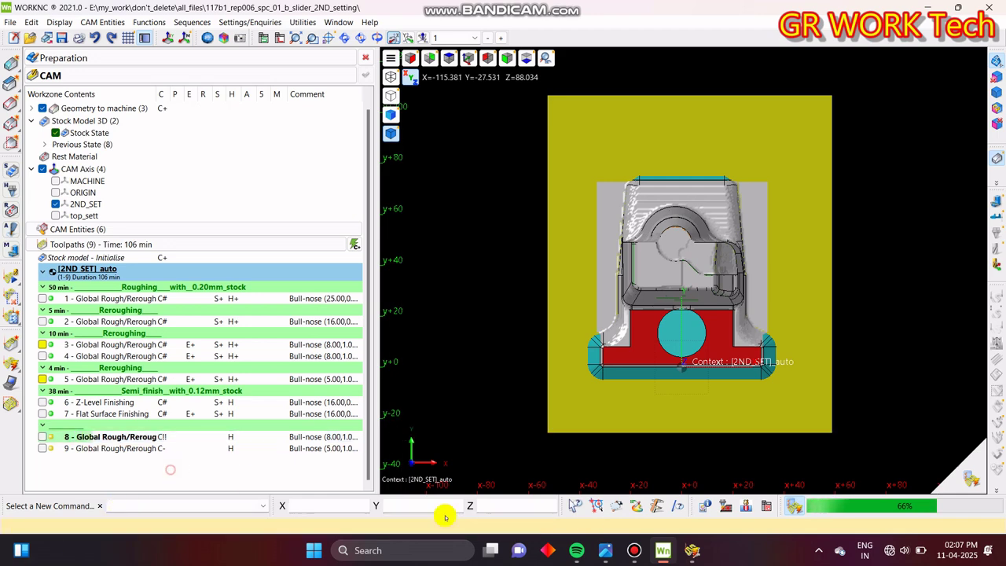
pyautogui.click(692, 551)
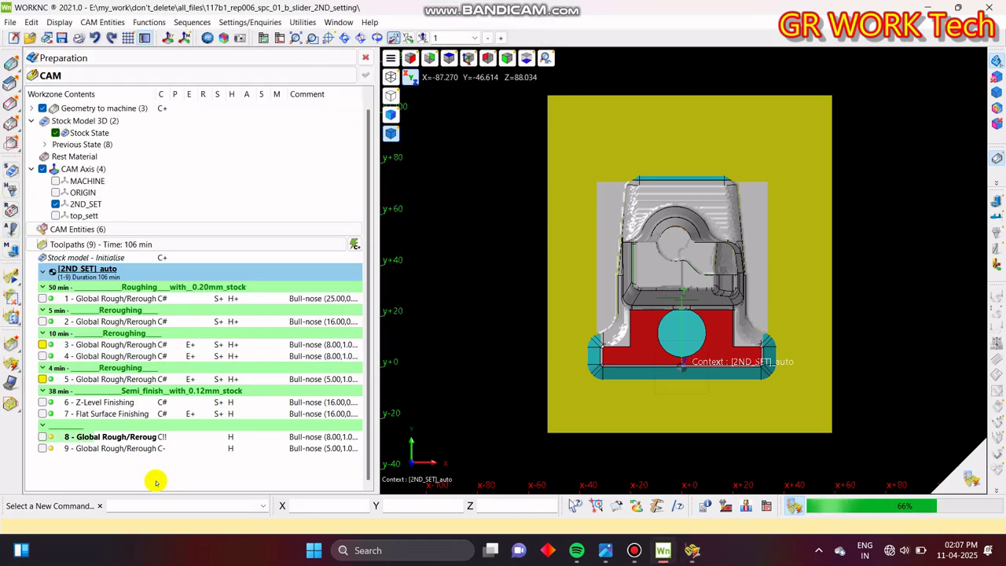
pyautogui.moveTo(650, 338); pyautogui.dragTo(626, 347, button='middle')
pyautogui.click(294, 41)
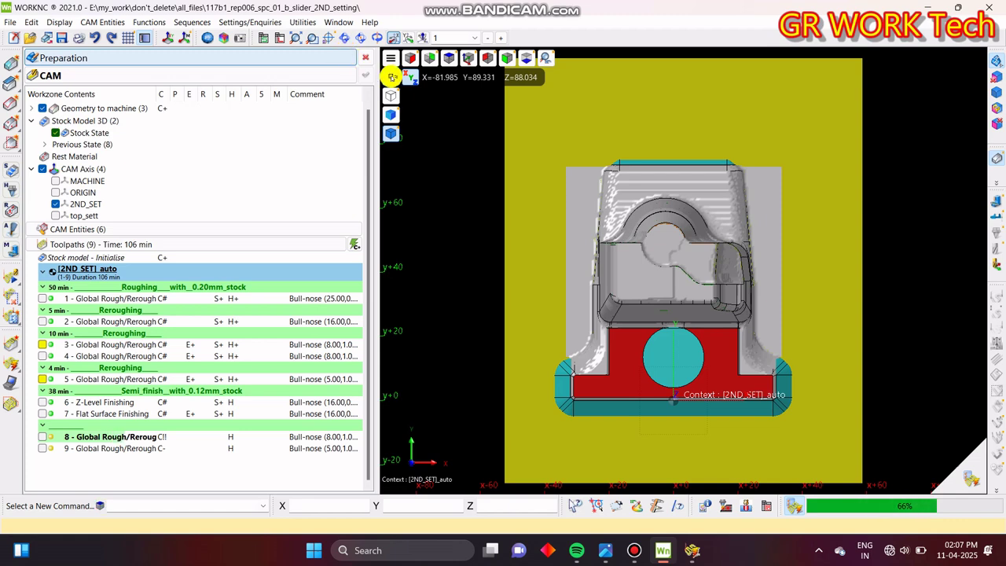
pyautogui.scroll(-2, 723, 184)
pyautogui.scroll(3, 686, 218)
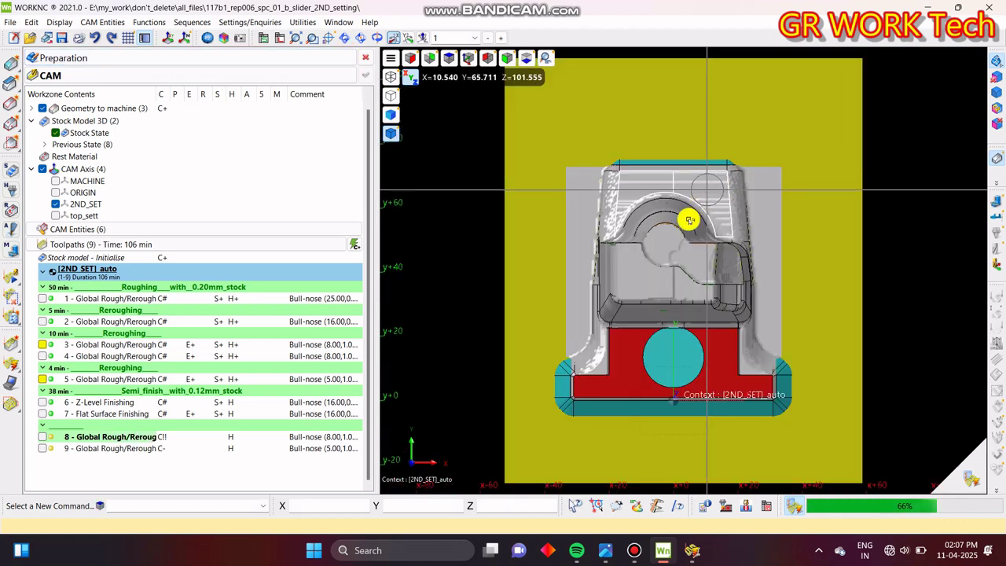
pyautogui.scroll(-3, 683, 227)
pyautogui.scroll(2, 683, 224)
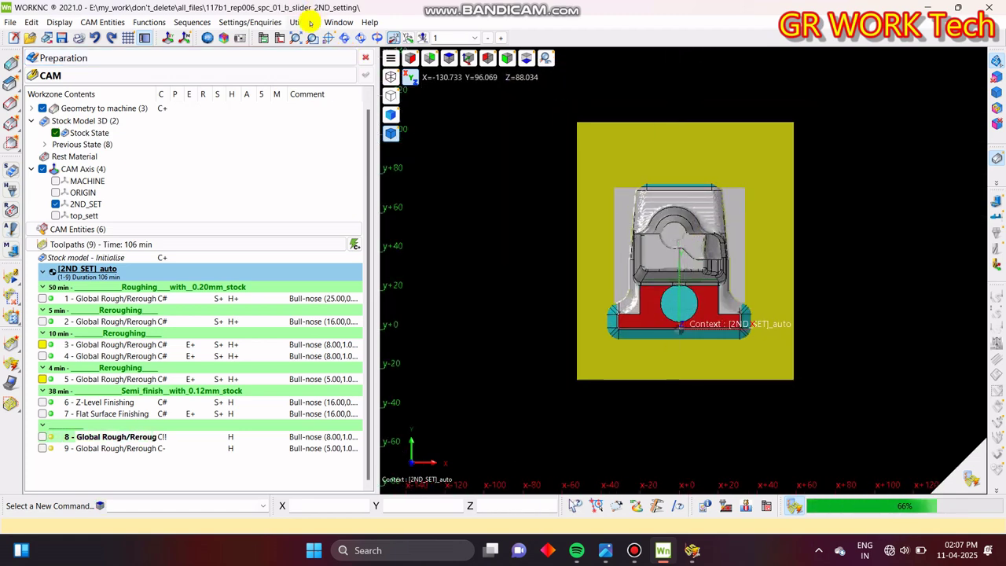
pyautogui.click(295, 39)
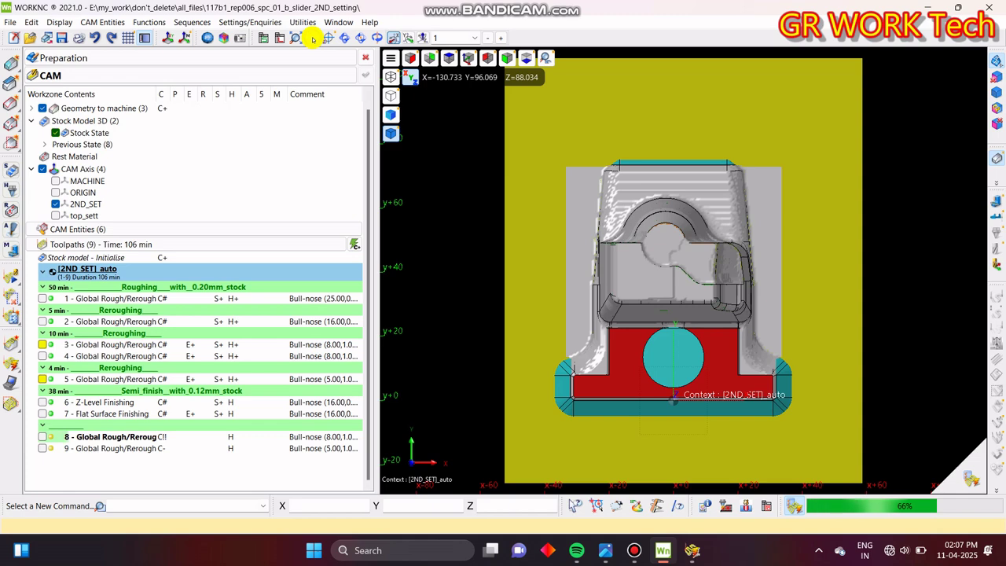
pyautogui.click(313, 39)
pyautogui.moveTo(740, 373); pyautogui.dragTo(631, 305)
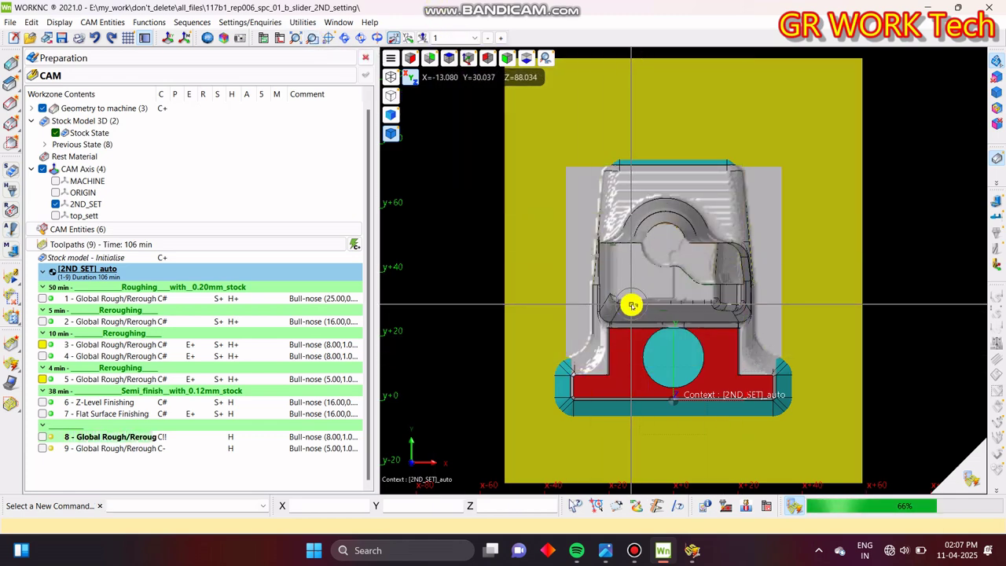
pyautogui.scroll(-4, 631, 306)
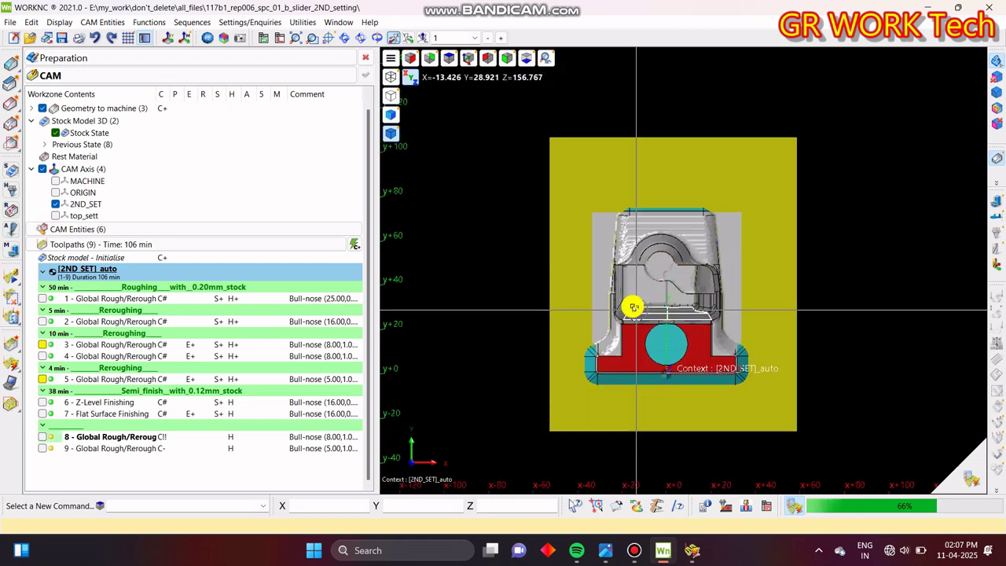
pyautogui.scroll(2, 597, 279)
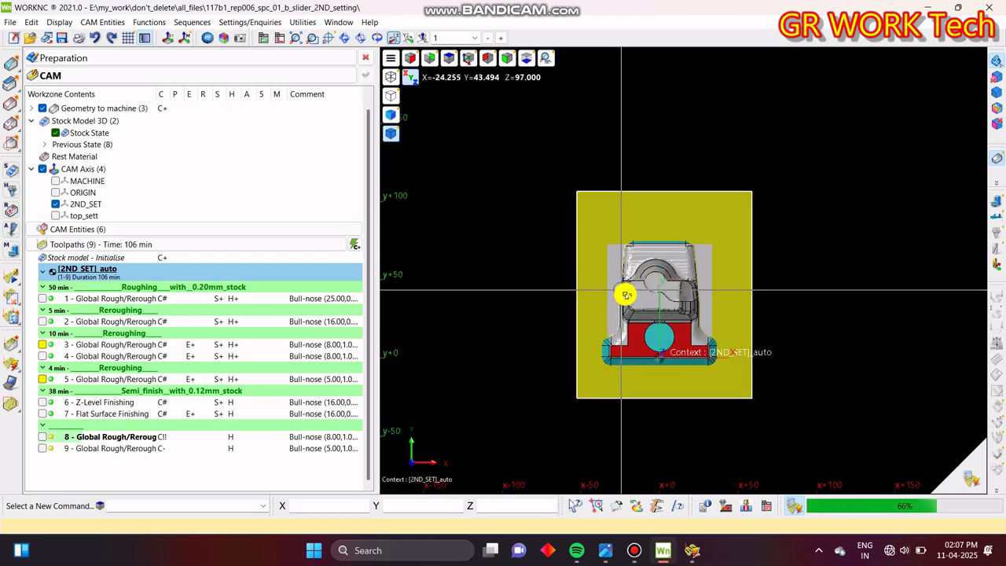
pyautogui.click(468, 57)
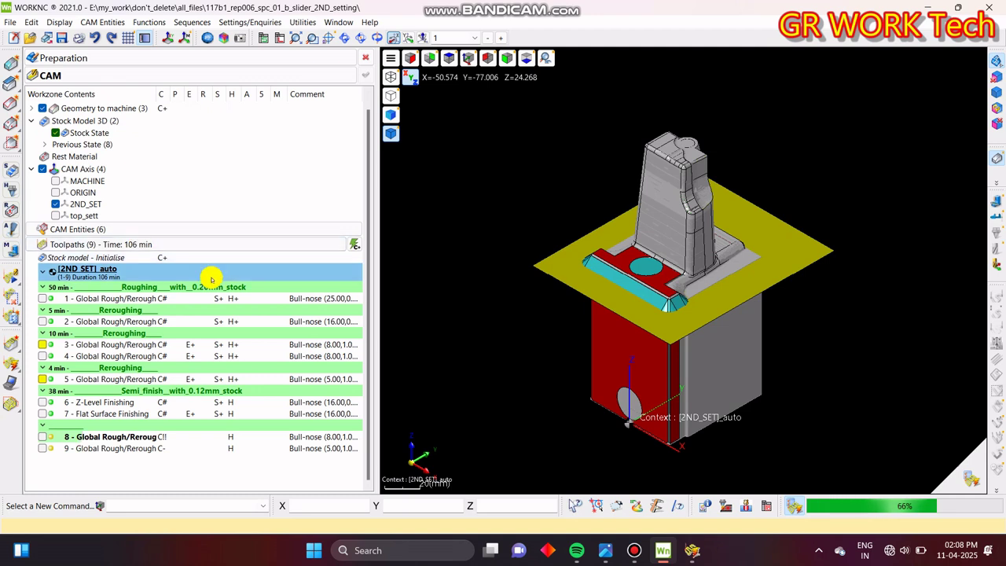
pyautogui.click(104, 448)
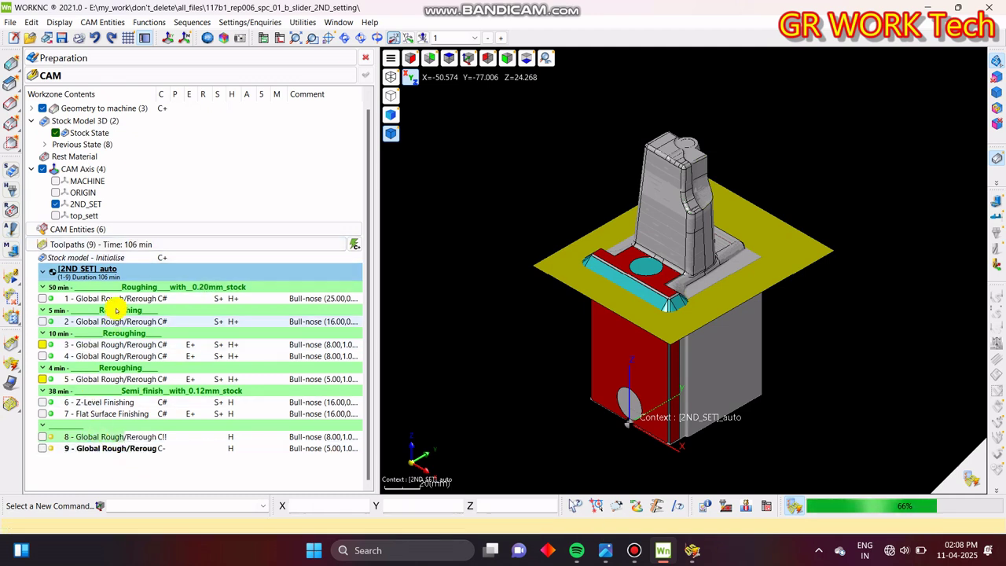
pyautogui.click(97, 75)
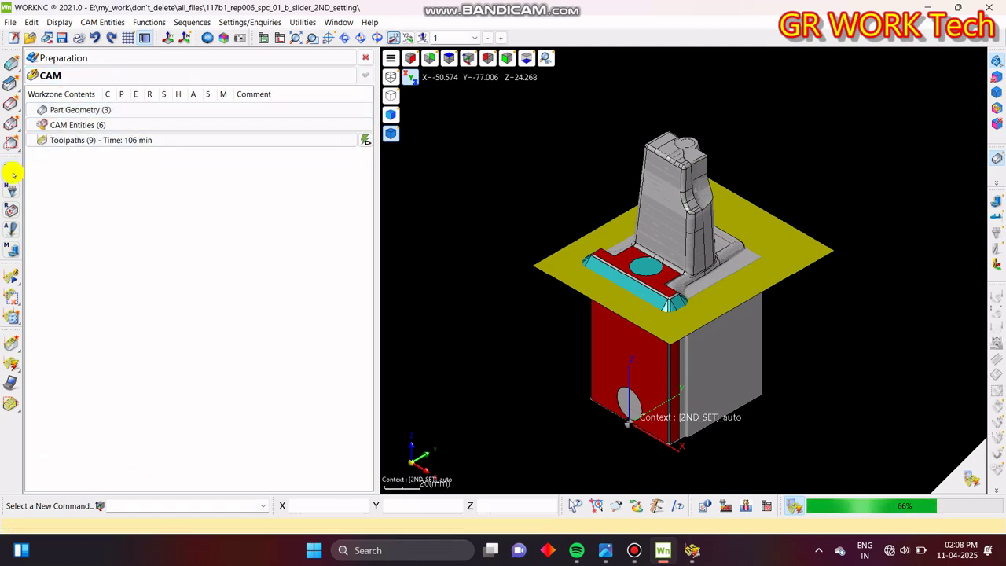
pyautogui.click(99, 126)
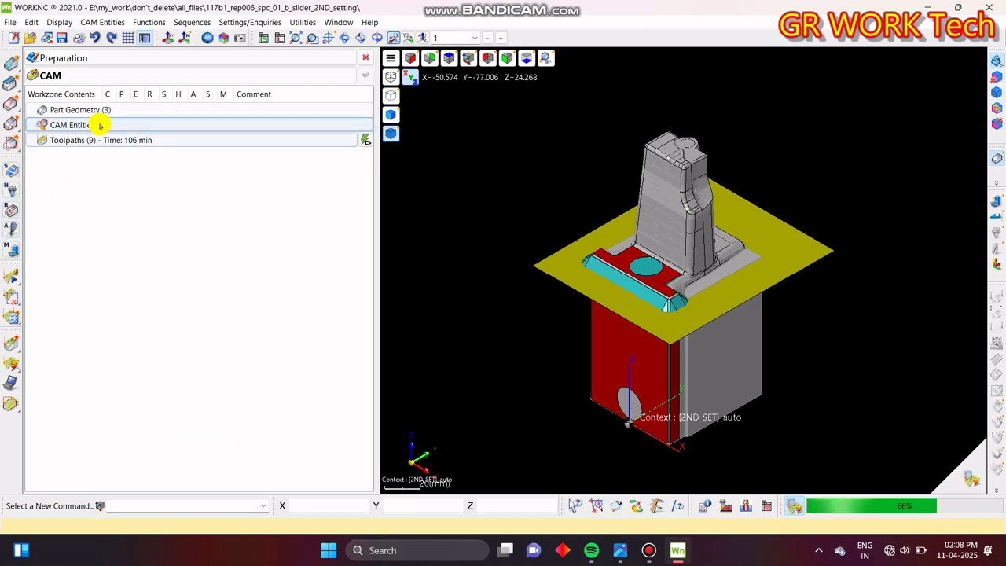
# - Display toolpath 8 on the part with the cutter and holder hidden and inspect its cutting passes
pyautogui.click(153, 141)
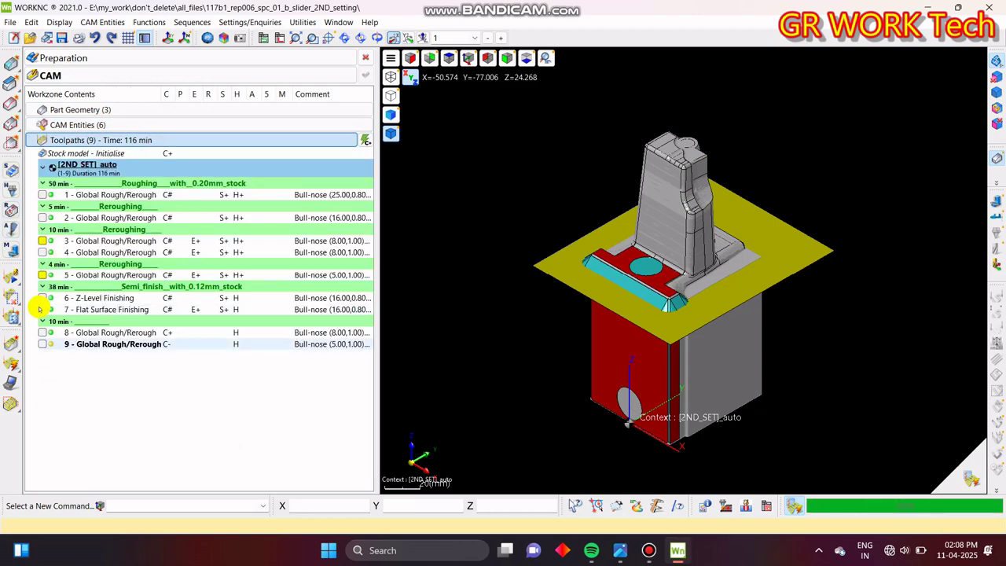
pyautogui.click(42, 333)
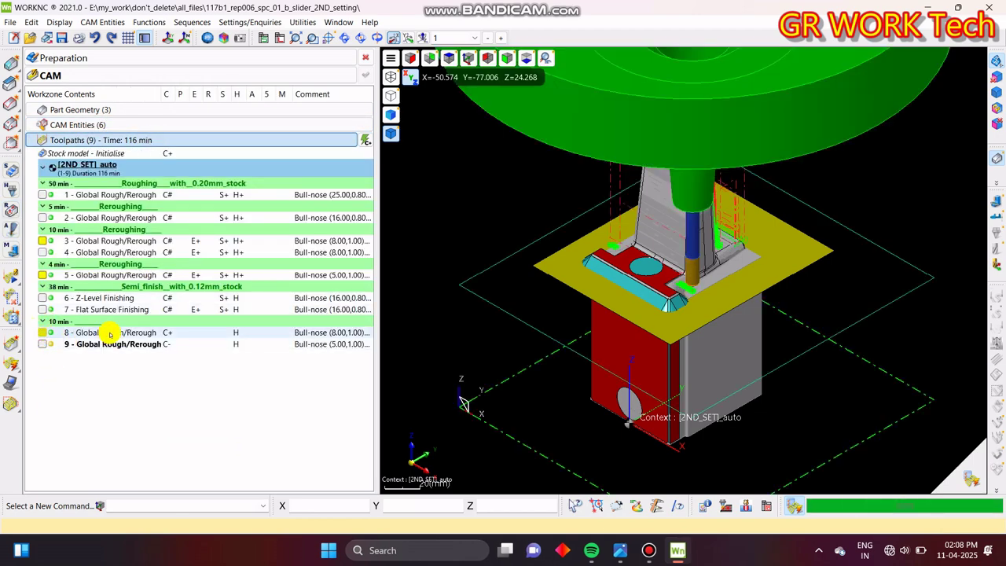
pyautogui.click(108, 332)
pyautogui.click(996, 235)
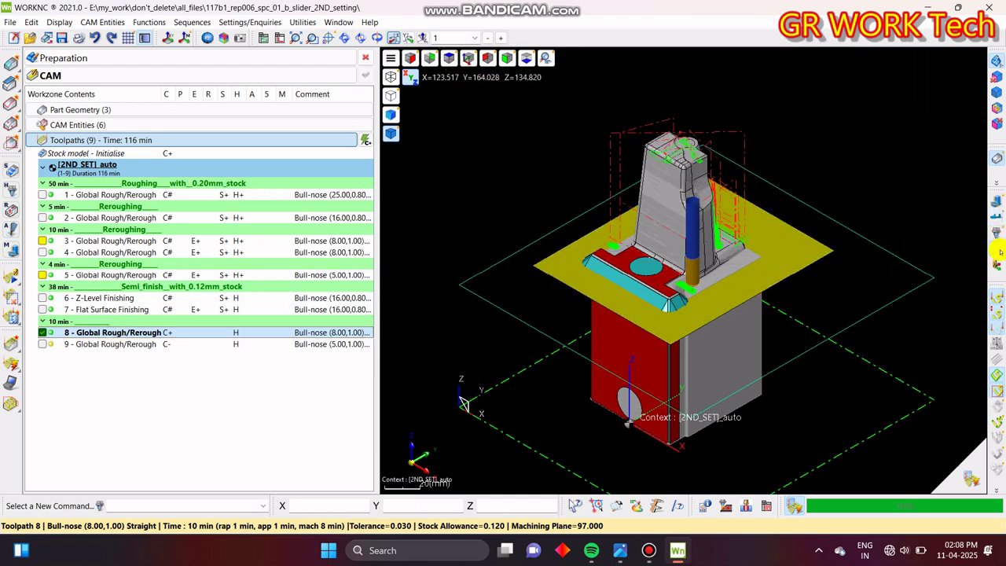
pyautogui.click(996, 250)
pyautogui.moveTo(726, 280); pyautogui.dragTo(607, 360, button='middle')
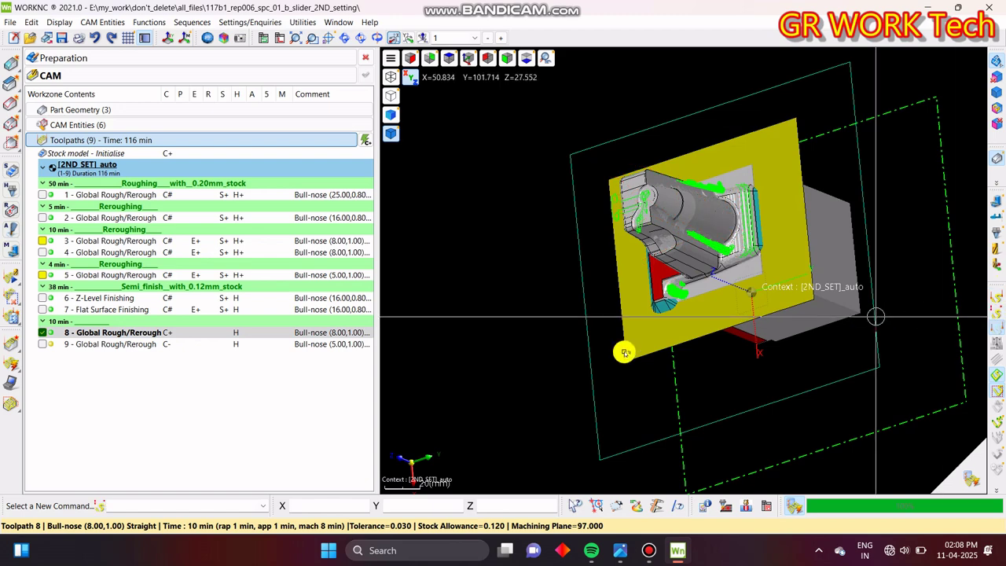
pyautogui.moveTo(624, 352); pyautogui.dragTo(495, 364, button='middle')
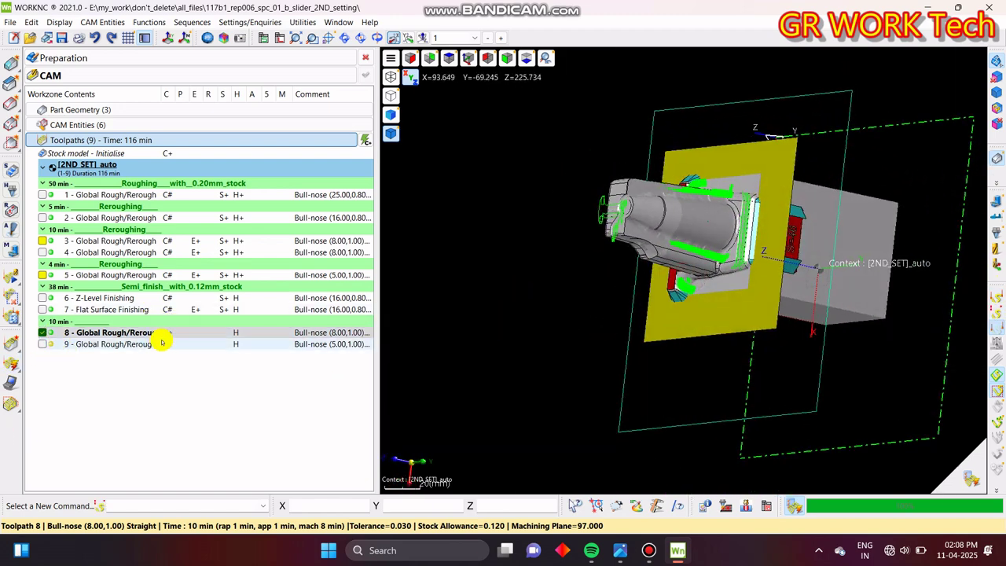
# - Hide the current stock state and examine toolpath 8 against the bare slider geometry
pyautogui.doubleClick(93, 110)
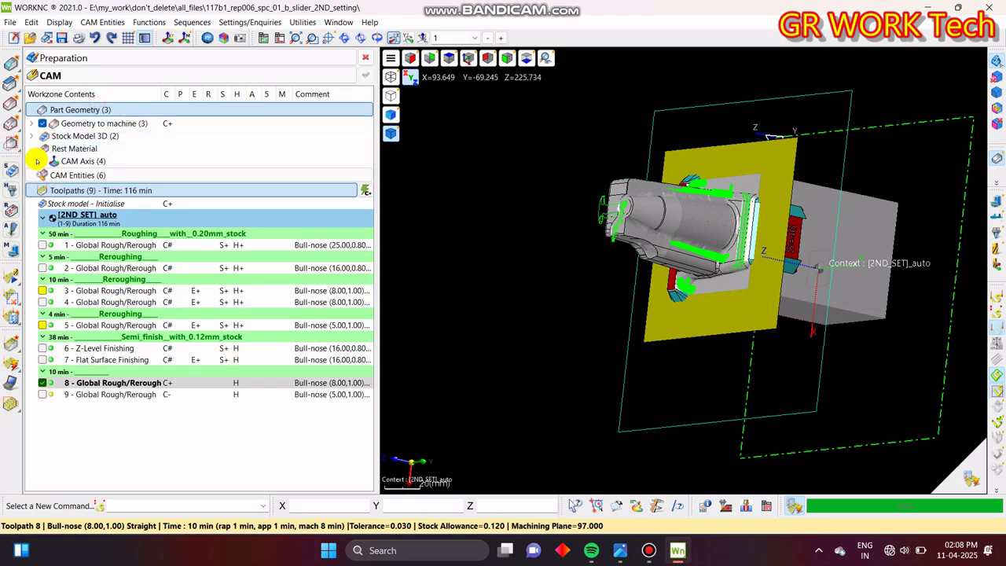
pyautogui.click(32, 137)
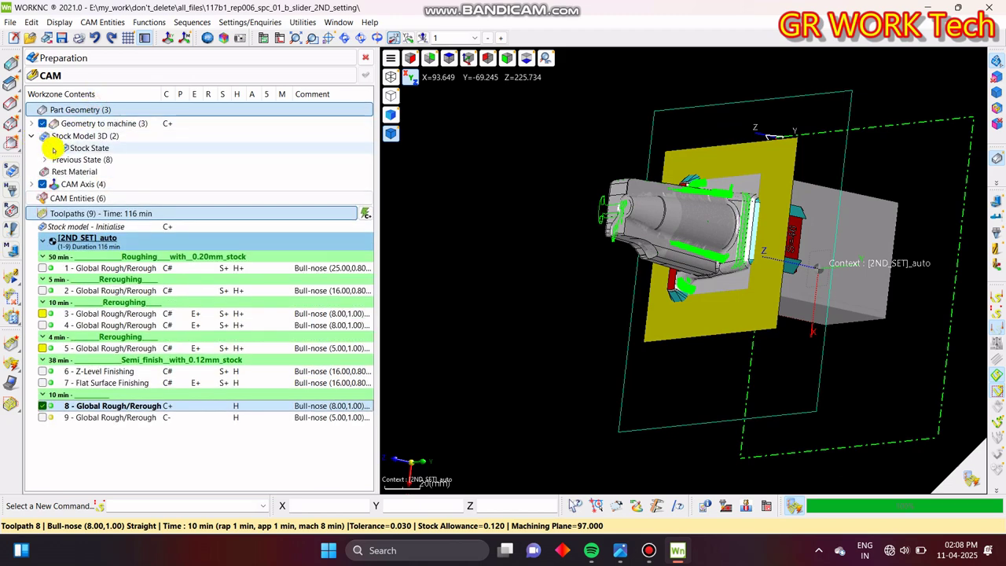
pyautogui.click(55, 149)
pyautogui.moveTo(682, 279); pyautogui.dragTo(744, 195, button='middle')
pyautogui.scroll(10, 745, 195)
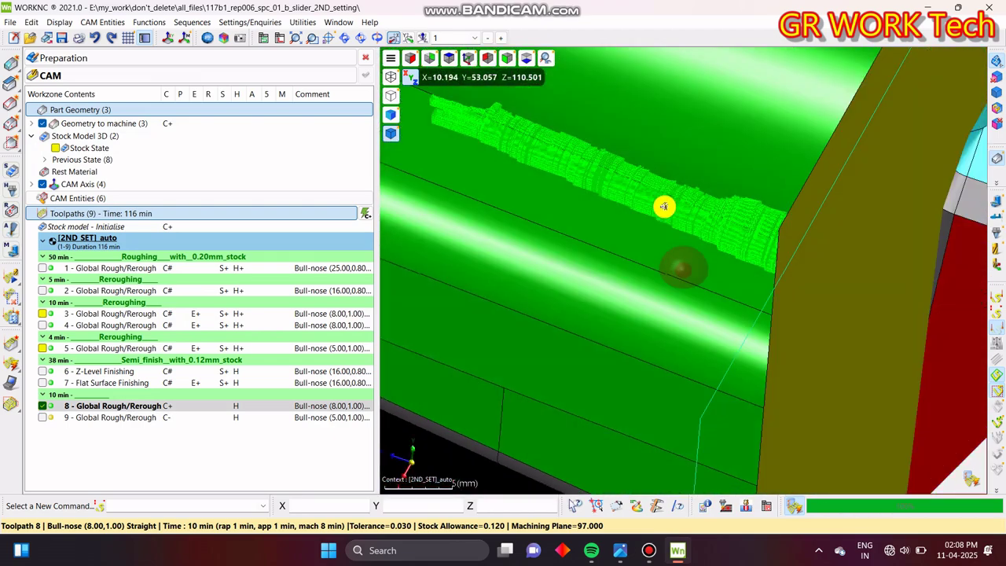
pyautogui.moveTo(664, 207); pyautogui.dragTo(718, 227, button='middle')
pyautogui.scroll(-5, 718, 227)
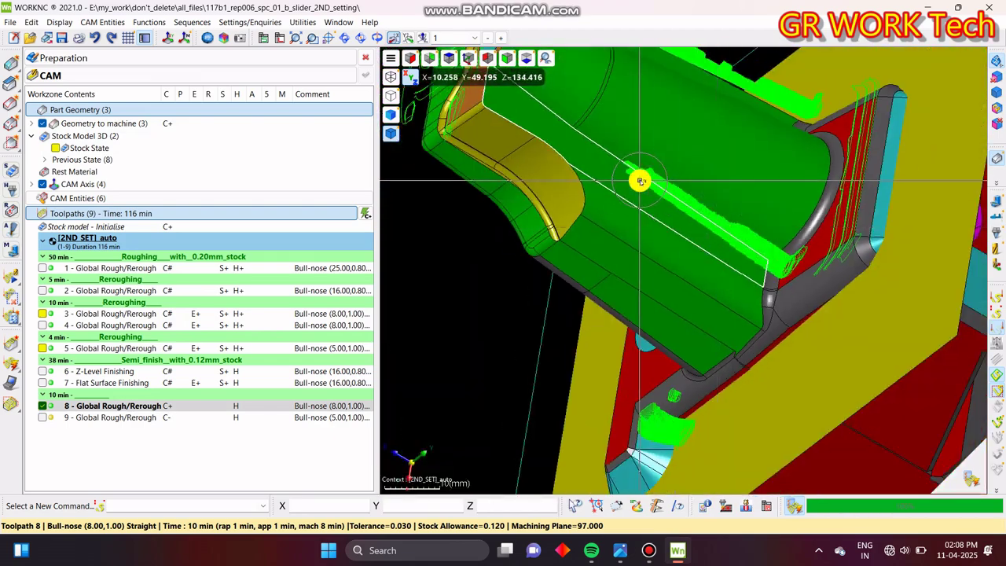
pyautogui.moveTo(640, 180); pyautogui.dragTo(597, 236, button='middle')
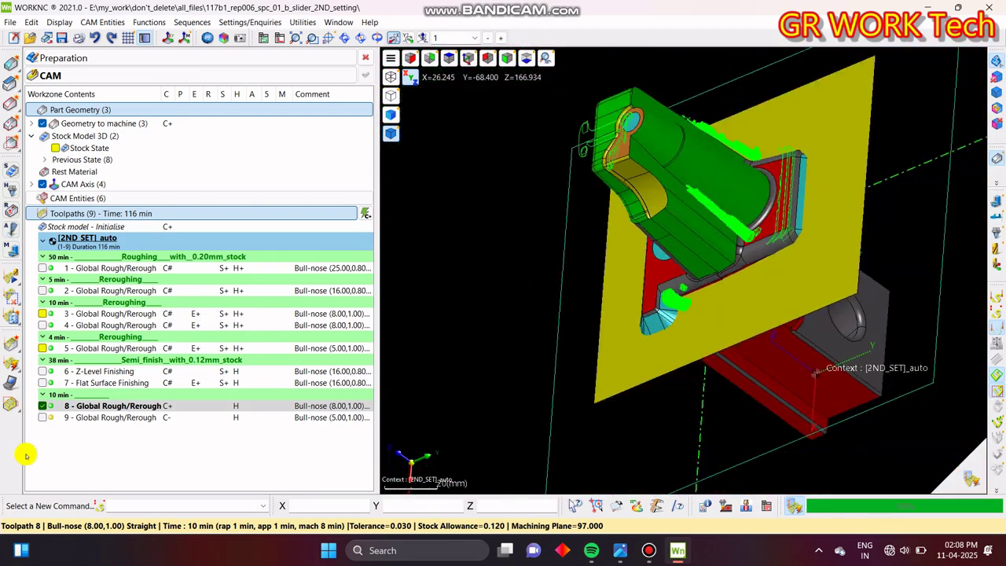
# - Review the parameters of Global Rough/Rerough toolpath 8 without changing them
pyautogui.click(62, 407)
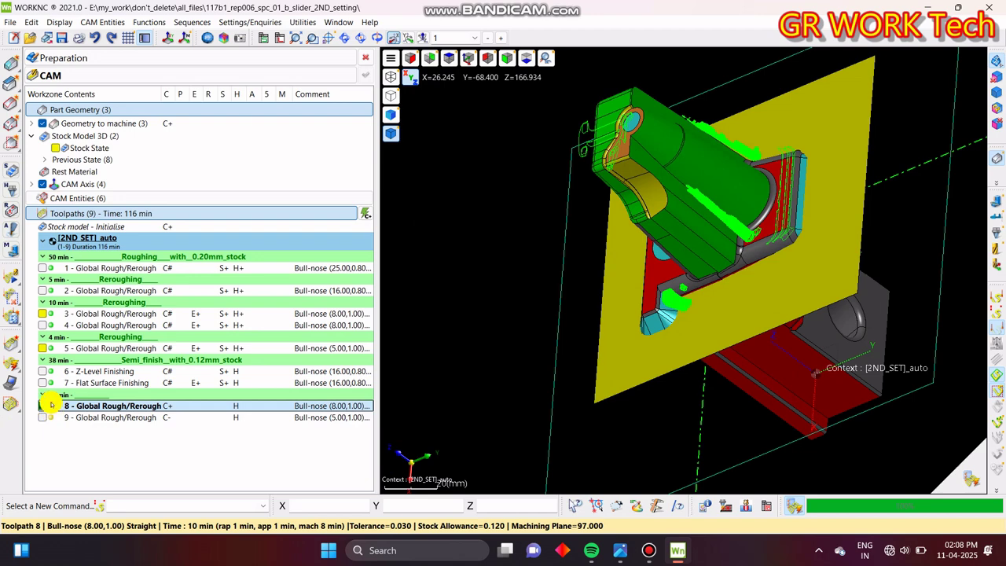
pyautogui.doubleClick(51, 405)
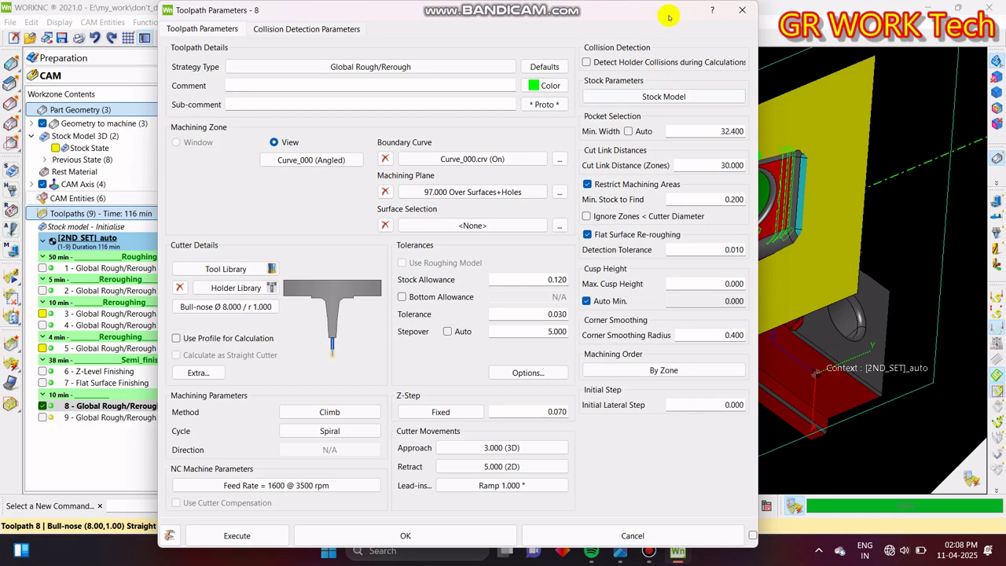
pyautogui.click(752, 10)
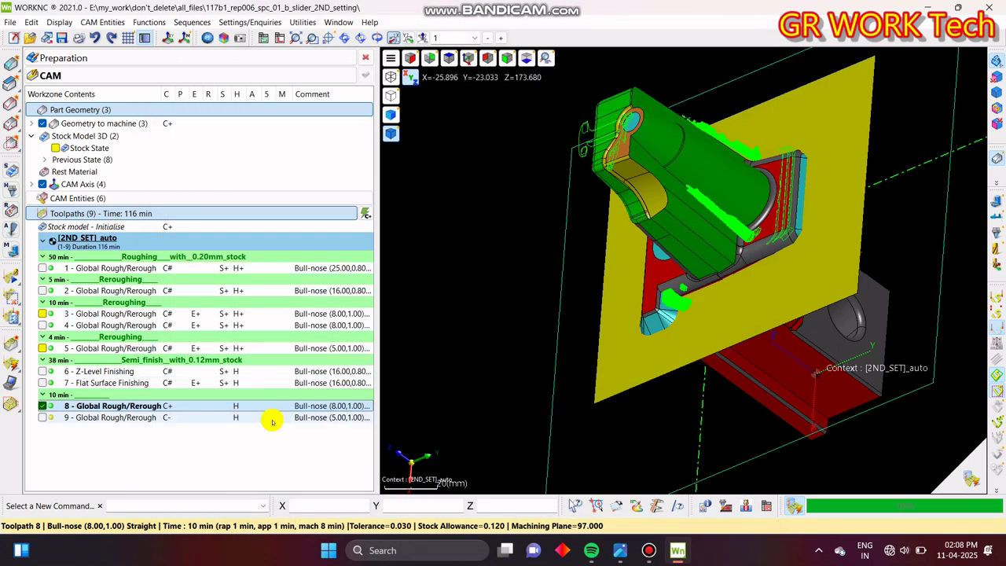
pyautogui.rightClick(166, 406)
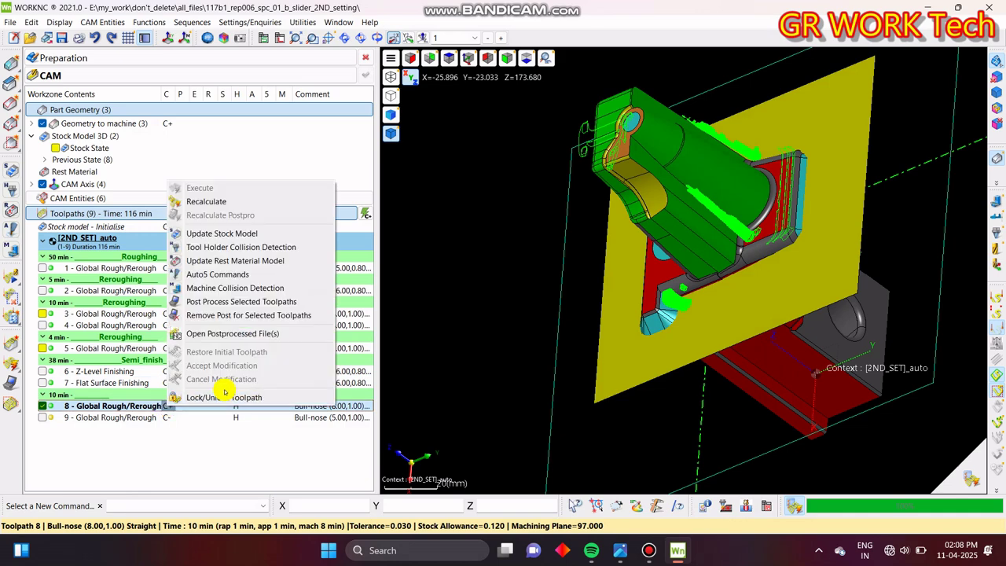
pyautogui.click(224, 396)
pyautogui.rightClick(173, 403)
pyautogui.click(164, 404)
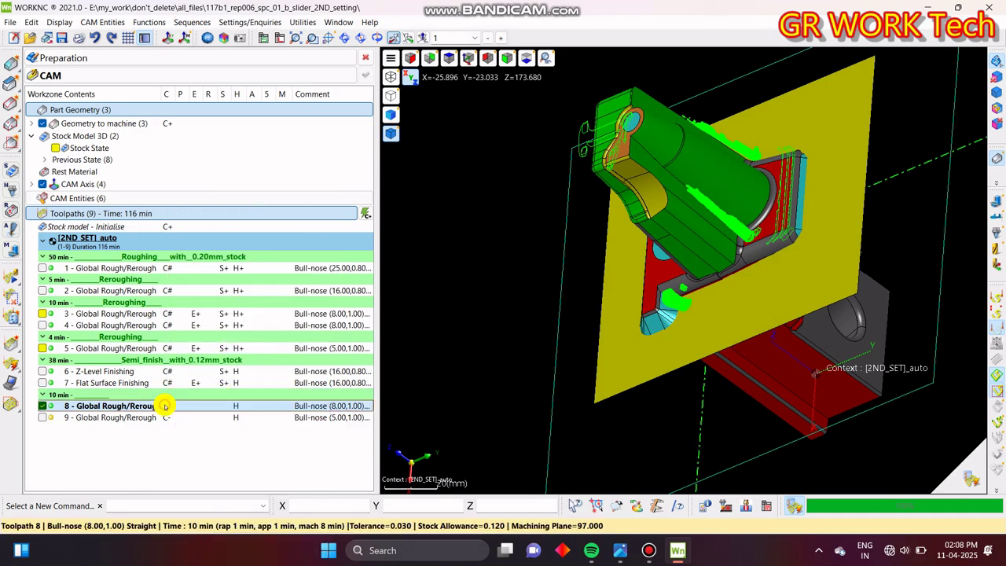
pyautogui.rightClick(173, 402)
pyautogui.click(204, 398)
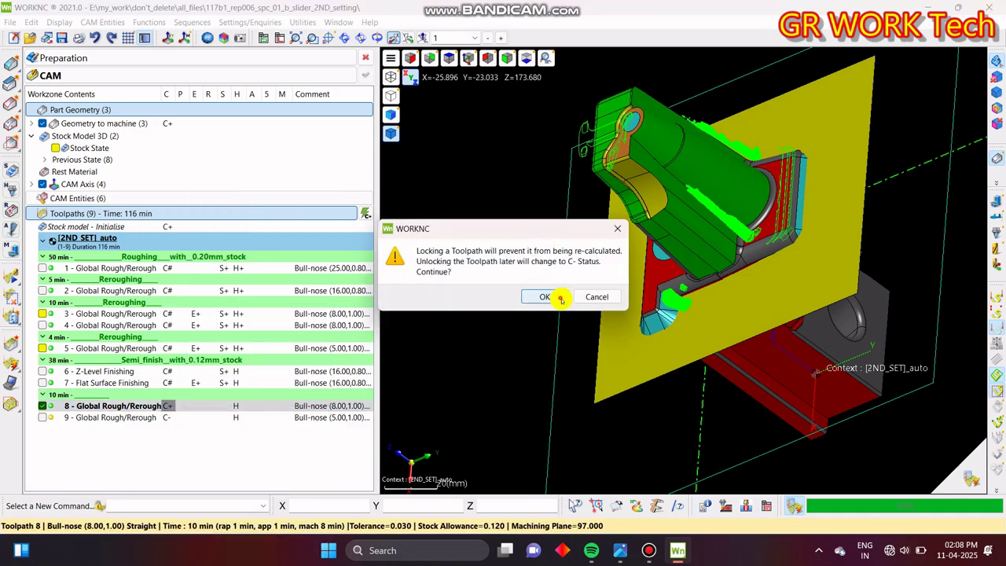
pyautogui.click(591, 298)
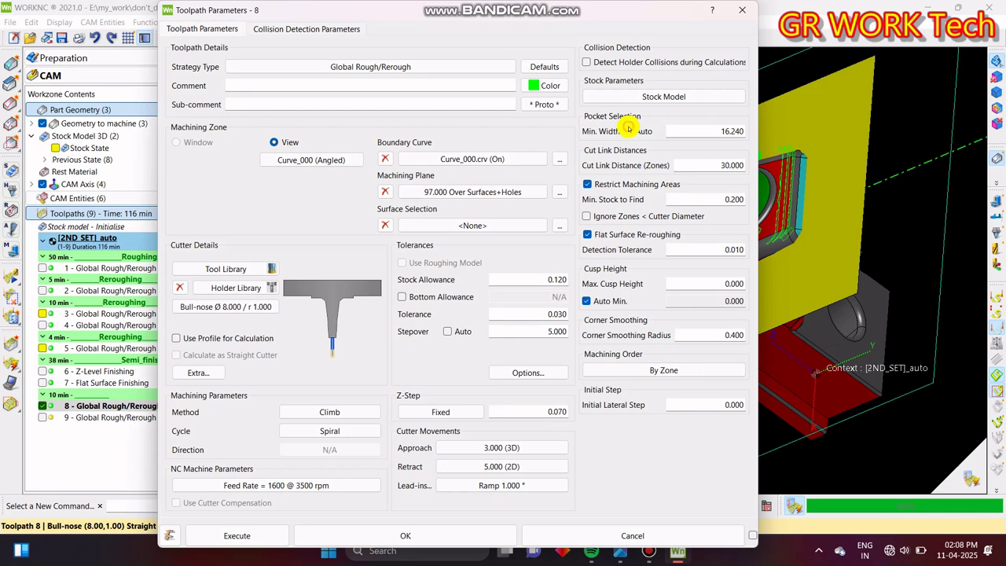
# - Set toolpath 8's minimum pocket width to 16.240, accept the parameters and execute its calculation
pyautogui.click(456, 543)
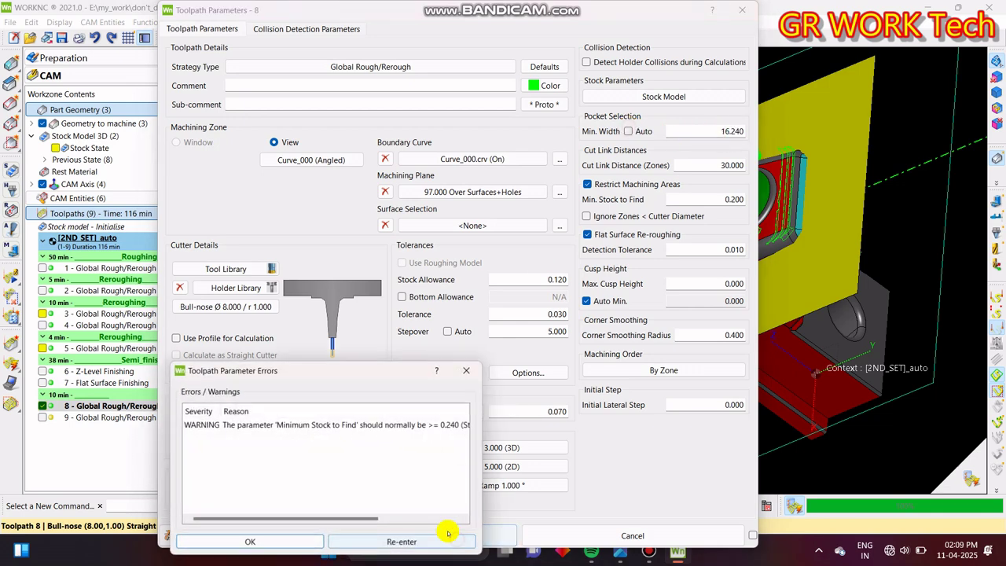
pyautogui.click(253, 539)
pyautogui.rightClick(127, 412)
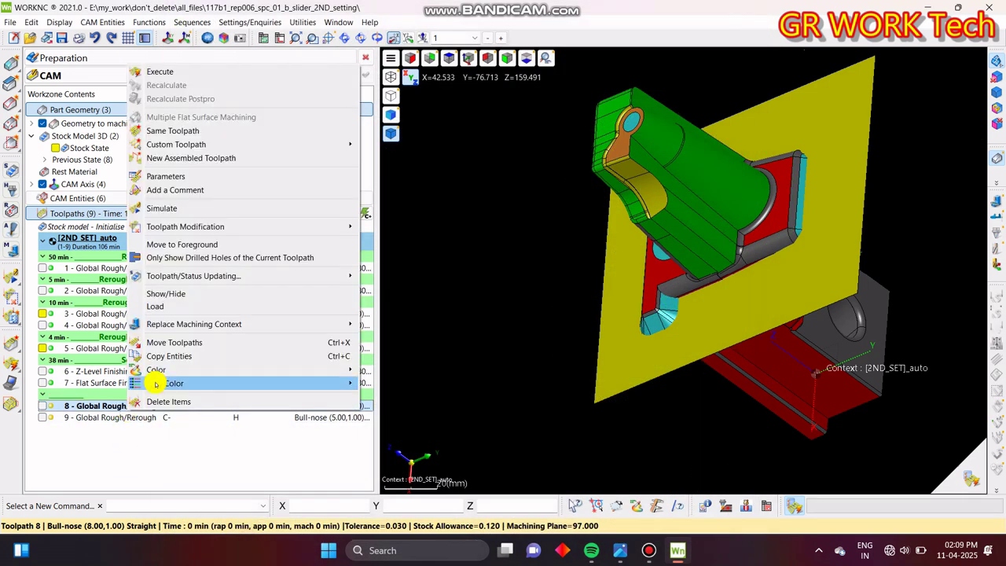
pyautogui.click(154, 72)
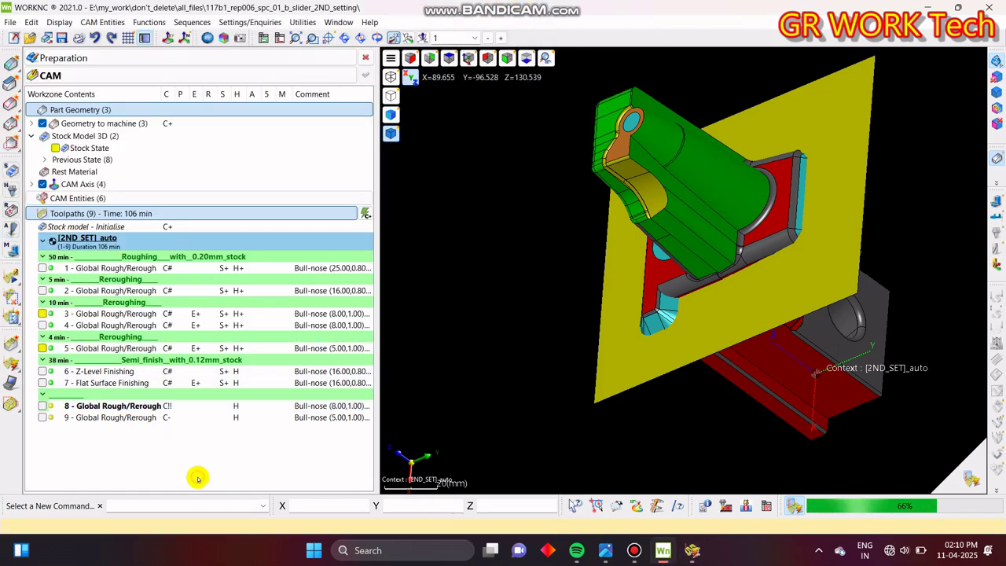
pyautogui.click(258, 111)
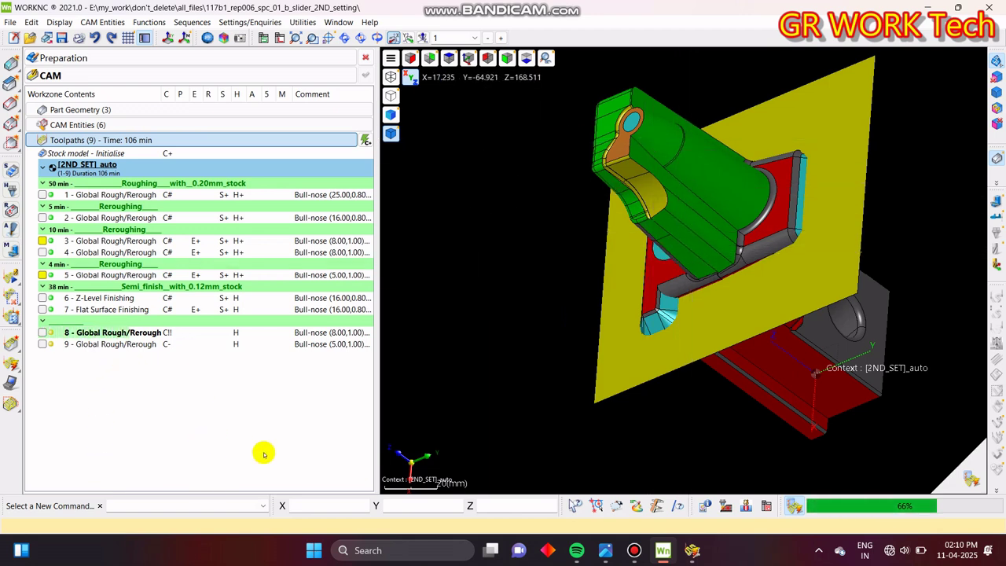
pyautogui.click(693, 551)
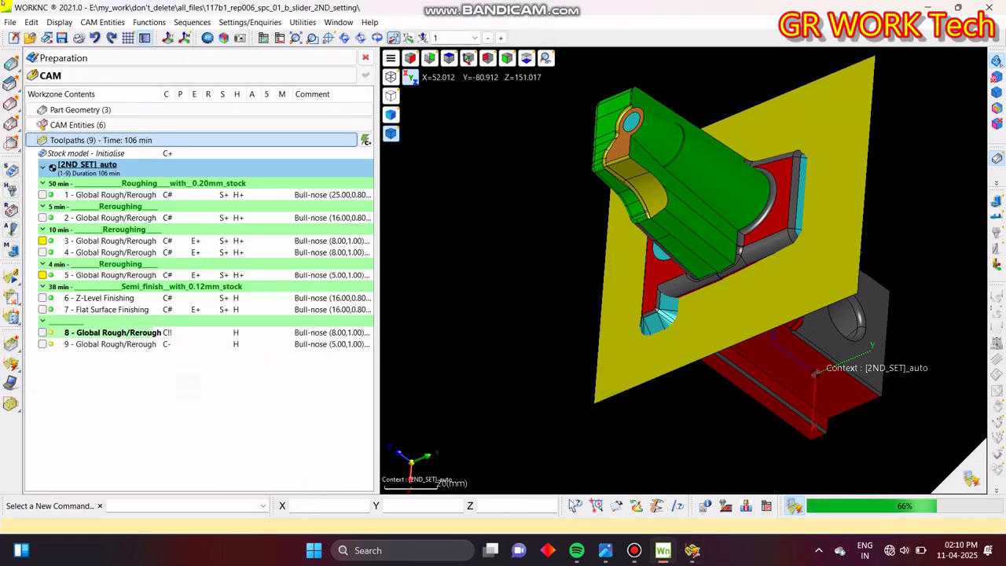
pyautogui.click(92, 57)
pyautogui.click(103, 57)
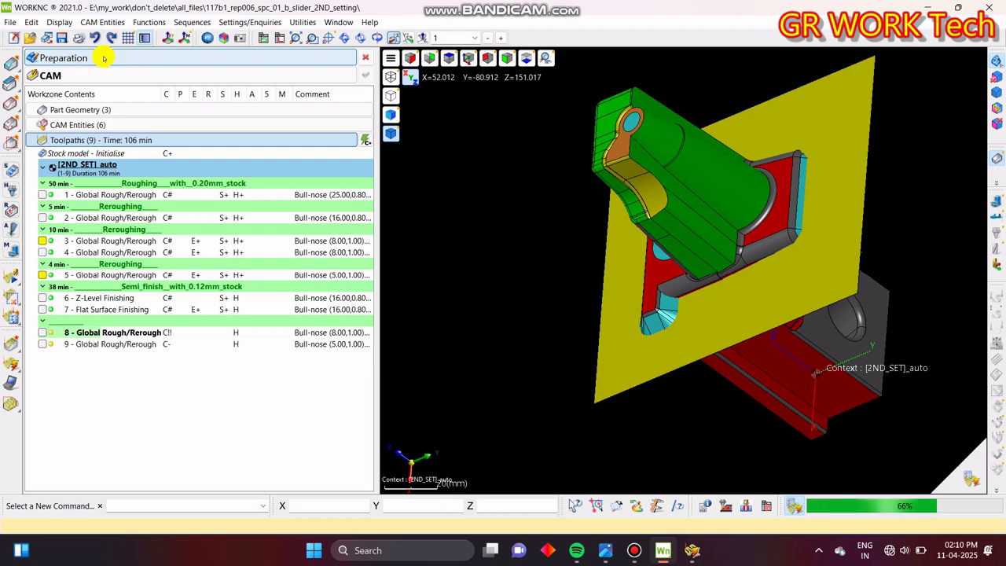
pyautogui.doubleClick(96, 110)
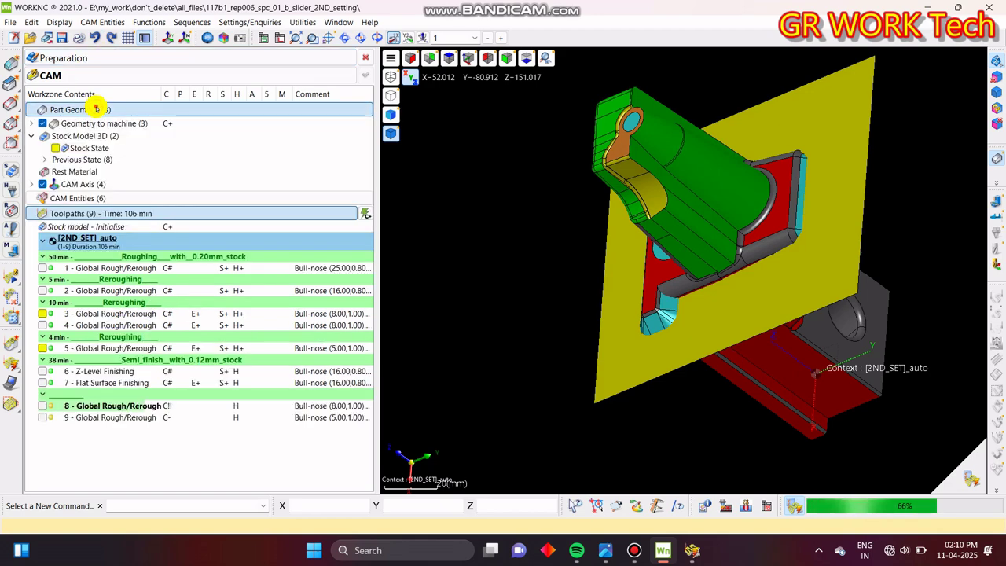
pyautogui.doubleClick(97, 109)
pyautogui.doubleClick(95, 124)
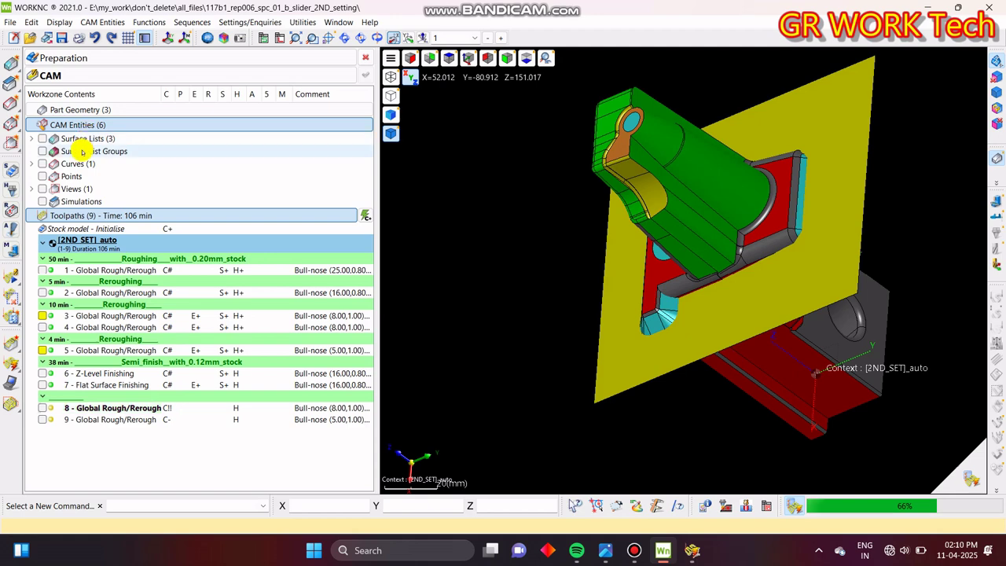
pyautogui.click(31, 164)
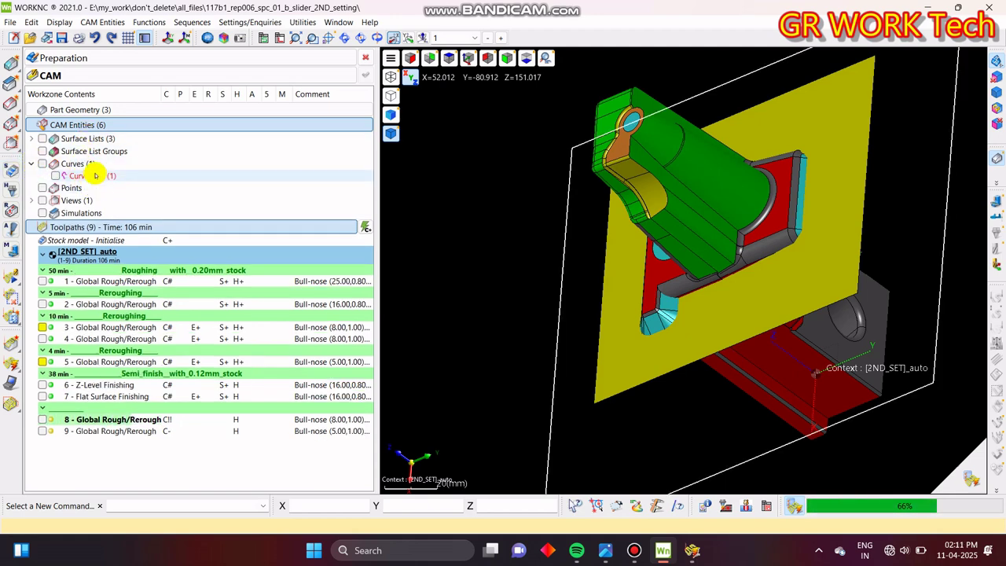
pyautogui.click(31, 163)
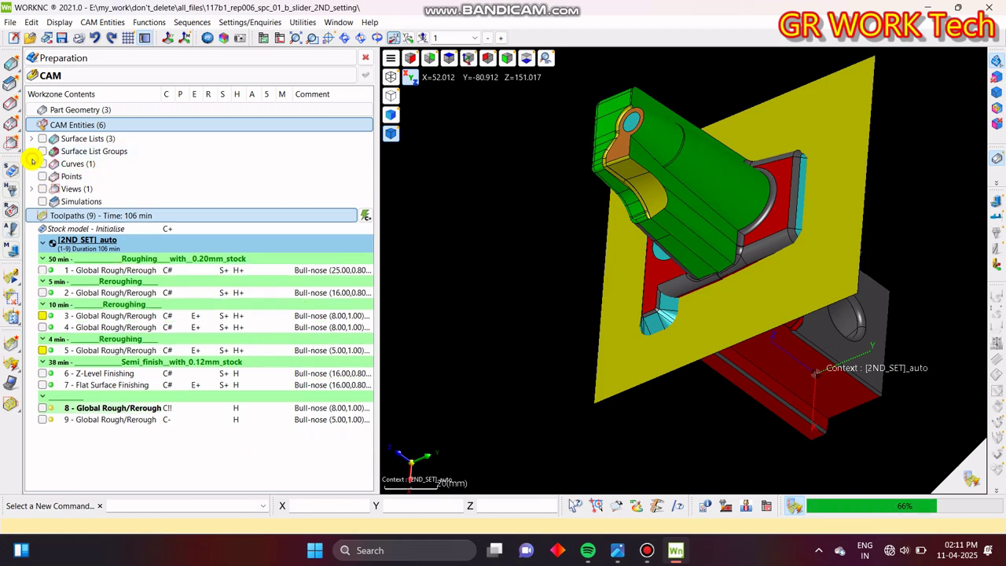
pyautogui.click(31, 189)
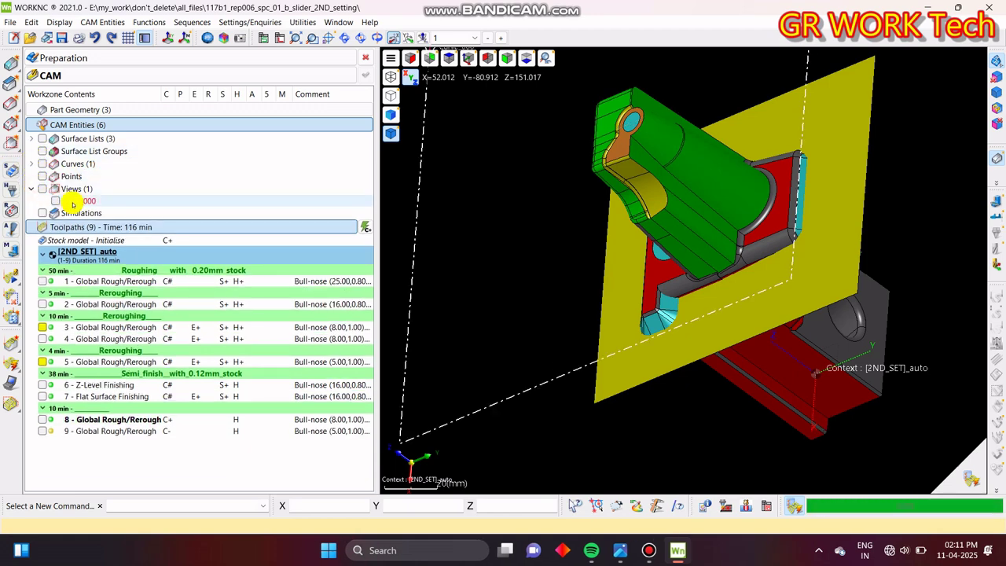
# - Collapse the CAM entities list, display toolpath 8 on the slider and lock the toolpath
pyautogui.doubleClick(139, 124)
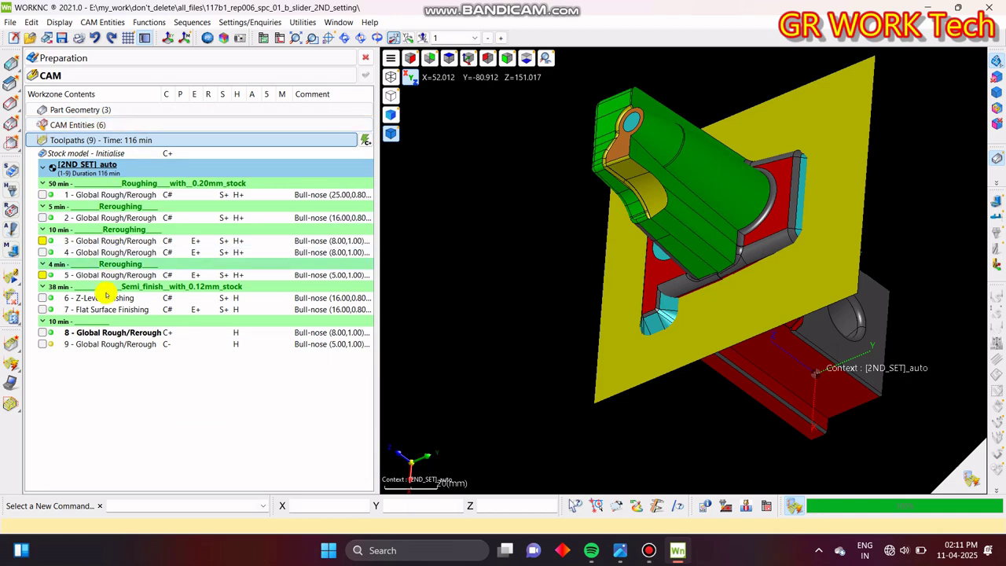
pyautogui.click(43, 331)
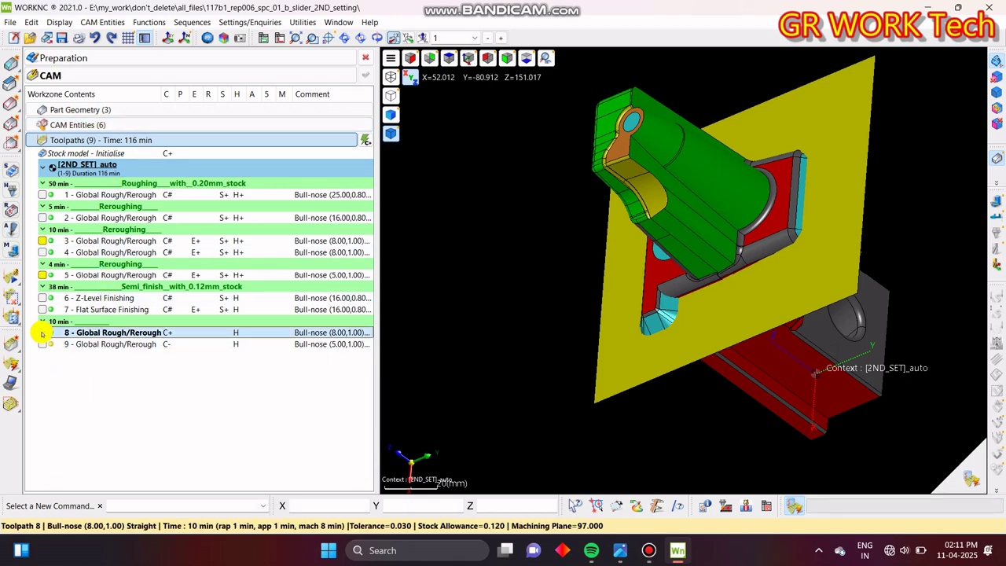
pyautogui.click(42, 334)
pyautogui.click(43, 332)
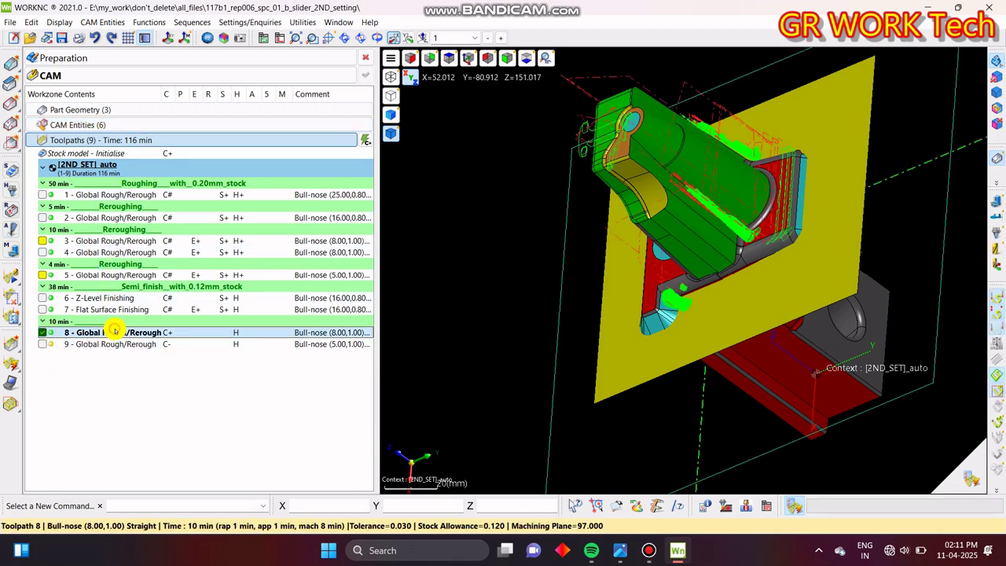
pyautogui.rightClick(170, 336)
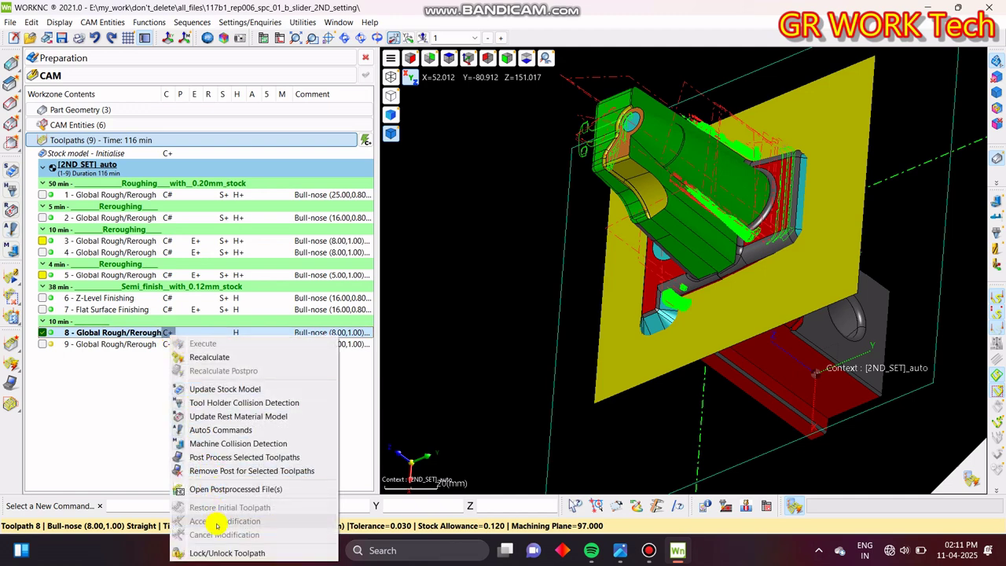
pyautogui.click(263, 550)
pyautogui.click(541, 301)
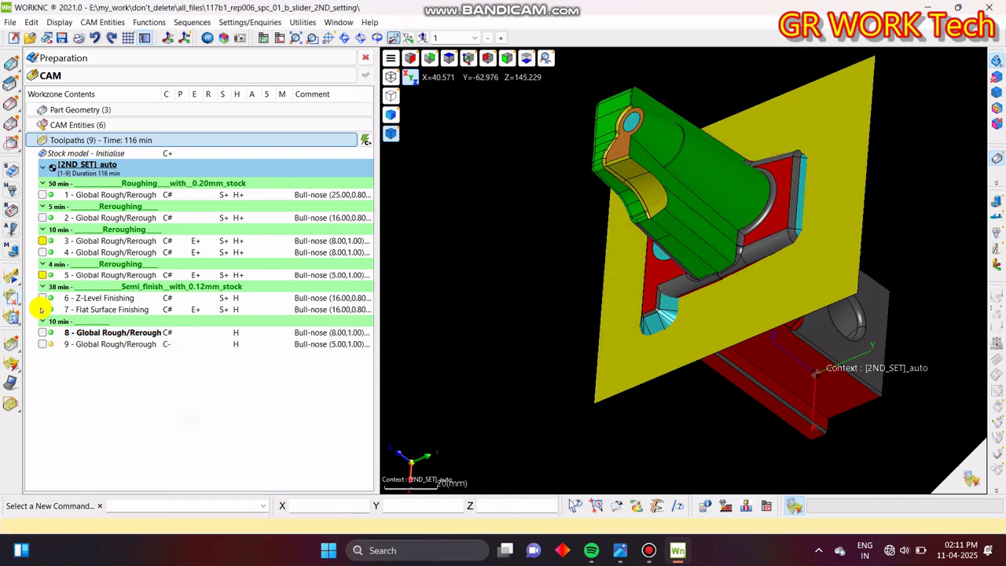
# - Set toolpath 8's tool holder collision detection to calculate the recommended safe tool length only, accept the part-geometry warning and execute the check
pyautogui.click(112, 332)
pyautogui.click(43, 332)
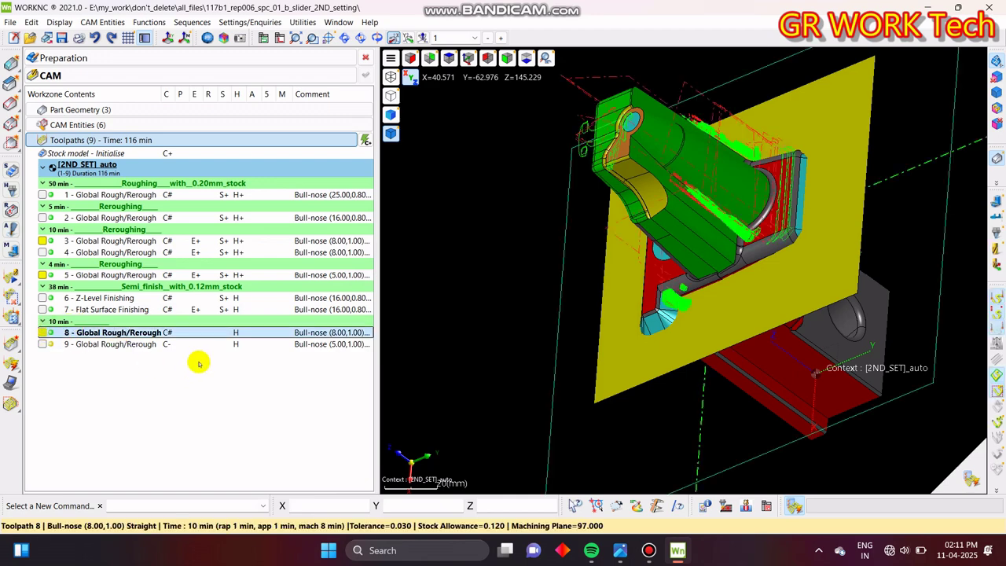
pyautogui.doubleClick(237, 332)
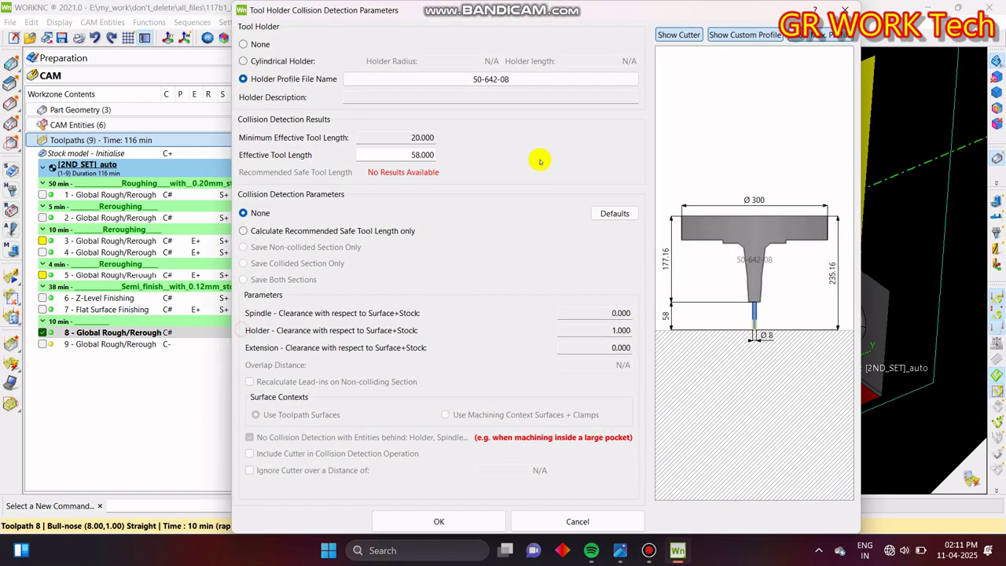
pyautogui.click(322, 230)
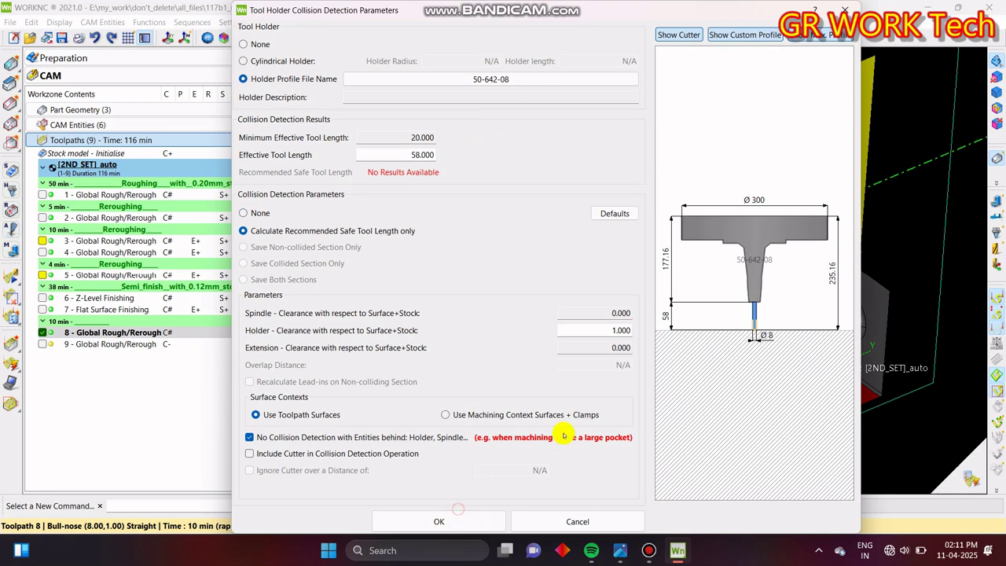
pyautogui.click(482, 532)
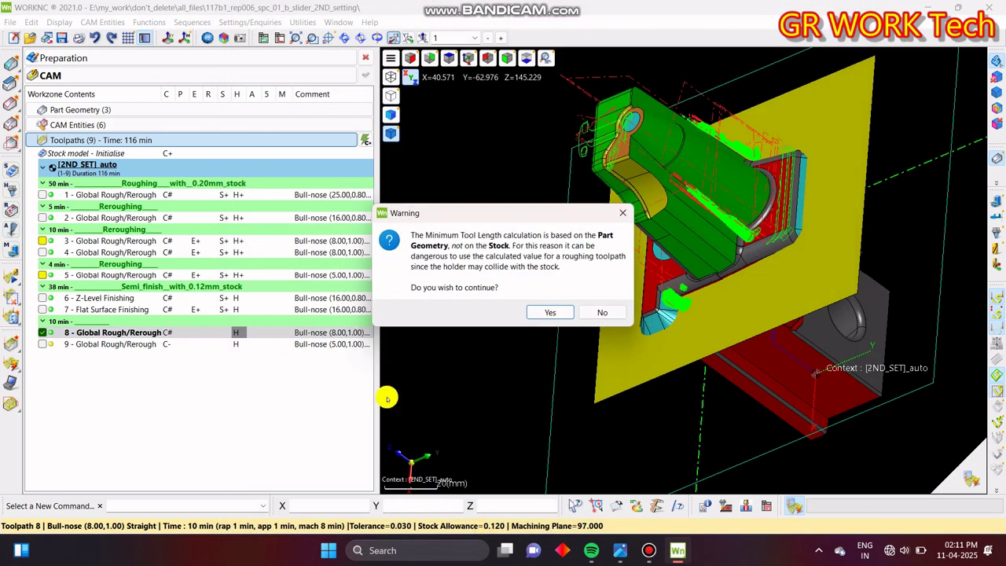
pyautogui.click(555, 312)
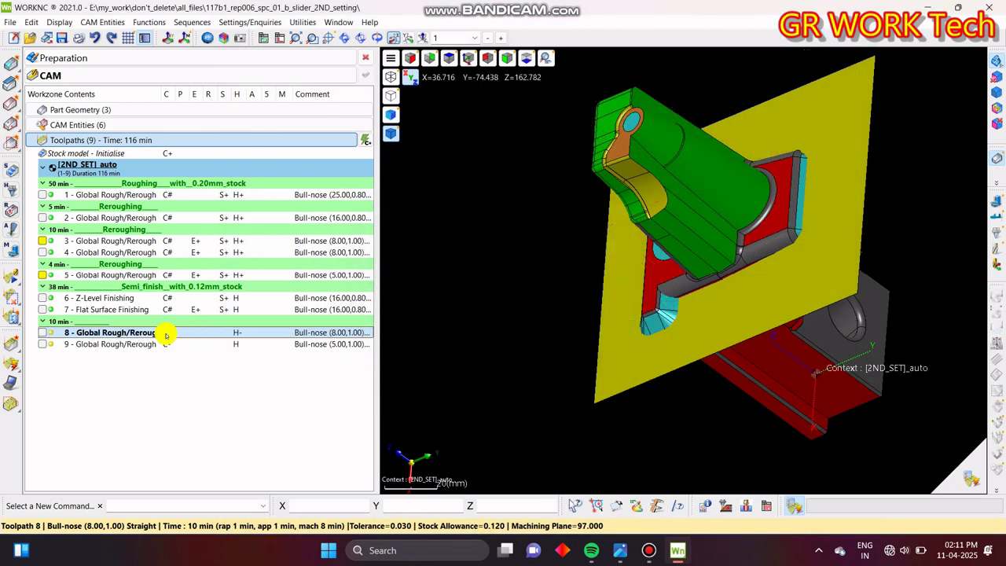
pyautogui.rightClick(165, 333)
pyautogui.click(201, 339)
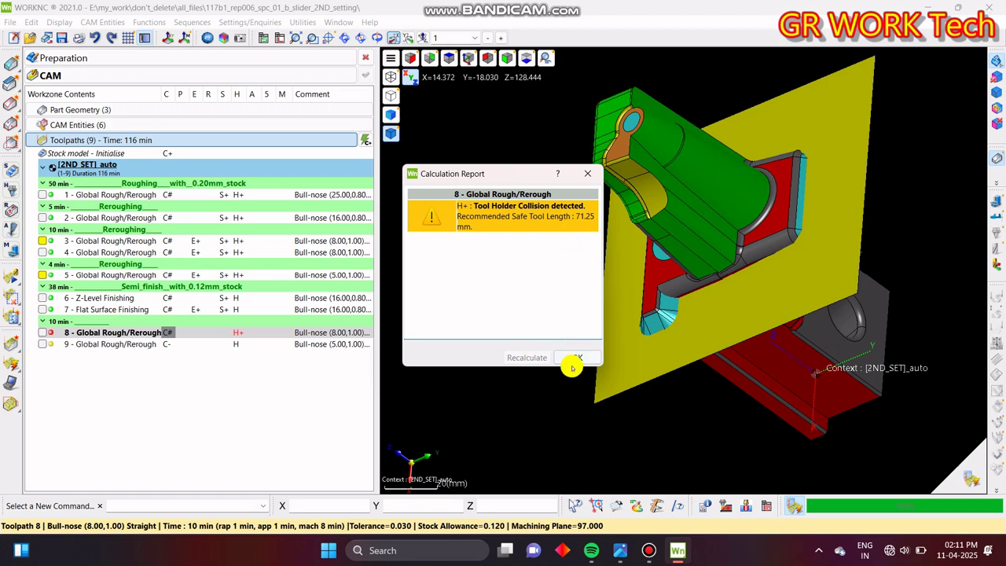
# - Close the calculation report and inspect toolpath 8's holder collisions from the front with the part hidden
pyautogui.click(578, 357)
pyautogui.click(42, 333)
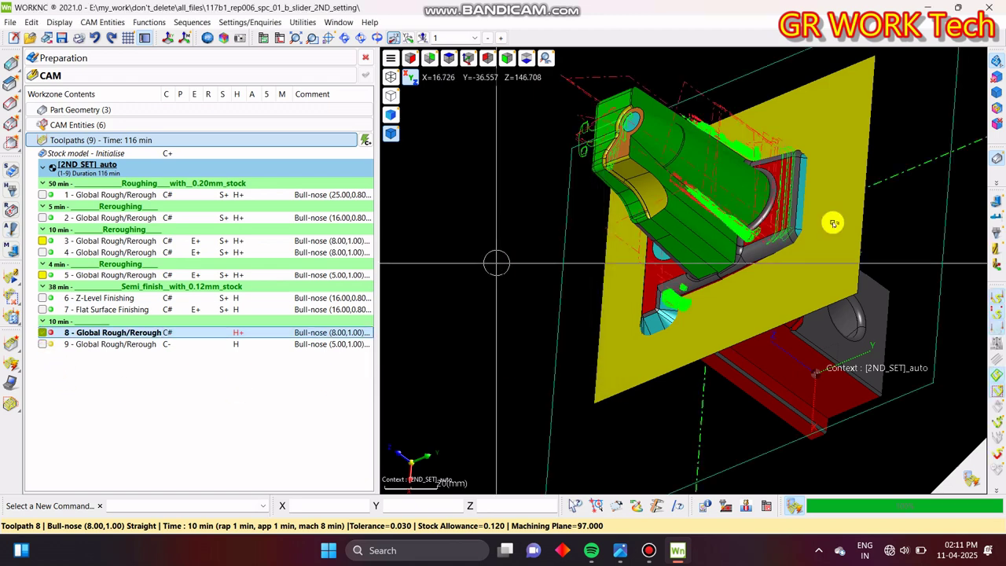
pyautogui.click(999, 303)
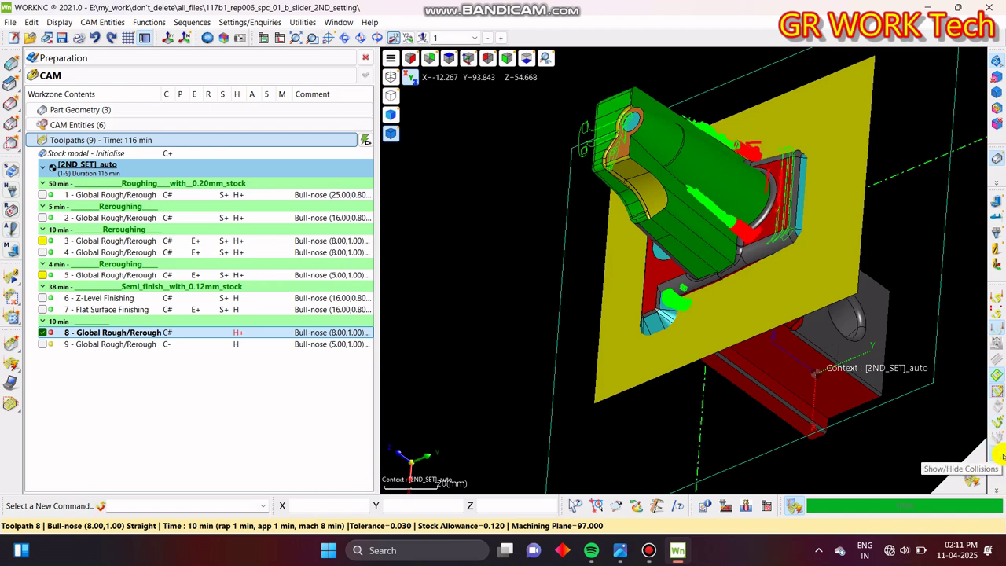
pyautogui.click(995, 157)
pyautogui.hotkey('ctrl', 'f')
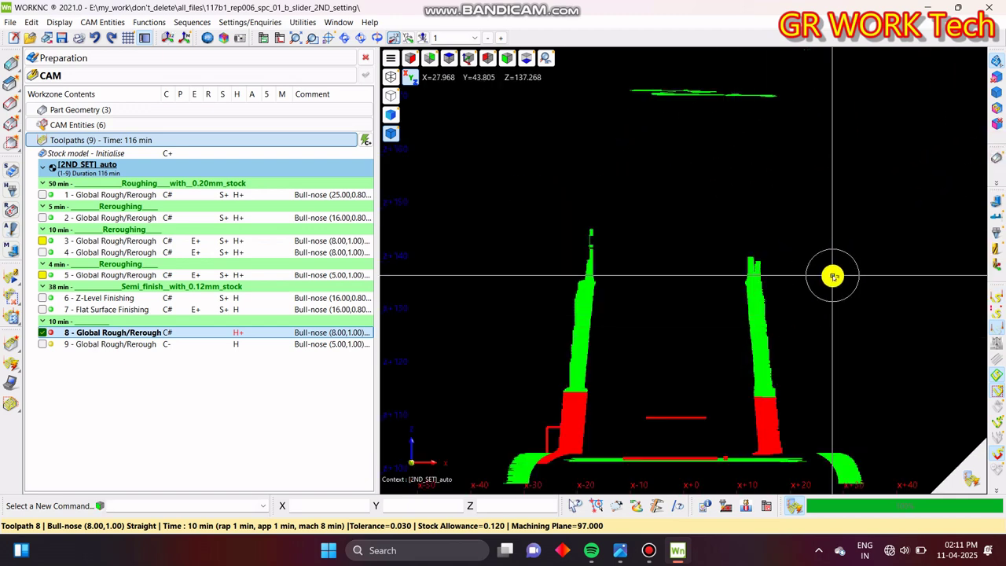
pyautogui.scroll(-3, 793, 227)
pyautogui.scroll(-2, 790, 225)
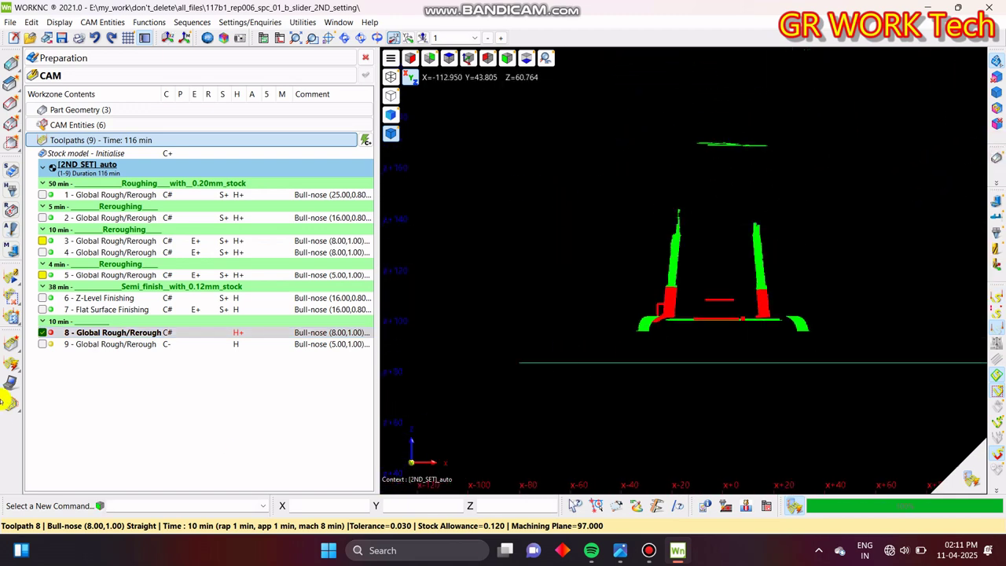
# - Edit toolpath 8 with the Remove command, removing its lower colliding section with a rectangular selection in the front view
pyautogui.click(10, 297)
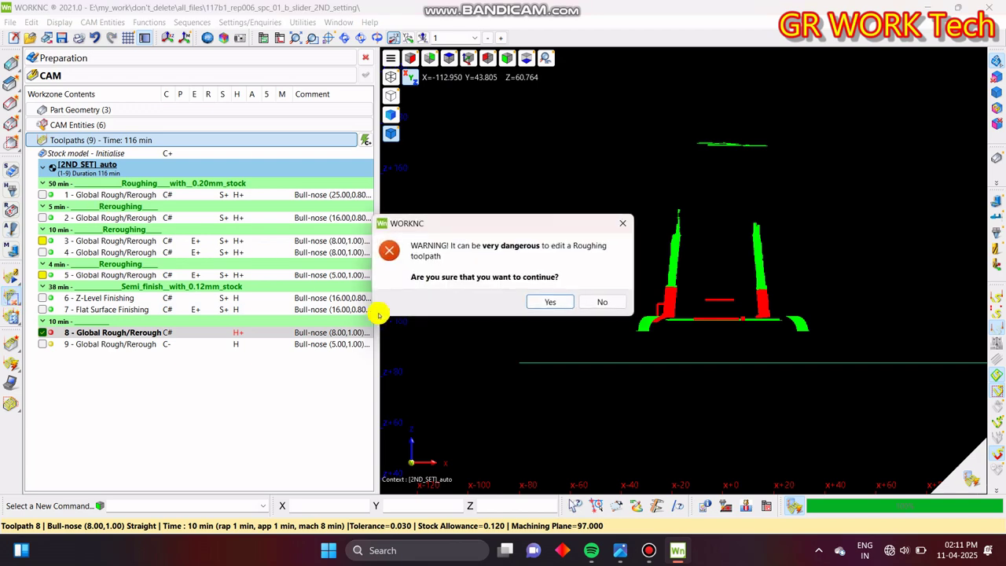
pyautogui.click(550, 303)
pyautogui.click(602, 292)
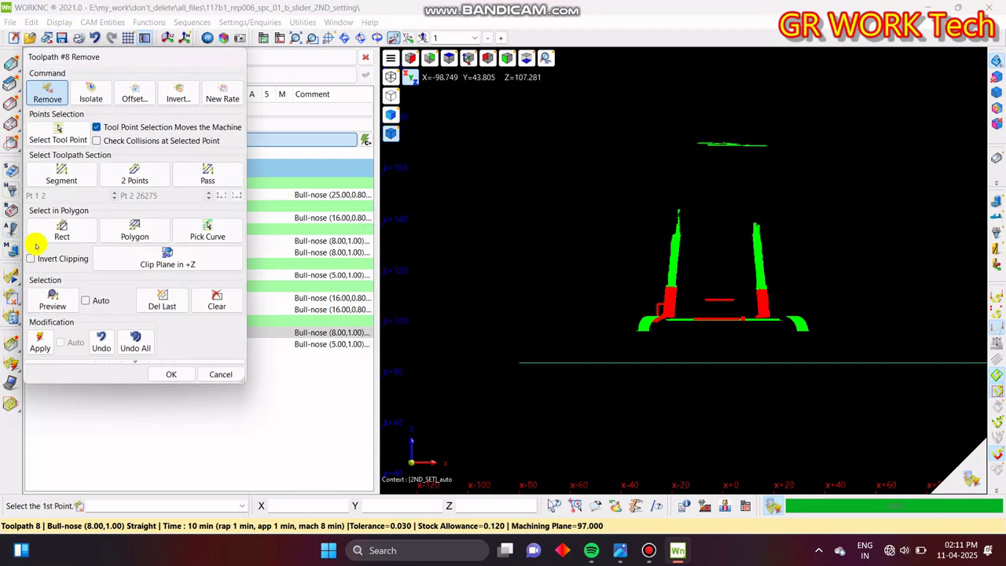
pyautogui.click(56, 233)
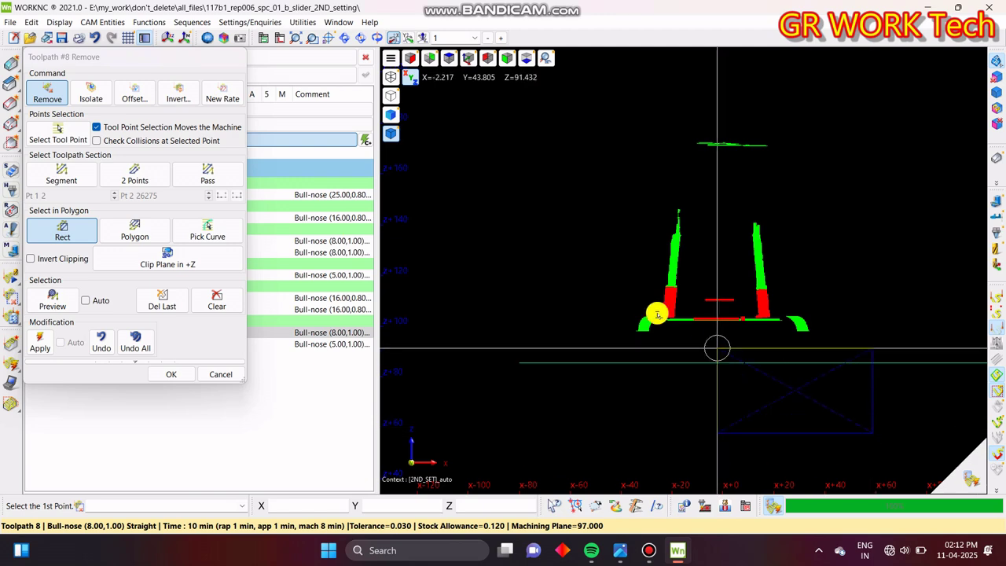
pyautogui.scroll(2, 628, 283)
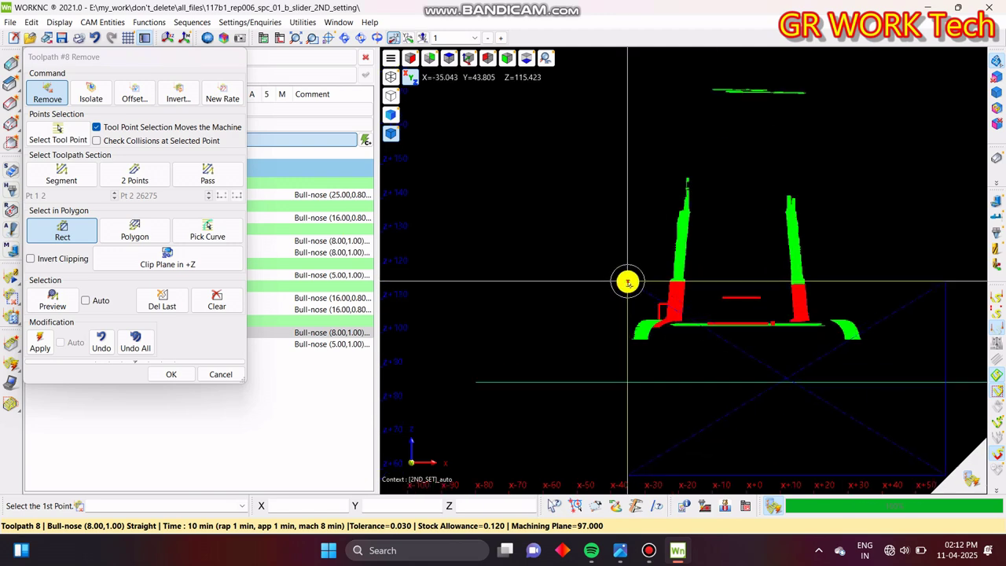
pyautogui.click(628, 281)
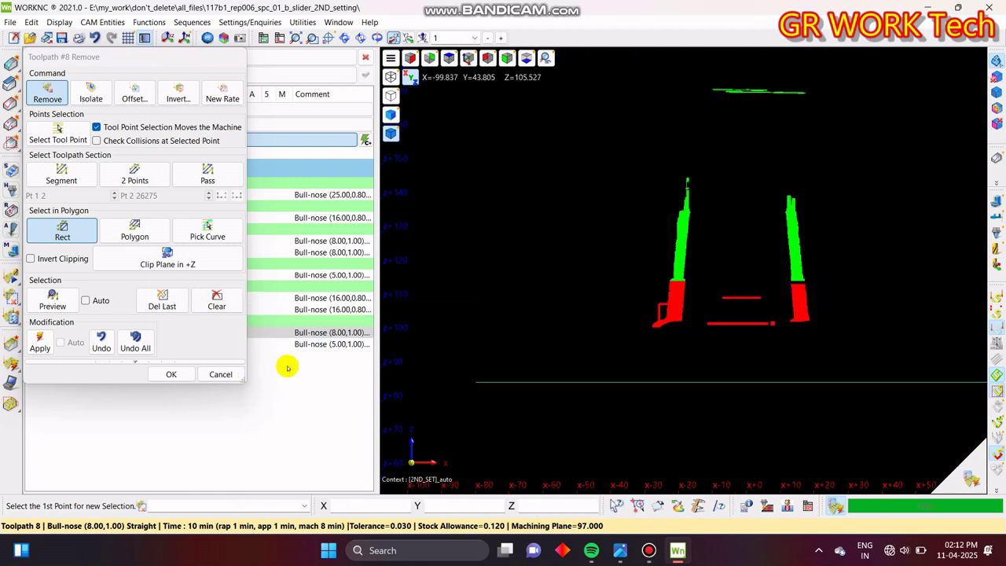
pyautogui.click(187, 375)
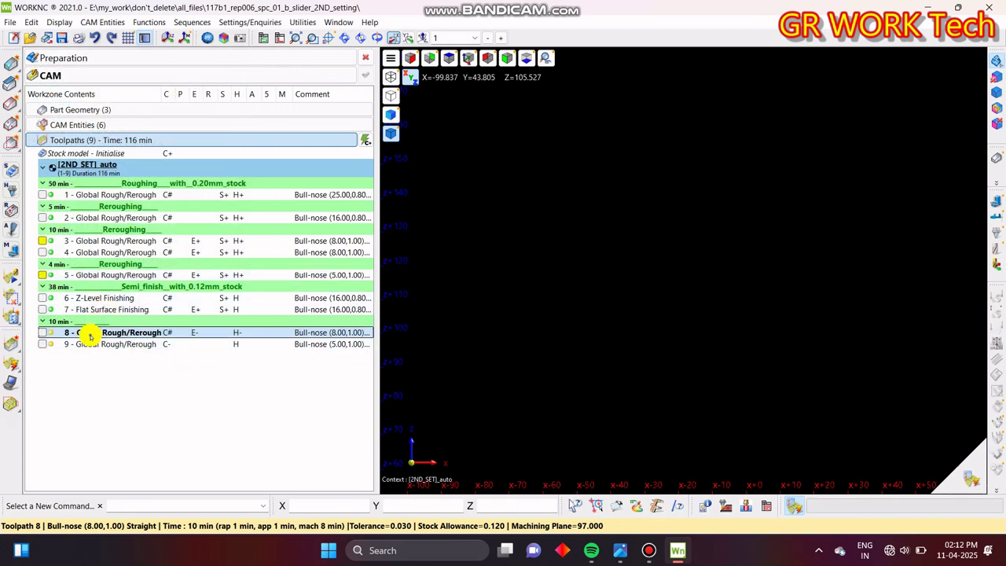
# - Execute toolpath 8's modification with its holder check, and run its stock model update
pyautogui.rightClick(86, 333)
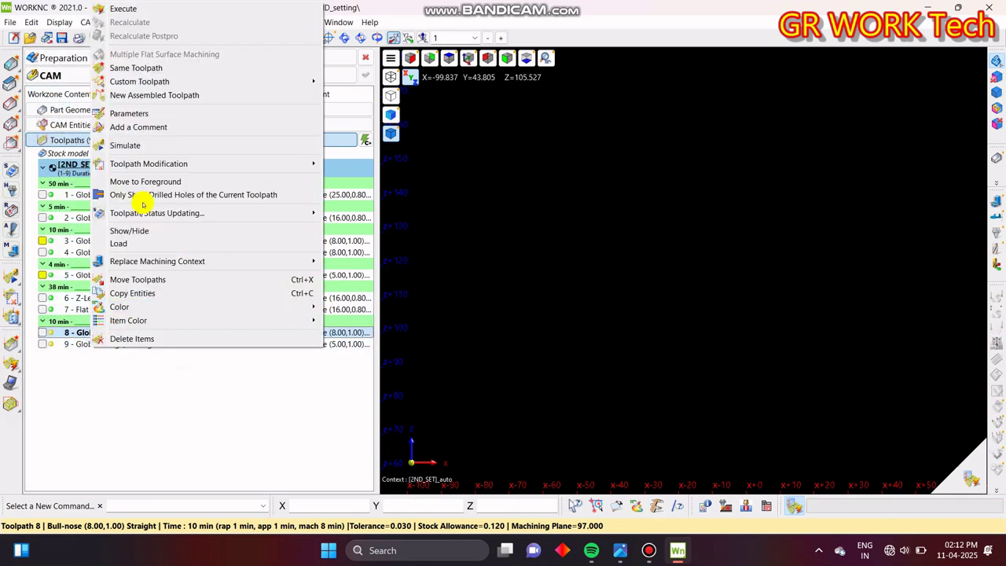
pyautogui.click(154, 9)
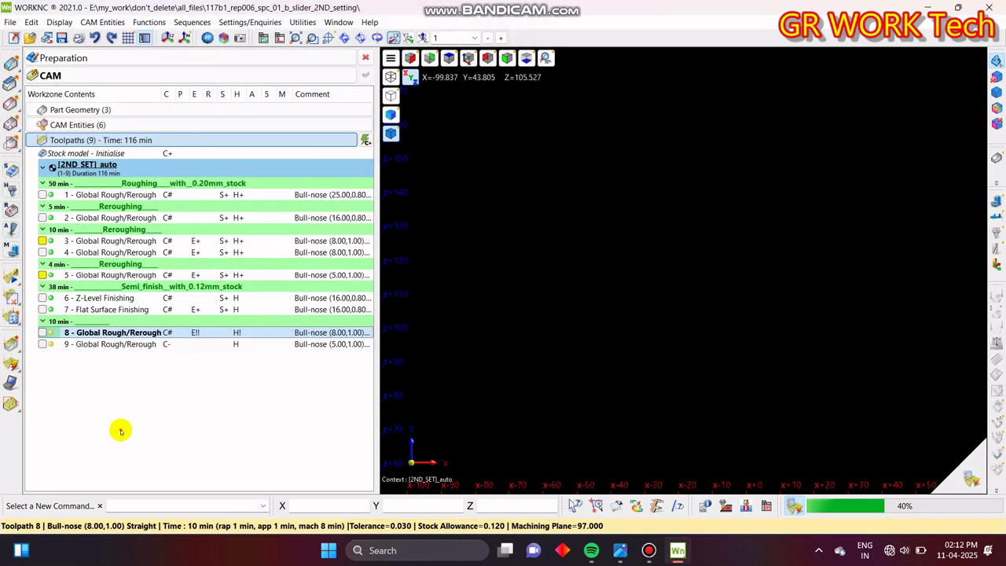
pyautogui.click(151, 333)
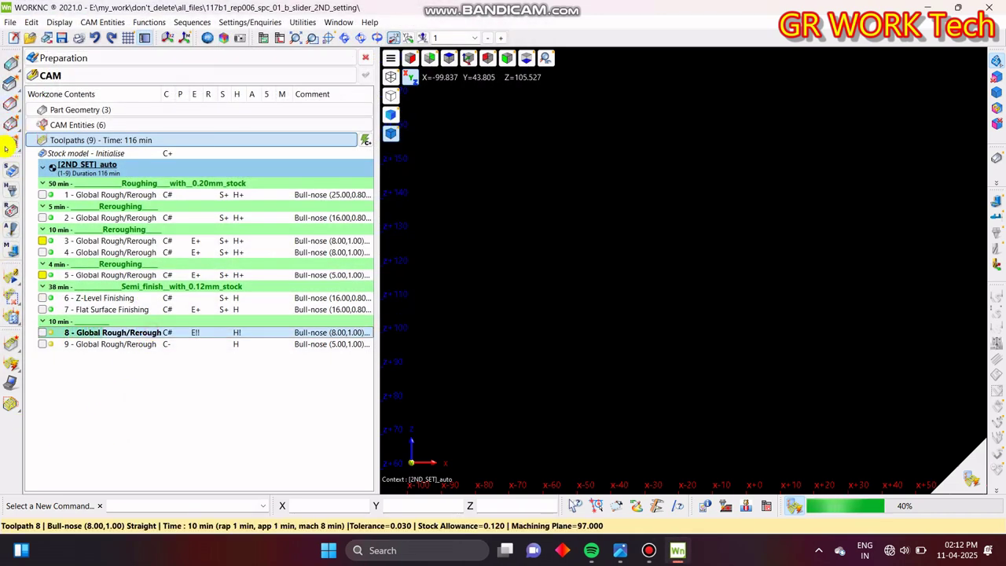
pyautogui.rightClick(116, 335)
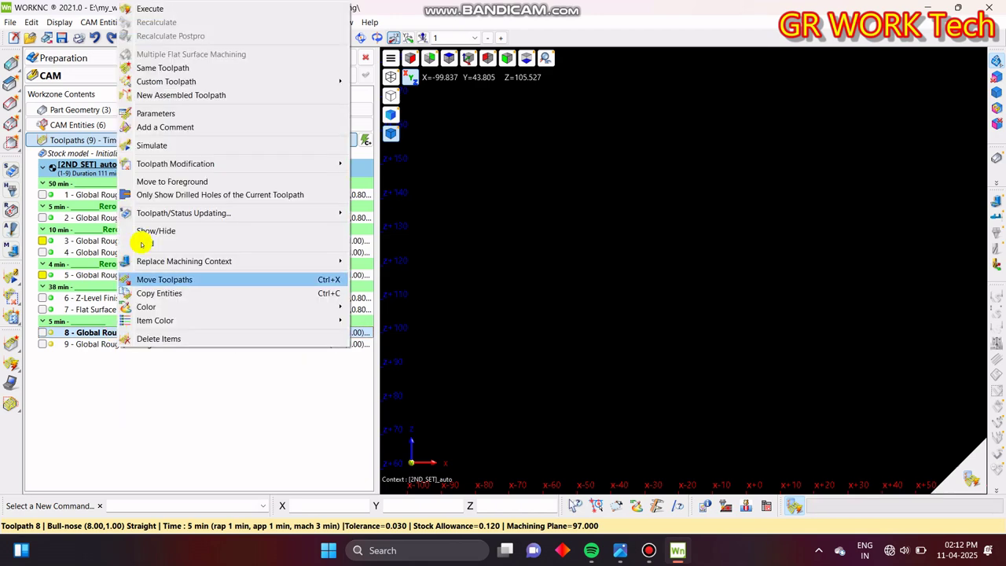
pyautogui.click(165, 8)
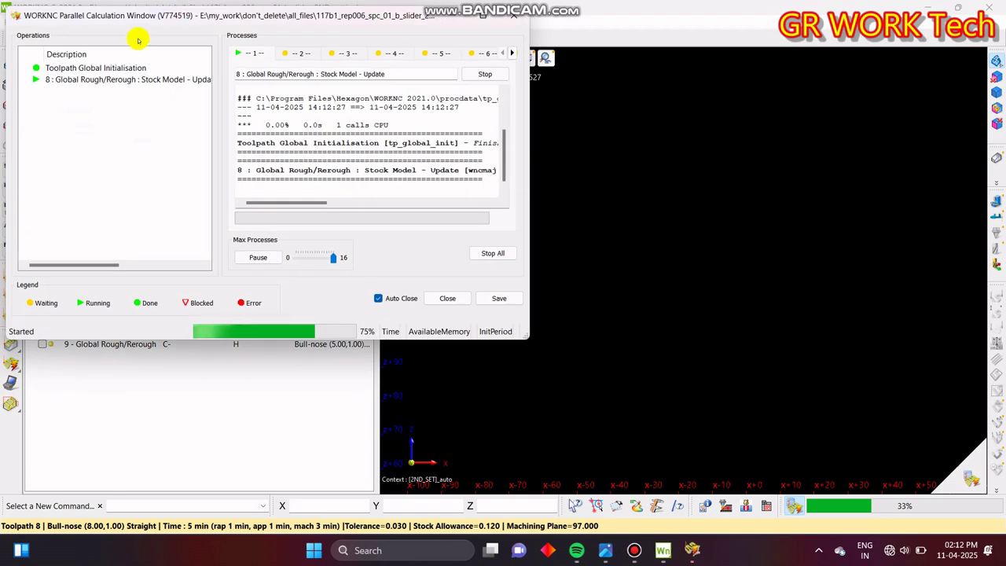
pyautogui.click(591, 3)
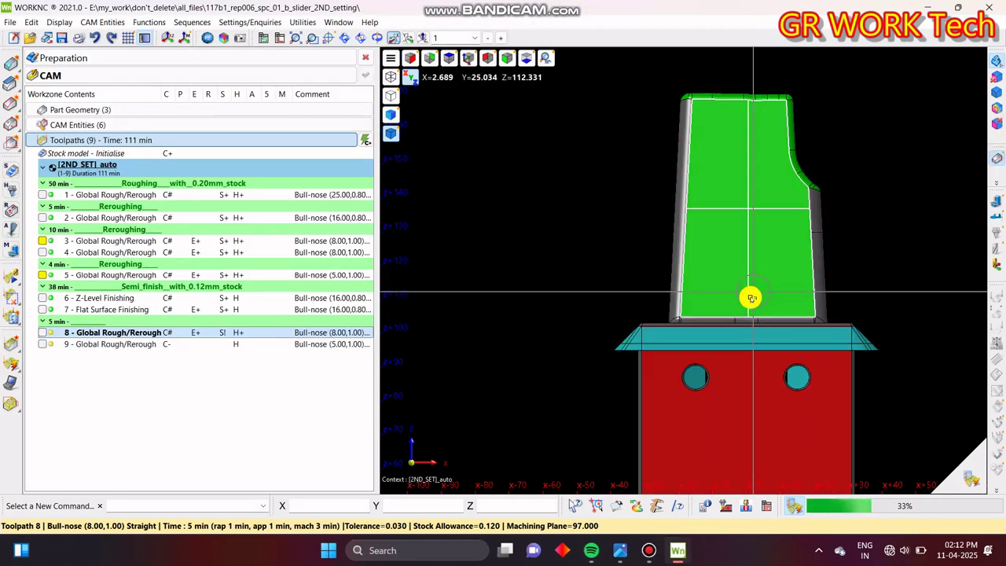
pyautogui.moveTo(731, 295); pyautogui.dragTo(705, 305, button='middle')
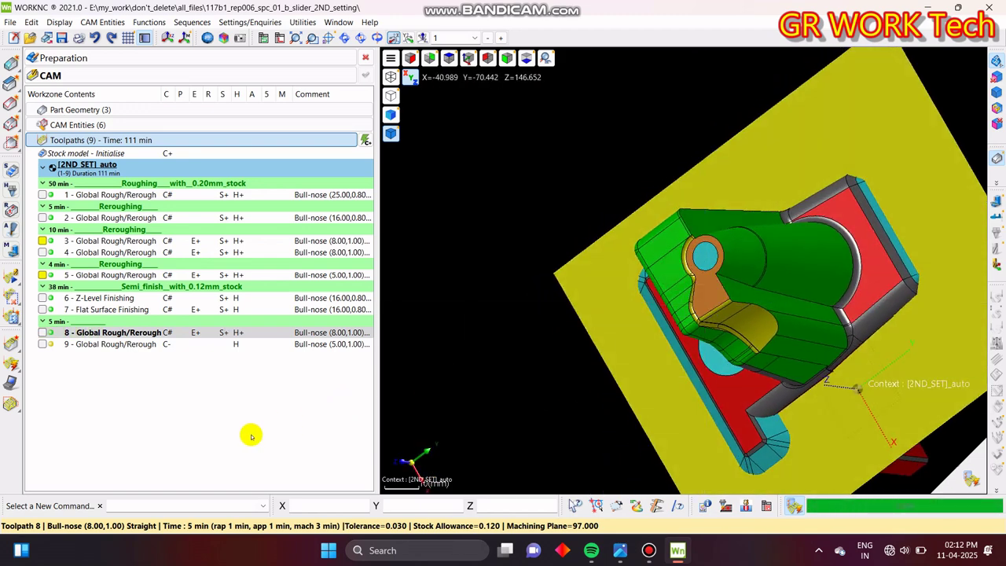
# - Turn on toolpath 8's display and execute the calculation of Global Rough/Rerough toolpath 9
pyautogui.click(42, 336)
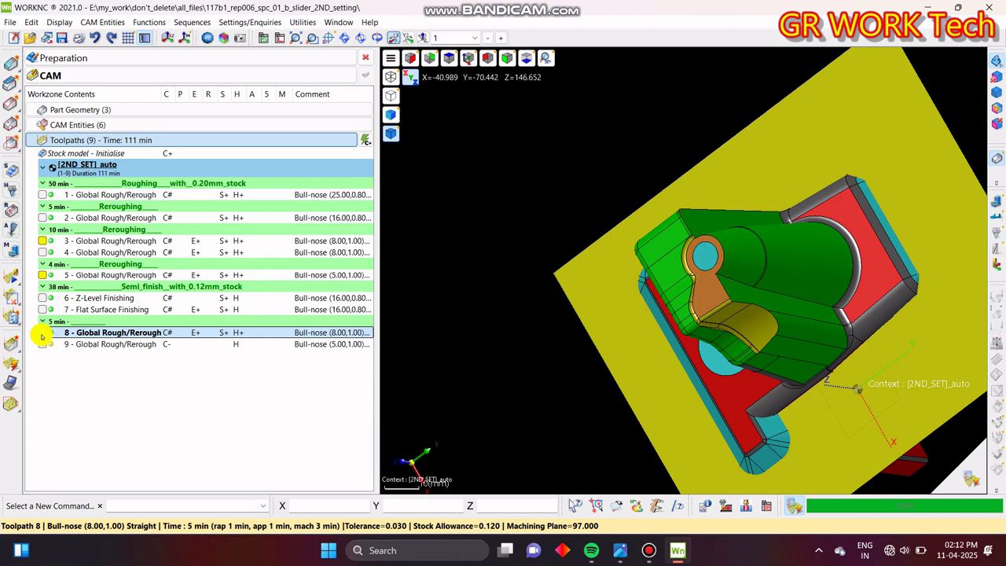
pyautogui.click(78, 343)
pyautogui.rightClick(79, 343)
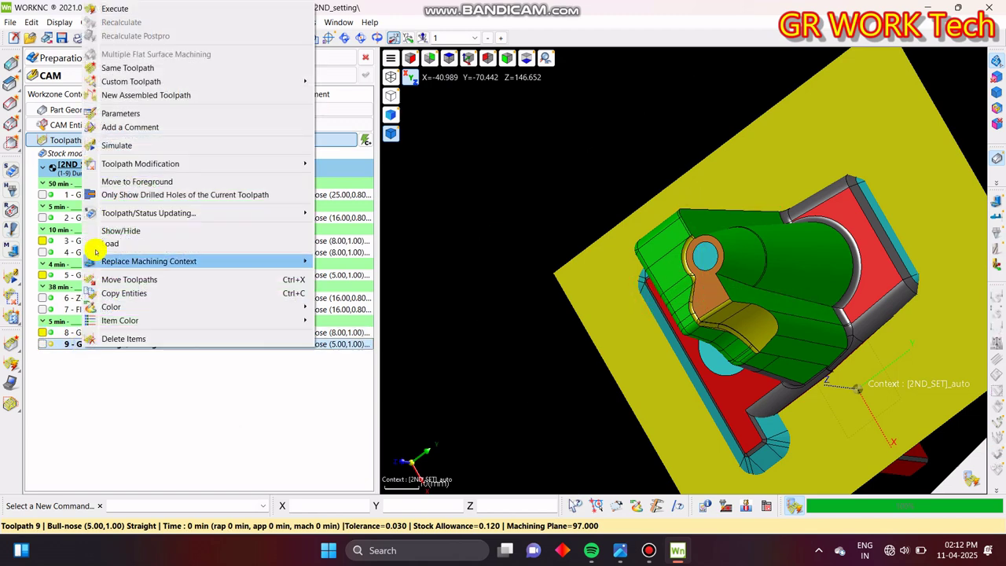
pyautogui.click(115, 9)
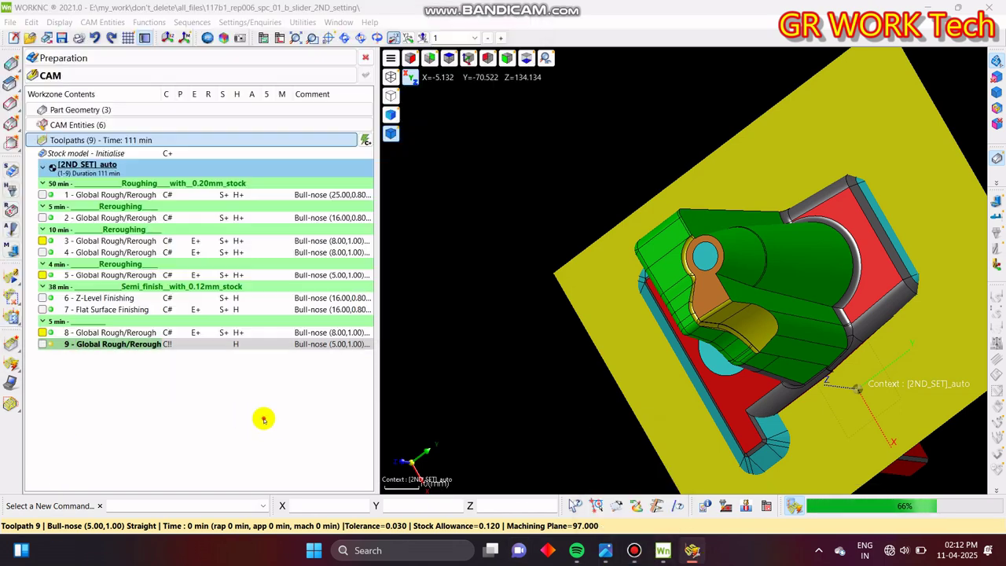
pyautogui.click(122, 333)
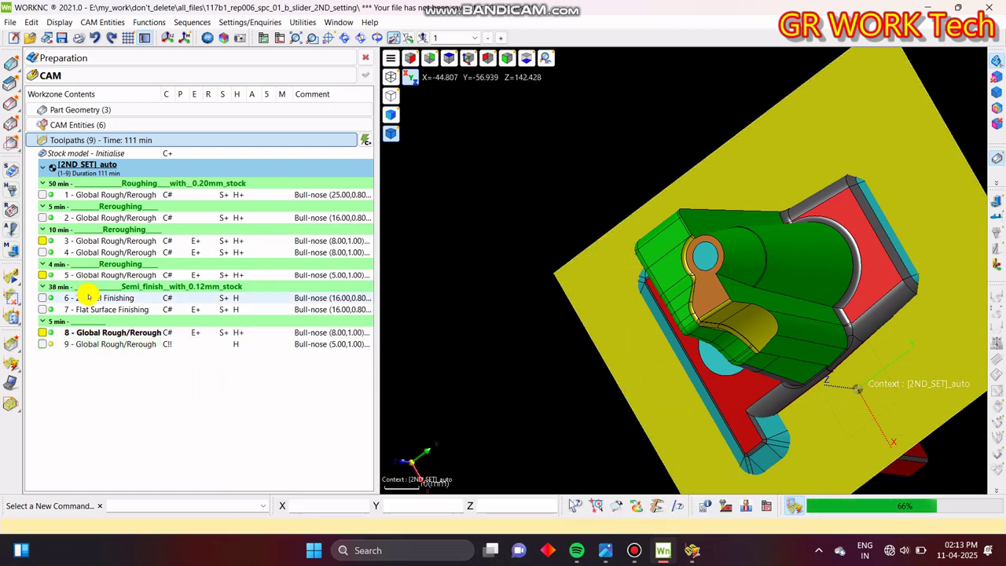
pyautogui.moveTo(91, 303)
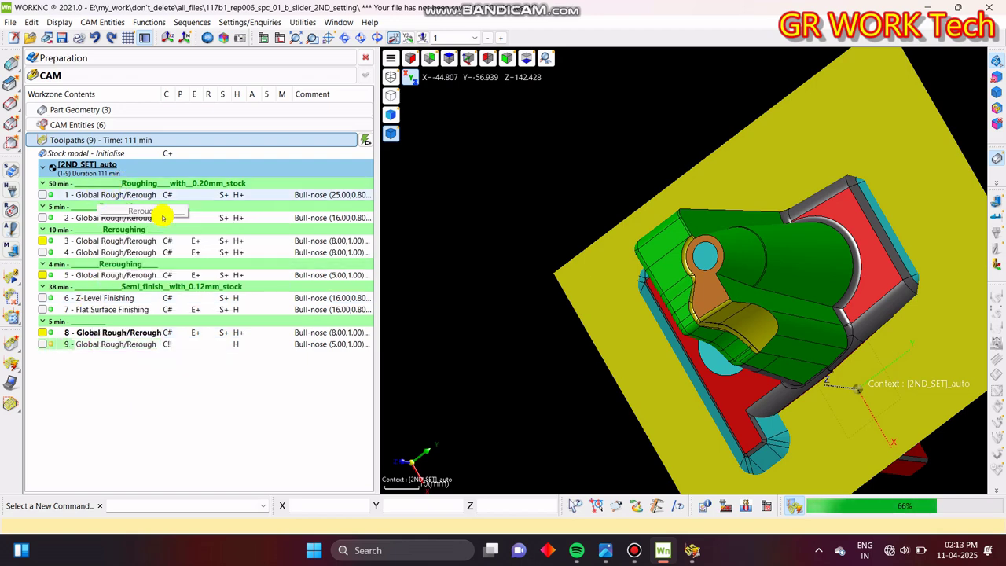
pyautogui.moveTo(106, 191)
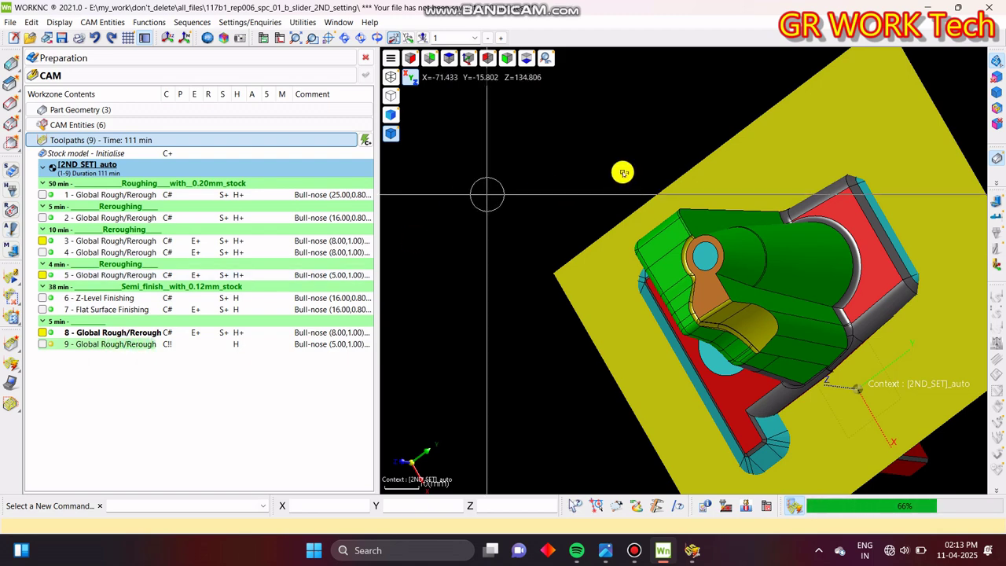
pyautogui.moveTo(790, 275); pyautogui.dragTo(658, 304, button='middle')
pyautogui.press('t')
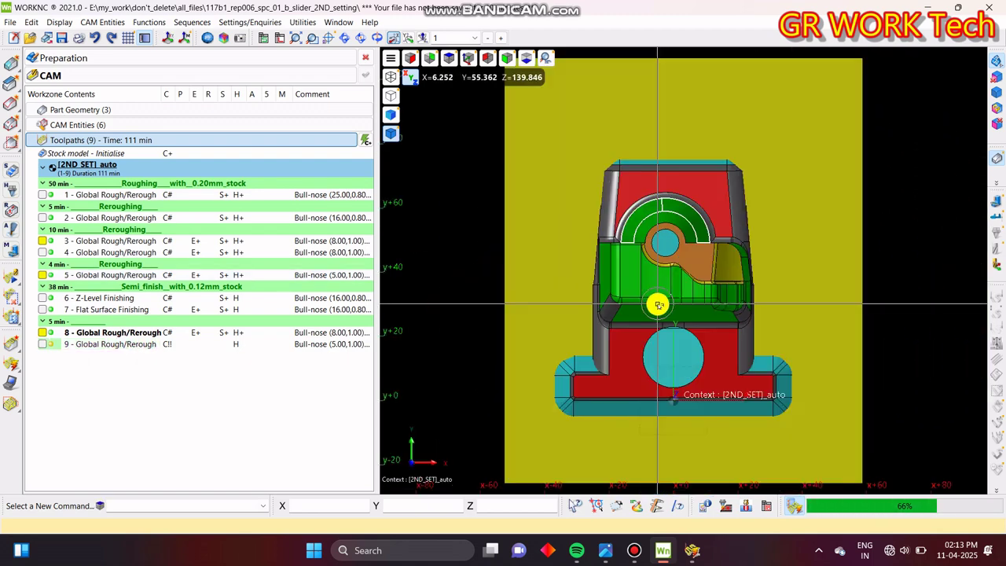
# - Display Flat Surface Finishing toolpath 7 and examine its cutting points across the flat base faces and round hole
pyautogui.scroll(-1, 657, 304)
pyautogui.scroll(-3, 658, 304)
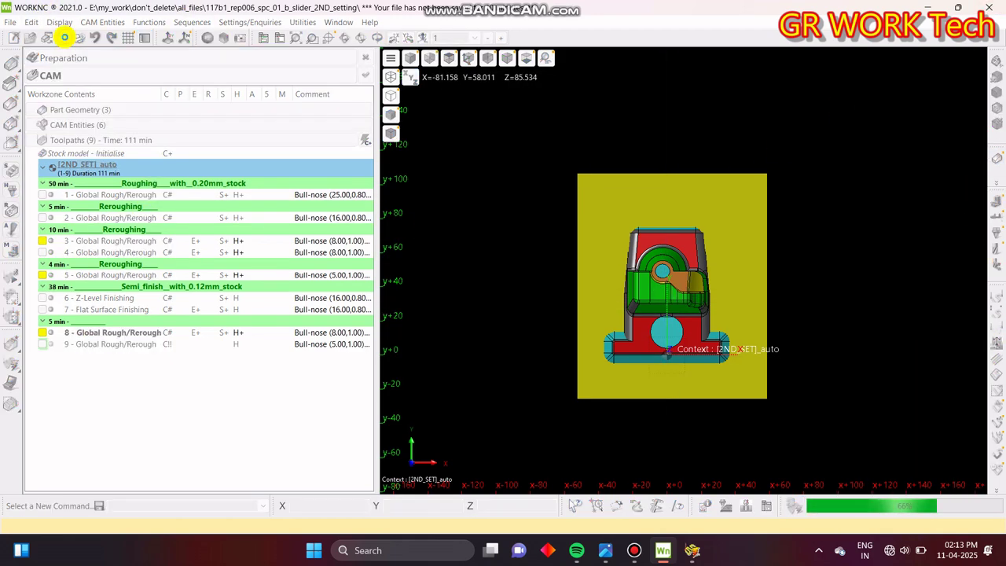
pyautogui.click(42, 309)
pyautogui.click(84, 309)
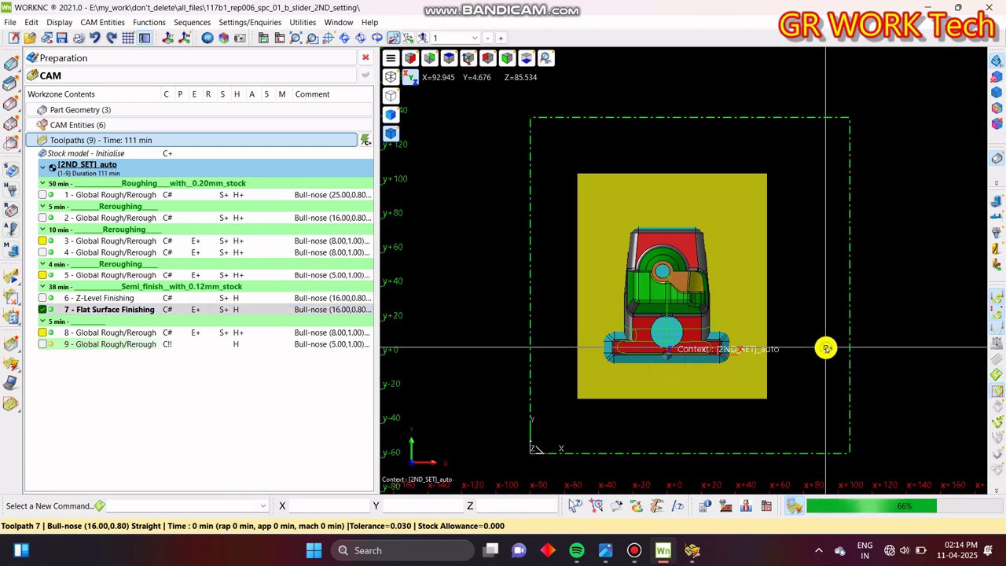
pyautogui.scroll(3, 822, 338)
pyautogui.scroll(5, 658, 322)
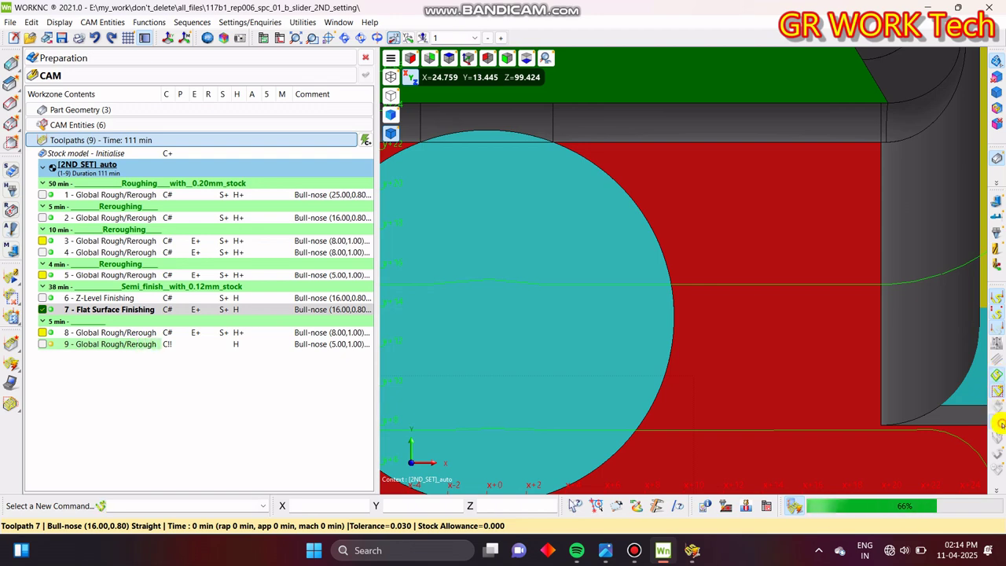
pyautogui.scroll(-3, 579, 268)
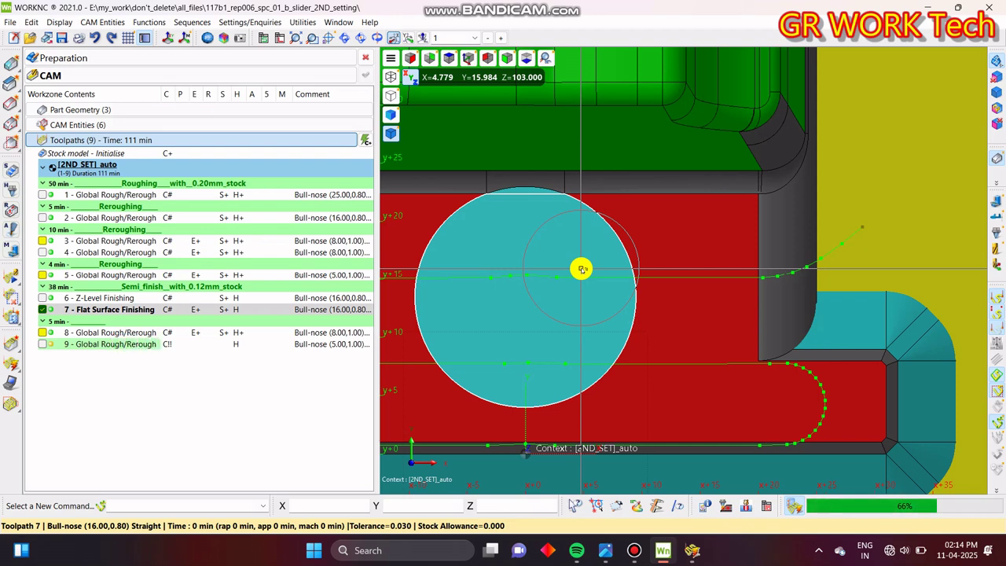
pyautogui.scroll(-2, 669, 334)
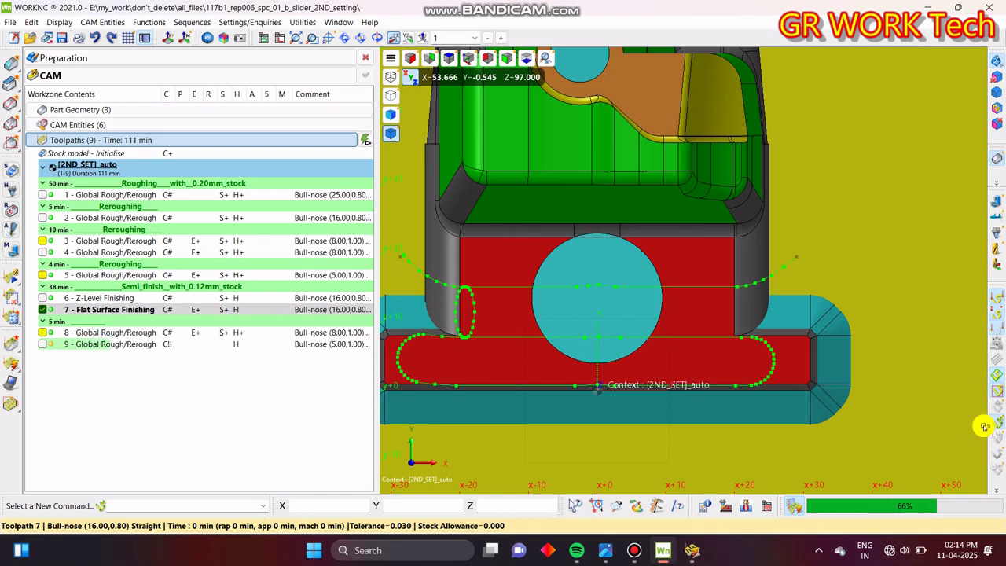
pyautogui.scroll(5, 699, 330)
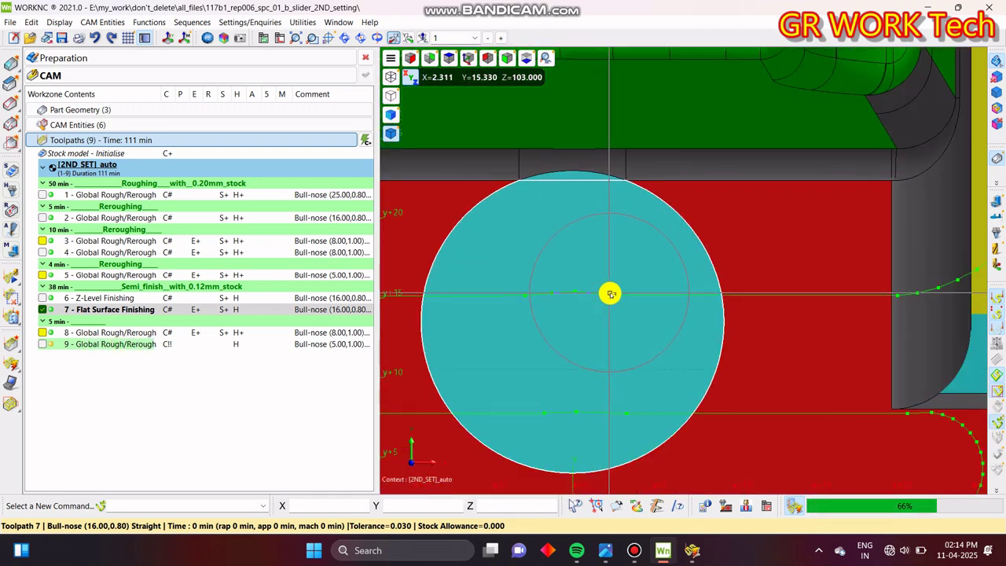
pyautogui.click(619, 295)
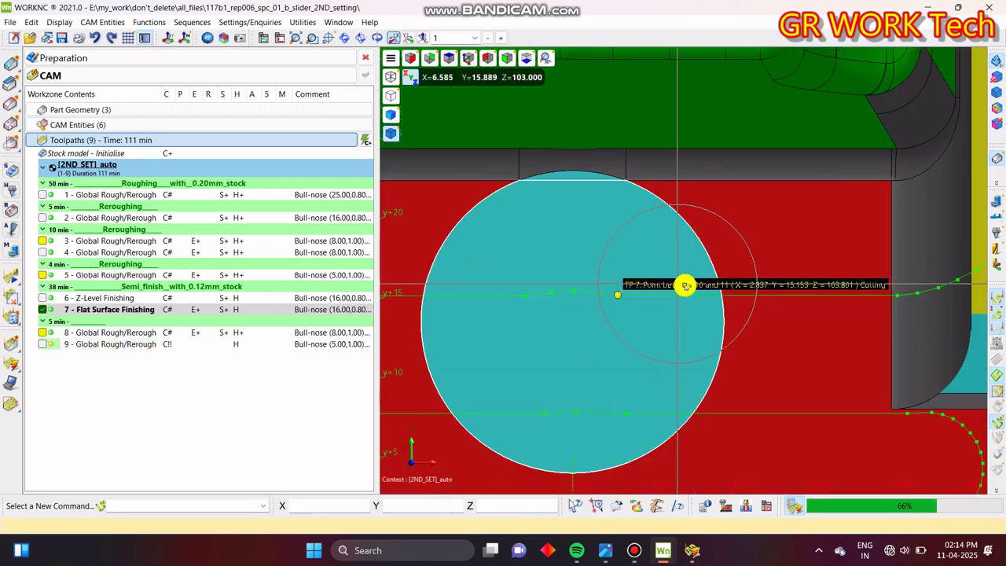
pyautogui.scroll(-3, 835, 276)
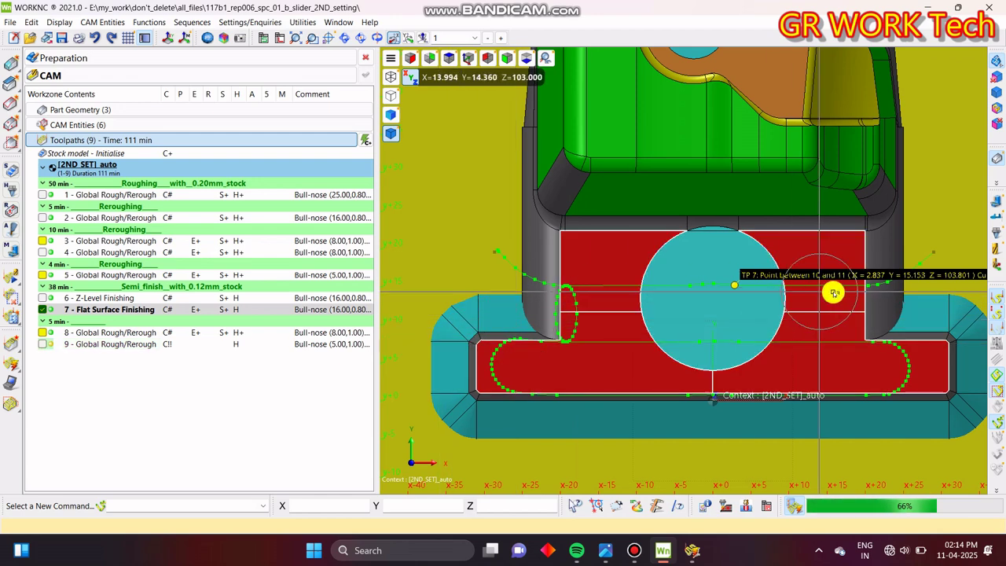
pyautogui.moveTo(835, 299); pyautogui.dragTo(716, 351, button='middle')
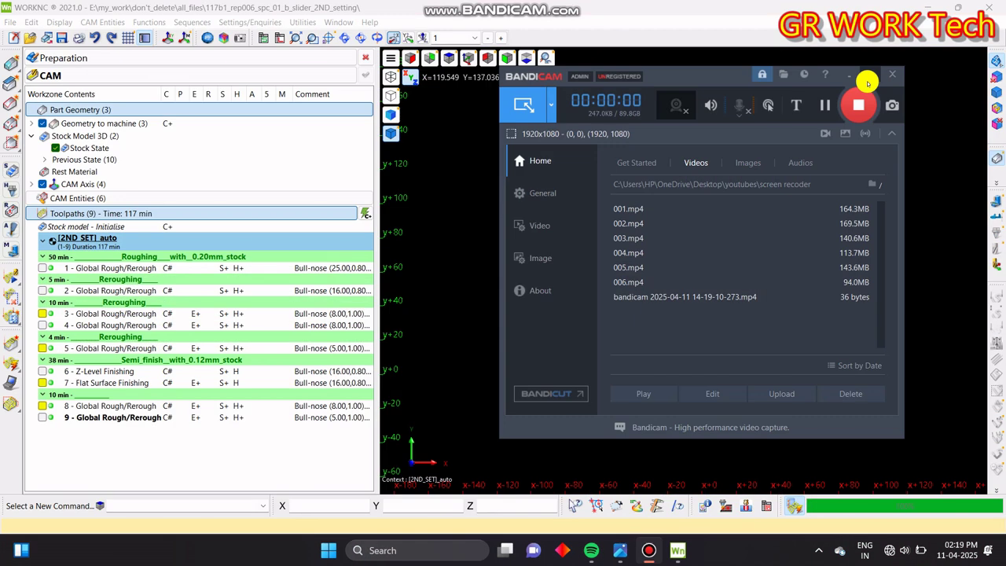
# - Display Global Rough/Rerough toolpath 9 and examine its passes against the stock model around the slider's curved upper form
pyautogui.click(872, 81)
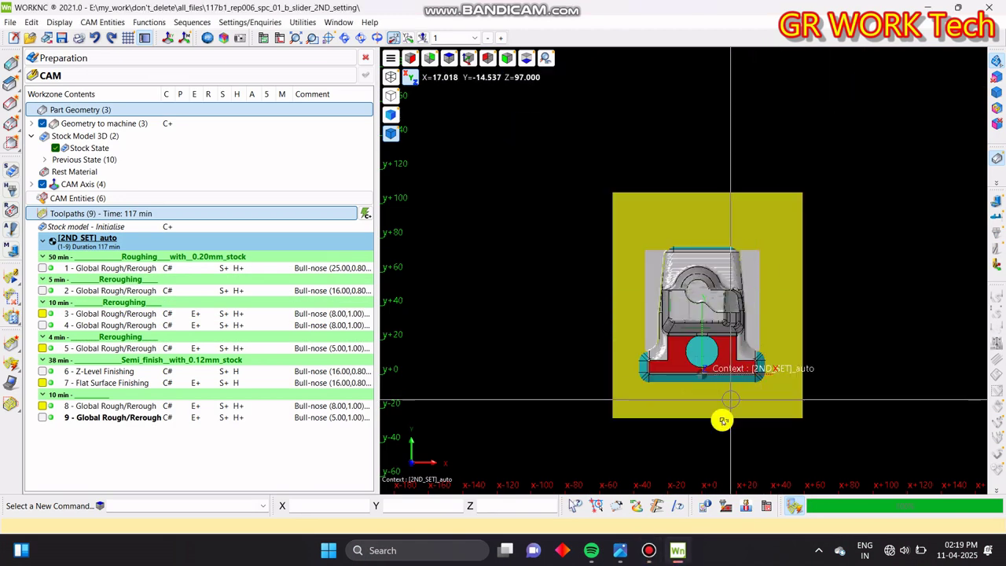
pyautogui.moveTo(718, 418); pyautogui.dragTo(717, 403, button='middle')
pyautogui.click(210, 432)
pyautogui.moveTo(764, 279); pyautogui.dragTo(713, 227, button='middle')
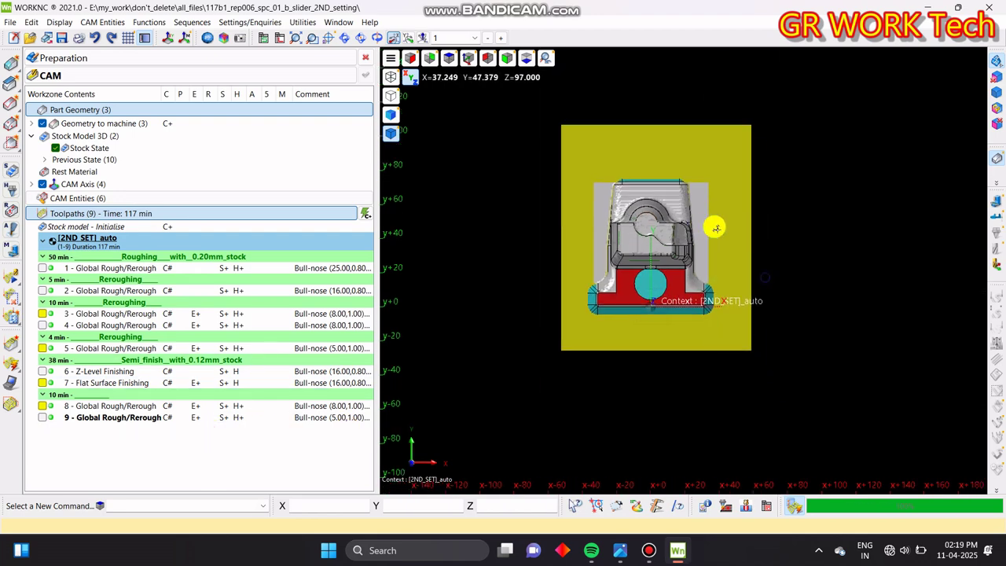
pyautogui.scroll(4, 654, 221)
pyautogui.moveTo(667, 356); pyautogui.dragTo(701, 375, button='middle')
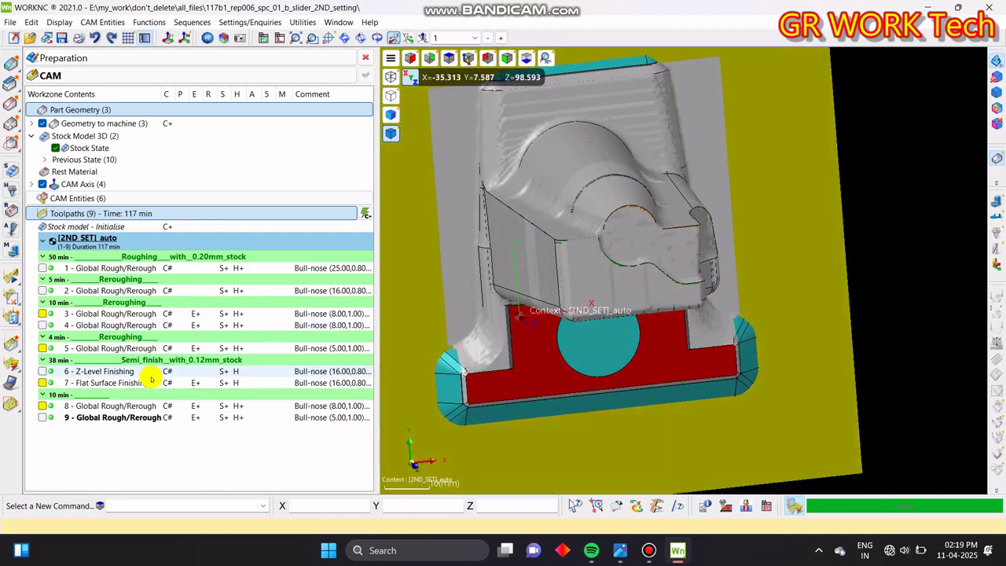
pyautogui.click(43, 417)
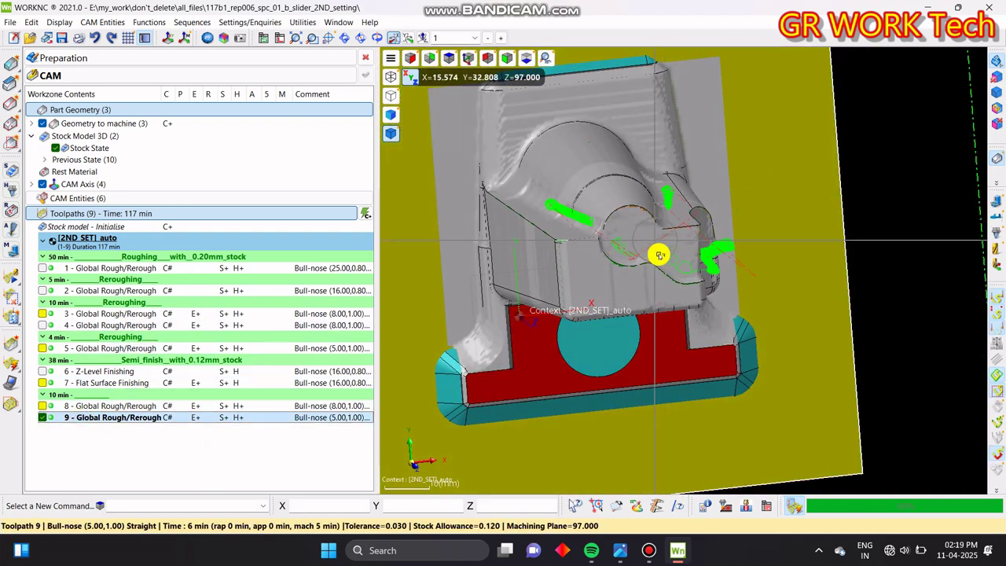
pyautogui.moveTo(658, 251); pyautogui.dragTo(680, 321, button='middle')
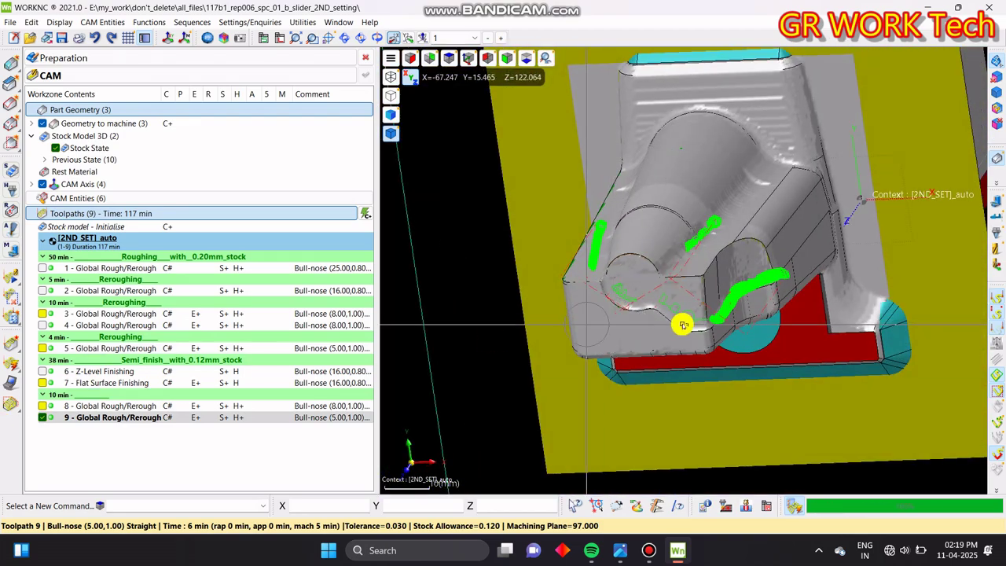
pyautogui.scroll(2, 903, 291)
pyautogui.scroll(4, 692, 237)
pyautogui.moveTo(692, 237); pyautogui.dragTo(774, 304, button='middle')
pyautogui.scroll(-3, 720, 296)
pyautogui.scroll(3, 755, 305)
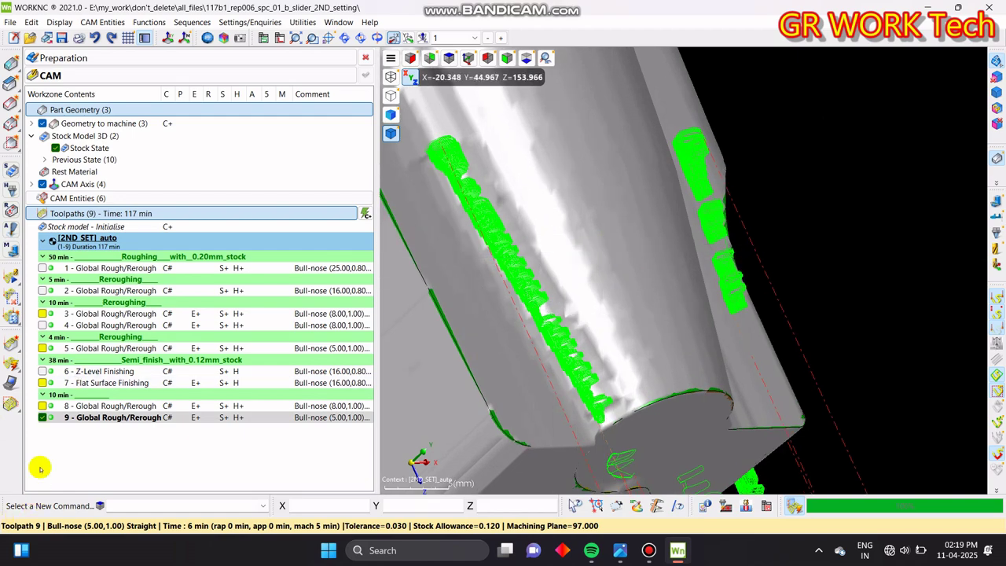
# - Hide toolpath 9, examine the stock left around the curved boss, and restore the top view
pyautogui.click(43, 418)
pyautogui.moveTo(682, 269); pyautogui.dragTo(631, 181, button='middle')
pyautogui.moveTo(705, 248); pyautogui.dragTo(680, 246, button='middle')
pyautogui.scroll(-2, 680, 246)
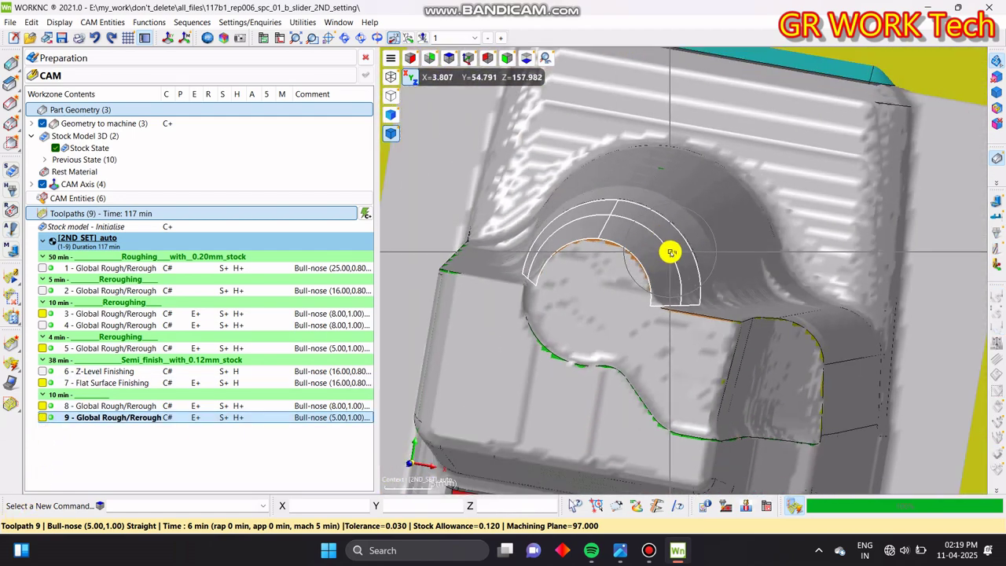
pyautogui.press('t')
pyautogui.scroll(-3, 712, 223)
pyautogui.scroll(2, 713, 223)
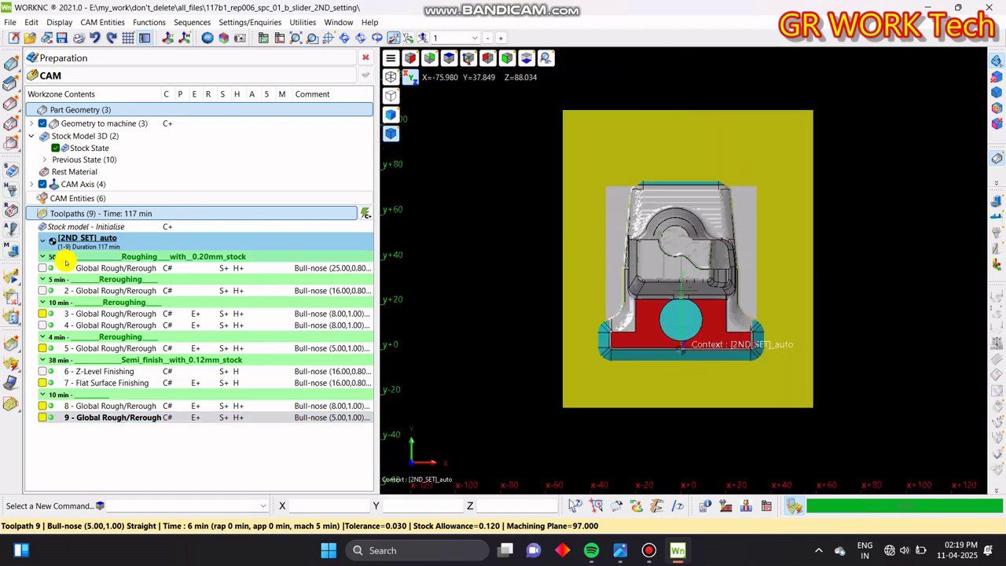
# - Add a toolpath-list comment reading "Finish______0.00mm_stock", padded with leading underscores, after toolpath 9
pyautogui.click(150, 469)
pyautogui.rightClick(108, 448)
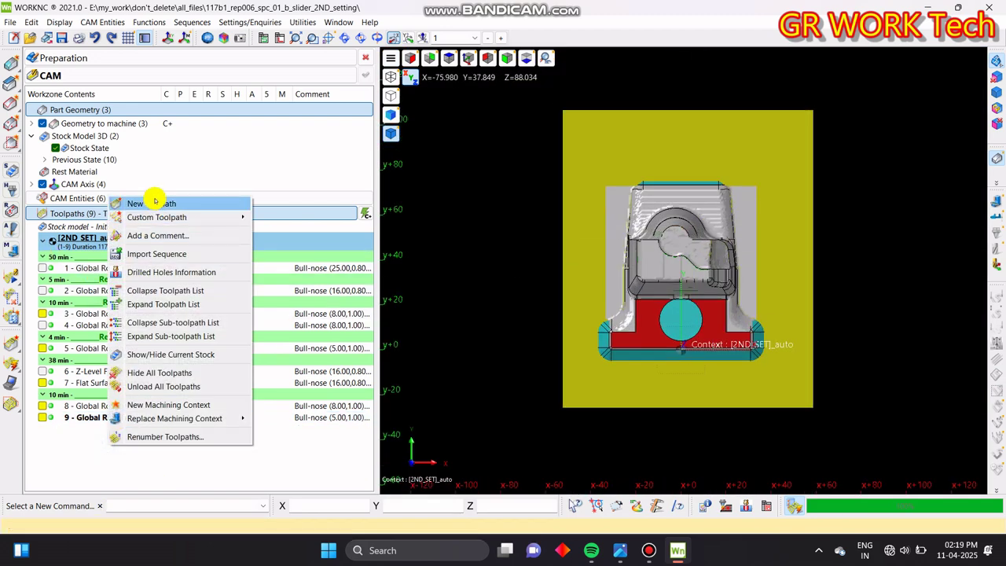
pyautogui.click(152, 232)
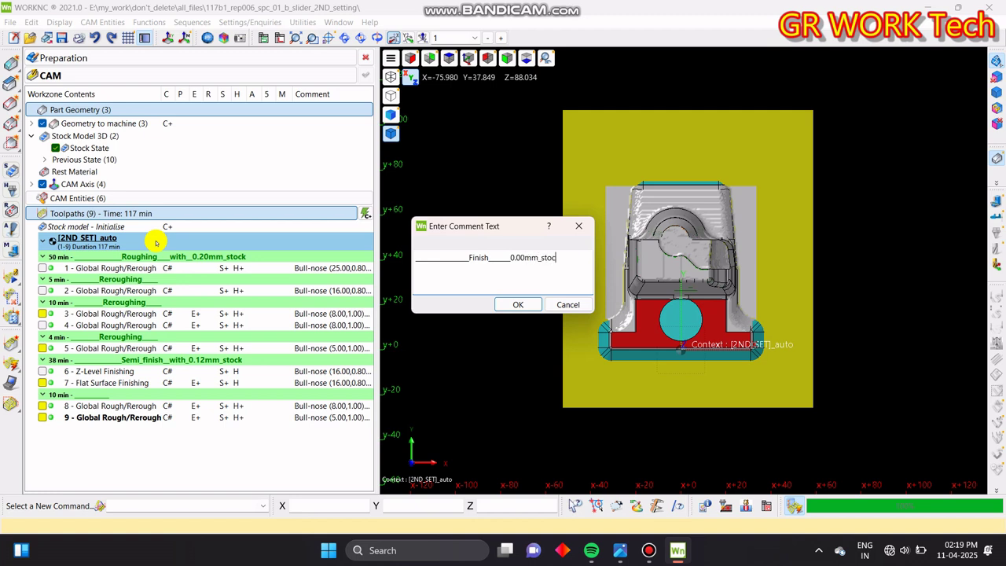
pyautogui.press('Return')
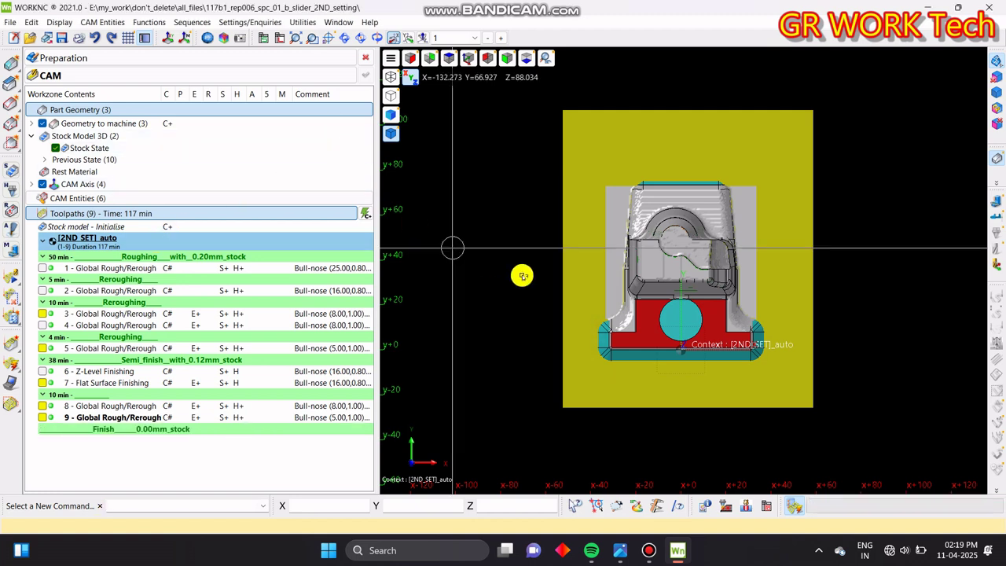
# - Examine the remaining stock on the slider and hide the stock state so only the part geometry is displayed
pyautogui.scroll(5, 640, 217)
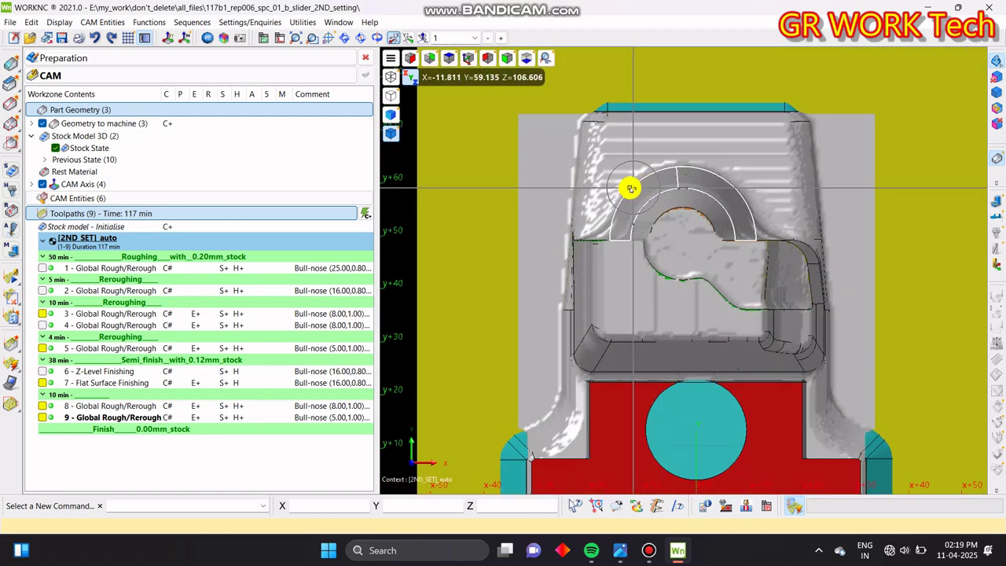
pyautogui.moveTo(622, 198); pyautogui.dragTo(723, 225, button='middle')
pyautogui.scroll(-5, 640, 232)
pyautogui.moveTo(641, 232); pyautogui.dragTo(586, 233, button='middle')
pyautogui.press('z')
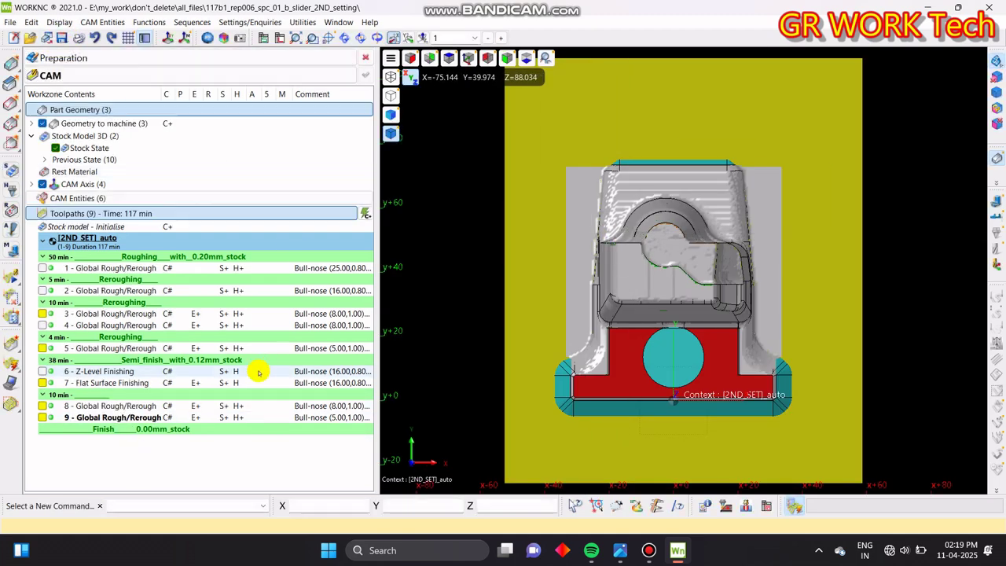
pyautogui.rightClick(124, 450)
pyautogui.click(537, 334)
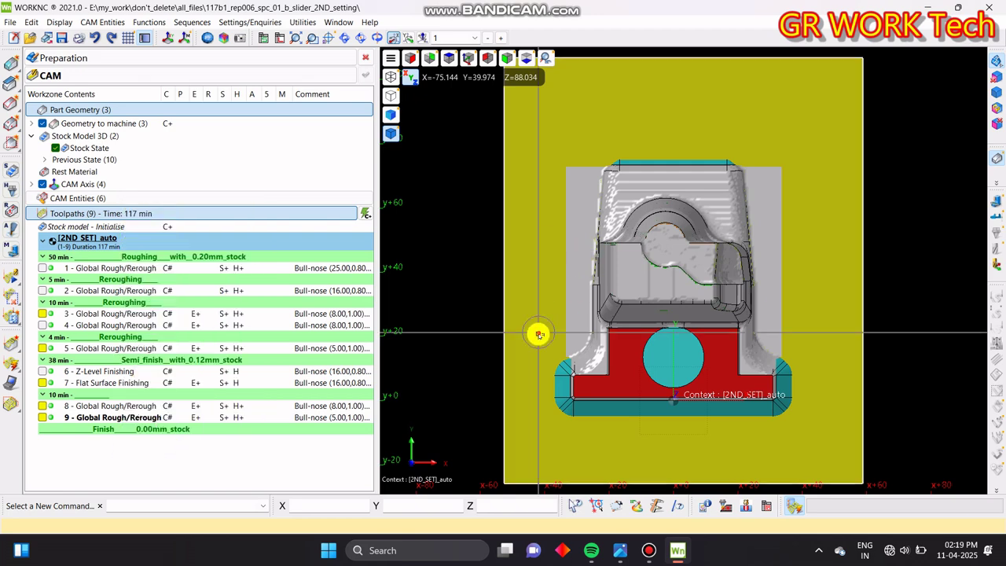
pyautogui.click(56, 148)
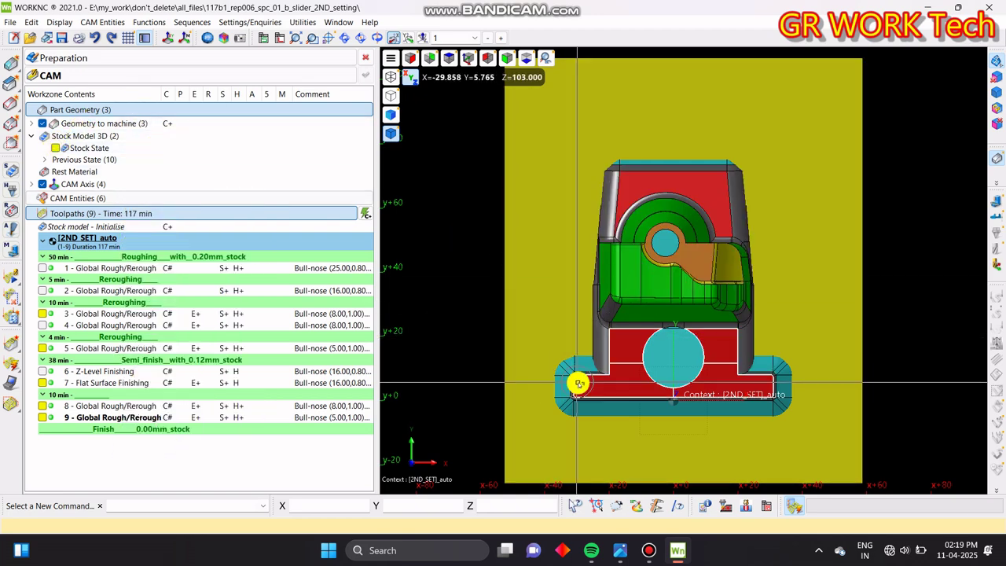
pyautogui.moveTo(576, 382); pyautogui.dragTo(611, 348, button='middle')
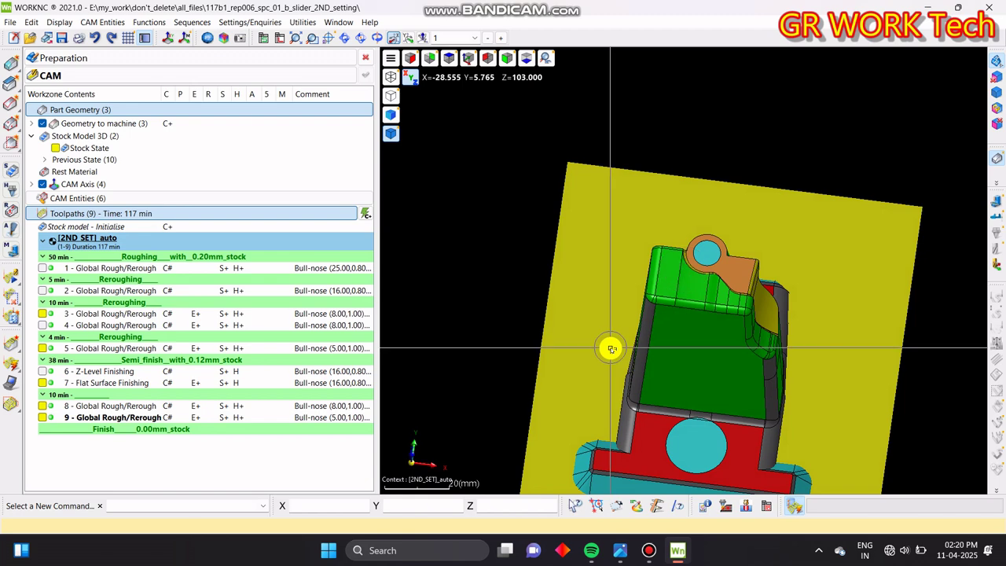
pyautogui.press('z')
pyautogui.scroll(-3, 608, 348)
# - Start new toolpath 10 below the finish comment with the 3-axis Z-Level Finishing strategy
pyautogui.rightClick(113, 480)
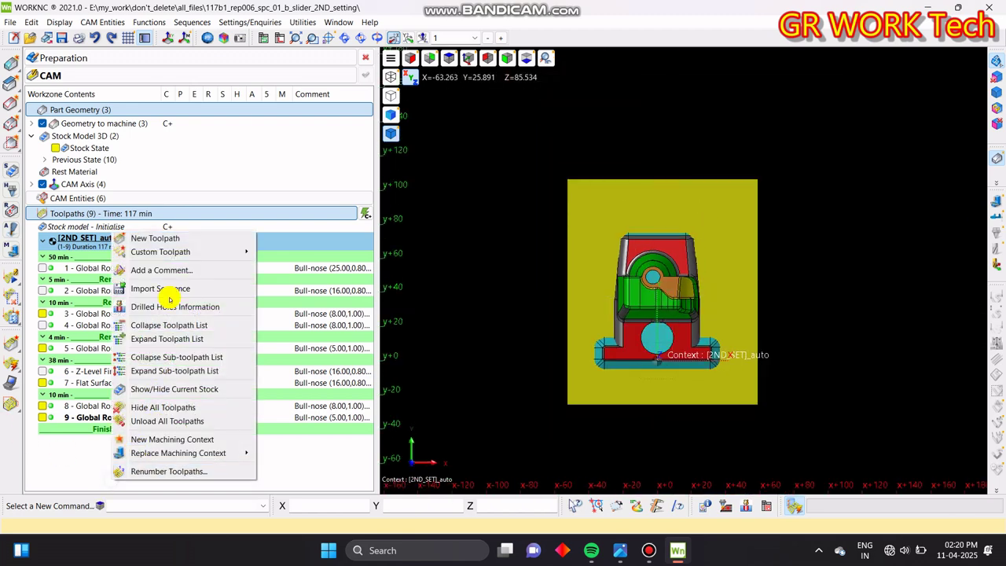
pyautogui.click(161, 243)
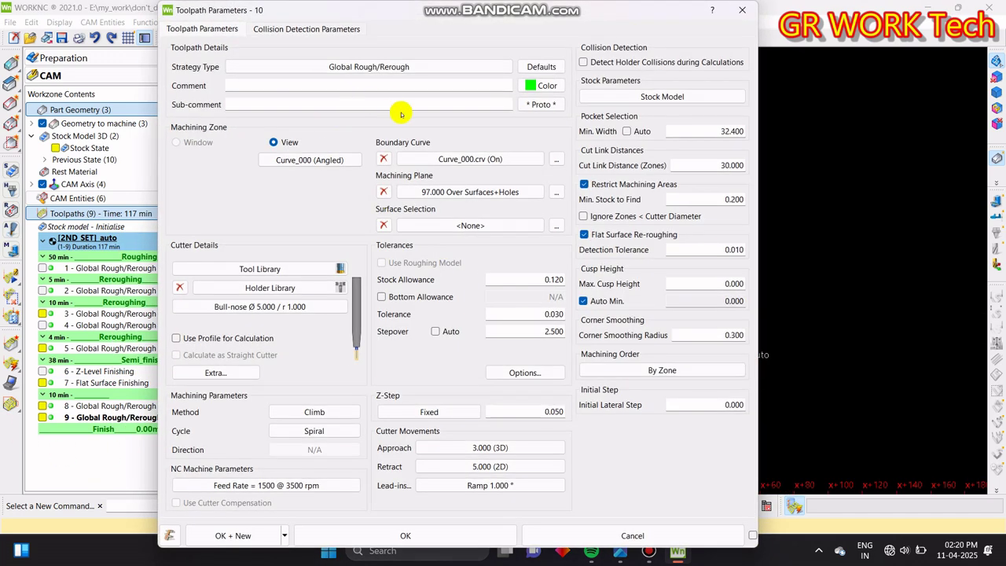
pyautogui.click(386, 68)
pyautogui.click(214, 77)
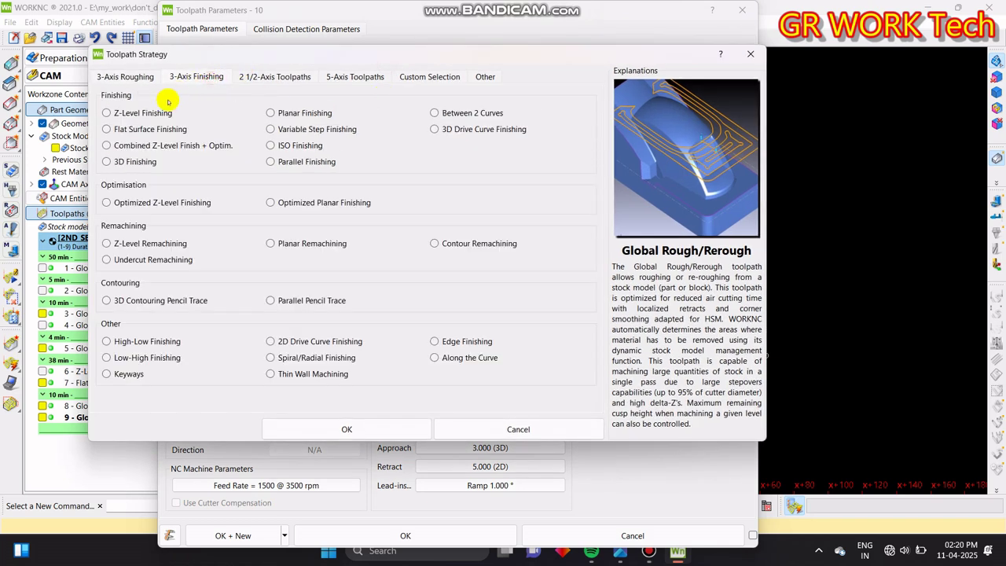
pyautogui.click(371, 427)
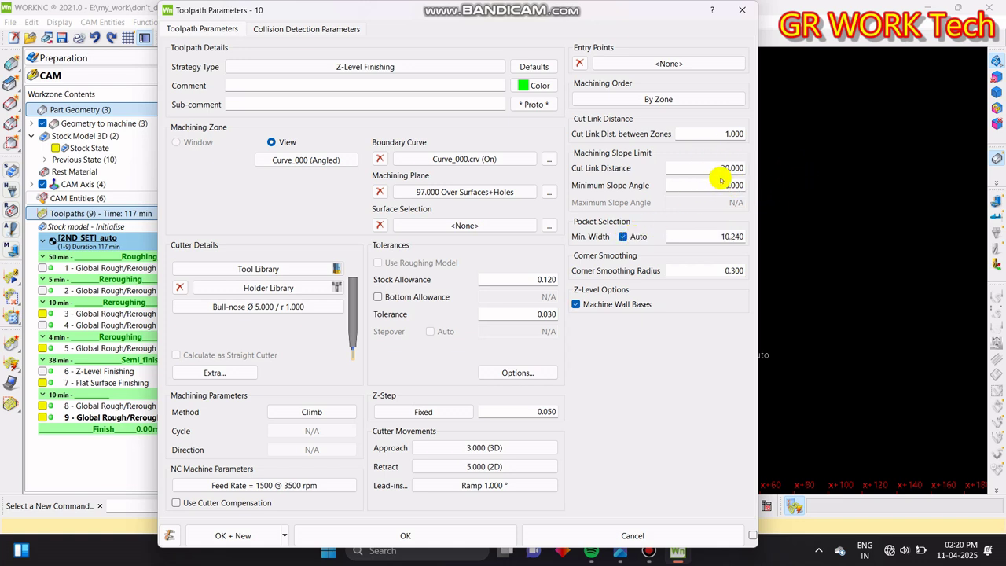
# - Give toolpath 10 a 20 minimum slope angle, Mixed method and 0 stock allowance, and accept its parameters
pyautogui.click(725, 187)
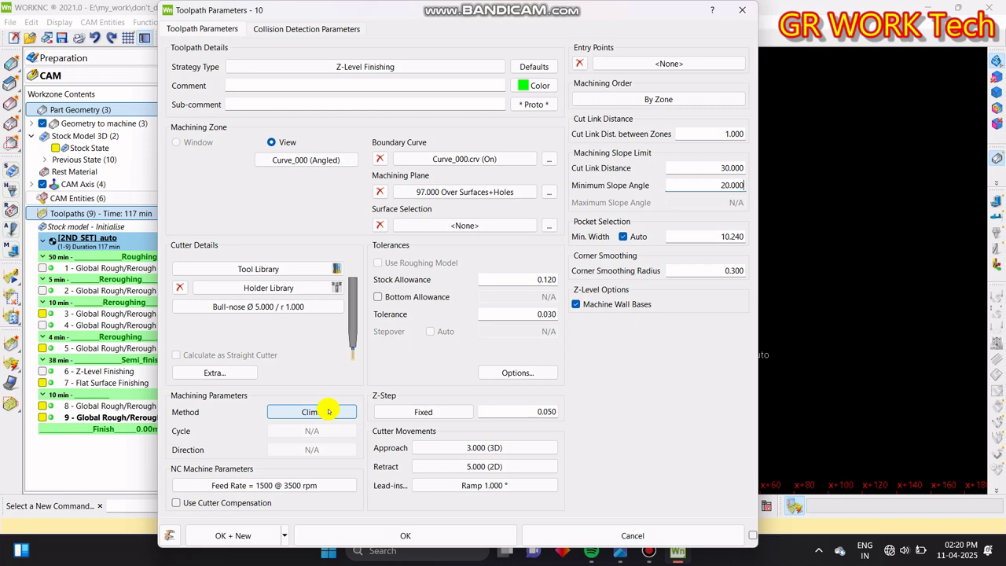
pyautogui.click(328, 411)
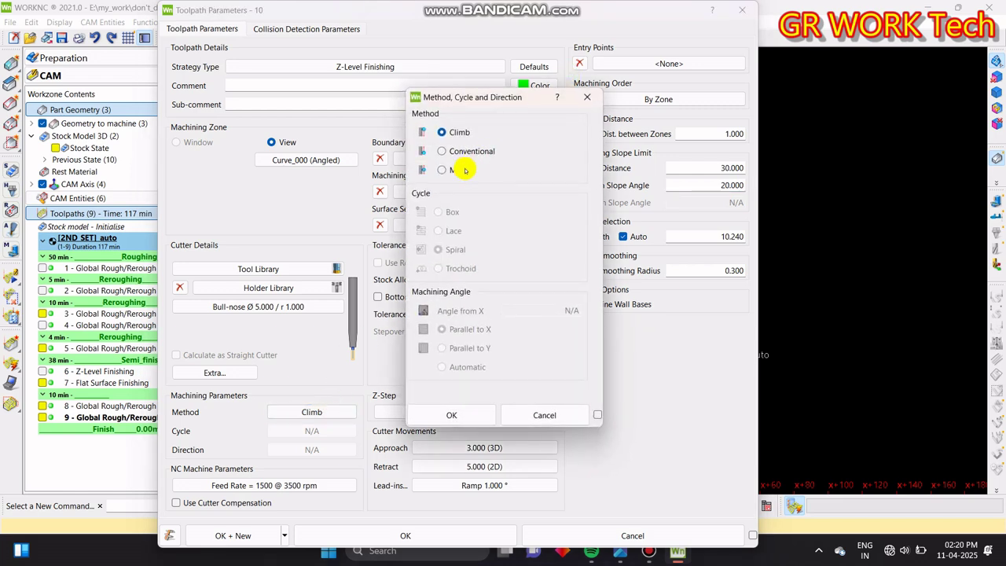
pyautogui.click(489, 416)
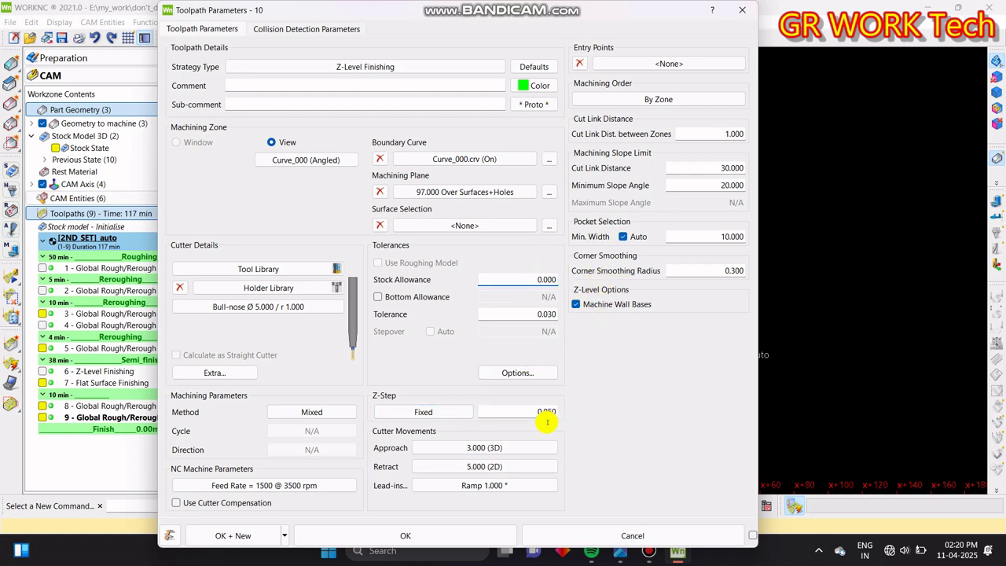
pyautogui.click(440, 535)
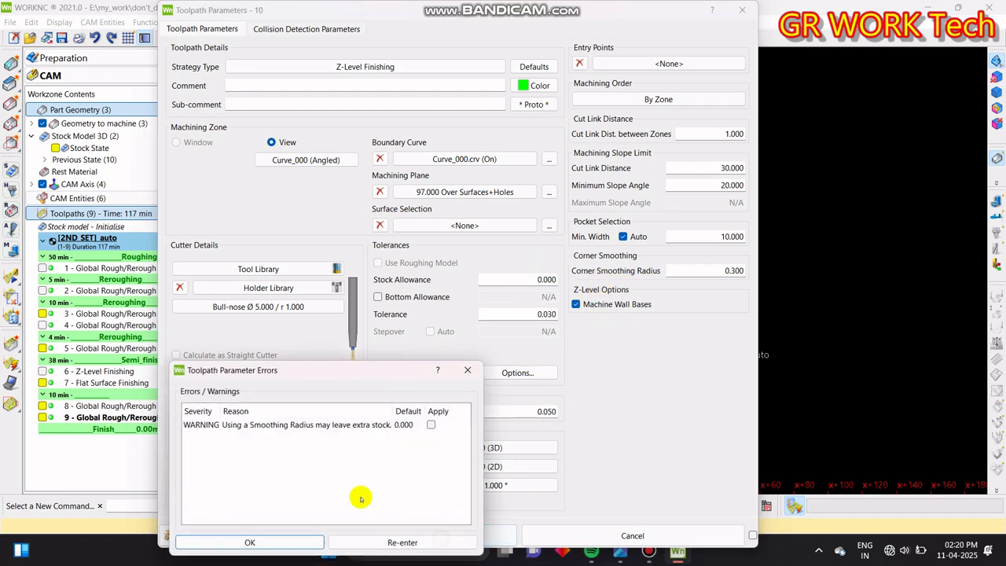
pyautogui.click(250, 542)
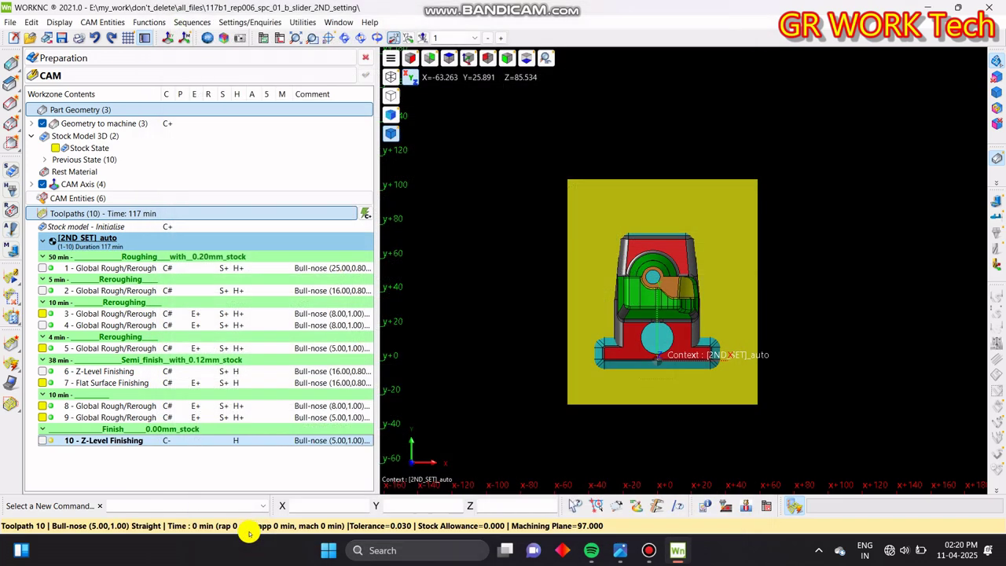
# - Set toolpath 10's minimum slope angle to 30 and execute its calculation
pyautogui.doubleClick(52, 442)
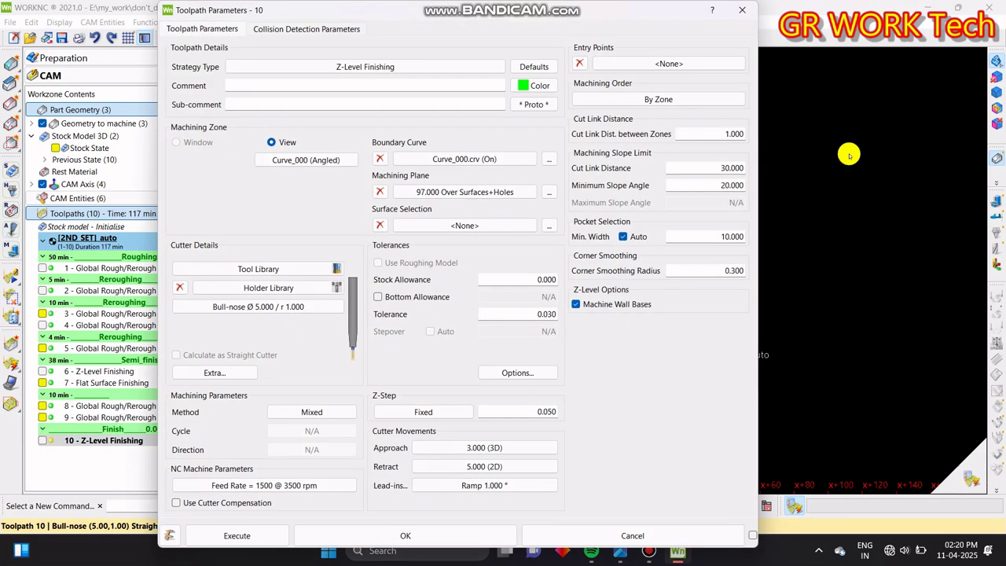
pyautogui.doubleClick(723, 186)
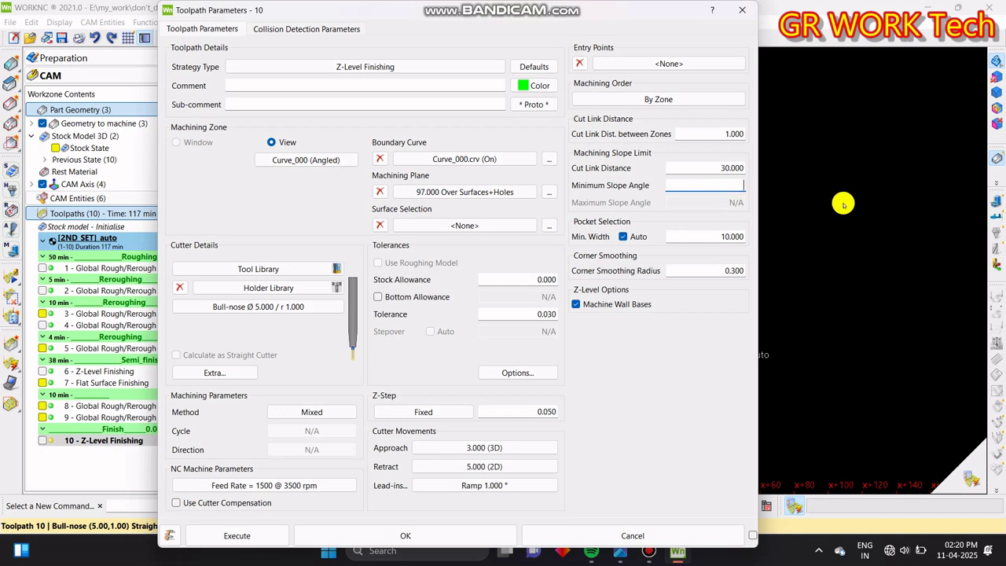
pyautogui.write('30.000')
pyautogui.click(426, 530)
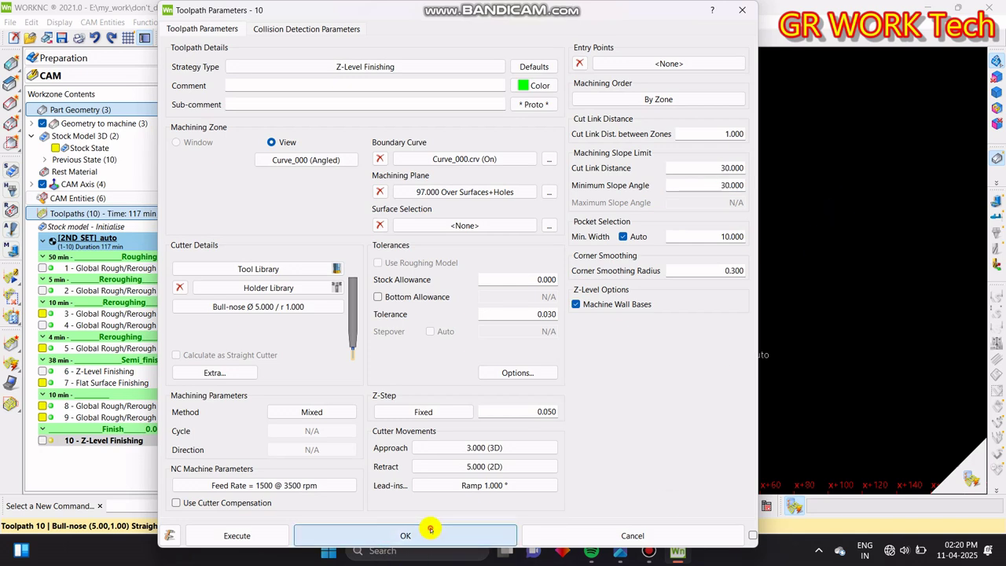
pyautogui.click(259, 539)
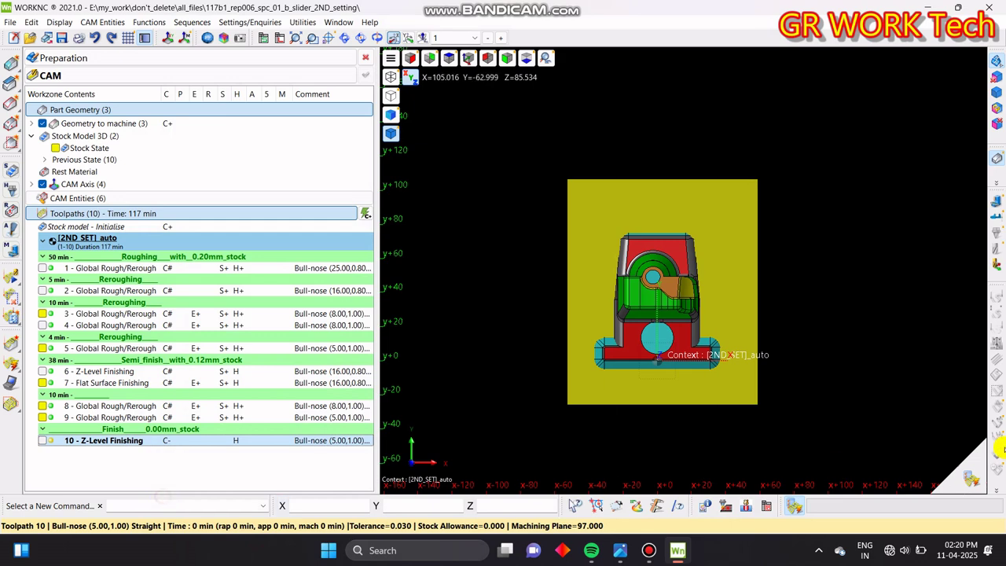
# - Stop the running calculation of toolpath 10 and dismiss its calculation report
pyautogui.click(419, 458)
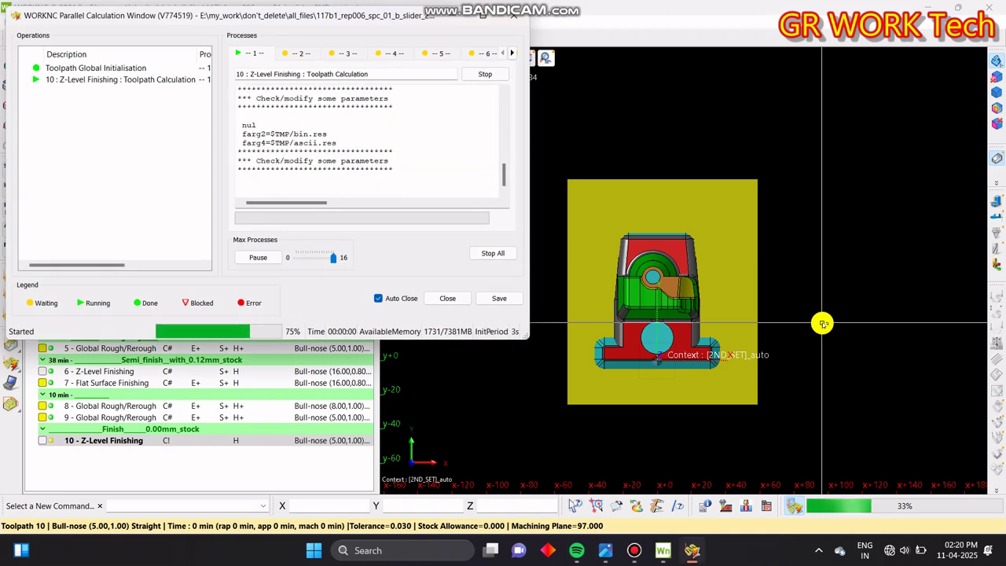
pyautogui.click(447, 299)
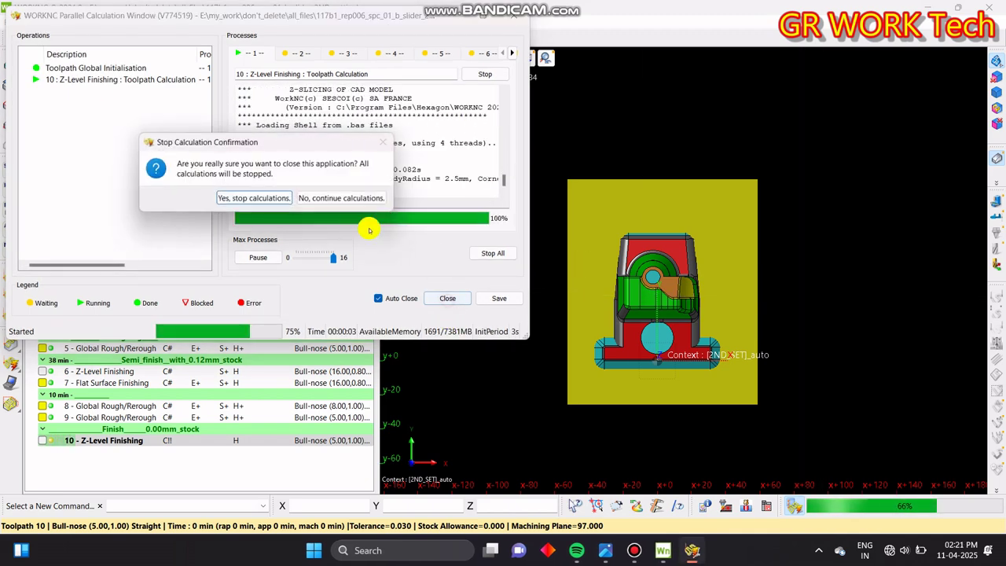
pyautogui.click(277, 199)
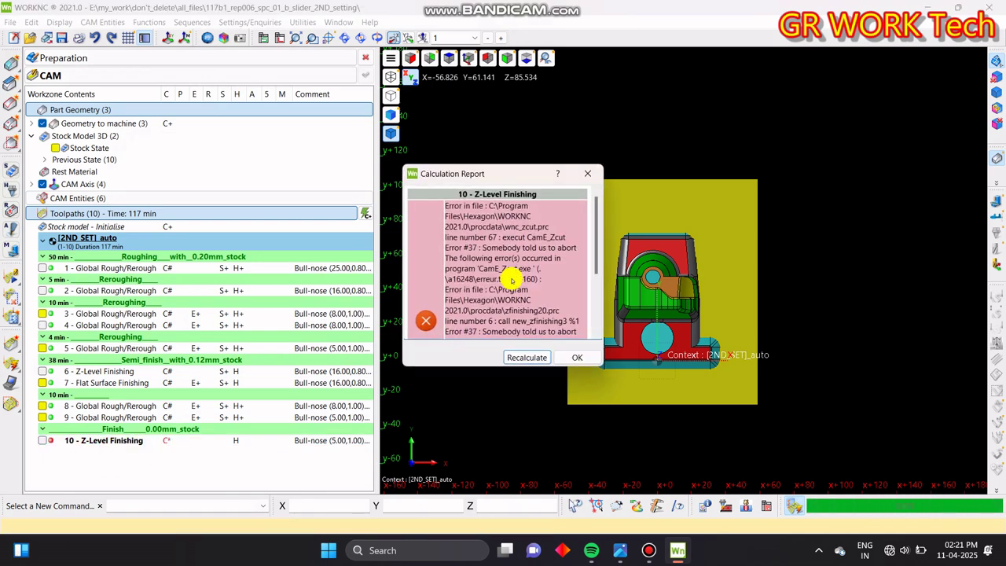
pyautogui.click(577, 357)
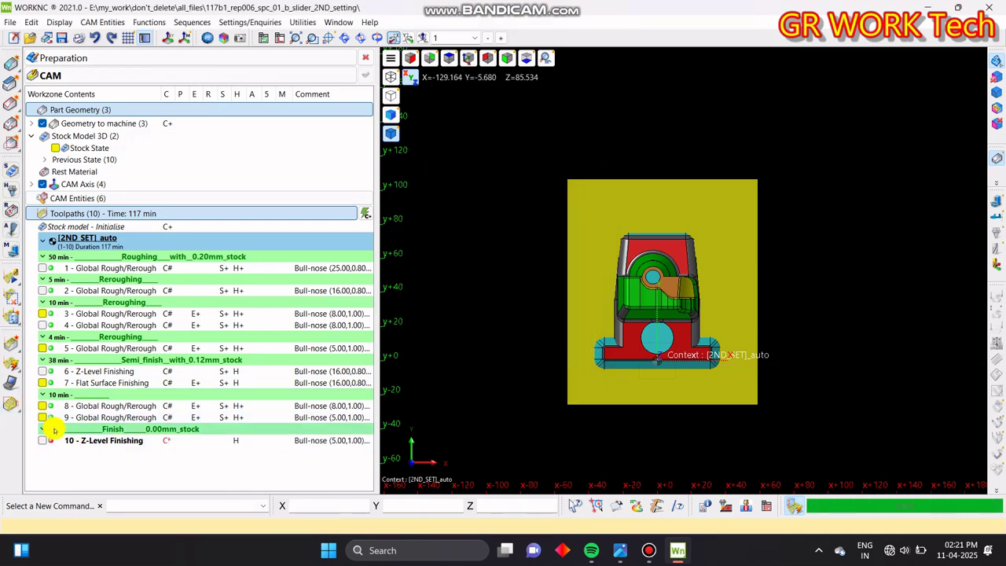
# - Change the cutter of Z-Level Finishing toolpath 10 to 16R0.8_115 from the Roughing_Small_Nose_Cutters_P20 library folder
pyautogui.doubleClick(49, 439)
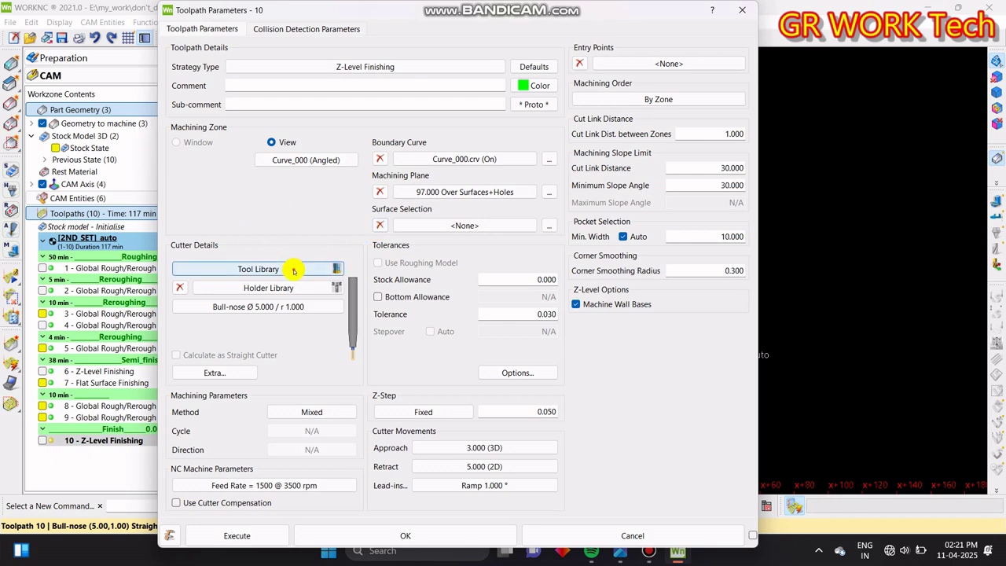
pyautogui.click(293, 272)
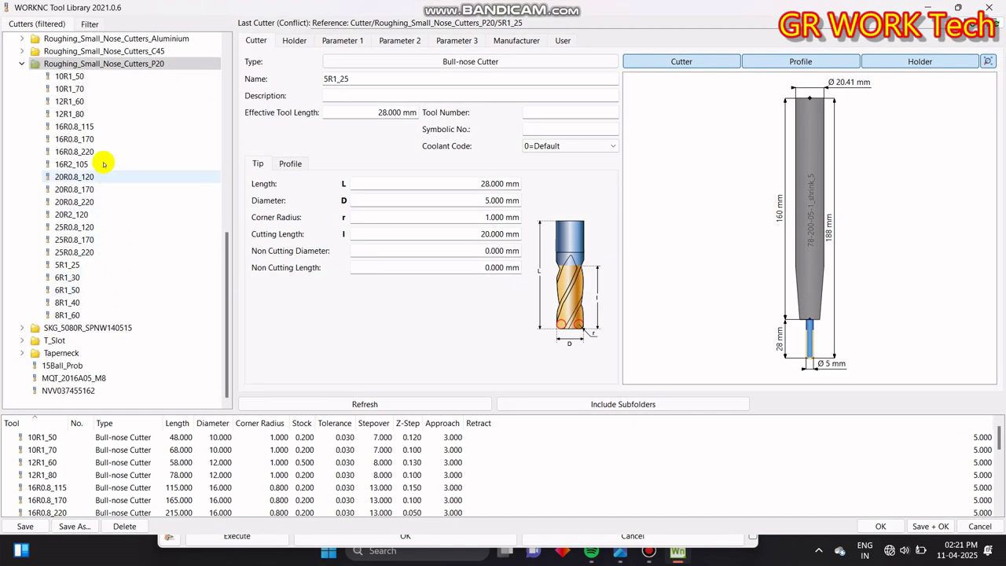
pyautogui.click(83, 127)
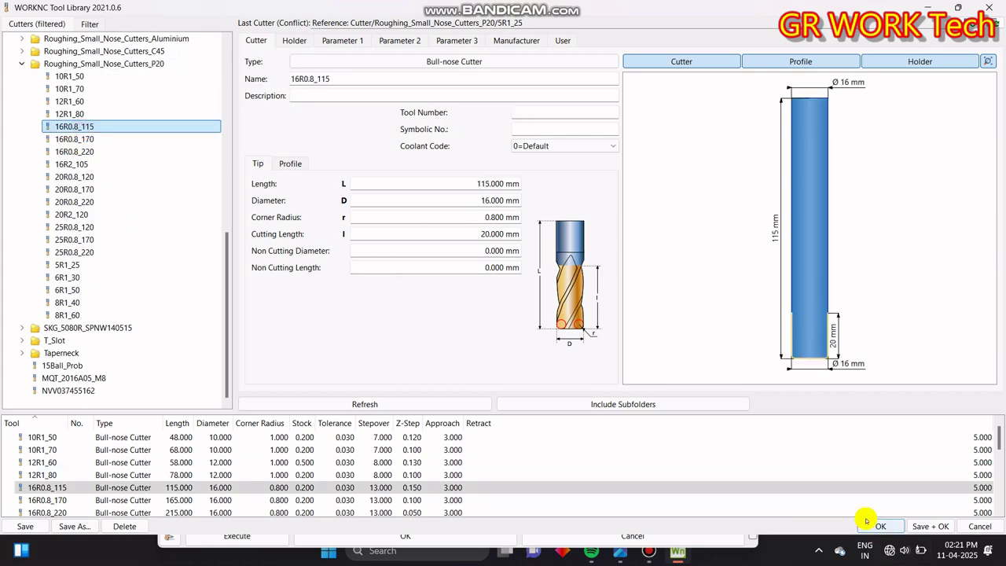
pyautogui.click(878, 527)
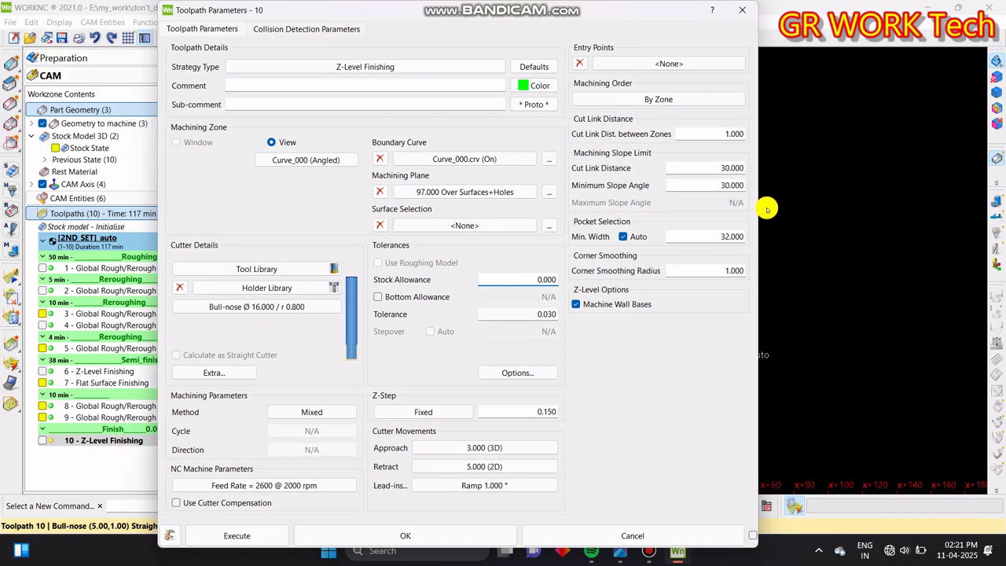
# - Set toolpath 10's lead-ins to Radial with a 1.000 lead-in radius and 3D spiral transitions enabled
pyautogui.click(500, 487)
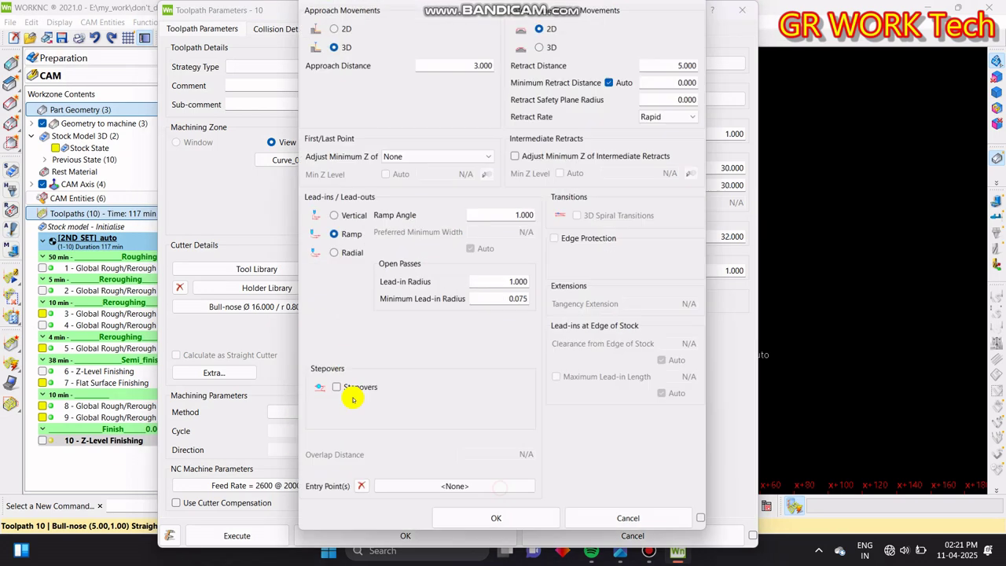
pyautogui.click(332, 252)
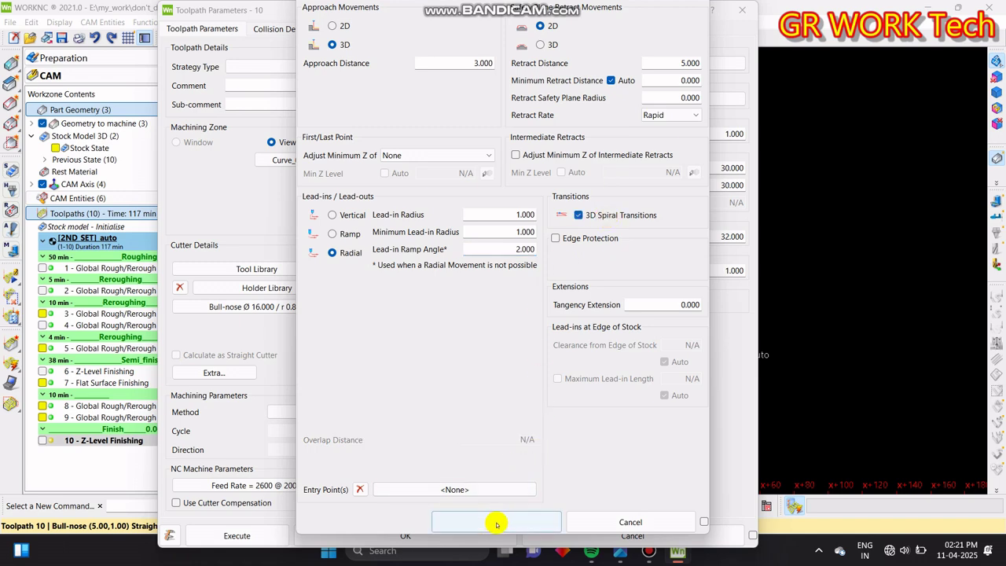
pyautogui.click(495, 521)
pyautogui.click(489, 486)
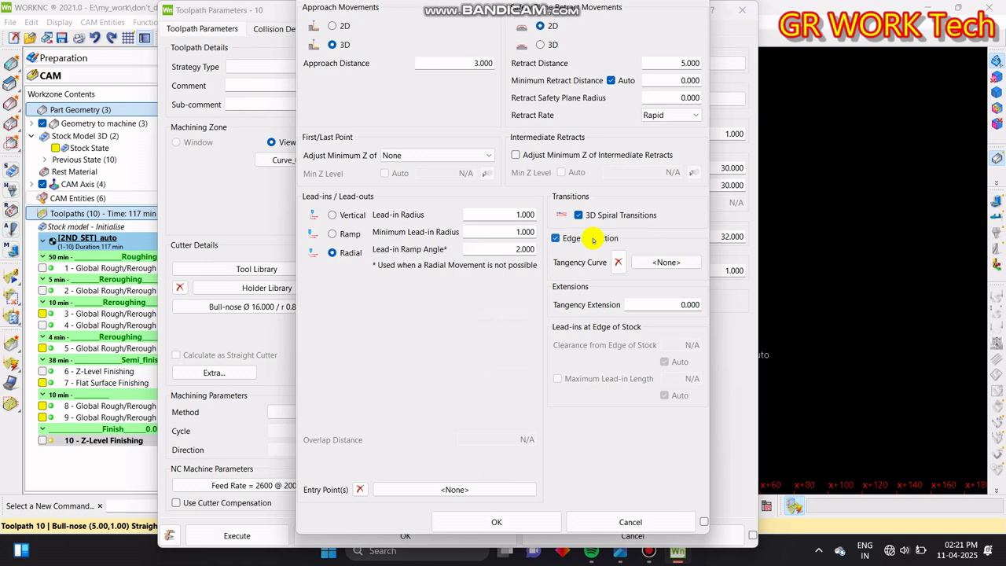
pyautogui.click(664, 265)
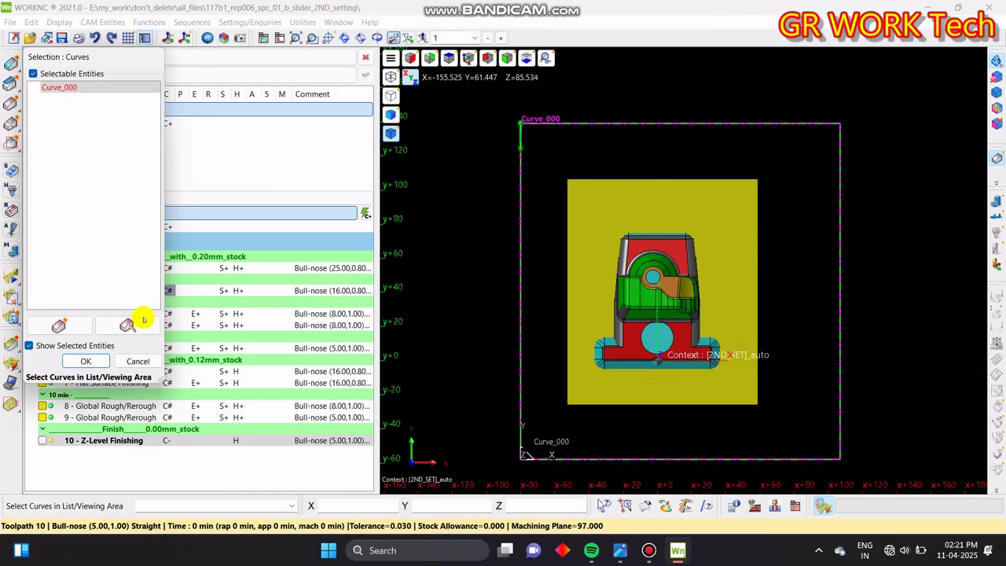
pyautogui.click(134, 359)
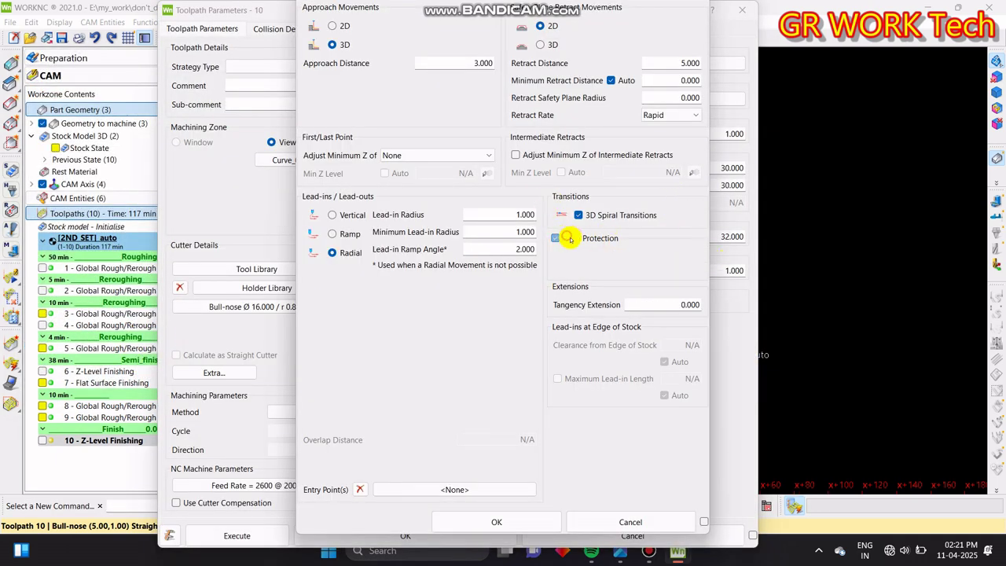
pyautogui.click(488, 525)
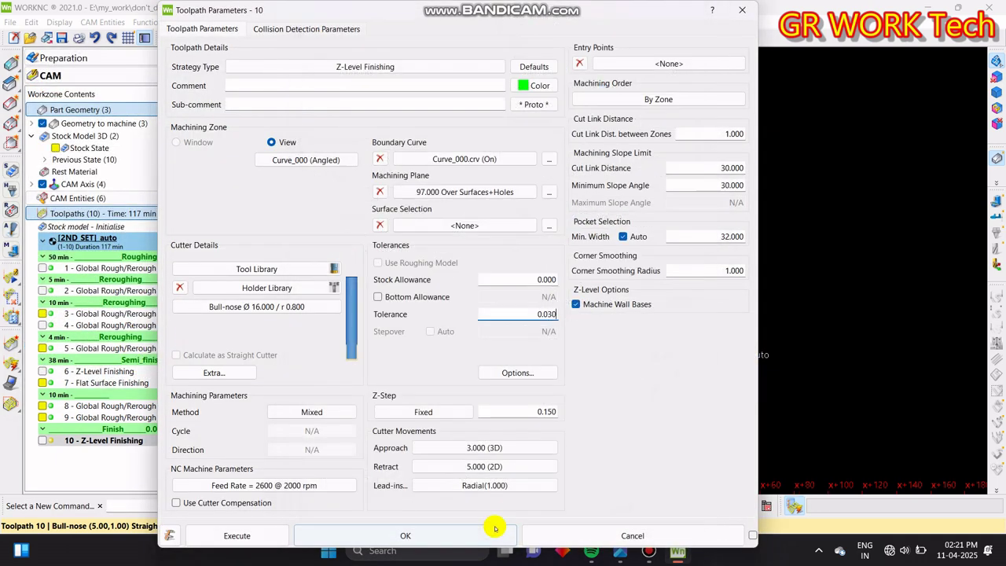
# - Accept toolpath 10's parameters and execute its Z-Level Finishing calculation
pyautogui.click(452, 539)
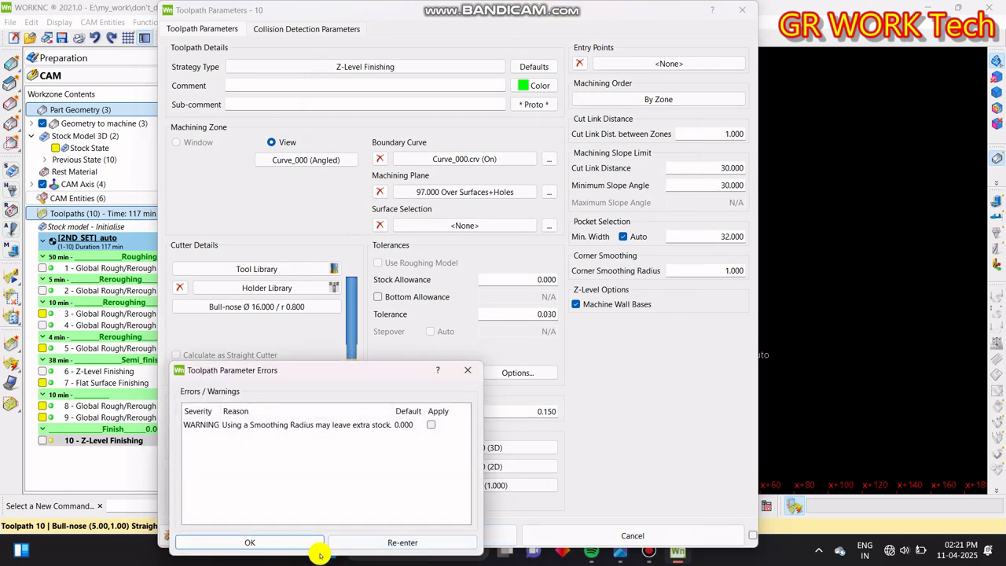
pyautogui.click(260, 542)
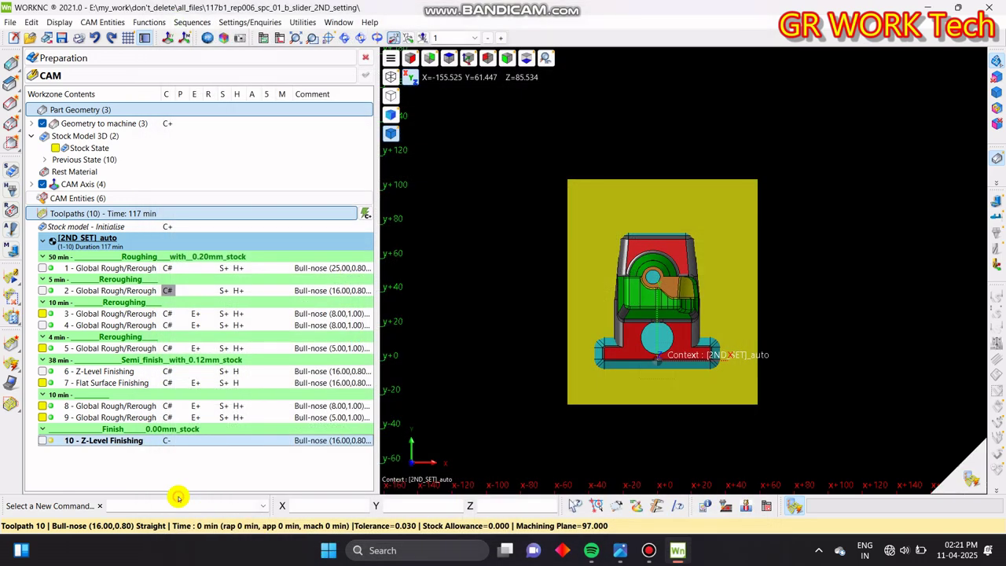
pyautogui.click(969, 471)
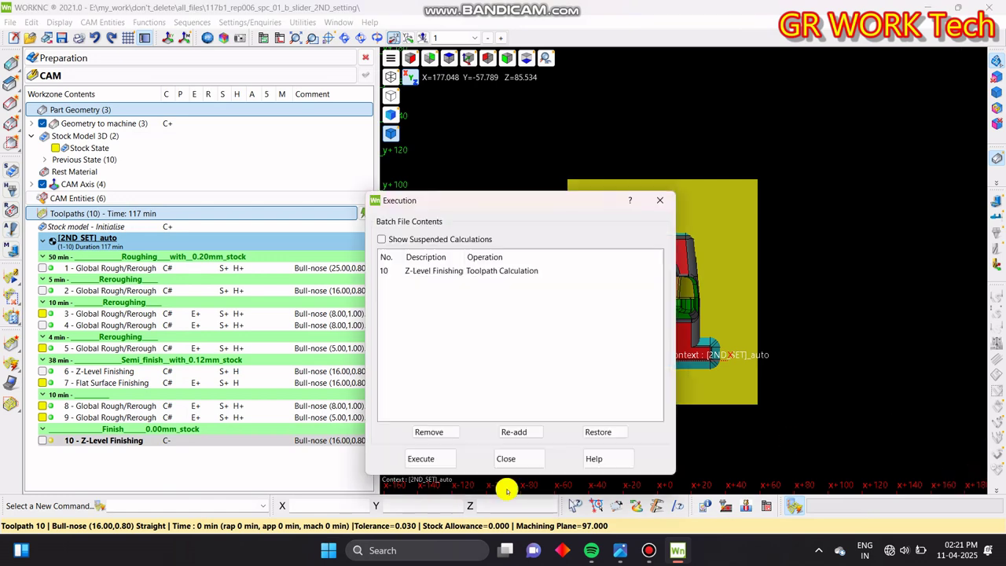
pyautogui.click(451, 456)
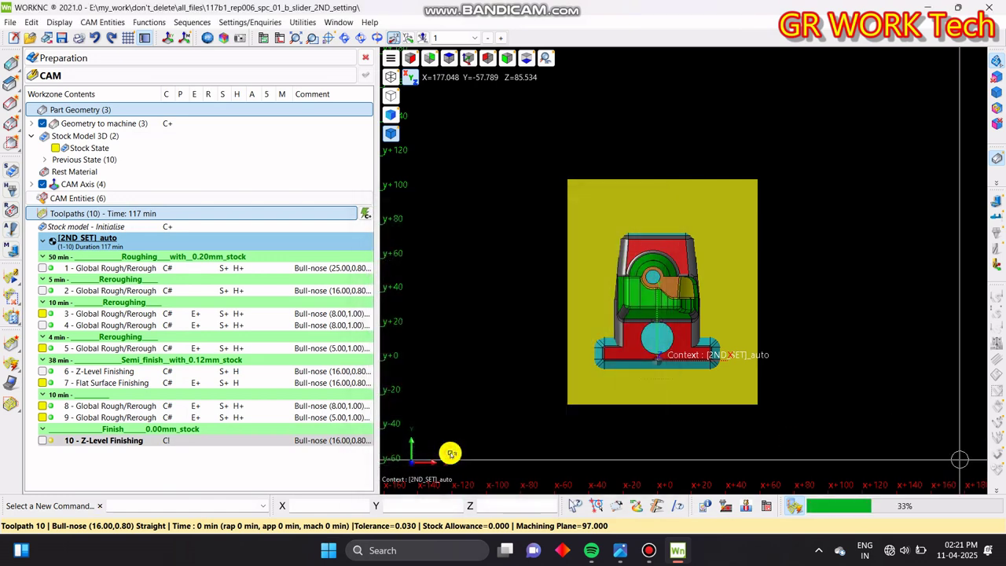
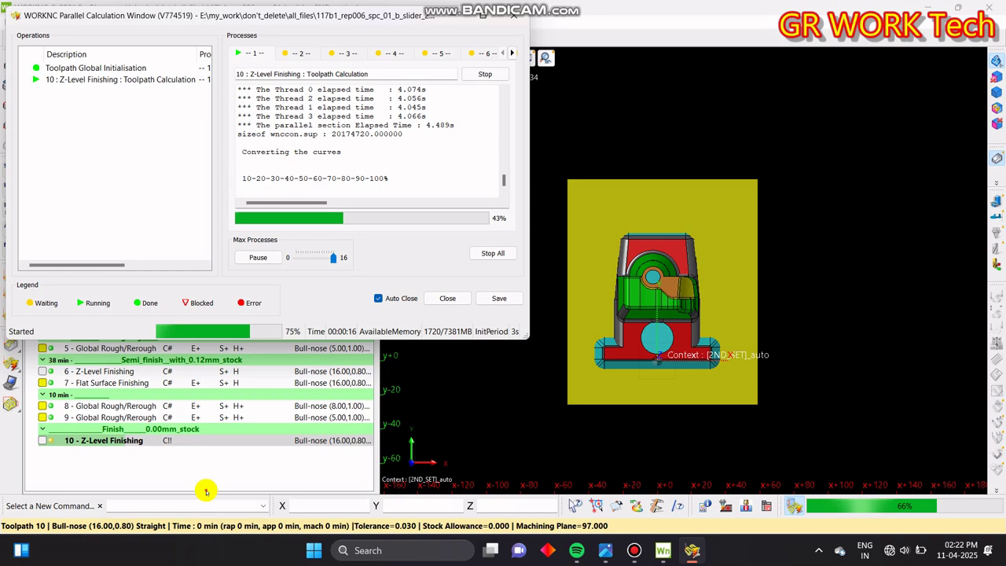
# - Examine the slider's green upper block, the cyan round face and the orange and yellow surfaces around it, from oblique and top views
pyautogui.scroll(5, 699, 348)
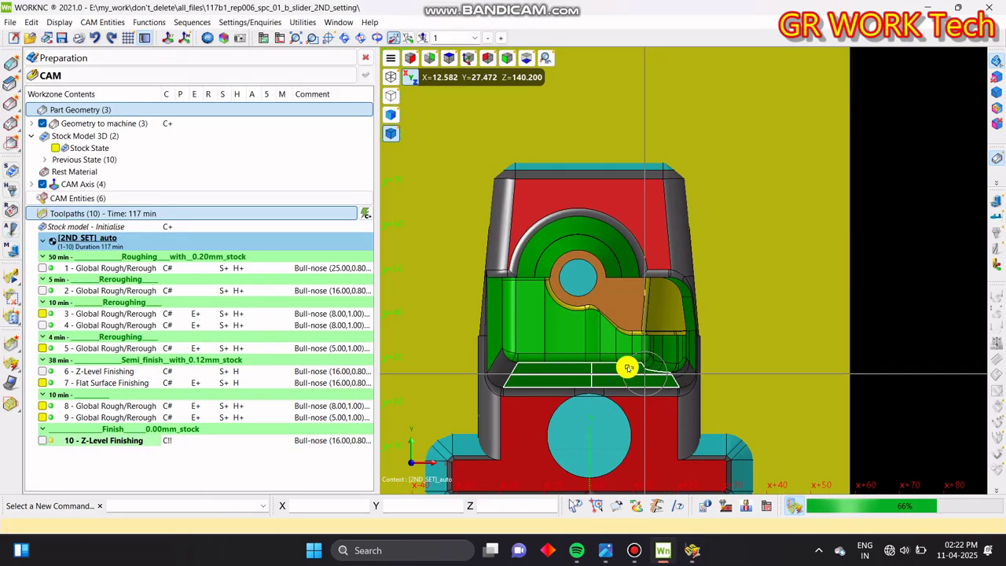
pyautogui.scroll(2, 640, 373)
pyautogui.moveTo(691, 385); pyautogui.dragTo(663, 337, button='middle')
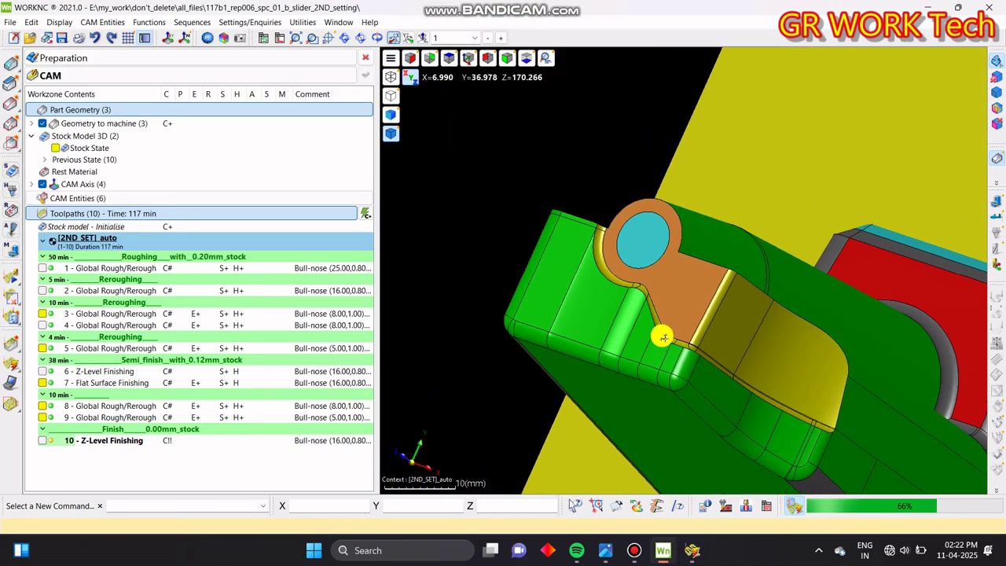
pyautogui.scroll(5, 579, 240)
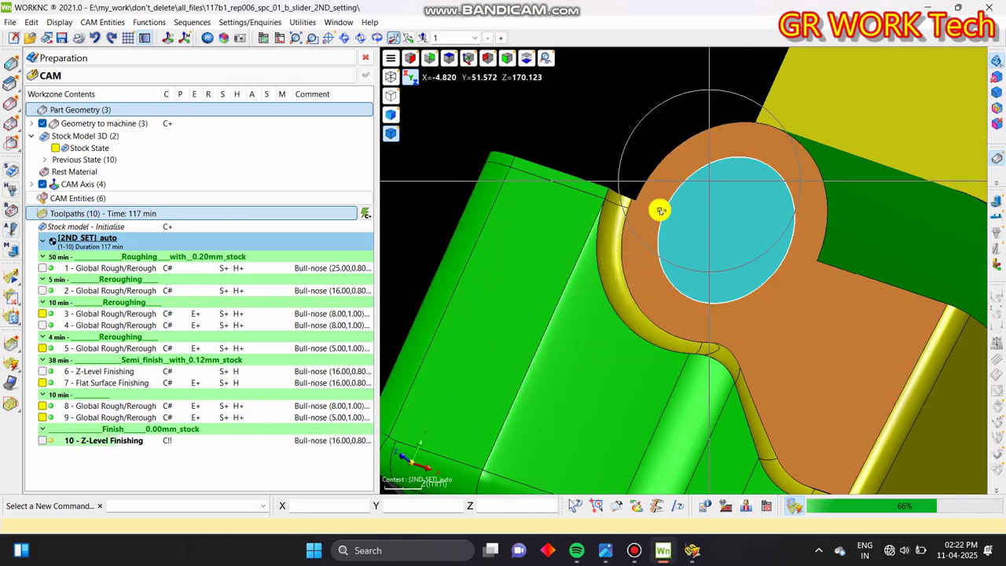
pyautogui.scroll(-3, 590, 229)
pyautogui.moveTo(590, 229); pyautogui.dragTo(610, 321, button='middle')
pyautogui.scroll(3, 686, 357)
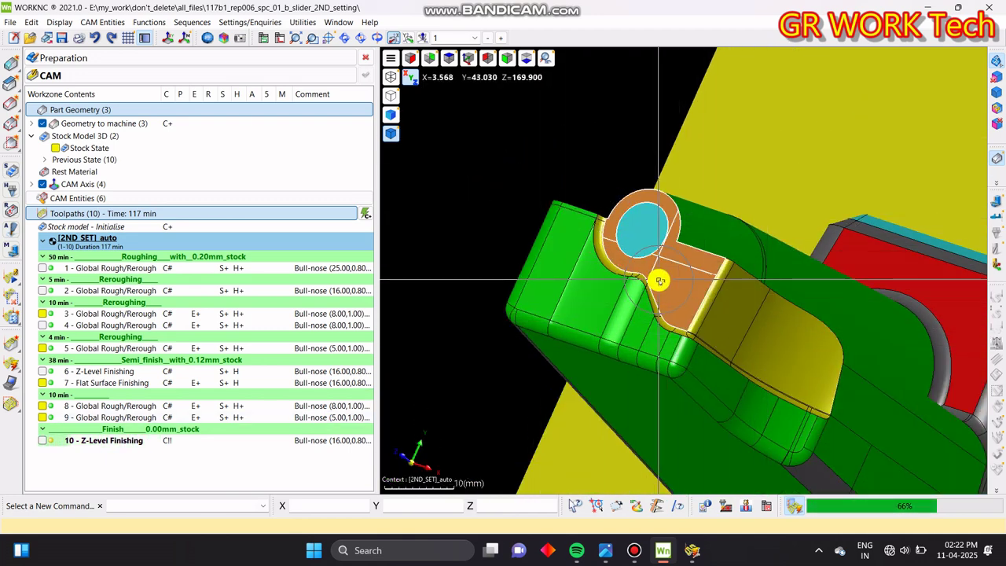
pyautogui.moveTo(668, 291); pyautogui.dragTo(704, 328, button='middle')
pyautogui.scroll(4, 597, 193)
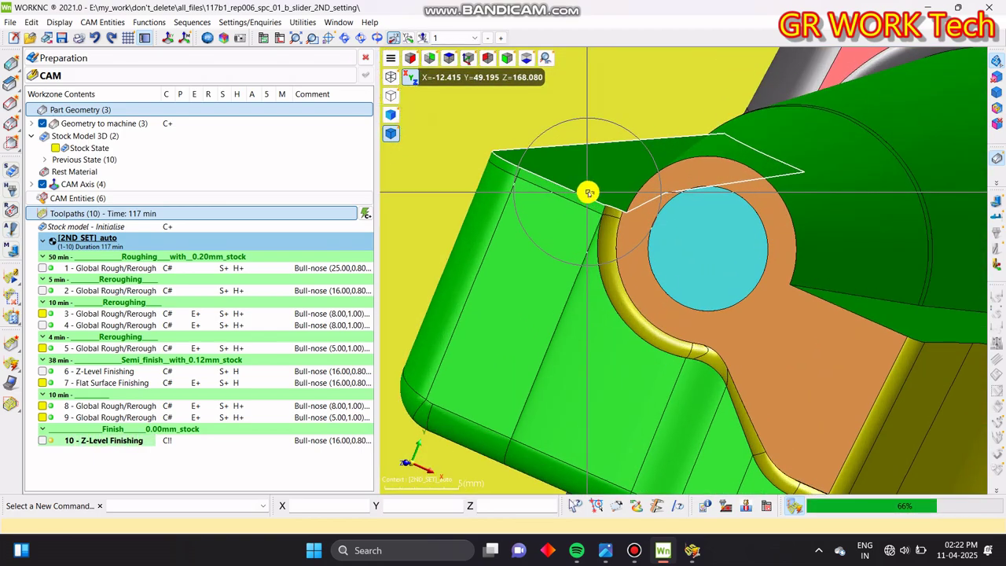
pyautogui.scroll(-5, 588, 192)
pyautogui.moveTo(563, 275); pyautogui.dragTo(596, 220, button='middle')
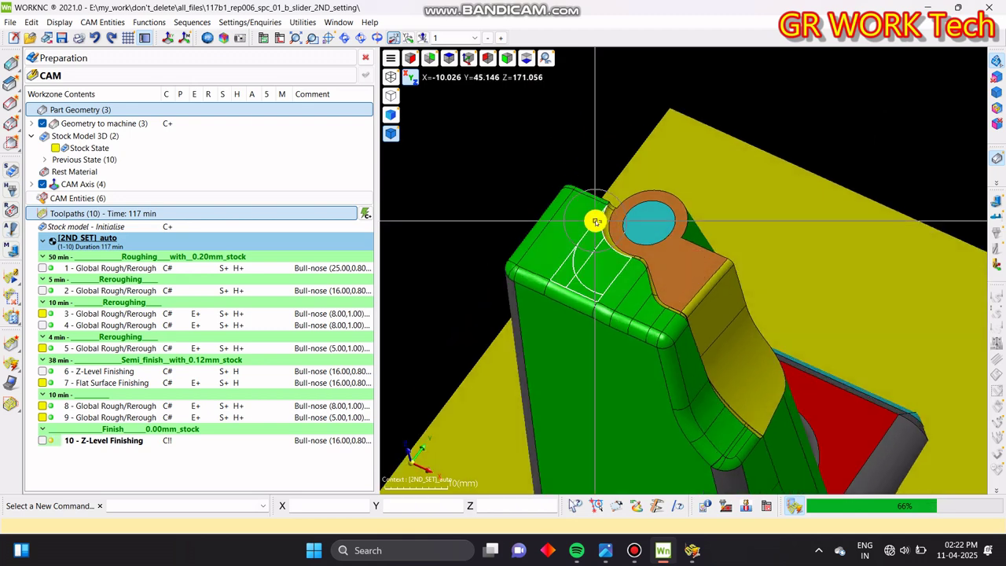
pyautogui.press('t')
pyautogui.scroll(-3, 644, 251)
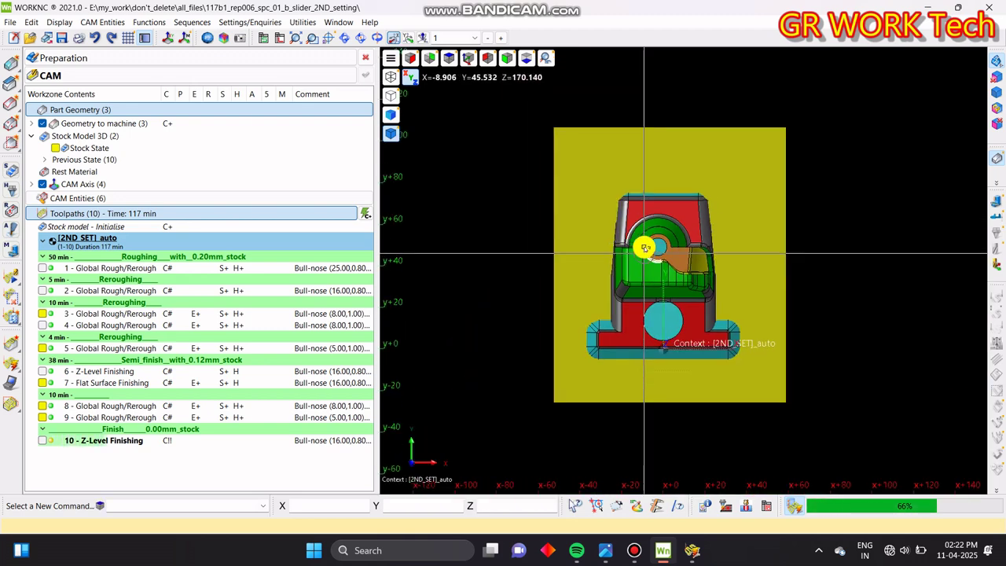
pyautogui.scroll(6, 574, 259)
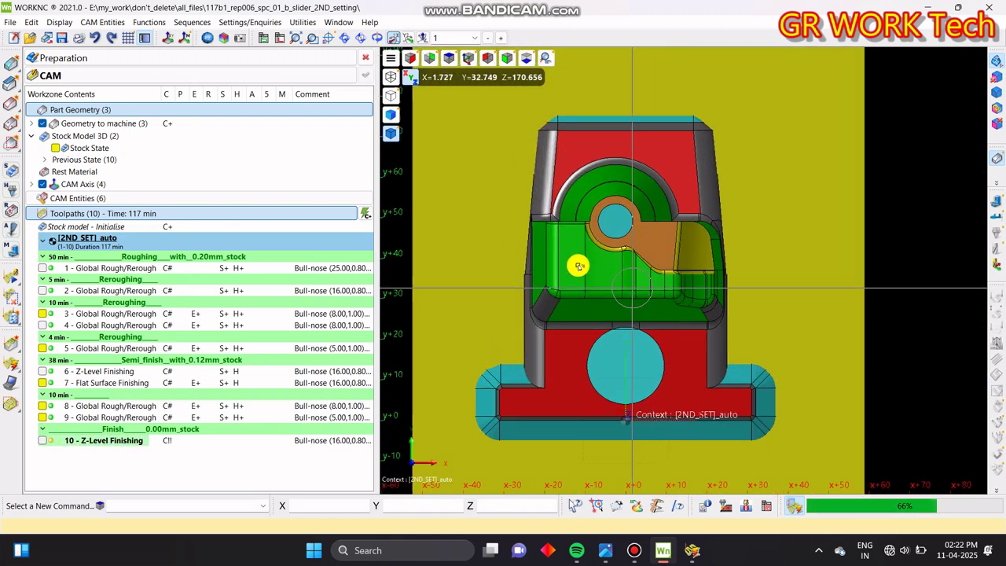
pyautogui.scroll(-4, 568, 261)
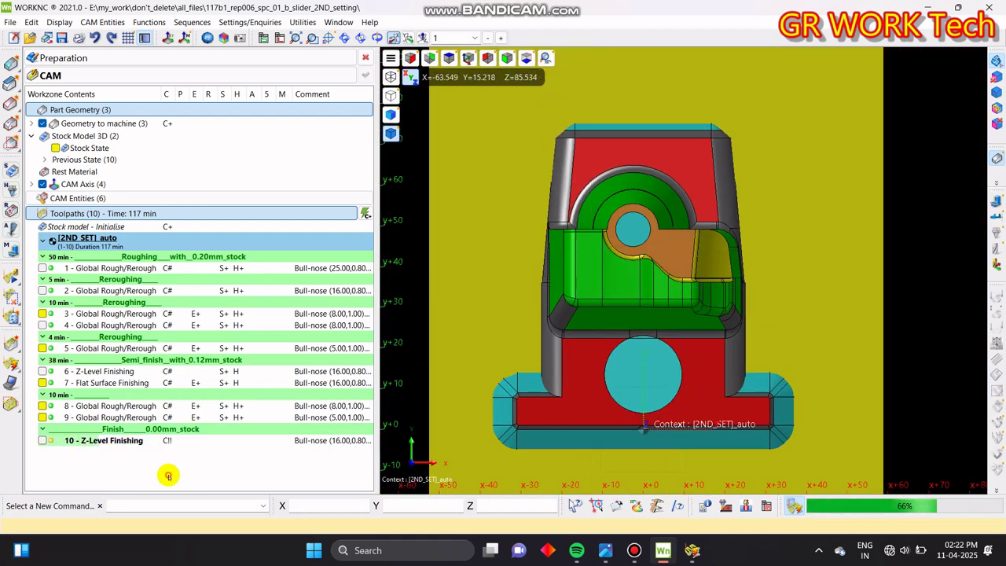
# - Collapse the Part Geometry section of the workzone contents and save the workzone
pyautogui.click(202, 111)
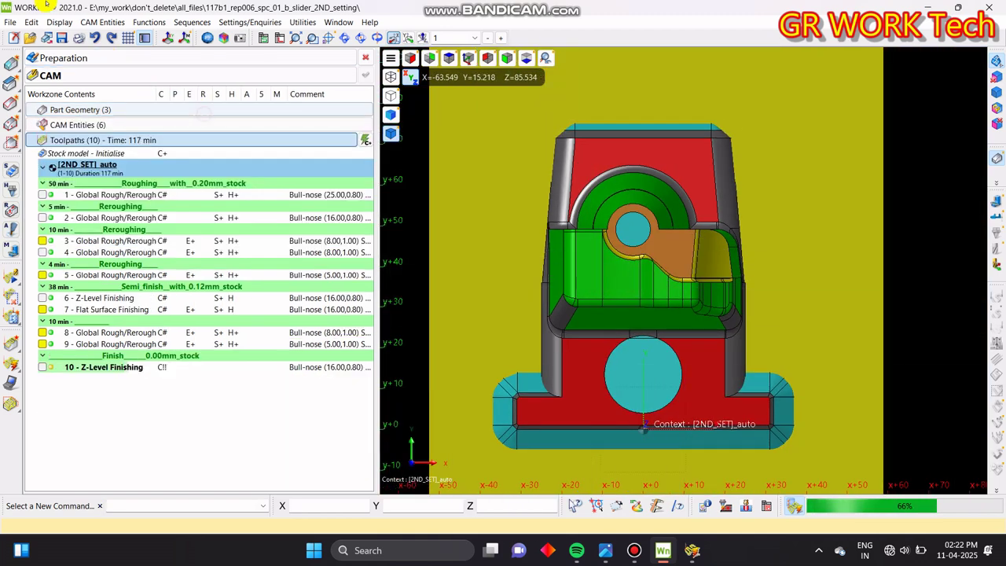
pyautogui.click(66, 42)
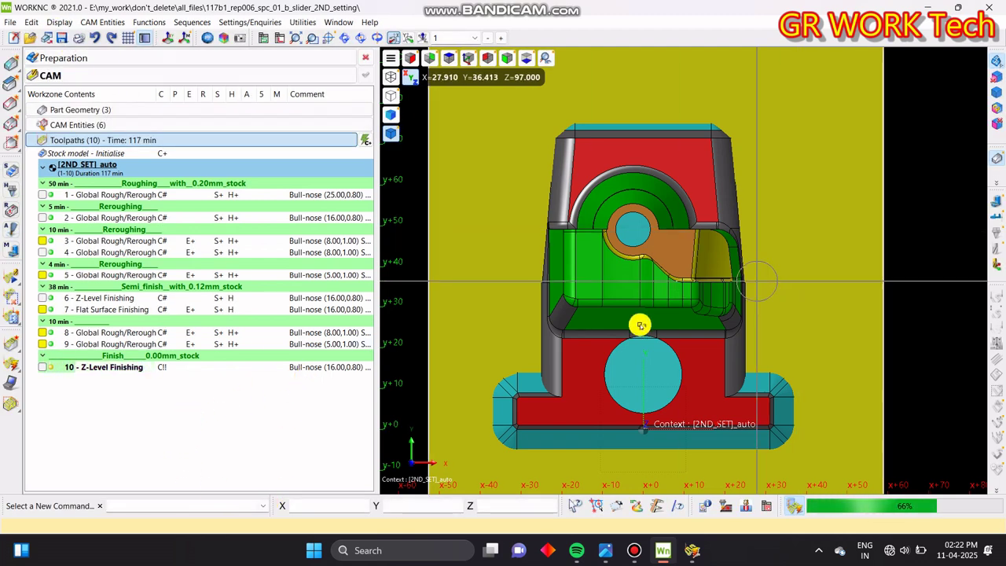
# - Examine the slider's upper block and flanged red base from several angles, and check the progress of toolpath 10's calculation
pyautogui.scroll(4, 652, 326)
pyautogui.moveTo(720, 321); pyautogui.dragTo(679, 283, button='middle')
pyautogui.scroll(-4, 678, 283)
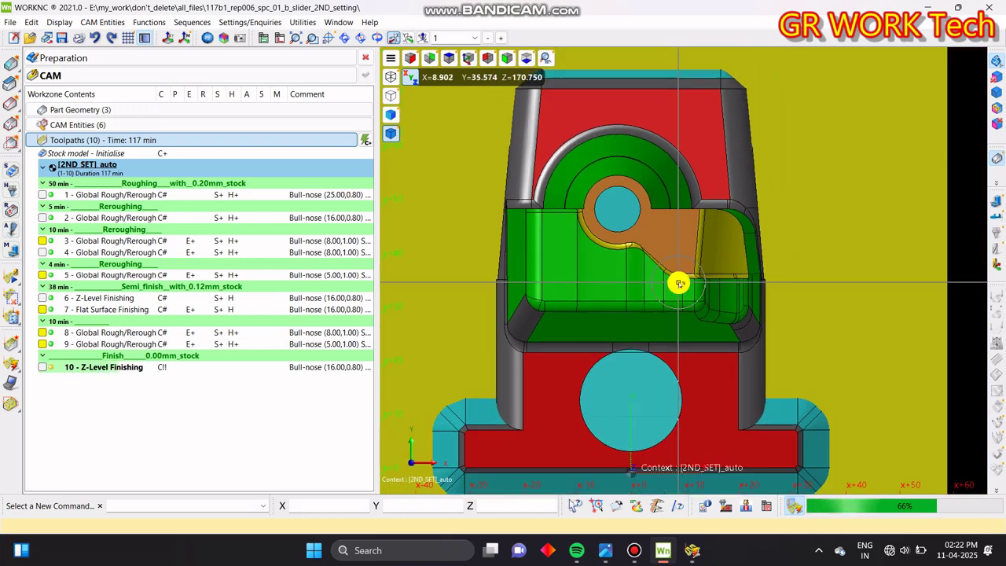
pyautogui.moveTo(730, 346)
pyautogui.mouseDown(button='middle')
pyautogui.moveTo(662, 322)
pyautogui.moveTo(724, 332)
pyautogui.mouseUp(button='middle')
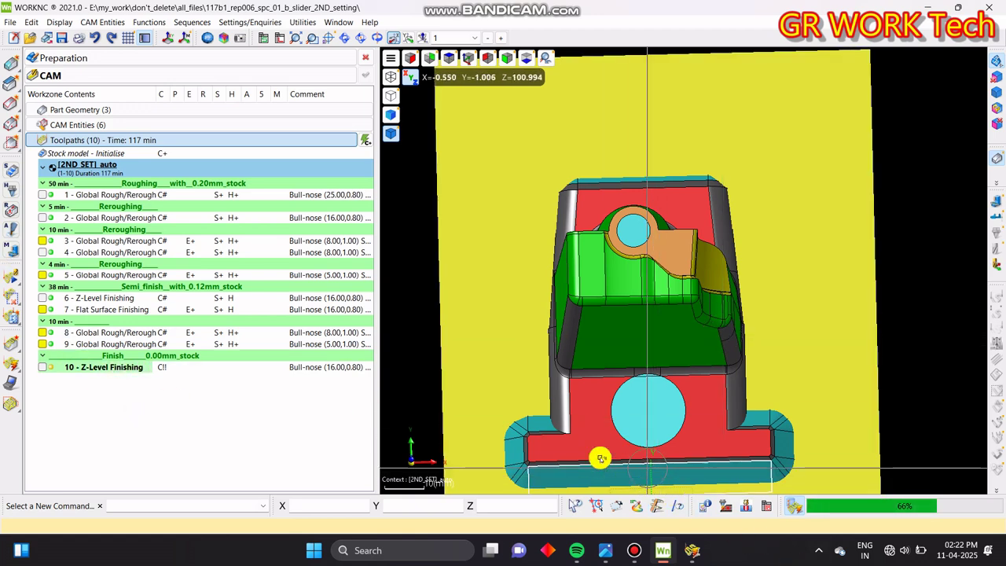
pyautogui.moveTo(652, 329); pyautogui.dragTo(698, 346, button='middle')
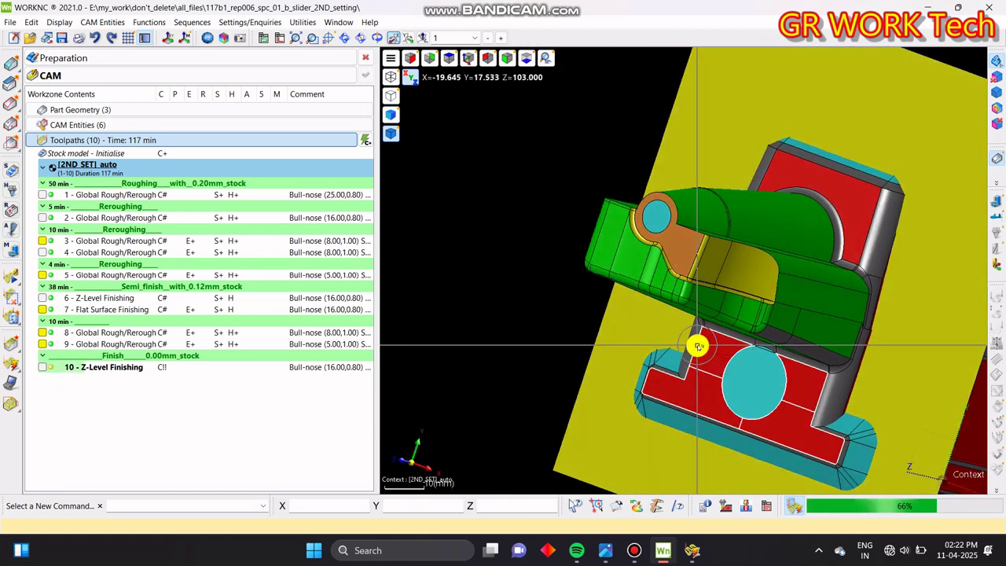
pyautogui.click(693, 553)
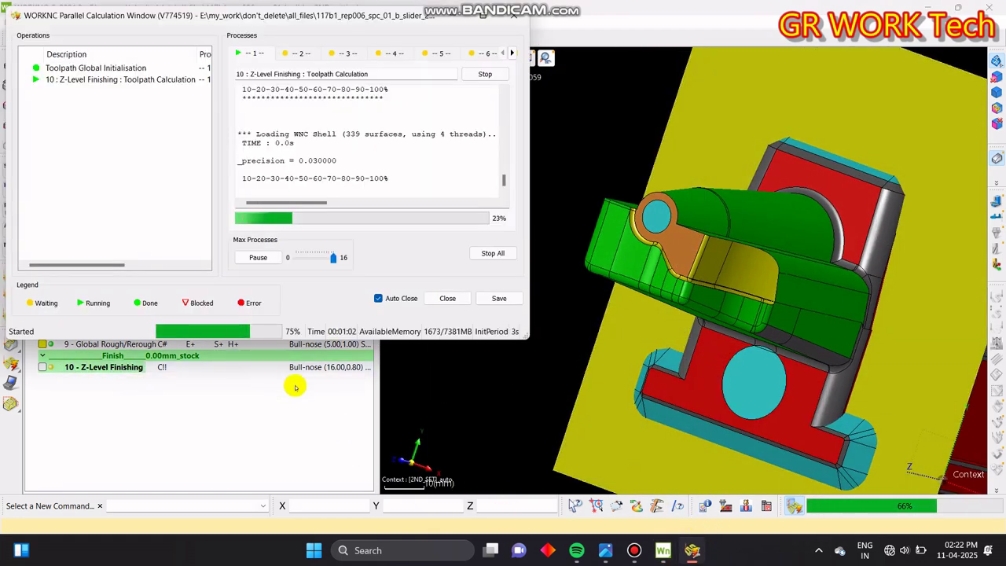
pyautogui.click(241, 401)
# - Examine the slider's rear side around the face engraved S=46 and its holes, return to the top view, and recheck the calculation progress
pyautogui.scroll(-5, 595, 294)
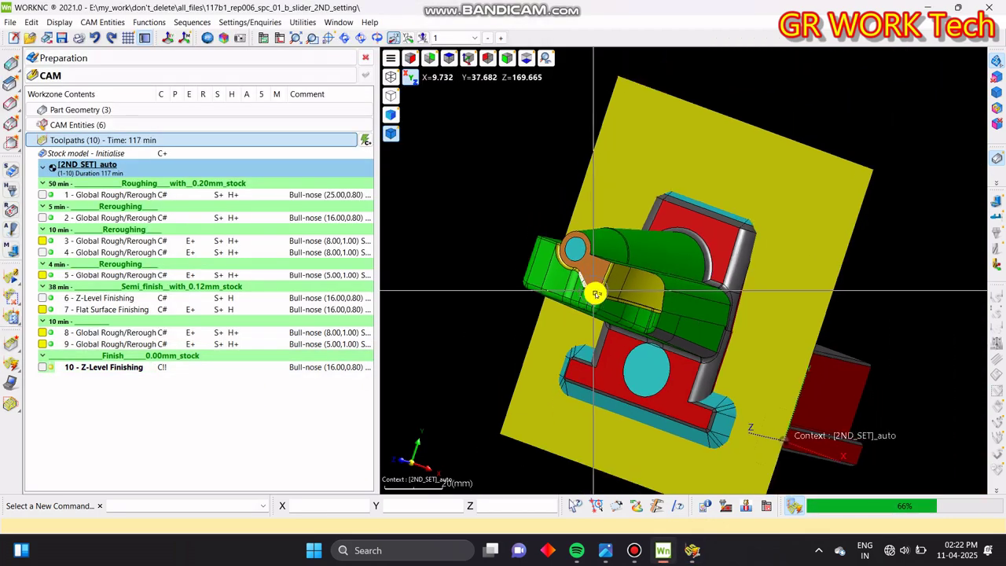
pyautogui.scroll(2, 752, 338)
pyautogui.moveTo(755, 303); pyautogui.dragTo(615, 253, button='middle')
pyautogui.scroll(5, 635, 283)
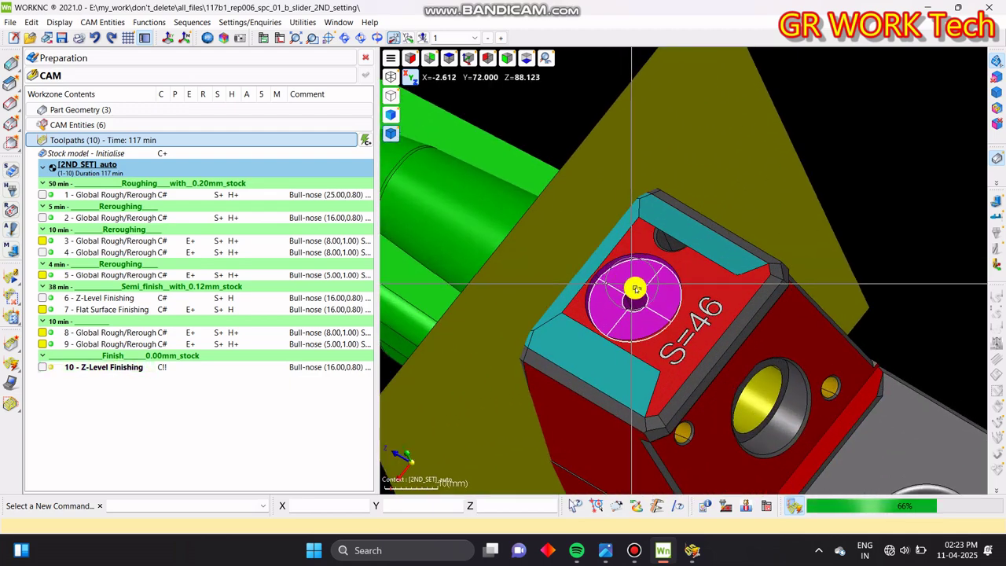
pyautogui.scroll(-5, 637, 288)
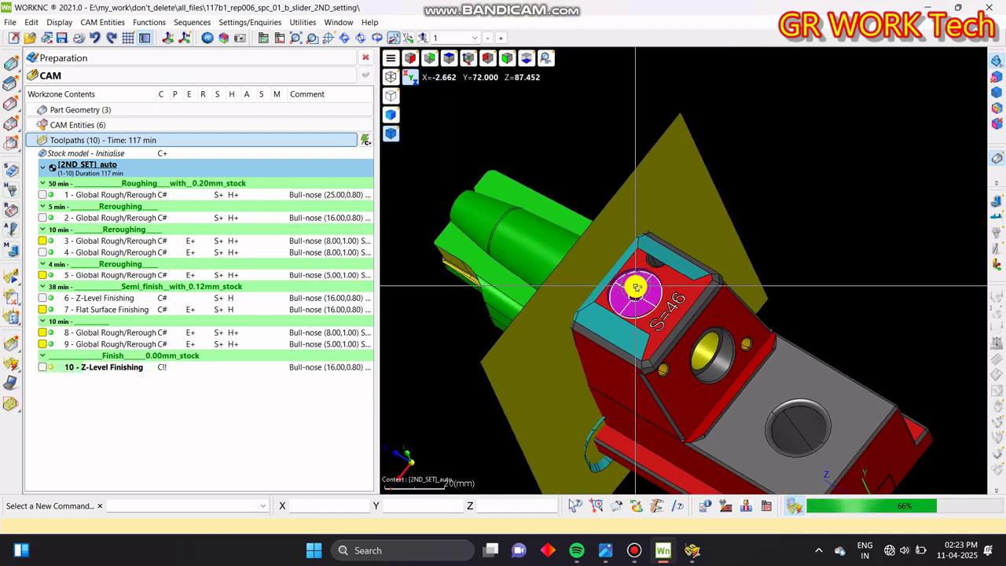
pyautogui.press('z')
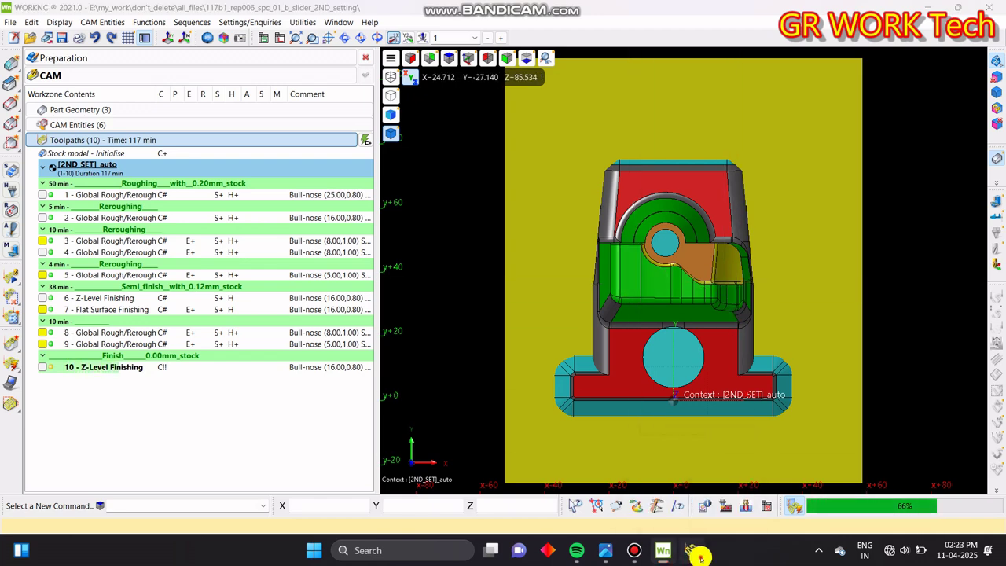
pyautogui.click(694, 553)
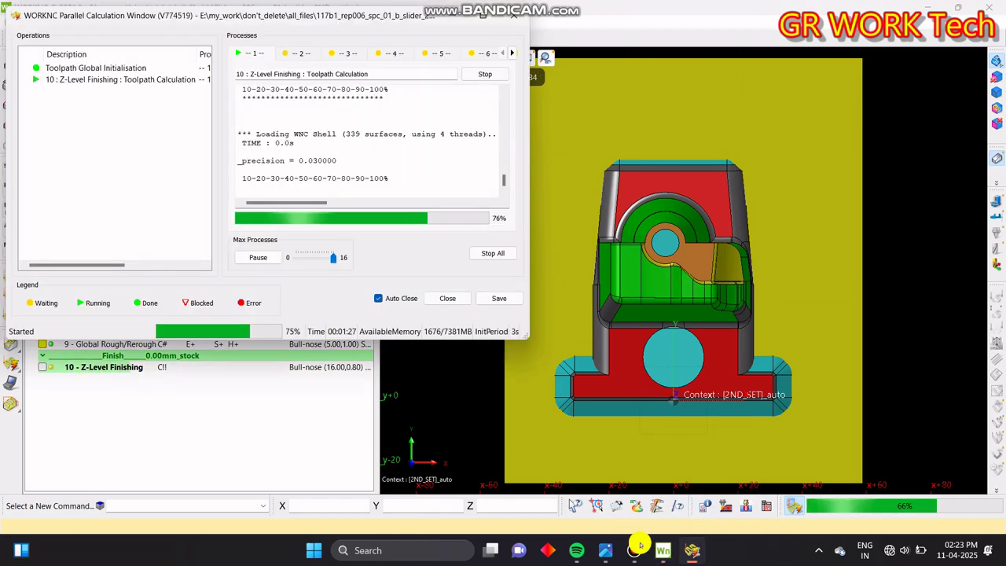
# - Check toolpath 10's calculation, then examine its passes around the green upper block and the orange and cyan faces from oblique and top views
pyautogui.click(242, 469)
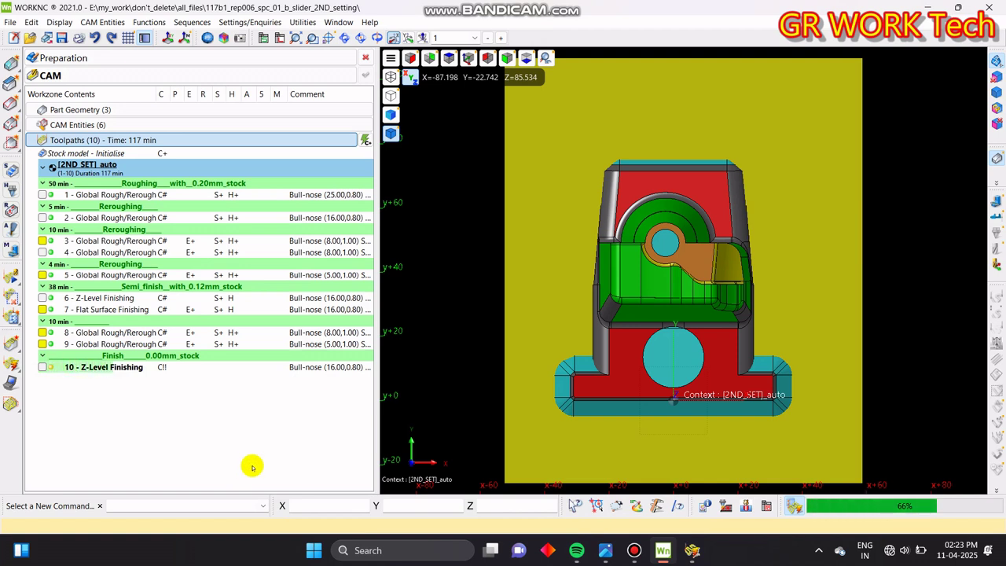
pyautogui.click(686, 550)
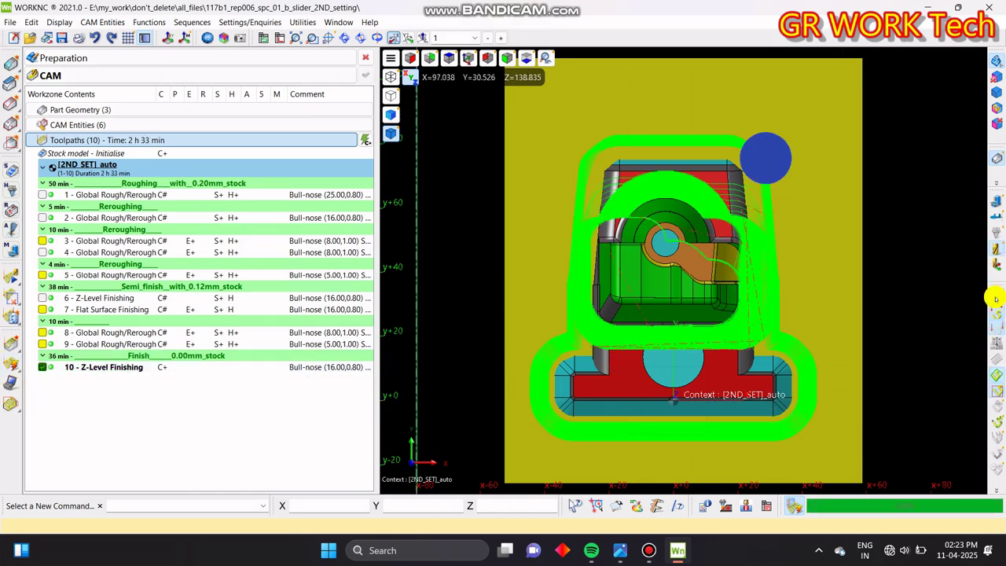
pyautogui.moveTo(707, 426); pyautogui.dragTo(828, 301, button='middle')
pyautogui.scroll(5, 554, 255)
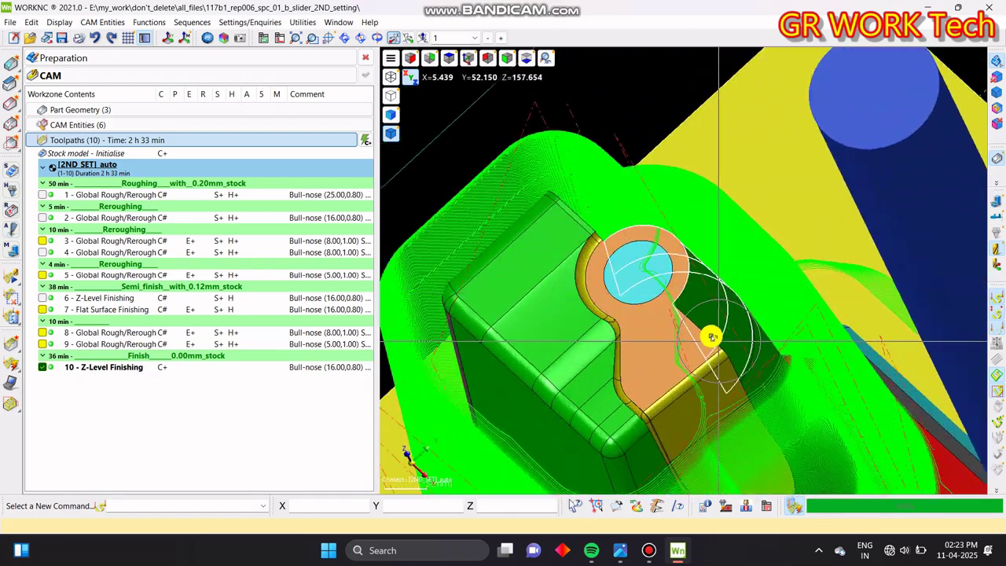
pyautogui.moveTo(711, 337); pyautogui.dragTo(673, 278, button='middle')
pyautogui.scroll(5, 602, 320)
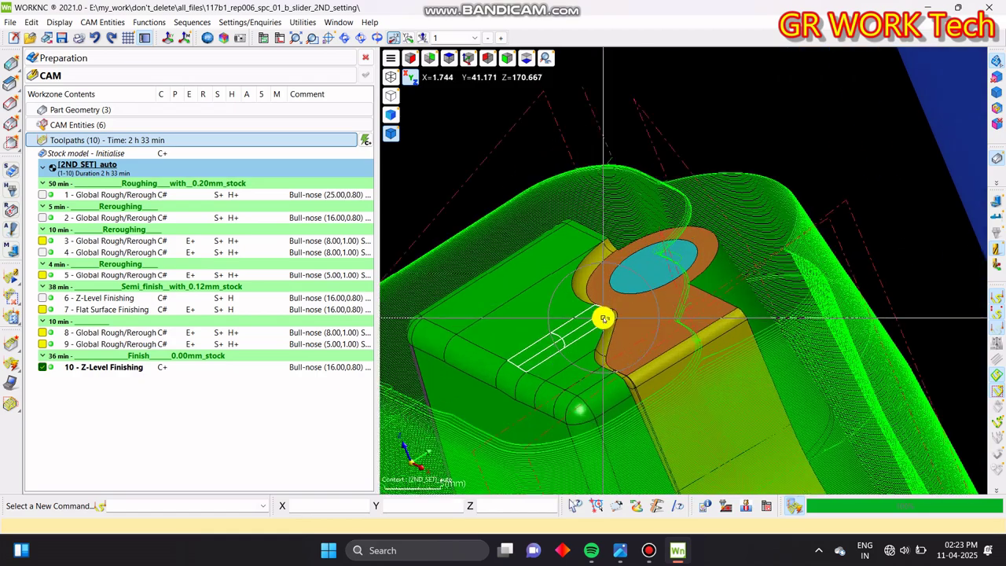
pyautogui.scroll(-5, 593, 332)
pyautogui.moveTo(648, 325); pyautogui.dragTo(723, 386, button='middle')
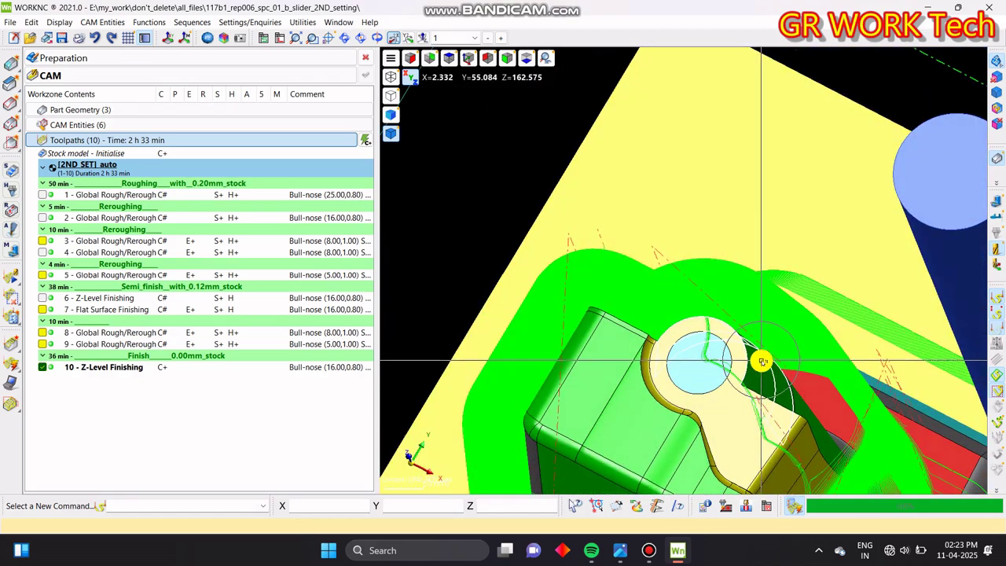
pyautogui.press('z')
pyautogui.scroll(8, 703, 254)
pyautogui.moveTo(655, 199); pyautogui.dragTo(728, 283, button='middle')
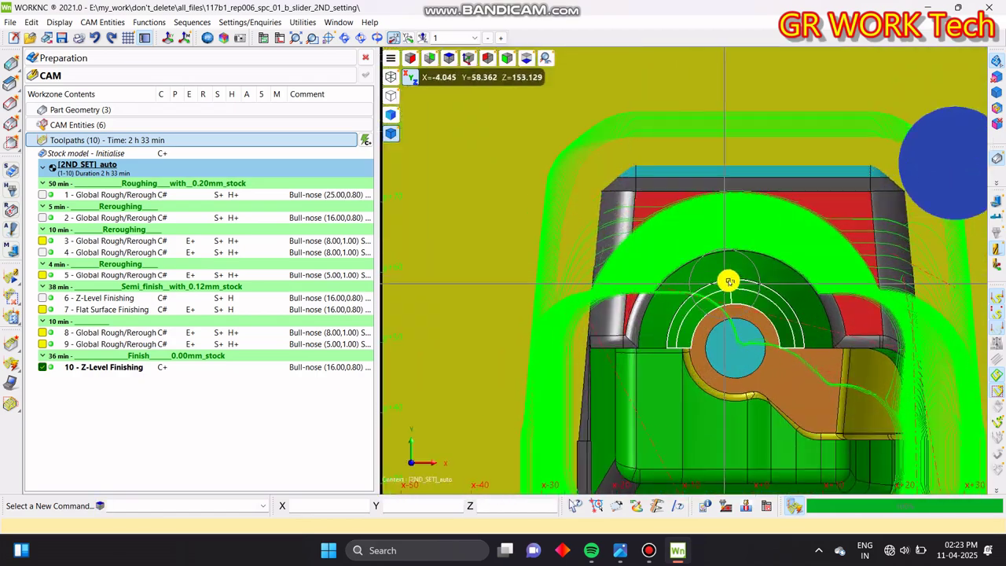
# - Lock toolpath 10, the Z-Level Finishing toolpath, against recalculation
pyautogui.rightClick(160, 366)
pyautogui.click(188, 358)
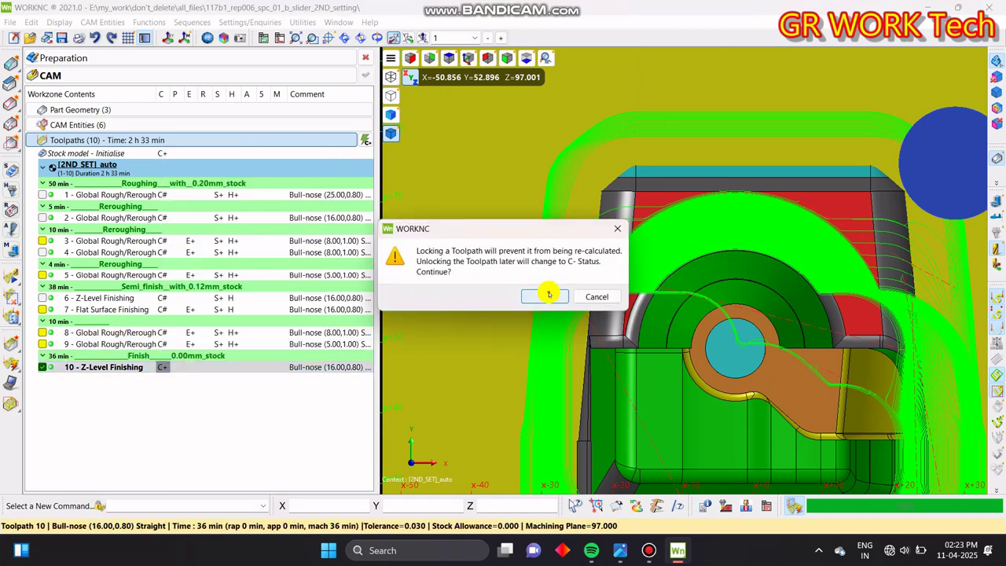
pyautogui.click(545, 296)
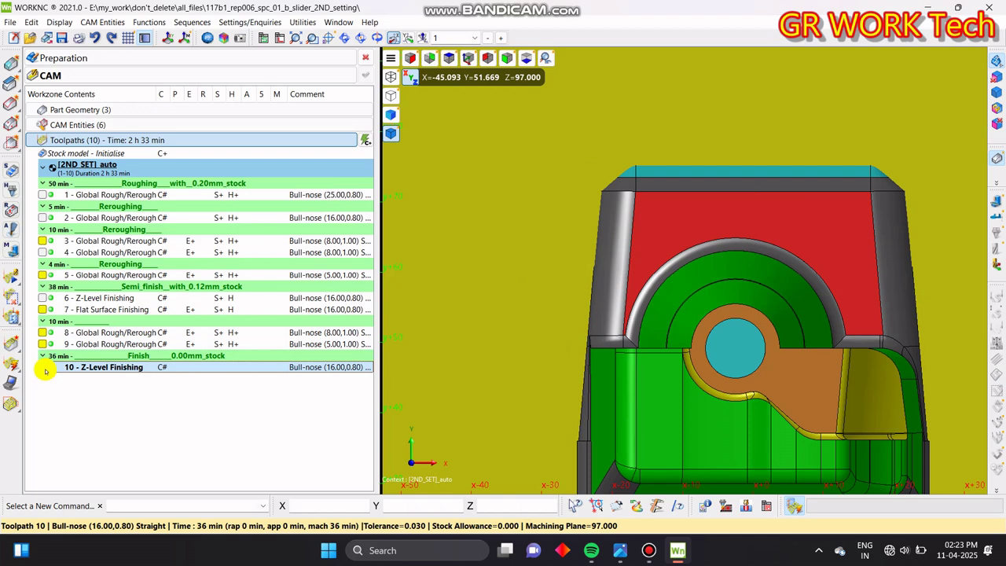
pyautogui.click(12, 297)
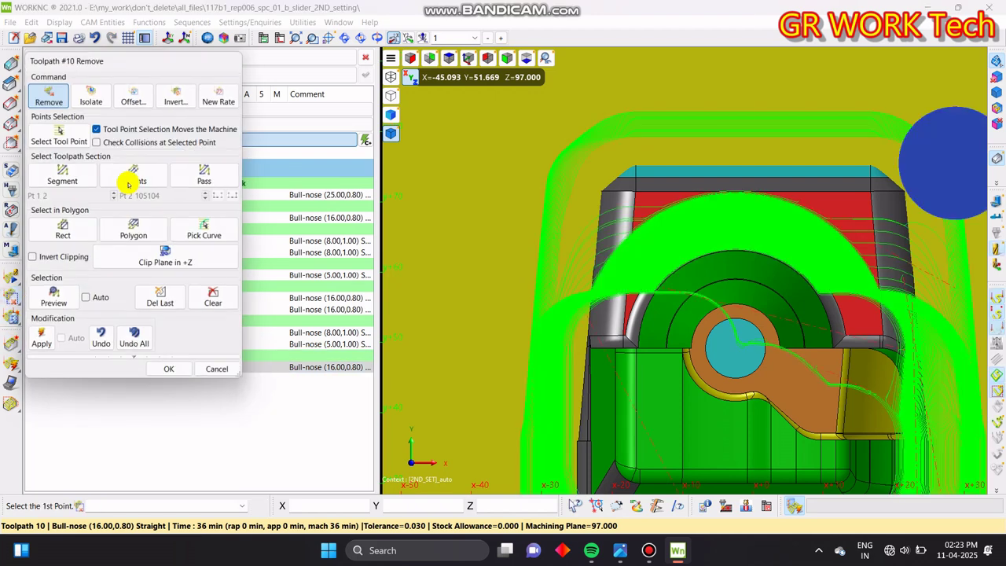
pyautogui.click(131, 237)
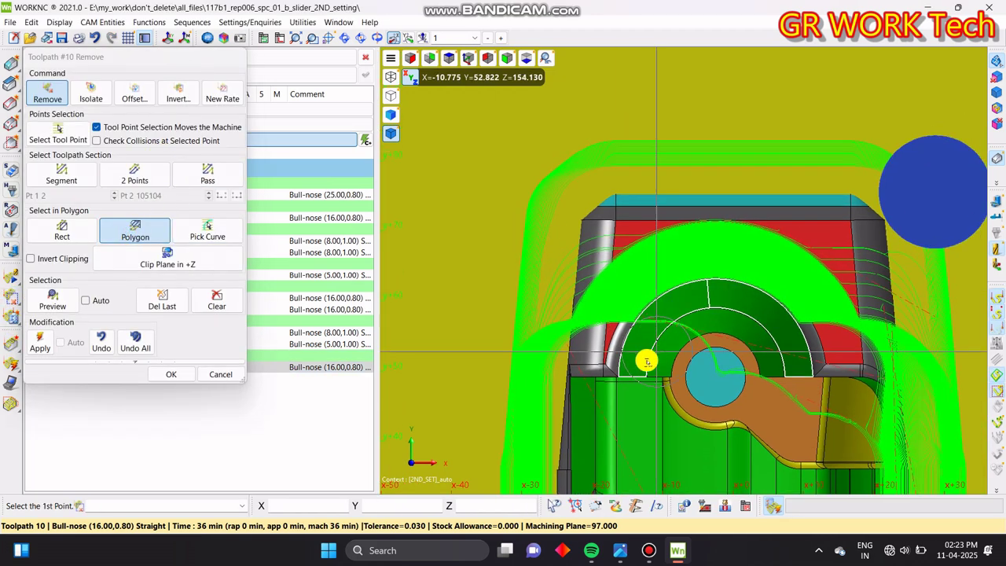
pyautogui.click(219, 374)
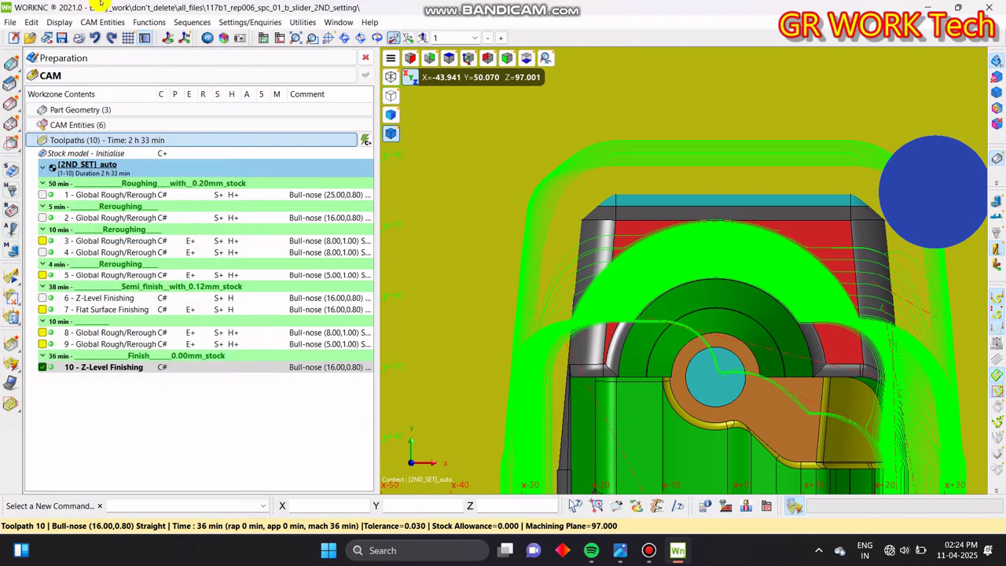
# - Check the part's flat areas with the draft angle analysis, then close the analysis
pyautogui.click(222, 38)
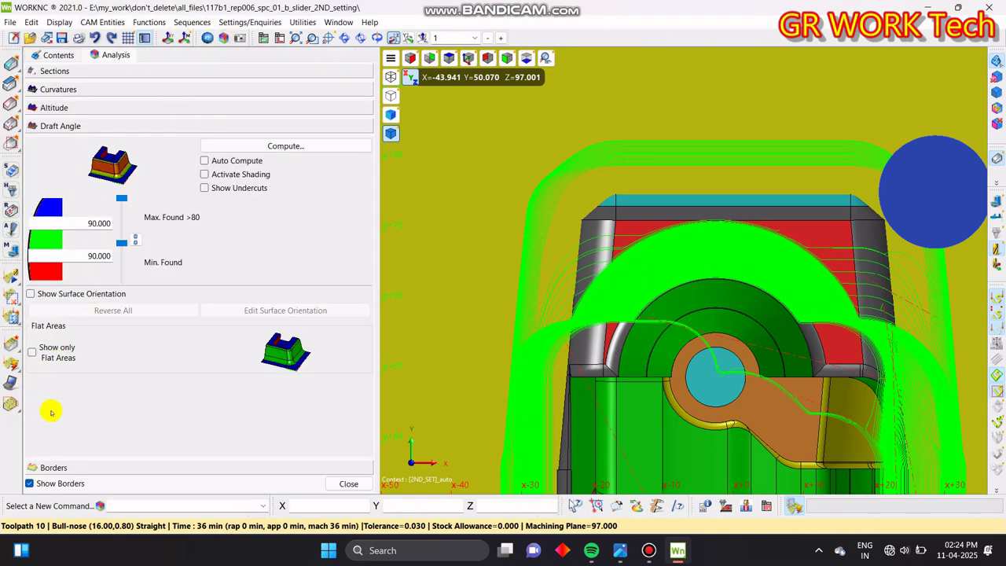
pyautogui.click(69, 351)
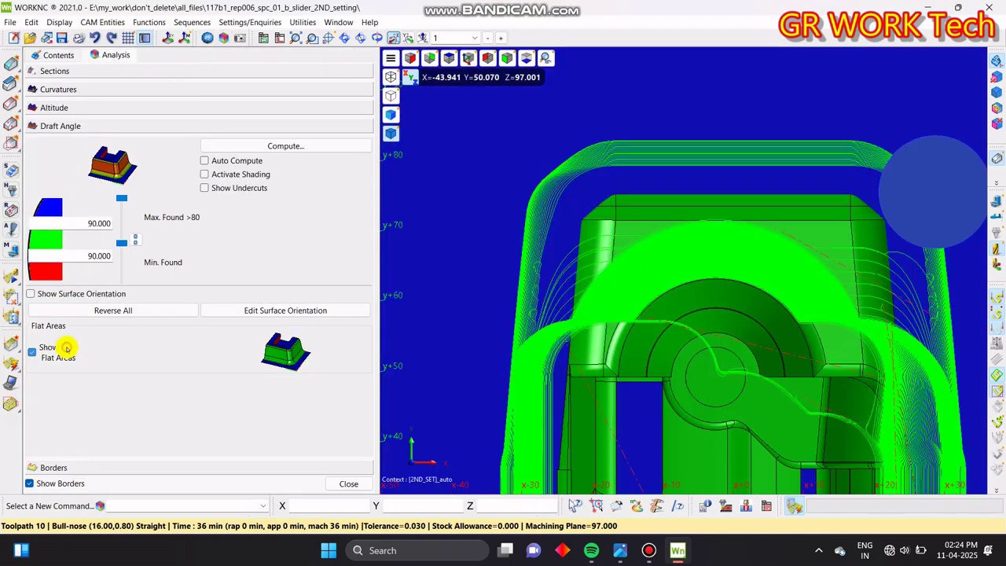
pyautogui.click(349, 483)
pyautogui.scroll(4, 633, 307)
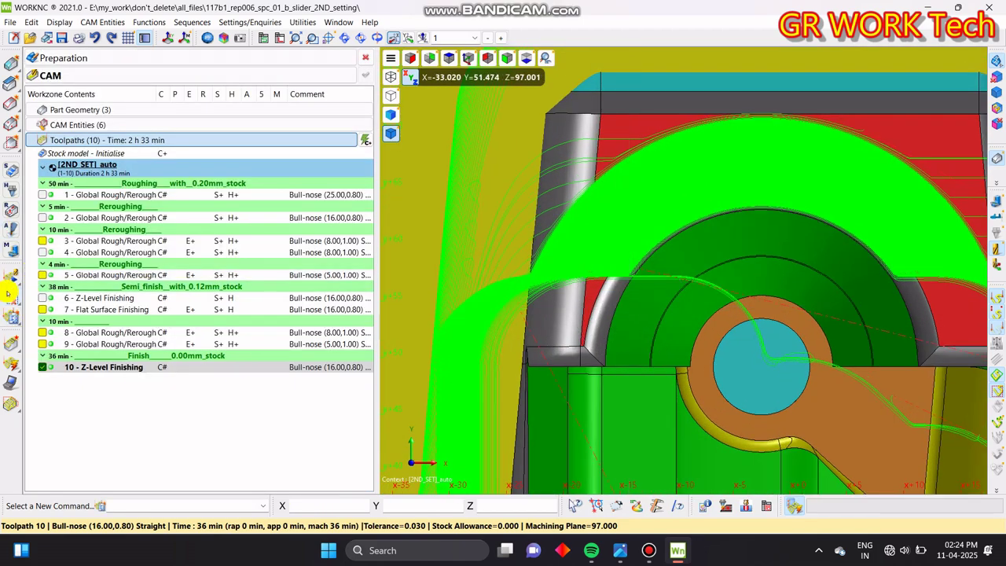
# - Edit toolpath 10 with the Remove command and begin a polygon selection at the arched rim, near the passes that cross the orange and cyan faces
pyautogui.click(8, 295)
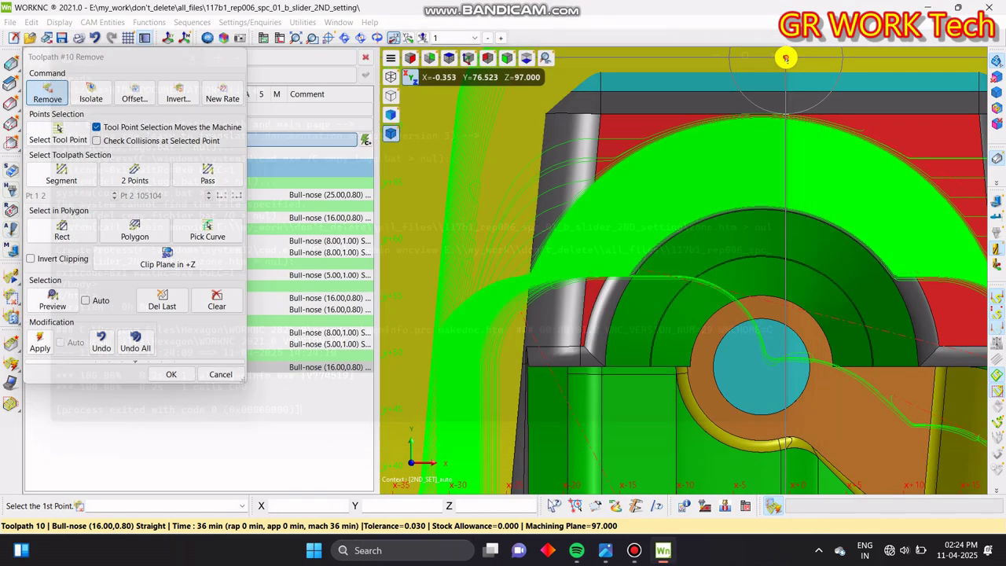
pyautogui.click(786, 58)
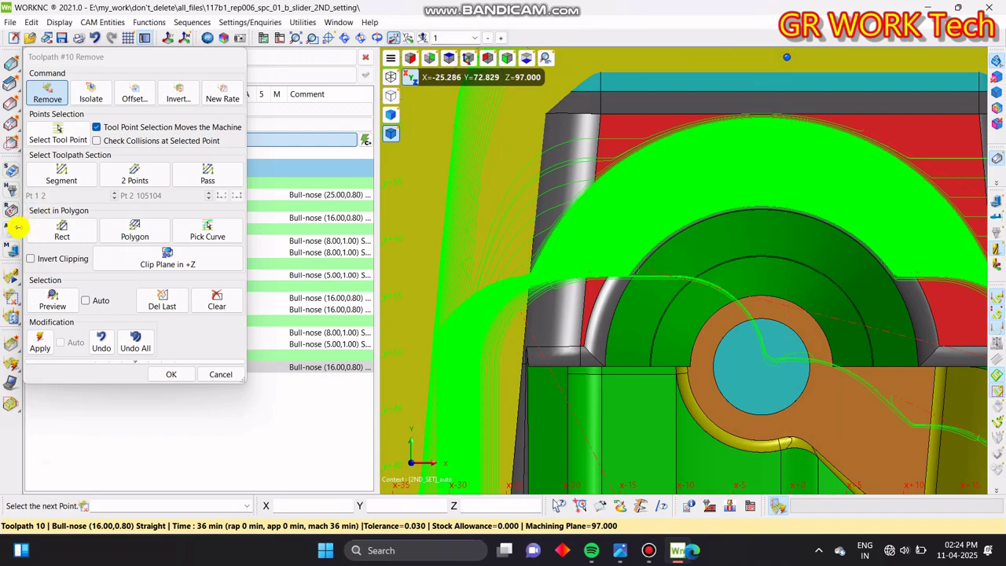
pyautogui.click(7, 302)
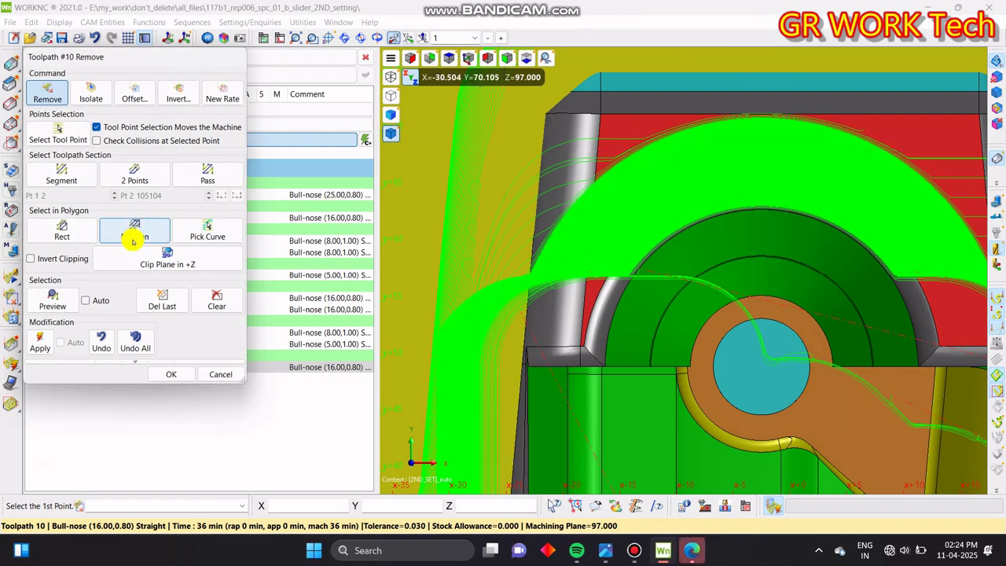
pyautogui.rightClick(981, 283)
pyautogui.scroll(4, 665, 274)
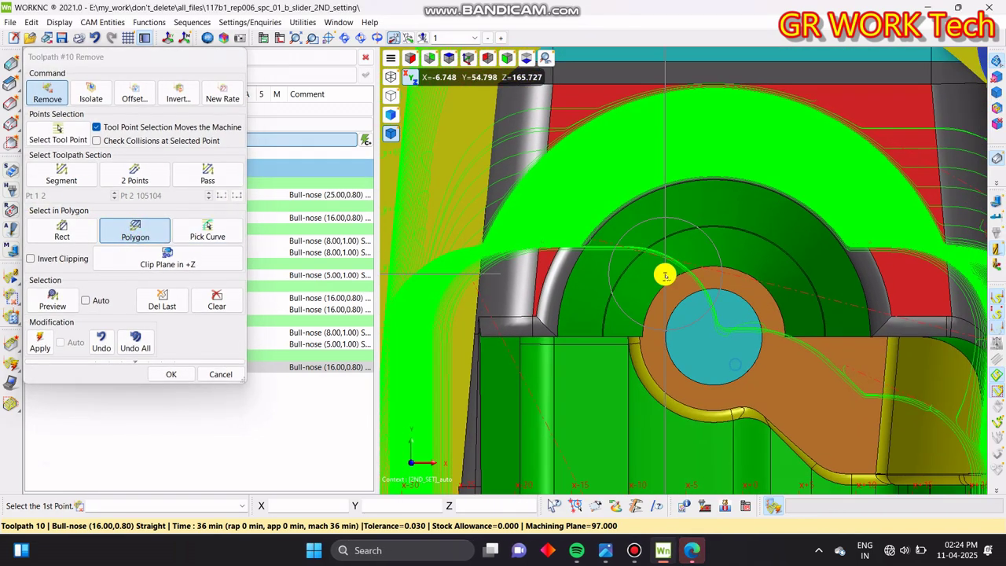
pyautogui.scroll(-4, 590, 268)
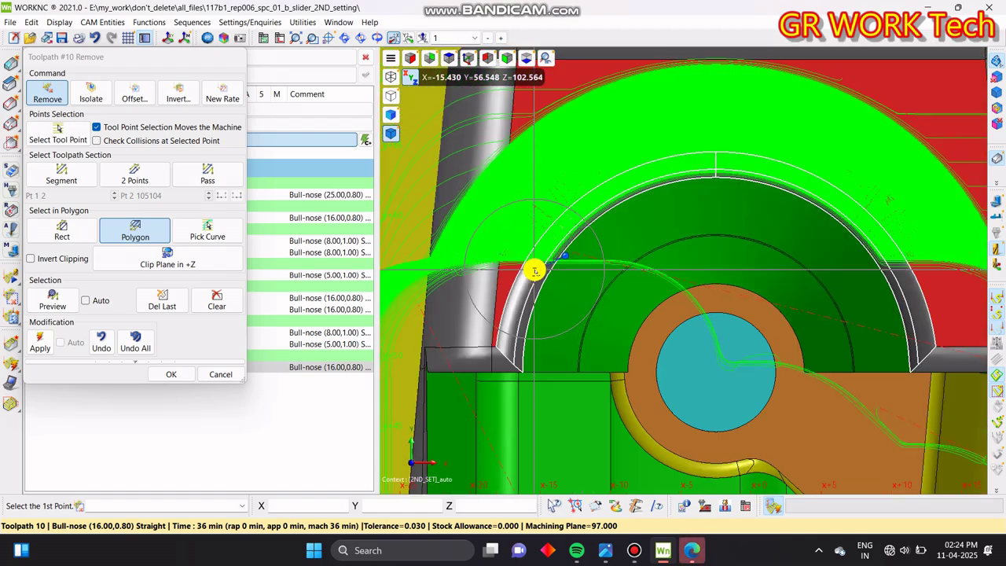
pyautogui.scroll(-1, 534, 270)
pyautogui.click(574, 383)
pyautogui.moveTo(640, 408); pyautogui.dragTo(535, 319, button='middle')
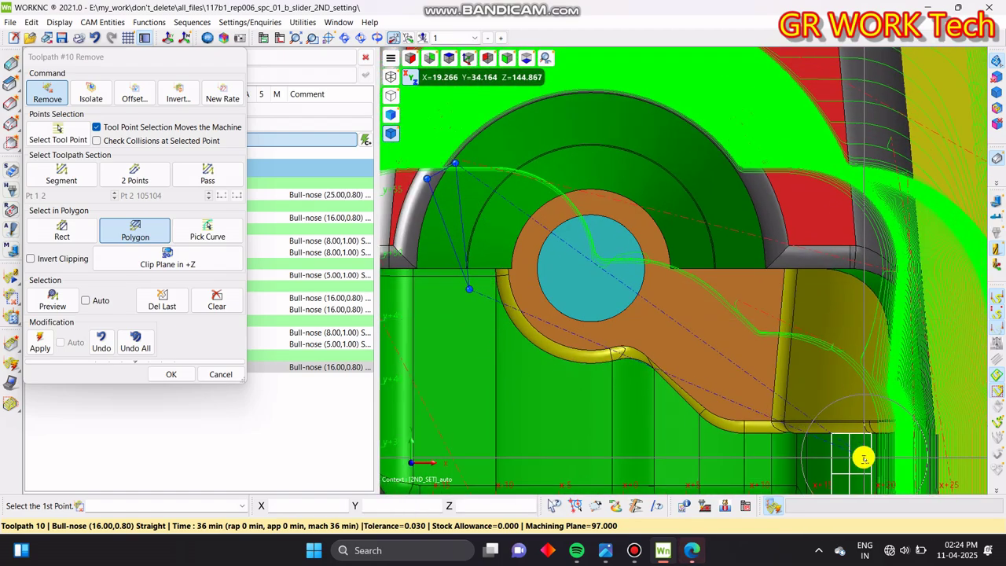
# - Continue the polygon over the yellow corner surface and the adjoining red face, and close it to remove the enclosed passes across the orange face
pyautogui.moveTo(849, 438); pyautogui.dragTo(732, 329, button='middle')
pyautogui.scroll(3, 731, 330)
pyautogui.click(722, 292)
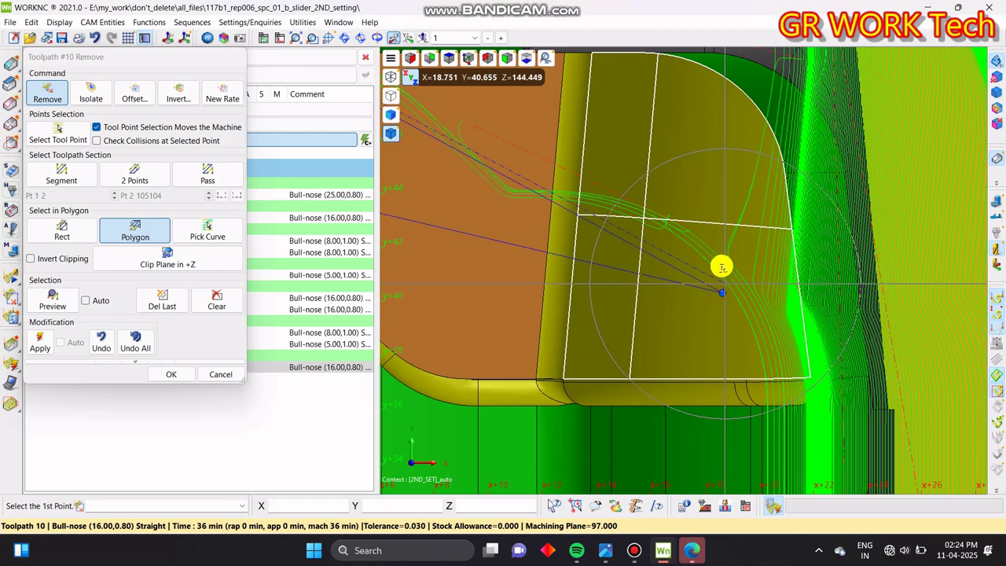
pyautogui.click(722, 222)
pyautogui.moveTo(719, 161); pyautogui.dragTo(815, 323, button='middle')
pyautogui.scroll(-4, 815, 323)
pyautogui.click(791, 233)
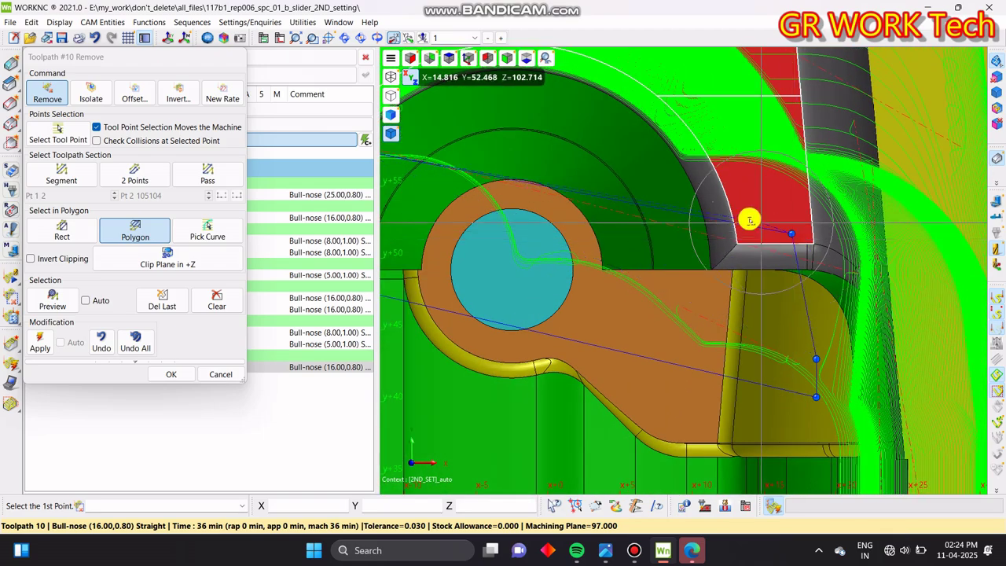
pyautogui.moveTo(639, 161); pyautogui.dragTo(754, 295, button='middle')
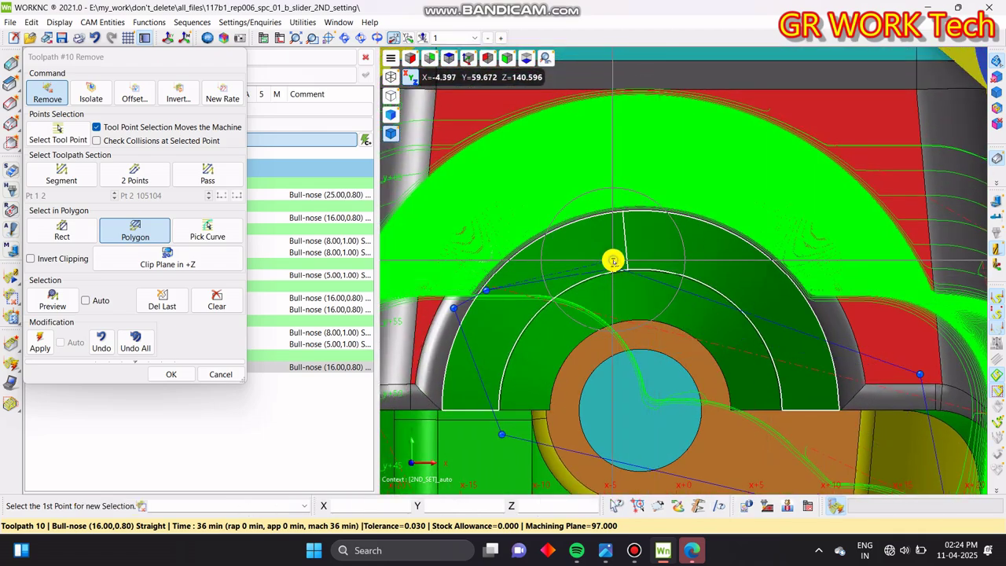
# - Hide the part surfaces so that only toolpath 10's passes and the cutter are displayed
pyautogui.scroll(-5, 613, 261)
pyautogui.moveTo(729, 380); pyautogui.dragTo(576, 355, button='middle')
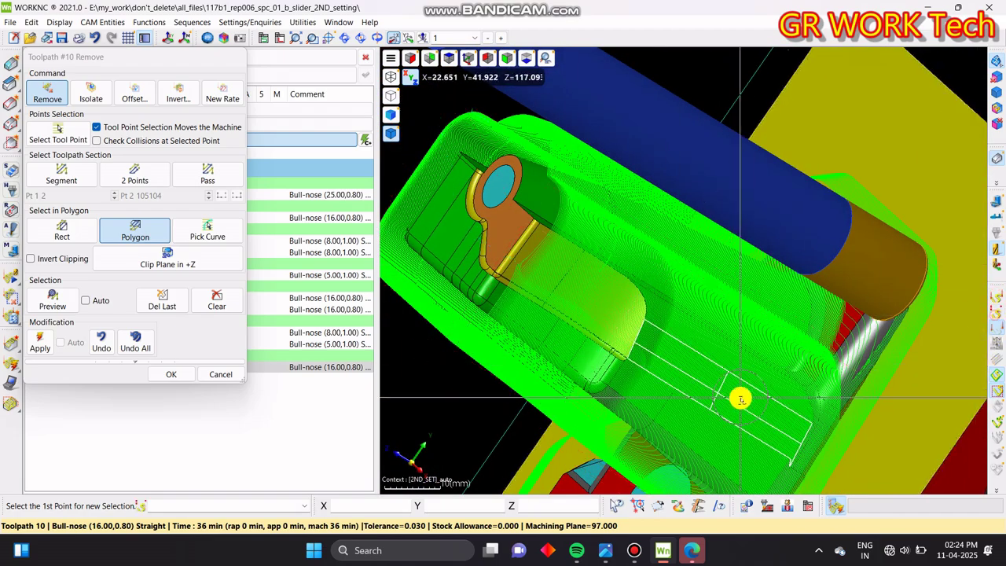
pyautogui.moveTo(740, 399); pyautogui.dragTo(640, 260, button='middle')
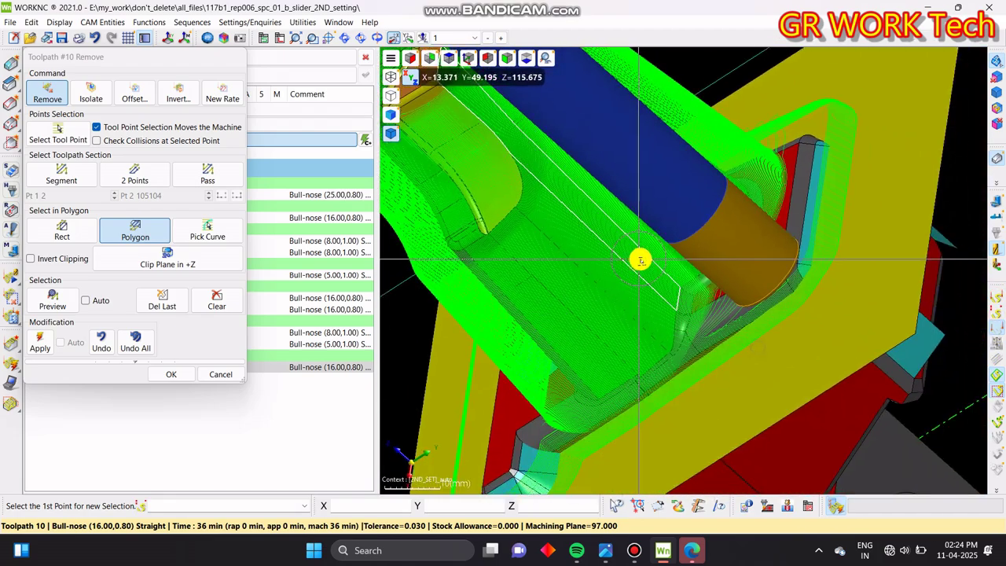
pyautogui.click(996, 159)
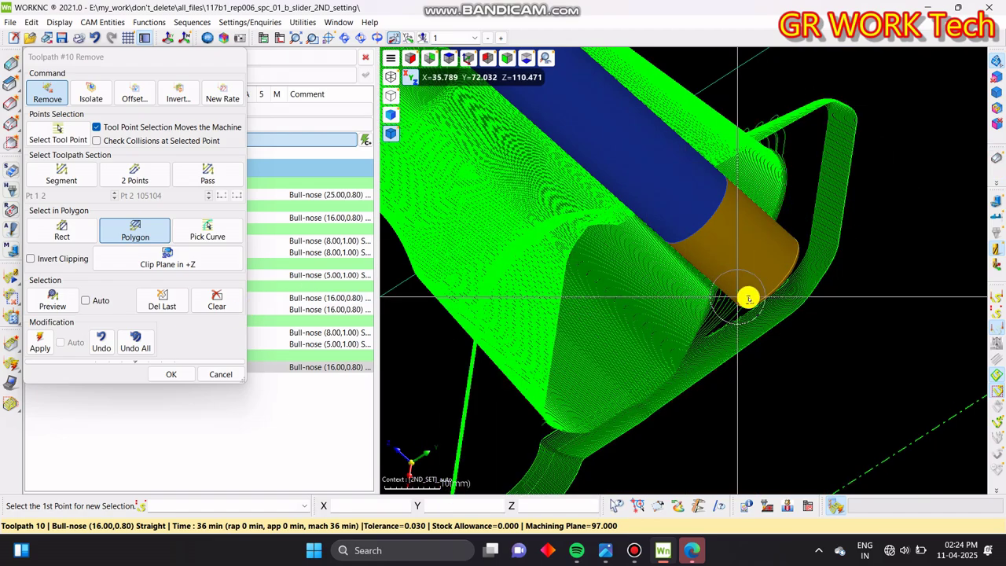
# - Enclose the widely spaced passes in the corner gap between the block's wall and the base contour with a polygon, and remove them from toolpath 10
pyautogui.moveTo(748, 299); pyautogui.dragTo(989, 249, button='middle')
pyautogui.scroll(10, 812, 238)
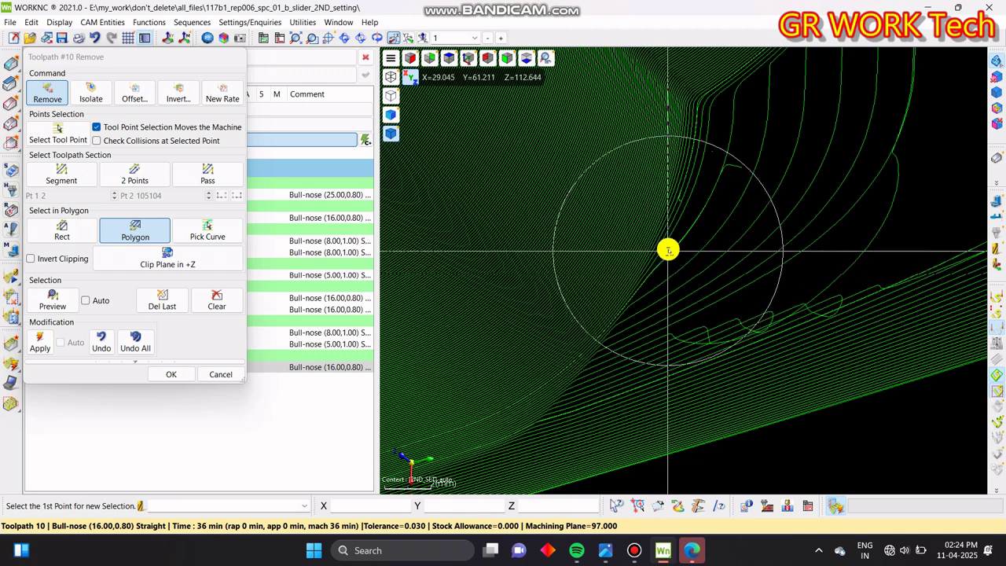
pyautogui.click(667, 245)
pyautogui.click(635, 317)
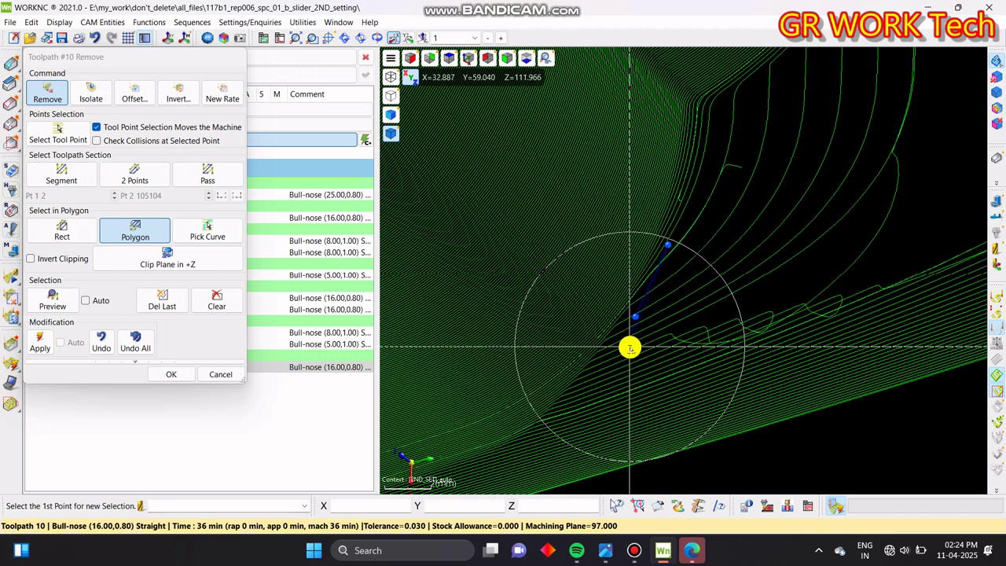
pyautogui.click(630, 346)
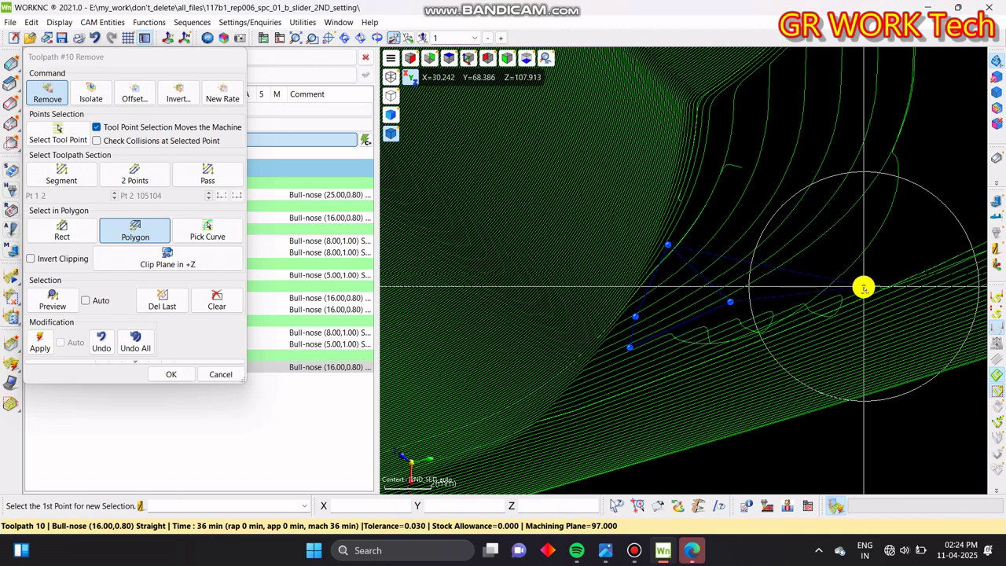
pyautogui.scroll(-3, 736, 341)
pyautogui.scroll(3, 859, 173)
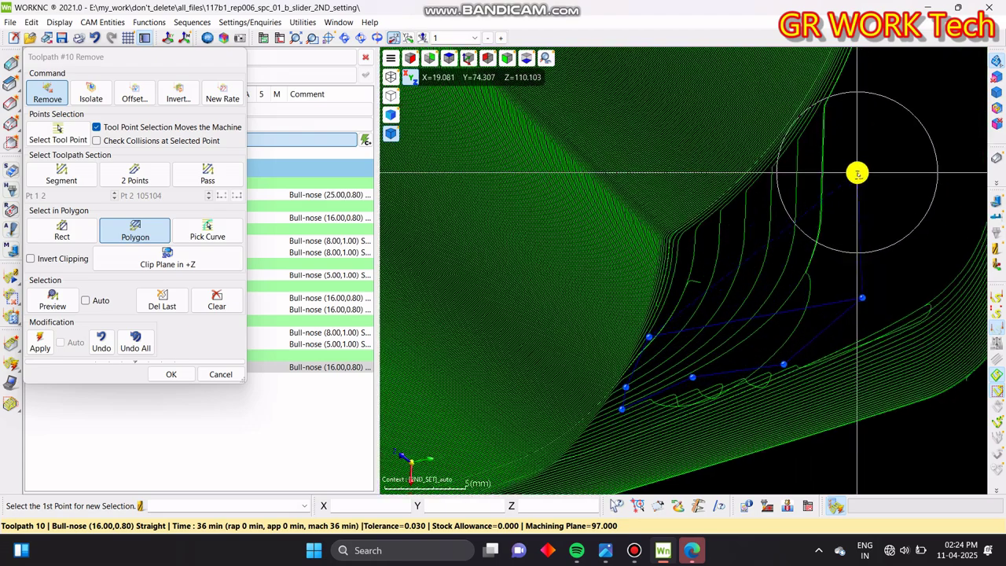
pyautogui.click(843, 76)
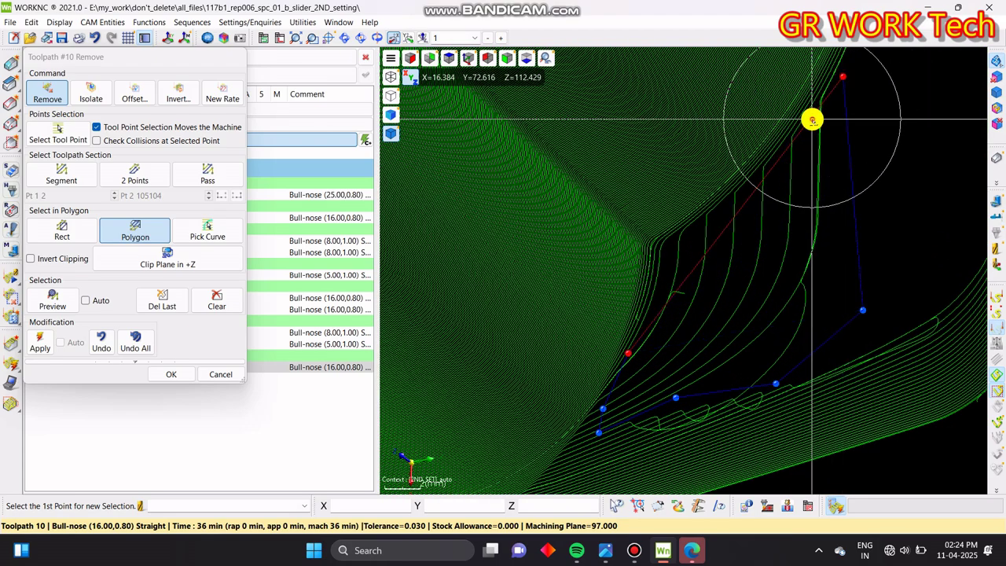
pyautogui.click(812, 120)
pyautogui.click(788, 141)
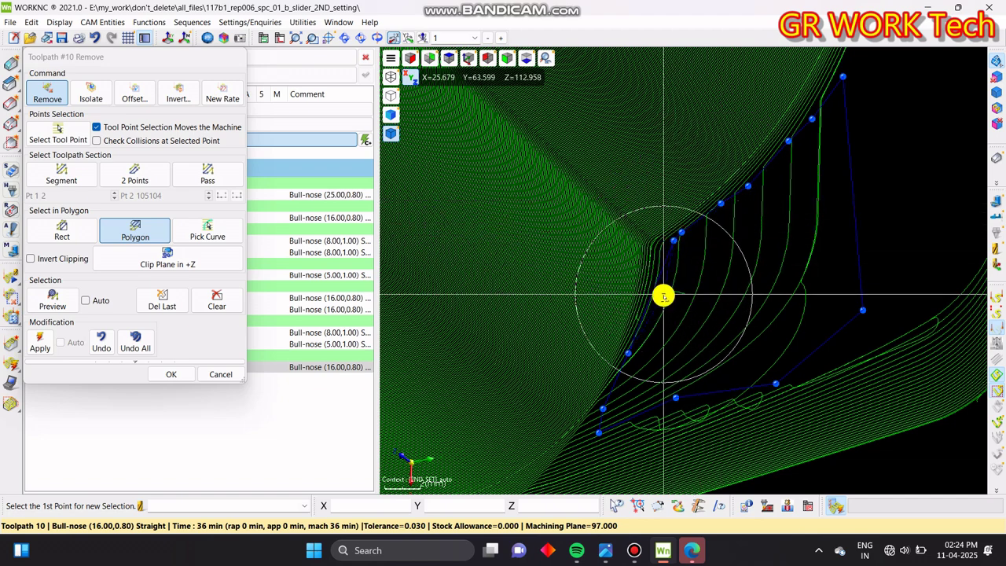
# - Start a removal polygon at the other base corner, following the block wall's lower edge beside toolpath 10's widely spaced passes
pyautogui.scroll(-3, 658, 314)
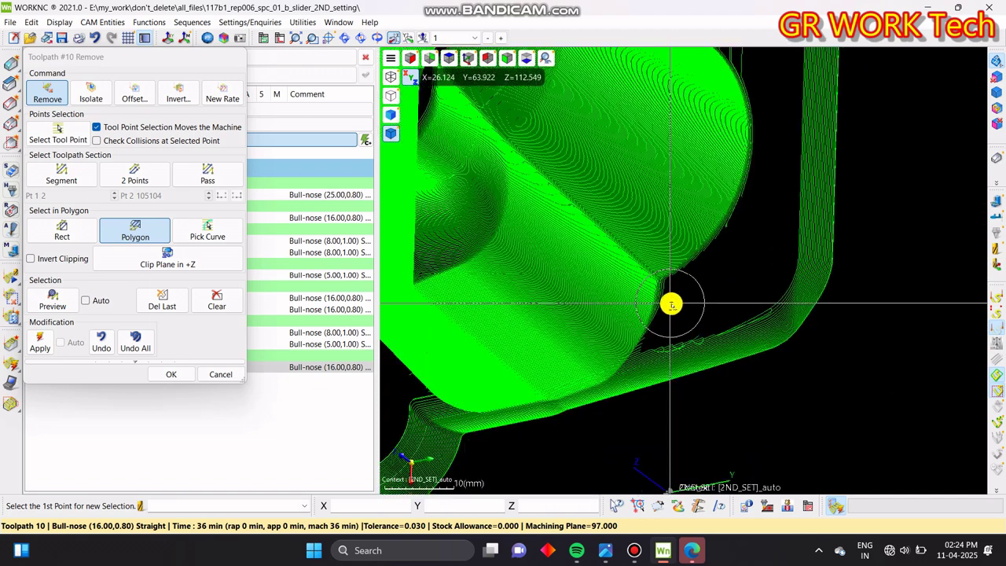
pyautogui.moveTo(673, 307); pyautogui.dragTo(829, 296, button='middle')
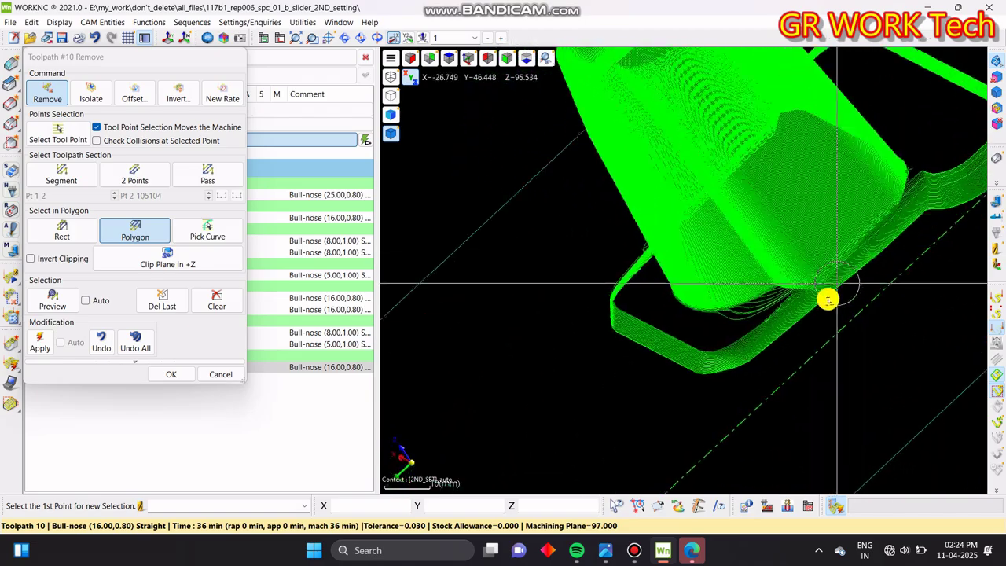
pyautogui.scroll(5, 754, 285)
pyautogui.click(778, 265)
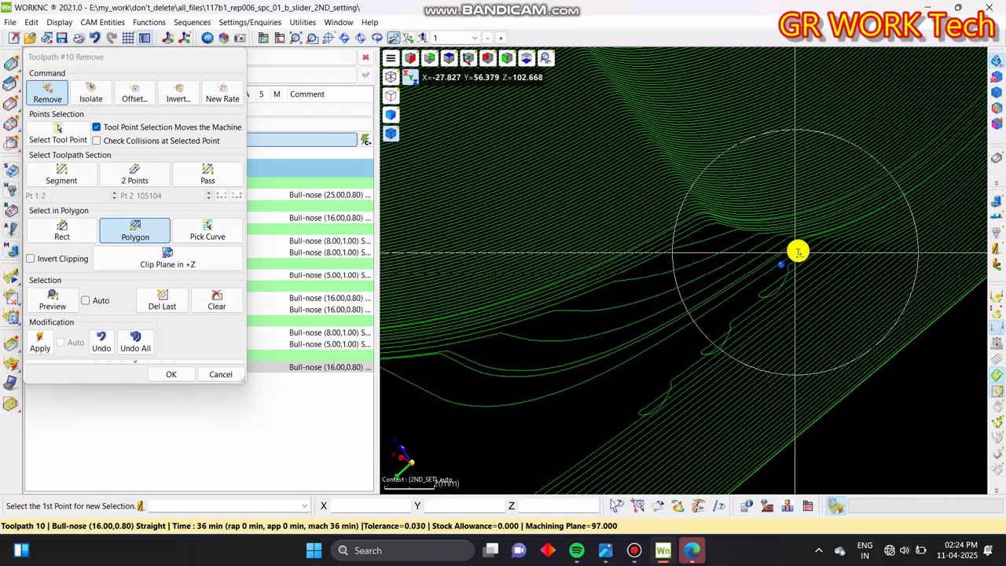
pyautogui.click(803, 236)
pyautogui.click(749, 231)
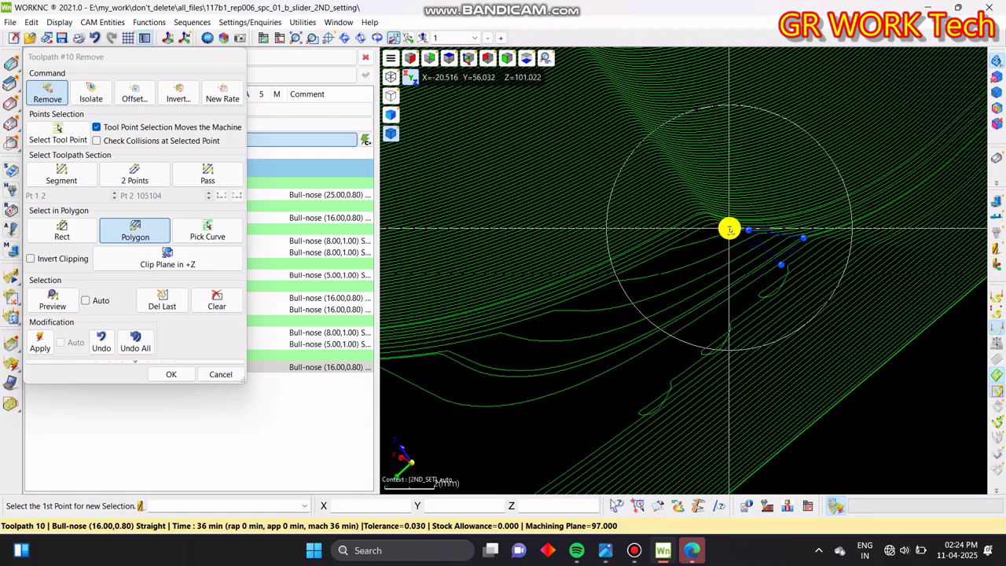
pyautogui.click(708, 226)
pyautogui.click(659, 256)
pyautogui.click(614, 281)
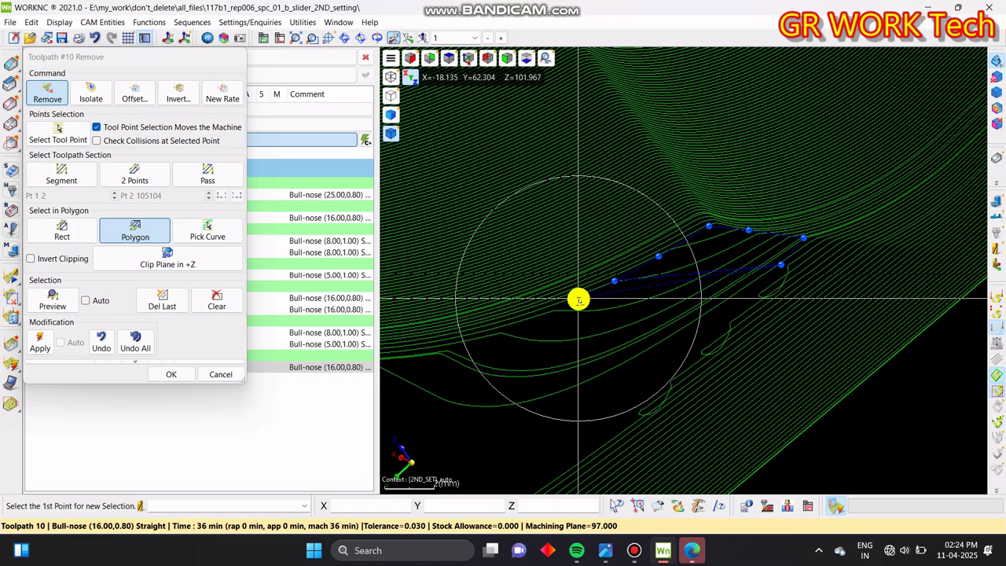
pyautogui.click(577, 299)
pyautogui.click(536, 314)
# - Continue the polygon around the block's rounded corner and back along the base contour, and close it to remove the enclosed passes
pyautogui.moveTo(499, 325); pyautogui.dragTo(642, 297, button='middle')
pyautogui.click(621, 308)
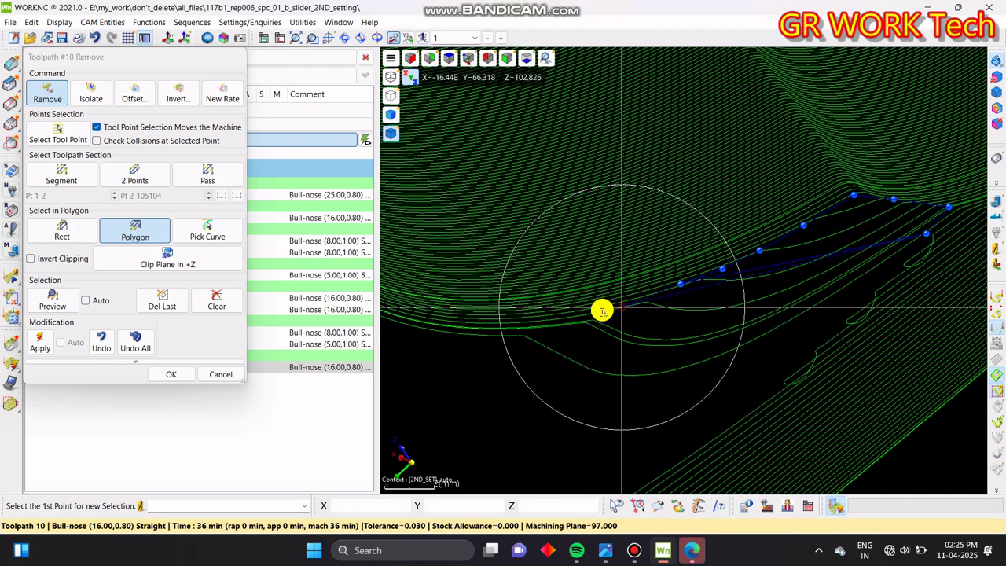
pyautogui.click(566, 324)
pyautogui.click(503, 341)
pyautogui.scroll(-4, 460, 341)
pyautogui.click(465, 373)
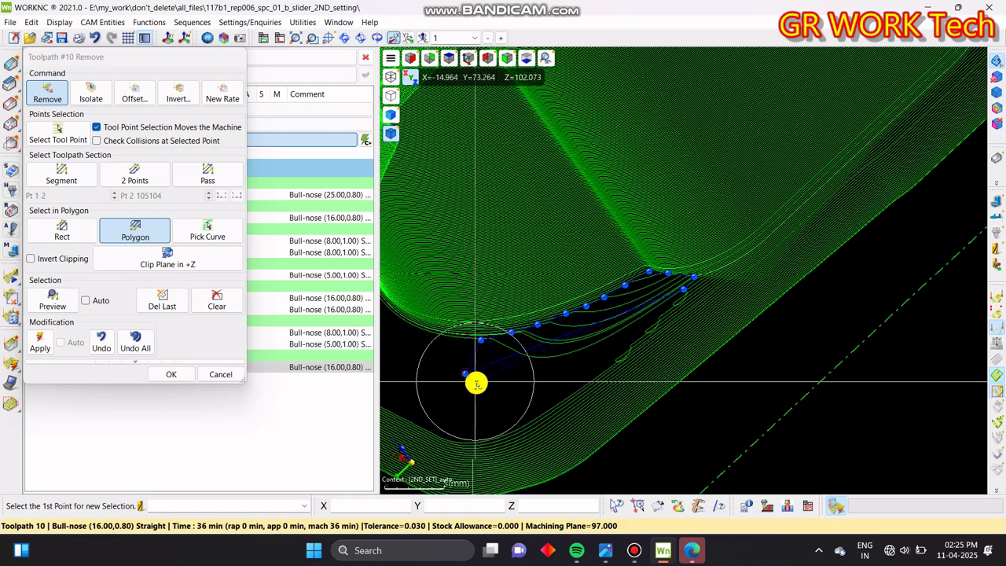
pyautogui.click(521, 391)
pyautogui.scroll(4, 636, 350)
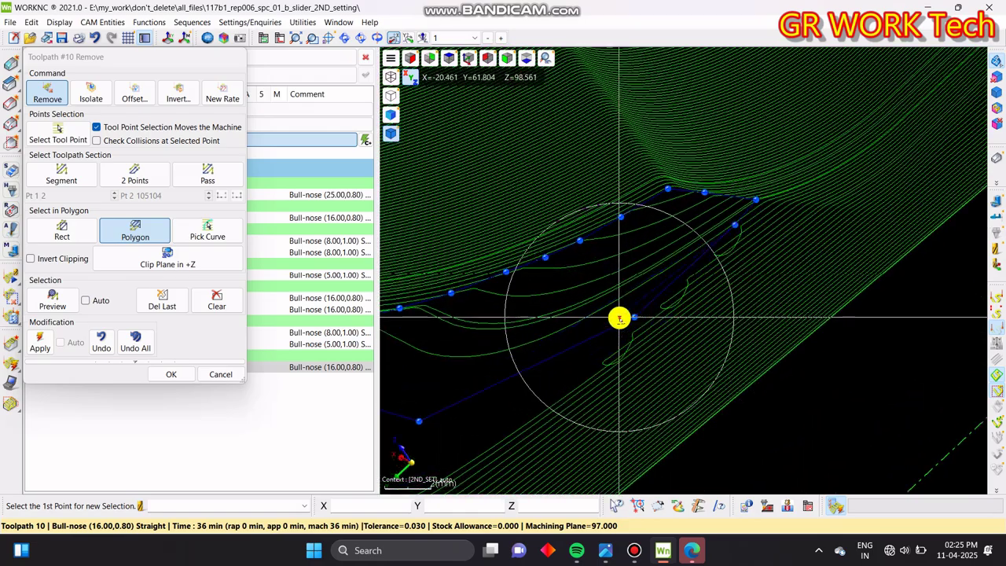
pyautogui.click(626, 319)
pyautogui.scroll(-10, 620, 320)
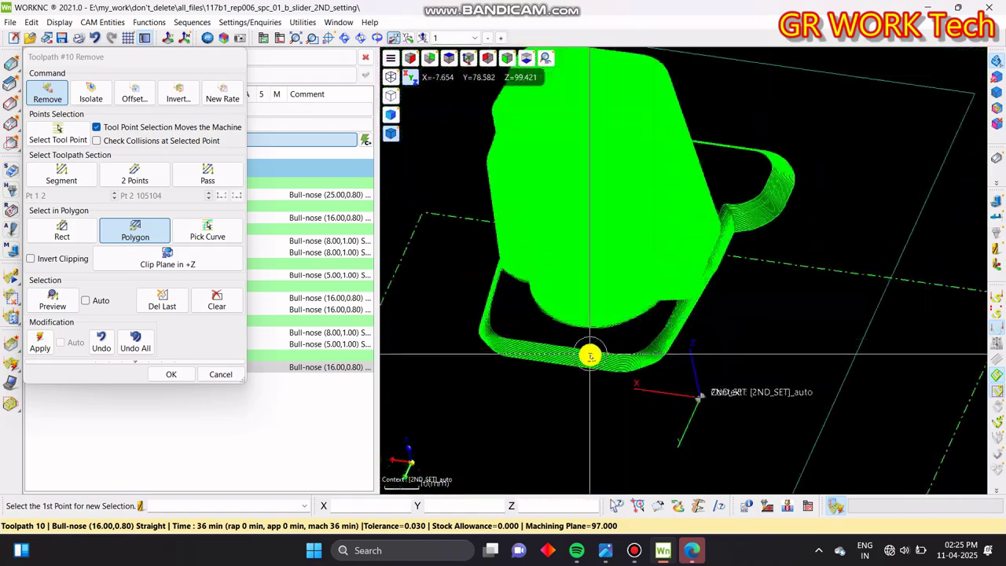
# - Show the part surfaces again and accept the Remove edits of toolpath 10
pyautogui.click(997, 158)
pyautogui.moveTo(610, 343)
pyautogui.mouseDown(button='middle')
pyautogui.moveTo(715, 421)
pyautogui.moveTo(688, 368)
pyautogui.moveTo(714, 393)
pyautogui.mouseUp(button='middle')
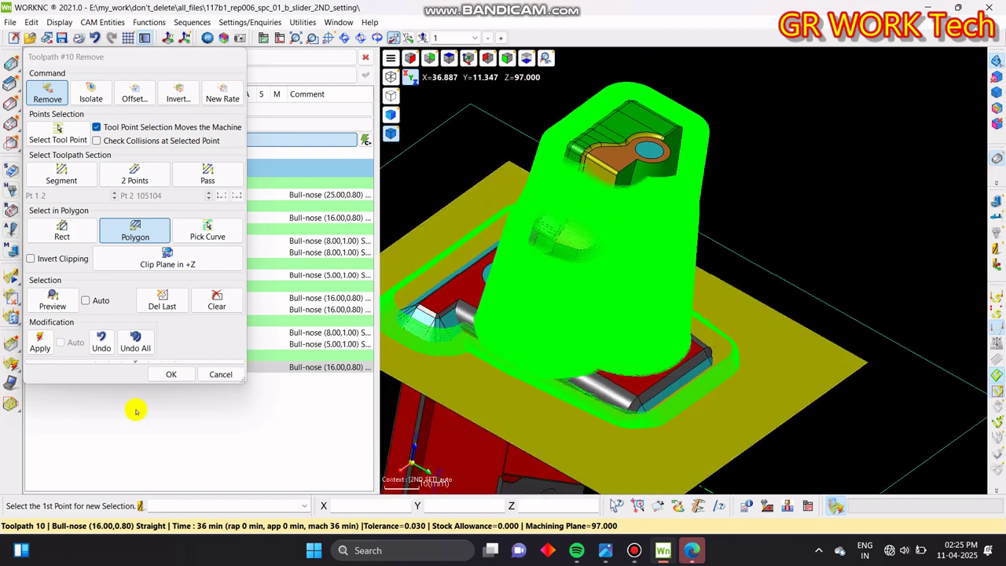
pyautogui.click(176, 375)
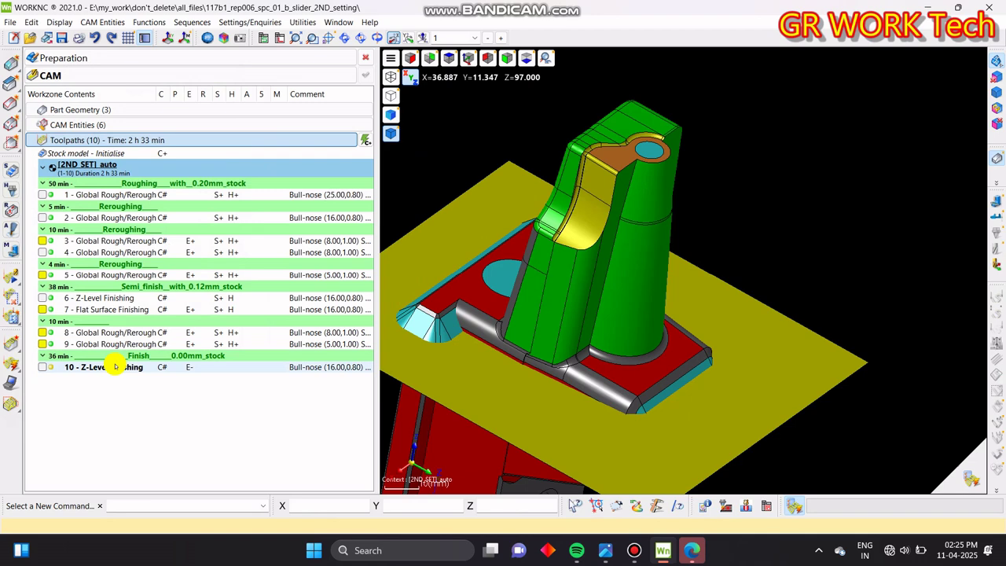
# - Process the pending edit of toolpath 10 and display its trimmed passes over the part
pyautogui.rightClick(112, 367)
pyautogui.click(176, 25)
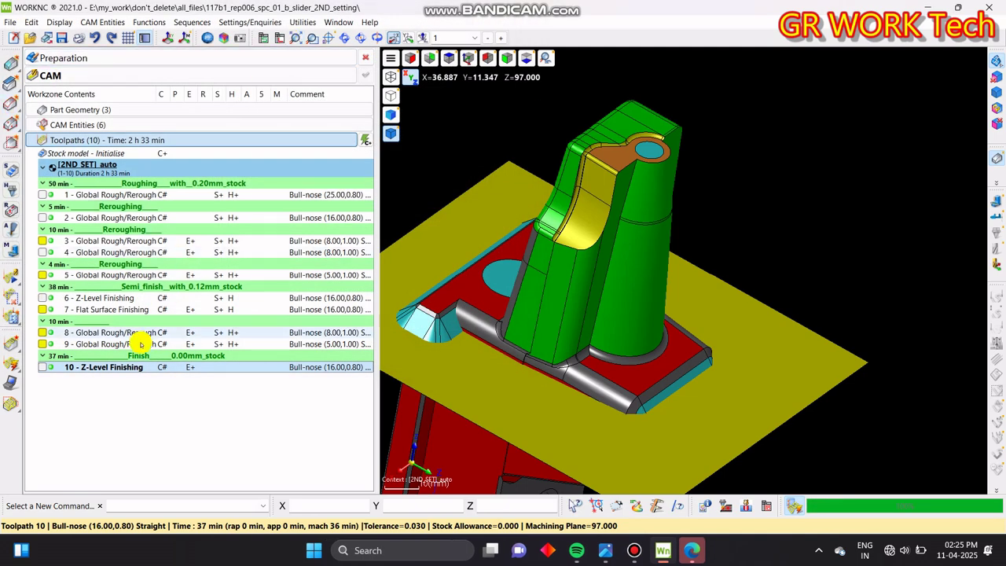
pyautogui.click(124, 445)
pyautogui.click(42, 371)
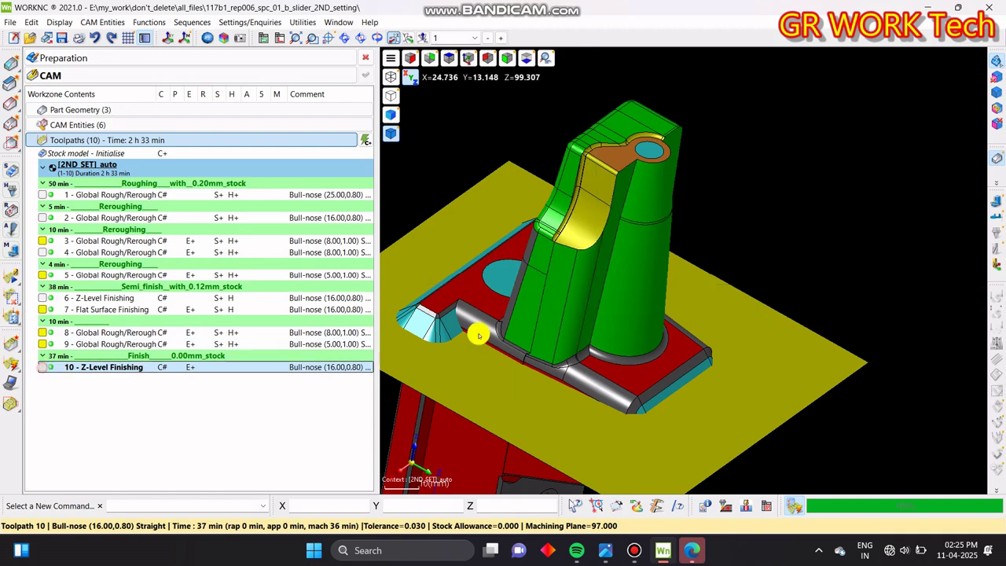
pyautogui.moveTo(585, 261); pyautogui.dragTo(636, 269, button='middle')
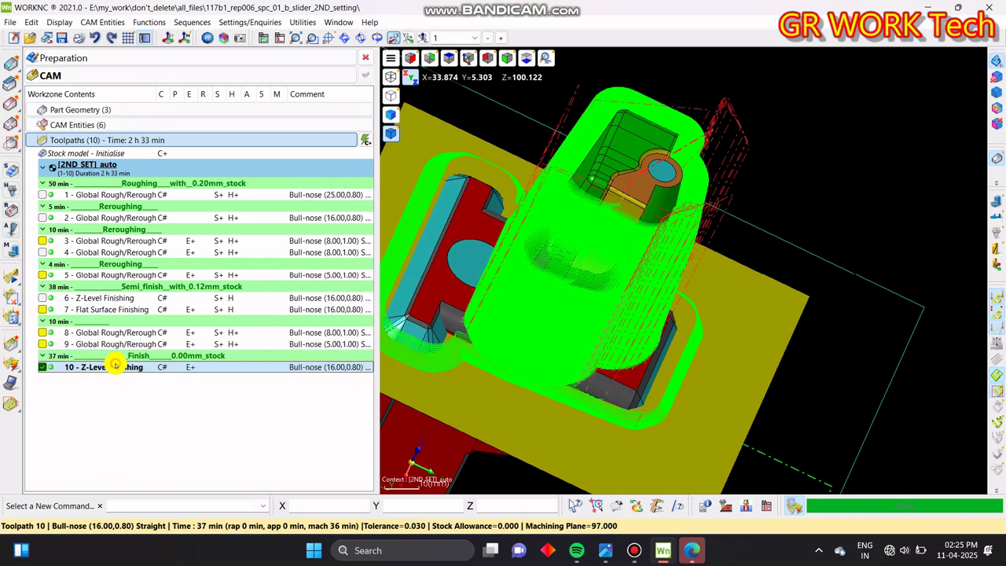
# - Execute the stock model update for Z-Level Finishing toolpath 10, and close the production document open in the browser
pyautogui.click(12, 167)
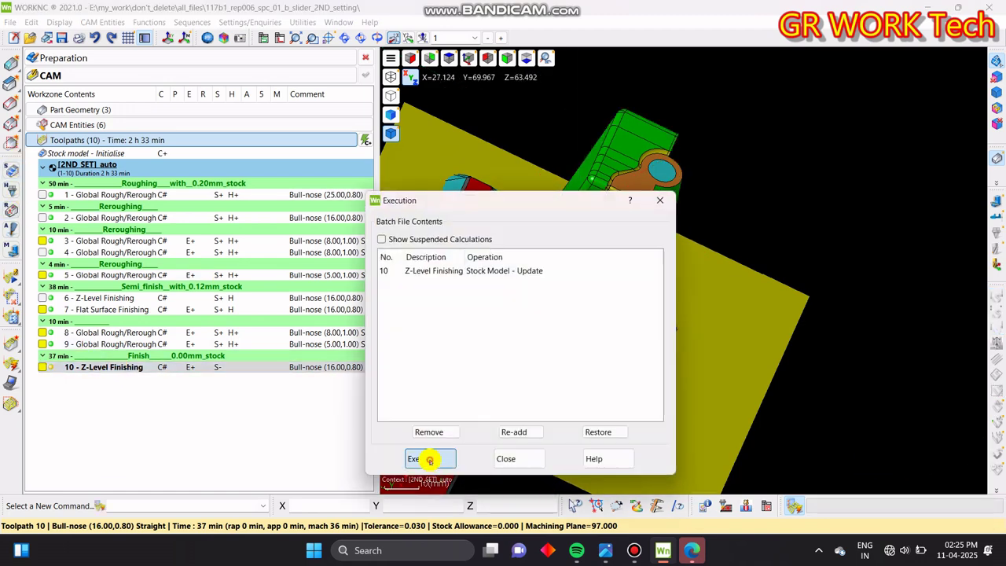
pyautogui.click(429, 460)
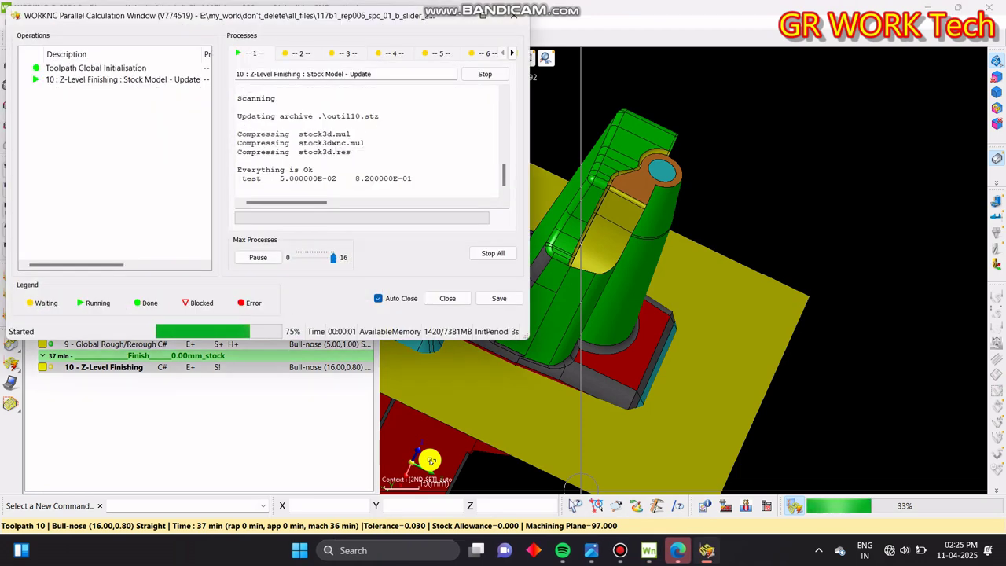
pyautogui.click(674, 550)
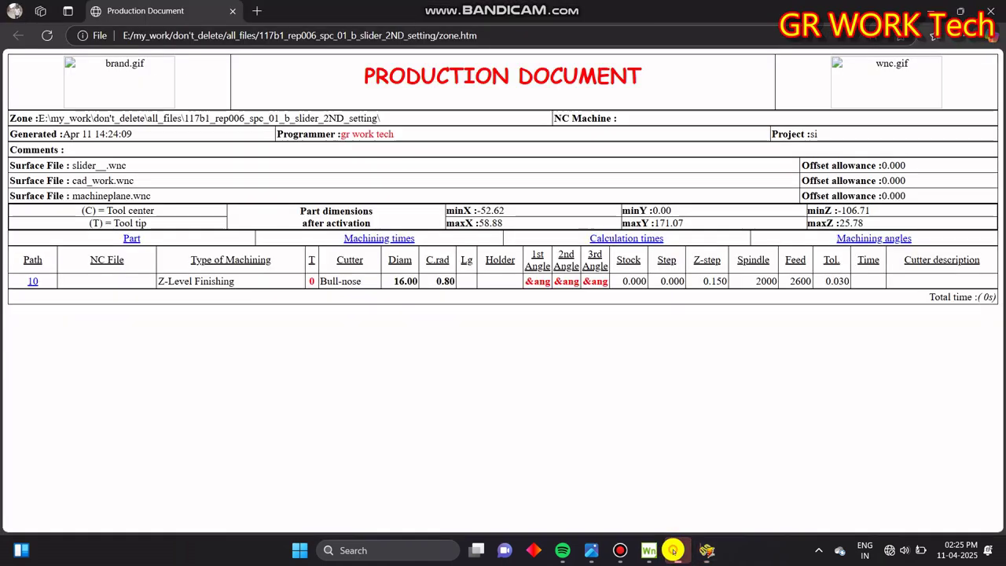
pyautogui.click(999, 5)
pyautogui.click(201, 455)
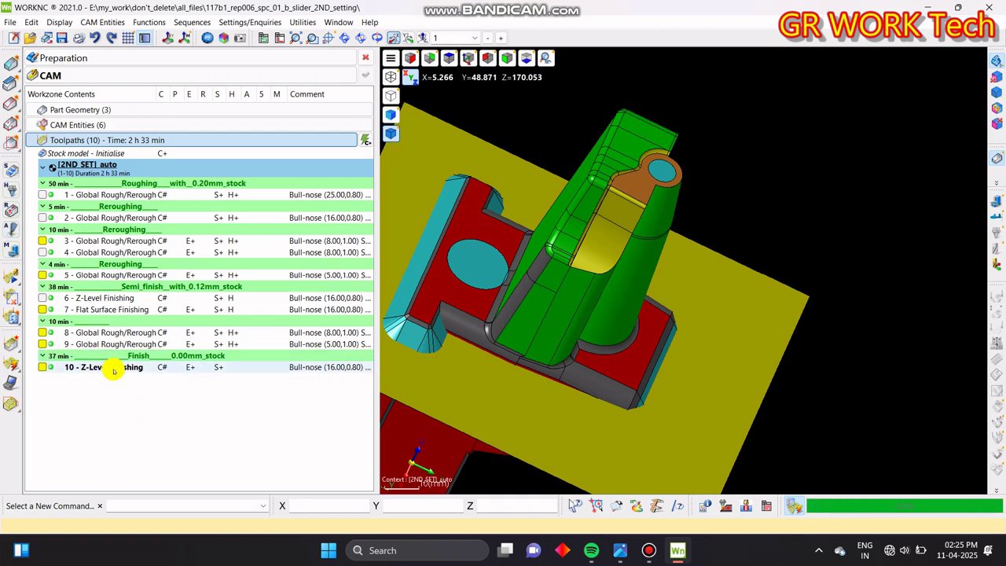
# - Display the stock state over the part and examine the material remaining on the walls, top recess and base
pyautogui.click(86, 367)
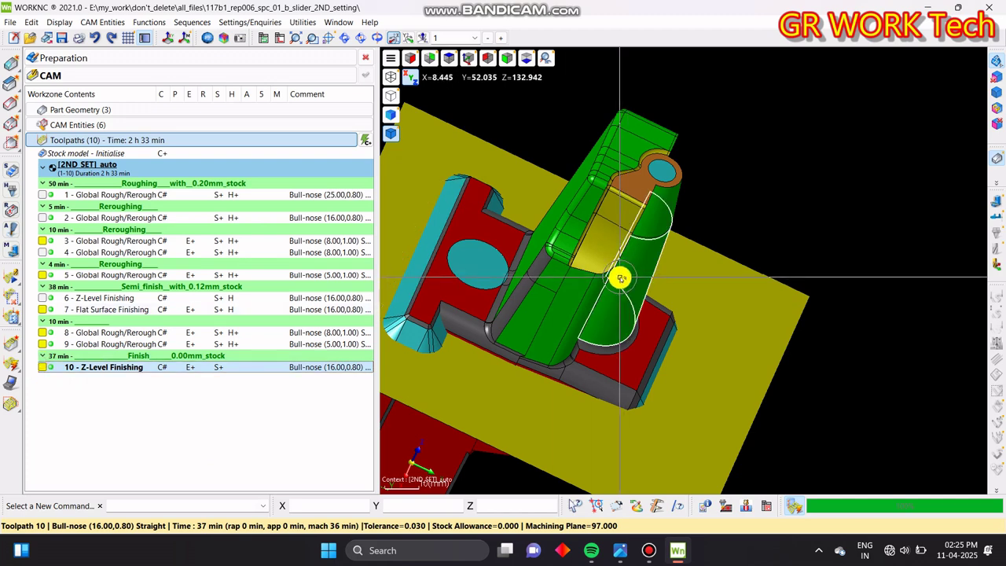
pyautogui.click(118, 110)
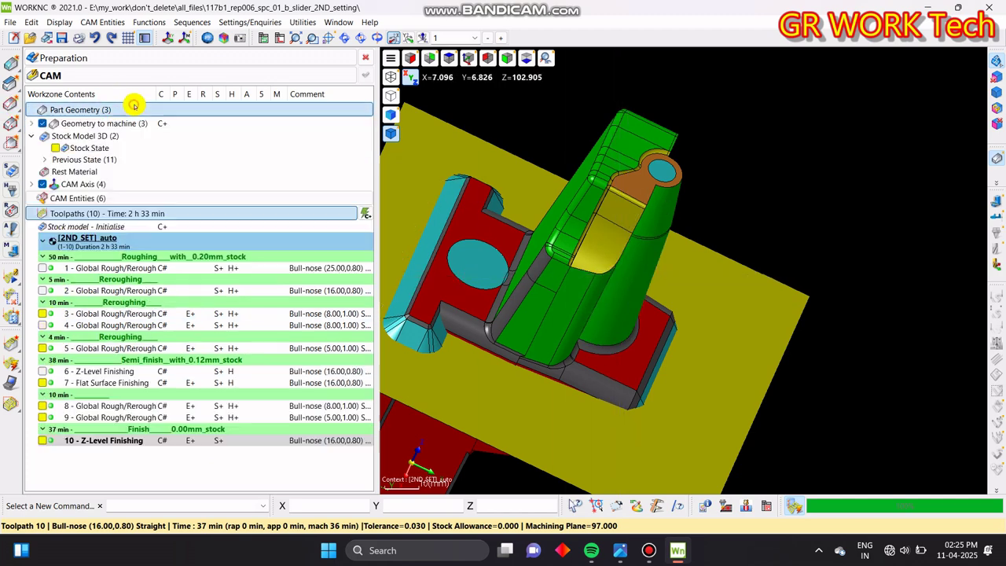
pyautogui.click(53, 148)
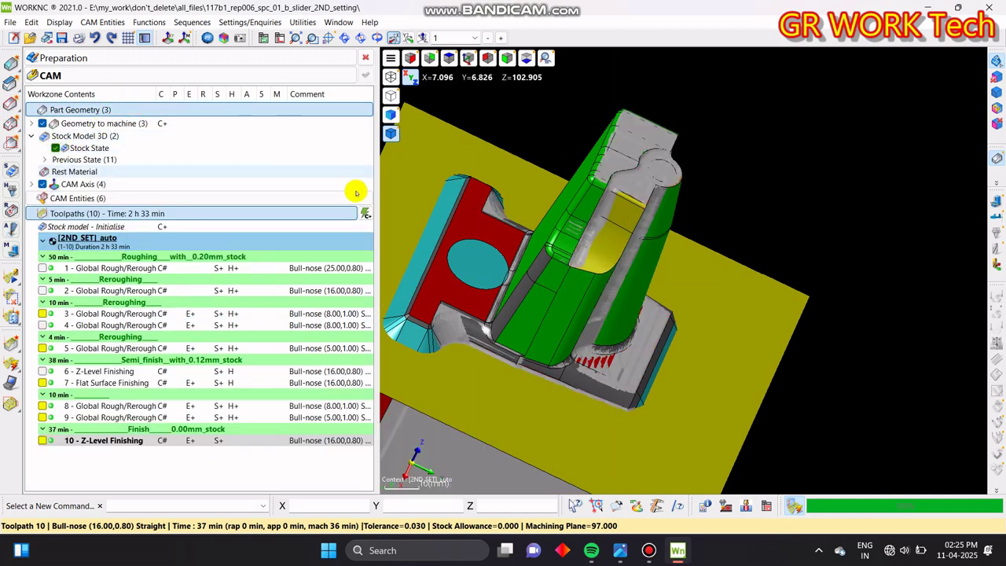
pyautogui.moveTo(565, 199); pyautogui.dragTo(614, 275, button='middle')
pyautogui.moveTo(683, 269); pyautogui.dragTo(770, 306, button='middle')
pyautogui.scroll(5, 678, 304)
pyautogui.moveTo(573, 313); pyautogui.dragTo(669, 391, button='middle')
pyautogui.scroll(5, 770, 204)
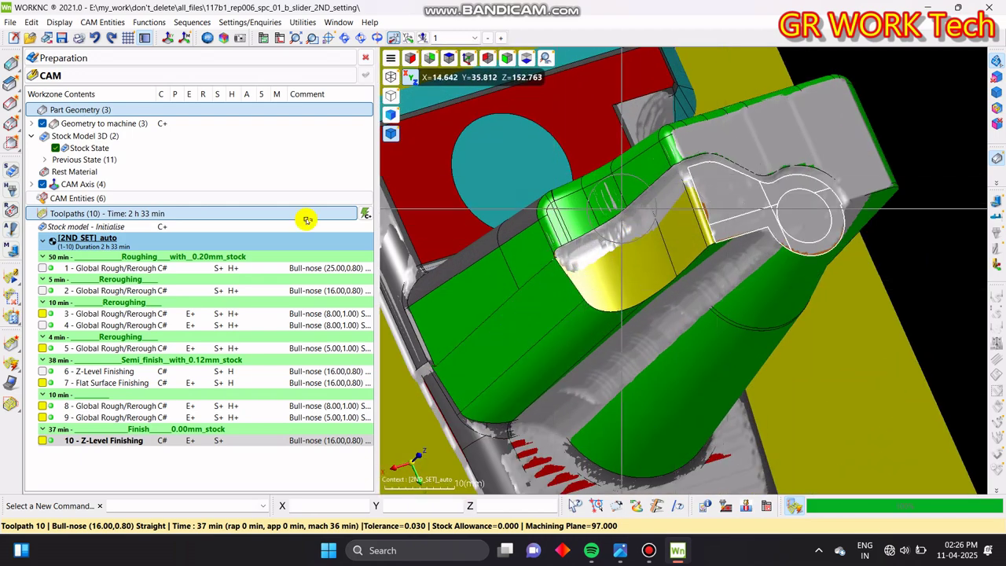
# - Collapse the part geometry list and examine the stock state in a straight top view along Z
pyautogui.click(175, 105)
pyautogui.moveTo(627, 188); pyautogui.dragTo(563, 167, button='middle')
pyautogui.press('z')
pyautogui.scroll(2, 754, 308)
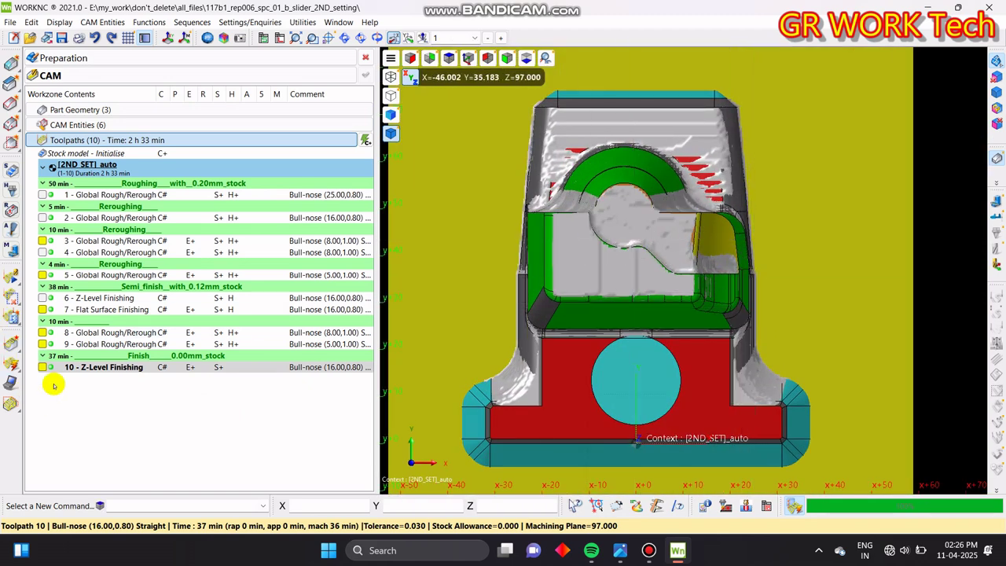
pyautogui.click(108, 405)
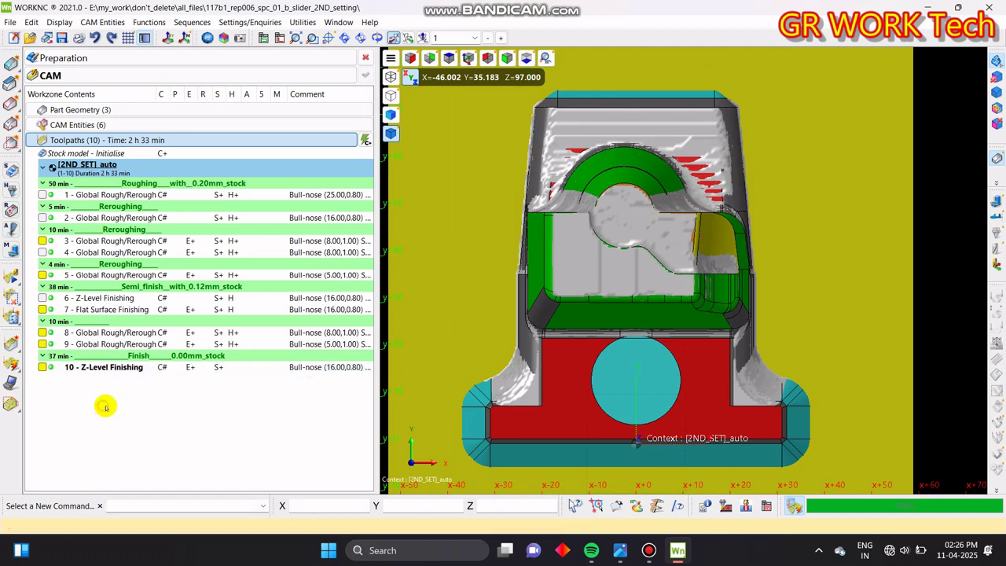
pyautogui.moveTo(633, 362); pyautogui.dragTo(653, 330, button='middle')
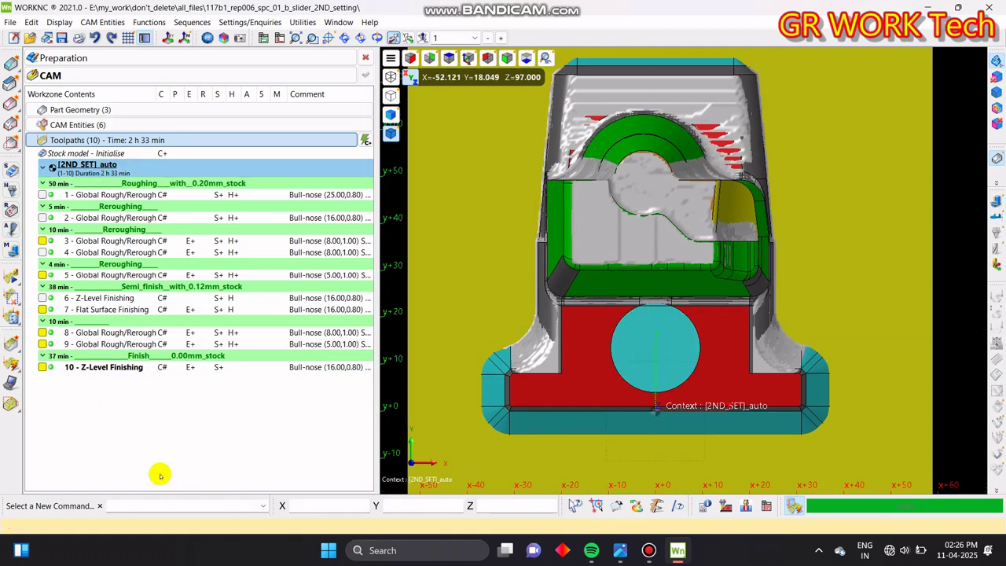
# - Add a comment line made of underscores below toolpath 10 in the toolpath list
pyautogui.rightClick(128, 402)
pyautogui.click(169, 188)
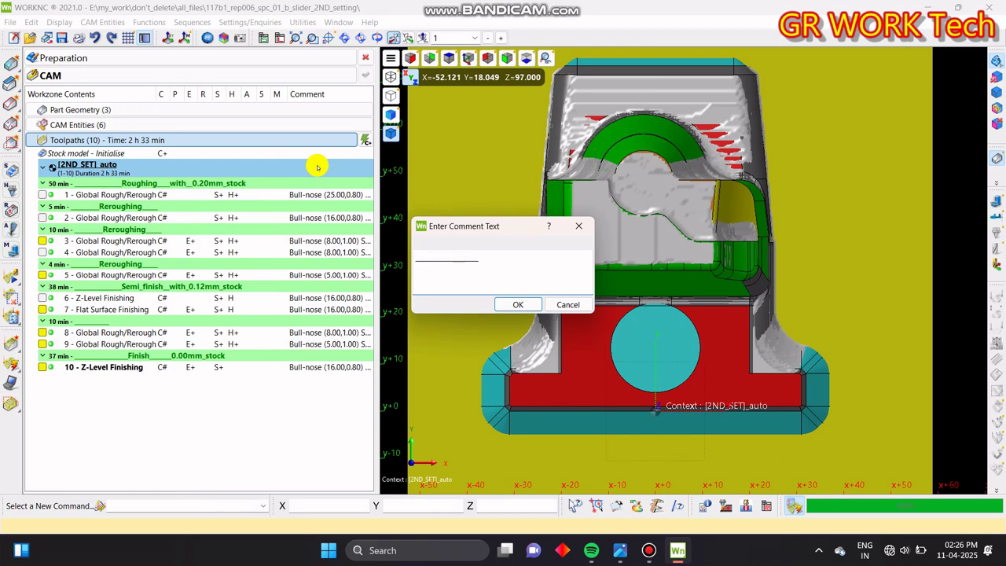
pyautogui.write('___________')
pyautogui.press('Return')
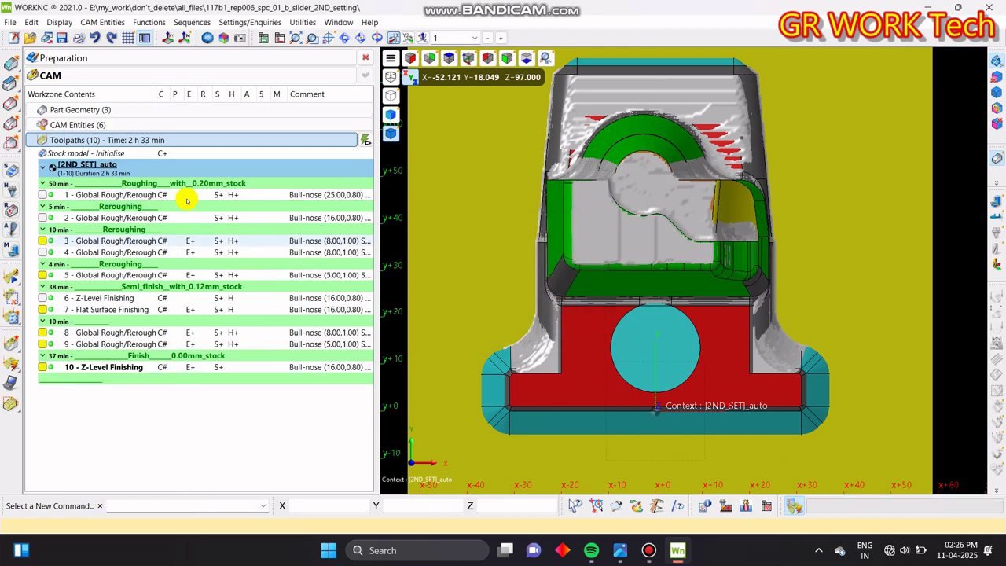
# - Hide the stock state and inspect the orange top face's yellow fillet and the adjoining green recess
pyautogui.doubleClick(118, 123)
pyautogui.doubleClick(101, 110)
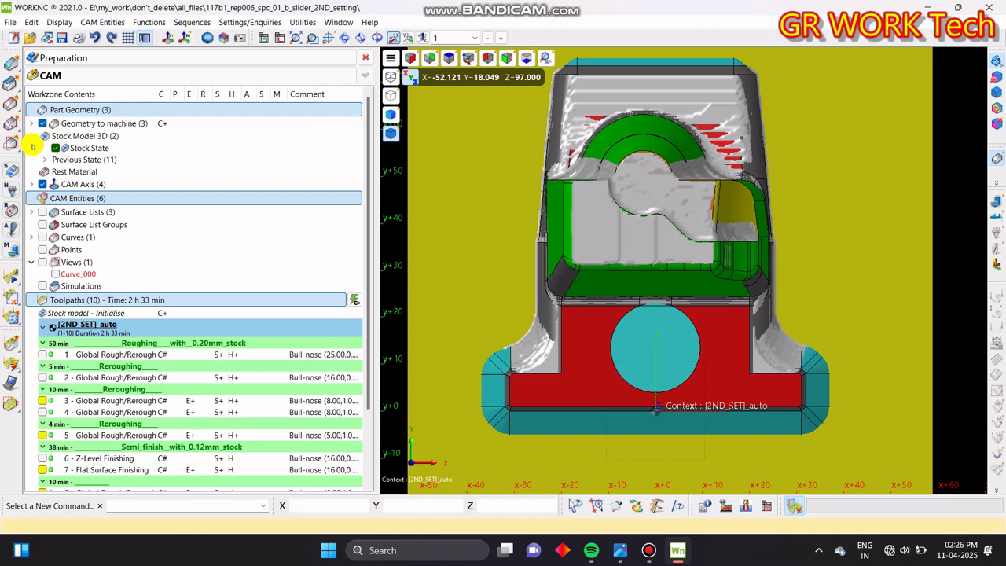
pyautogui.click(55, 148)
pyautogui.scroll(10, 826, 262)
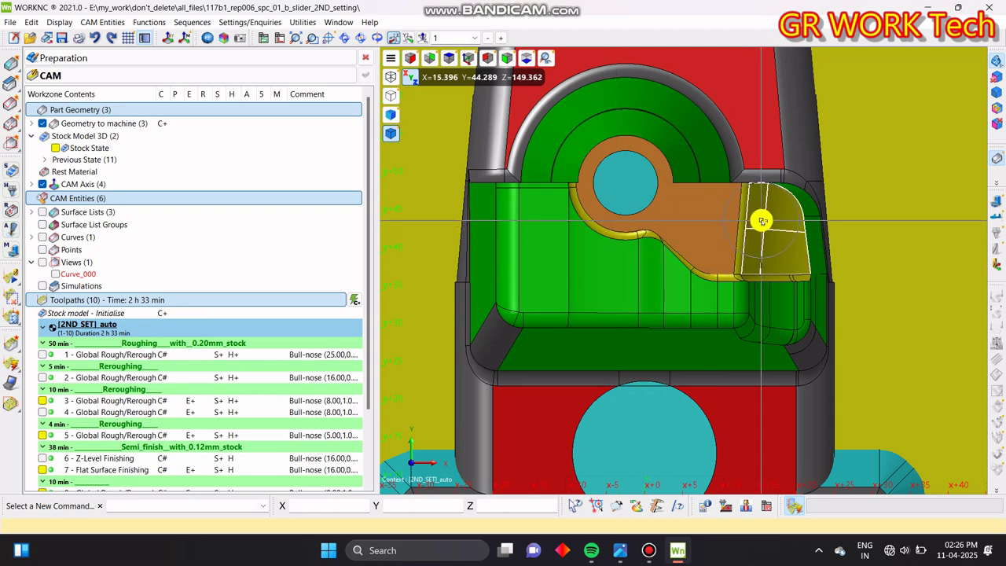
pyautogui.moveTo(632, 287); pyautogui.dragTo(669, 284, button='middle')
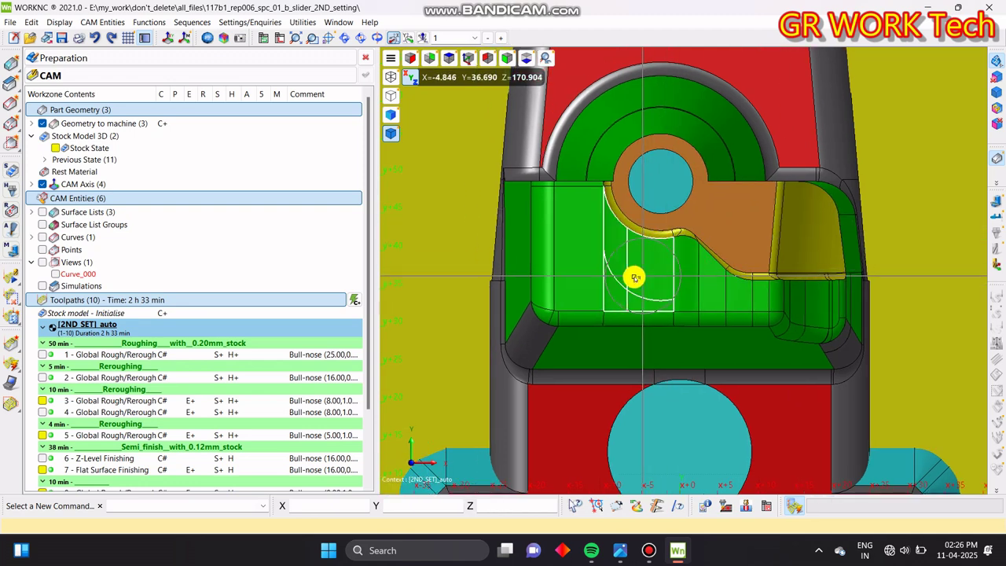
pyautogui.scroll(5, 758, 295)
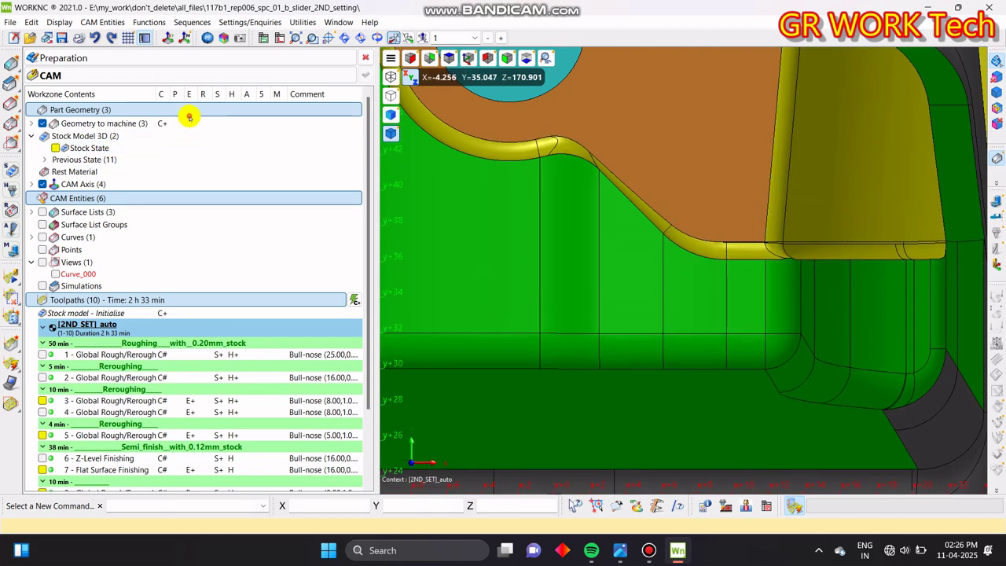
pyautogui.doubleClick(189, 112)
pyautogui.doubleClick(218, 124)
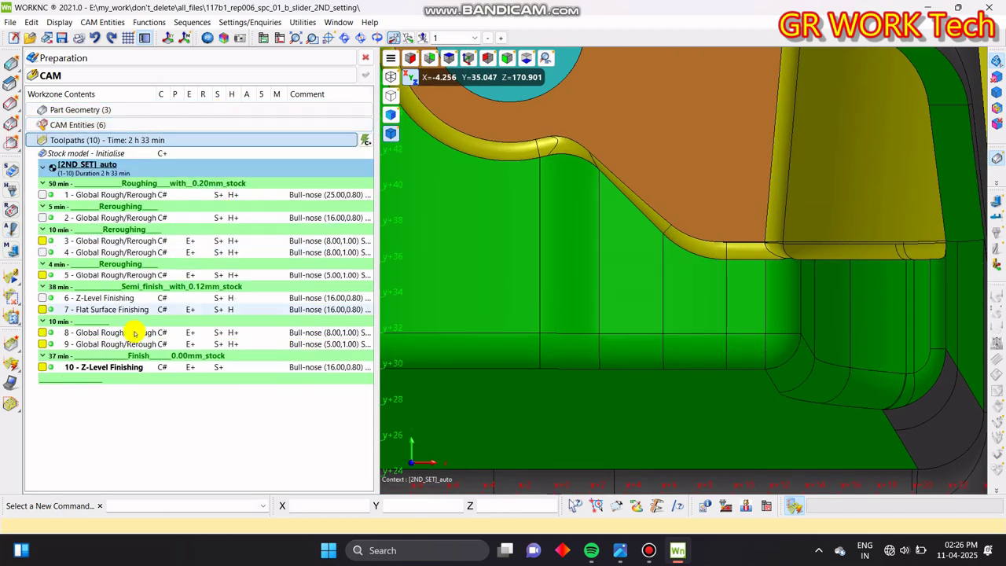
# - Create a new toolpath under the second-setting context using the Optimized Z-Level Finishing strategy
pyautogui.rightClick(86, 422)
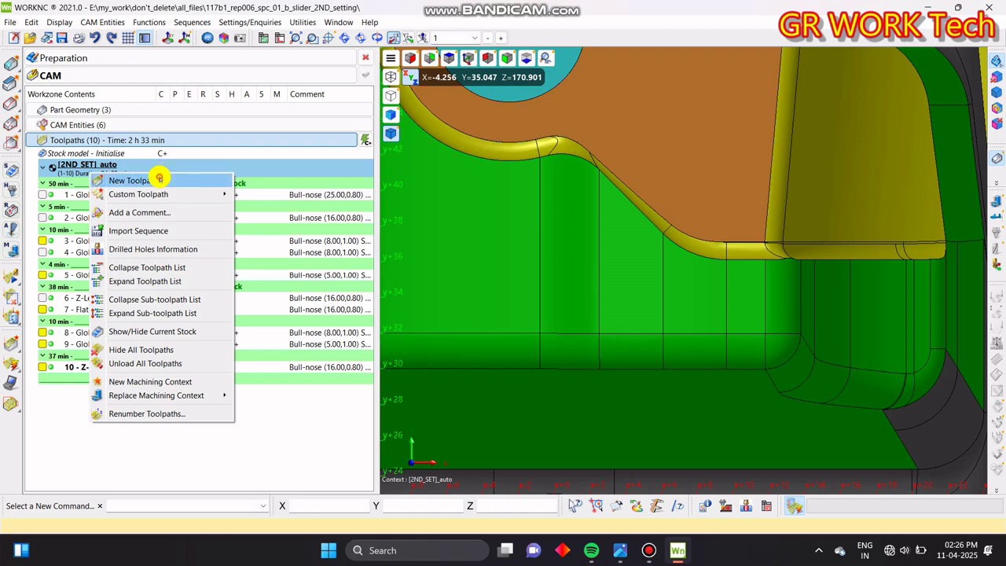
pyautogui.click(158, 179)
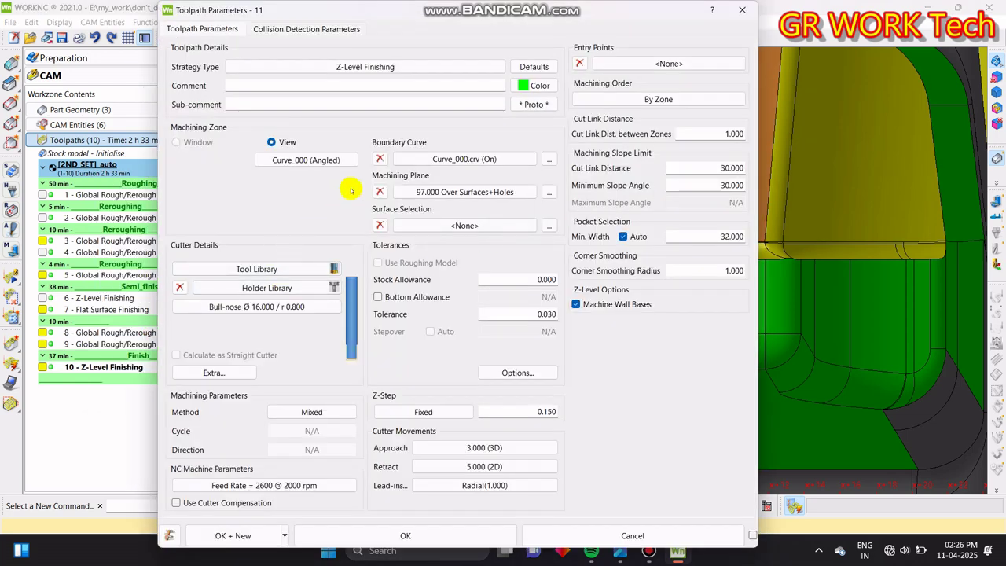
pyautogui.click(330, 67)
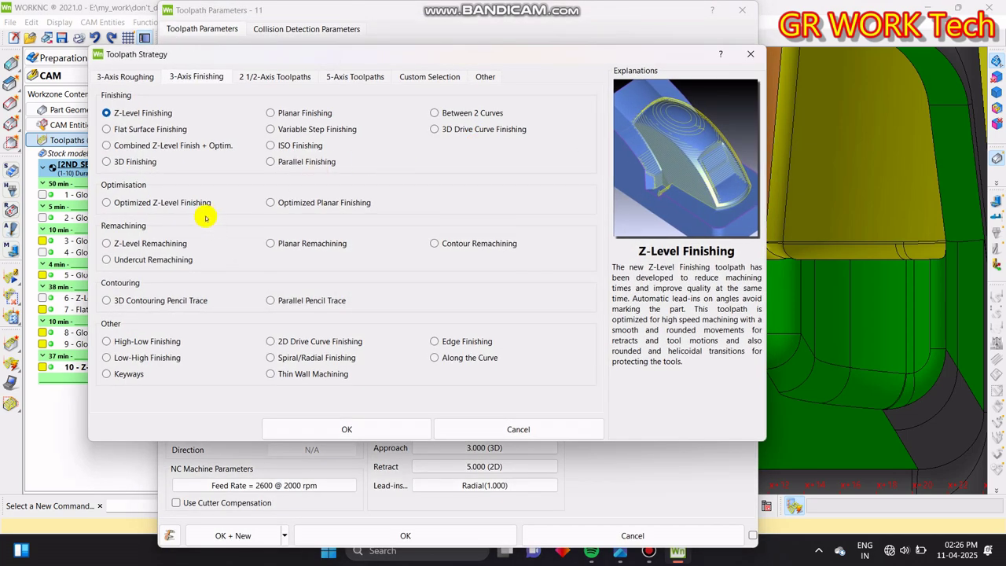
pyautogui.click(208, 209)
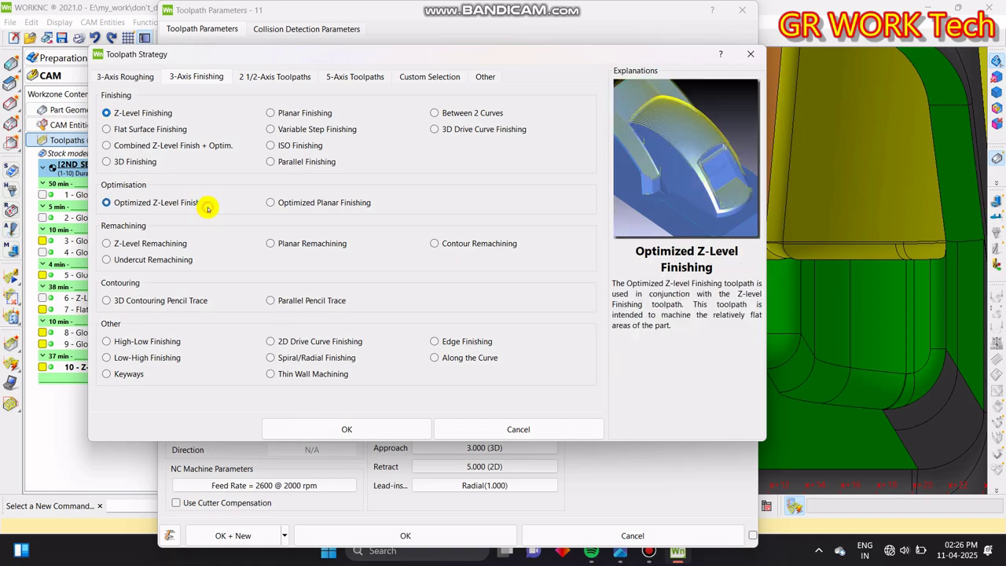
pyautogui.click(348, 429)
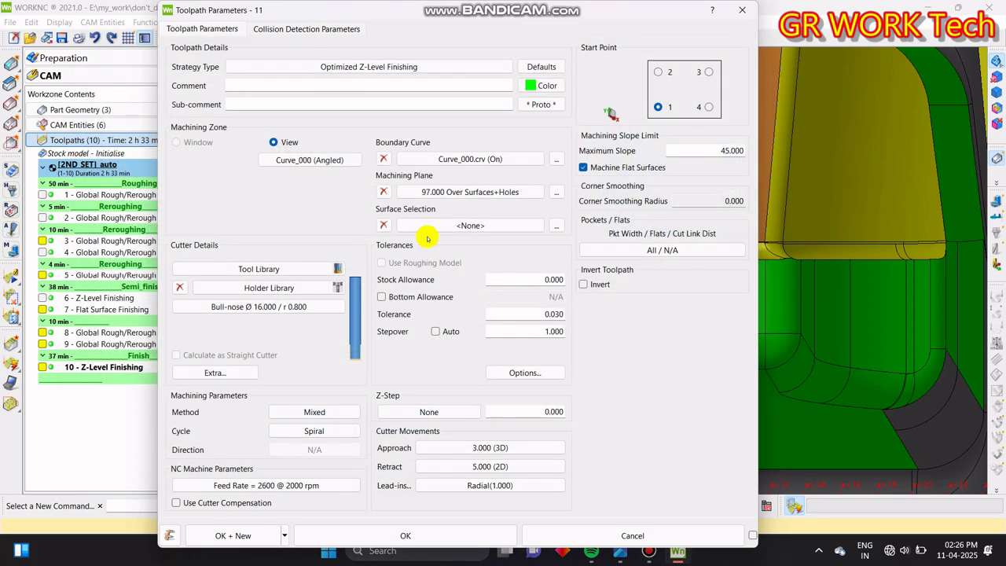
# - Bound toolpath 11 with a closed rectangular curve around the upper recess, including its own view, and clear the machining plane
pyautogui.click(445, 160)
pyautogui.click(56, 325)
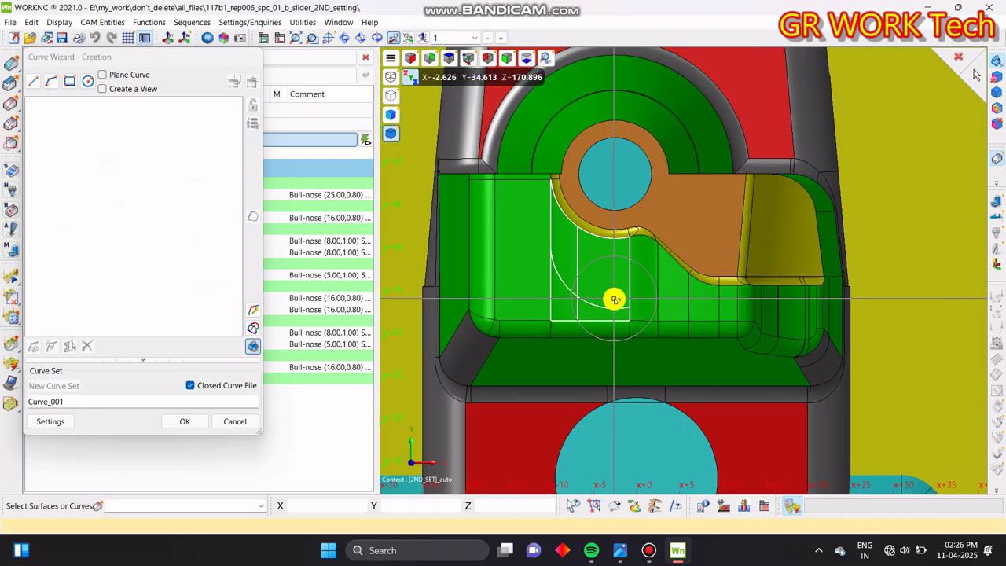
pyautogui.click(69, 81)
pyautogui.click(484, 175)
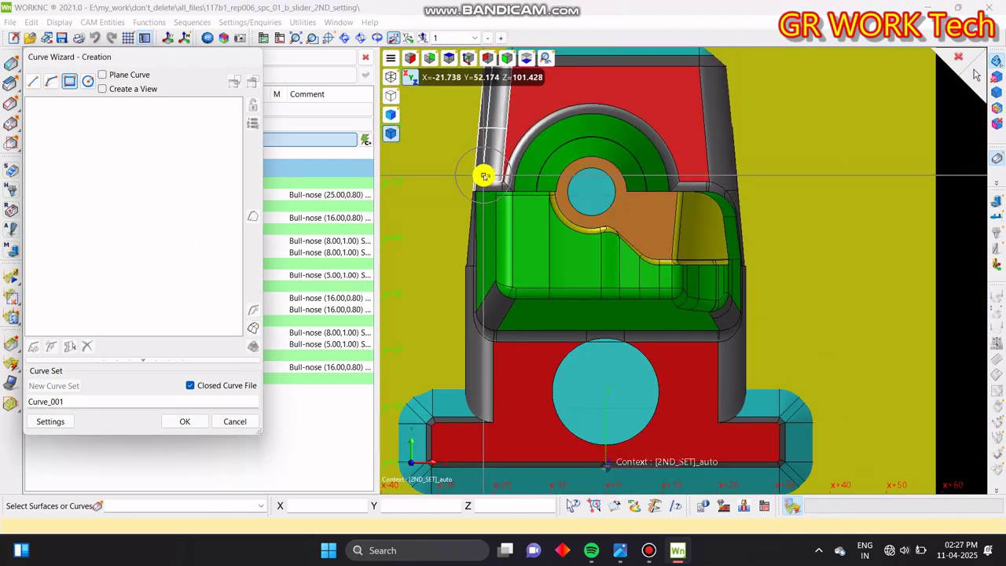
pyautogui.click(484, 305)
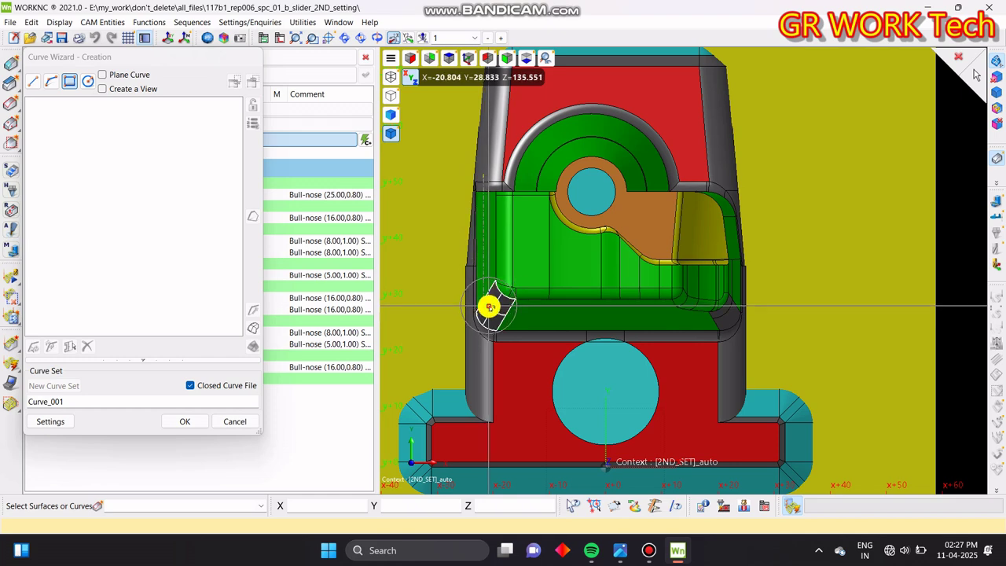
pyautogui.click(760, 308)
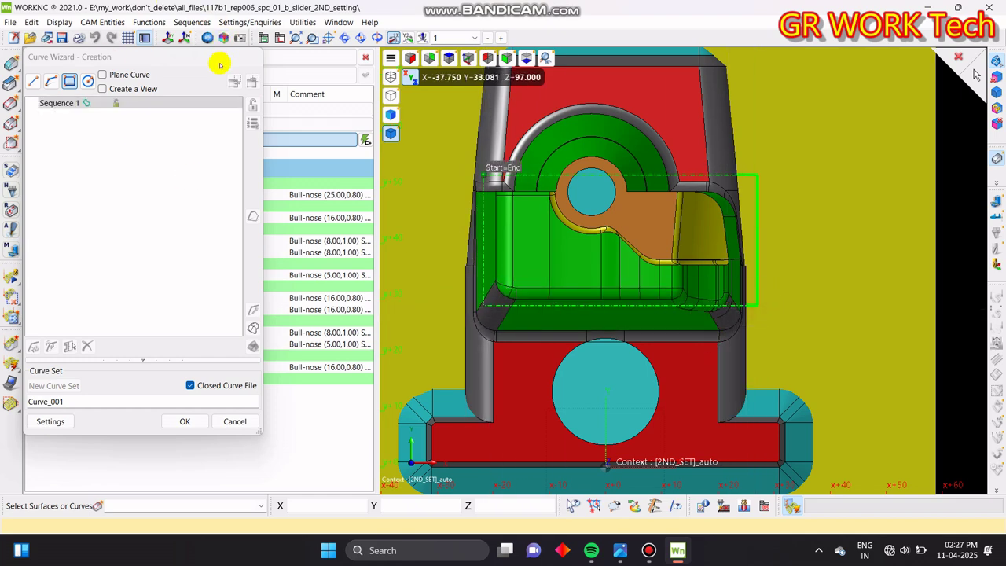
pyautogui.click(142, 90)
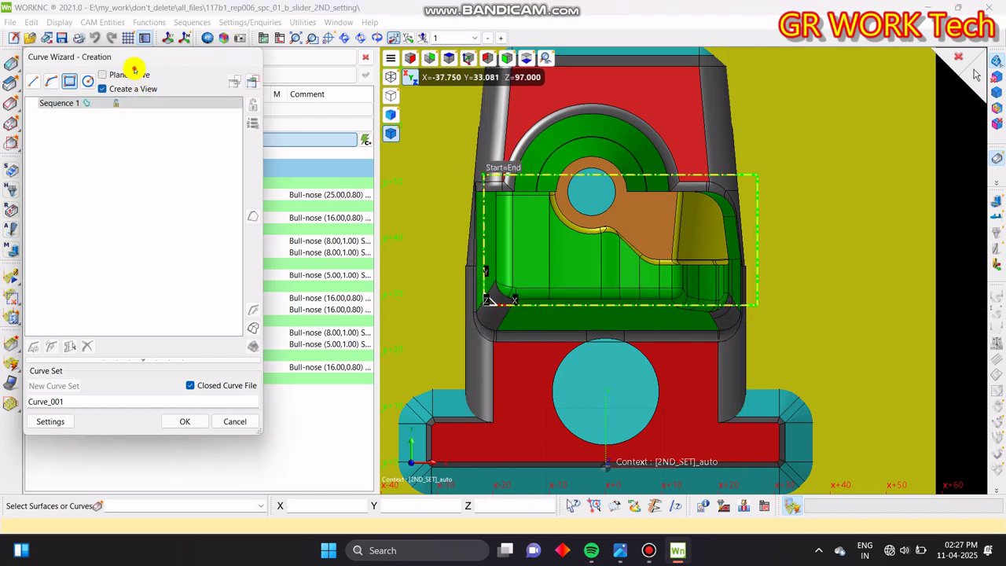
pyautogui.click(184, 423)
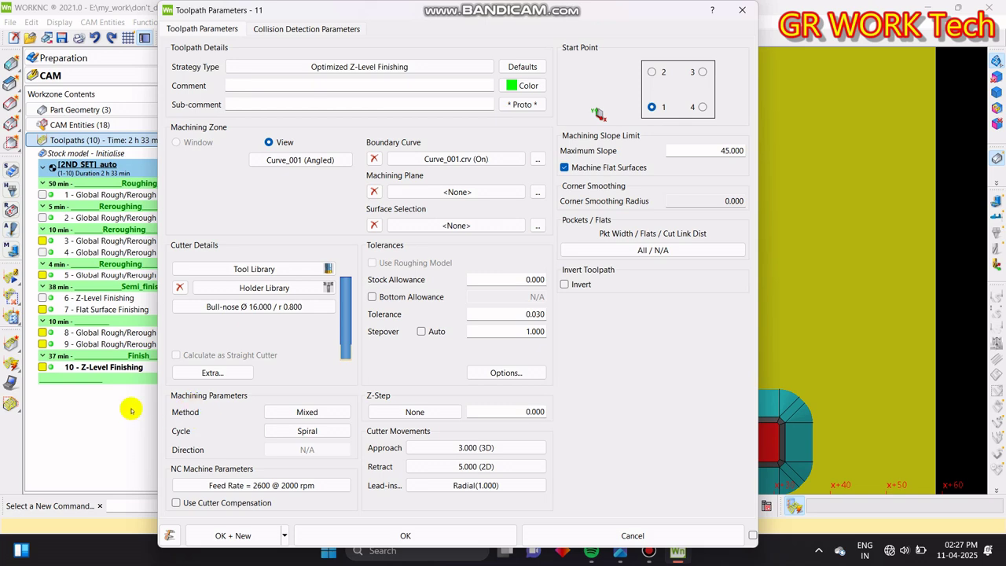
# - Assign the 8Ball_45 cutter from the Finishing_Ball_Cutters_C45_Material library folder to toolpath 11
pyautogui.click(271, 267)
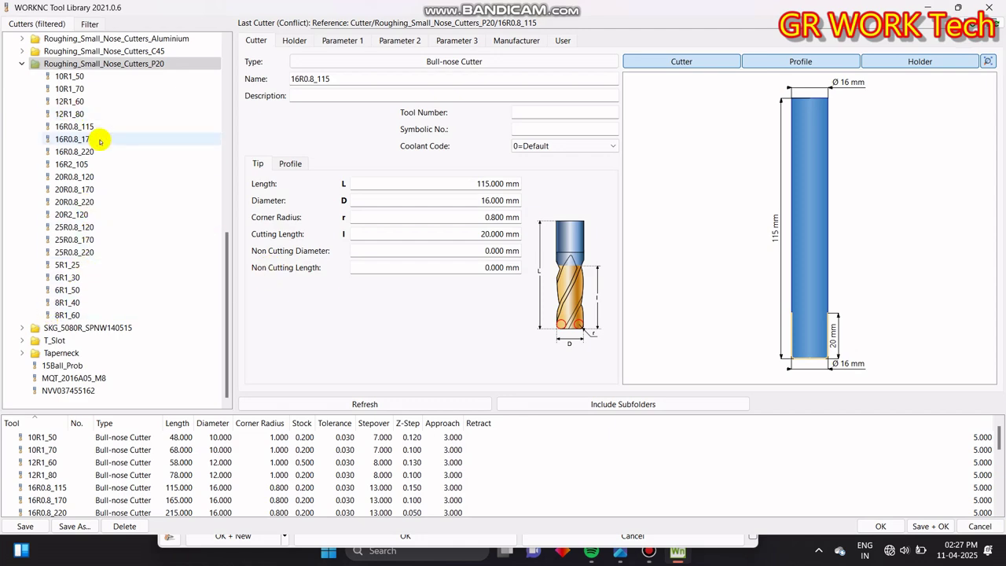
pyautogui.scroll(15, 99, 141)
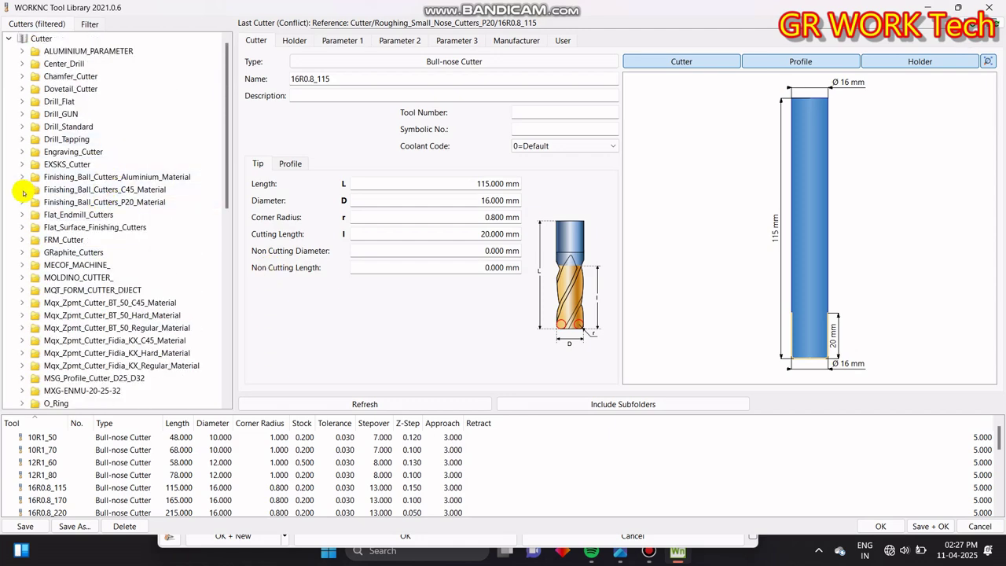
pyautogui.click(23, 191)
pyautogui.click(22, 191)
pyautogui.click(23, 191)
pyautogui.click(23, 191)
pyautogui.click(22, 193)
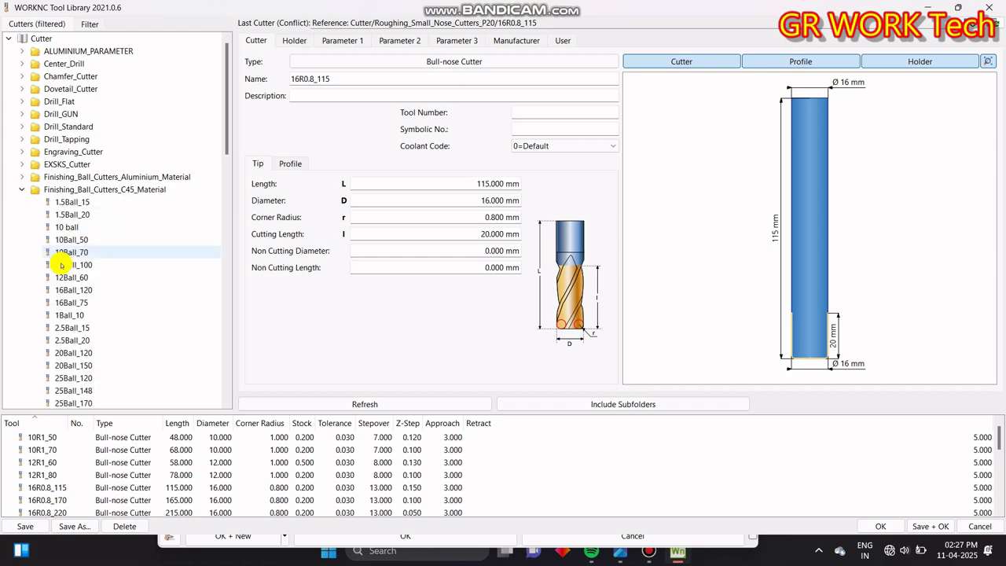
pyautogui.scroll(-7, 62, 265)
pyautogui.click(64, 289)
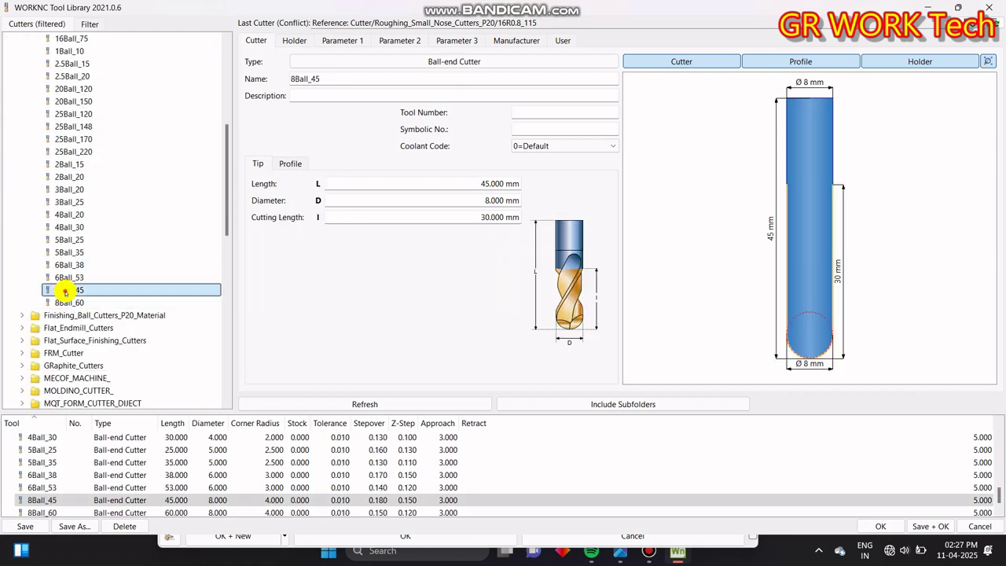
pyautogui.click(881, 525)
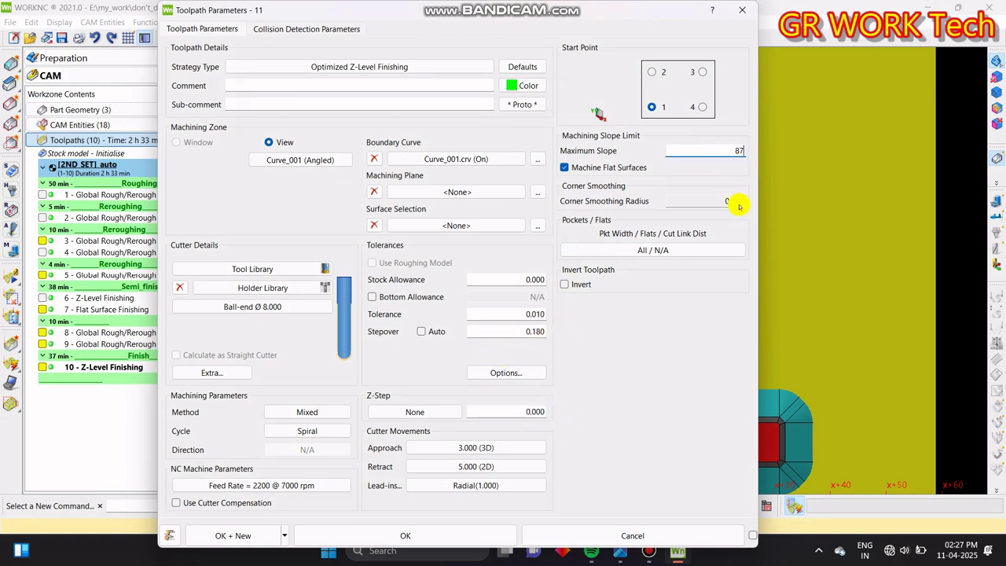
# - Set toolpath 11's maximum slope to 87, change its lead-ins to Vertical, and save the toolpath parameters
pyautogui.click(477, 486)
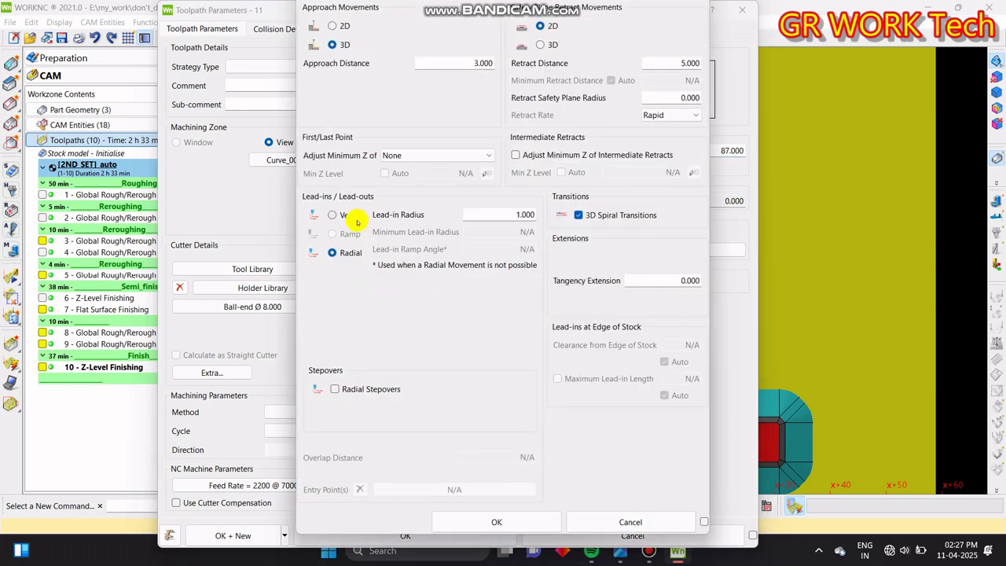
pyautogui.click(345, 215)
pyautogui.click(495, 522)
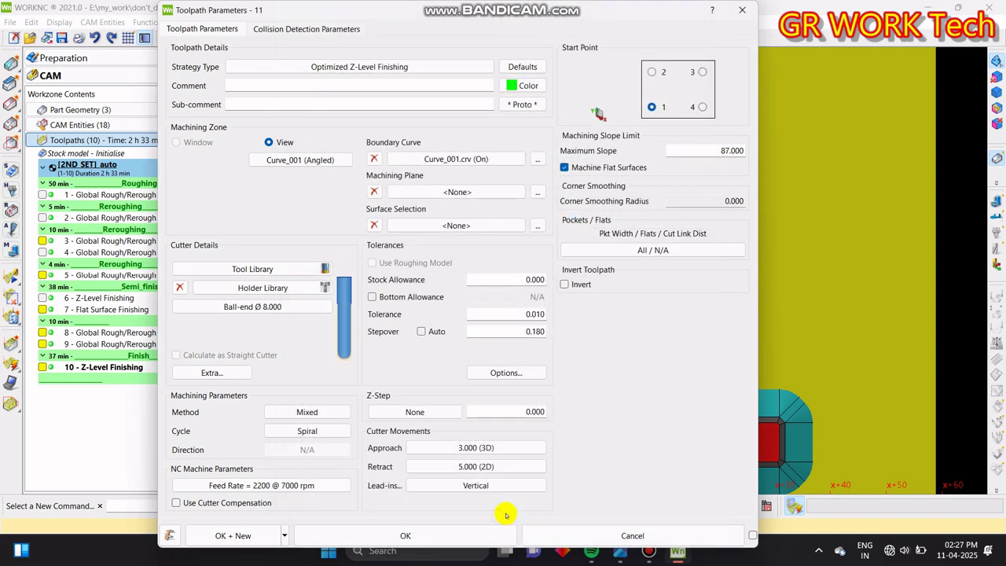
pyautogui.click(411, 538)
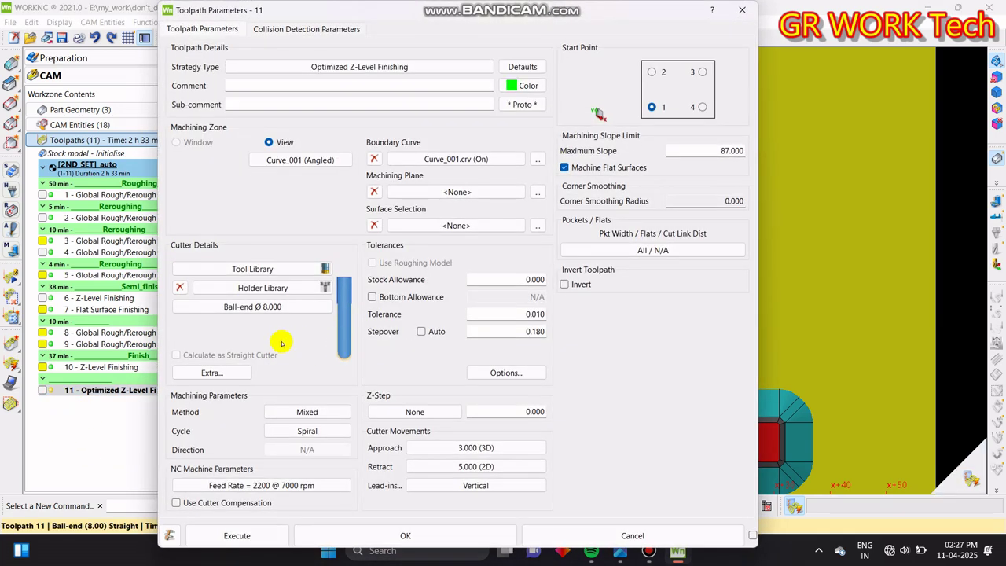
# - Change toolpath 11's cycle to Lace parallel to X and calculate the toolpath
pyautogui.click(319, 432)
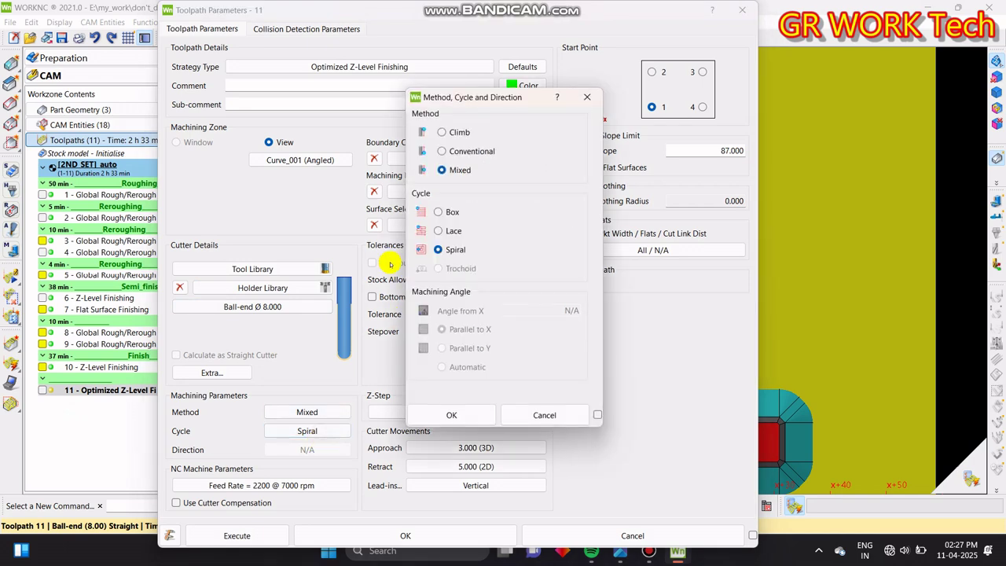
pyautogui.click(438, 230)
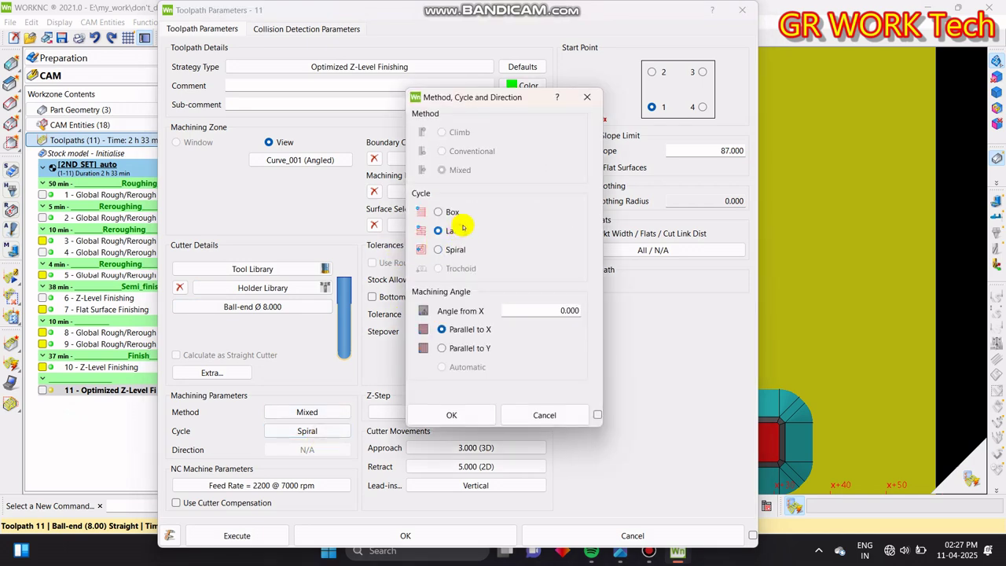
pyautogui.click(445, 416)
pyautogui.click(405, 534)
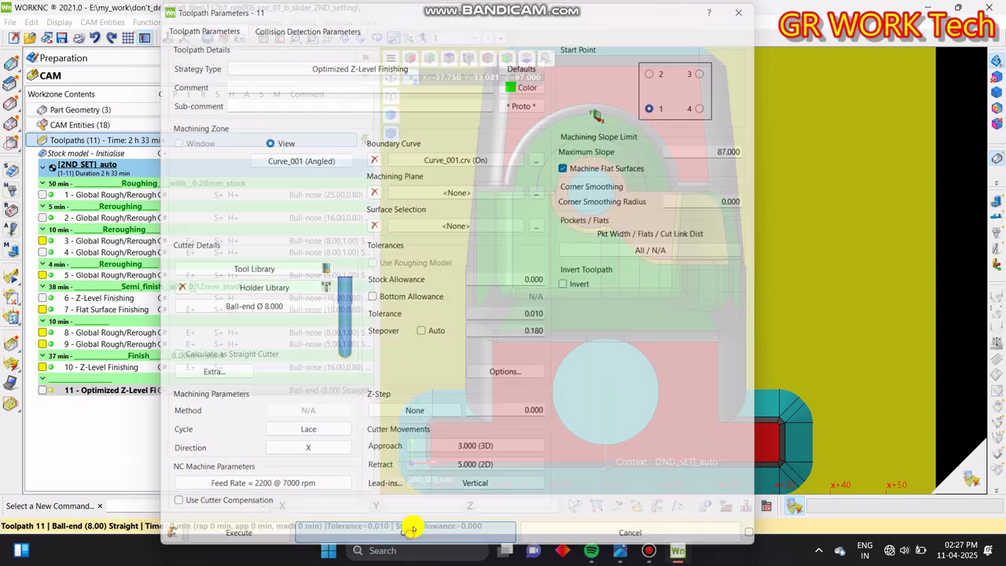
pyautogui.click(969, 482)
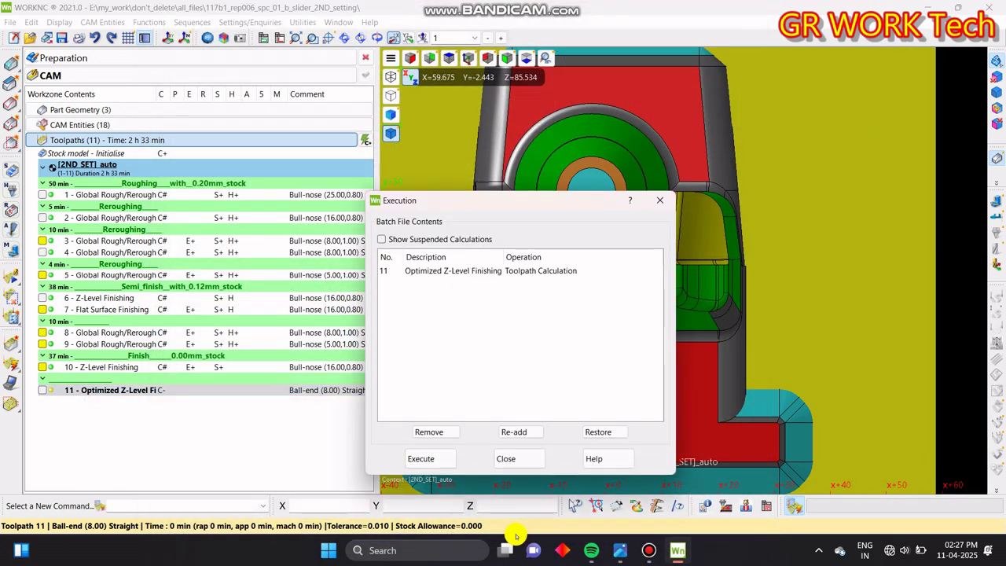
pyautogui.click(431, 458)
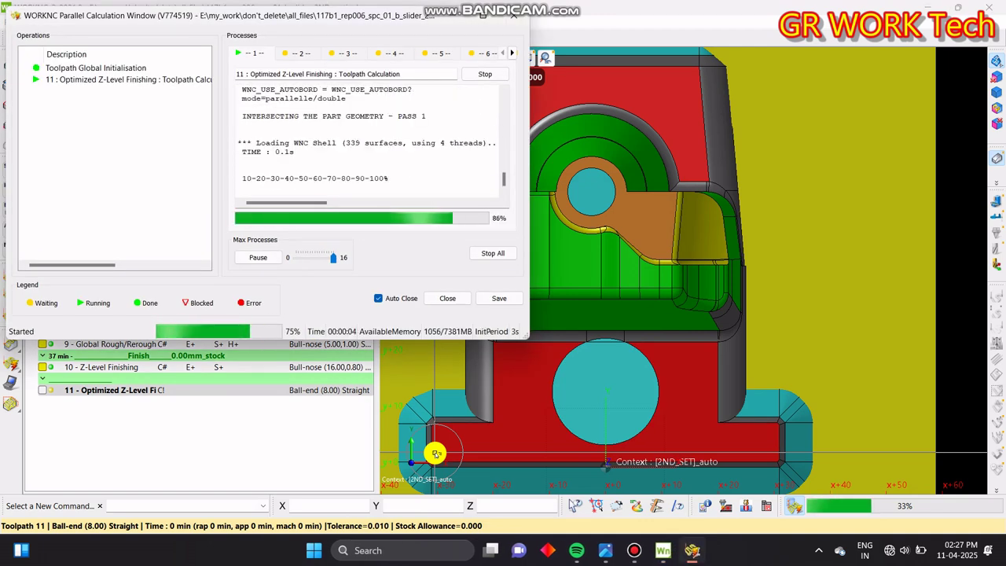
# - Display toolpath 11 over the part and examine how far its passes run down the side wall
pyautogui.scroll(2, 574, 267)
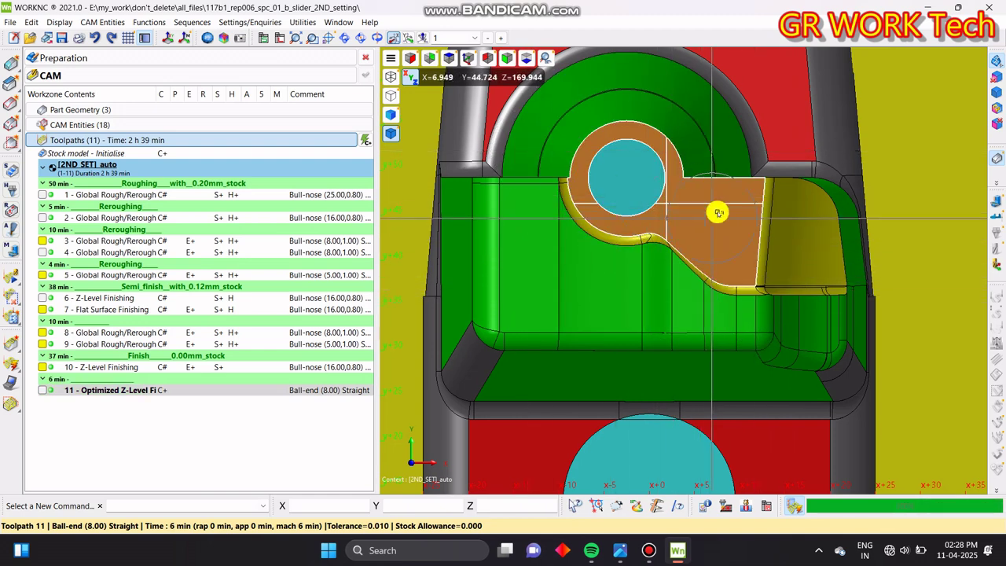
pyautogui.click(176, 447)
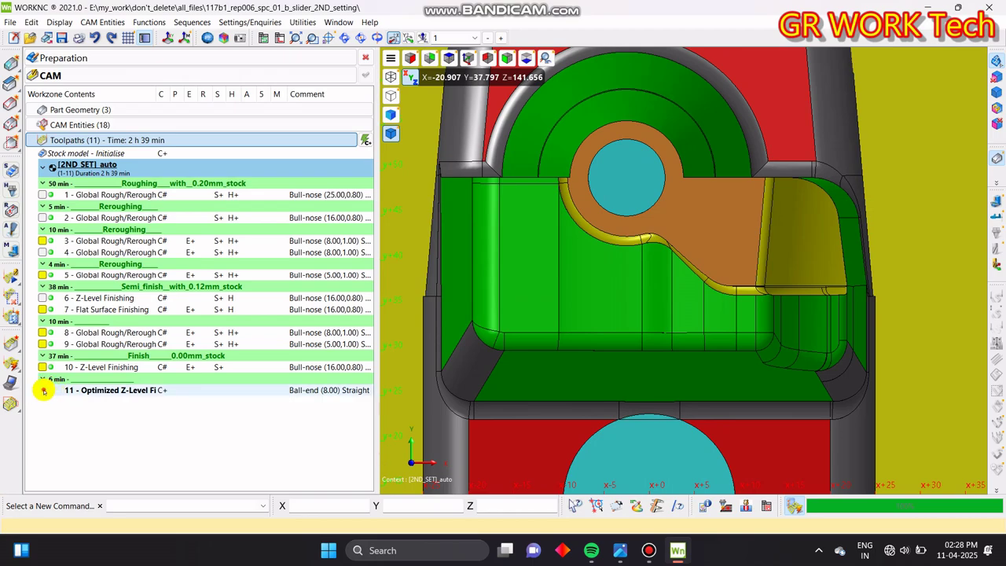
pyautogui.click(43, 390)
pyautogui.moveTo(732, 348); pyautogui.dragTo(734, 322, button='middle')
pyautogui.scroll(5, 734, 322)
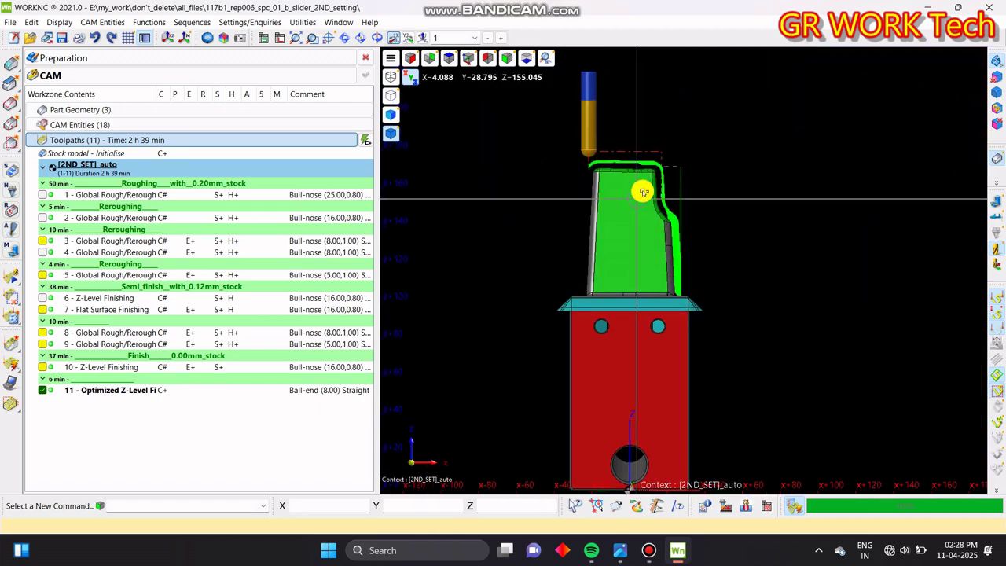
# - Remove toolpath 11's side-wall passes below about Z 130 with a rectangular selection in the side view
pyautogui.click(110, 393)
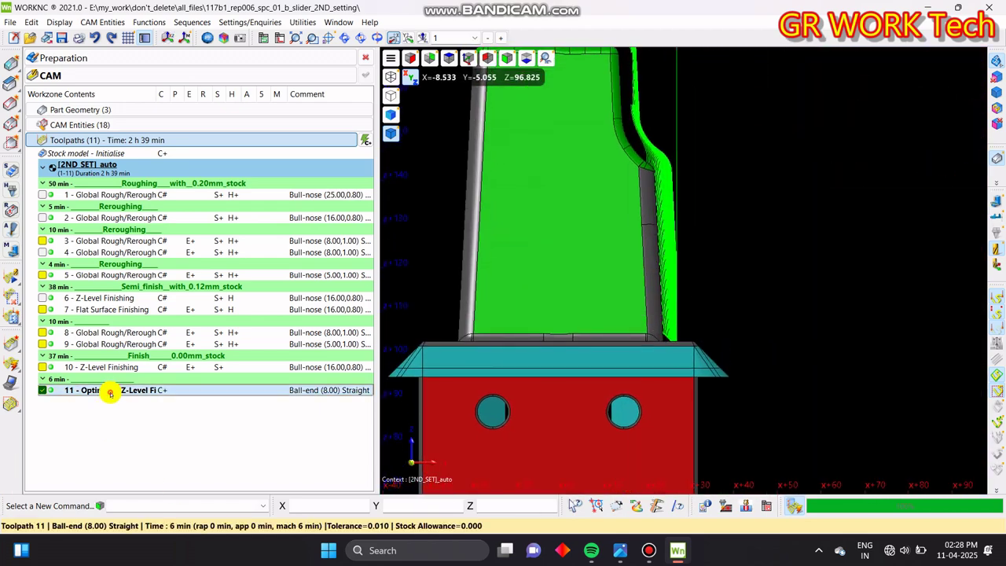
pyautogui.click(9, 299)
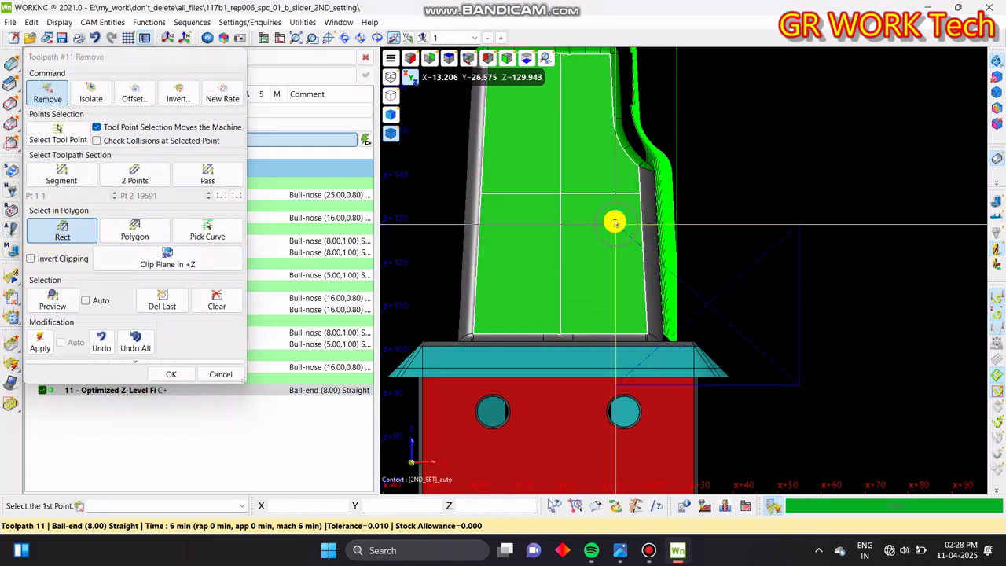
pyautogui.moveTo(660, 233); pyautogui.dragTo(539, 341, button='middle')
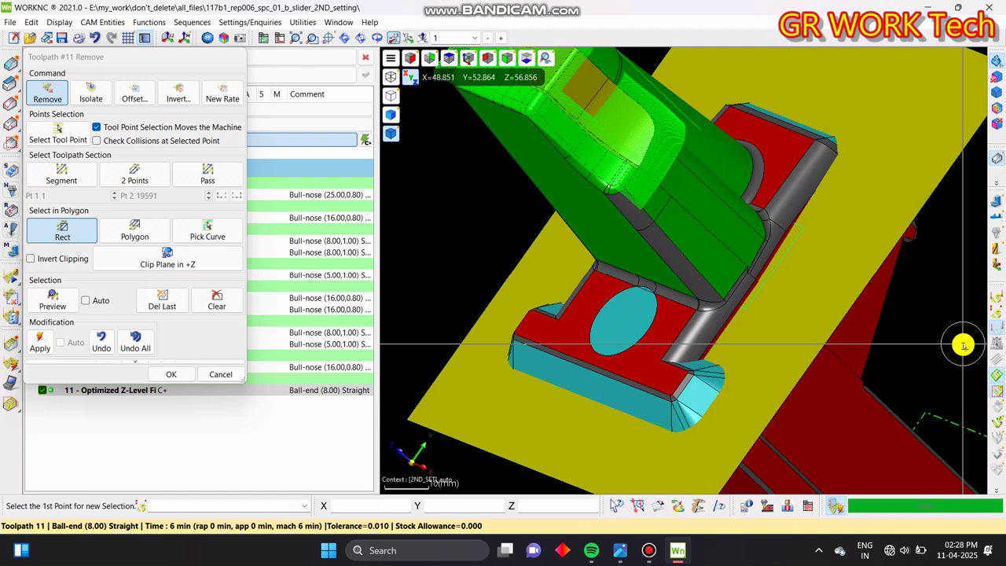
pyautogui.moveTo(723, 241); pyautogui.dragTo(727, 363, button='middle')
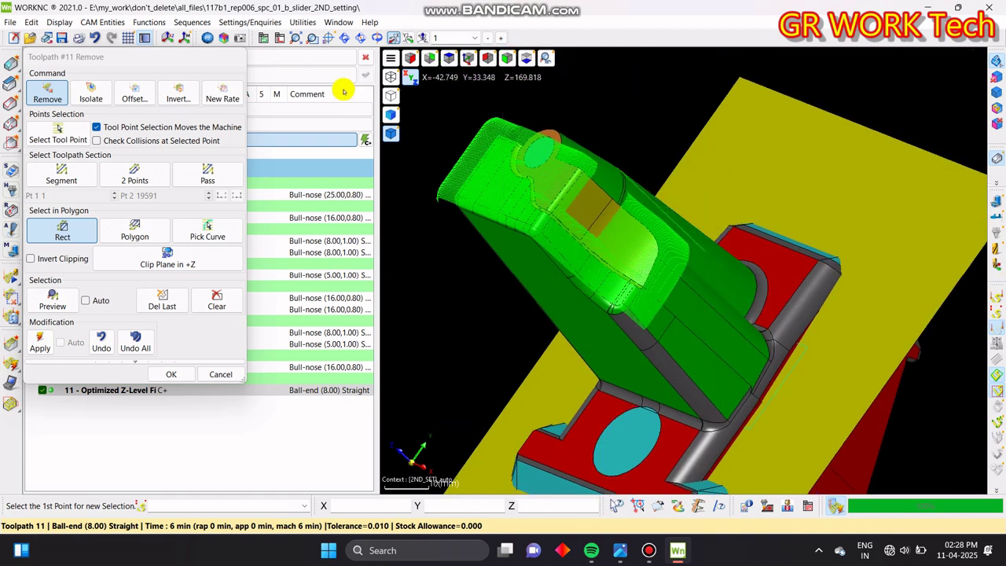
# - Check the remaining passes from an angle, accept the trimmed toolpath 11 and calculate its modification
pyautogui.click(216, 176)
pyautogui.scroll(3, 643, 208)
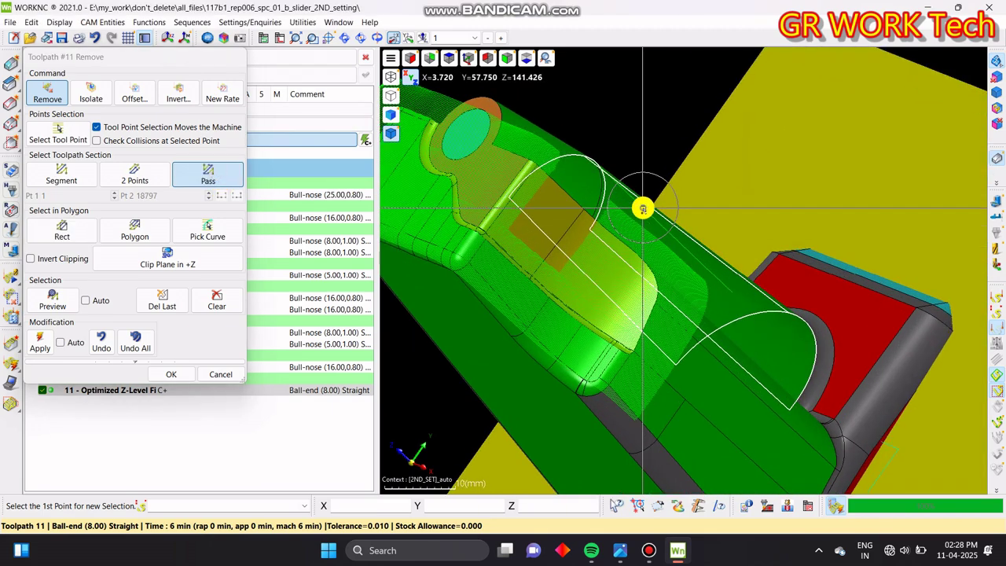
pyautogui.scroll(-4, 715, 215)
pyautogui.moveTo(641, 286); pyautogui.dragTo(581, 228, button='middle')
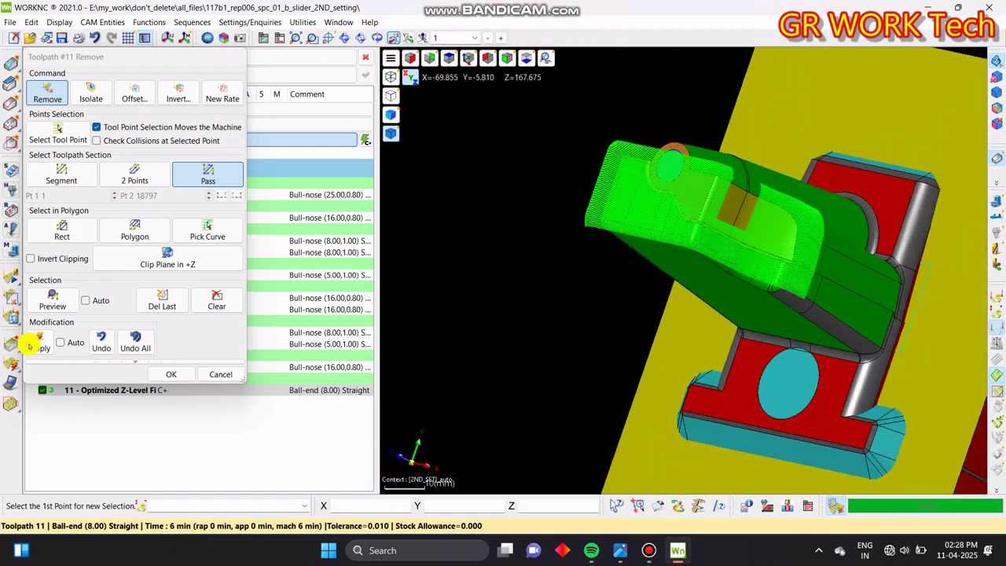
pyautogui.click(182, 373)
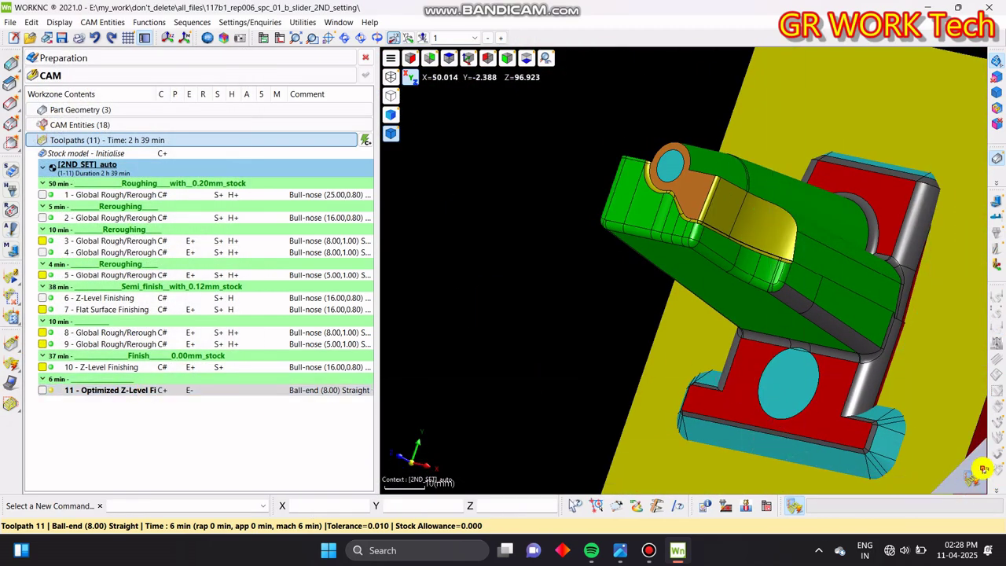
pyautogui.click(430, 459)
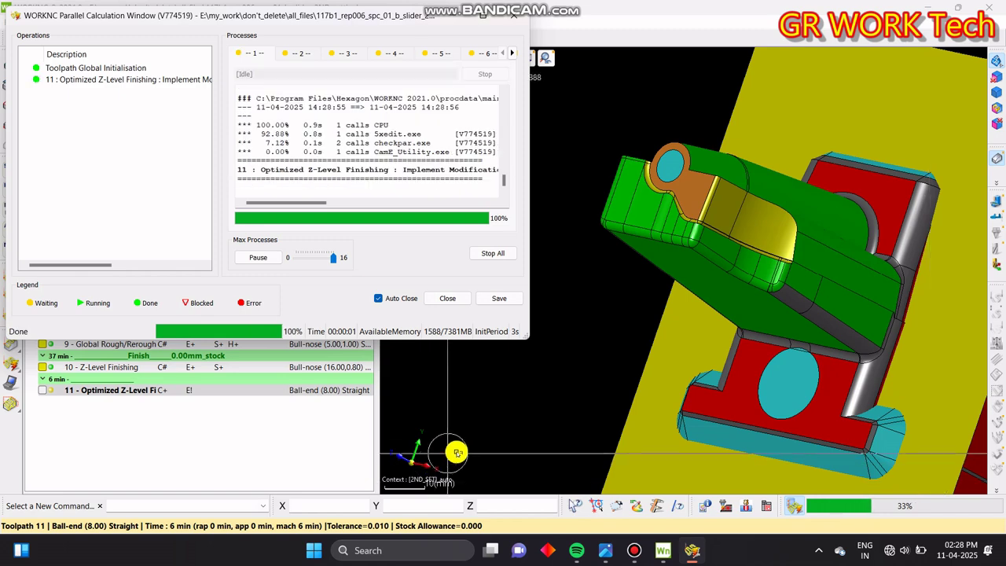
# - Display toolpaths 10 and 11 together over the part and examine how their passes cover the top faces
pyautogui.click(42, 367)
pyautogui.click(42, 390)
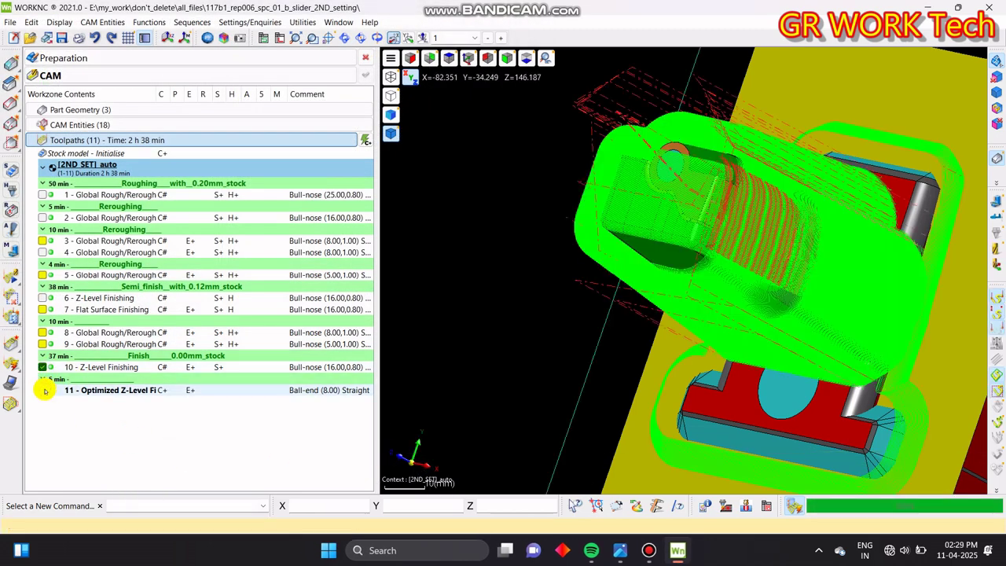
pyautogui.moveTo(999, 301); pyautogui.dragTo(671, 433)
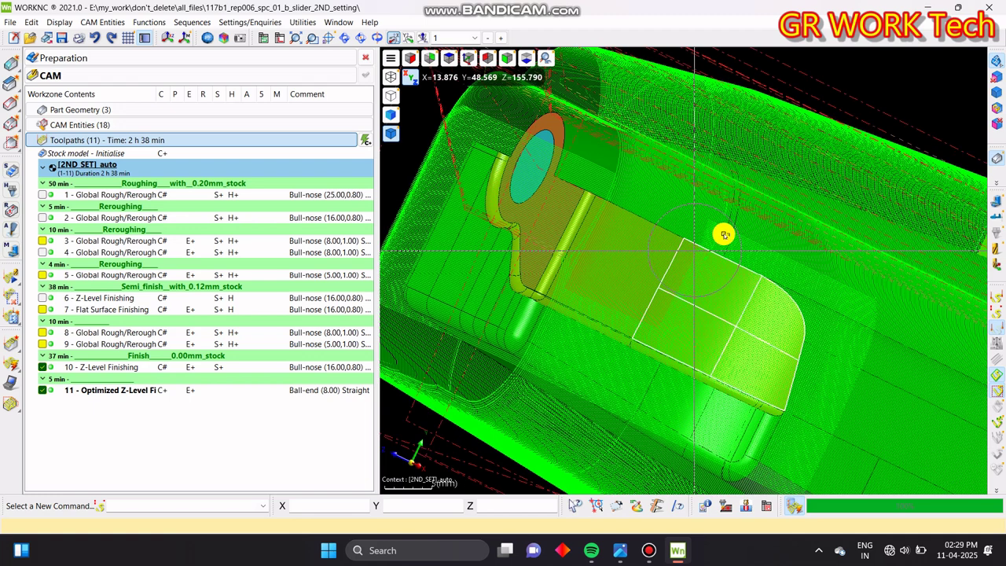
pyautogui.moveTo(723, 231); pyautogui.dragTo(638, 263)
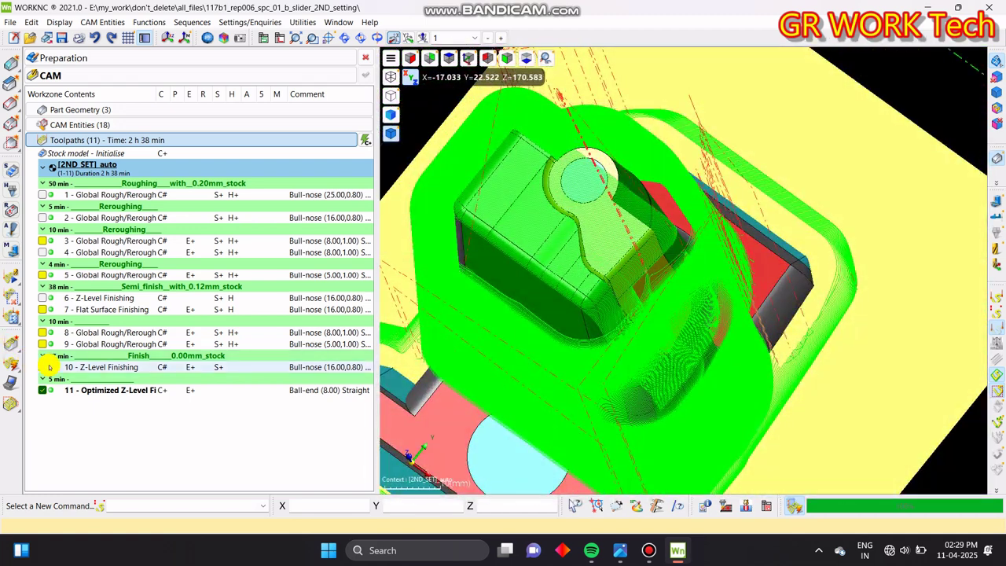
# - Hide toolpath 10, examine toolpath 11 alone over the top and sloped faces, hide it and inspect the bare surfaces
pyautogui.click(43, 366)
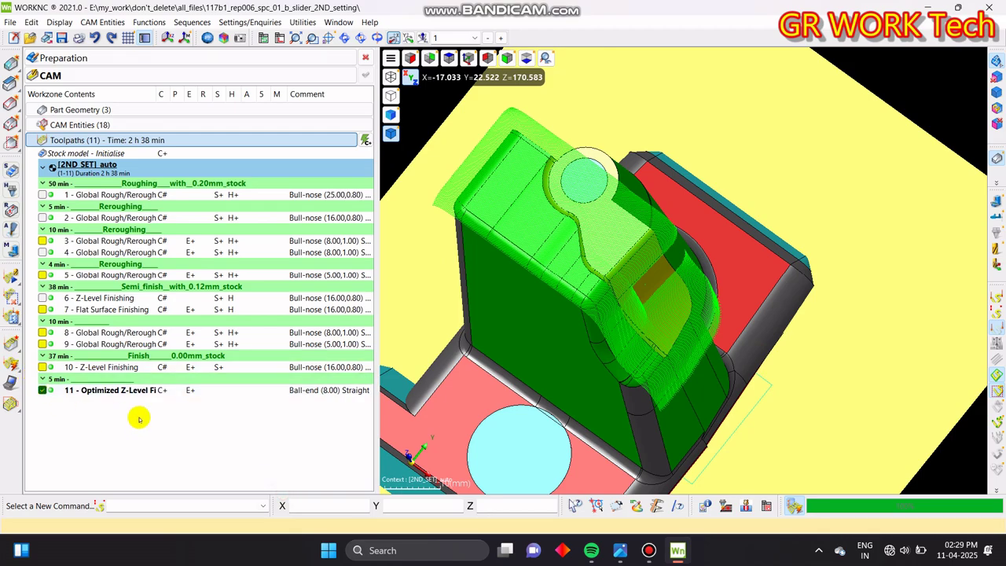
pyautogui.click(132, 391)
pyautogui.moveTo(831, 262); pyautogui.dragTo(641, 303)
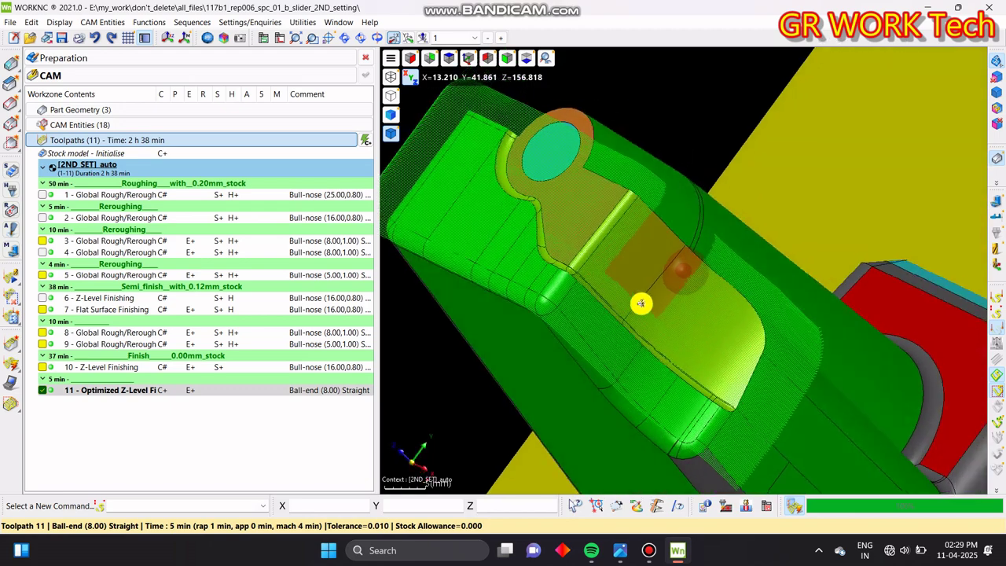
pyautogui.click(44, 389)
pyautogui.moveTo(681, 271)
pyautogui.mouseDown(button='middle')
pyautogui.moveTo(655, 330)
pyautogui.moveTo(632, 322)
pyautogui.mouseUp(button='middle')
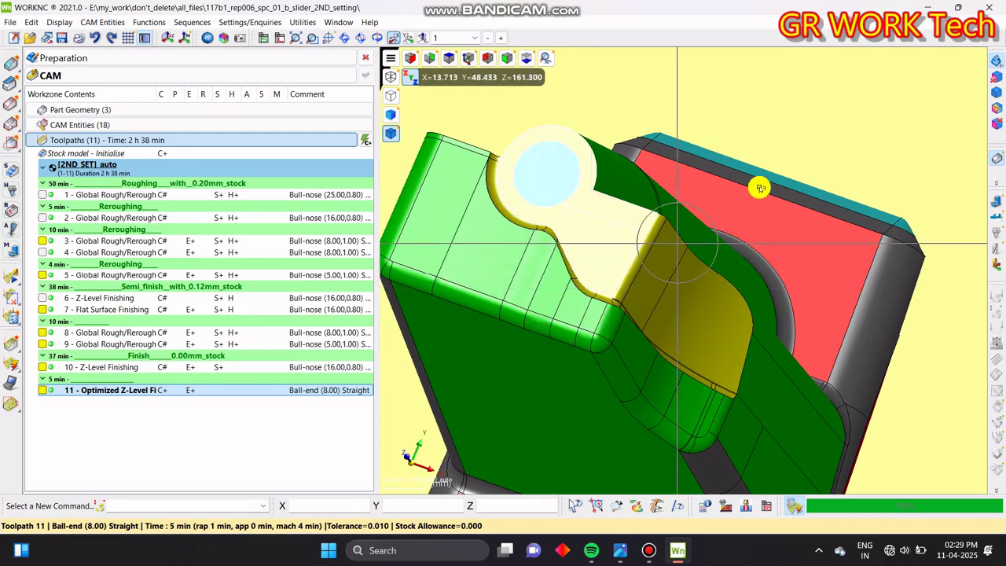
pyautogui.moveTo(759, 188); pyautogui.dragTo(634, 300, button='middle')
pyautogui.scroll(4, 570, 332)
pyautogui.scroll(-4, 606, 301)
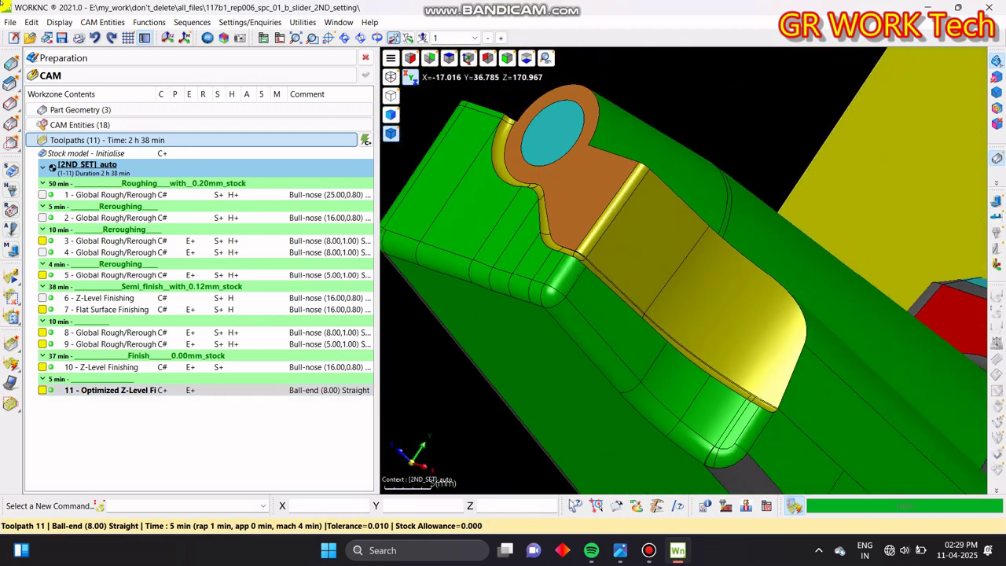
# - Switch from CAM to the Preparation environment for working on the part's surfaces
pyautogui.rightClick(70, 54)
pyautogui.click(109, 63)
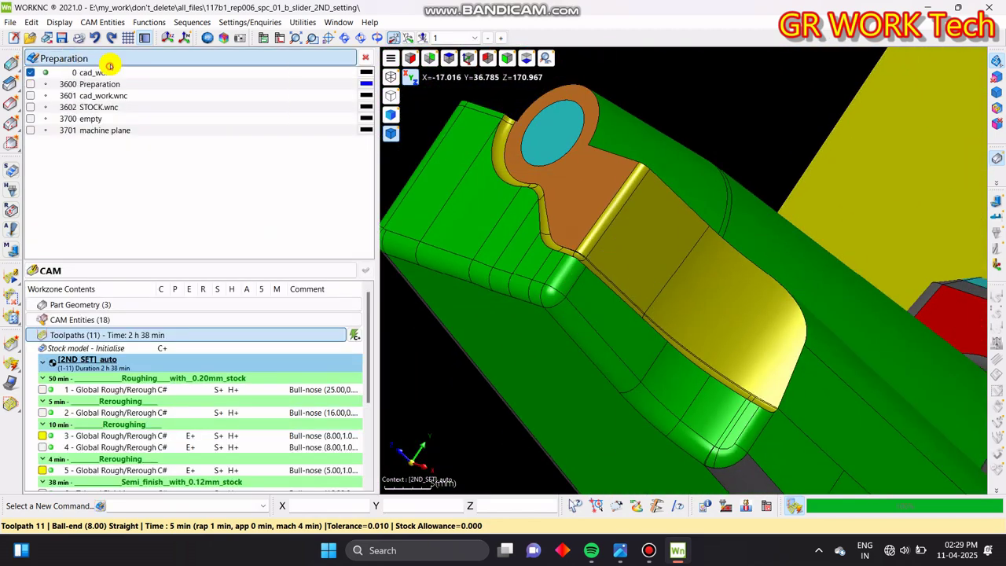
pyautogui.click(16, 334)
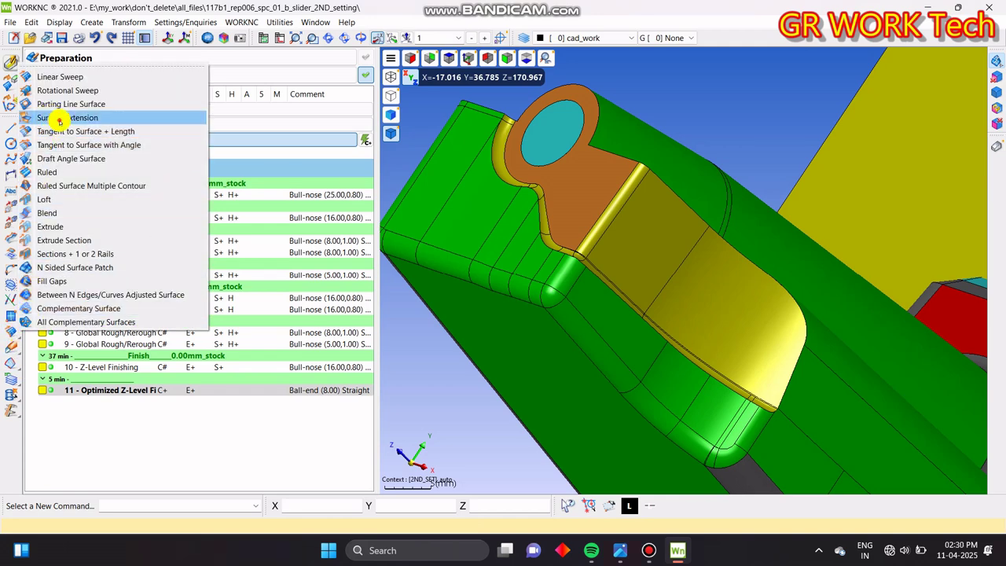
pyautogui.click(79, 117)
pyautogui.moveTo(610, 303); pyautogui.dragTo(518, 258, button='middle')
pyautogui.scroll(3, 519, 258)
pyautogui.click(516, 249)
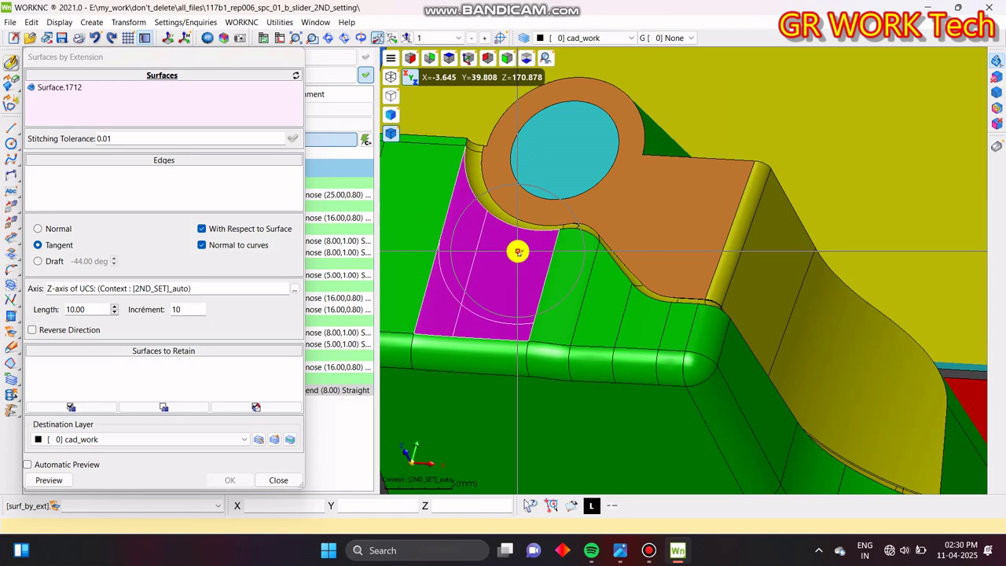
pyautogui.click(577, 254)
pyautogui.click(602, 278)
pyautogui.click(648, 322)
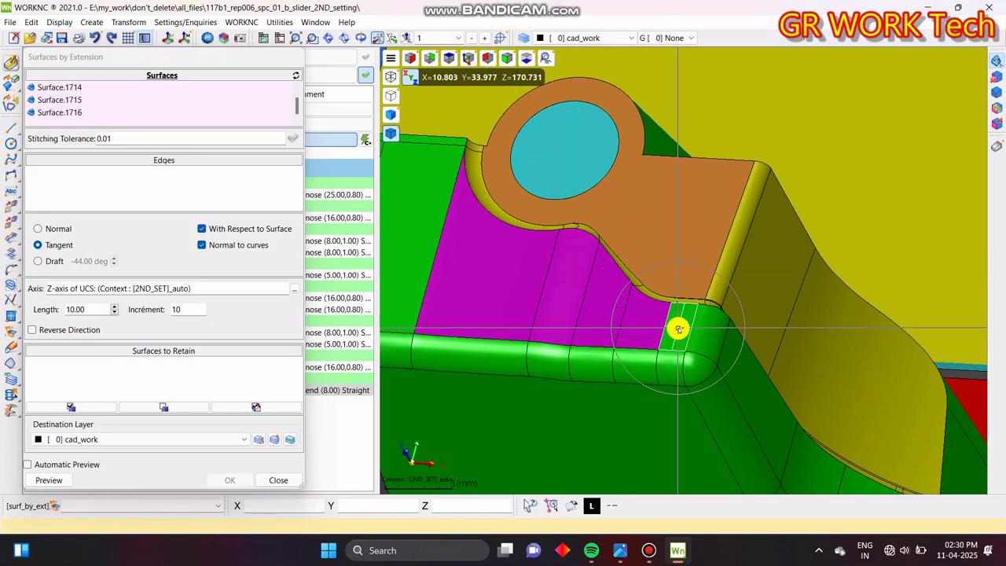
pyautogui.click(679, 327)
pyautogui.click(698, 325)
pyautogui.click(437, 181)
pyautogui.moveTo(437, 182); pyautogui.dragTo(642, 304, button='middle')
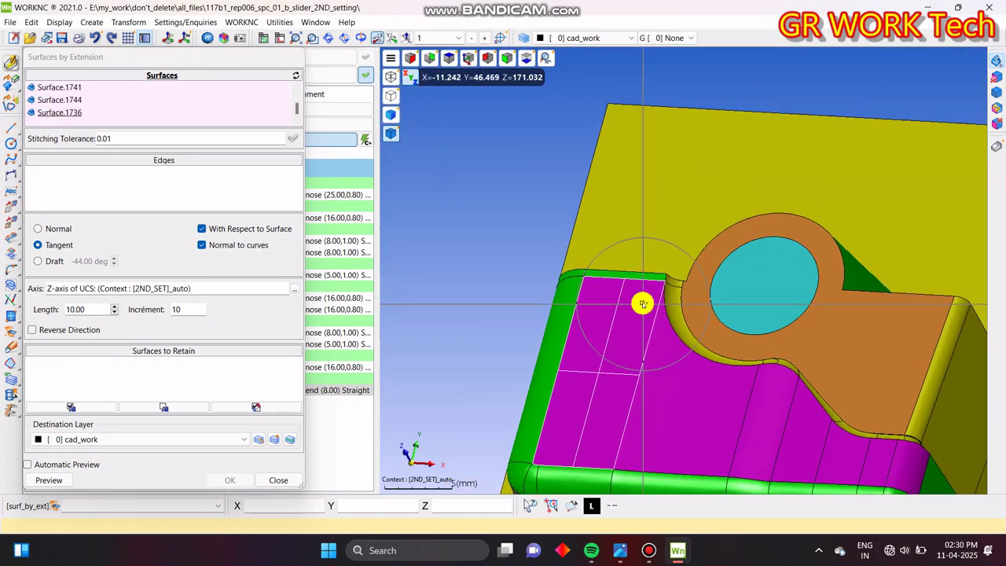
pyautogui.scroll(4, 642, 271)
pyautogui.click(644, 284)
pyautogui.middleClick(647, 283)
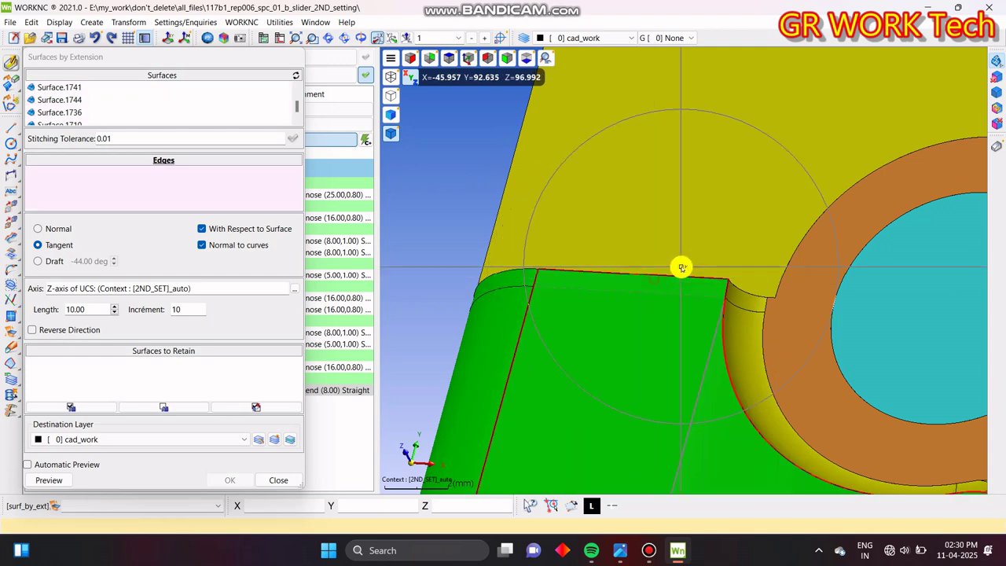
pyautogui.moveTo(667, 280)
pyautogui.mouseDown(button='middle')
pyautogui.moveTo(613, 270)
pyautogui.moveTo(664, 280)
pyautogui.mouseUp(button='middle')
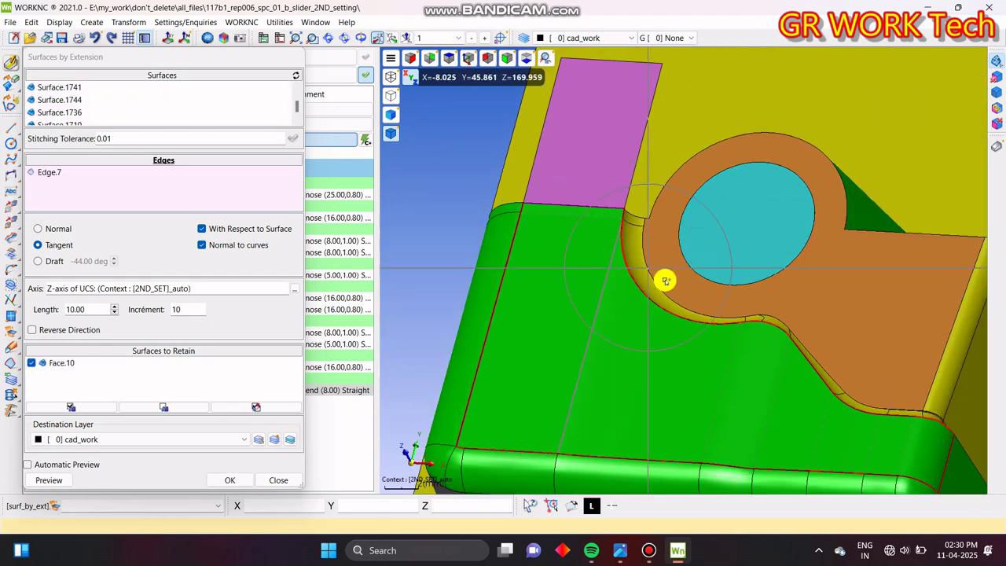
pyautogui.click(684, 322)
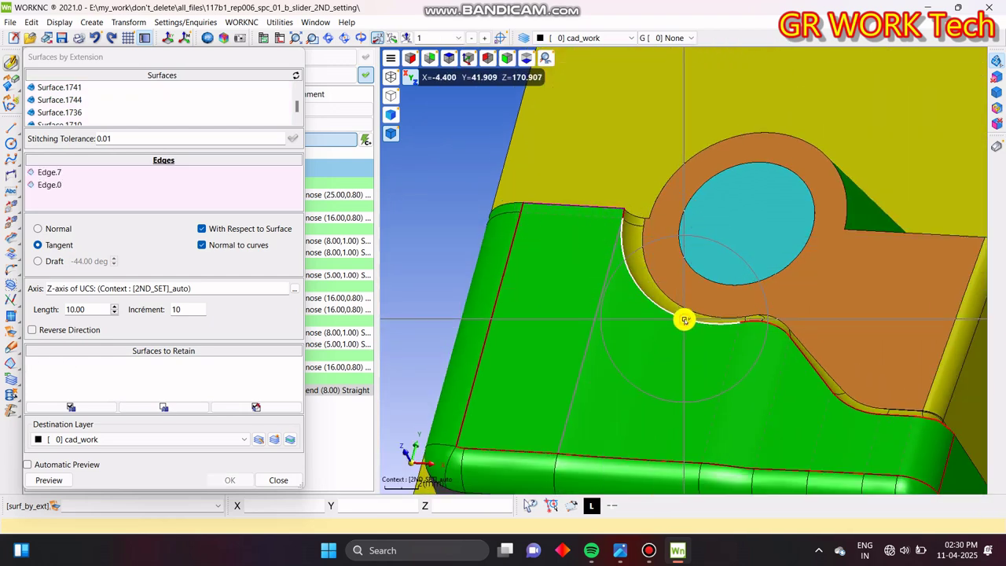
pyautogui.click(758, 325)
pyautogui.click(800, 364)
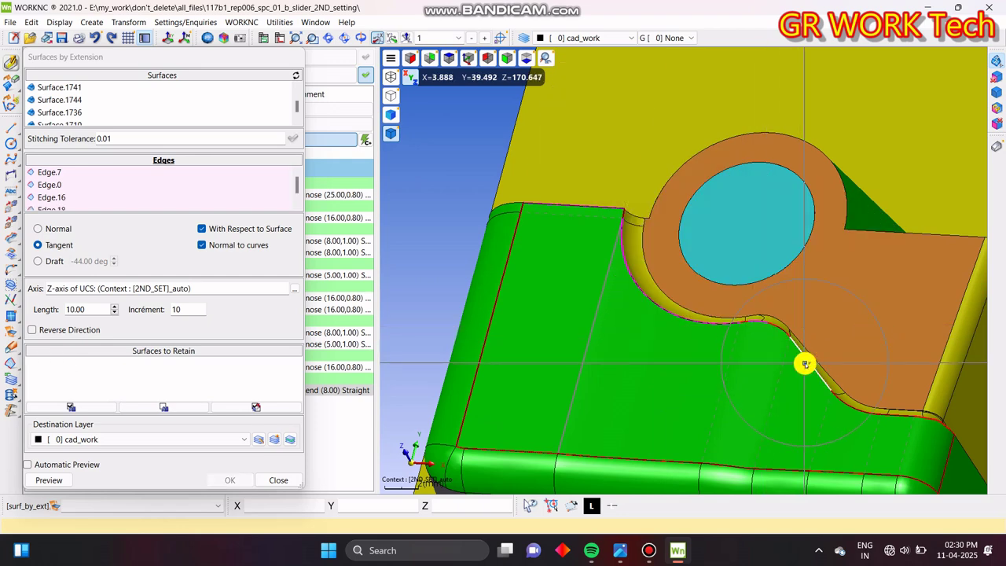
pyautogui.moveTo(802, 363); pyautogui.dragTo(731, 308, button='middle')
pyautogui.press('Escape')
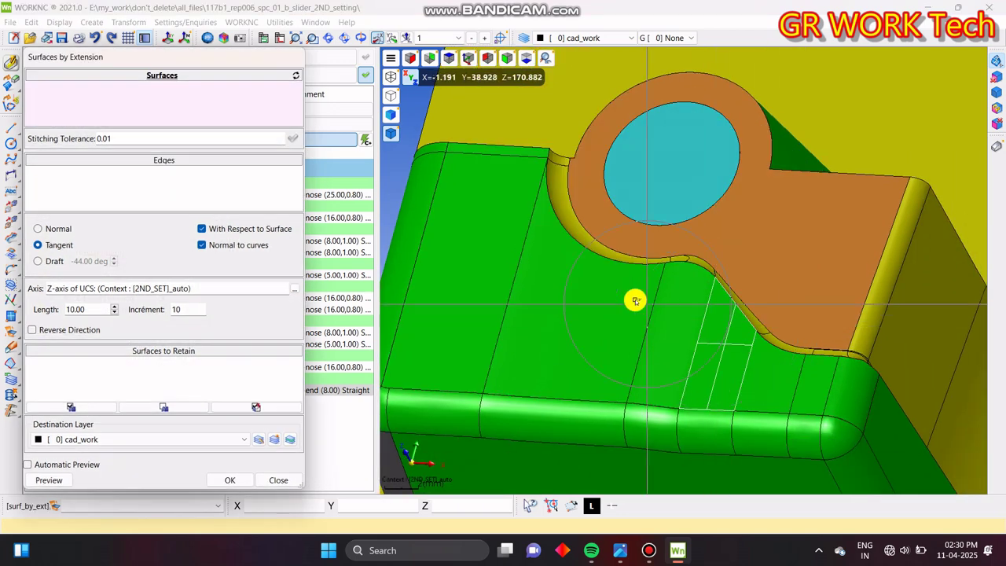
pyautogui.click(275, 479)
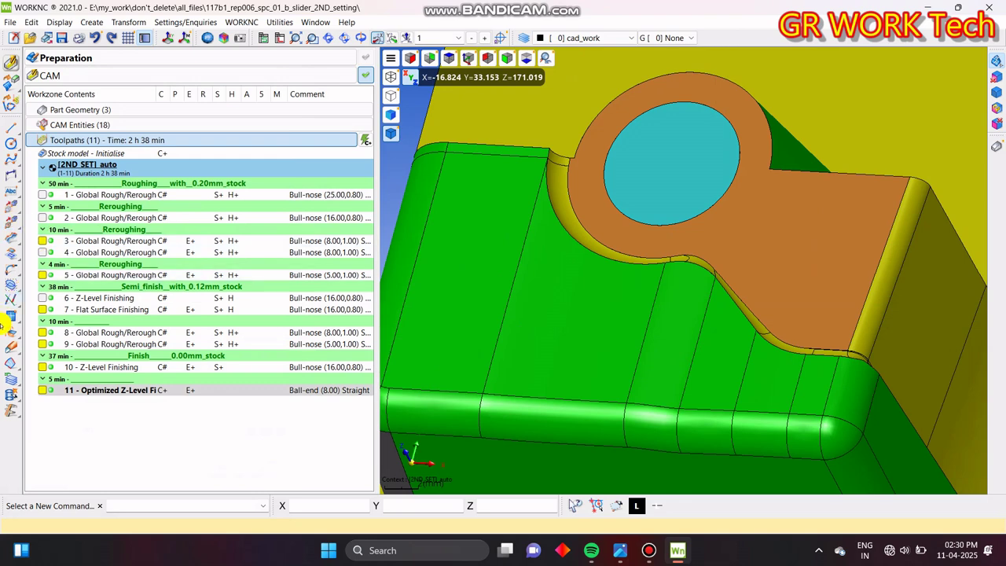
# - Use Tangent to Surface + Length to extend the green top face's curved edge around the boss by 10 mm
pyautogui.click(14, 334)
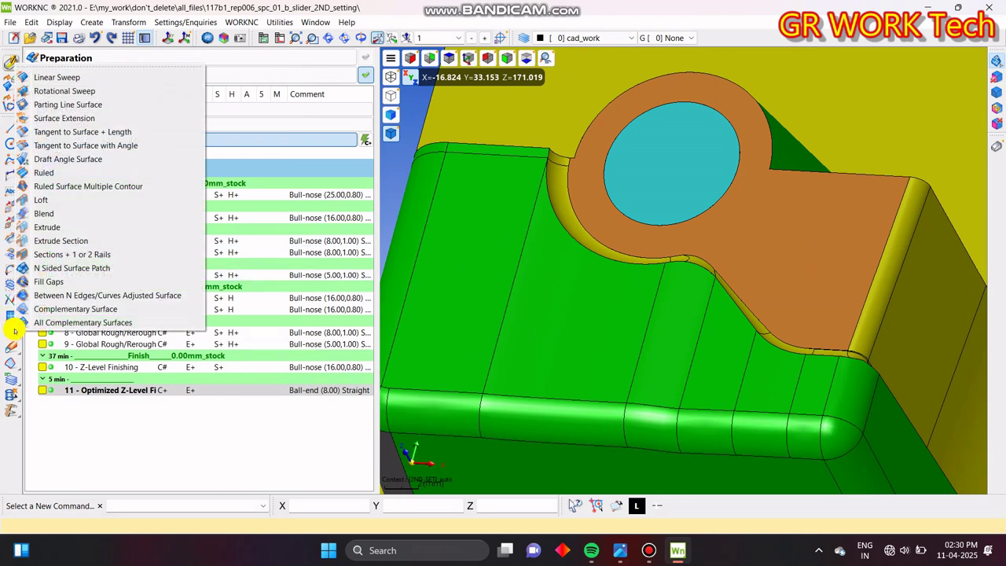
pyautogui.click(77, 137)
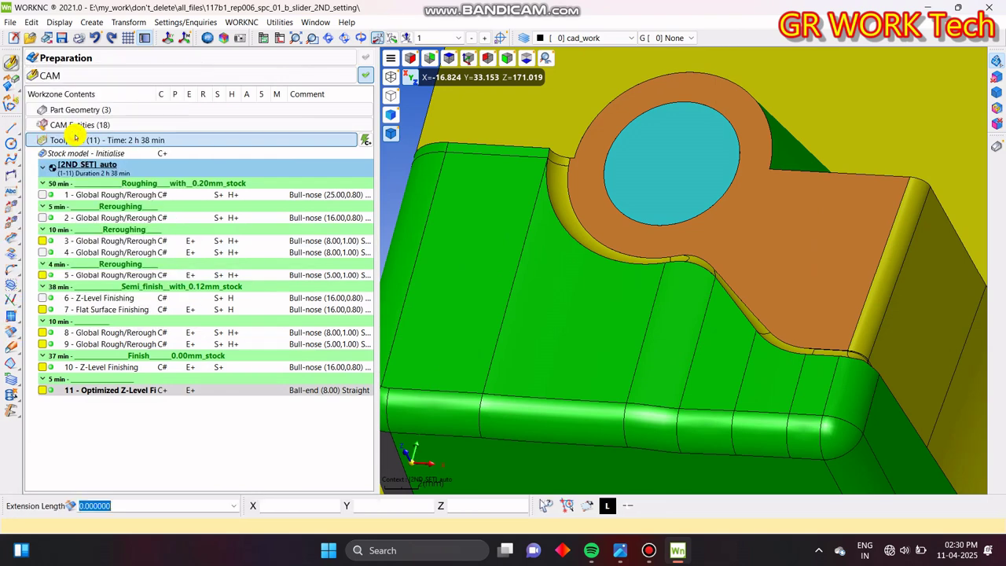
pyautogui.press('Return')
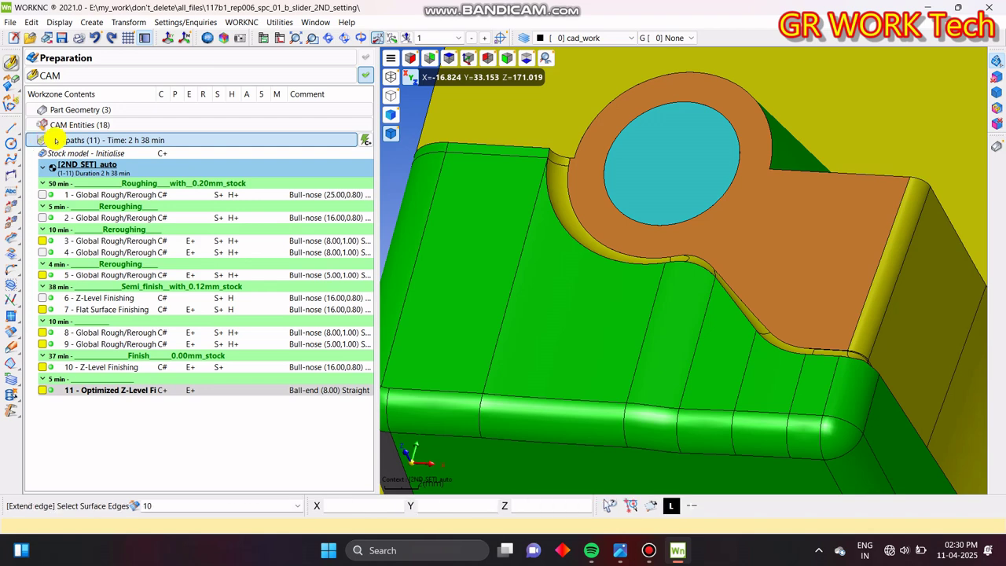
pyautogui.click(635, 266)
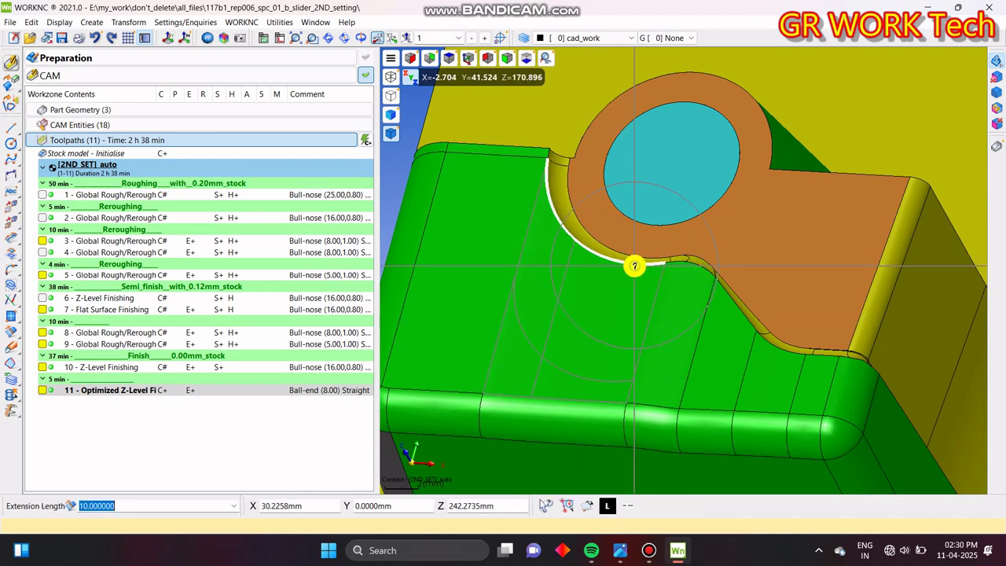
pyautogui.scroll(4, 734, 290)
pyautogui.press('Return')
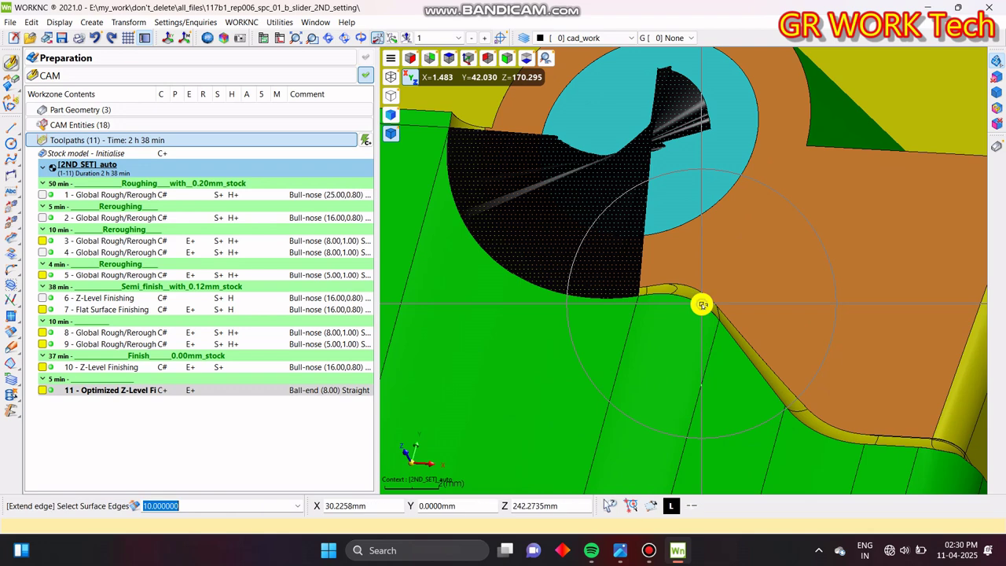
# - Extend the adjoining rounded edge and the slanted straight edge of the green top faces by 10 mm each
pyautogui.click(702, 307)
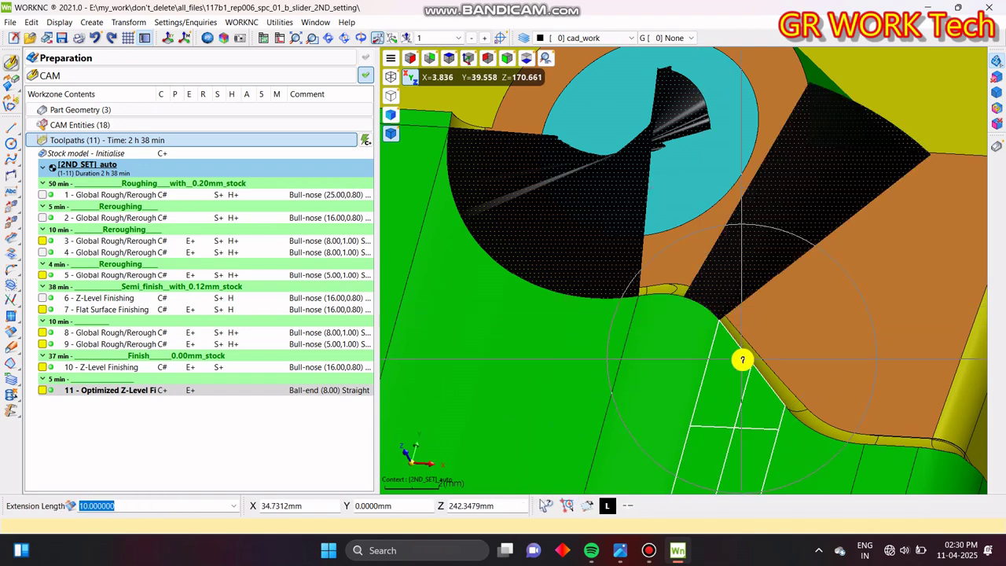
pyautogui.press('Return')
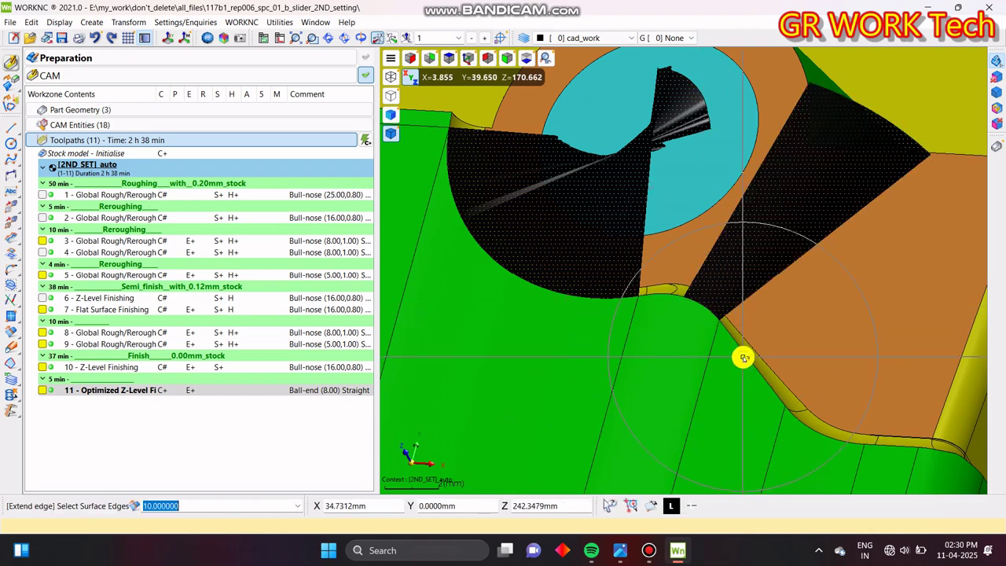
pyautogui.click(742, 357)
pyautogui.moveTo(894, 427); pyautogui.dragTo(749, 338, button='middle')
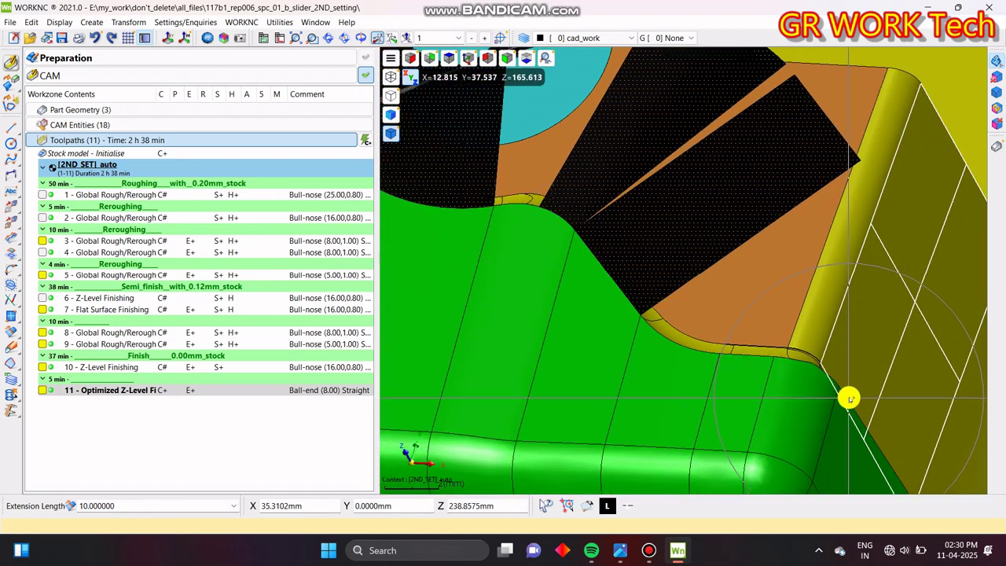
pyautogui.press('Return')
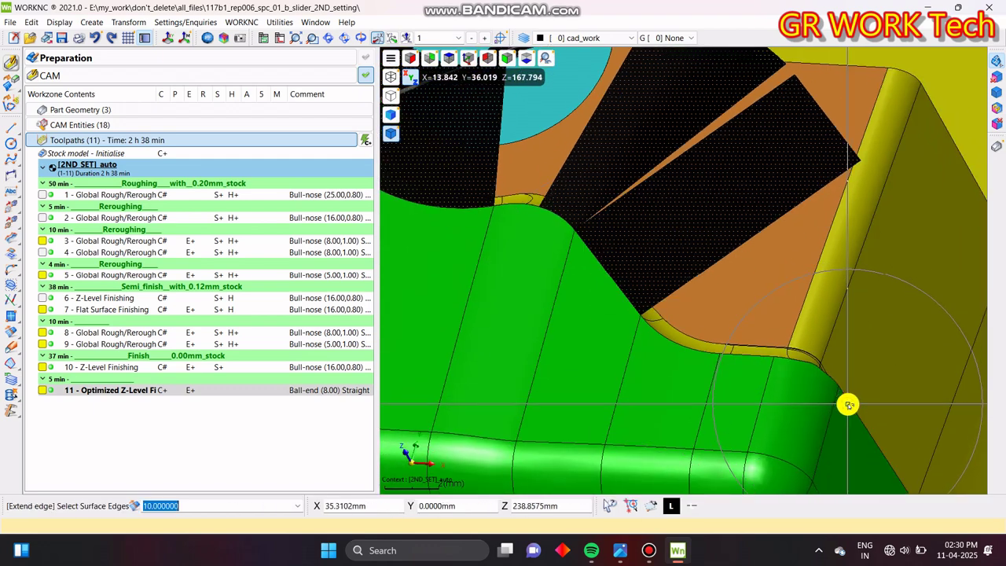
# - Extend the green side wall's edge beside the yellow sloped face by 10 mm
pyautogui.click(849, 403)
pyautogui.moveTo(741, 419); pyautogui.dragTo(711, 286, button='middle')
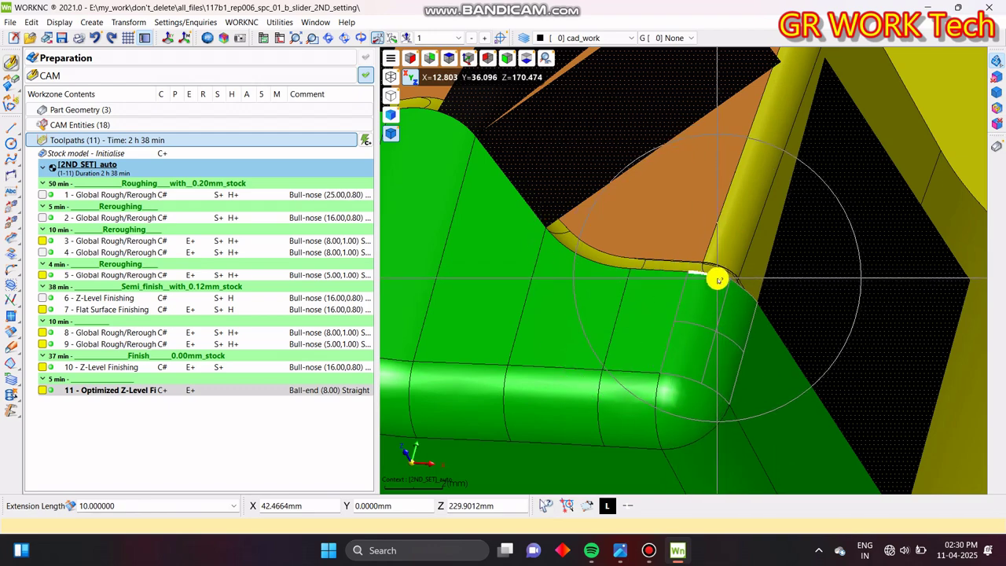
pyautogui.press('Return')
pyautogui.moveTo(714, 279); pyautogui.dragTo(766, 330, button='middle')
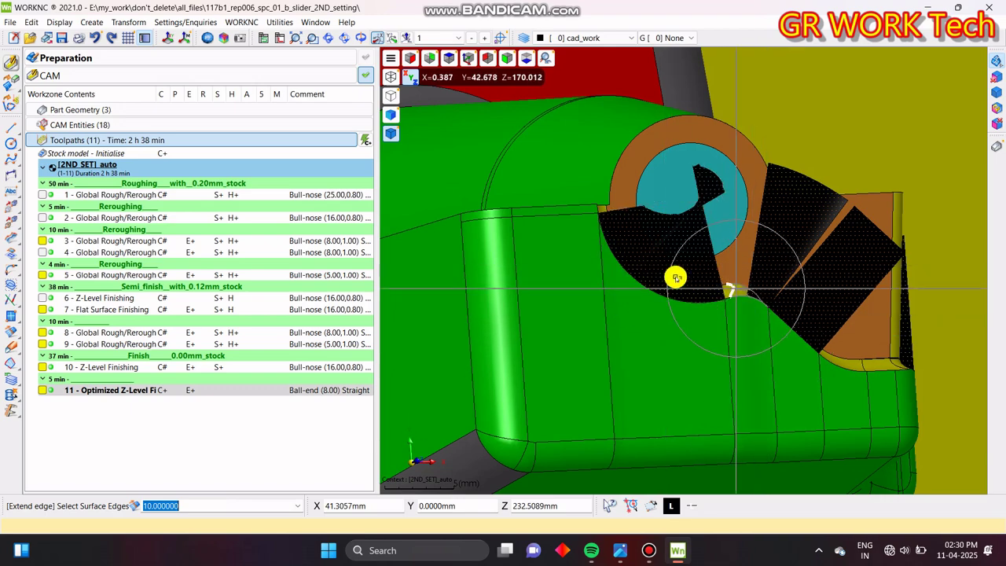
# - Extend the straight upper edge of the green face beside the boss by 10 mm
pyautogui.click(555, 208)
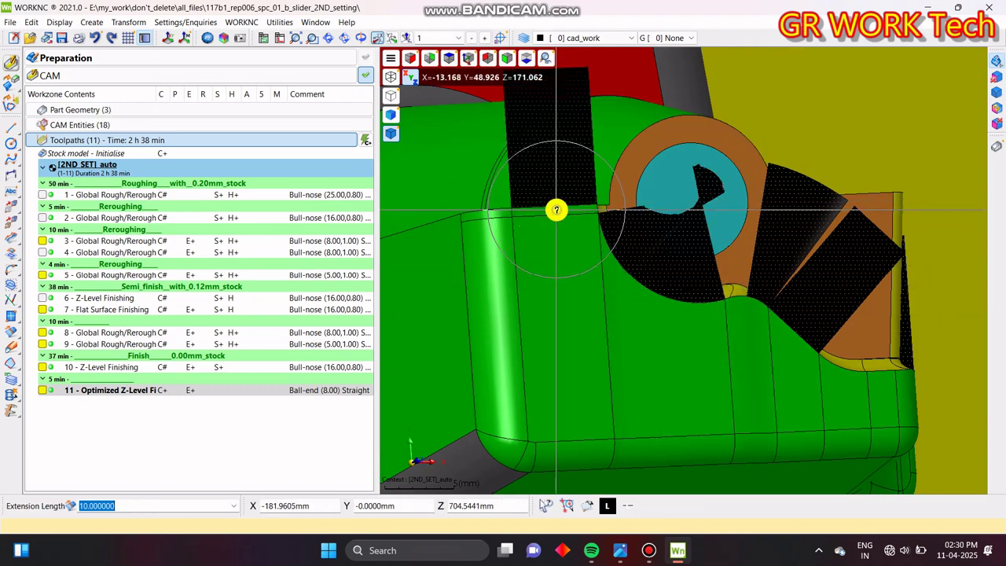
pyautogui.moveTo(556, 209); pyautogui.dragTo(560, 163, button='middle')
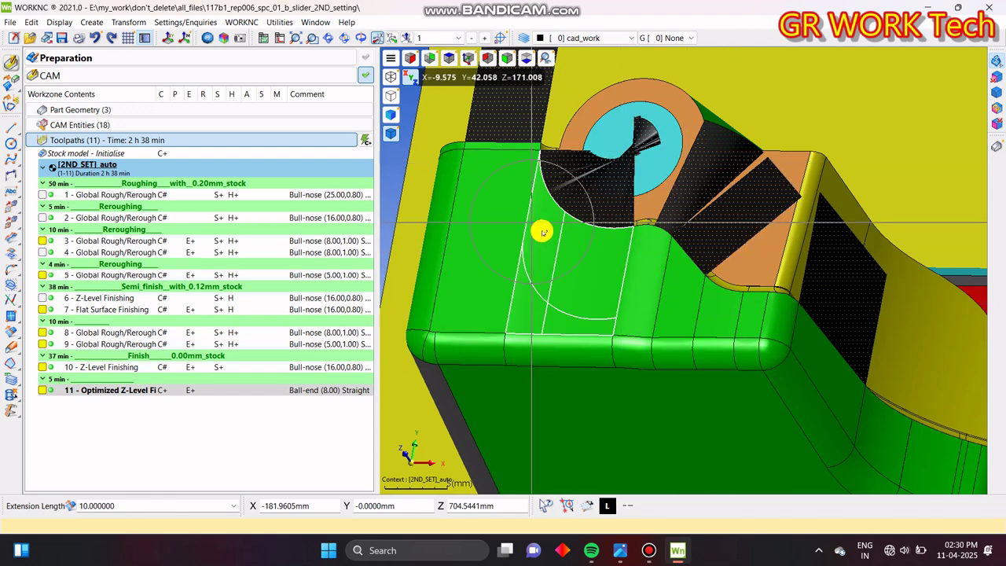
pyautogui.moveTo(840, 334); pyautogui.dragTo(849, 437, button='middle')
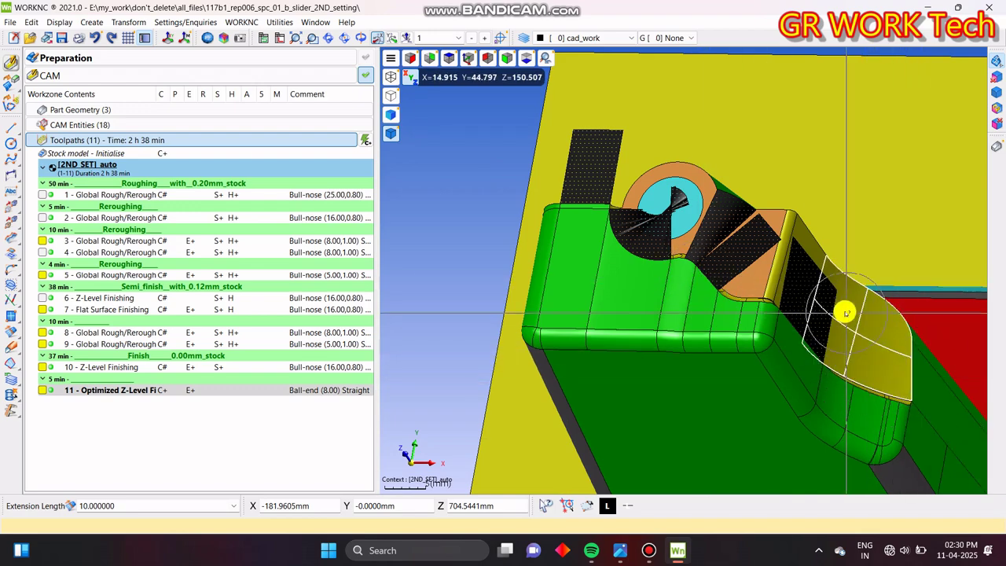
pyautogui.moveTo(841, 310); pyautogui.dragTo(874, 343, button='middle')
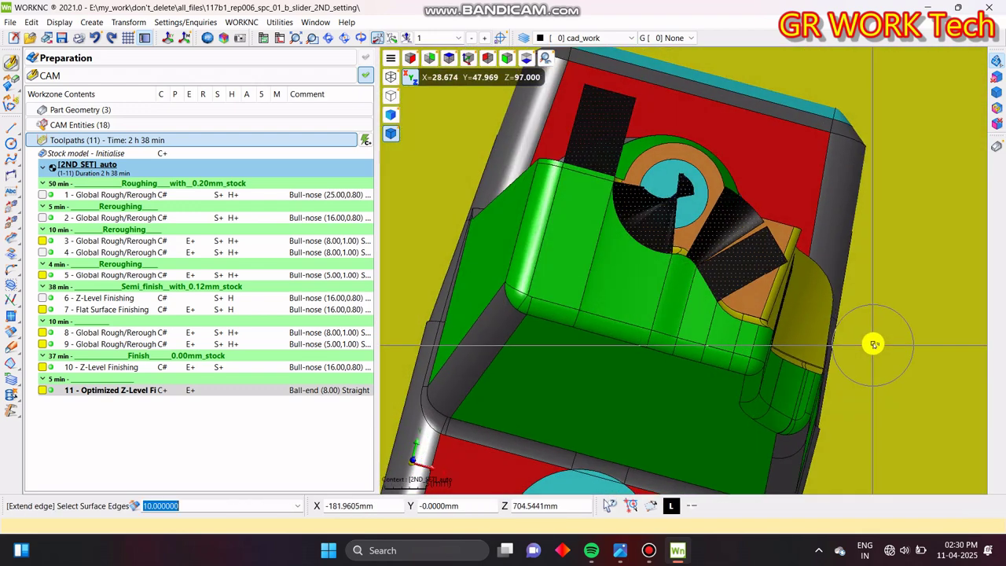
# - Cancel the further edge extension and remove the trial extension surfaces from the part
pyautogui.press('F5')
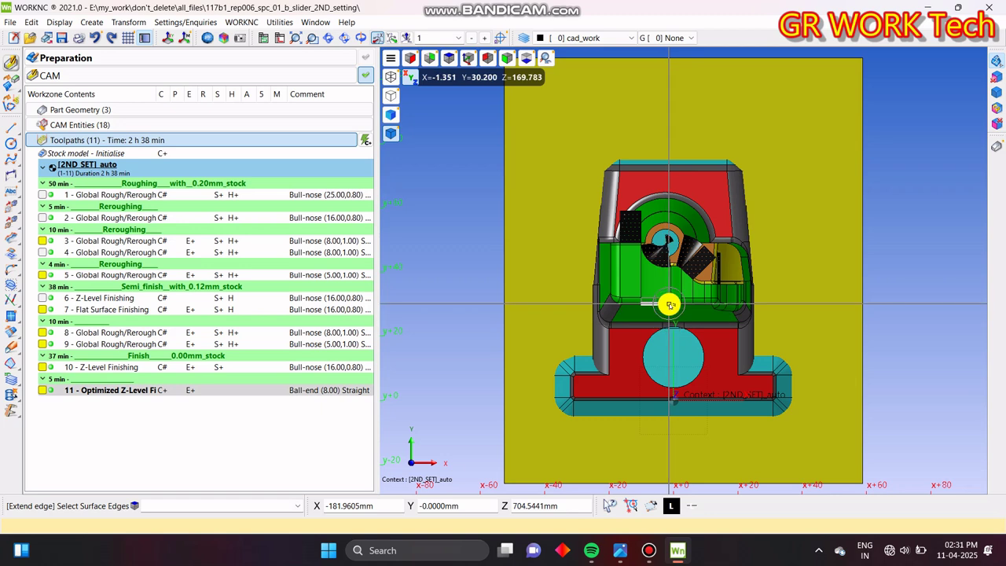
pyautogui.click(668, 304)
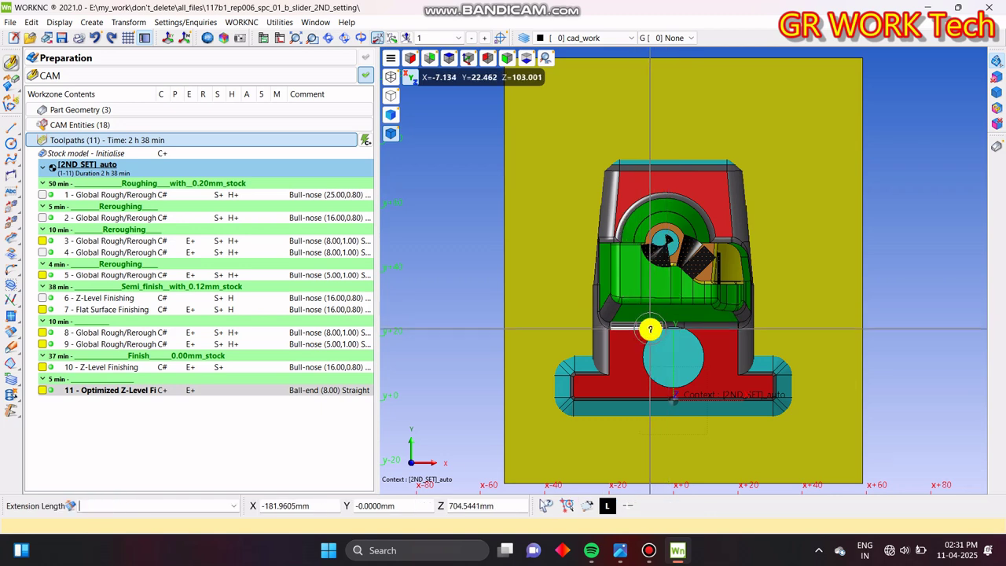
pyautogui.press('Escape')
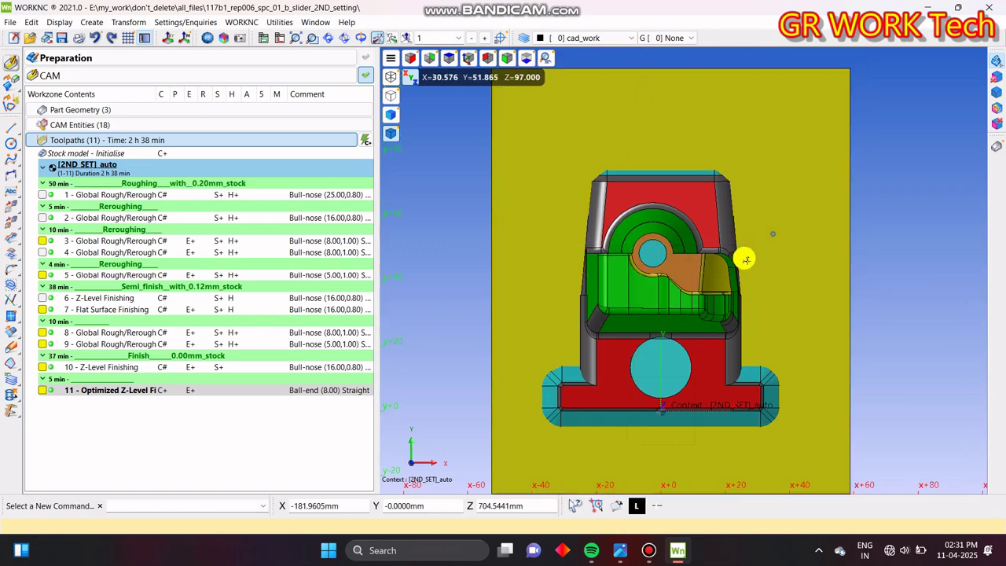
# - Display Optimized Z-Level Finishing toolpath 11 and examine its passes over the green surfaces
pyautogui.scroll(6, 579, 360)
pyautogui.scroll(-4, 588, 288)
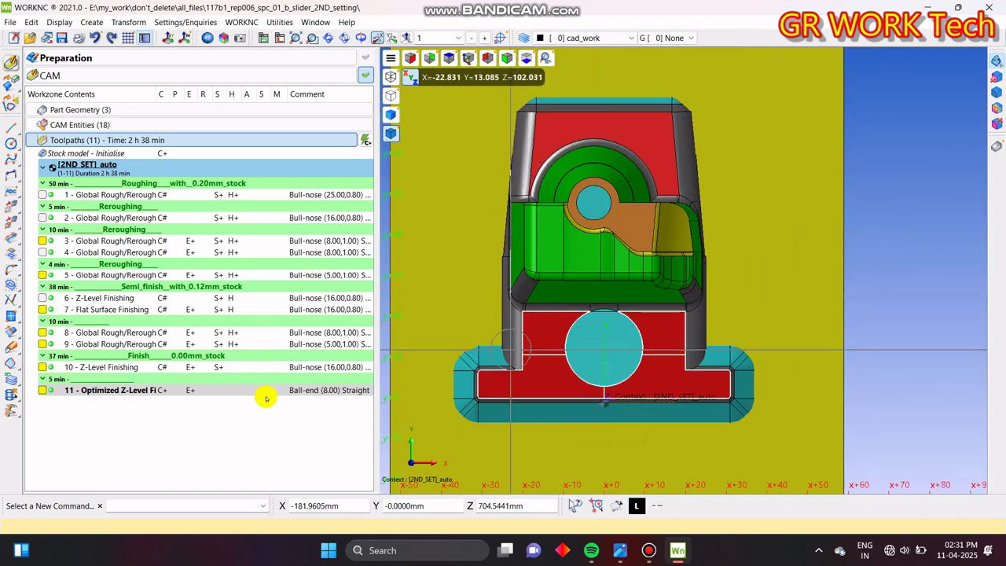
pyautogui.click(189, 423)
pyautogui.moveTo(838, 196); pyautogui.dragTo(867, 240, button='middle')
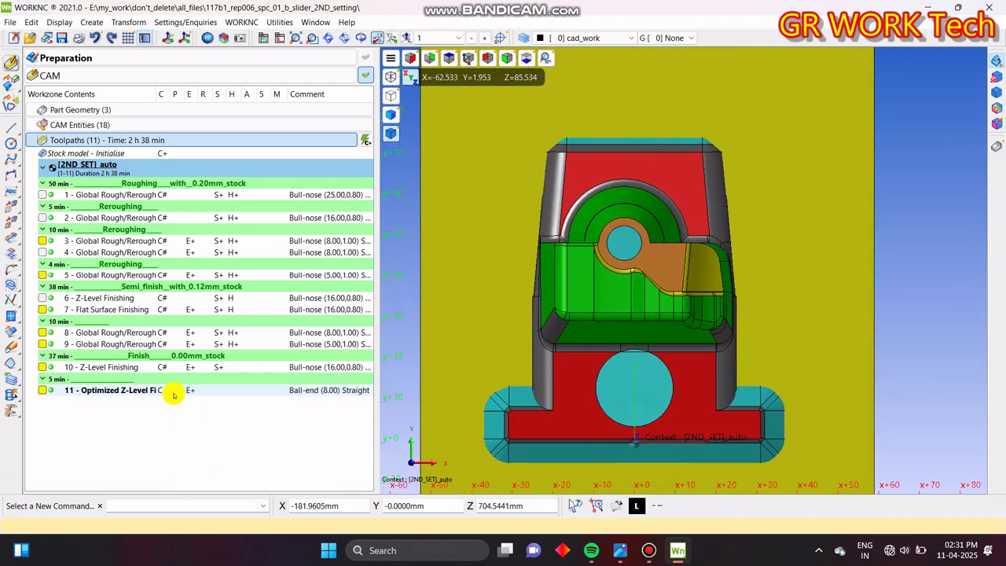
pyautogui.click(108, 390)
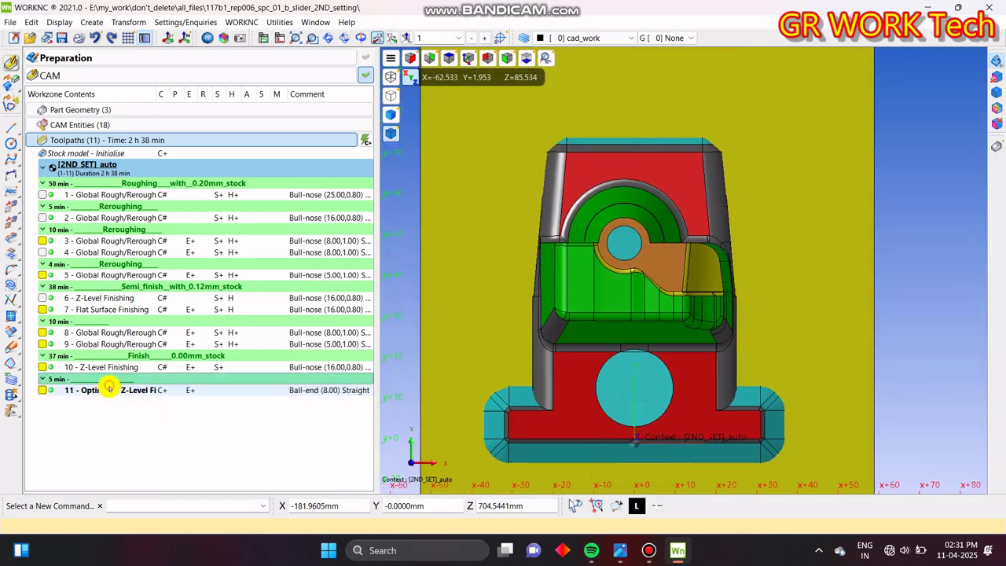
pyautogui.click(41, 390)
pyautogui.moveTo(925, 199); pyautogui.dragTo(696, 292, button='middle')
pyautogui.click(169, 422)
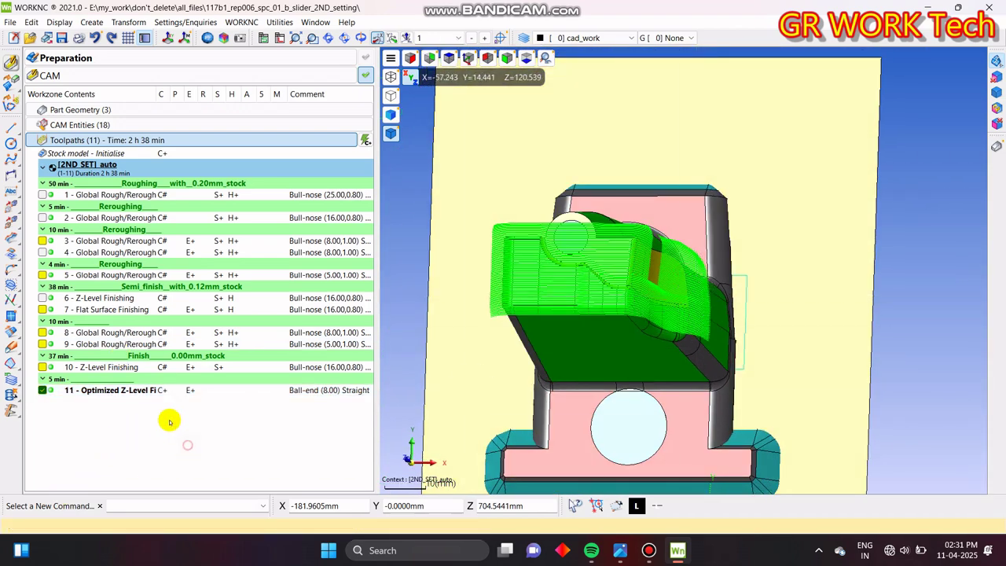
# - Lock Optimized Z-Level Finishing toolpath 11 against recalculation
pyautogui.click(161, 390)
pyautogui.rightClick(199, 382)
pyautogui.click(707, 308)
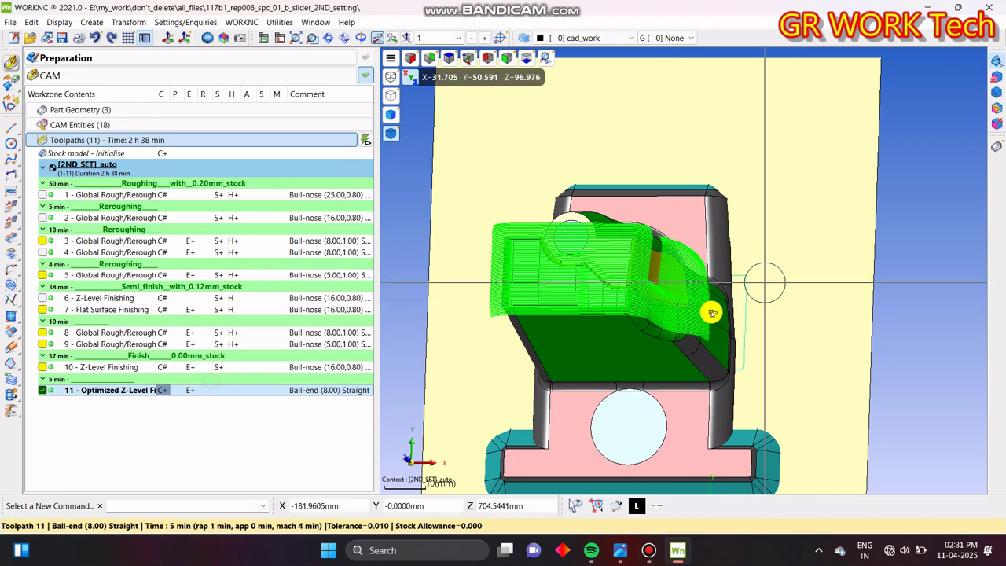
pyautogui.rightClick(157, 391)
pyautogui.click(208, 388)
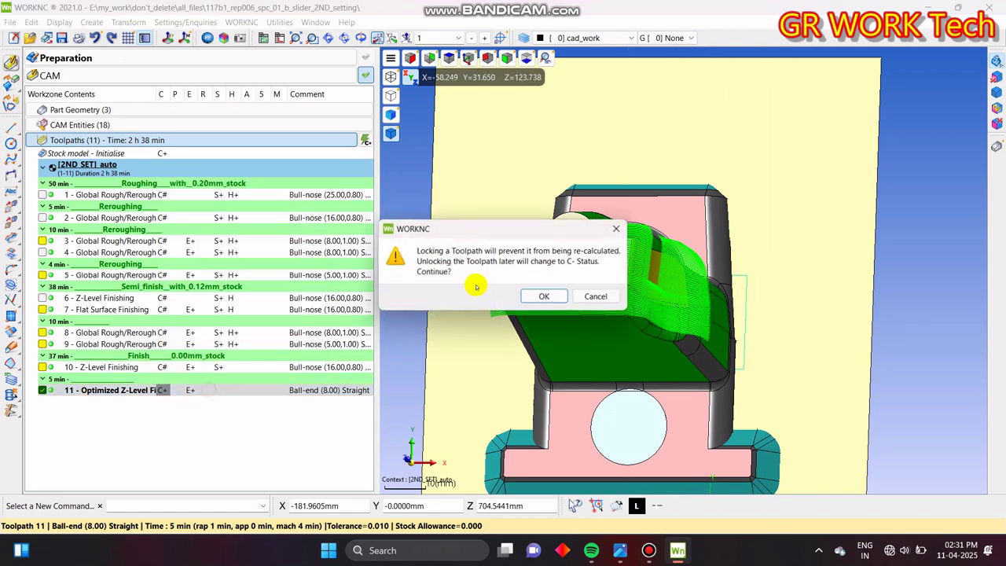
pyautogui.click(550, 297)
# - Hide toolpath 11, return to the CAM environment and run a stock model update for that toolpath
pyautogui.click(130, 391)
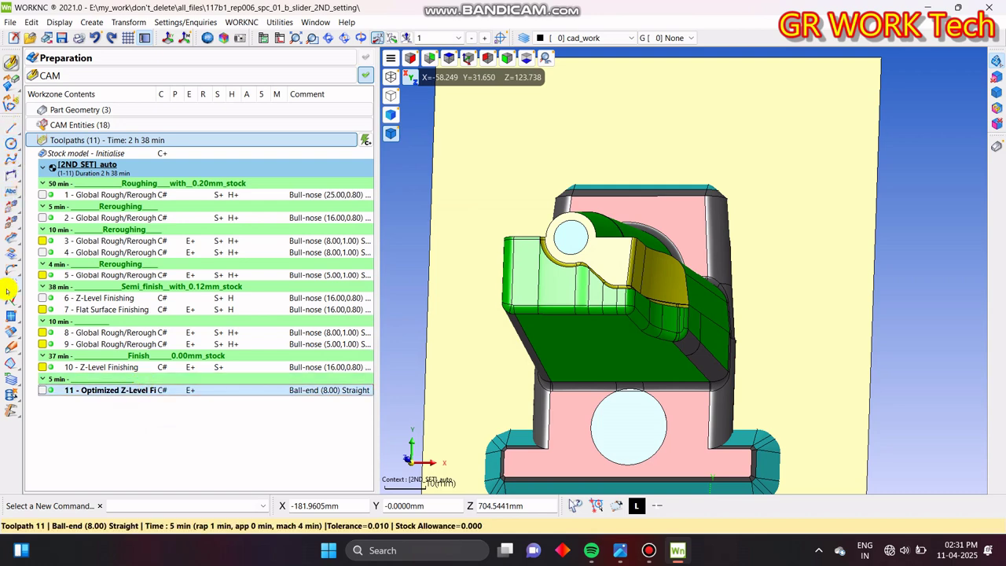
pyautogui.click(9, 74)
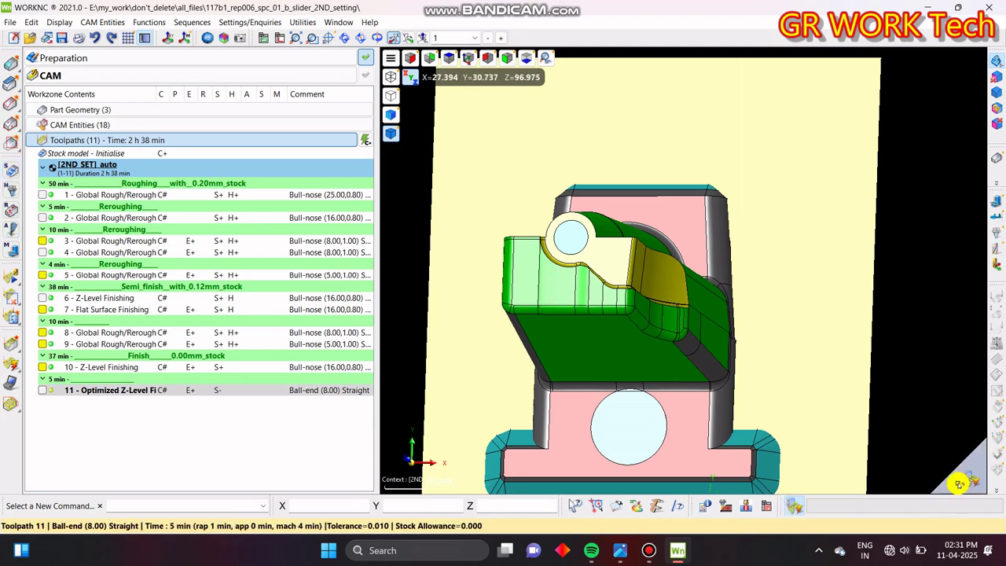
pyautogui.click(958, 483)
pyautogui.click(422, 456)
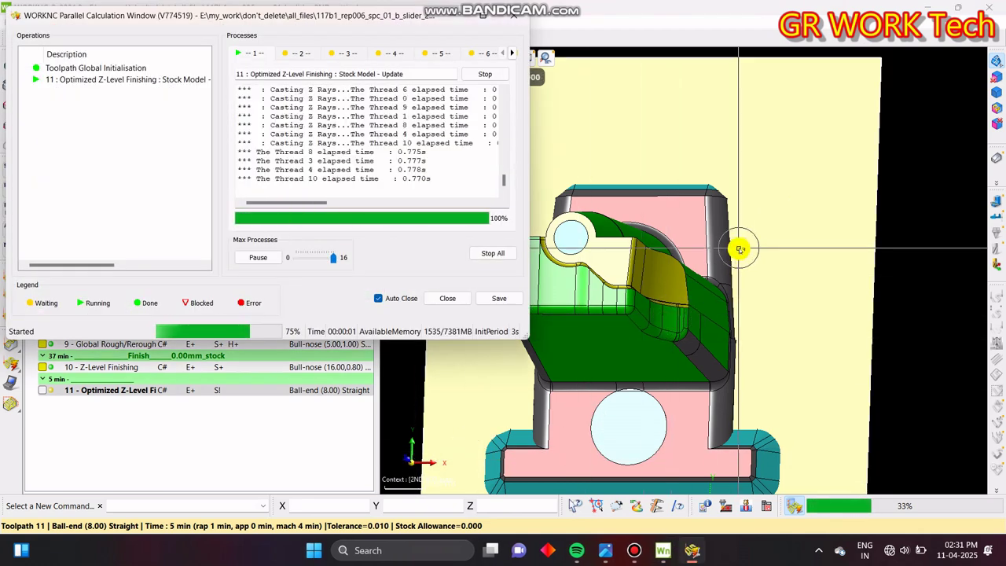
# - Display the current Stock State of the 3D stock model and examine the remaining material around the part
pyautogui.press('t')
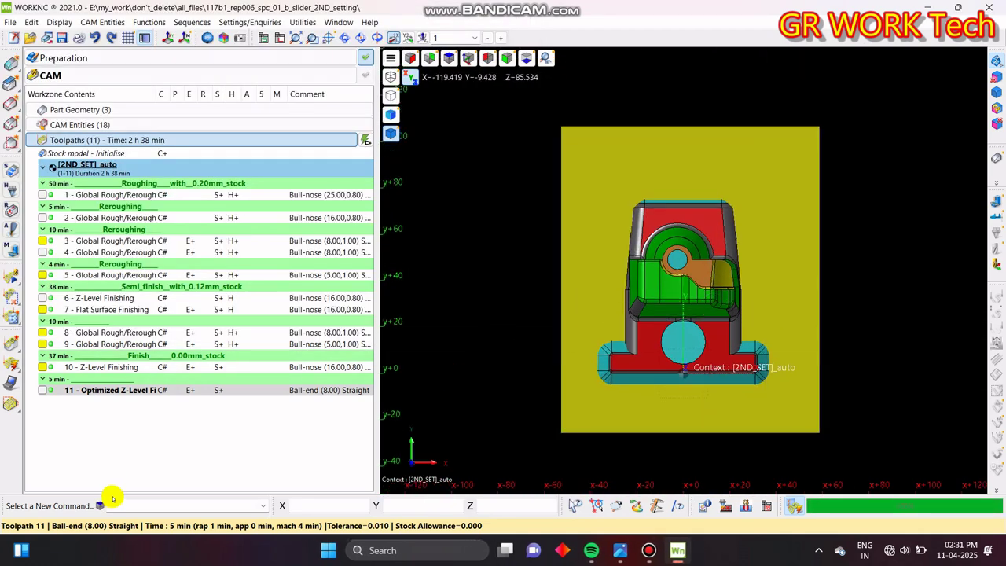
pyautogui.click(191, 433)
pyautogui.click(79, 109)
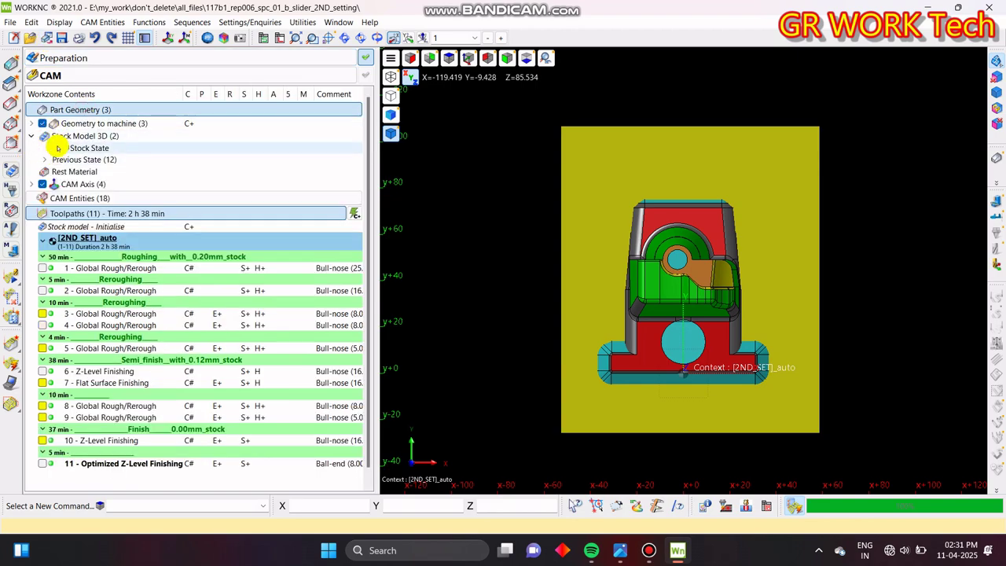
pyautogui.click(57, 148)
pyautogui.moveTo(748, 385); pyautogui.dragTo(680, 352, button='middle')
pyautogui.scroll(5, 618, 262)
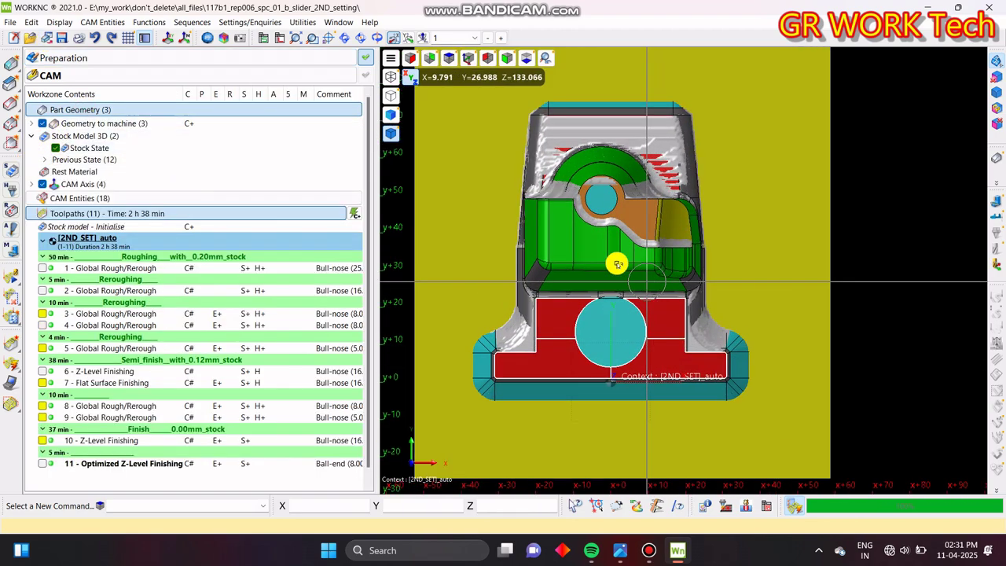
pyautogui.moveTo(550, 240); pyautogui.dragTo(664, 162, button='middle')
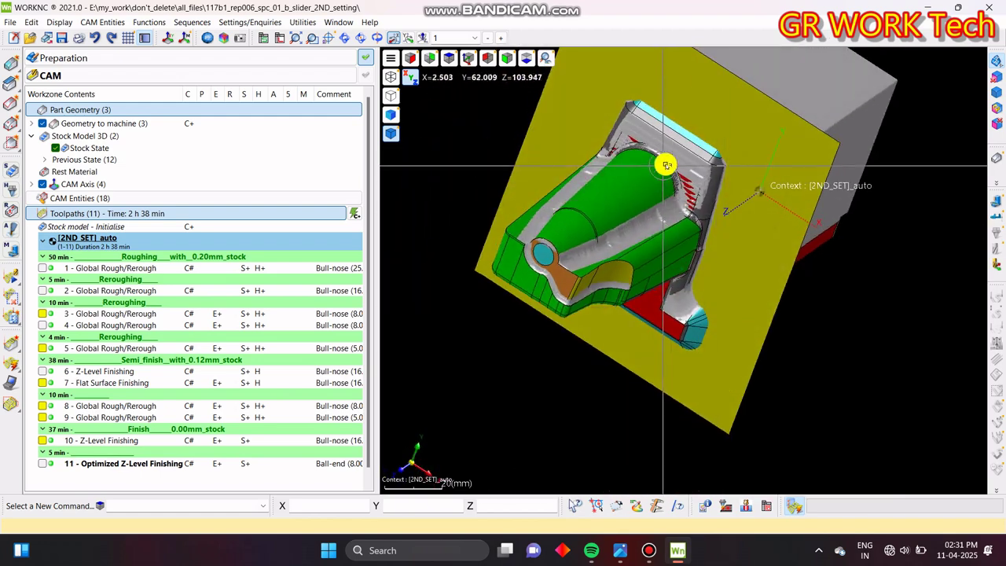
pyautogui.scroll(-2, 680, 188)
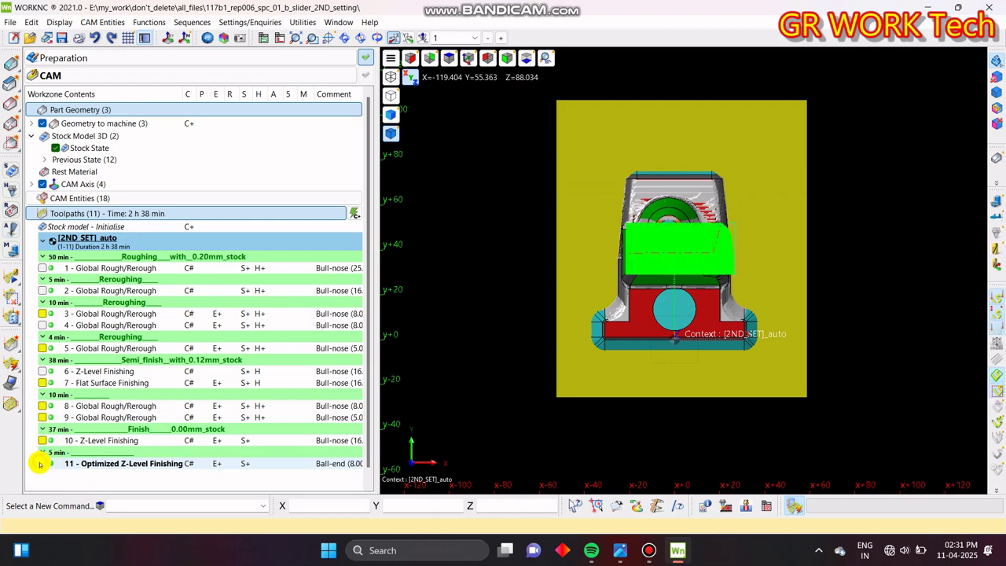
# - Add an underscore separator comment below toolpath 11 in the toolpath list
pyautogui.scroll(-1, 86, 456)
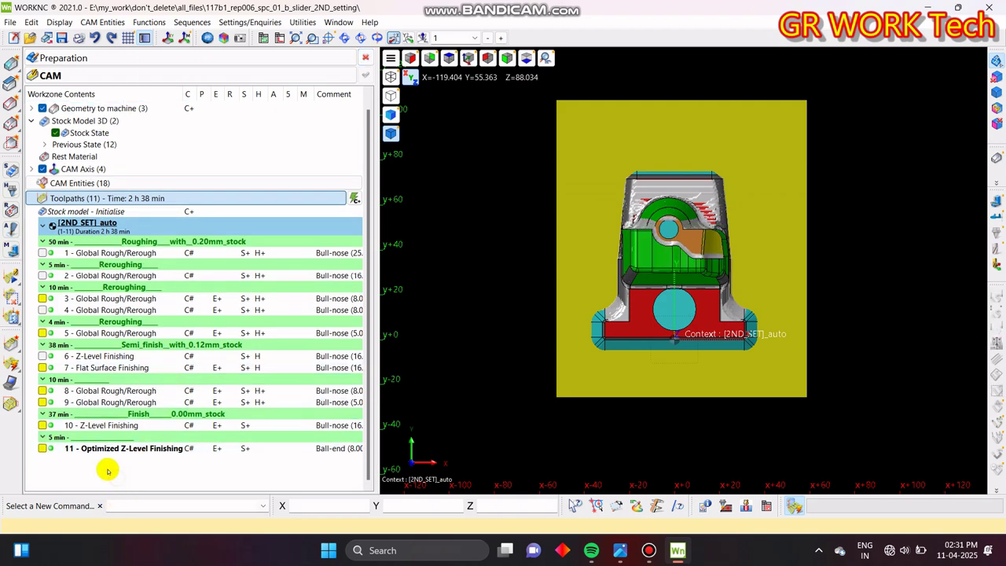
pyautogui.rightClick(109, 471)
pyautogui.click(194, 260)
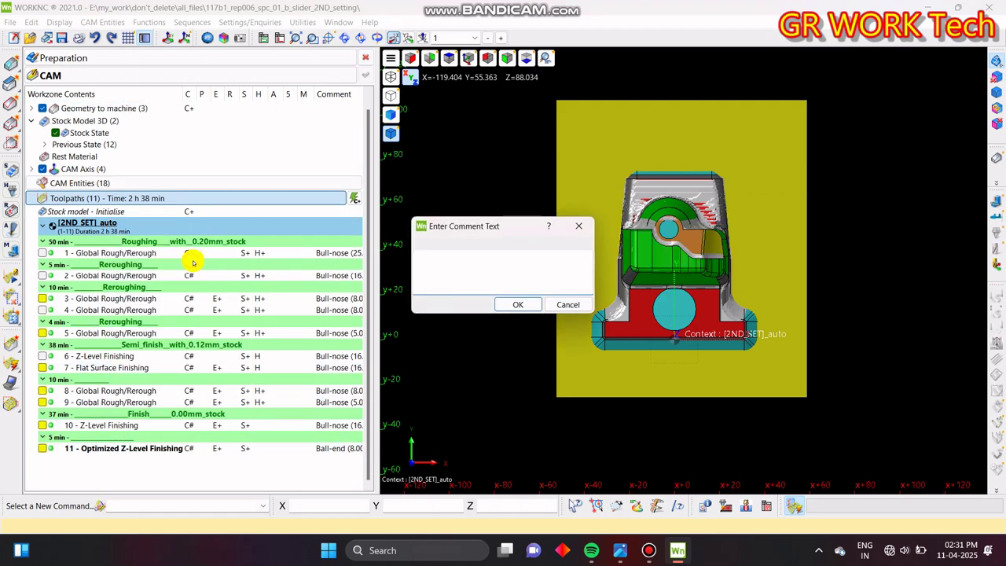
pyautogui.press('Return')
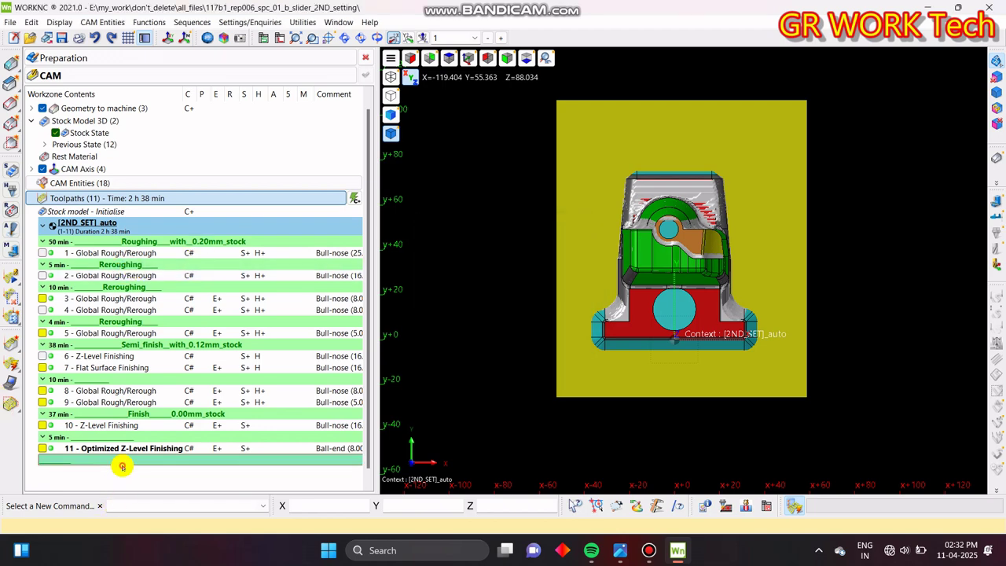
pyautogui.click(144, 448)
pyautogui.rightClick(147, 448)
pyautogui.click(224, 169)
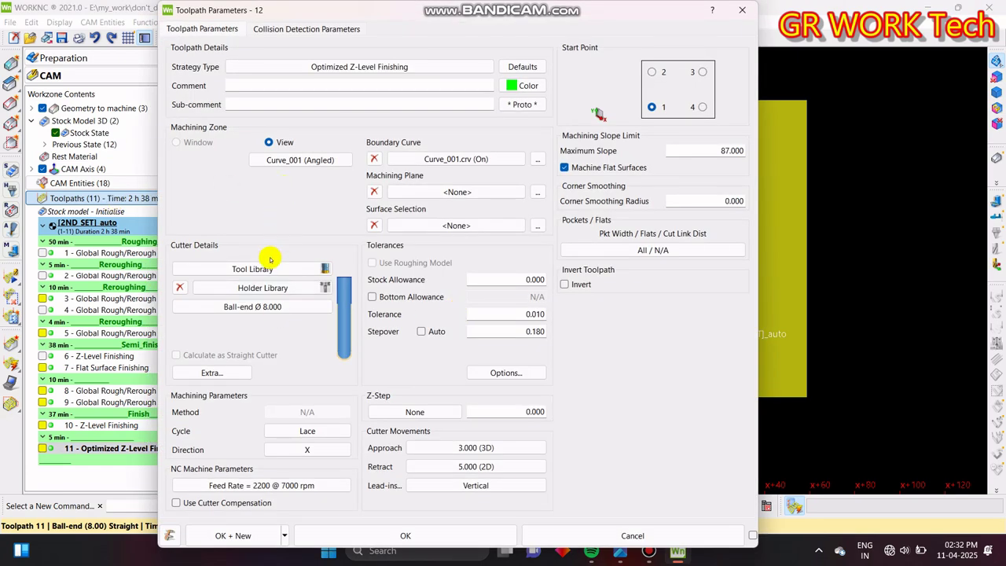
pyautogui.click(741, 16)
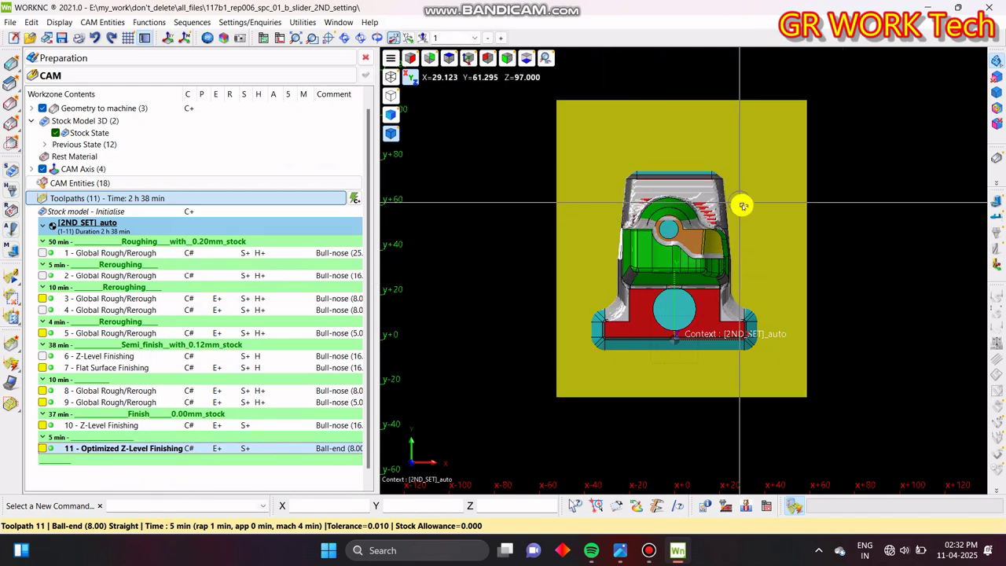
# - Create toolpath 12 with the same parameters as toolpath 11, clear its boundary curve and start a new curve
pyautogui.rightClick(130, 451)
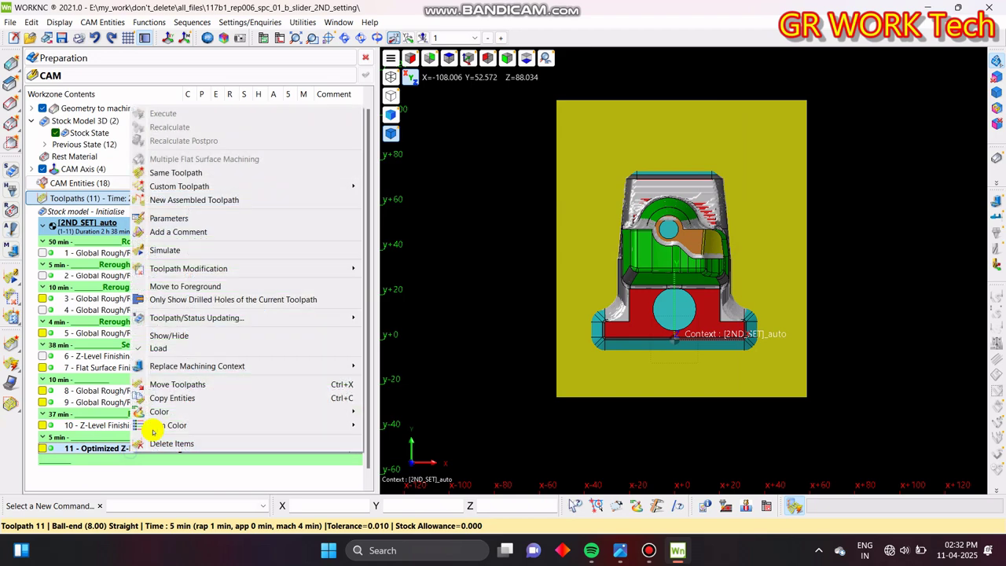
pyautogui.click(205, 173)
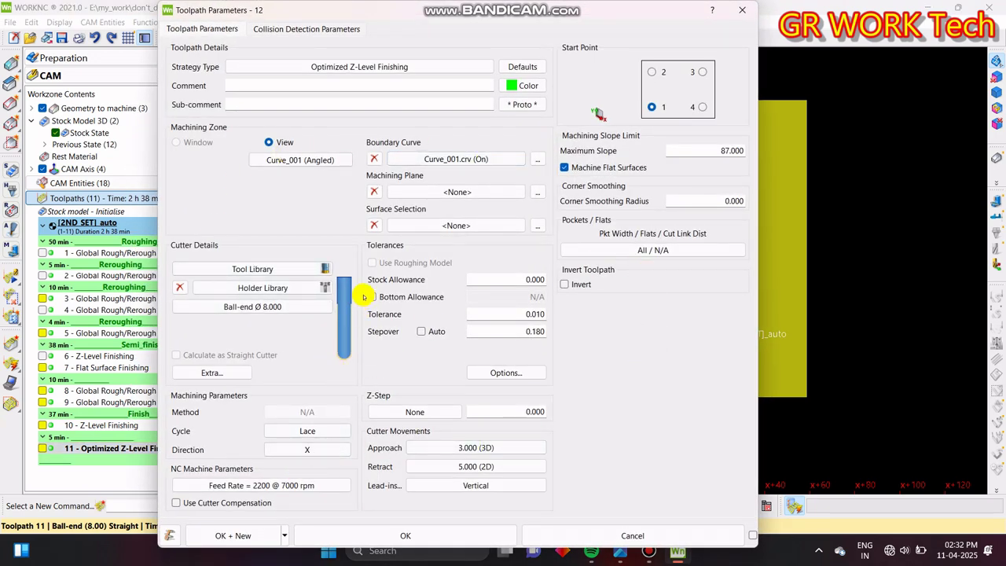
pyautogui.click(400, 158)
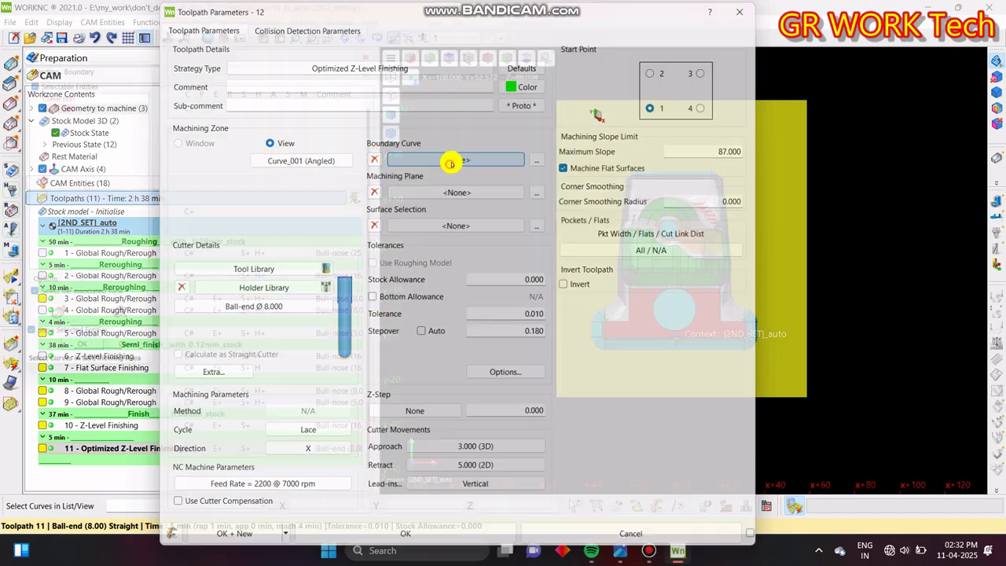
pyautogui.click(61, 323)
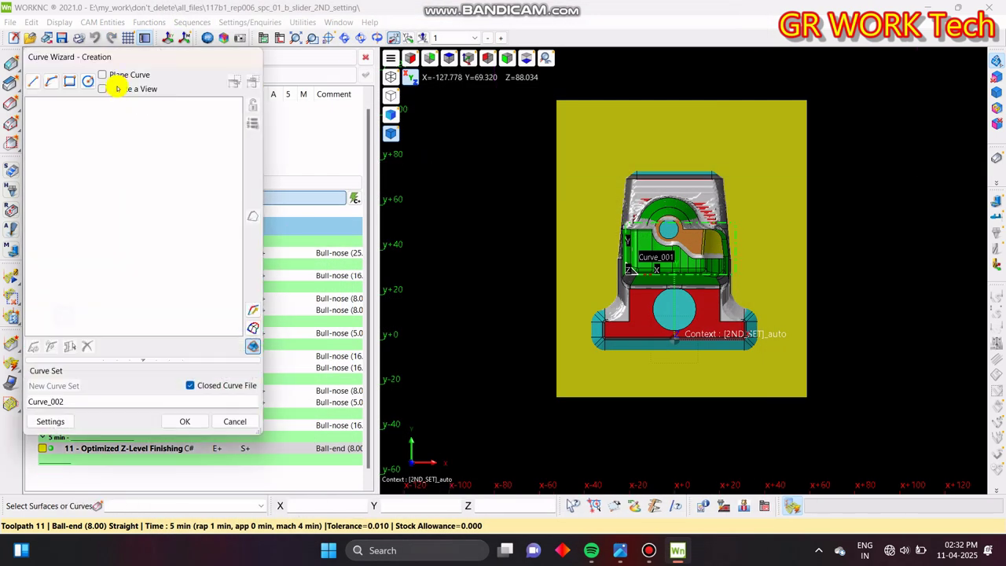
# - Draw a closed rectangular boundary Curve_002, about 66 by 38 mm, around the part's upper area and create a view from it
pyautogui.scroll(5, 667, 262)
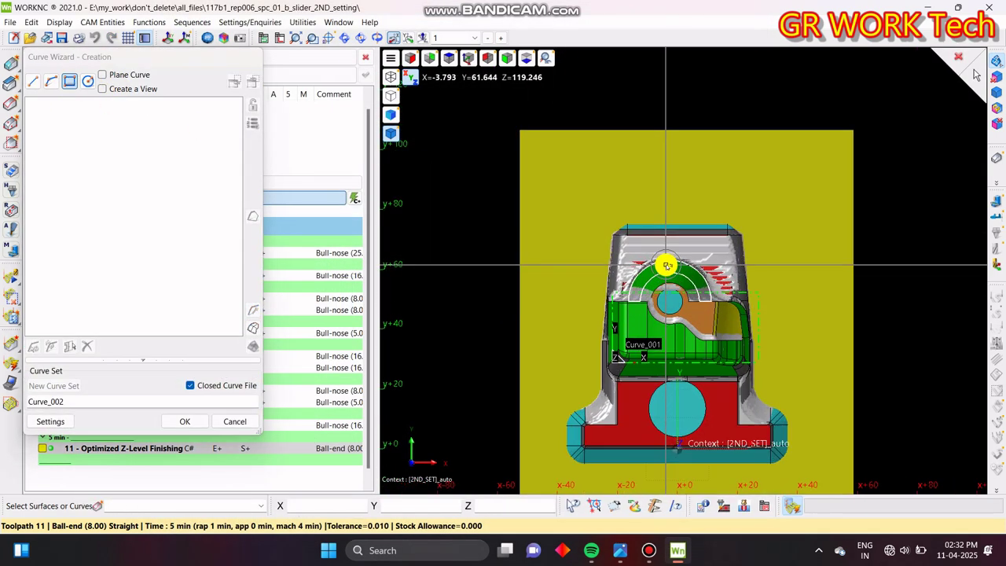
pyautogui.click(581, 185)
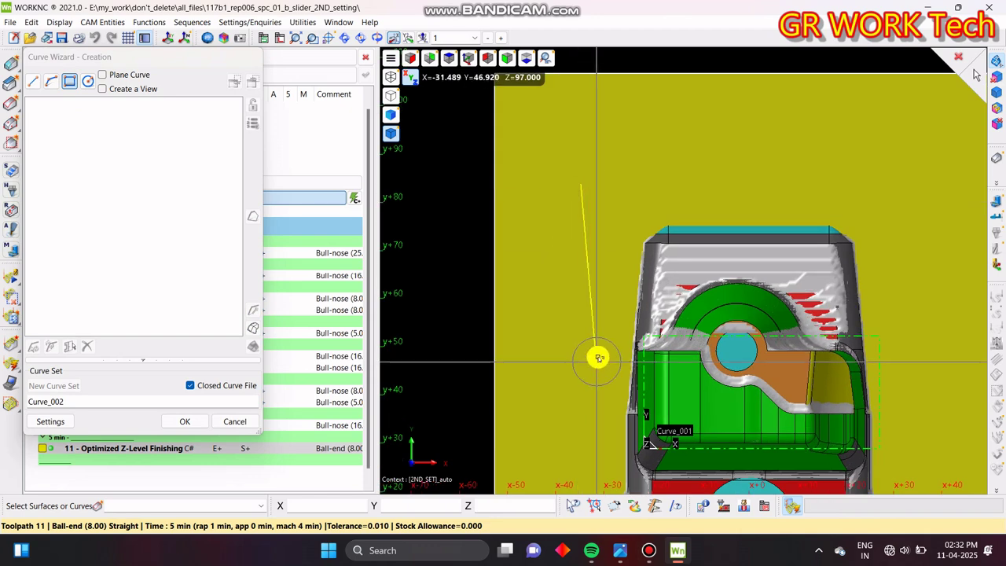
pyautogui.click(903, 367)
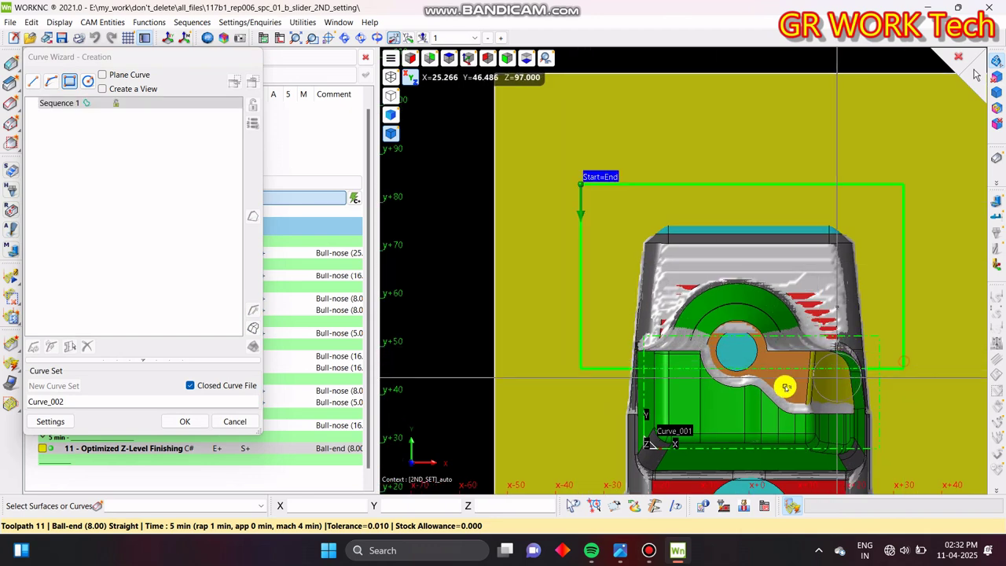
pyautogui.click(103, 89)
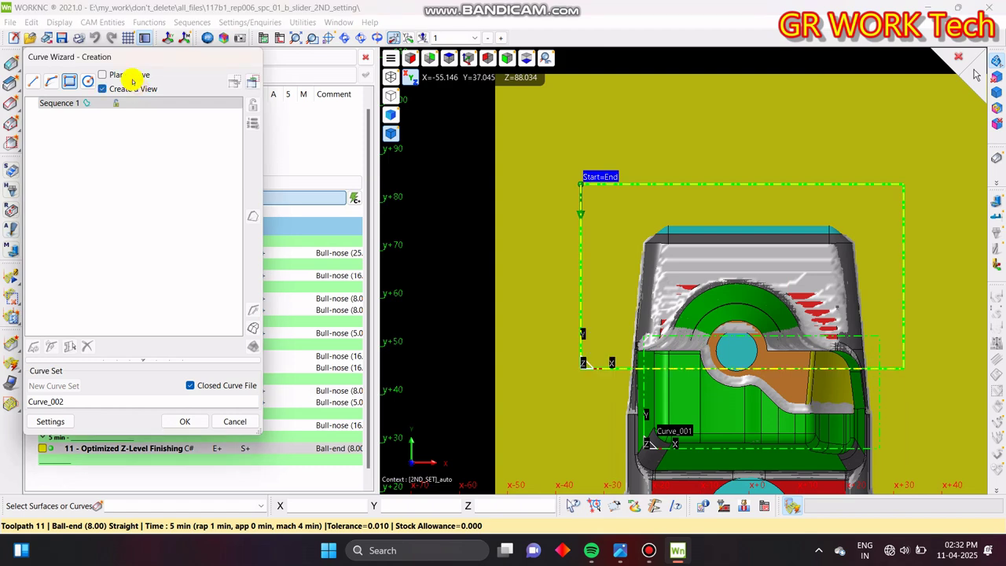
pyautogui.click(192, 423)
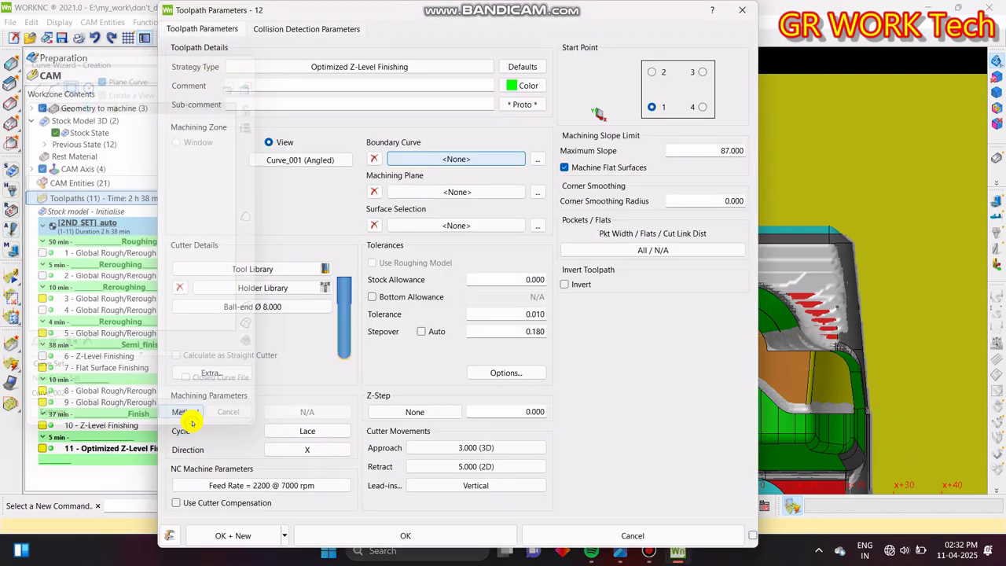
# - Calculate toolpath 12 within the Curve_002 boundary and display its passes on the part
pyautogui.click(409, 535)
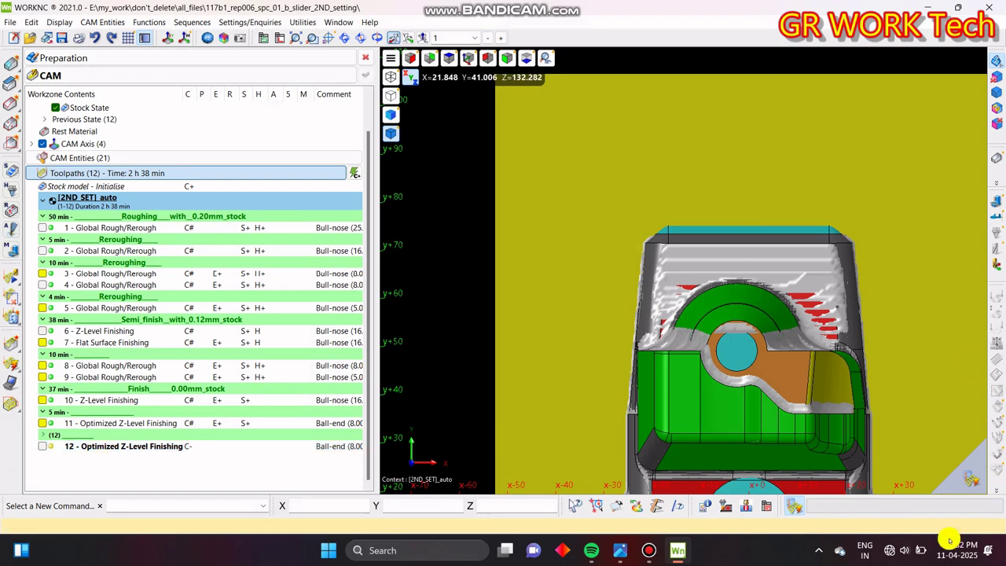
pyautogui.click(973, 472)
pyautogui.click(422, 459)
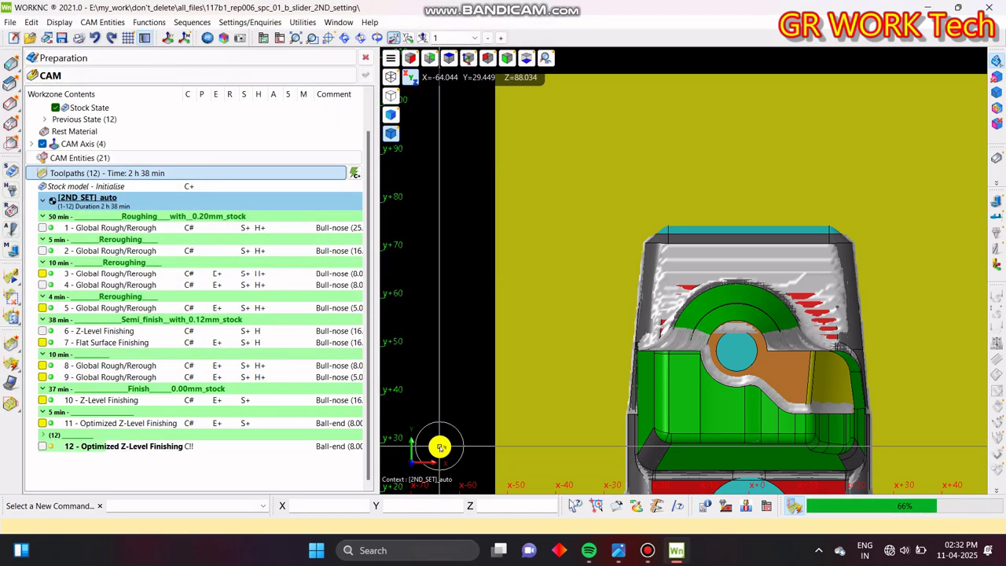
pyautogui.click(42, 446)
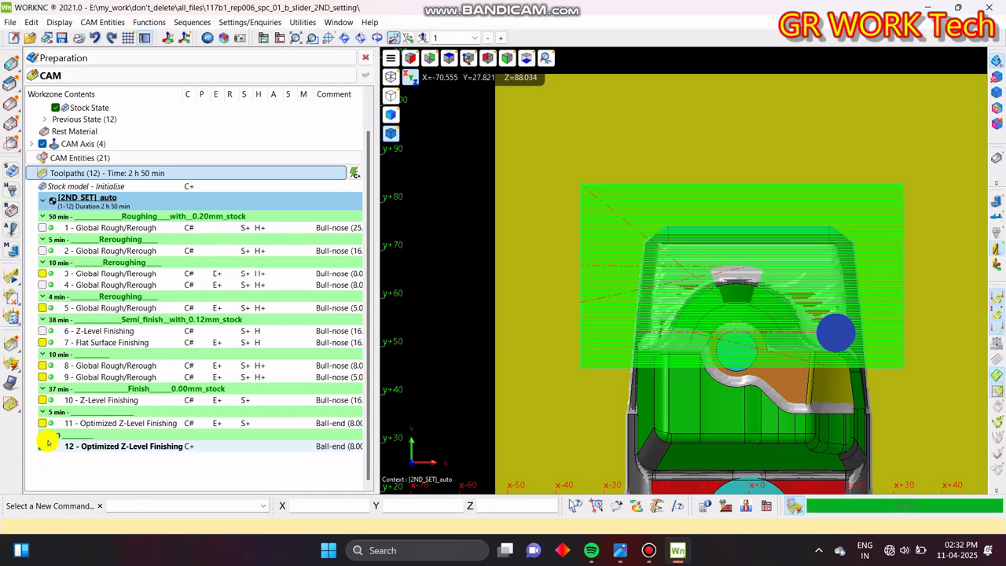
pyautogui.click(82, 446)
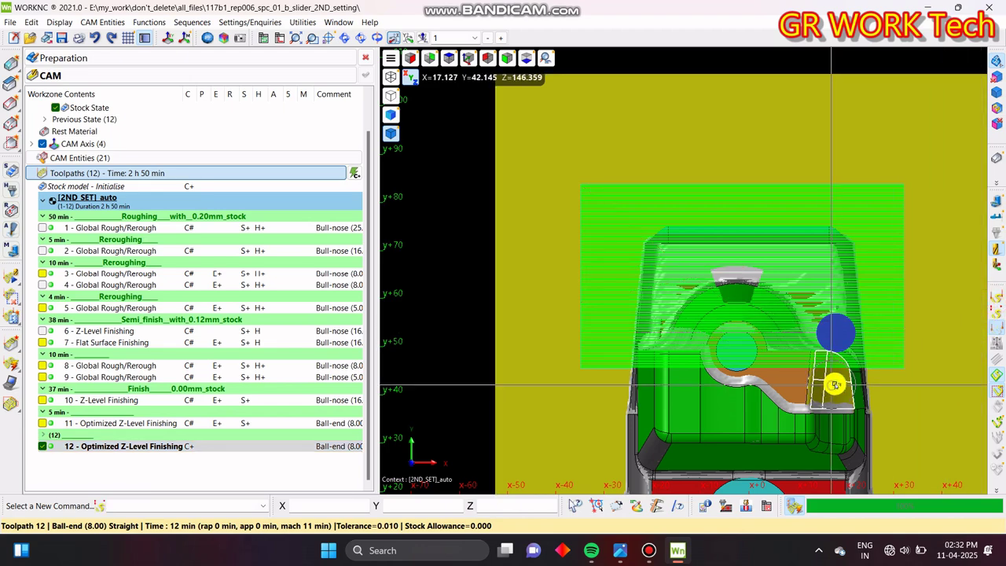
pyautogui.moveTo(834, 384); pyautogui.dragTo(691, 393, button='middle')
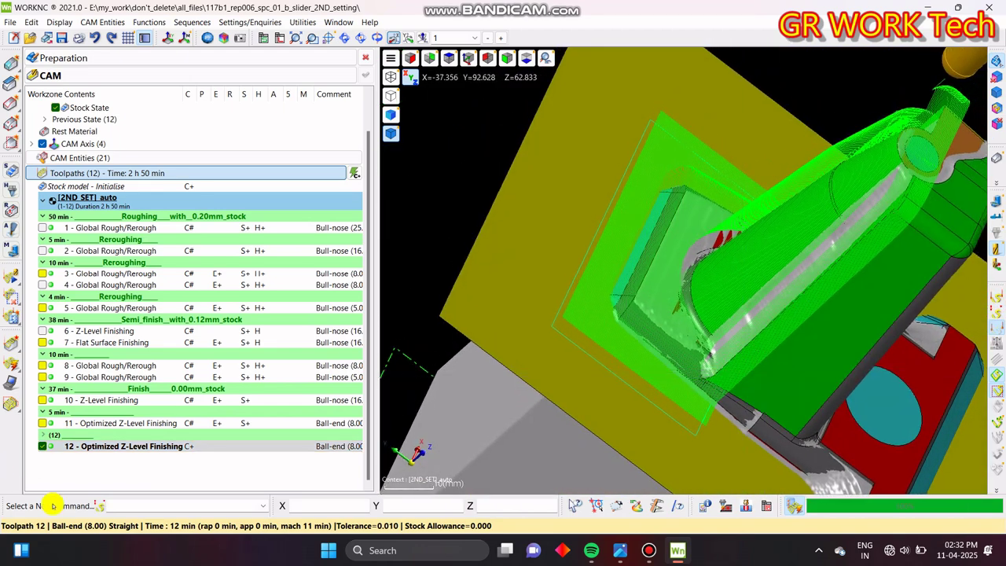
# - Set toolpath 12's Maximum Slope to 50 and recalculate the toolpath
pyautogui.doubleClick(49, 446)
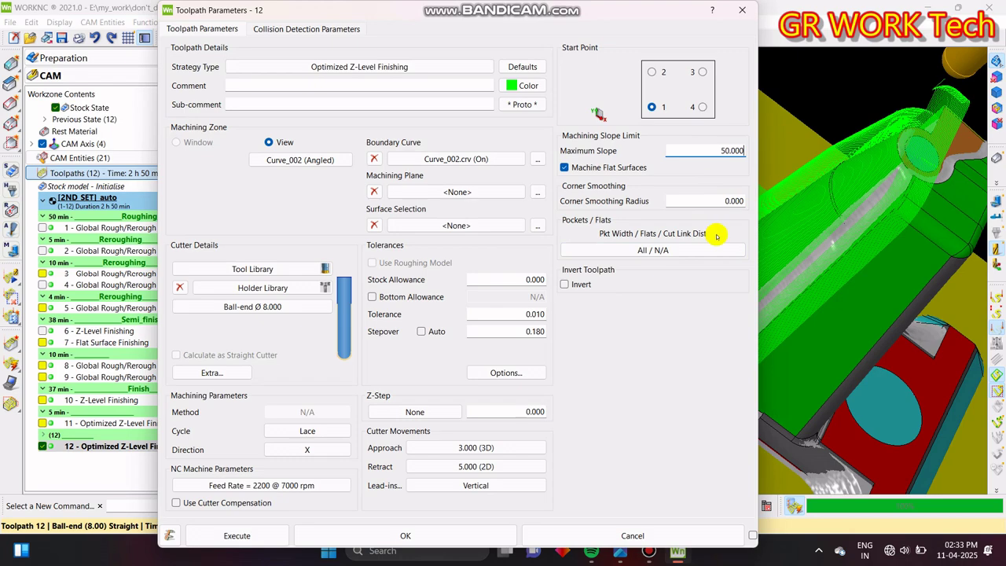
pyautogui.click(438, 538)
pyautogui.moveTo(597, 338); pyautogui.dragTo(539, 218, button='middle')
pyautogui.click(969, 477)
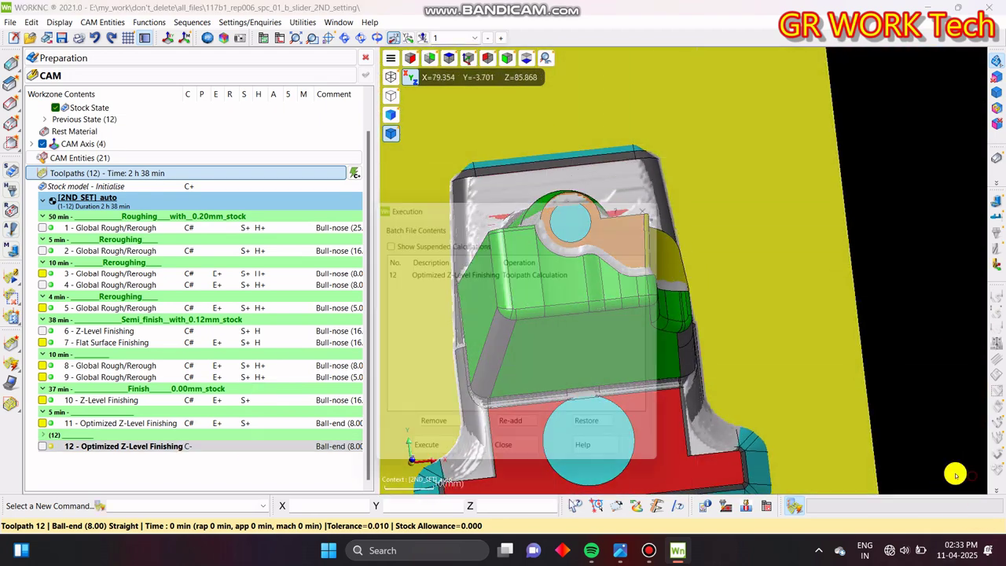
pyautogui.click(420, 457)
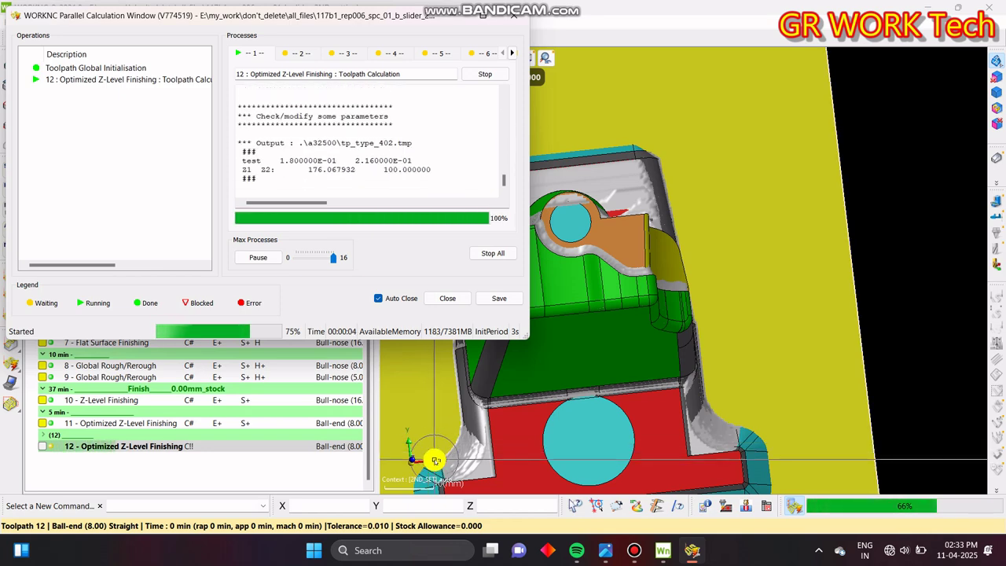
# - Display the recalculated toolpath 12 and hide the Stock State
pyautogui.click(136, 465)
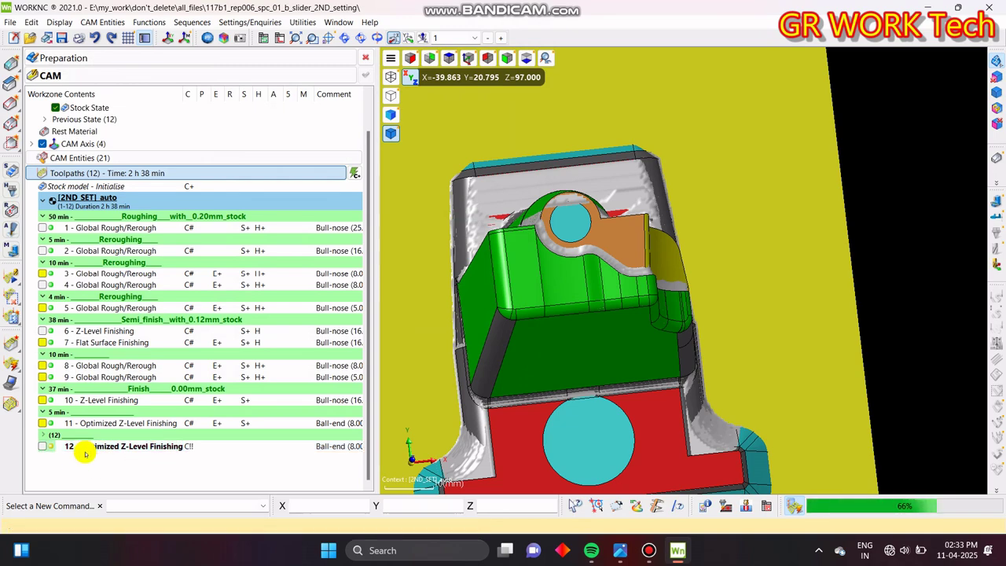
pyautogui.click(51, 447)
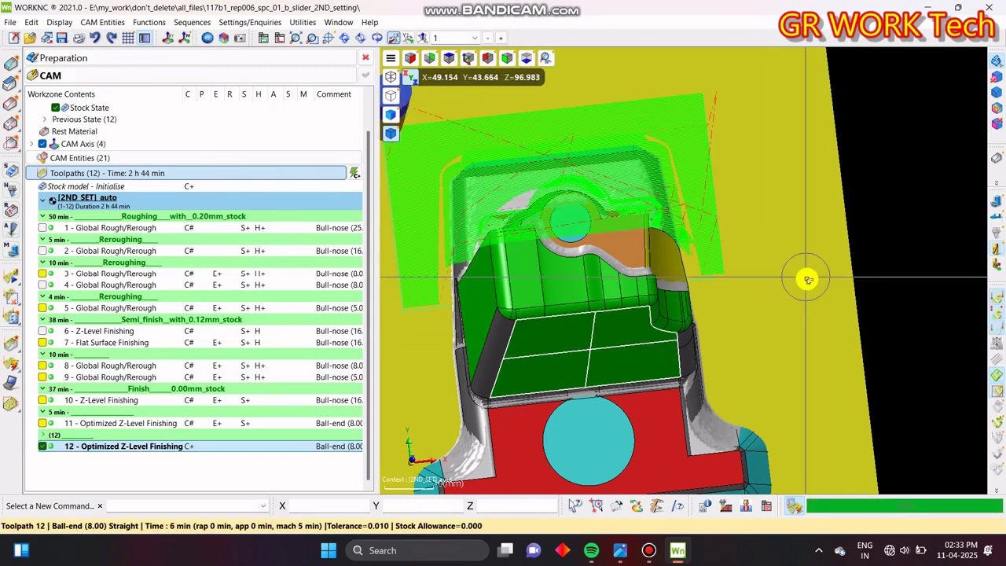
pyautogui.moveTo(799, 287); pyautogui.dragTo(602, 327, button='middle')
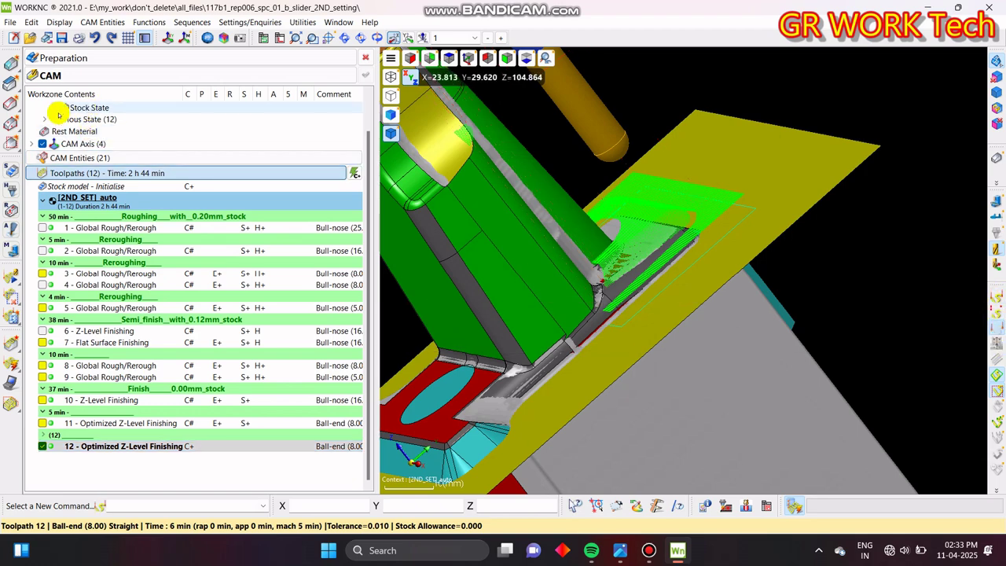
pyautogui.click(57, 107)
pyautogui.moveTo(631, 245); pyautogui.dragTo(690, 407, button='middle')
# - Remove the toolpath 12 passes on the upper portion of the part with a rectangular selection in the side view along X
pyautogui.press('y')
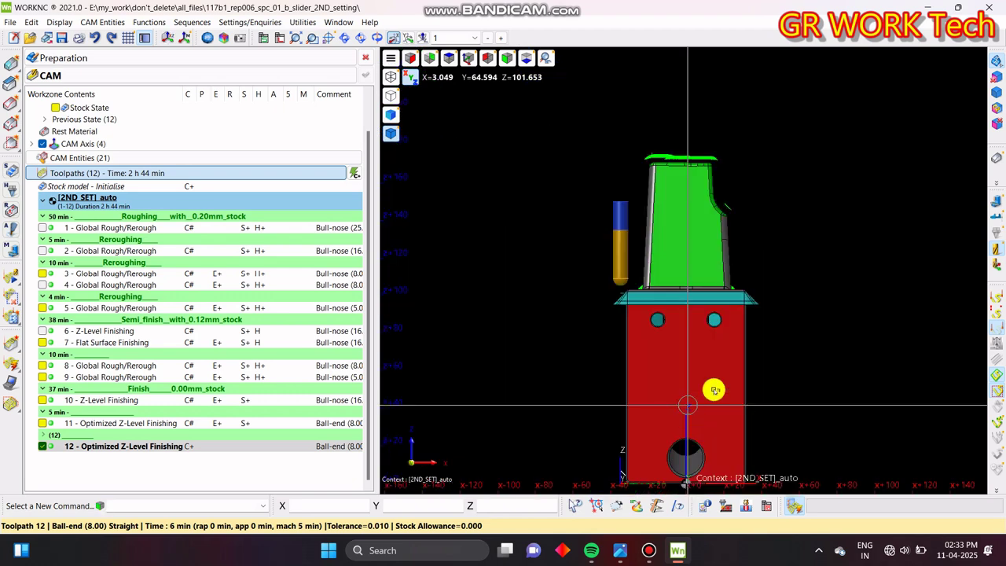
pyautogui.moveTo(913, 250); pyautogui.dragTo(818, 339, button='middle')
pyautogui.press('x')
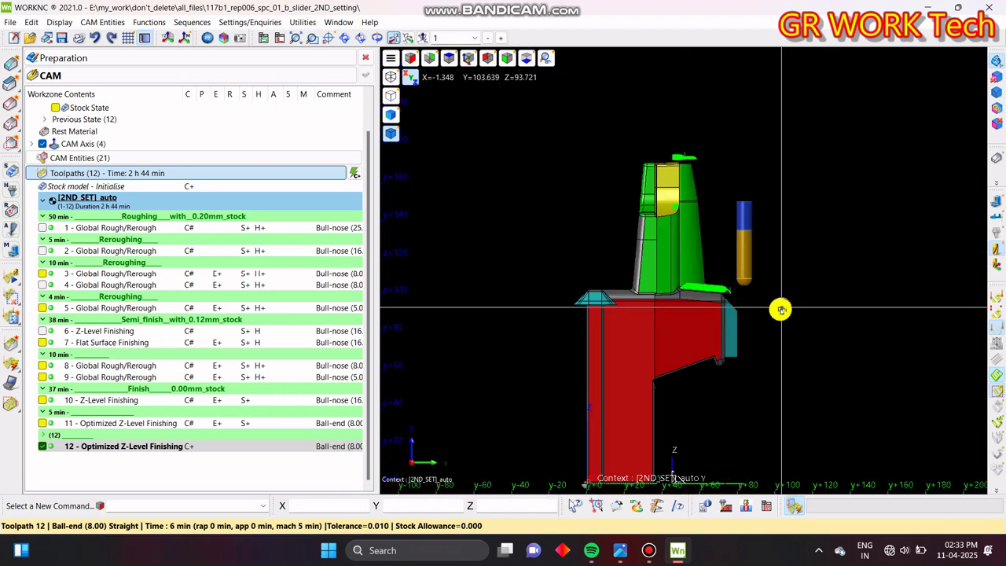
pyautogui.moveTo(781, 309); pyautogui.dragTo(729, 382, button='middle')
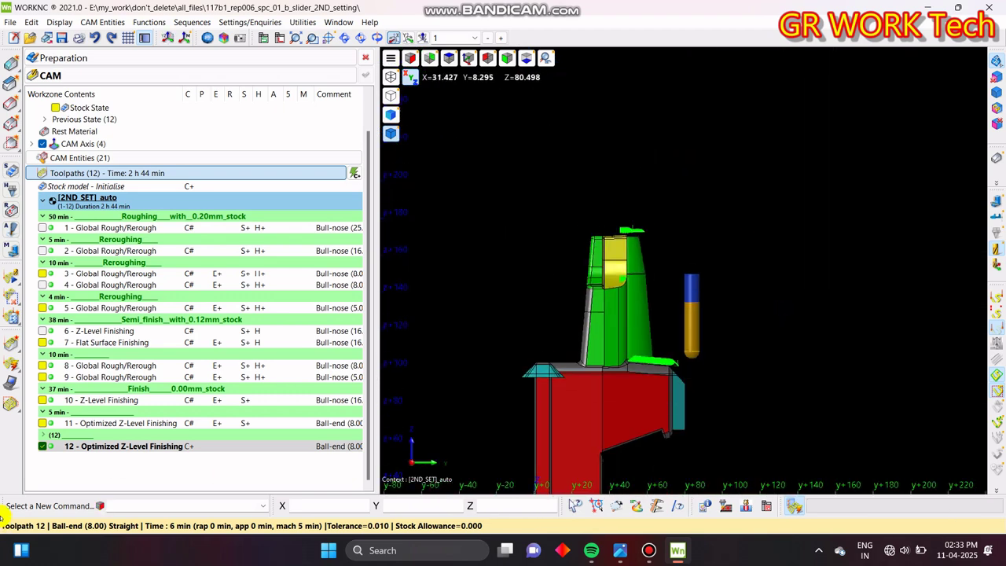
pyautogui.click(9, 298)
pyautogui.click(85, 232)
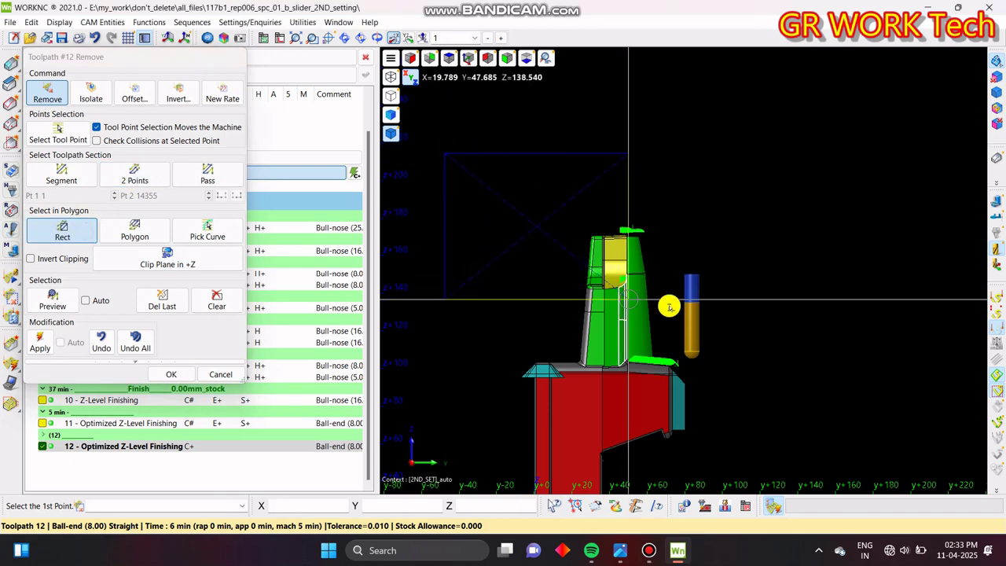
# - In the plan view, start a polygon removal selection on toolpath 12 along the part's negative-X flank and around its upper corner
pyautogui.press('z')
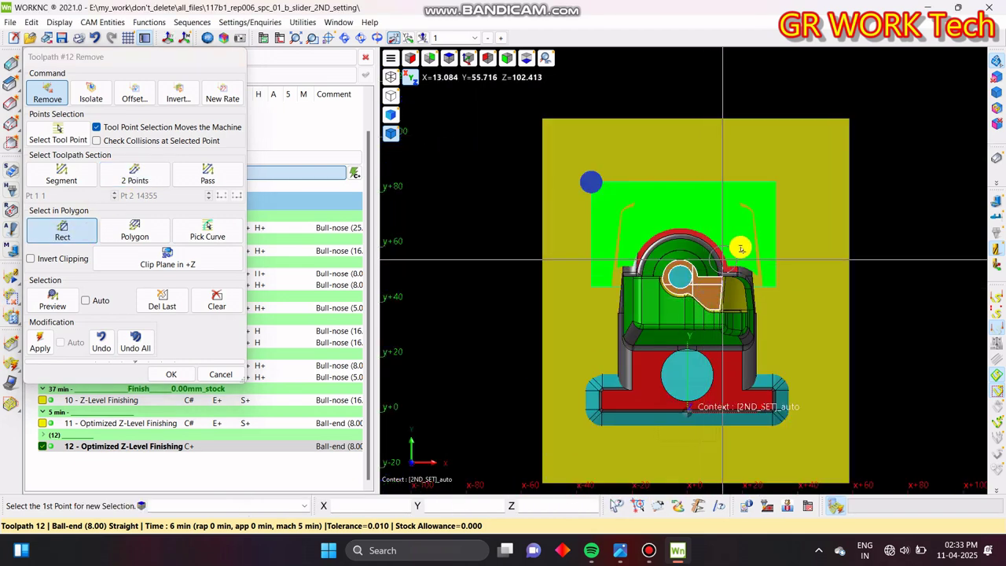
pyautogui.scroll(3, 741, 248)
pyautogui.moveTo(781, 254); pyautogui.dragTo(803, 317, button='middle')
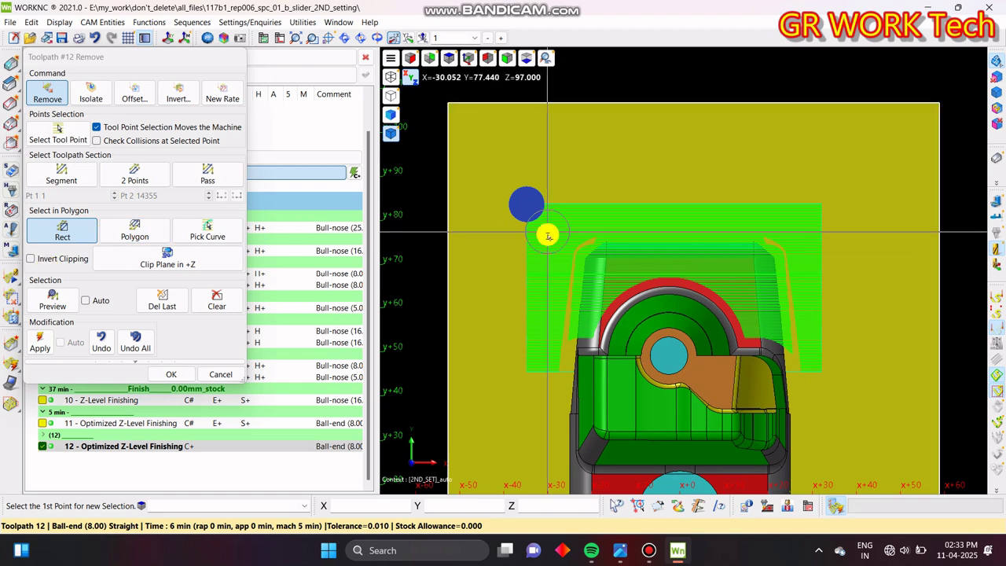
pyautogui.click(122, 240)
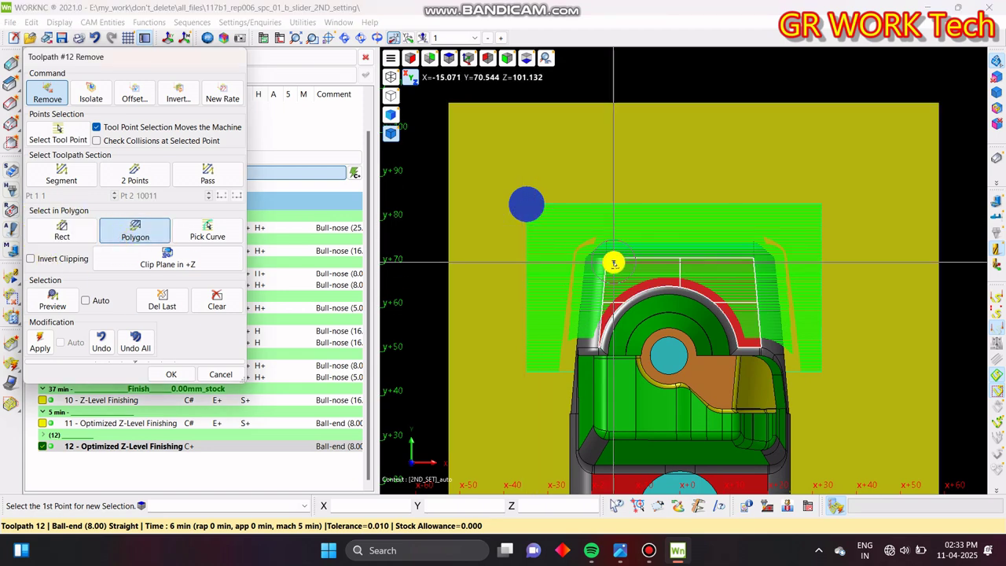
pyautogui.scroll(5, 561, 398)
pyautogui.click(539, 428)
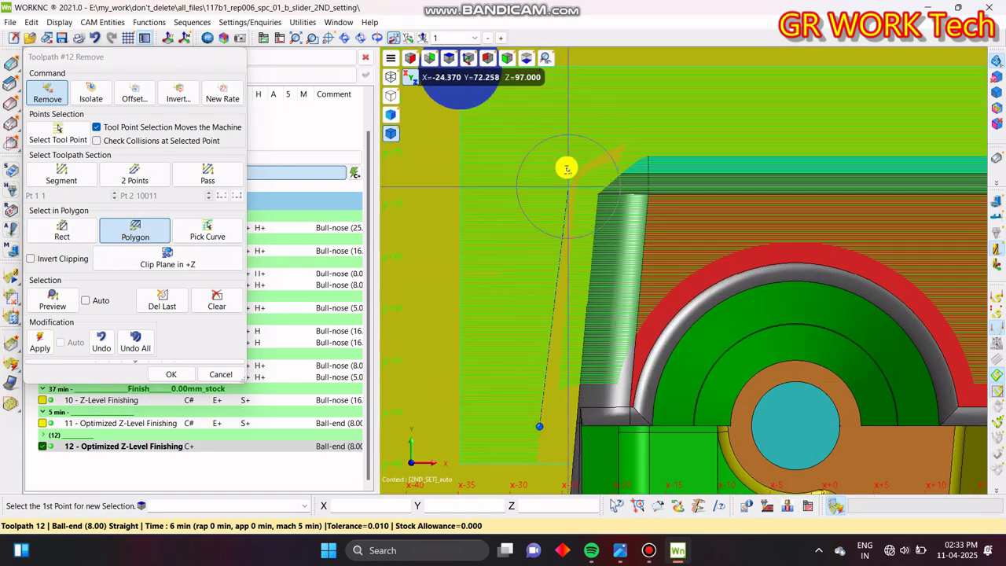
pyautogui.scroll(3, 577, 179)
pyautogui.click(568, 182)
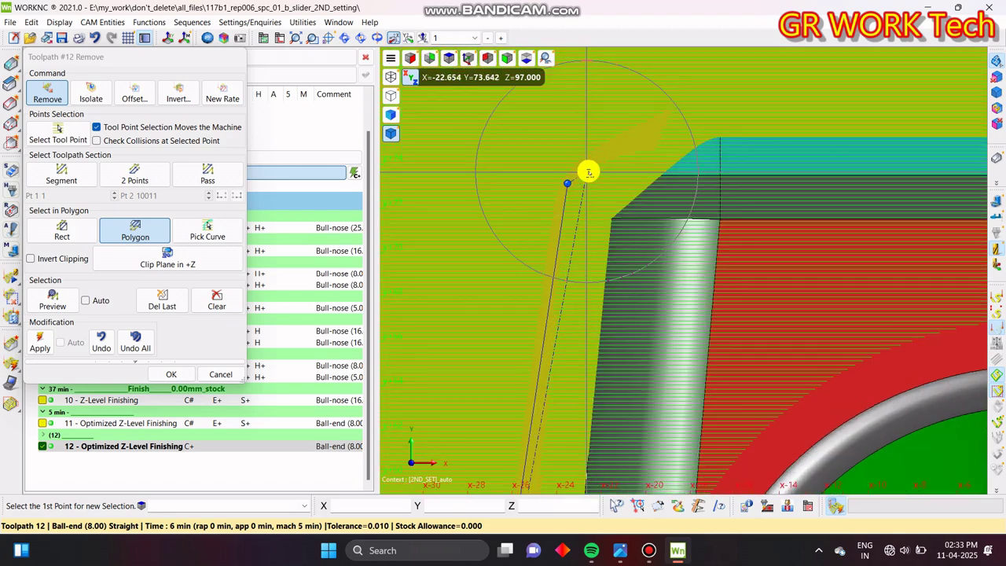
pyautogui.click(596, 158)
pyautogui.click(664, 151)
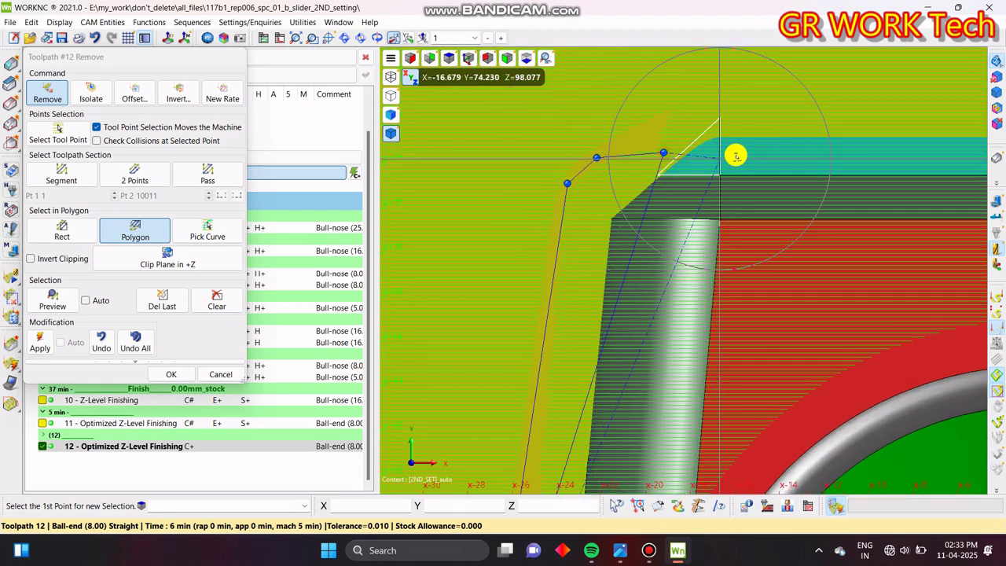
# - Continue the polygon around the positive-X corner and flank, close it outside the Curve_002 boundary and remove the enclosed outer passes
pyautogui.moveTo(736, 154); pyautogui.dragTo(616, 128, button='middle')
pyautogui.scroll(-4, 615, 128)
pyautogui.moveTo(708, 117); pyautogui.dragTo(437, 231, button='middle')
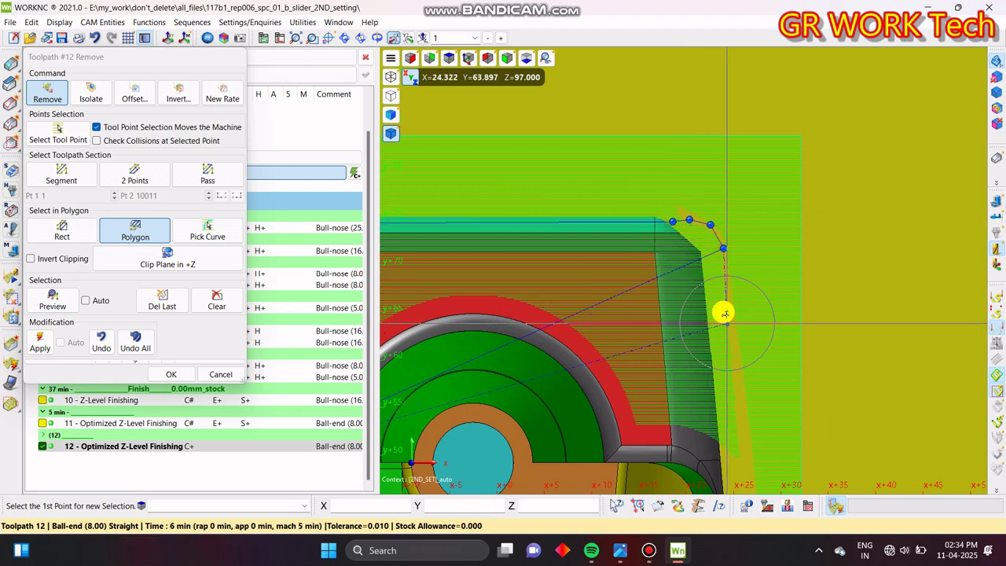
pyautogui.moveTo(738, 359); pyautogui.dragTo(710, 215, button='middle')
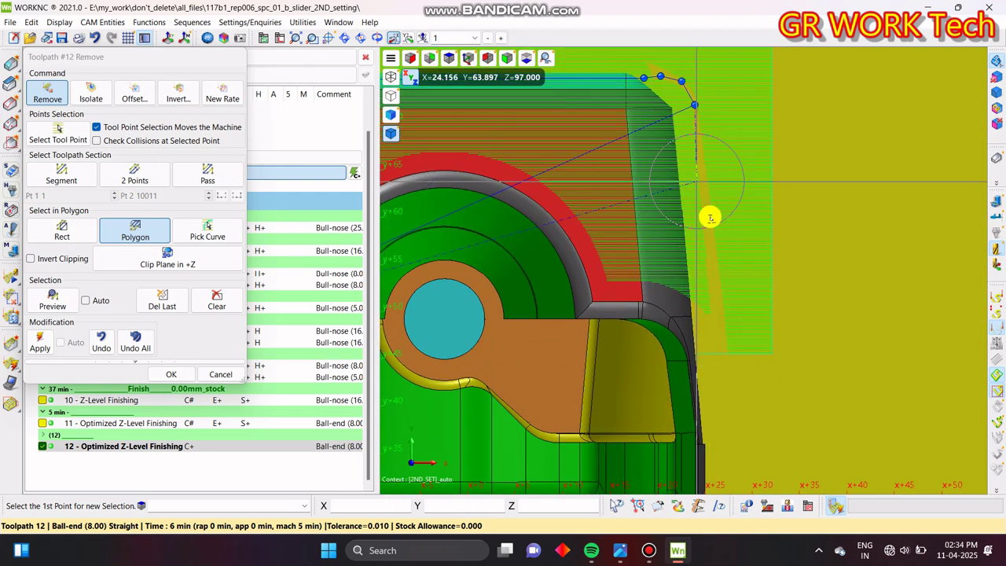
pyautogui.click(720, 383)
pyautogui.scroll(-4, 721, 384)
pyautogui.click(814, 362)
pyautogui.scroll(-3, 814, 361)
pyautogui.click(763, 159)
pyautogui.click(574, 302)
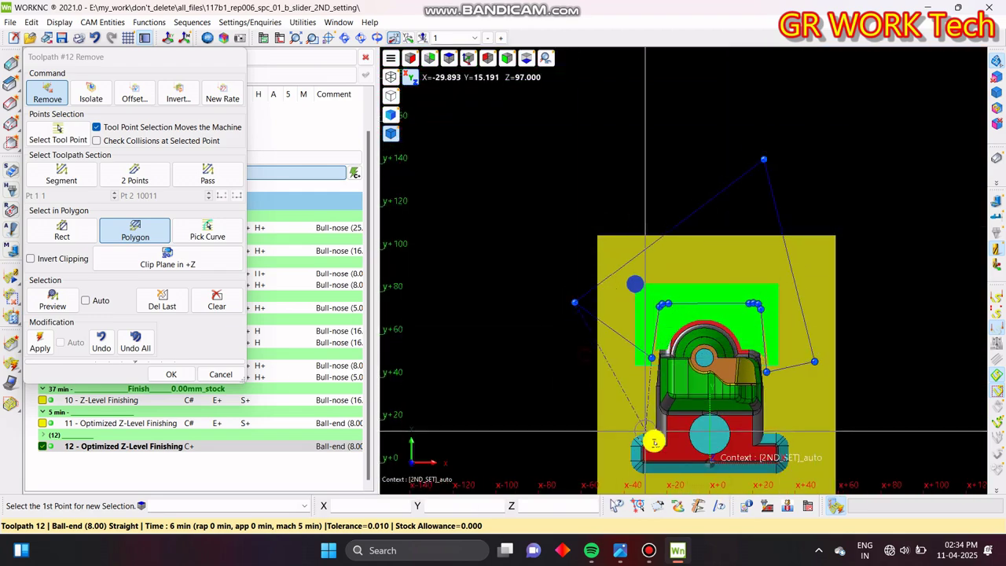
# - Examine the remaining toolpath 12 passes around the semicircular fillet and the flanks of the part
pyautogui.scroll(5, 773, 425)
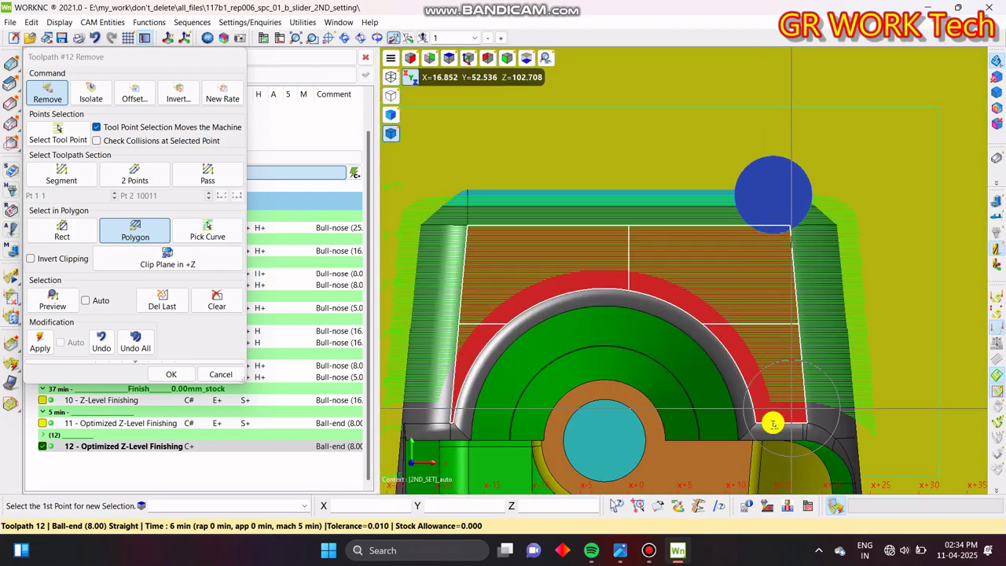
pyautogui.scroll(-3, 773, 424)
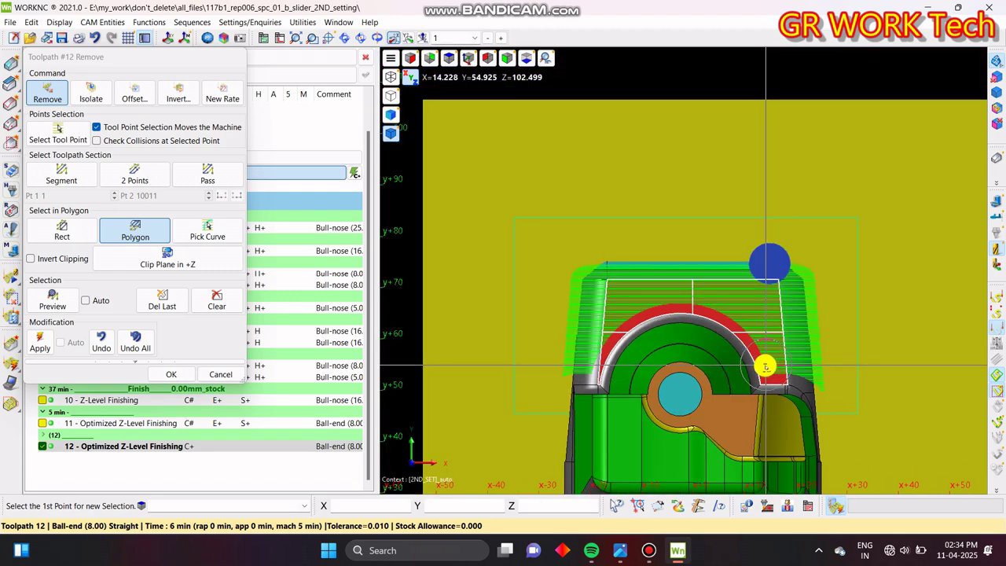
pyautogui.scroll(5, 514, 325)
pyautogui.scroll(-2, 579, 353)
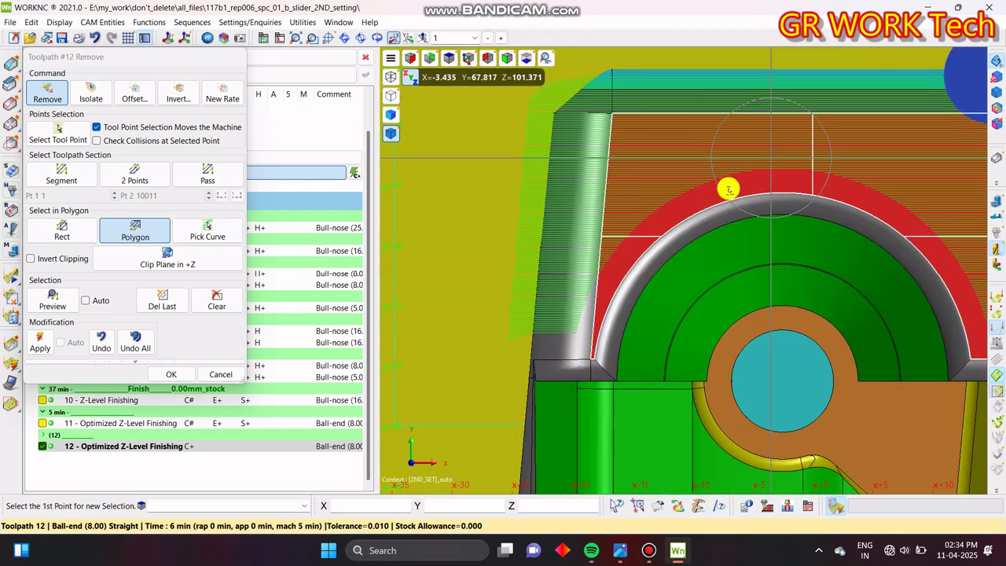
pyautogui.moveTo(796, 246); pyautogui.dragTo(835, 240, button='middle')
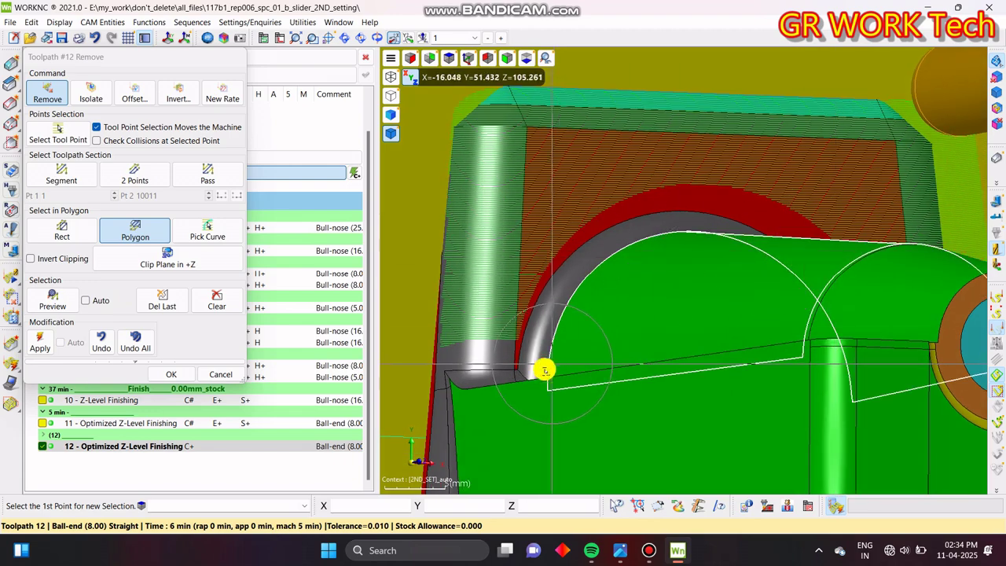
pyautogui.moveTo(545, 370); pyautogui.dragTo(558, 235, button='middle')
pyautogui.press('Home')
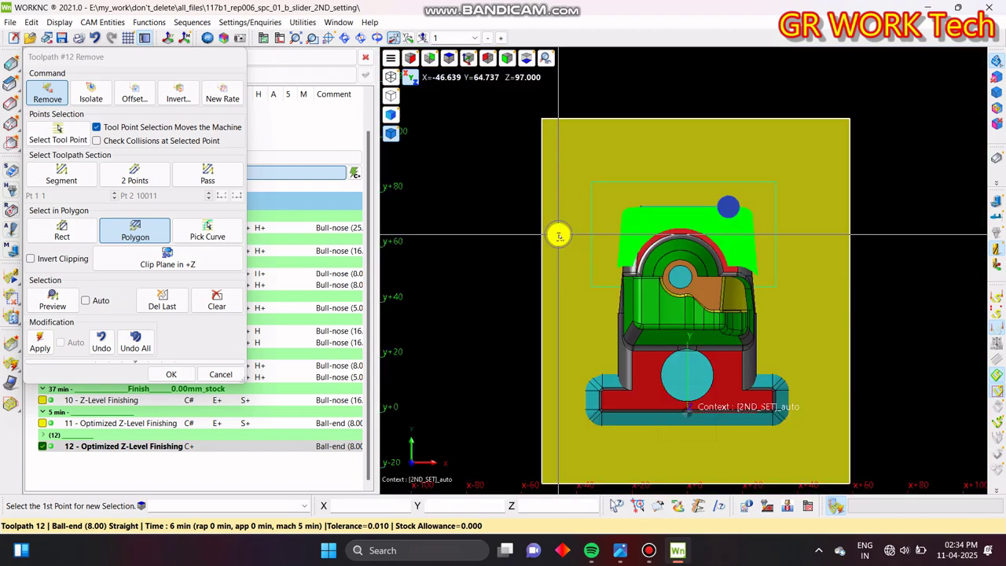
# - Remove the innermost toolpath 12 passes bordering the semicircular fillet with a polygon traced around the arc from its negative-X end to its positive-X end
pyautogui.scroll(5, 643, 243)
pyautogui.scroll(5, 622, 382)
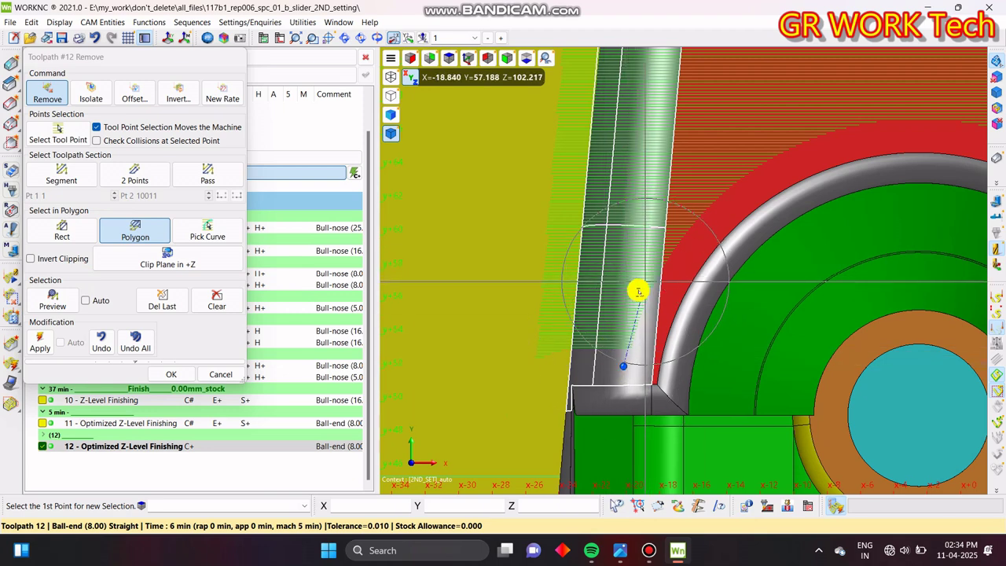
pyautogui.click(676, 228)
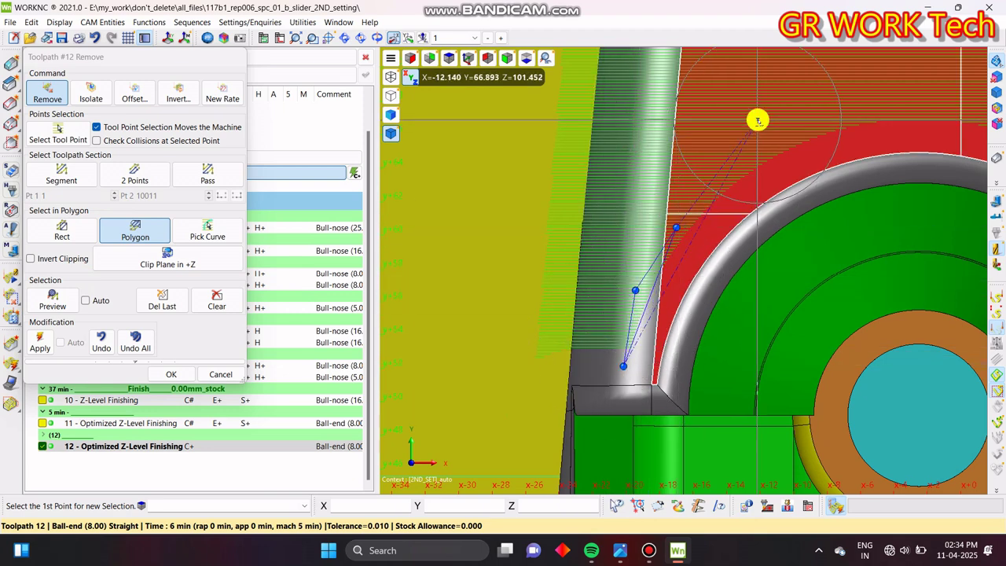
pyautogui.moveTo(732, 153); pyautogui.dragTo(642, 270, button='middle')
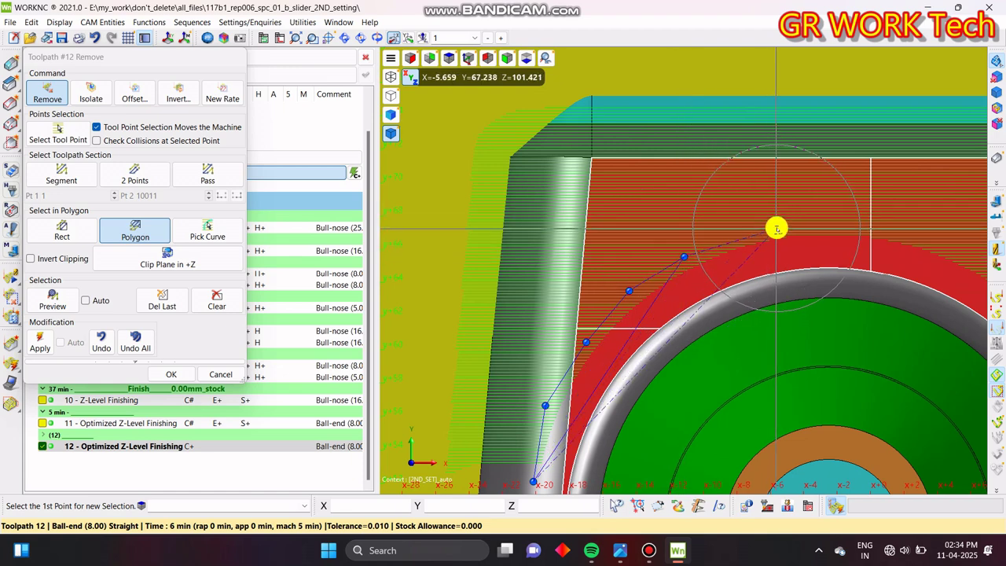
pyautogui.click(777, 227)
pyautogui.moveTo(842, 247); pyautogui.dragTo(684, 317, button='middle')
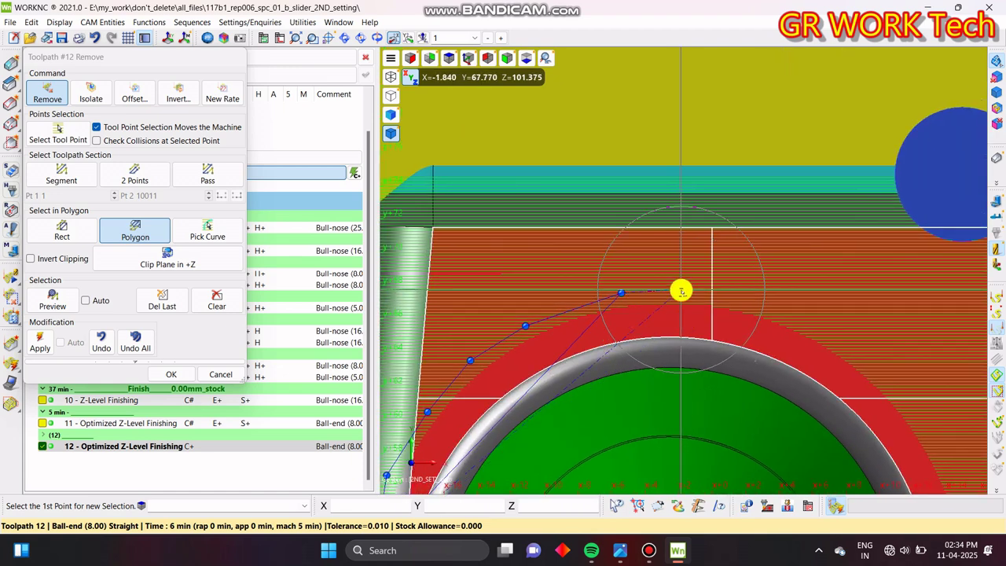
pyautogui.click(785, 308)
pyautogui.moveTo(797, 322); pyautogui.dragTo(624, 274, button='middle')
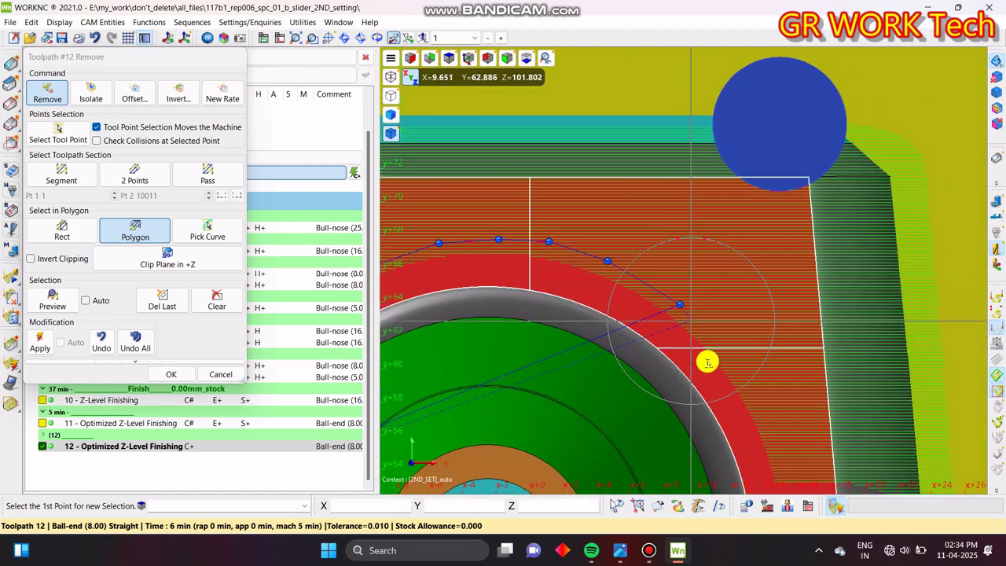
pyautogui.moveTo(707, 362); pyautogui.dragTo(653, 278, button='middle')
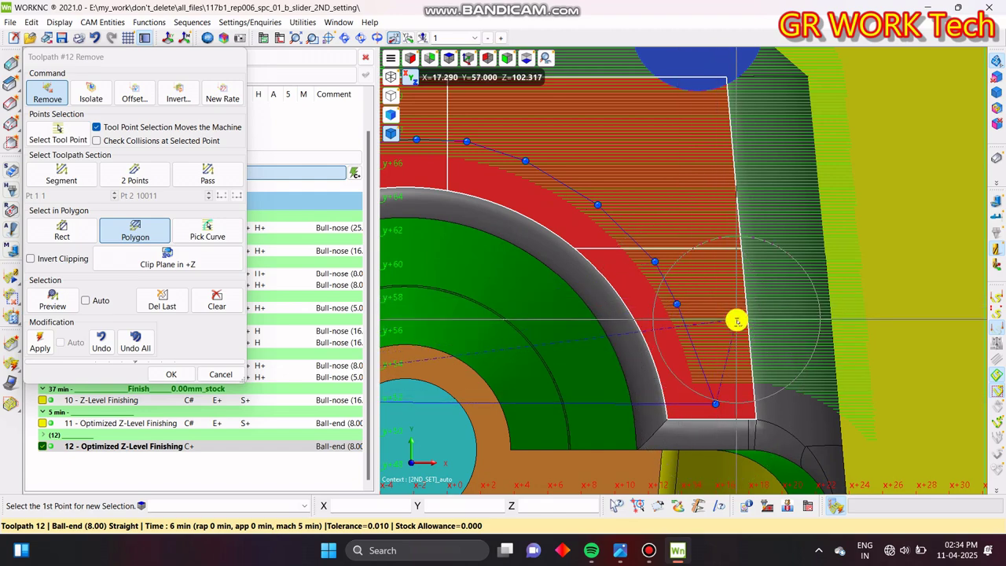
pyautogui.scroll(-5, 736, 321)
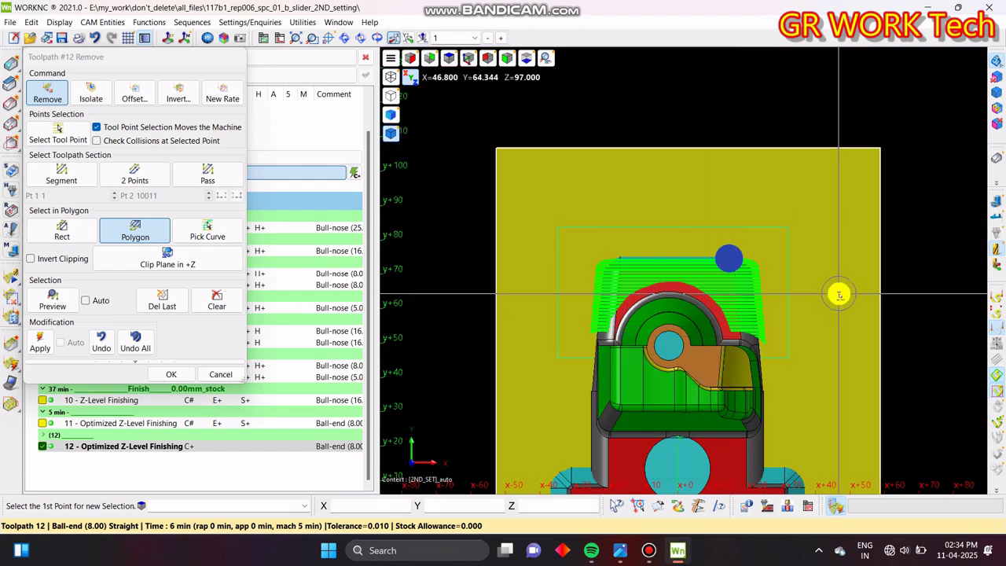
# - Enclose the lowest toolpath 12 passes beside the positive-X end of the semicircular fillet in a removal polygon
pyautogui.scroll(4, 638, 399)
pyautogui.click(677, 357)
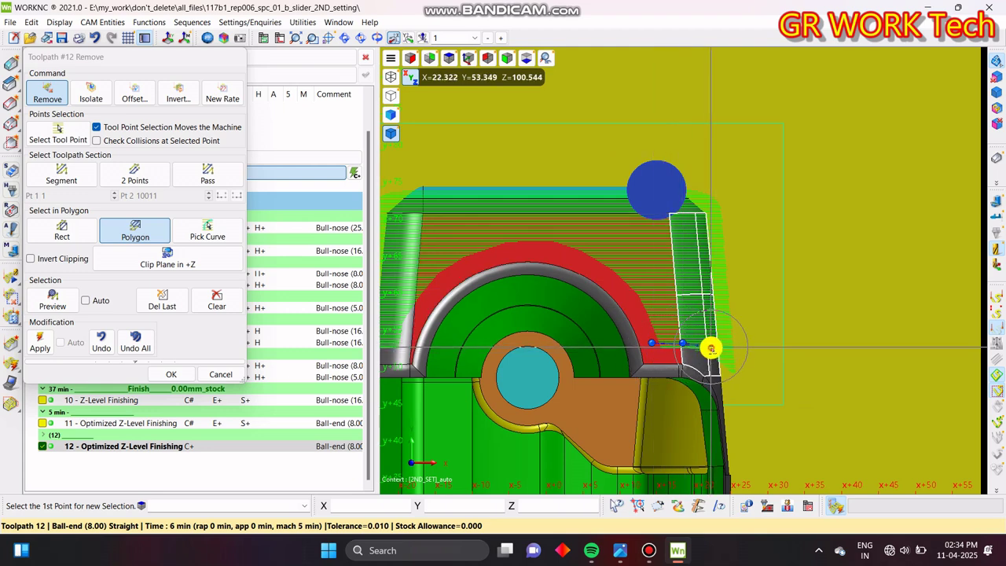
pyautogui.click(710, 346)
pyautogui.click(729, 358)
pyautogui.click(758, 403)
pyautogui.click(665, 409)
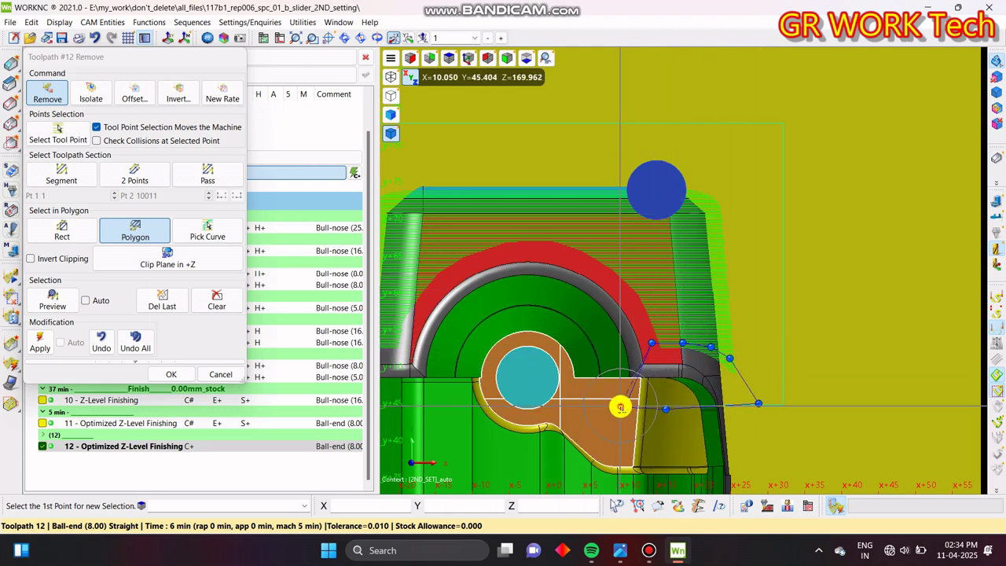
# - Remove the lowest toolpath 12 passes at the negative-X end of the fillet with a polygon and accept the toolpath edits
pyautogui.scroll(5, 617, 404)
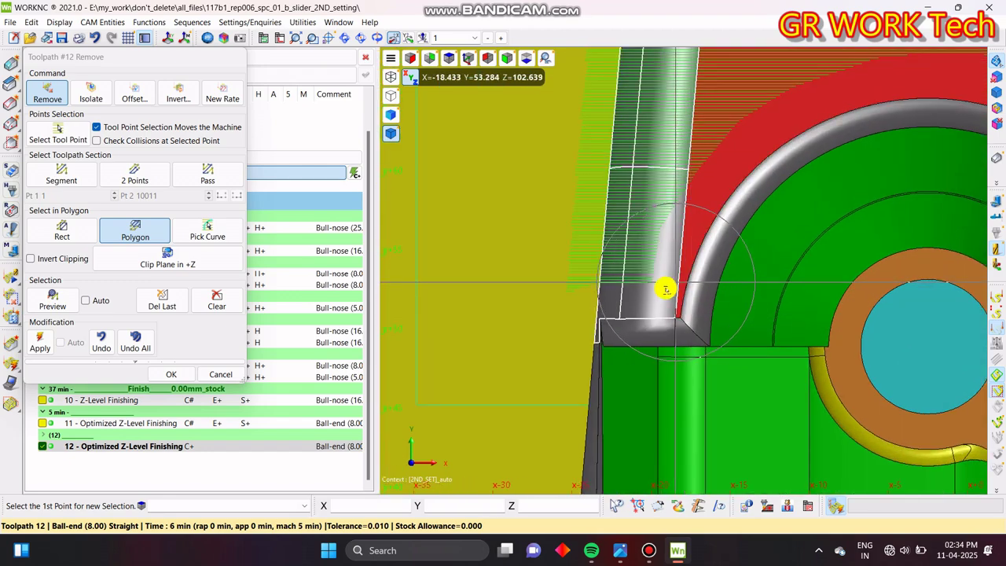
pyautogui.click(657, 279)
pyautogui.click(556, 278)
pyautogui.click(602, 353)
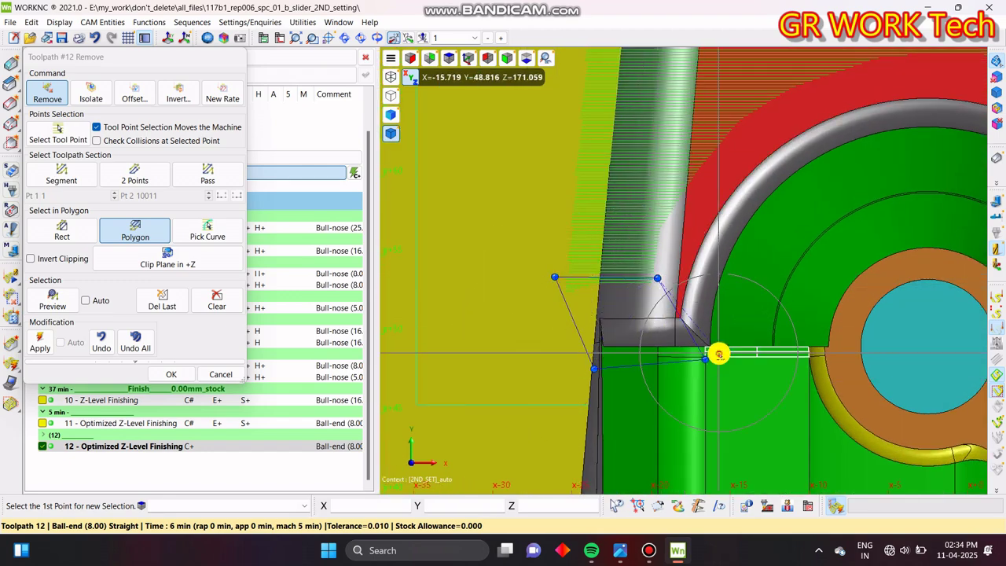
pyautogui.click(718, 353)
pyautogui.rightClick(719, 353)
pyautogui.scroll(-5, 590, 337)
pyautogui.moveTo(591, 337); pyautogui.dragTo(825, 341, button='middle')
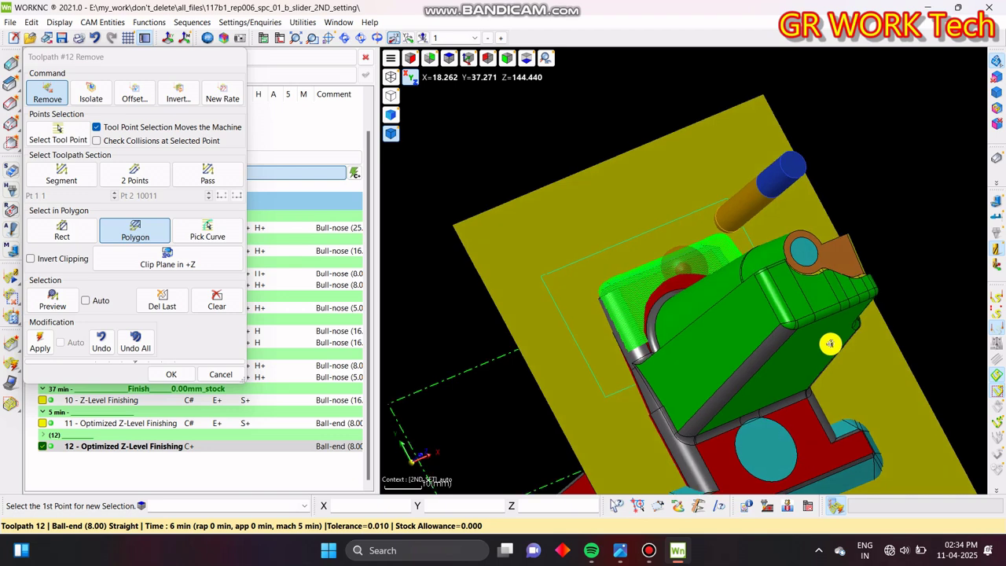
pyautogui.click(172, 374)
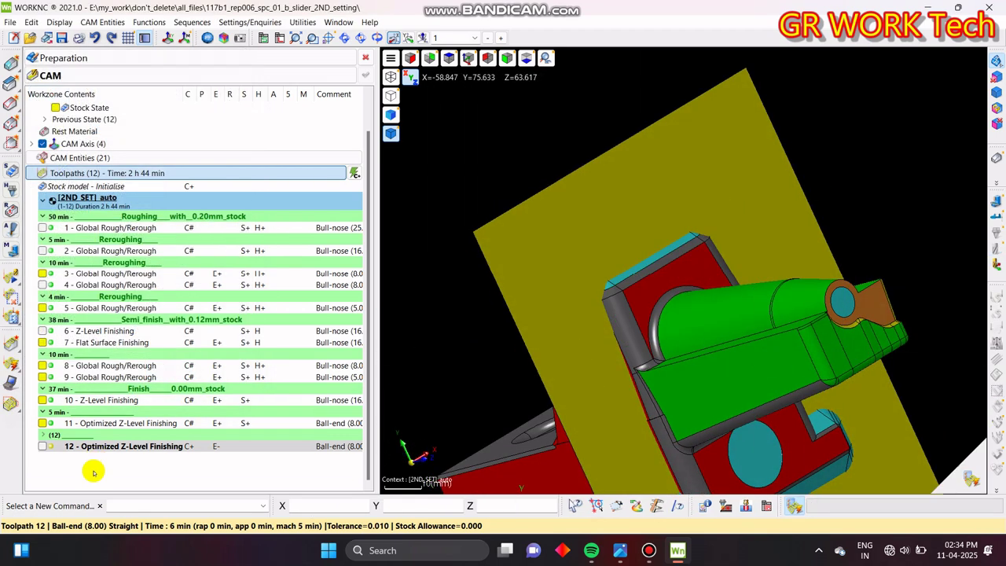
# - Lock the edited toolpath 12 and run its pending stock calculation
pyautogui.rightClick(193, 451)
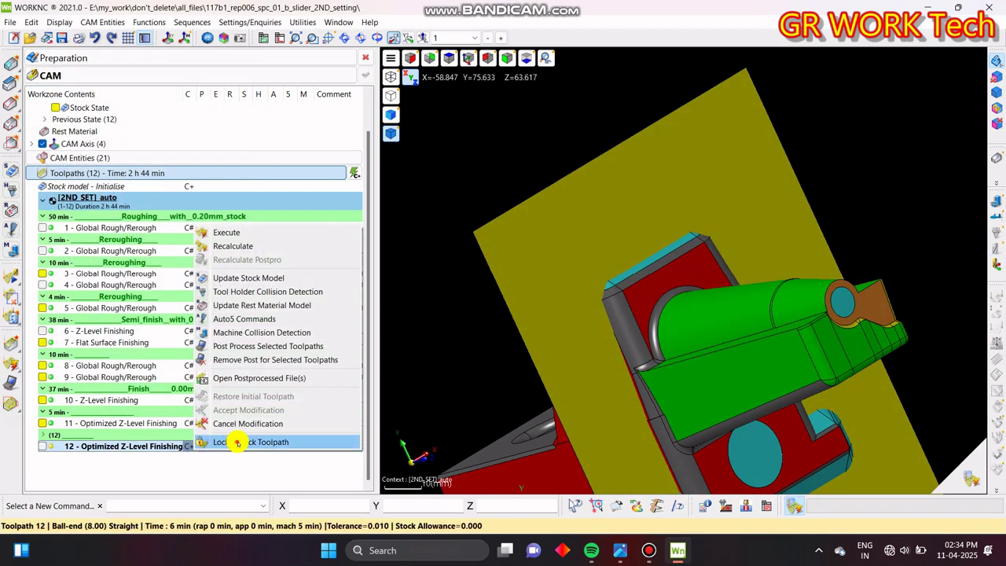
pyautogui.click(245, 444)
pyautogui.click(544, 296)
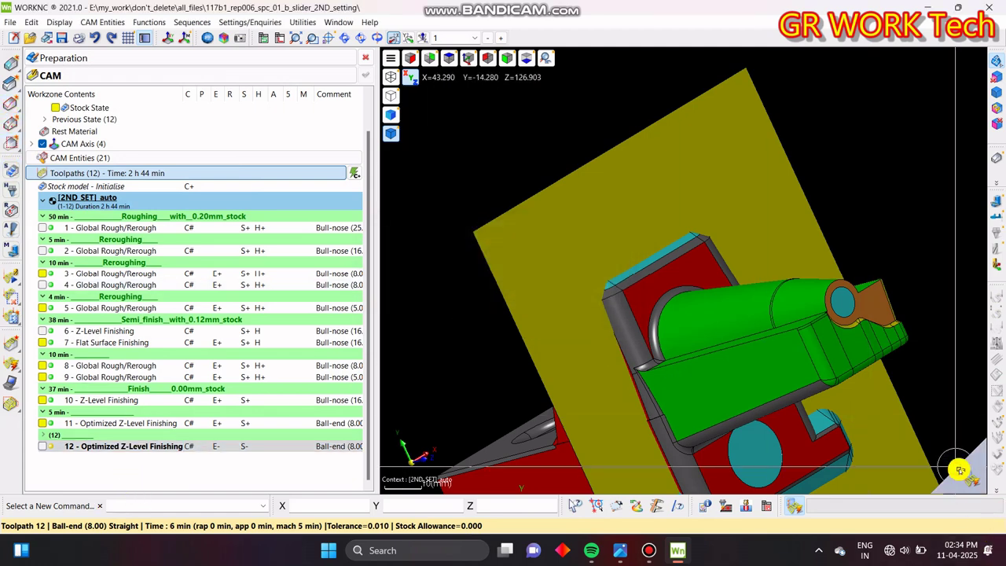
pyautogui.click(968, 476)
pyautogui.click(423, 460)
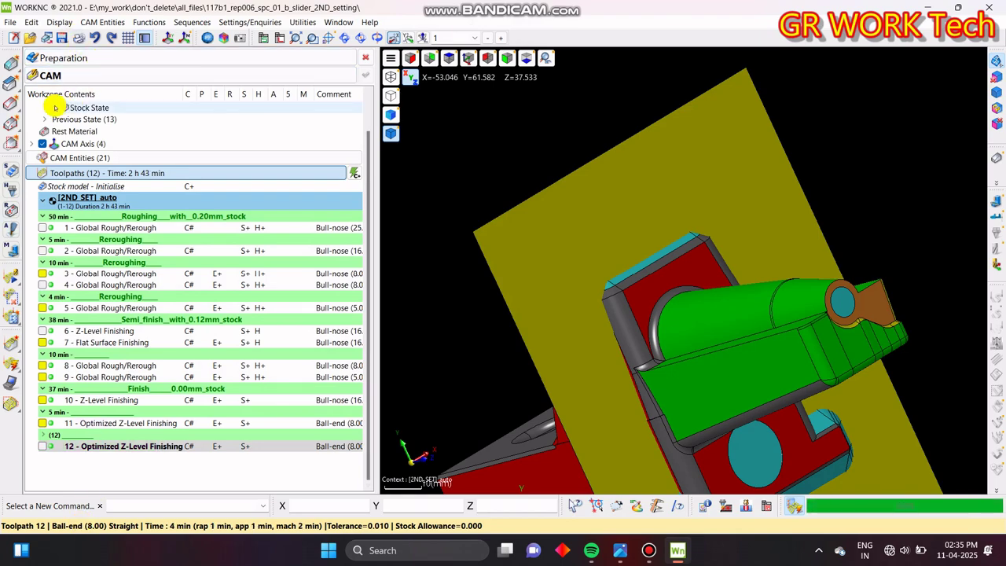
# - Show the stock state and examine the material left around the semicircular fillet, the central boss and the lower pocket
pyautogui.click(55, 108)
pyautogui.moveTo(606, 315); pyautogui.dragTo(721, 271)
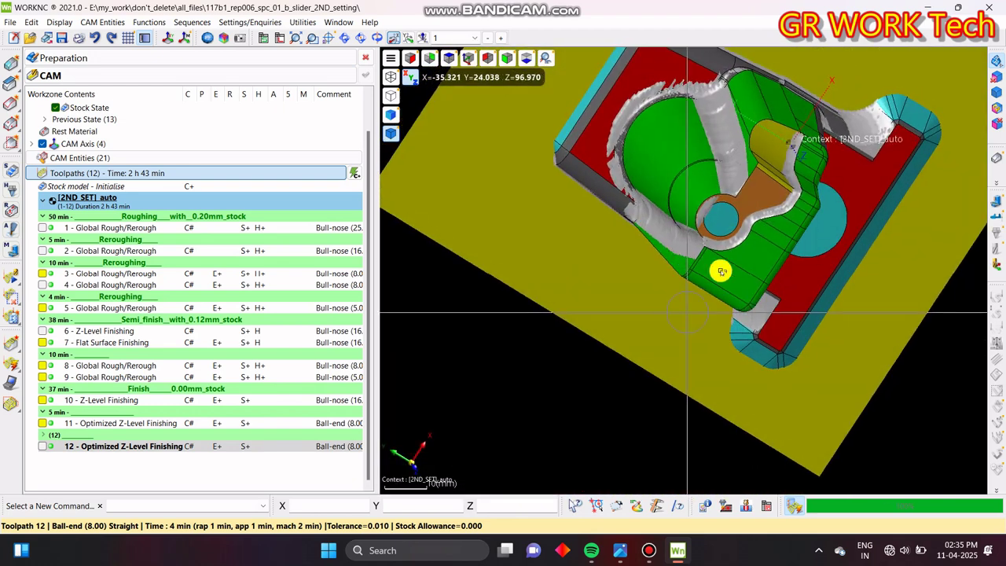
pyautogui.moveTo(755, 239); pyautogui.dragTo(736, 293, button='middle')
pyautogui.scroll(3, 735, 293)
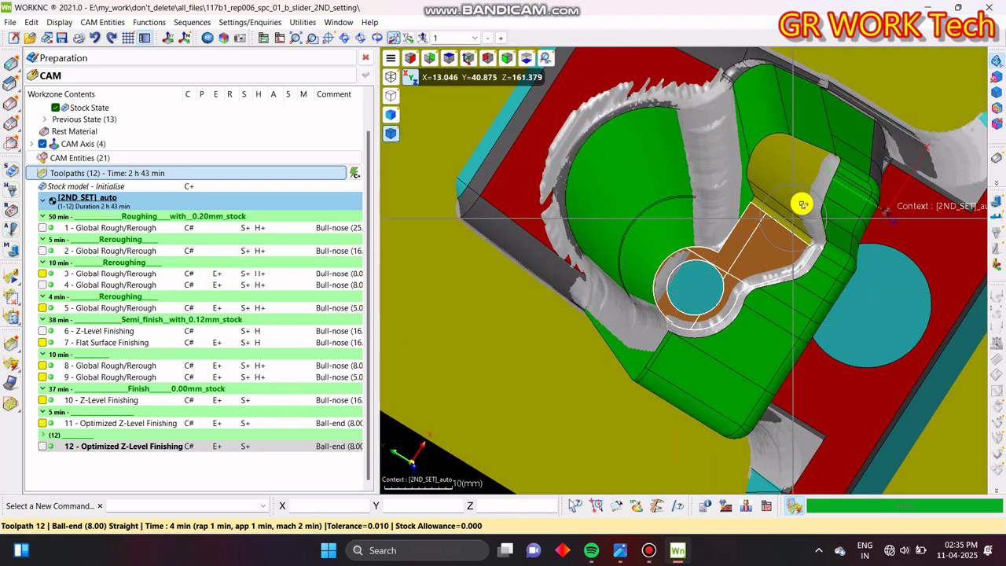
pyautogui.press('z')
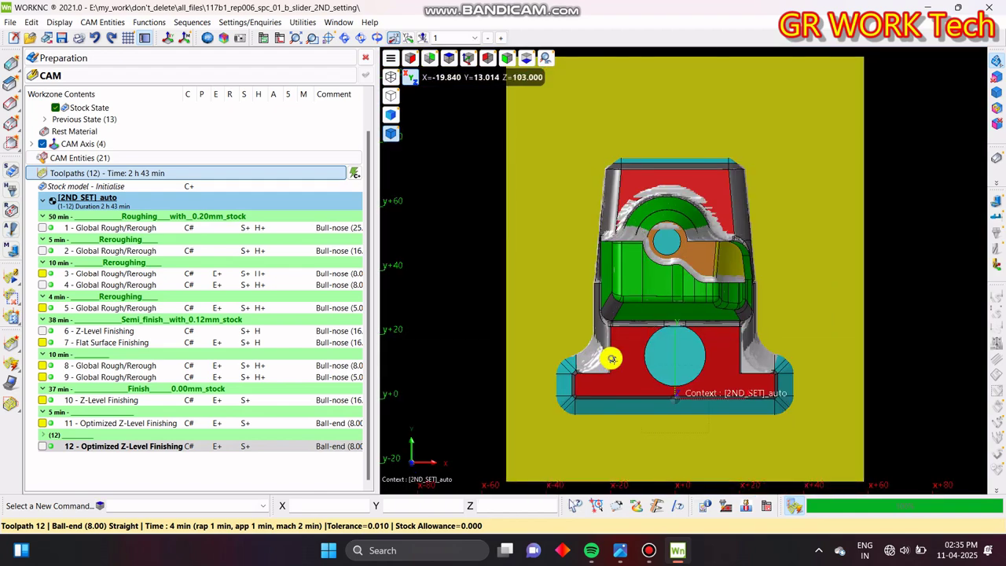
pyautogui.scroll(7, 676, 259)
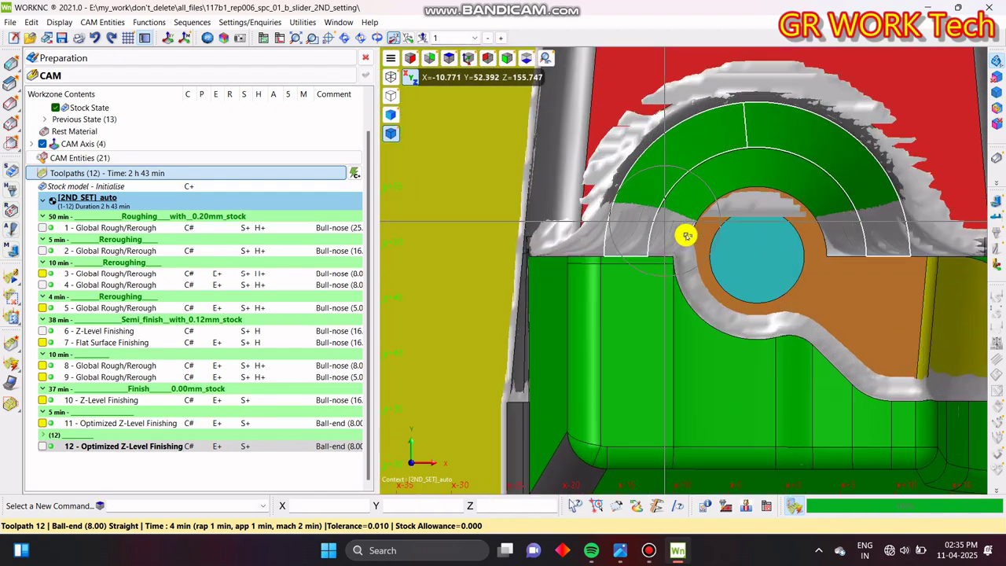
pyautogui.scroll(3, 676, 212)
pyautogui.scroll(-5, 696, 291)
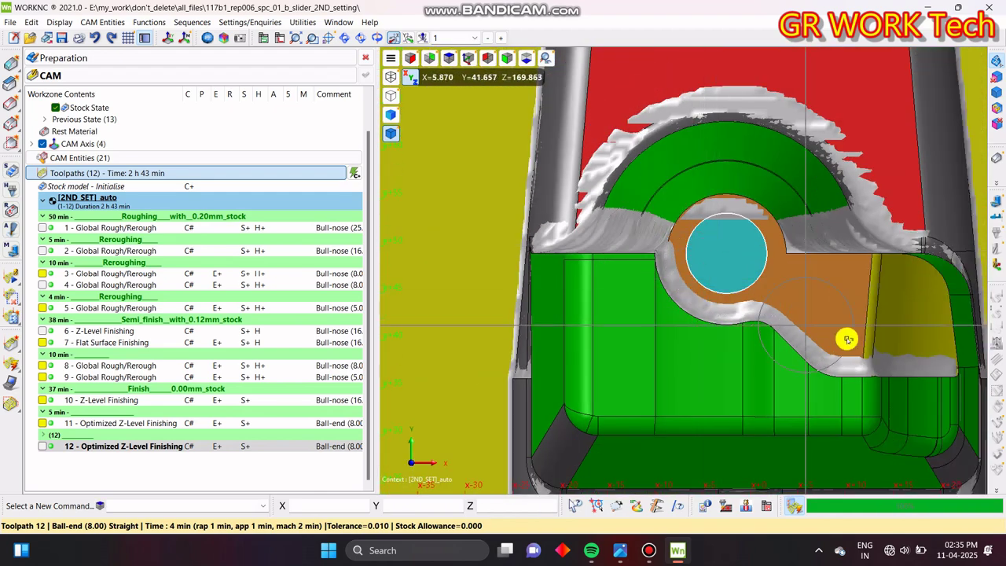
# - Add the comment "Countour___Remachining" with leading underscores below toolpath 12
pyautogui.rightClick(118, 464)
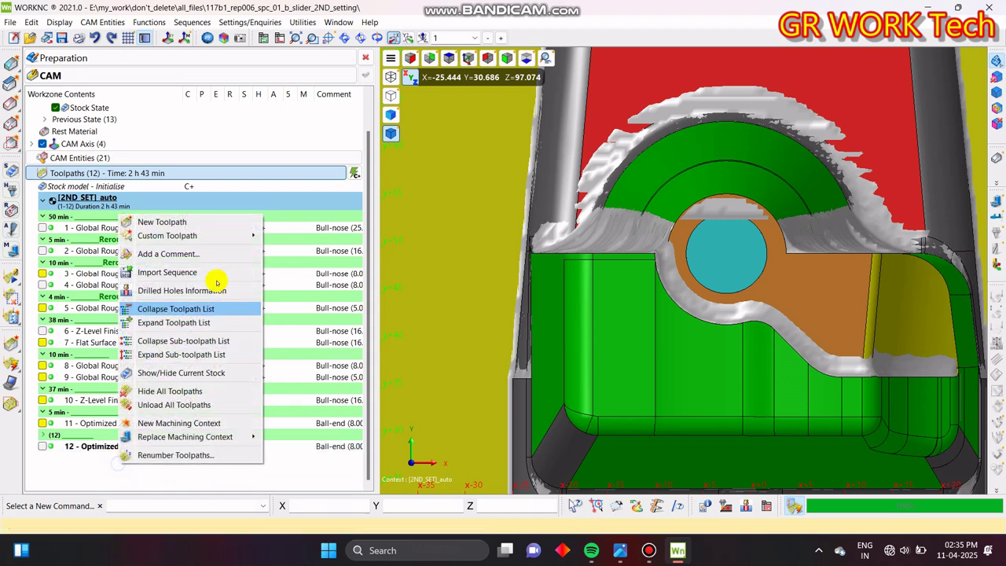
pyautogui.click(213, 253)
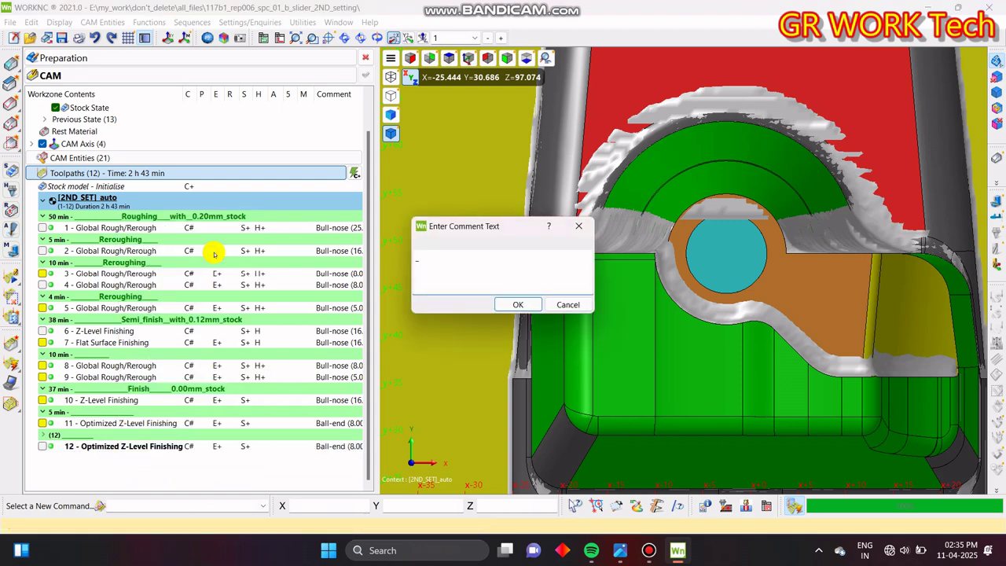
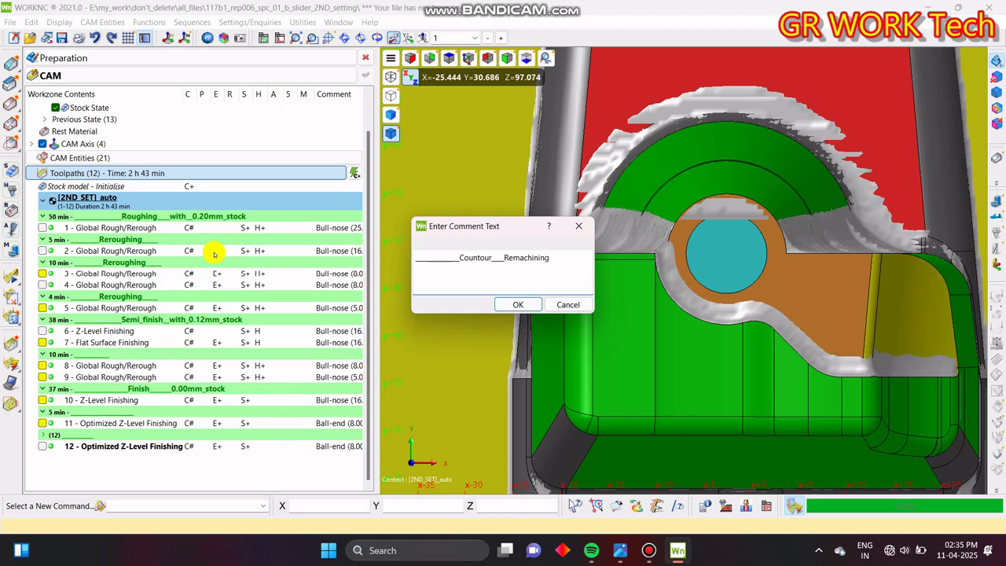
pyautogui.press('Return')
# - Start new toolpath 13 under the comment with the Contour Remachining (V15) strategy
pyautogui.scroll(-1, 131, 469)
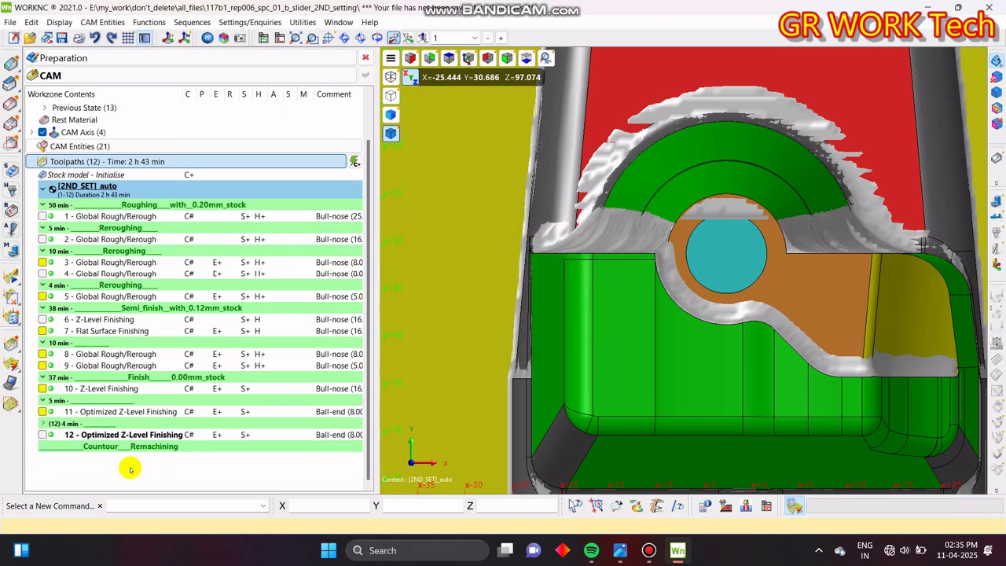
pyautogui.rightClick(124, 469)
pyautogui.click(196, 223)
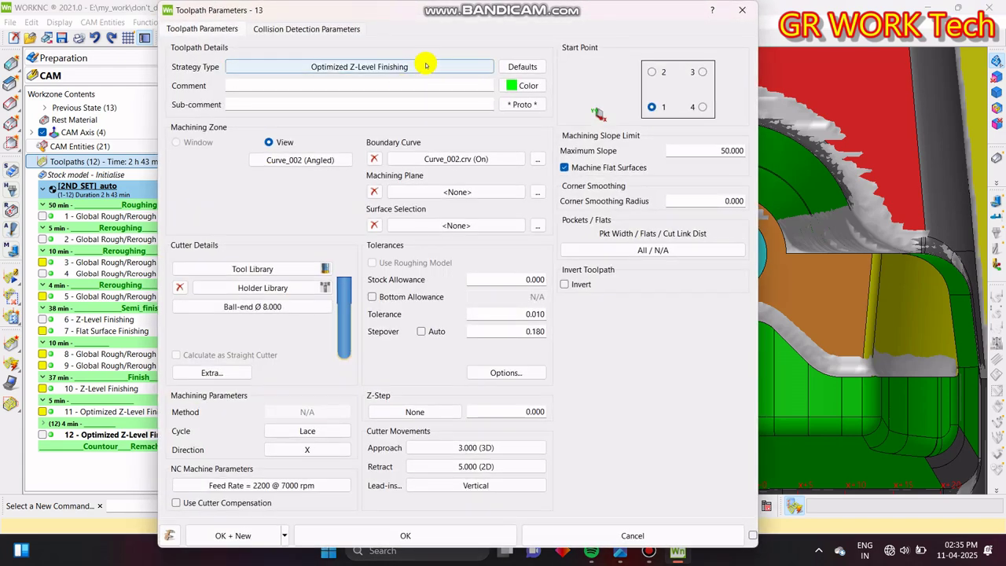
pyautogui.click(485, 68)
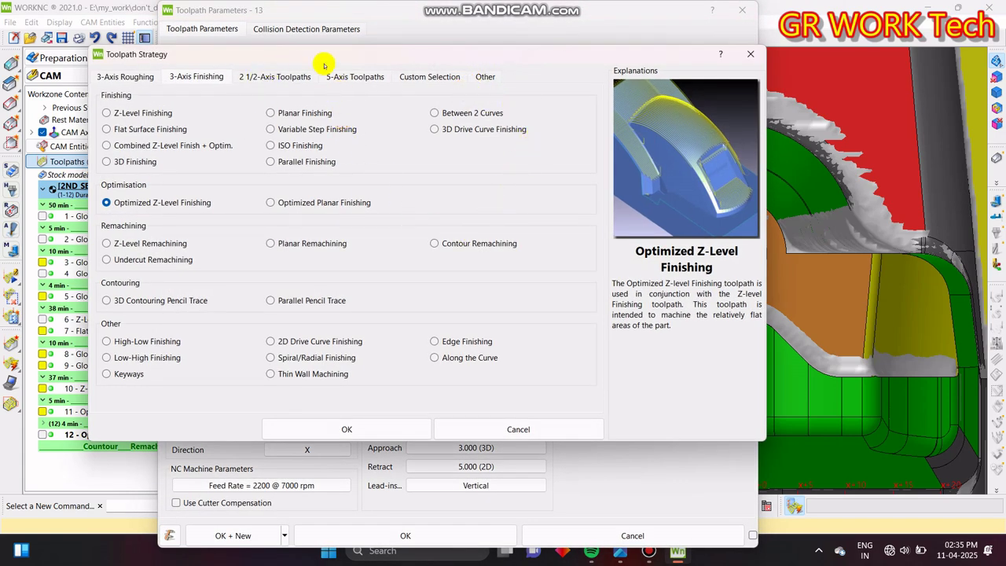
pyautogui.click(482, 77)
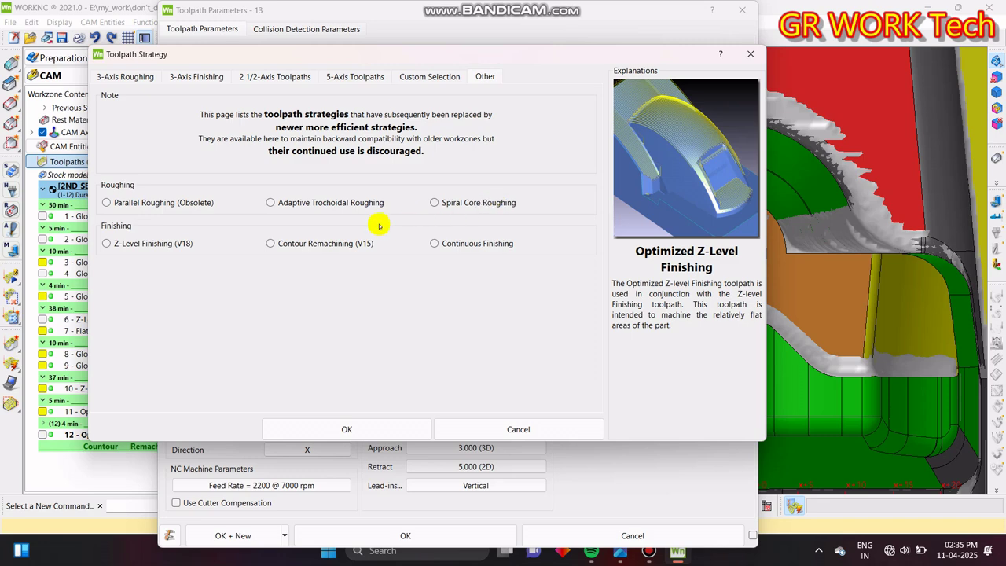
pyautogui.click(355, 246)
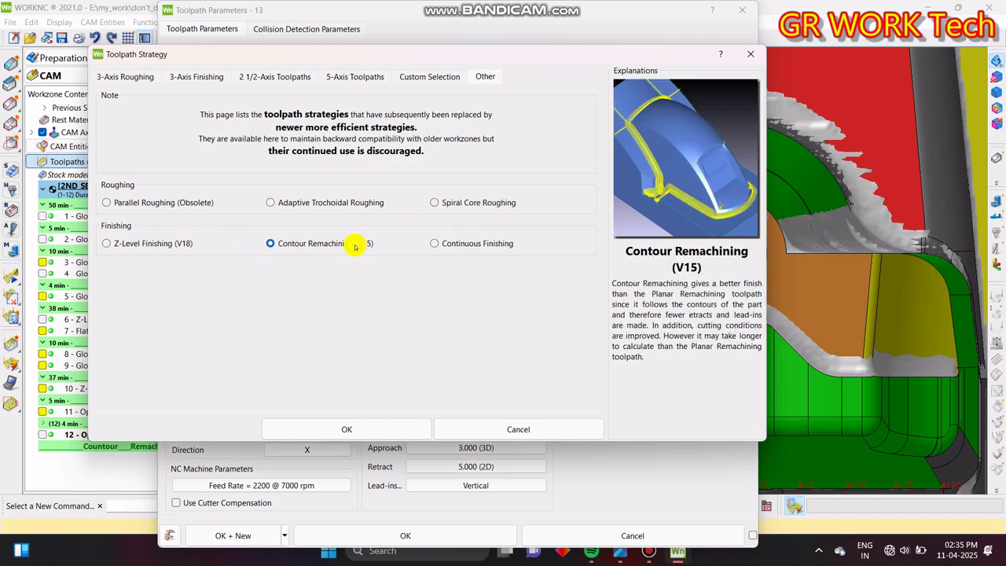
pyautogui.click(395, 421)
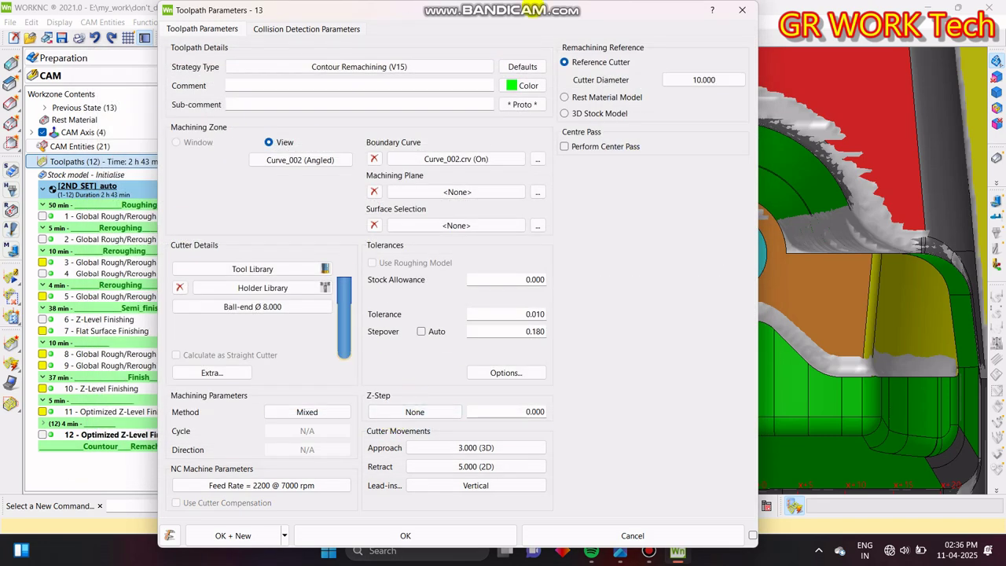
# - Keep the 10 mm ball-end reference cutter, set Curve_001 as the boundary with its associated view, and create toolpath 13
pyautogui.click(690, 79)
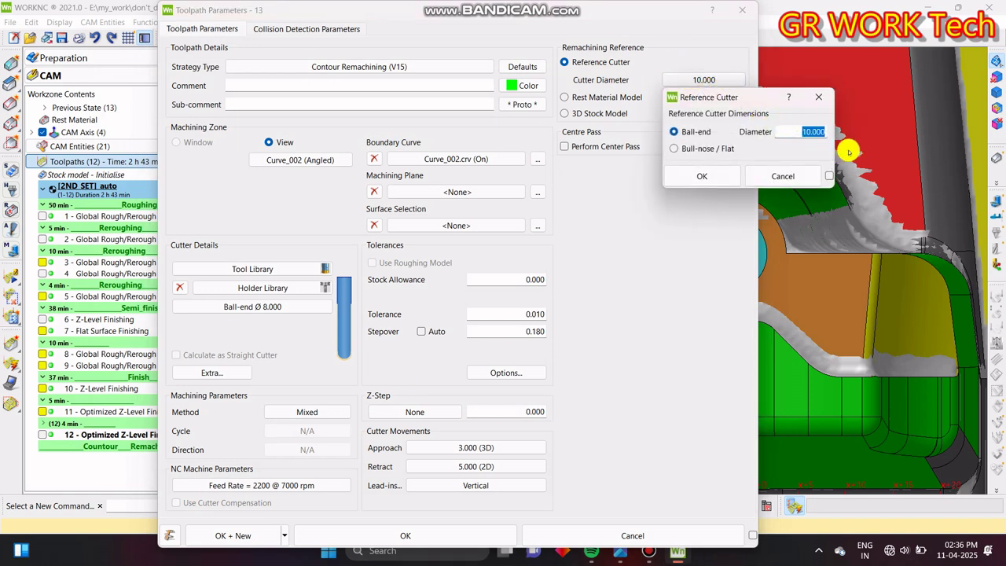
pyautogui.click(692, 176)
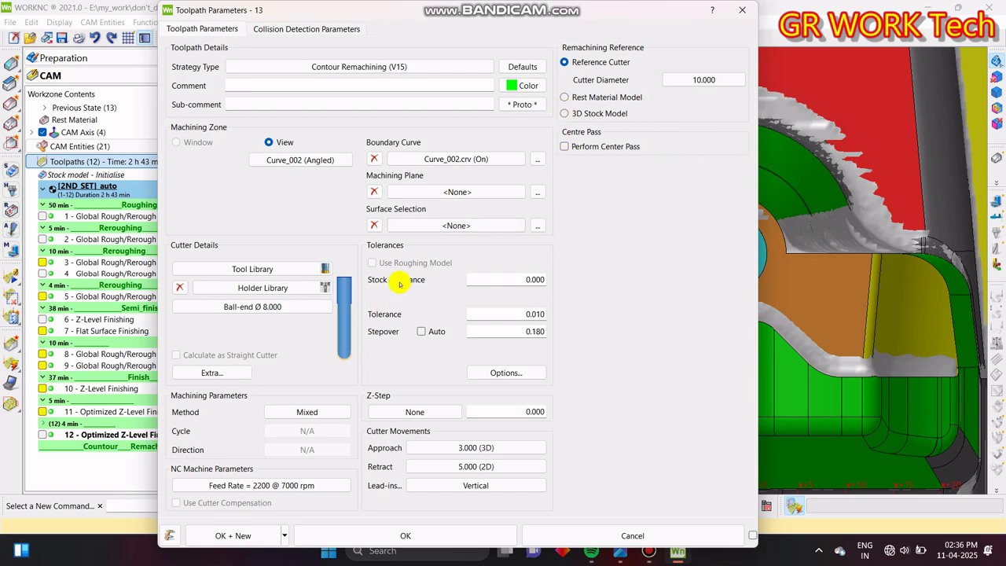
pyautogui.click(490, 158)
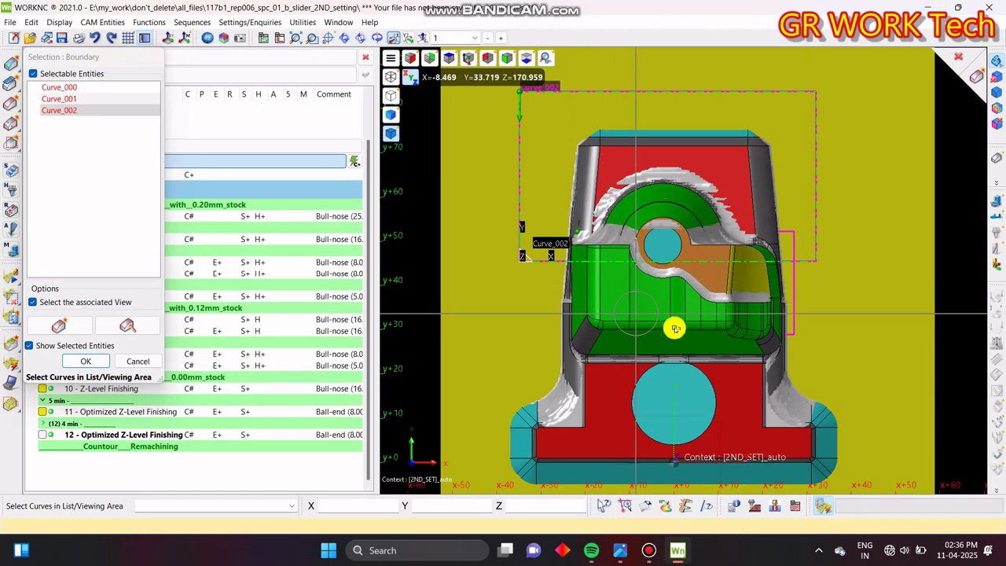
pyautogui.click(800, 283)
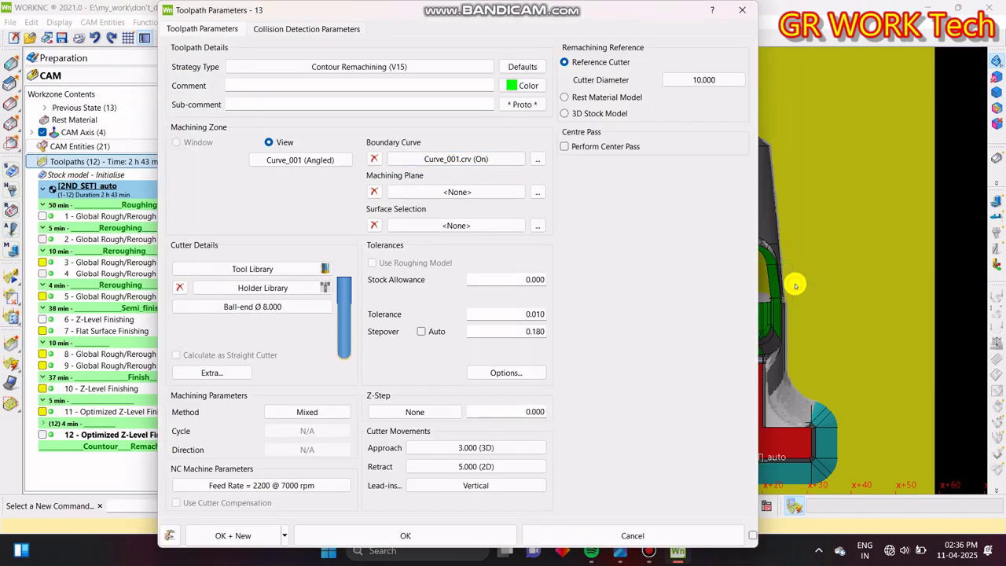
pyautogui.click(453, 542)
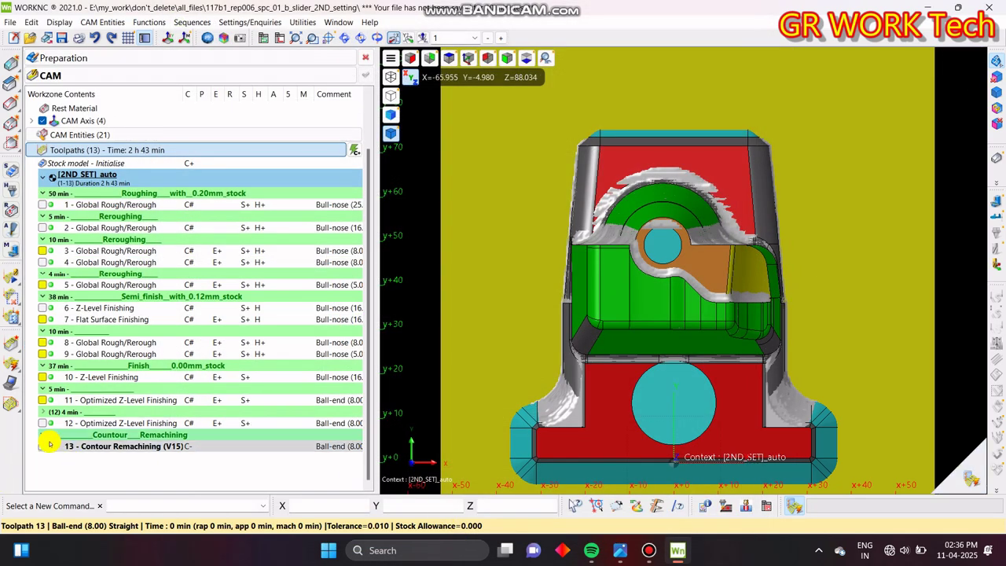
# - Change the cutter of toolpath 13 to 5Ball_25 from the C45 finishing ball cutters and accept the parameters
pyautogui.doubleClick(52, 446)
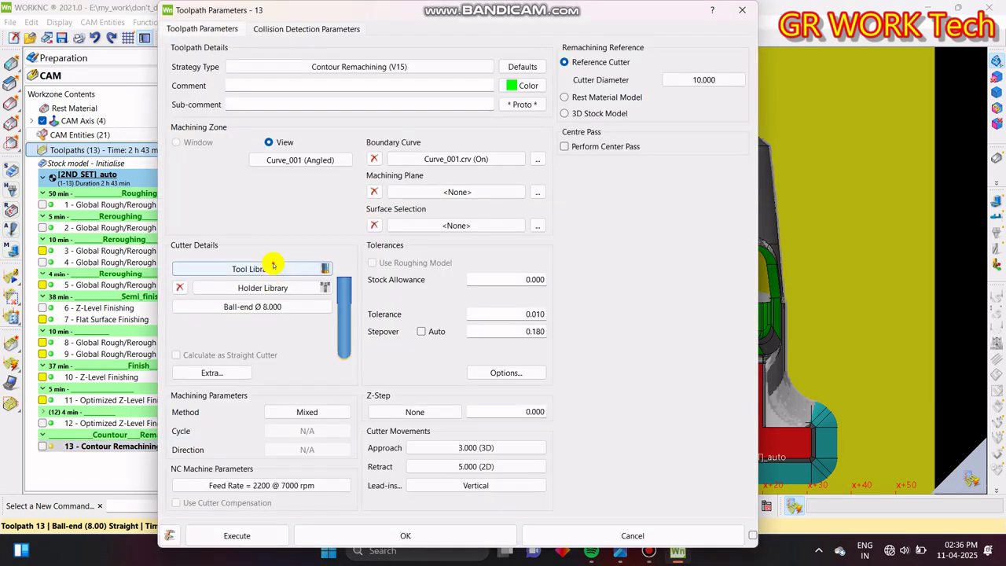
pyautogui.click(272, 268)
pyautogui.scroll(-7, 106, 204)
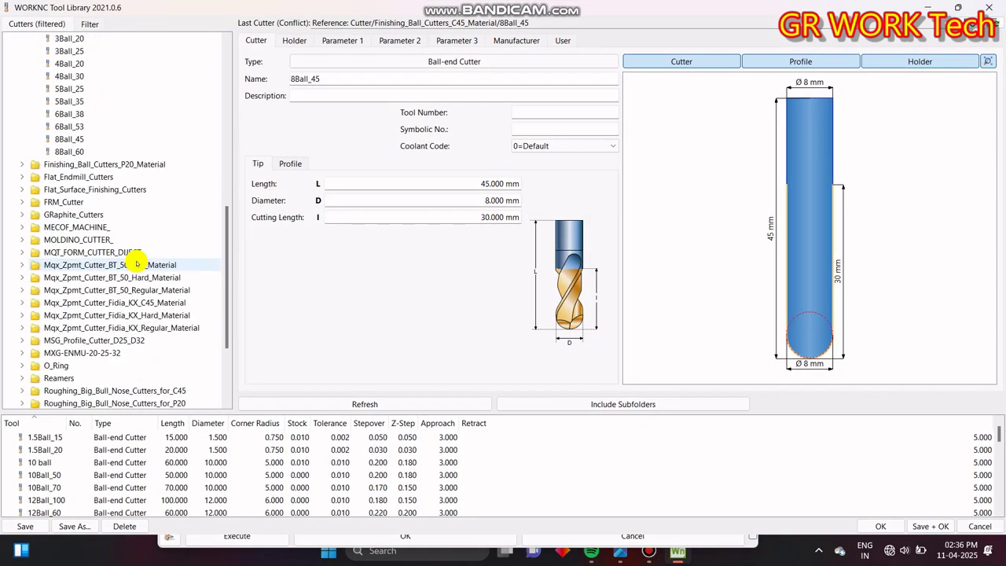
pyautogui.scroll(4, 105, 220)
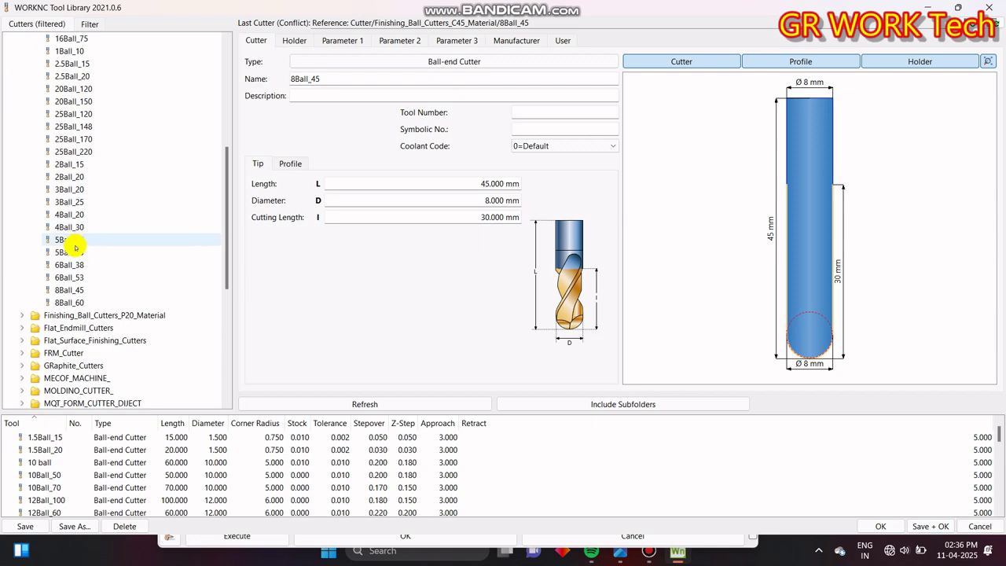
pyautogui.click(127, 239)
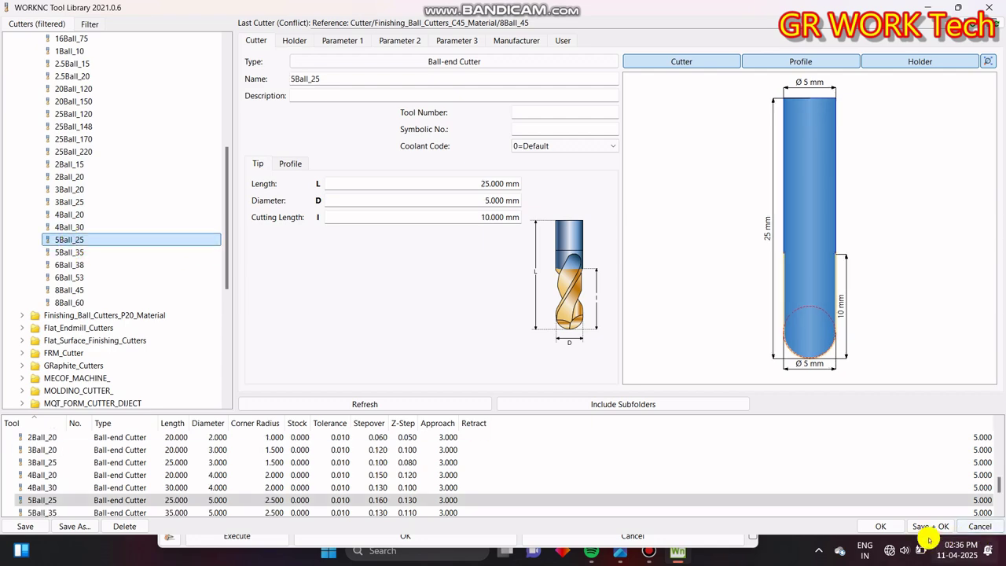
pyautogui.click(900, 526)
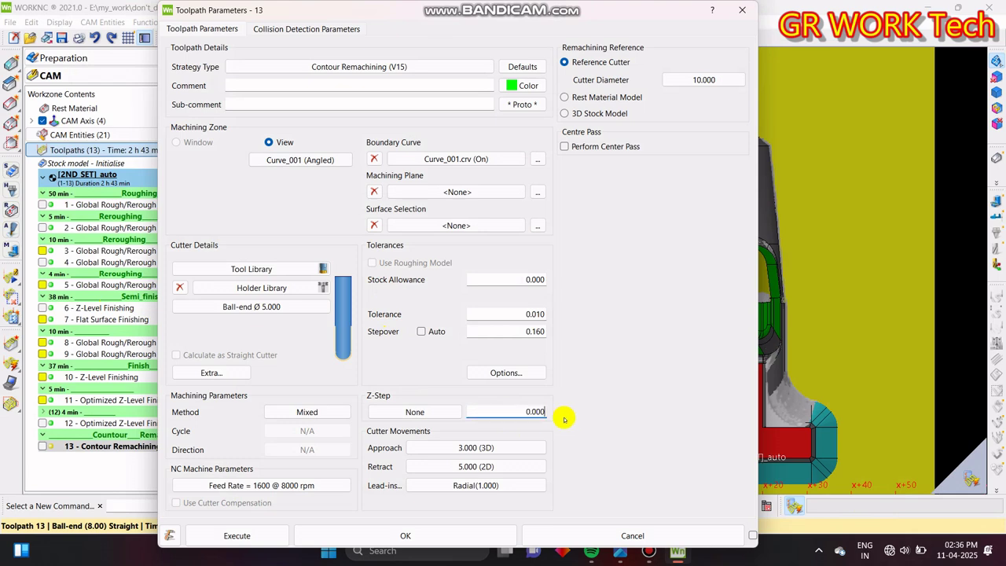
pyautogui.click(483, 535)
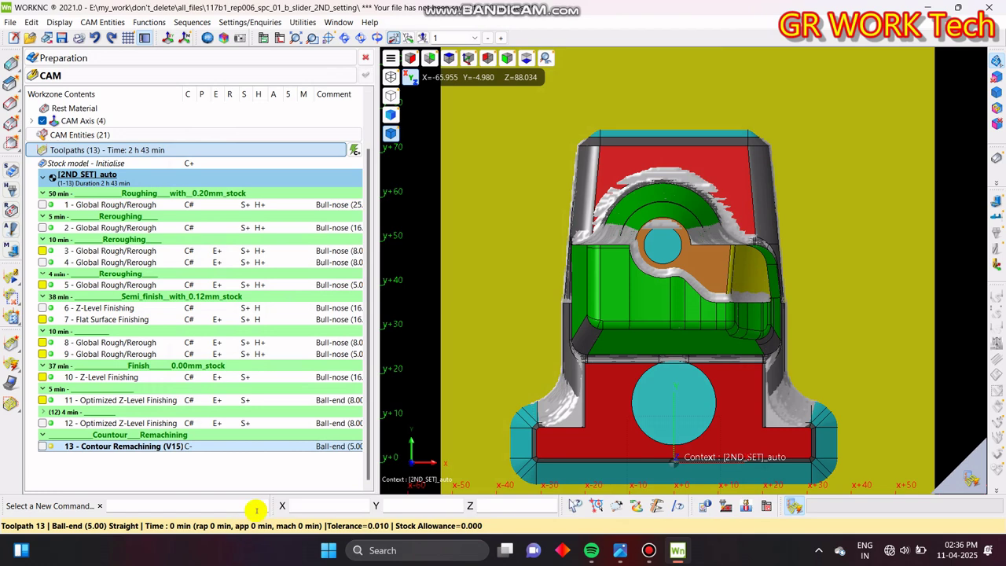
pyautogui.click(280, 481)
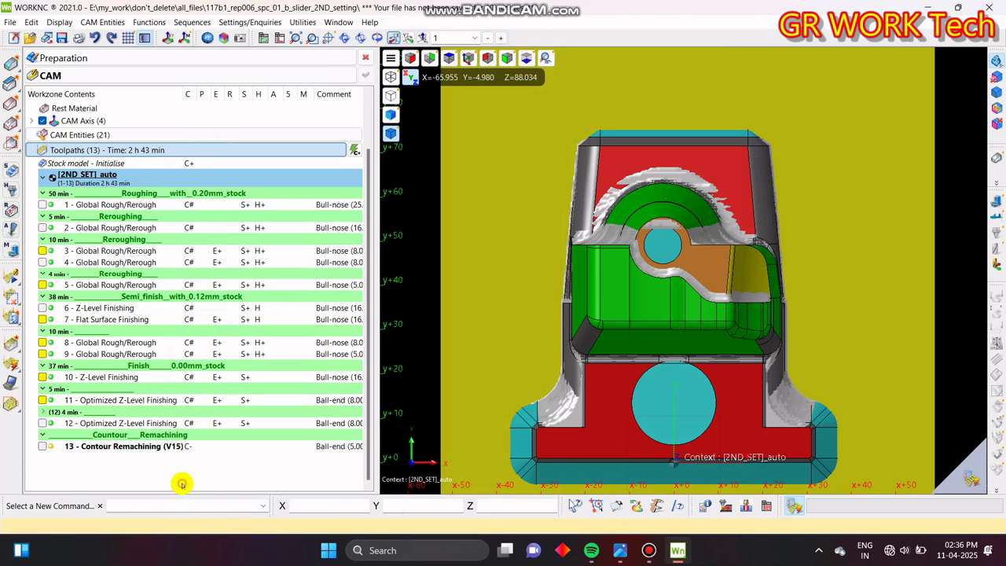
# - Start a new toolpath with the same settings as toolpath 13 and assign it the 3Ball_20 cutter
pyautogui.click(148, 446)
pyautogui.rightClick(146, 445)
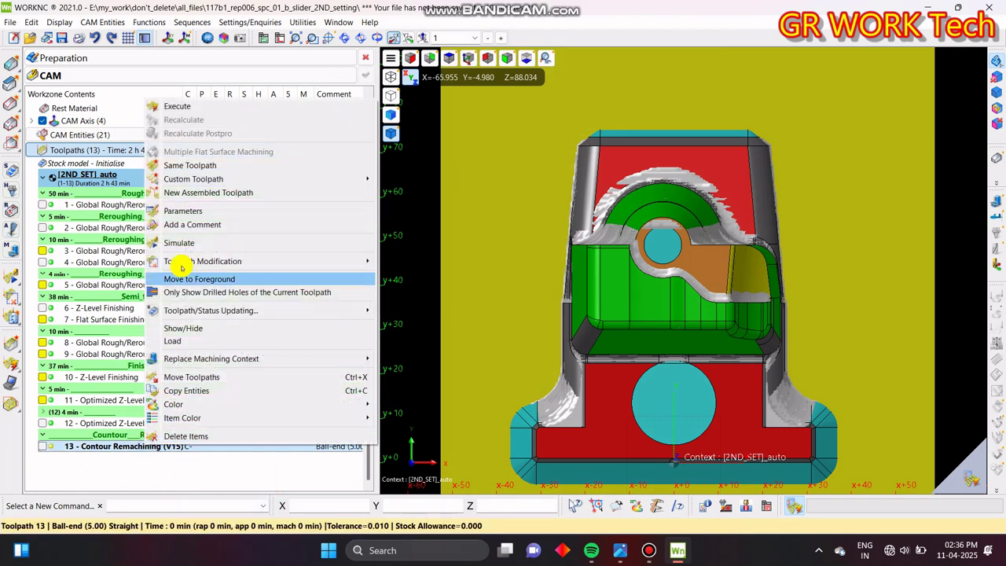
pyautogui.click(199, 166)
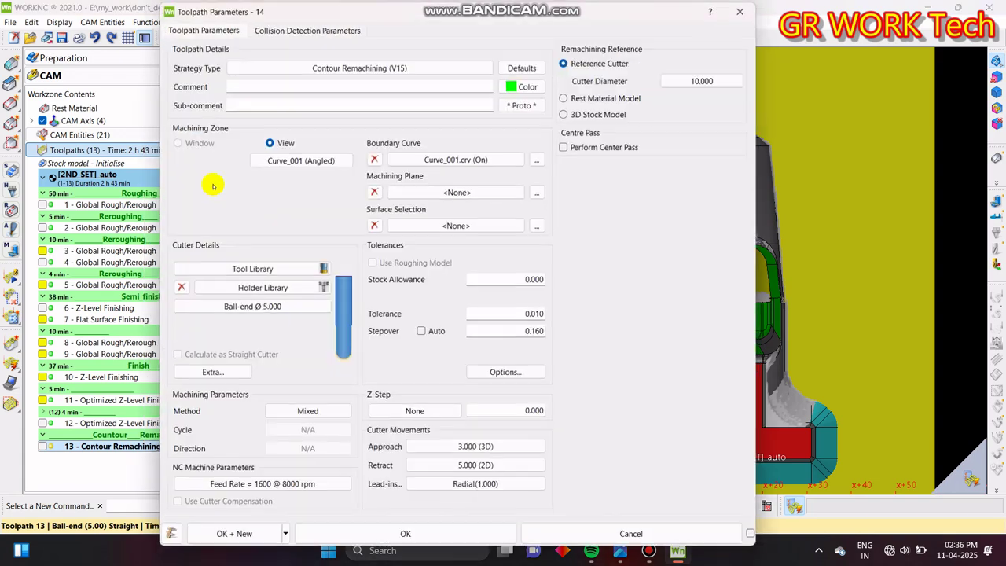
pyautogui.click(254, 270)
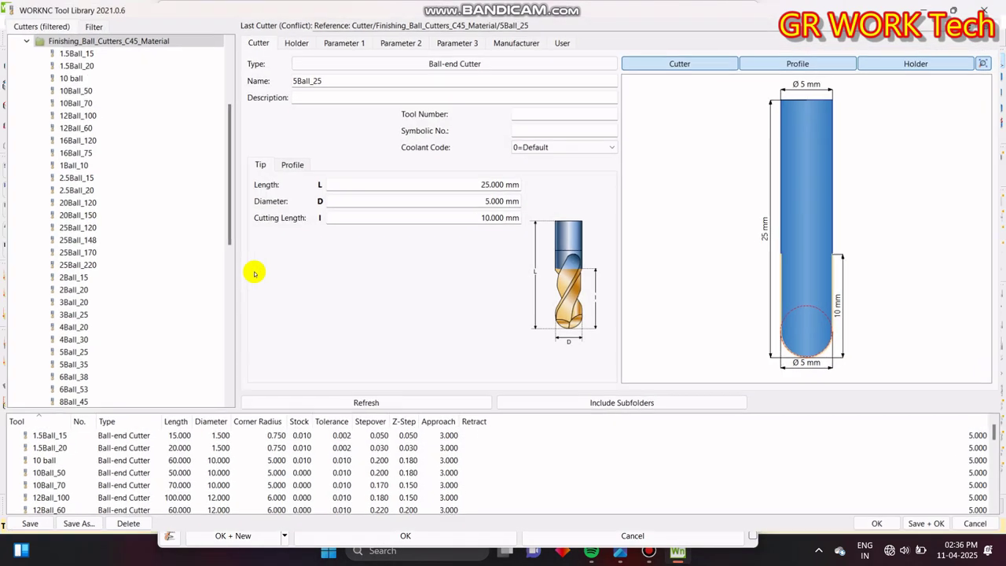
pyautogui.click(62, 303)
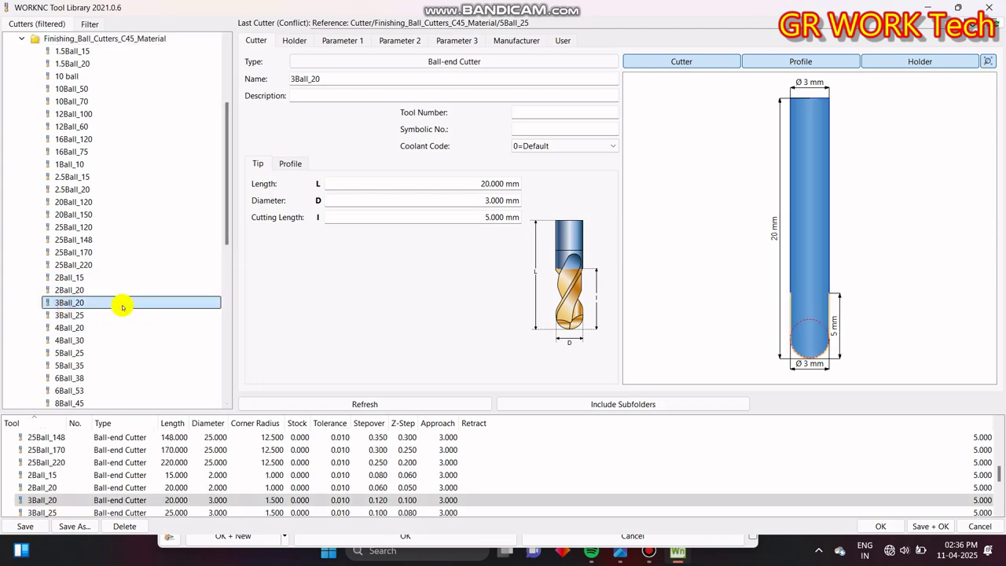
pyautogui.click(886, 526)
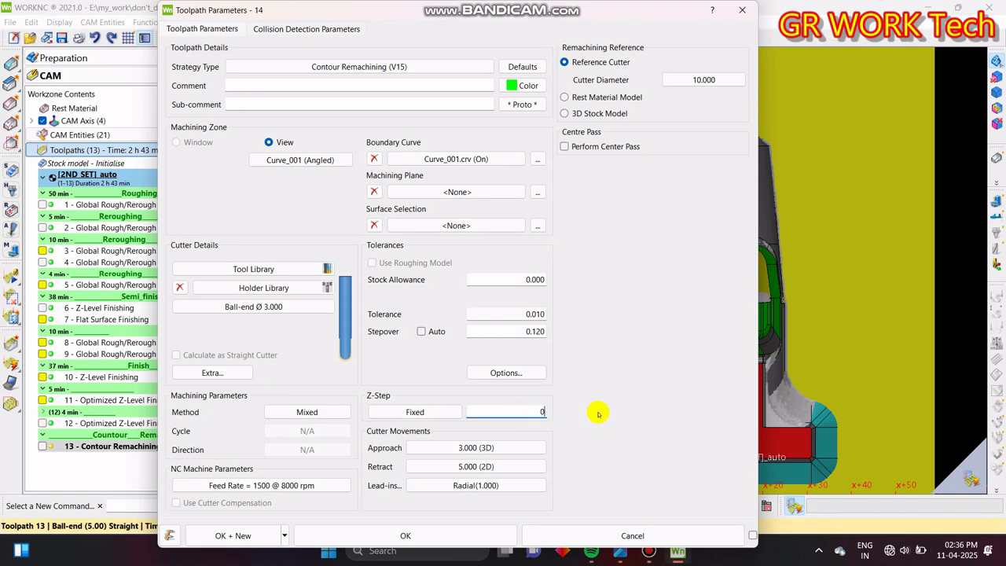
# - Set the ball-end reference cutter diameter to 7 mm and create toolpath 14
pyautogui.click(698, 84)
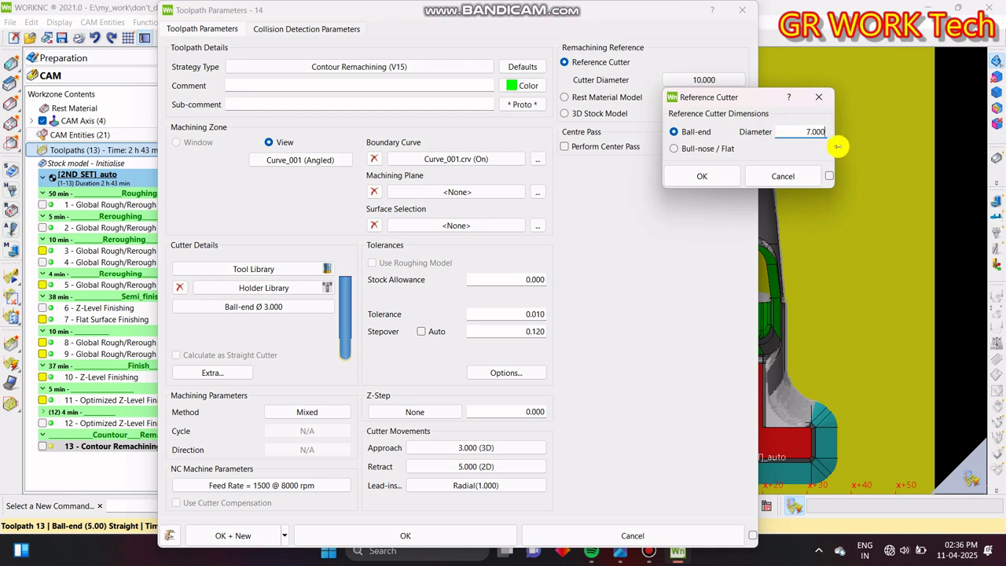
pyautogui.click(702, 176)
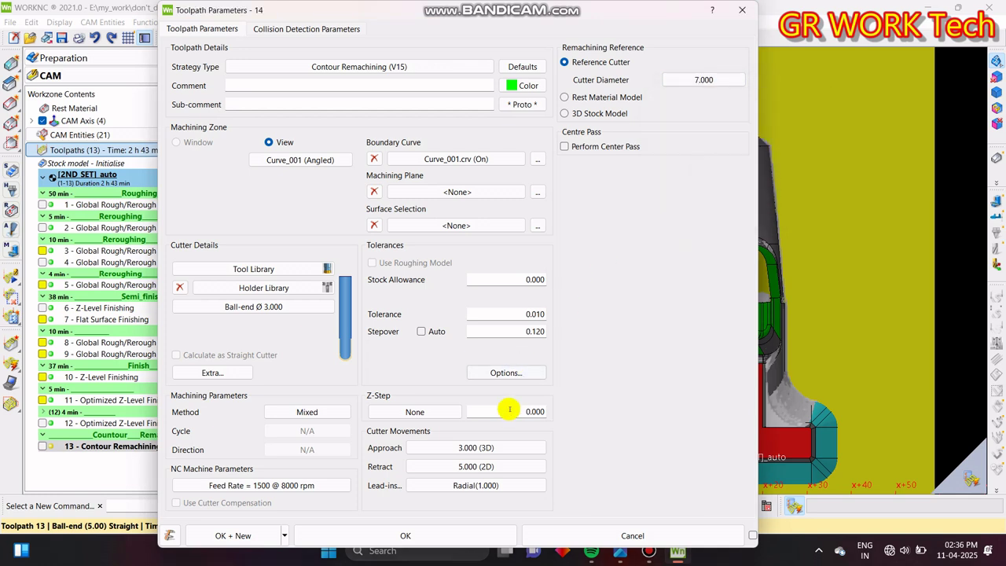
pyautogui.click(468, 535)
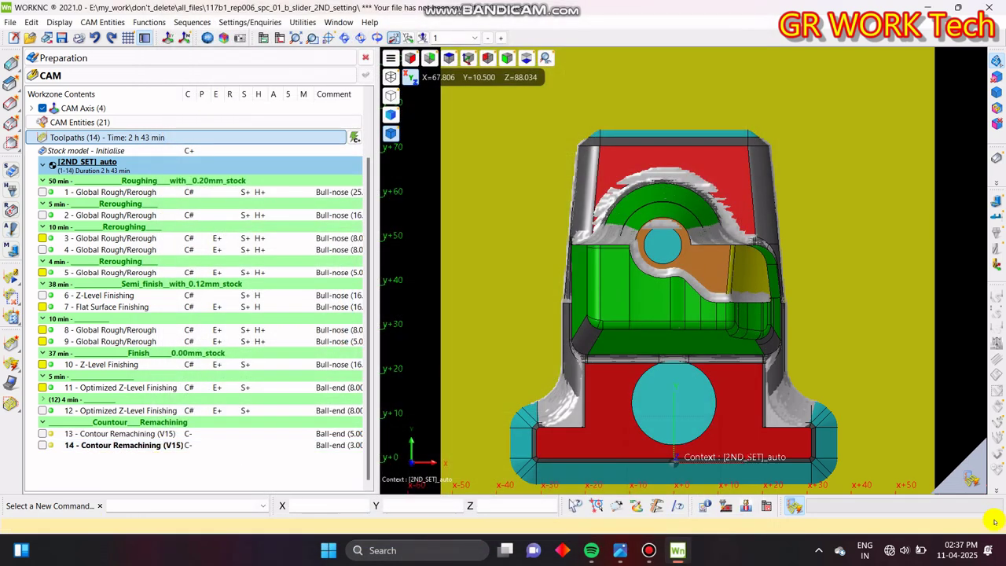
# - Execute the calculation of toolpaths 13 and 14 and widen the workzone list to show the cutter descriptions
pyautogui.click(957, 481)
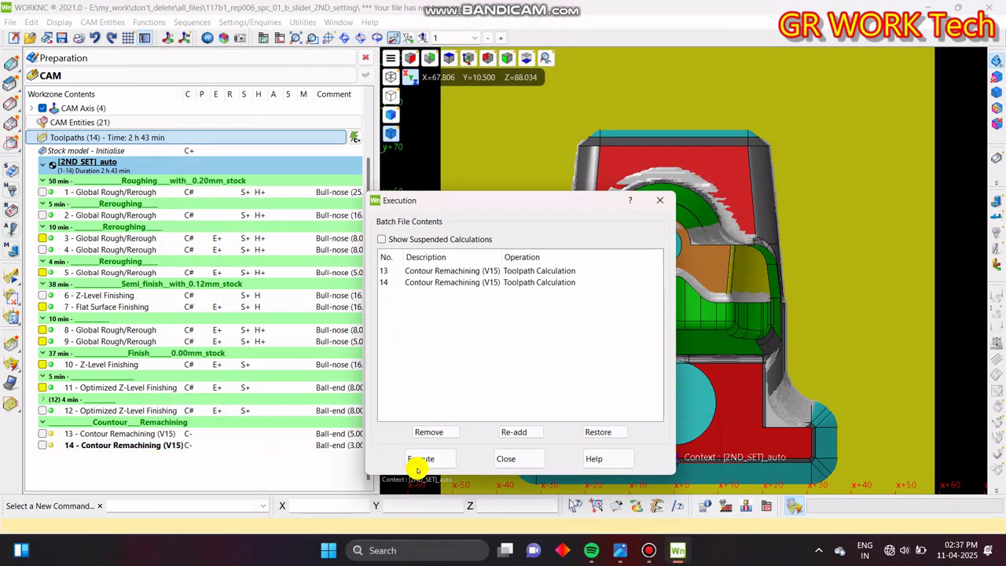
pyautogui.click(419, 462)
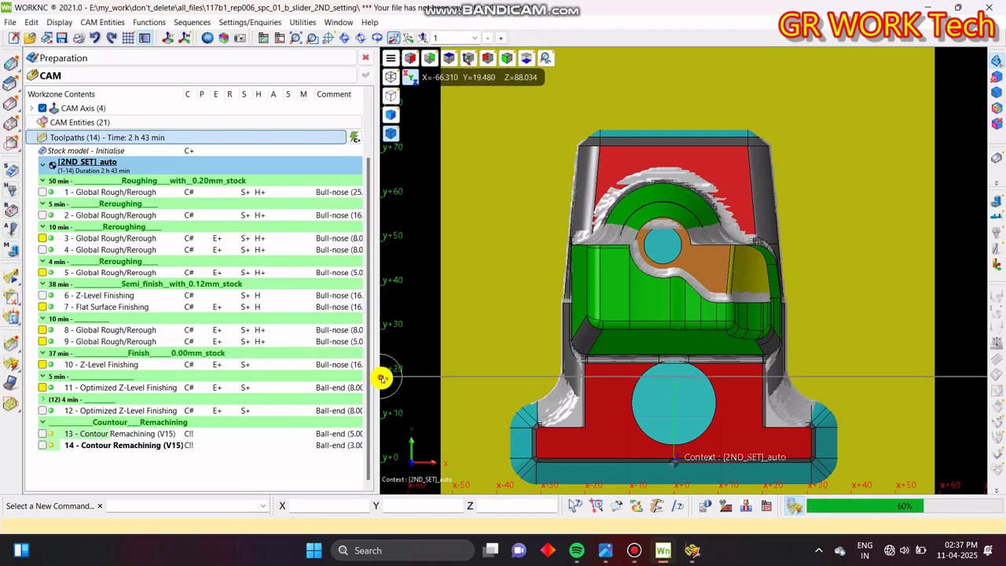
pyautogui.moveTo(379, 395); pyautogui.dragTo(491, 408)
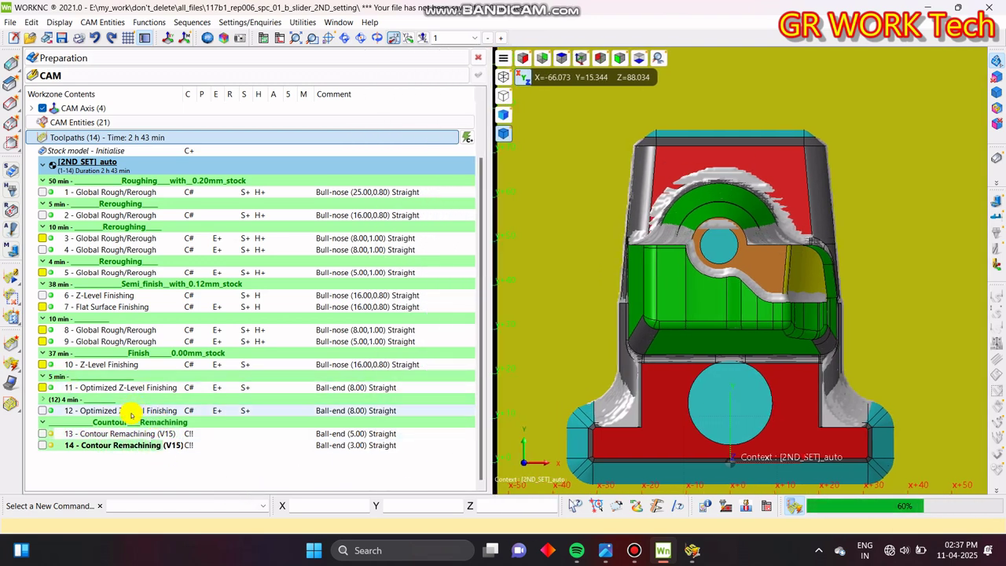
# - Display toolpath 12 on the part and hide it again while the remachining toolpaths calculate
pyautogui.click(45, 410)
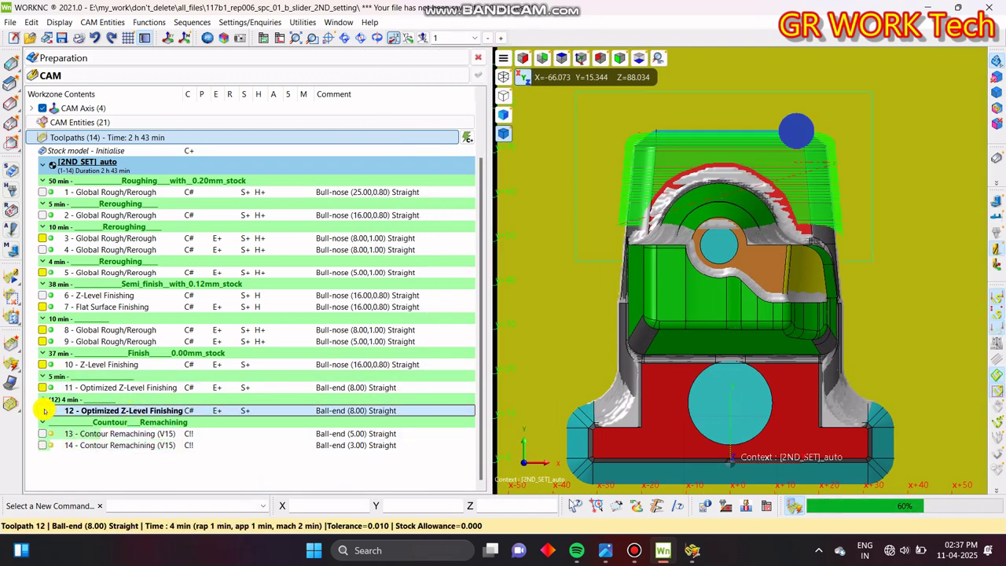
pyautogui.click(45, 411)
pyautogui.click(44, 411)
pyautogui.click(45, 411)
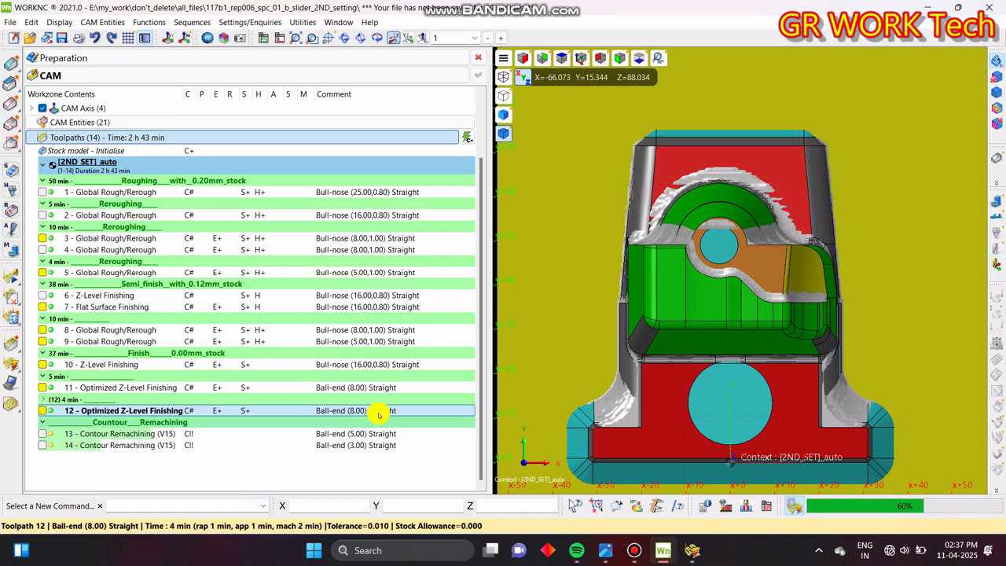
pyautogui.click(157, 433)
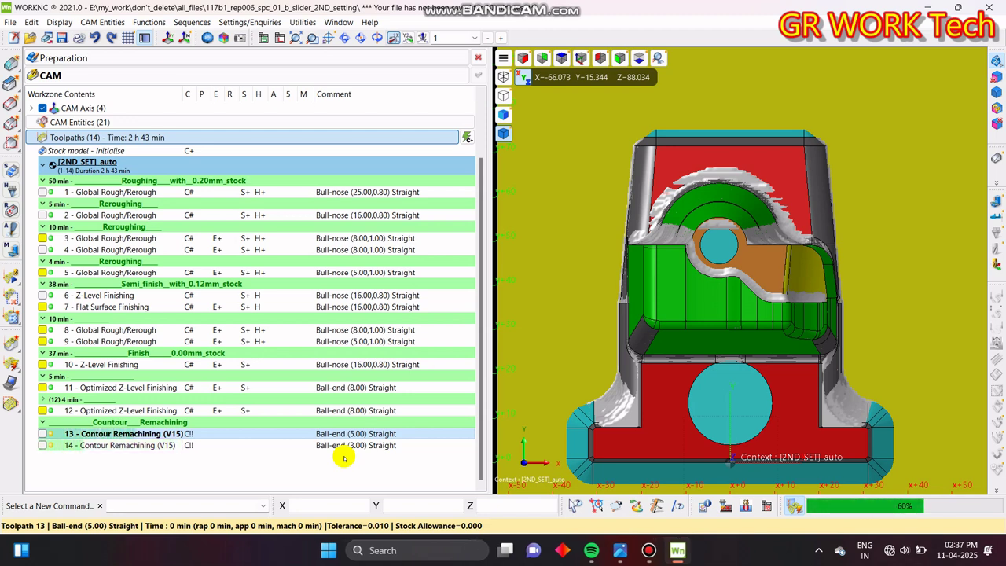
pyautogui.click(117, 482)
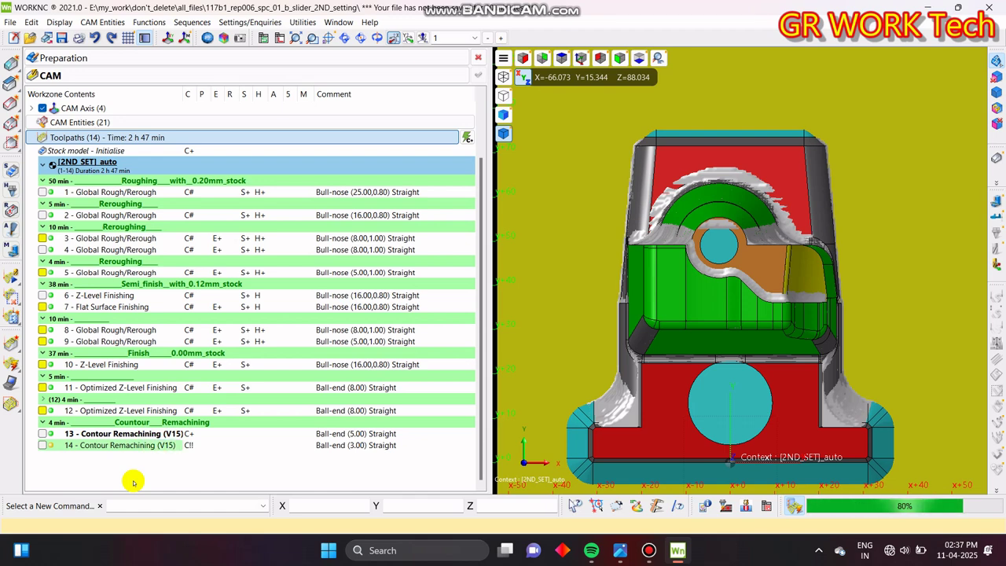
# - Display toolpath 13, hide its red dashed moves, and examine its passes around the boss and pocket edges
pyautogui.click(75, 433)
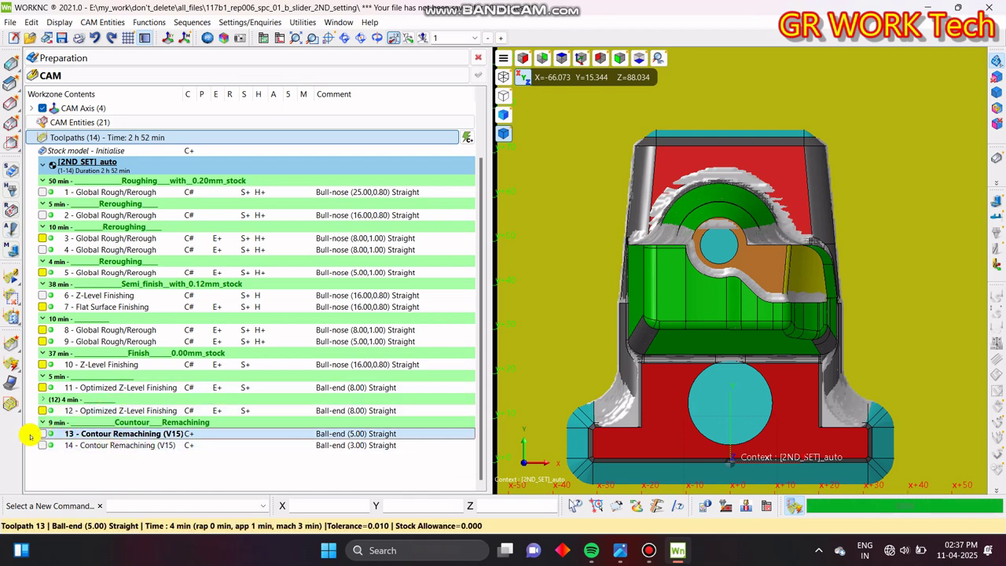
pyautogui.click(42, 433)
pyautogui.moveTo(725, 290); pyautogui.dragTo(667, 353, button='middle')
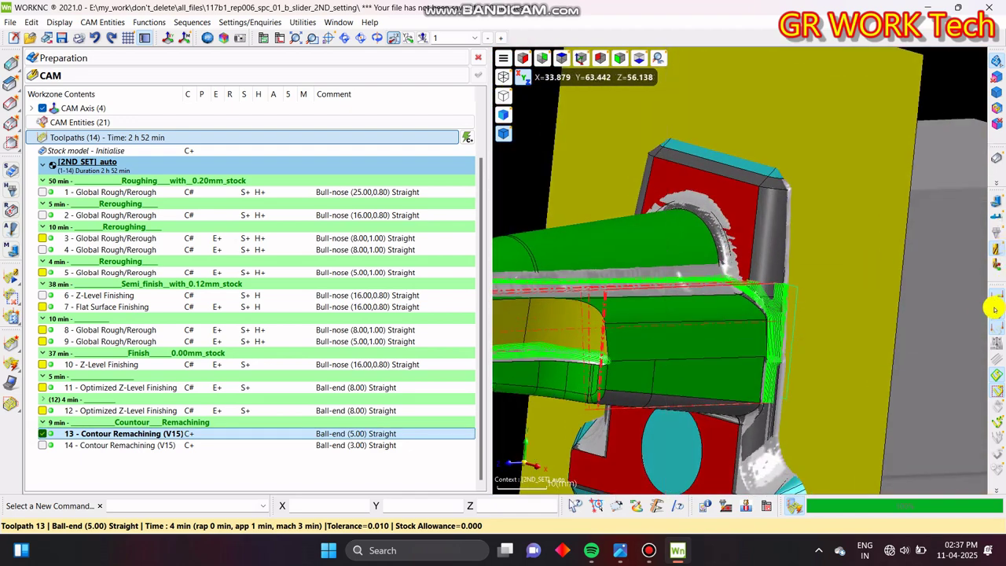
pyautogui.click(997, 297)
pyautogui.moveTo(794, 344); pyautogui.dragTo(856, 321, button='middle')
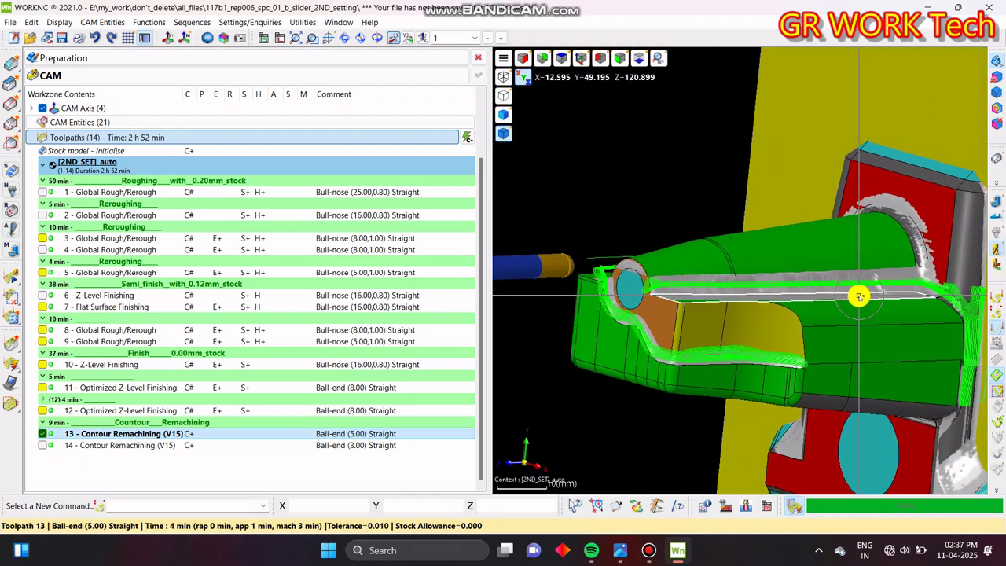
pyautogui.press('z')
pyautogui.scroll(3, 858, 295)
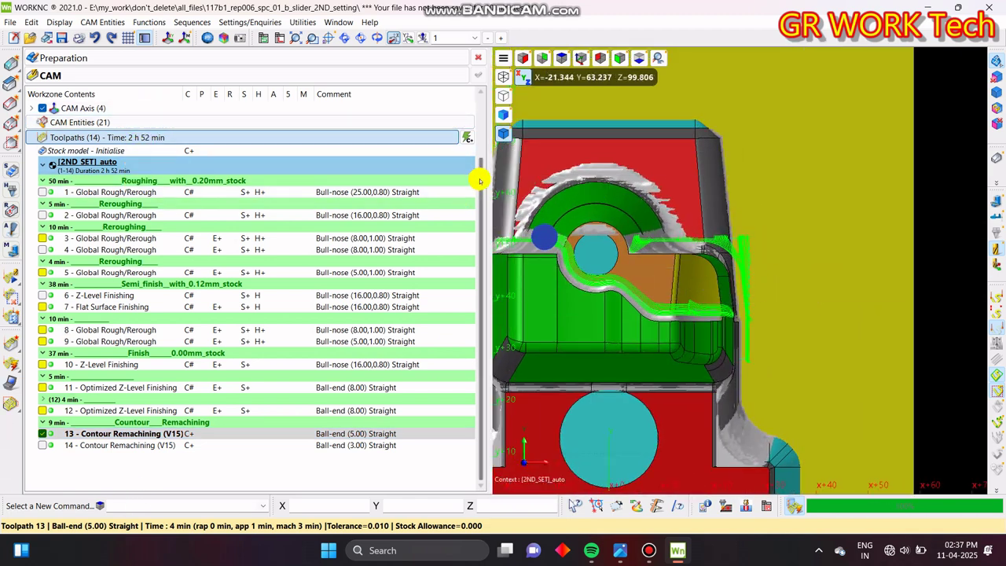
# - Hide the stock state and remove the toolpath 13 passes along the upper edge on the +X side of the boss with a rectangle
pyautogui.moveTo(478, 179); pyautogui.dragTo(468, 145)
pyautogui.click(55, 107)
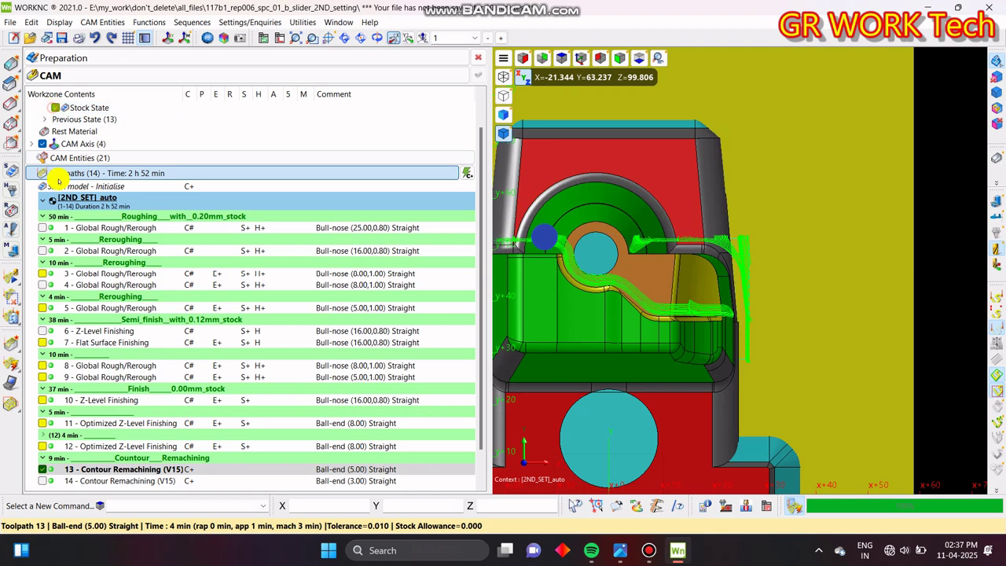
pyautogui.click(11, 306)
pyautogui.click(63, 231)
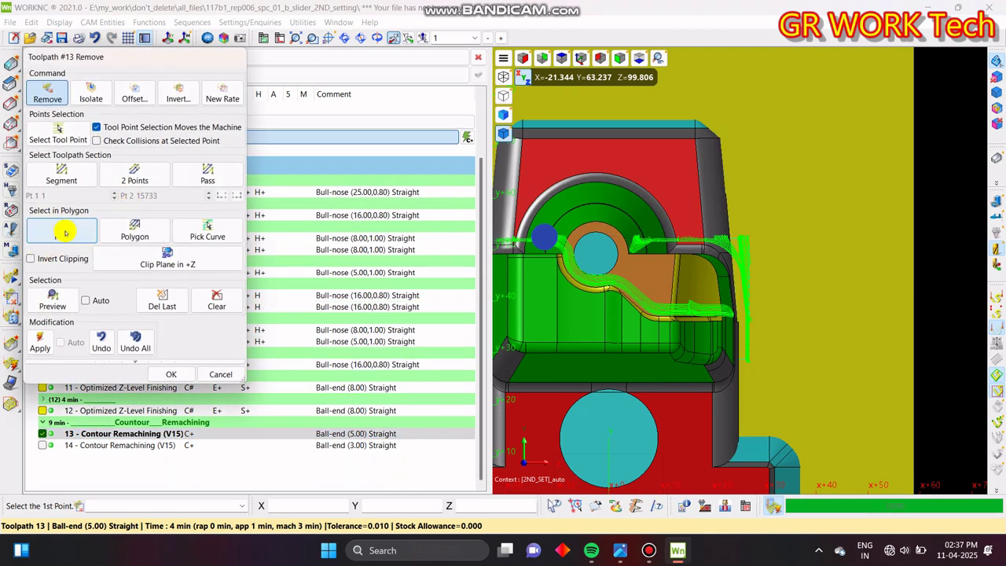
pyautogui.click(638, 227)
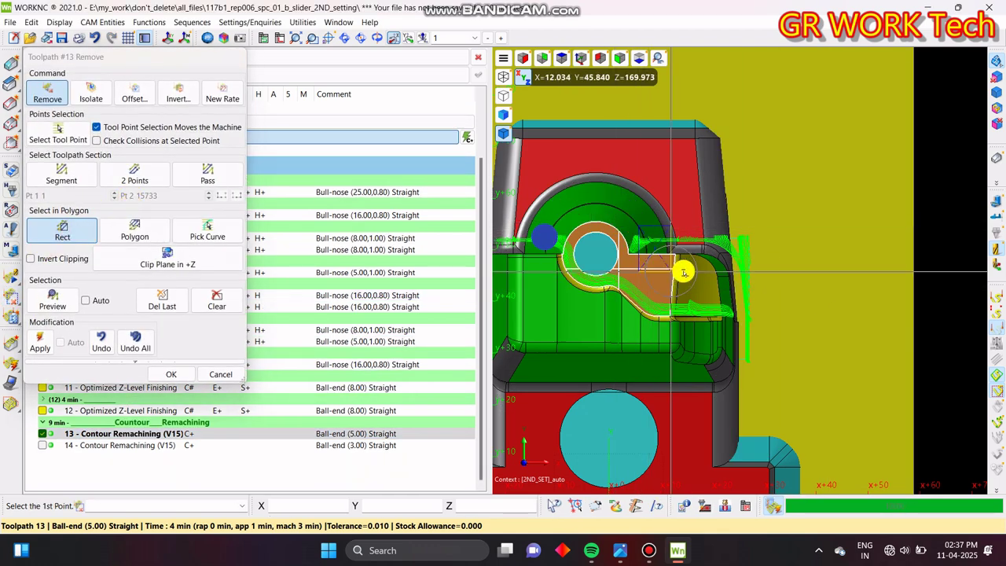
pyautogui.click(782, 270)
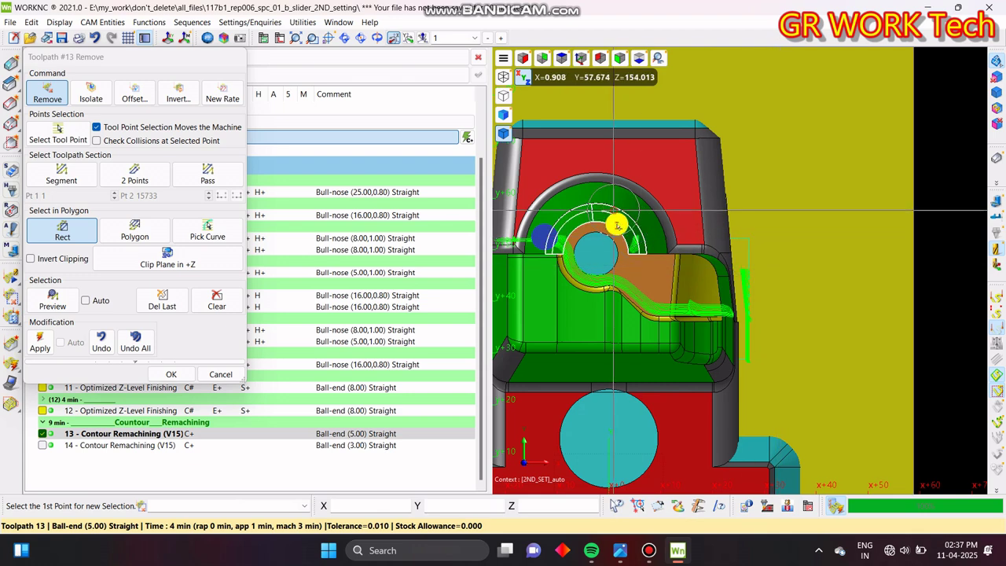
# - Remove the horizontal toolpath 13 passes on the -X side of the boss with a second rectangle
pyautogui.moveTo(714, 296); pyautogui.dragTo(815, 281, button='middle')
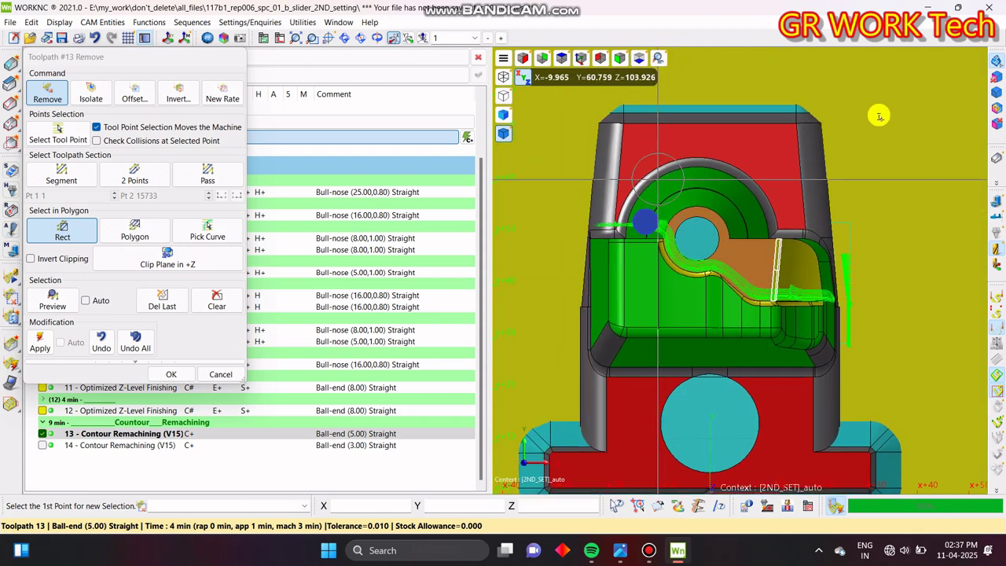
pyautogui.scroll(5, 696, 285)
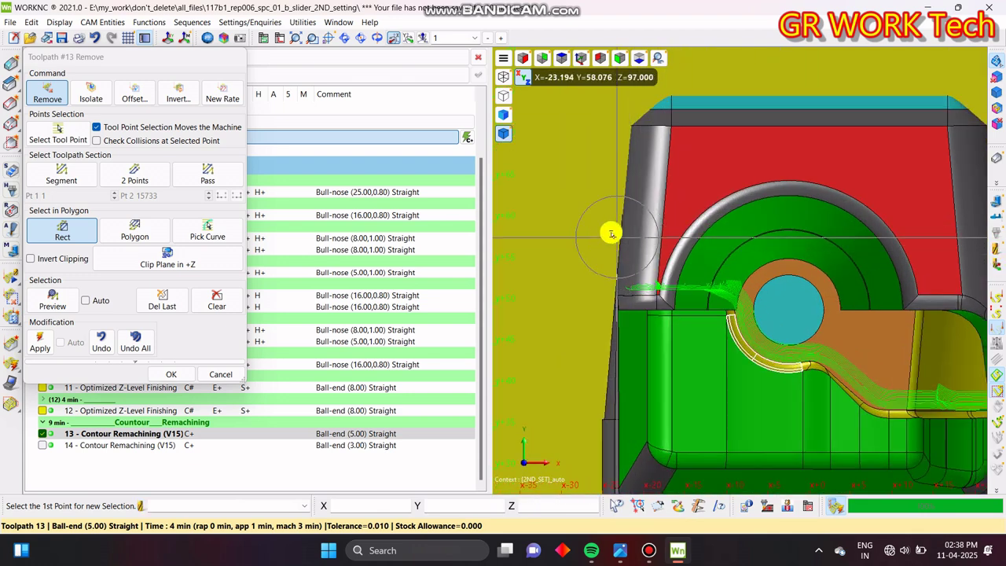
pyautogui.click(714, 320)
pyautogui.scroll(-5, 612, 251)
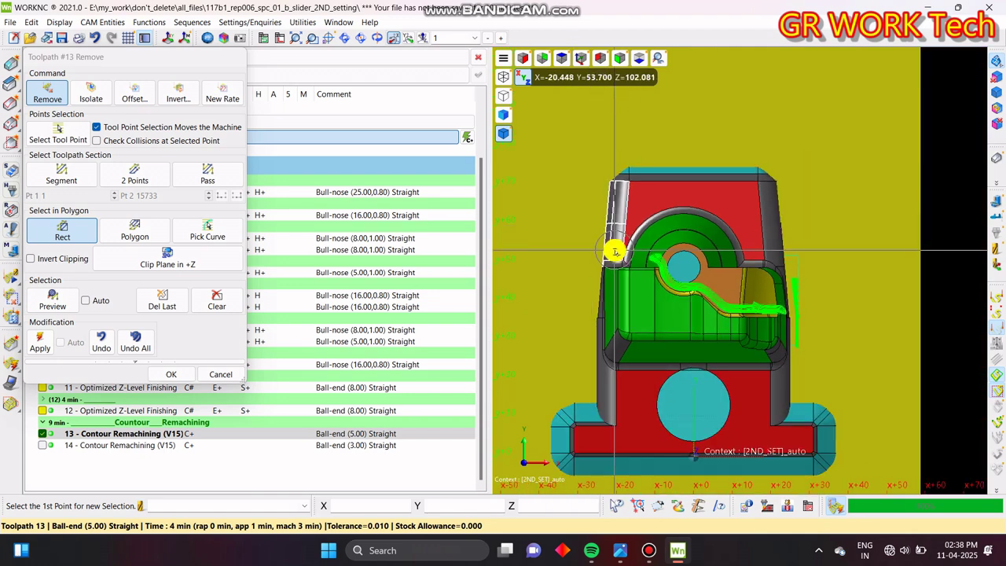
# - Remove the small stray group of toolpath 13 passes near Z 100, viewed along the Y axis
pyautogui.press('y')
pyautogui.scroll(-3, 757, 240)
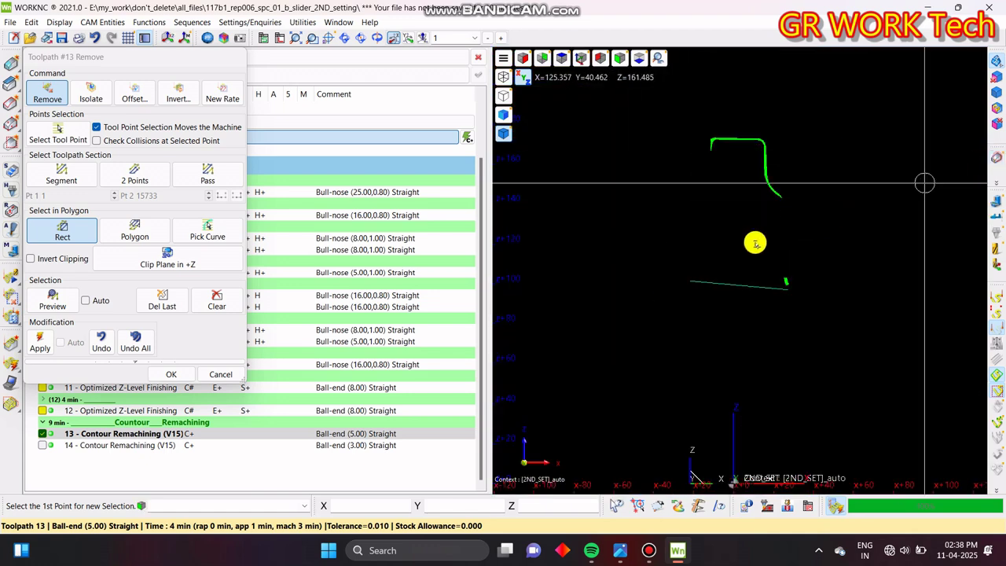
pyautogui.scroll(5, 891, 382)
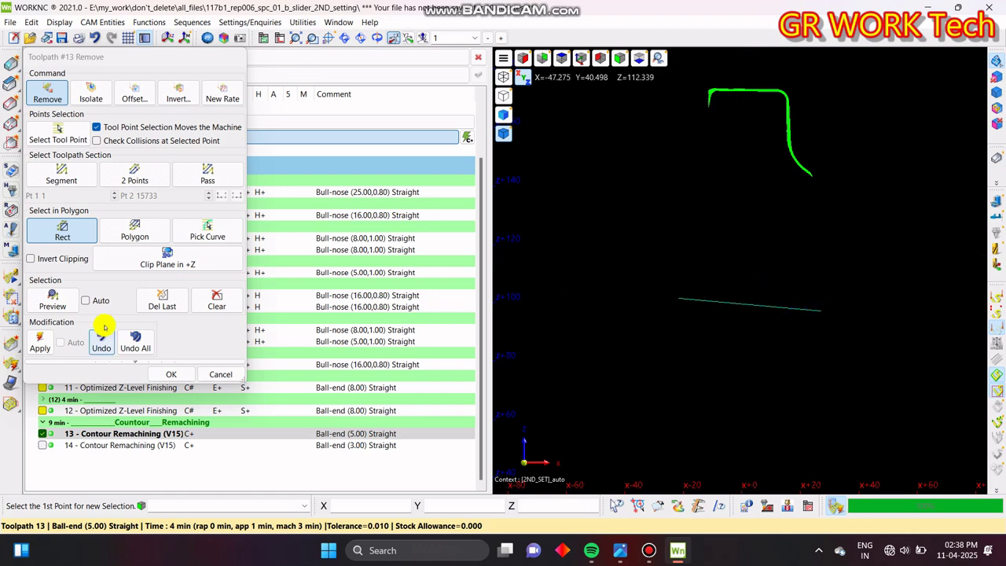
# - Accept the toolpath 13 edits and display toolpath 14 viewed along the Z axis
pyautogui.click(181, 374)
pyautogui.click(79, 445)
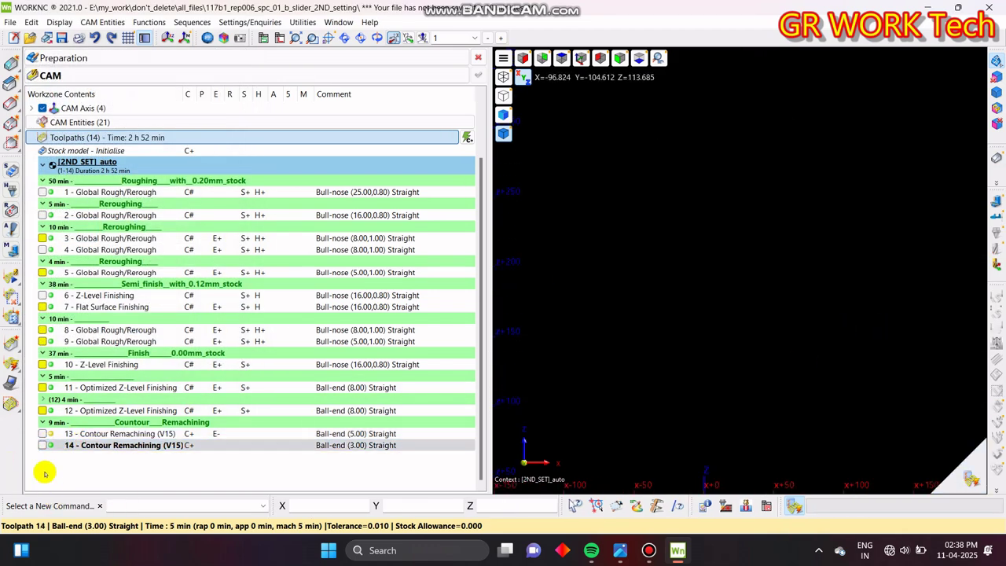
pyautogui.click(43, 445)
pyautogui.moveTo(846, 265); pyautogui.dragTo(755, 194, button='middle')
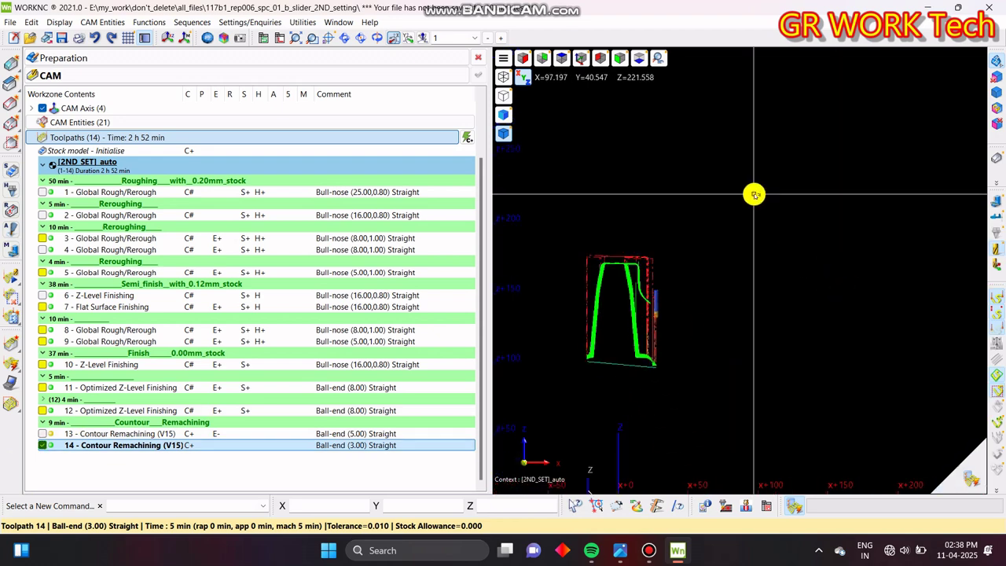
pyautogui.press('z')
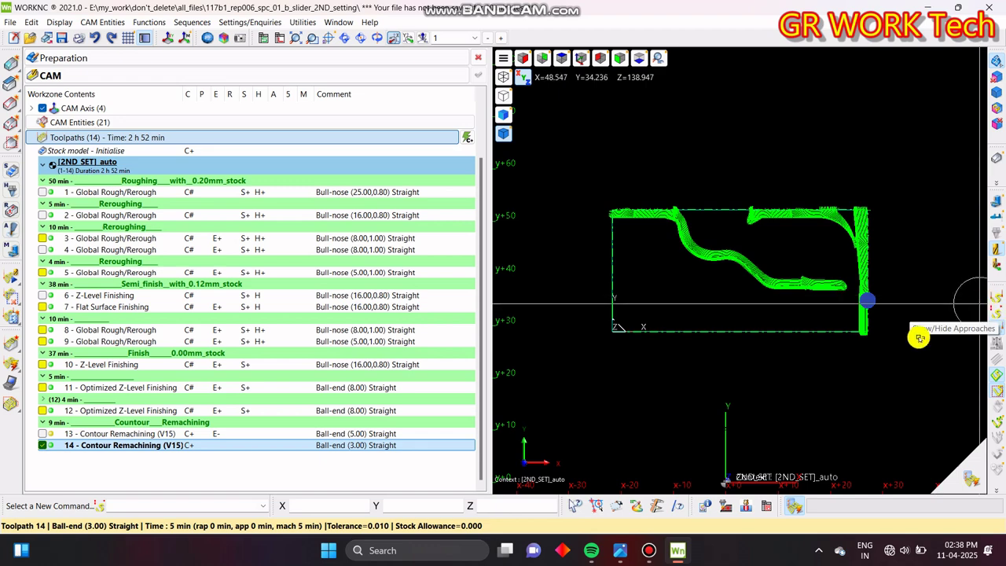
# - Remove the toolpath 14 passes along the upper edge and the +X side of the boss with a polygon
pyautogui.click(14, 296)
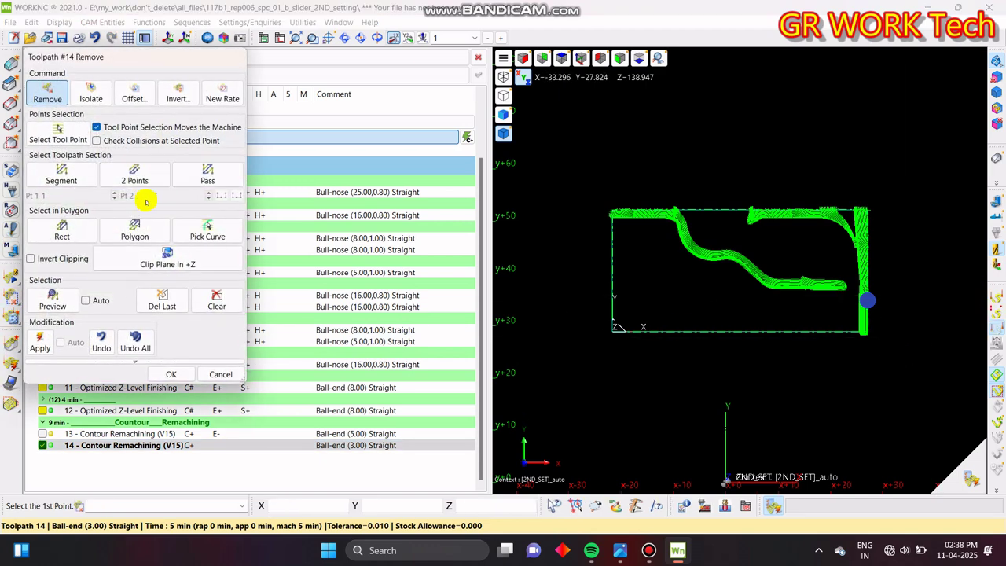
pyautogui.click(137, 226)
pyautogui.click(766, 235)
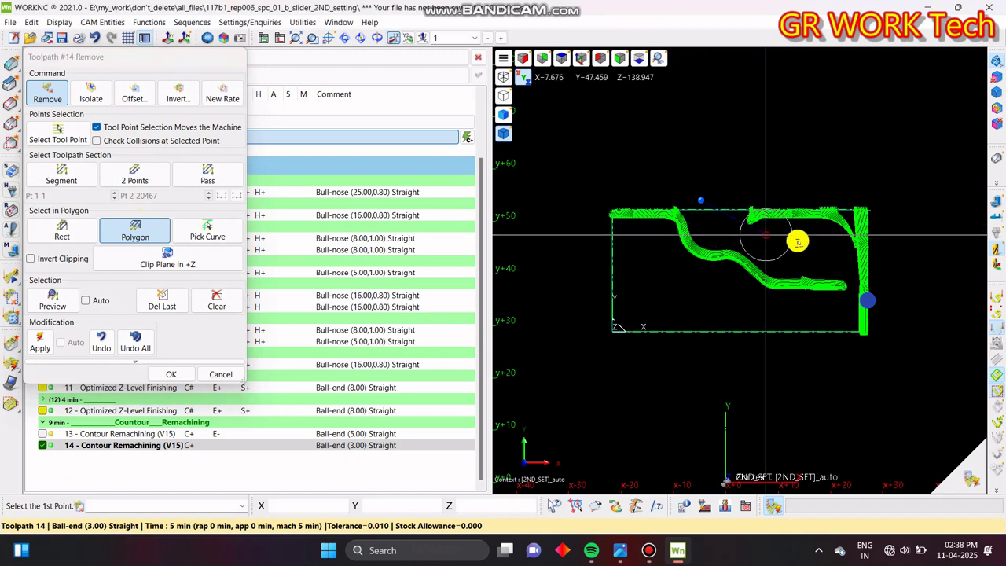
pyautogui.click(848, 254)
pyautogui.click(848, 331)
pyautogui.click(890, 377)
pyautogui.click(951, 303)
pyautogui.click(932, 130)
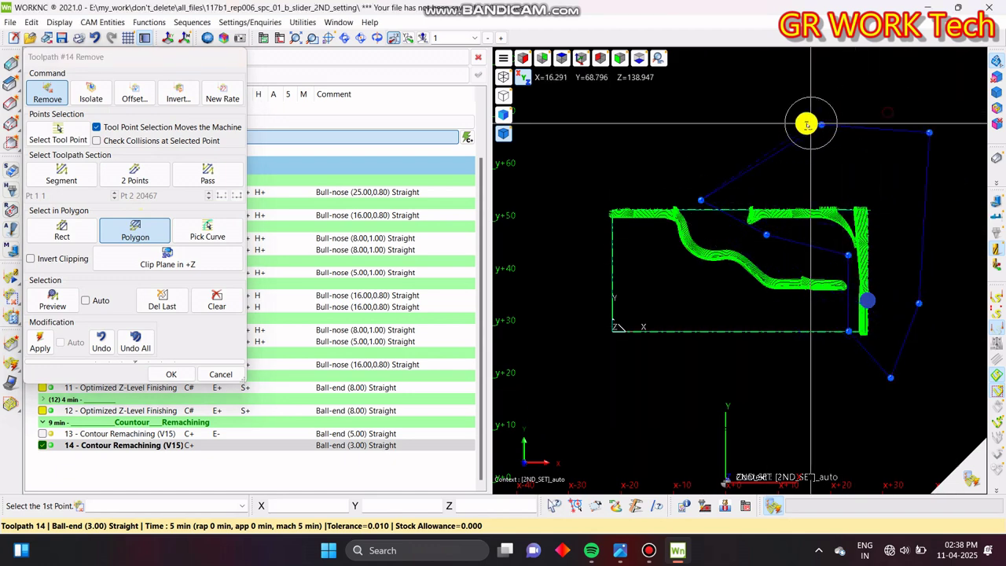
pyautogui.rightClick(778, 157)
# - Remove the steep toolpath 14 passes on the -X side with a rectangle, viewed along the Y axis
pyautogui.press('y')
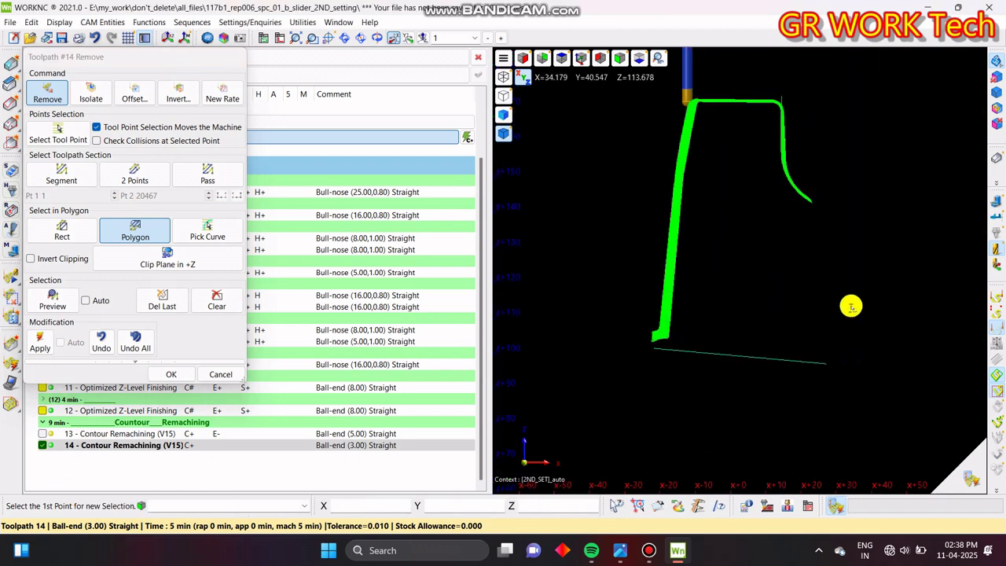
pyautogui.click(83, 232)
pyautogui.moveTo(740, 408); pyautogui.dragTo(606, 133)
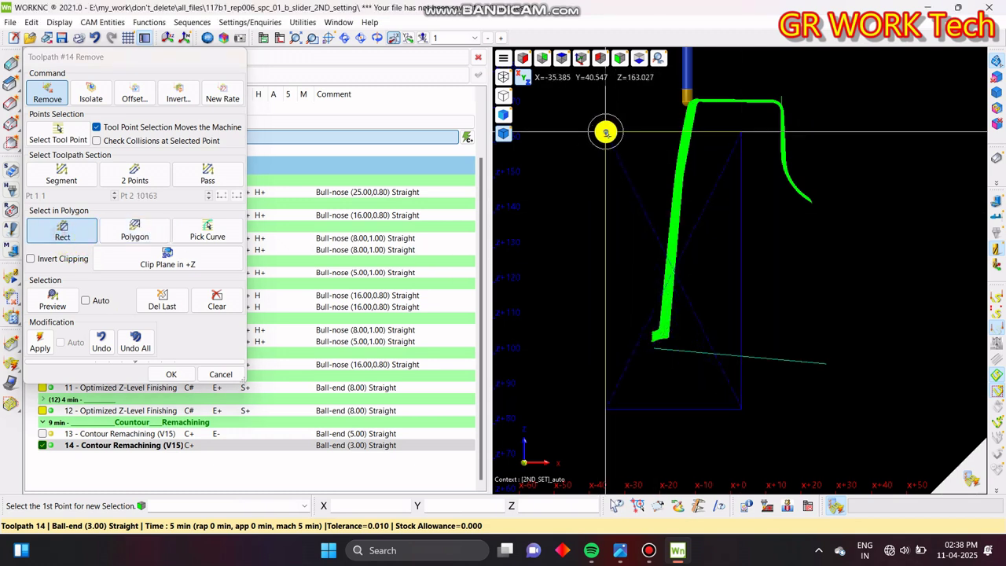
# - Show the part surfaces, remove the short toolpath 14 passes on the -X side of the upper hole with a rectangle, and accept the edits
pyautogui.click(997, 161)
pyautogui.moveTo(802, 282); pyautogui.dragTo(790, 366, button='middle')
pyautogui.press('z')
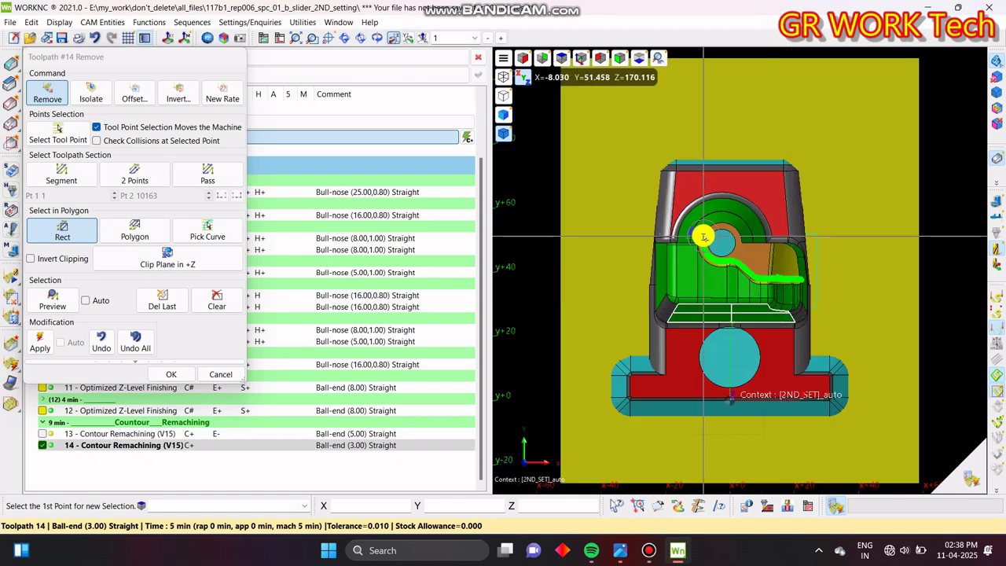
pyautogui.scroll(5, 703, 252)
pyautogui.scroll(3, 703, 247)
pyautogui.click(586, 176)
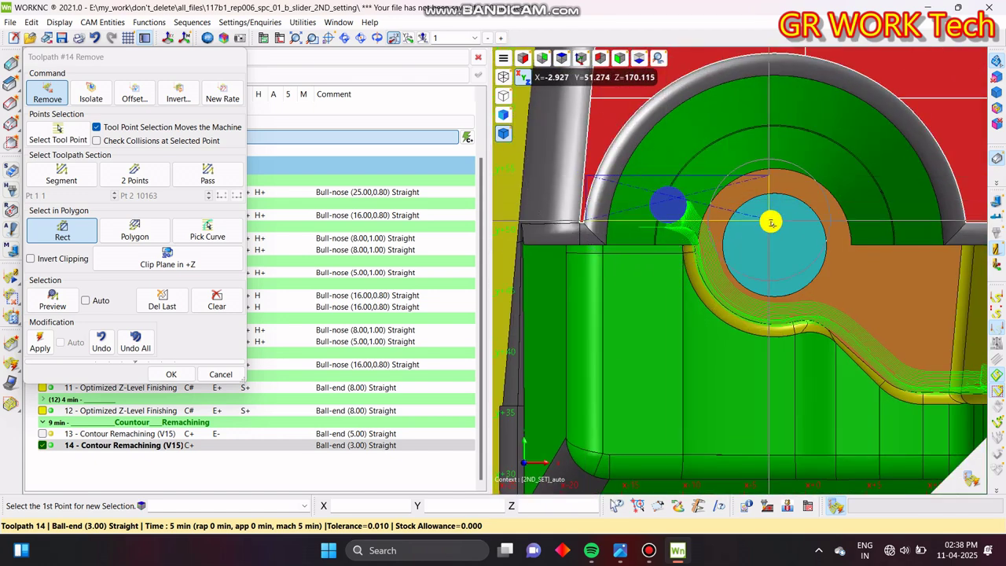
pyautogui.click(775, 233)
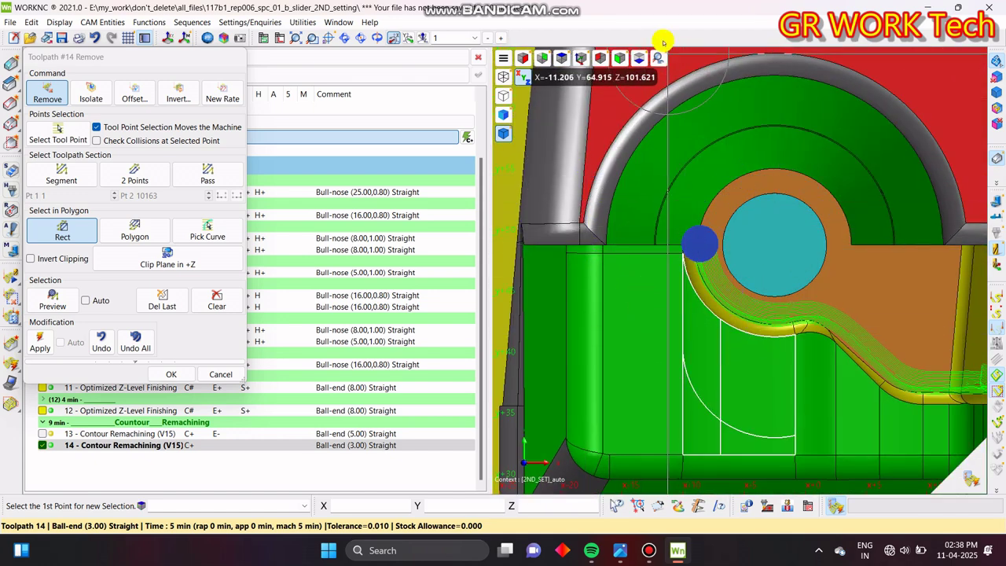
pyautogui.moveTo(657, 323); pyautogui.dragTo(664, 235, button='middle')
pyautogui.scroll(-2, 663, 236)
pyautogui.moveTo(746, 317); pyautogui.dragTo(750, 255, button='middle')
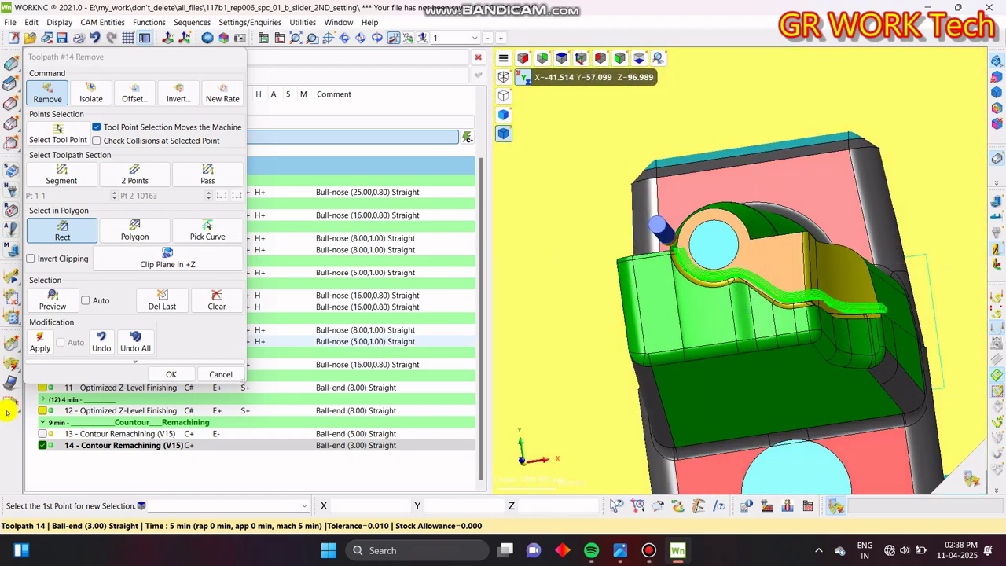
pyautogui.click(170, 375)
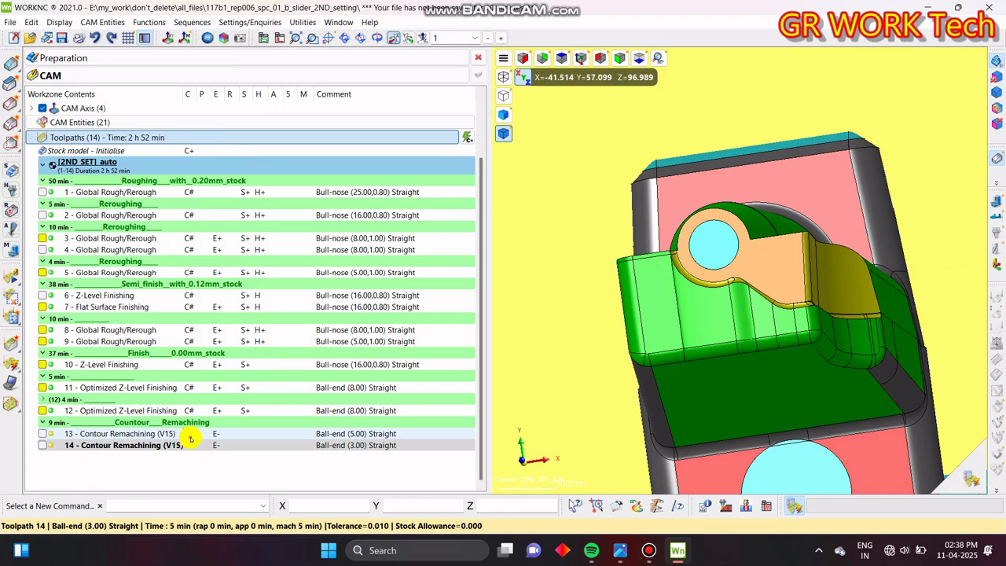
# - Lock toolpaths 13 and 14 against recalculation and update the stock model with both
pyautogui.moveTo(194, 434); pyautogui.dragTo(194, 448)
pyautogui.rightClick(193, 448)
pyautogui.click(239, 440)
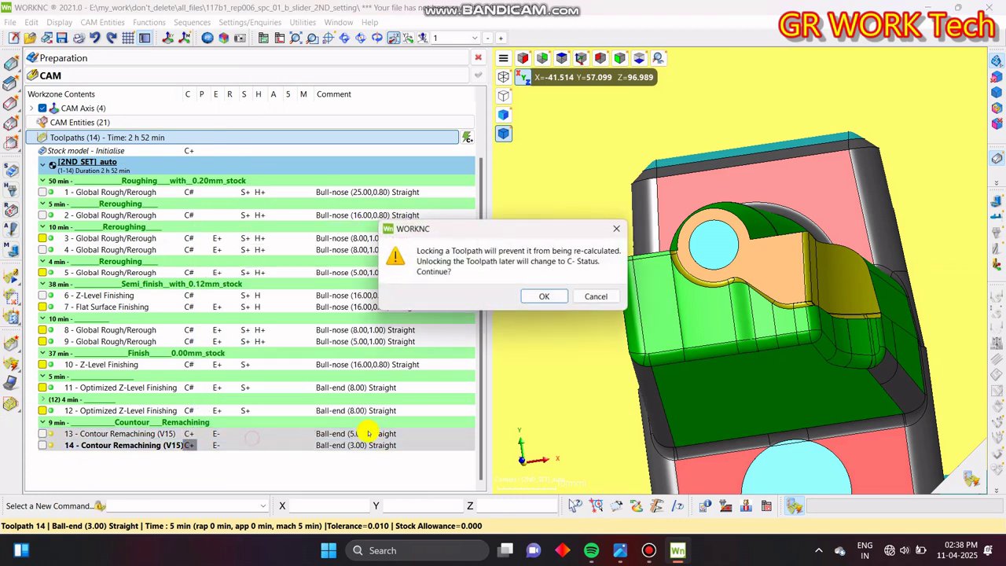
pyautogui.click(540, 294)
pyautogui.click(11, 178)
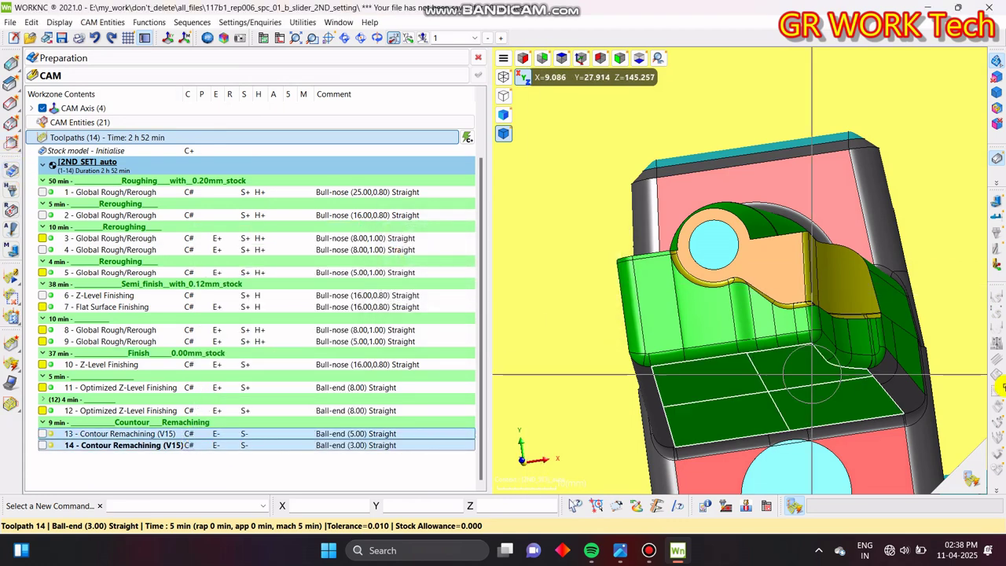
pyautogui.click(422, 457)
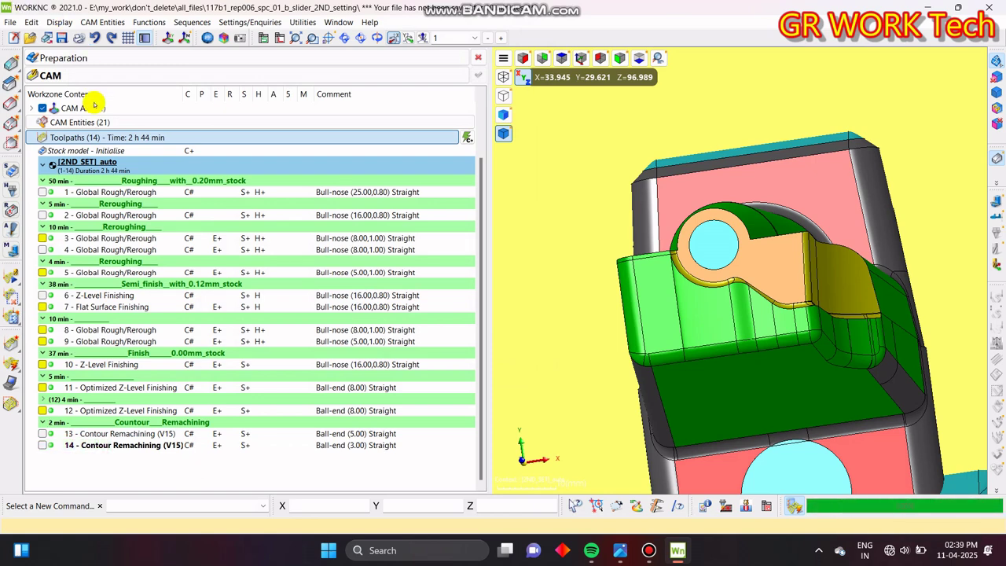
# - Display the stock state and examine the remaining material around the boss and base from several angles and along Z
pyautogui.scroll(3, 484, 195)
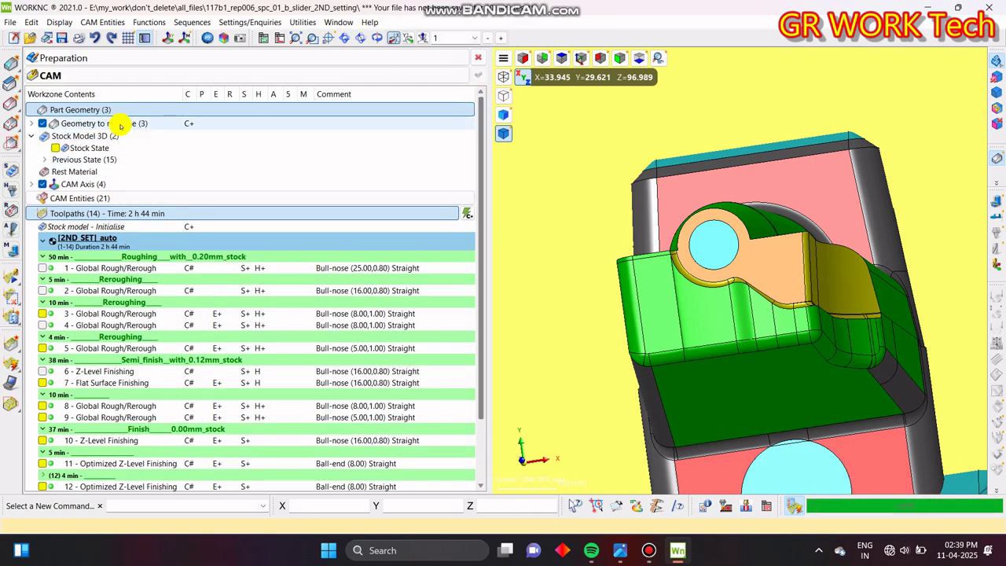
pyautogui.click(55, 148)
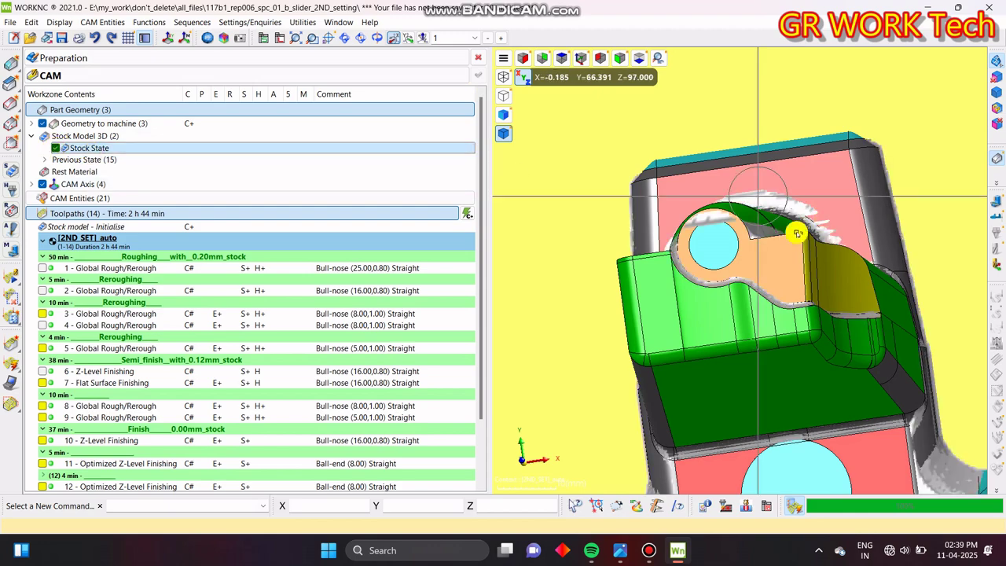
pyautogui.moveTo(748, 289); pyautogui.dragTo(657, 294, button='middle')
pyautogui.scroll(-3, 725, 326)
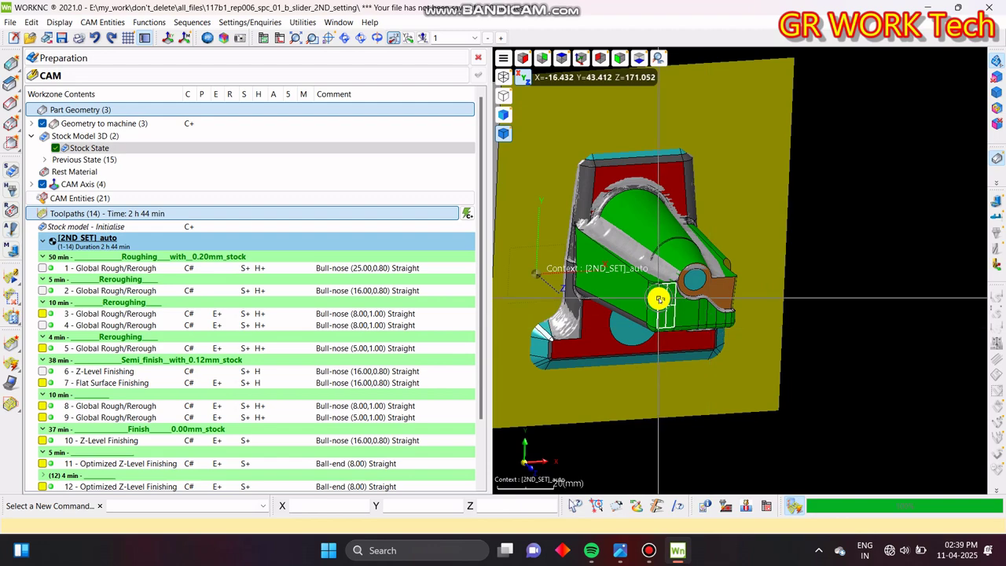
pyautogui.scroll(5, 678, 299)
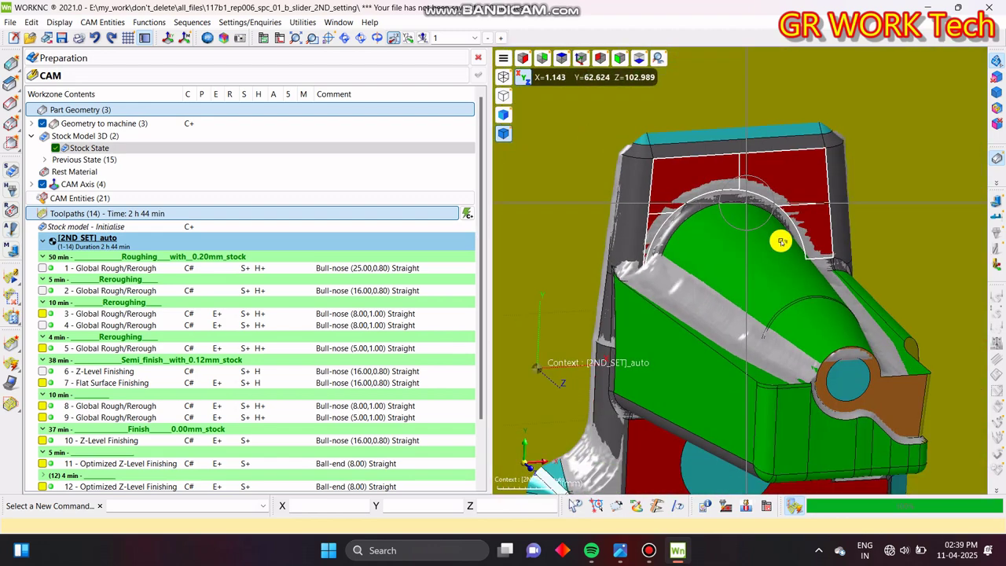
pyautogui.moveTo(781, 241); pyautogui.dragTo(747, 354, button='middle')
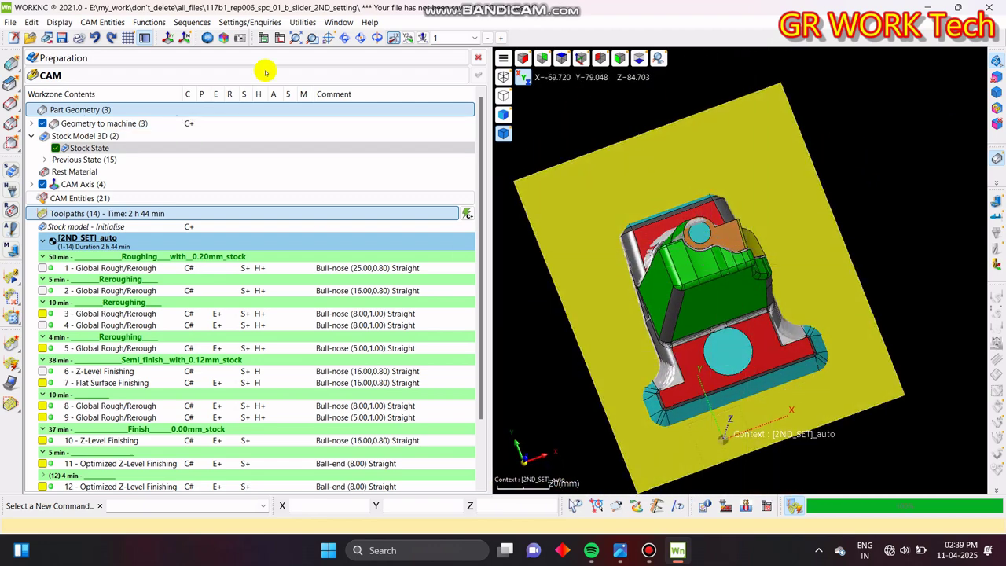
pyautogui.click(323, 111)
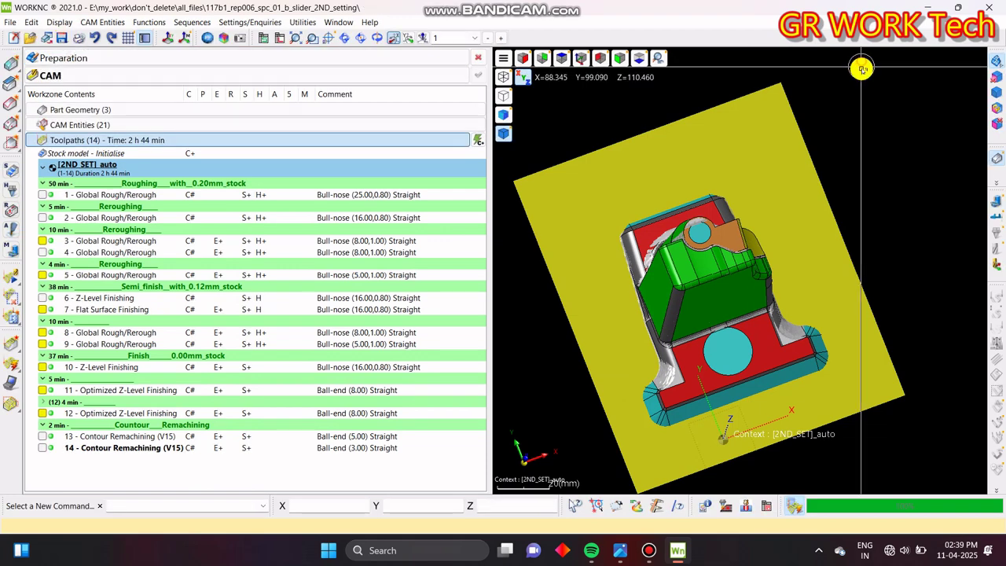
pyautogui.press('z')
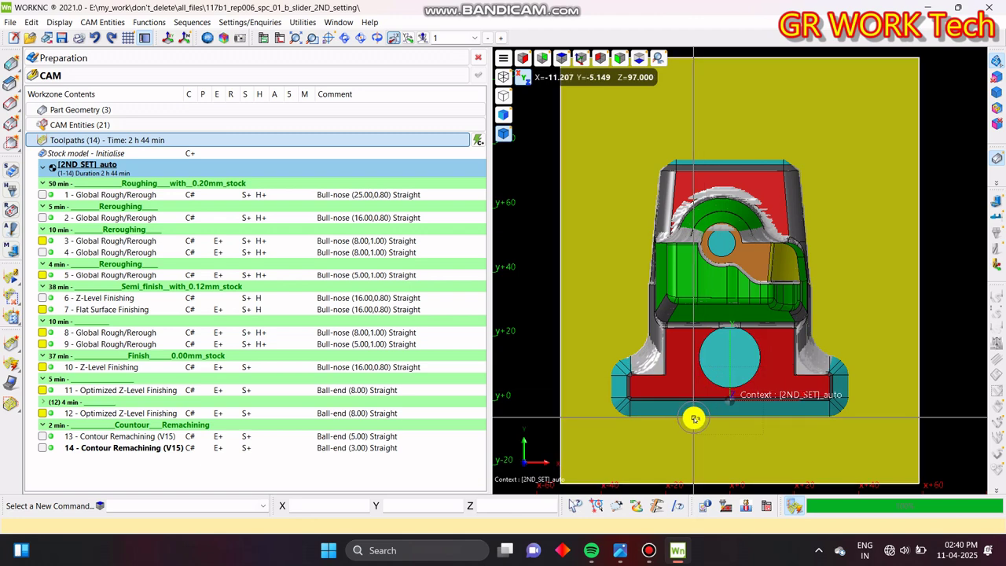
pyautogui.scroll(-3, 738, 318)
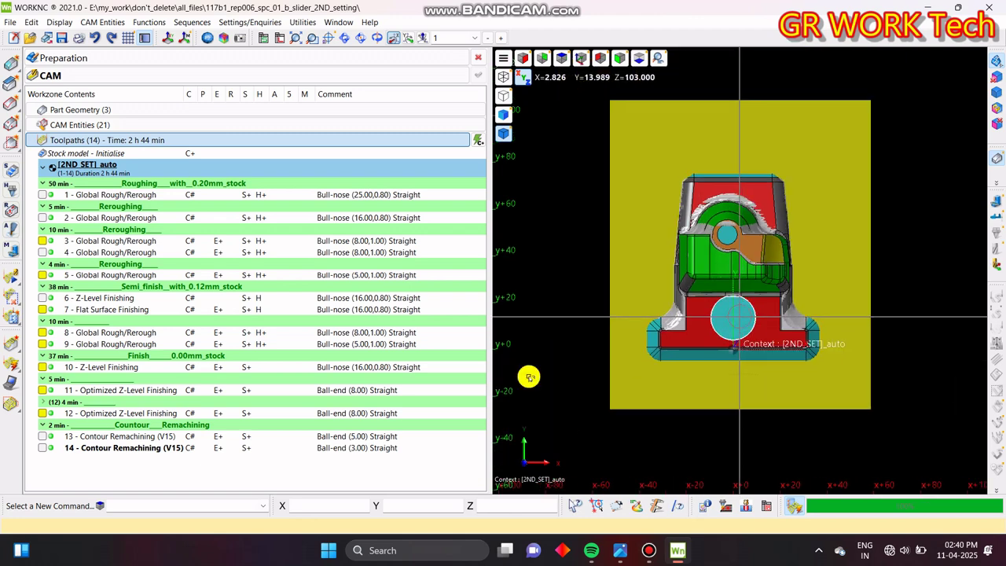
pyautogui.scroll(2, 763, 287)
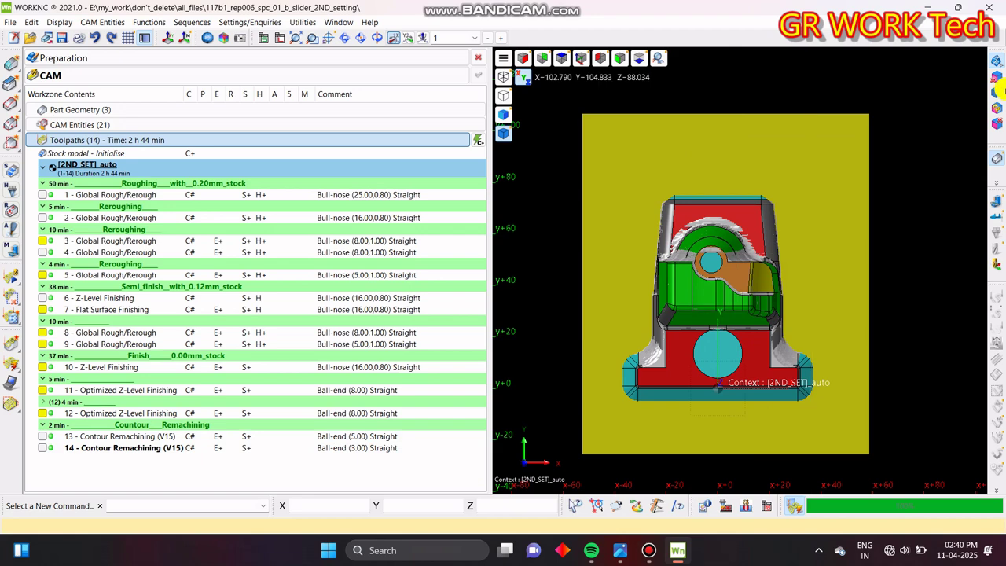
# - Hide the stock state and leave the part geometry shown in a tilted view
pyautogui.click(995, 105)
pyautogui.click(994, 105)
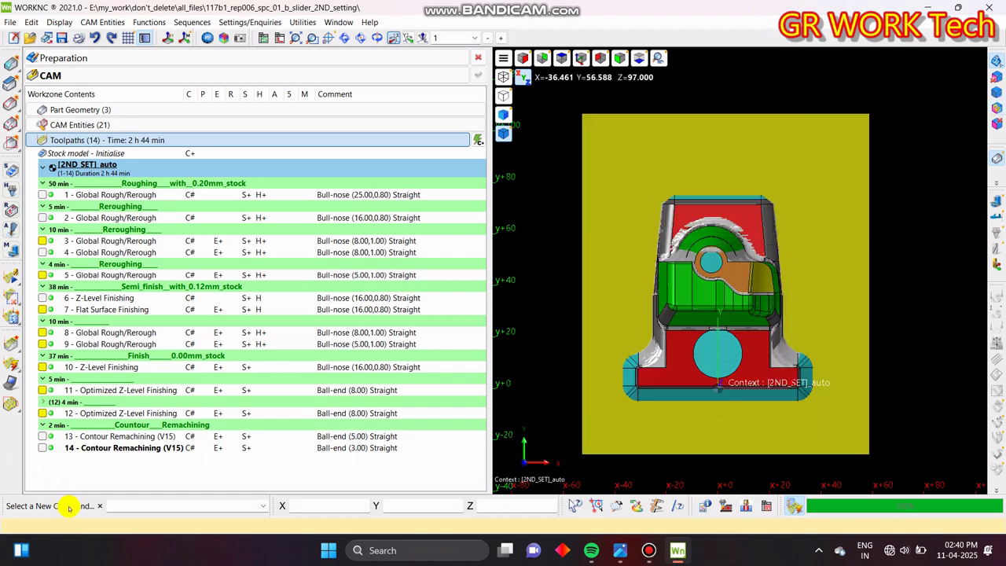
pyautogui.doubleClick(114, 111)
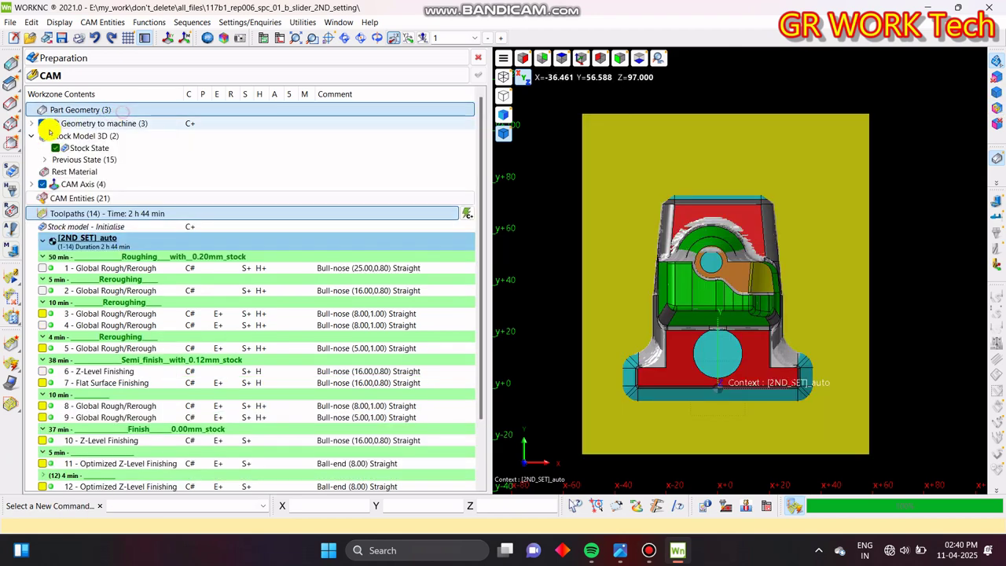
pyautogui.click(57, 147)
pyautogui.moveTo(784, 396); pyautogui.dragTo(787, 308, button='middle')
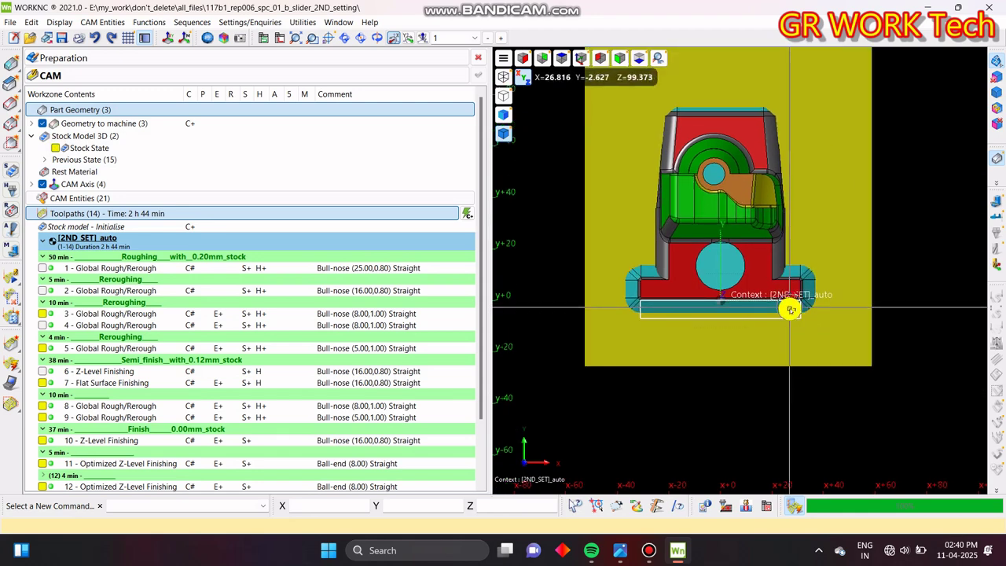
pyautogui.moveTo(740, 334); pyautogui.dragTo(975, 73, button='middle')
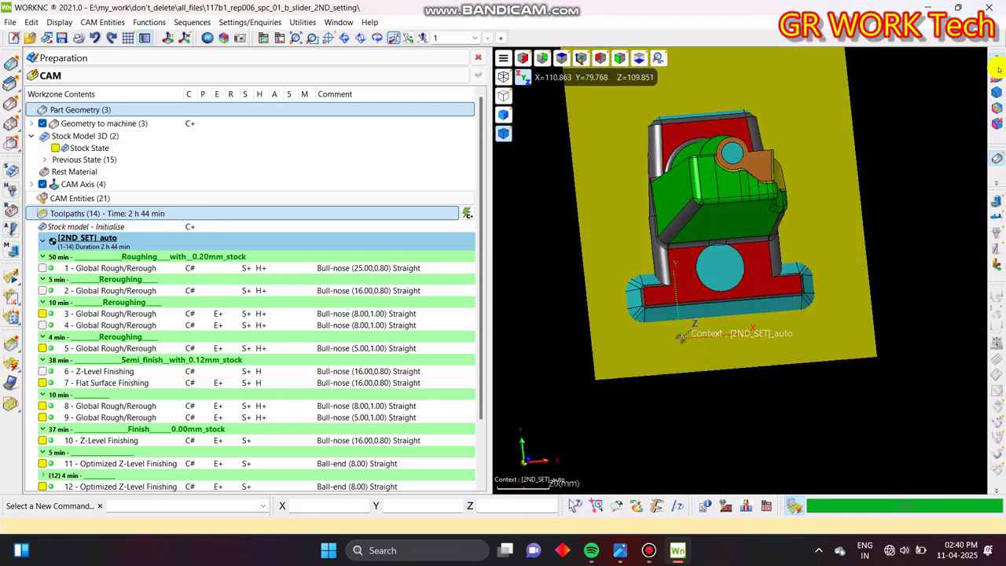
# - Hide the circular surfaces closing the upper boss hole and the lower hole, and check both openings
pyautogui.click(997, 77)
pyautogui.click(715, 286)
pyautogui.moveTo(797, 245); pyautogui.dragTo(747, 235, button='middle')
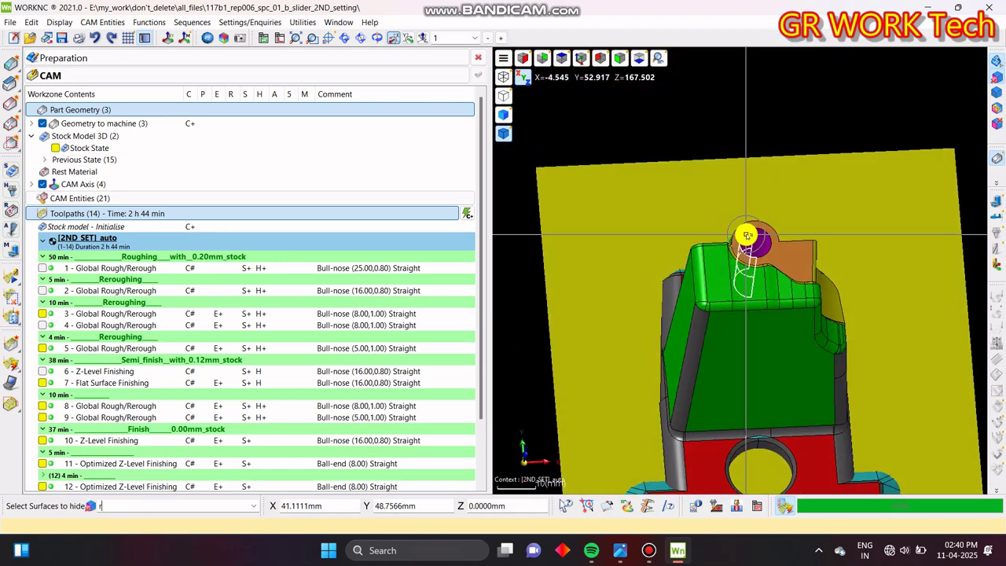
pyautogui.press('Return')
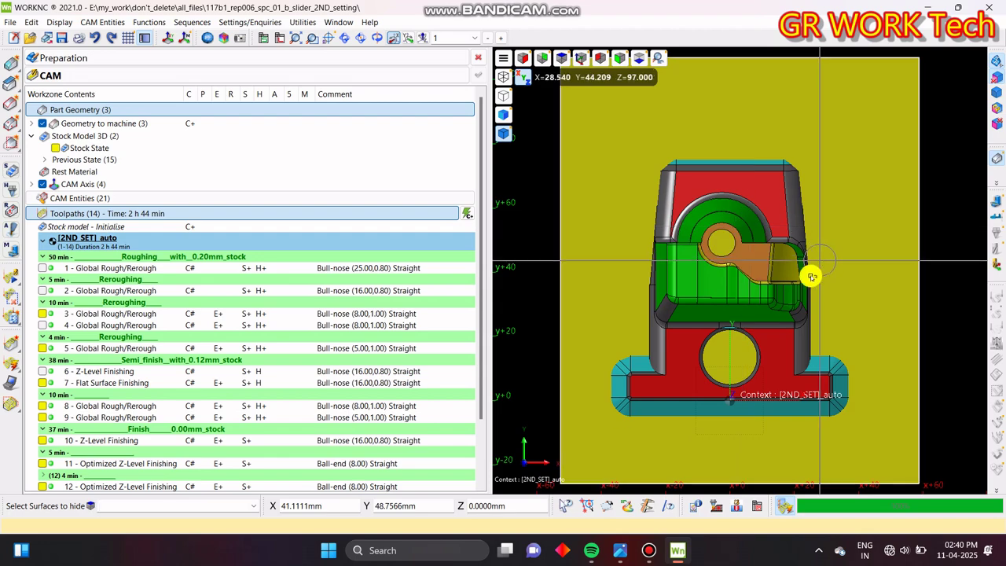
pyautogui.moveTo(777, 300); pyautogui.dragTo(782, 314, button='middle')
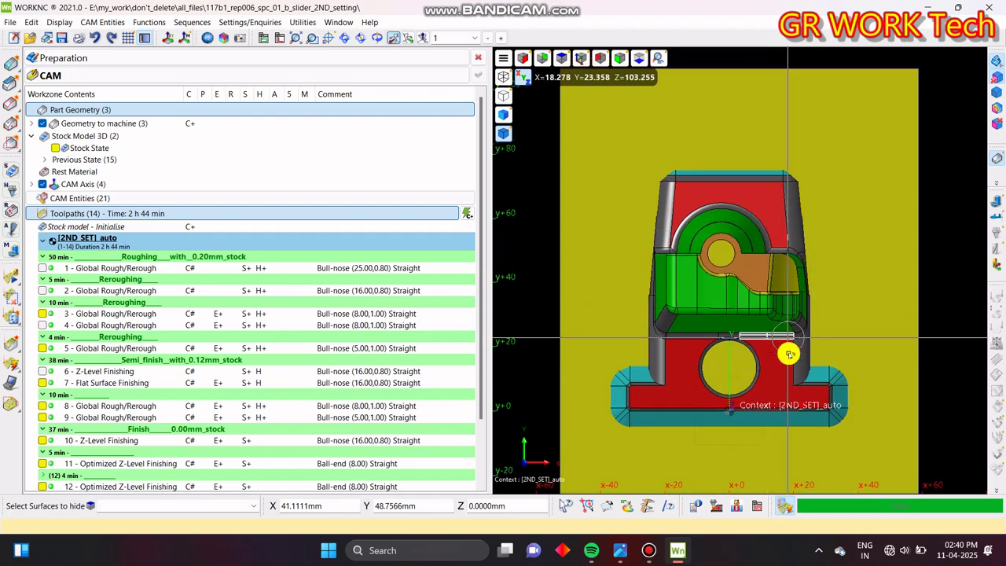
pyautogui.moveTo(788, 353); pyautogui.dragTo(828, 399, button='middle')
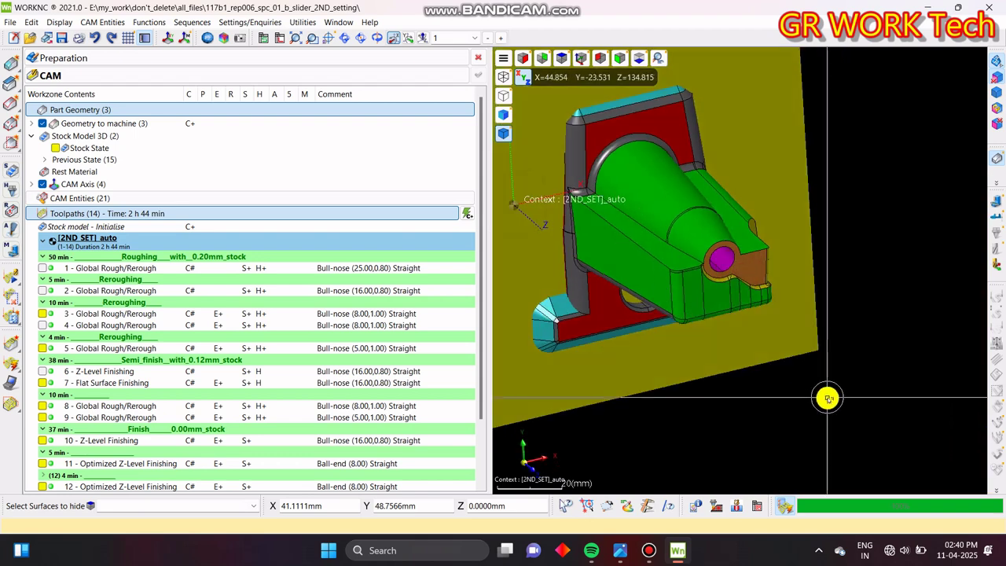
pyautogui.press('Return')
pyautogui.moveTo(809, 362); pyautogui.dragTo(750, 350, button='middle')
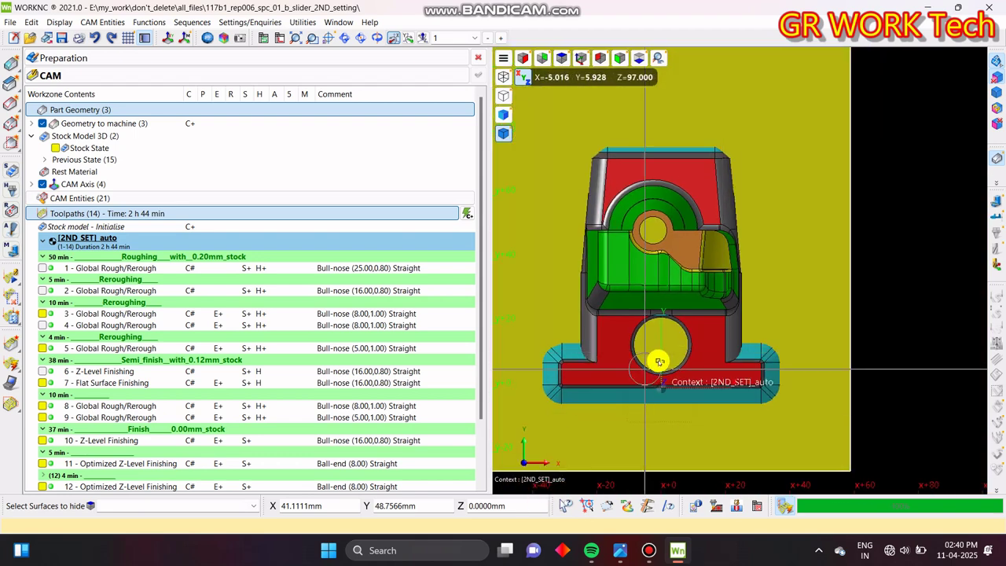
pyautogui.scroll(-4, 716, 310)
pyautogui.scroll(2, 633, 273)
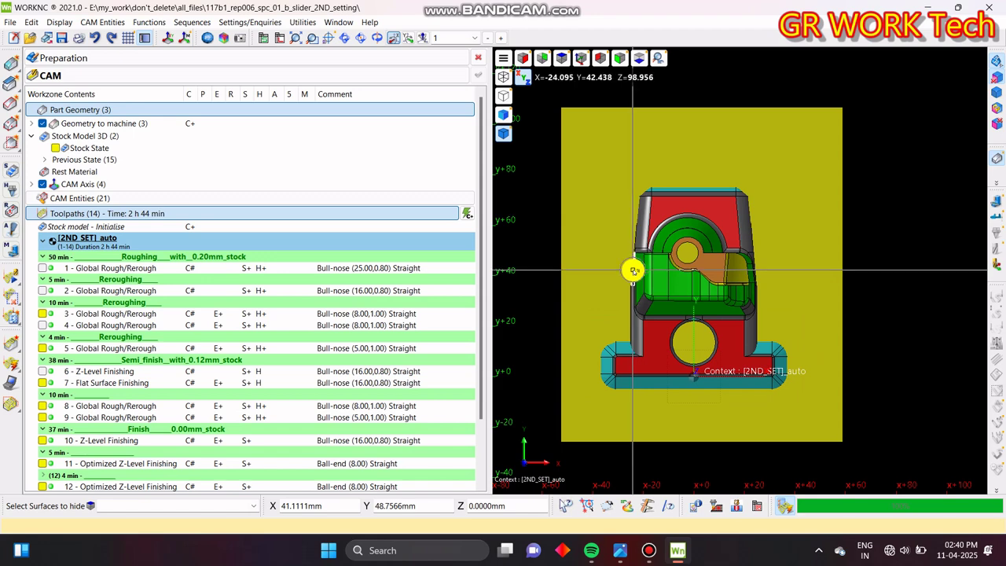
# - Examine the open upper boss hole and lower hole from tilted angles and along Z, with the part geometry list collapsed
pyautogui.click(370, 114)
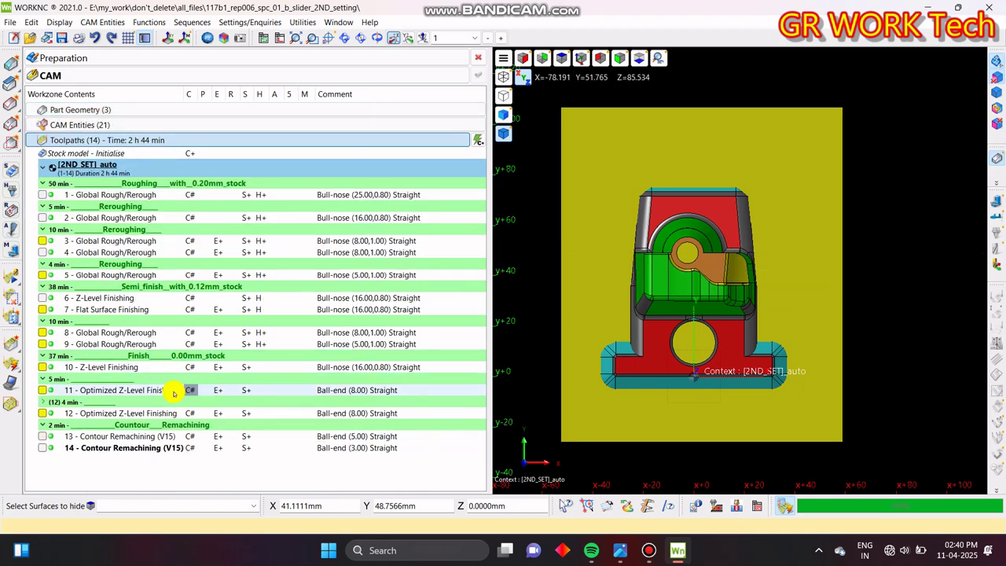
pyautogui.moveTo(617, 392); pyautogui.dragTo(715, 396, button='middle')
pyautogui.scroll(3, 803, 353)
pyautogui.scroll(4, 720, 387)
pyautogui.scroll(-4, 731, 378)
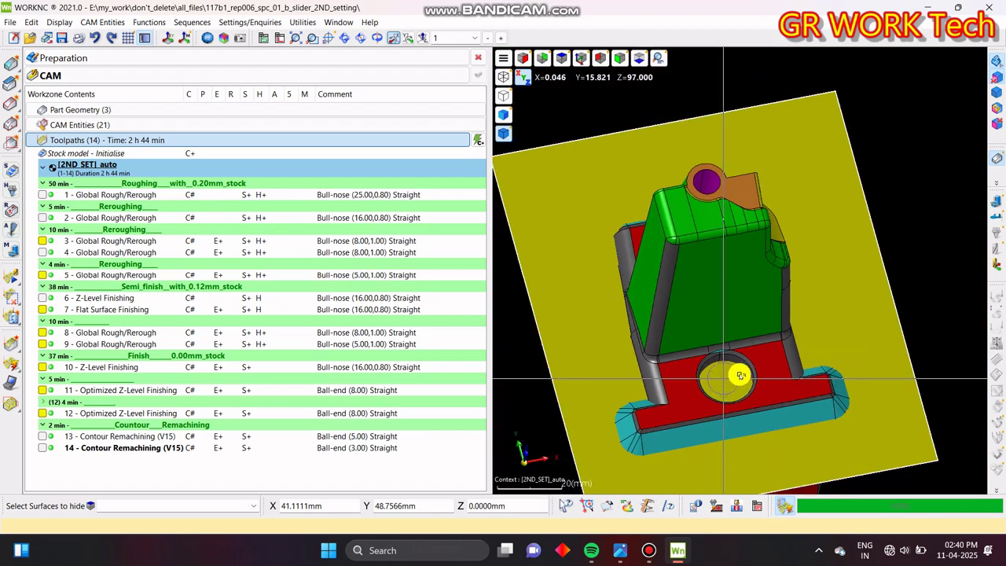
pyautogui.moveTo(712, 181); pyautogui.dragTo(790, 209, button='middle')
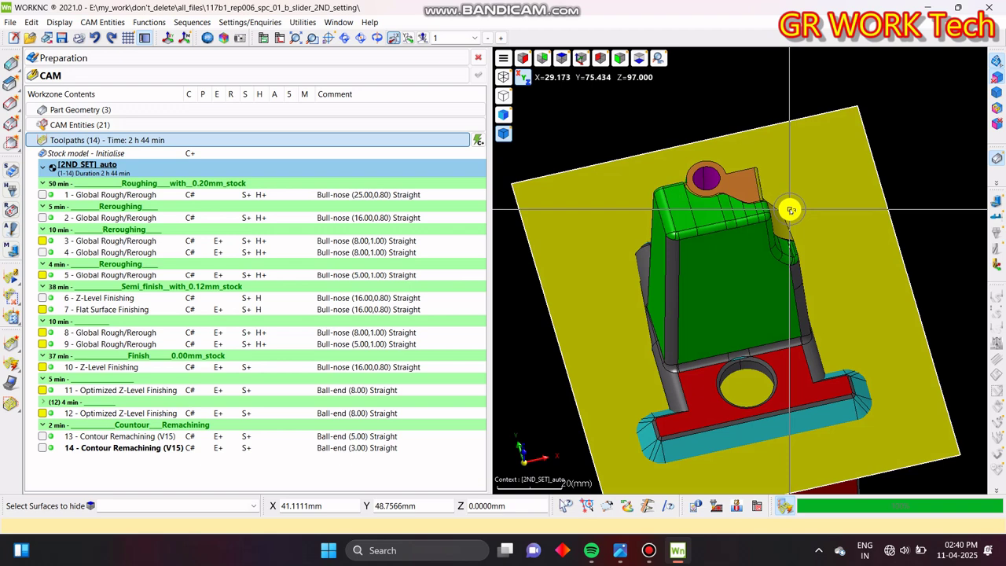
pyautogui.press('z')
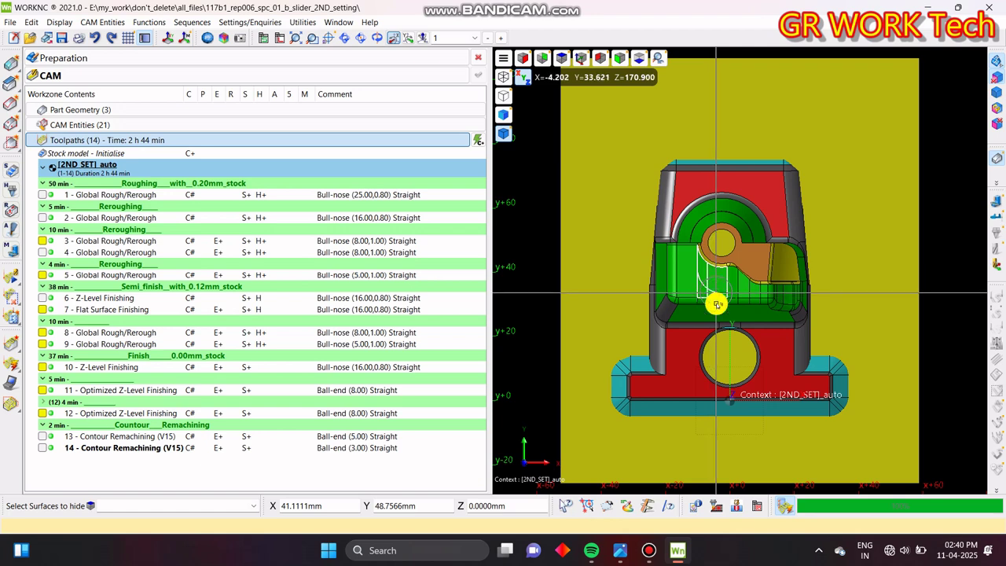
pyautogui.scroll(-2, 727, 315)
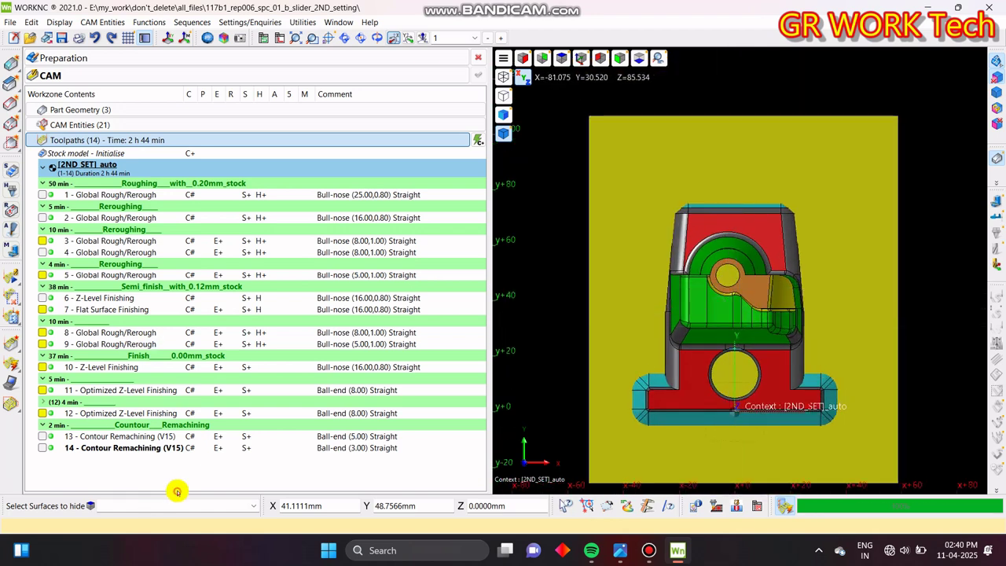
# - Display the stock state and examine the material left around the boss, side walls and base corner up close
pyautogui.click(99, 109)
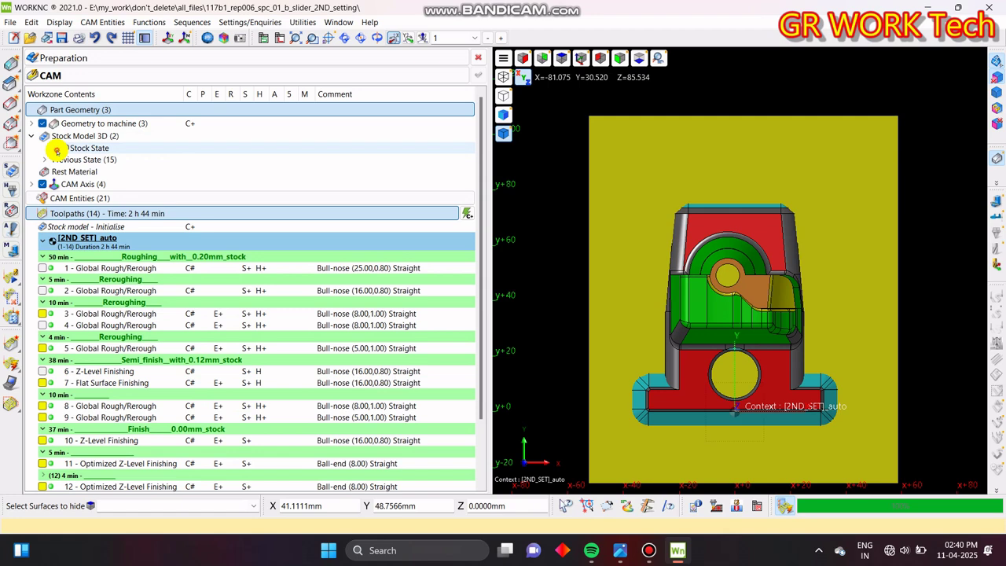
pyautogui.click(56, 149)
pyautogui.moveTo(786, 442); pyautogui.dragTo(757, 416, button='middle')
pyautogui.moveTo(729, 281); pyautogui.dragTo(707, 172, button='middle')
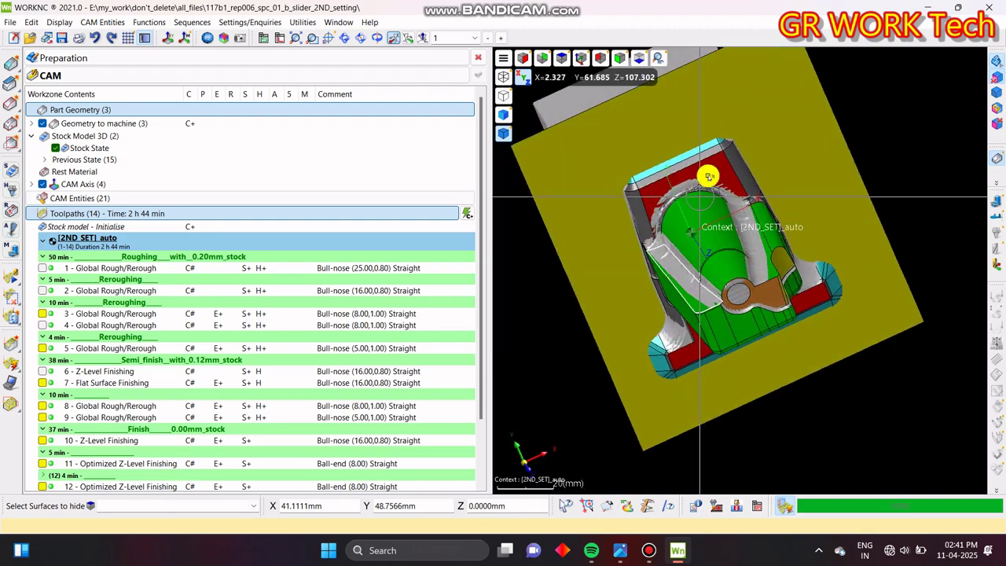
pyautogui.moveTo(745, 388); pyautogui.dragTo(829, 192, button='middle')
pyautogui.scroll(5, 723, 318)
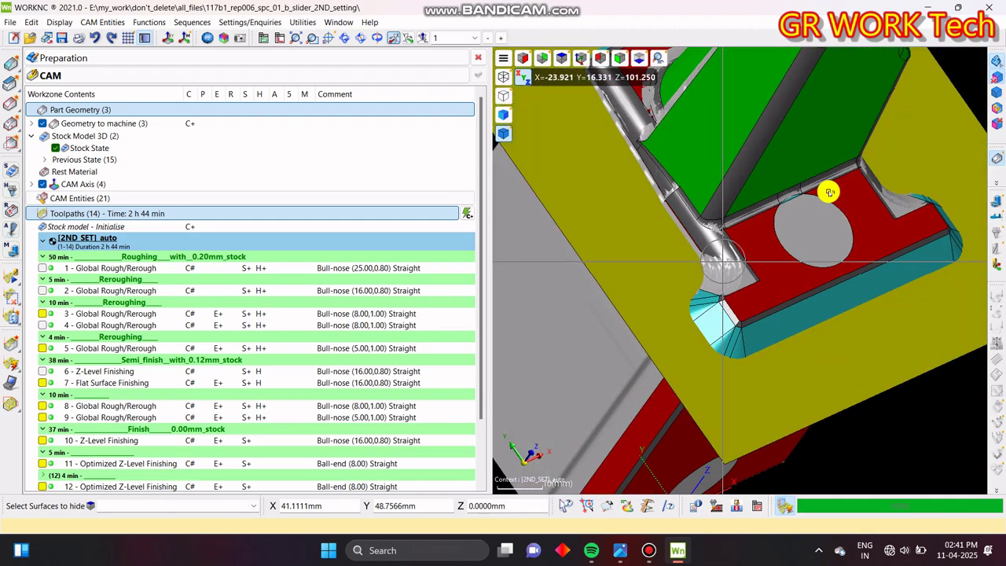
# - Hide the yellow machining plane surface surrounding the part and orbit to a side view of the slider
pyautogui.rightClick(666, 270)
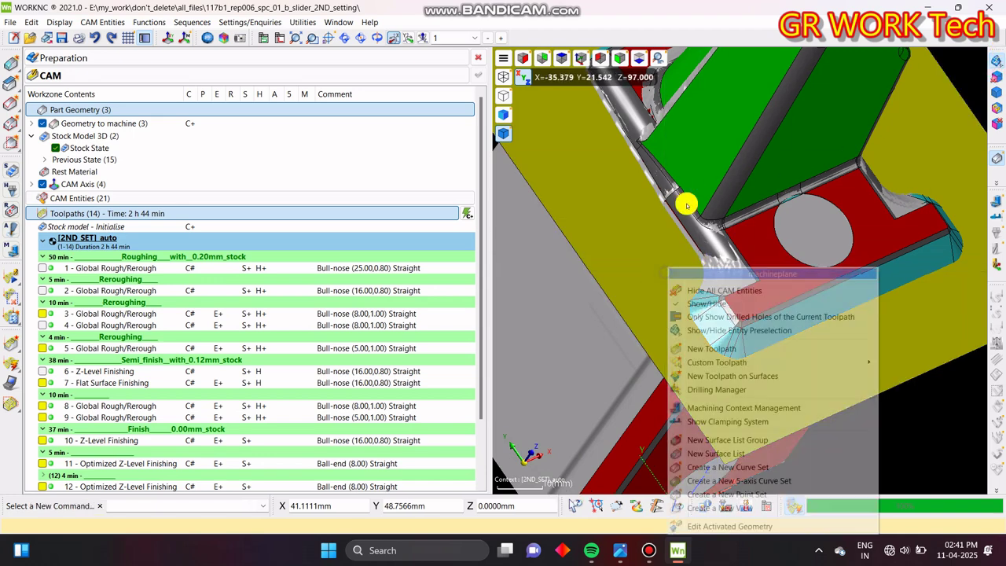
pyautogui.rightClick(588, 231)
pyautogui.click(630, 264)
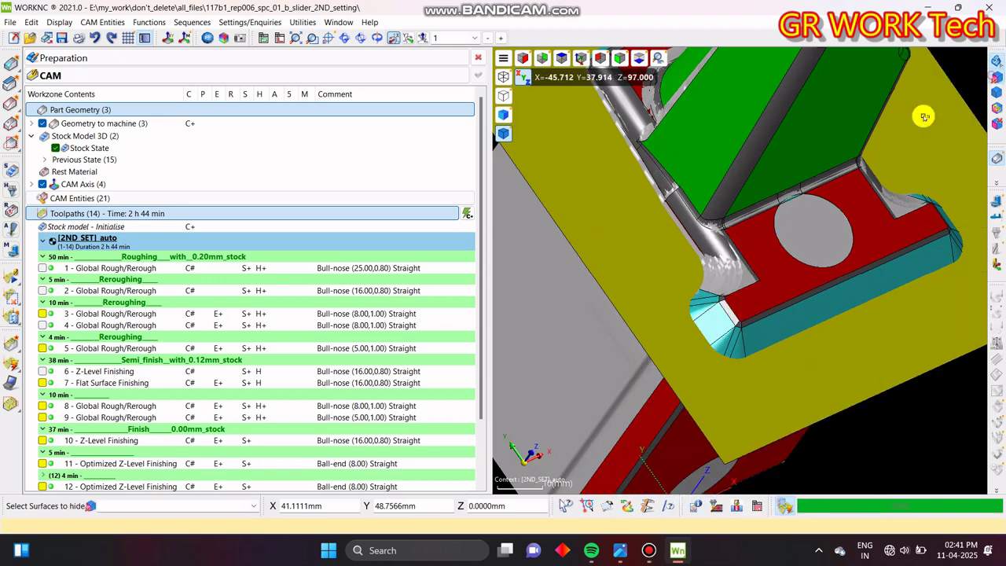
pyautogui.moveTo(636, 270); pyautogui.dragTo(869, 275, button='middle')
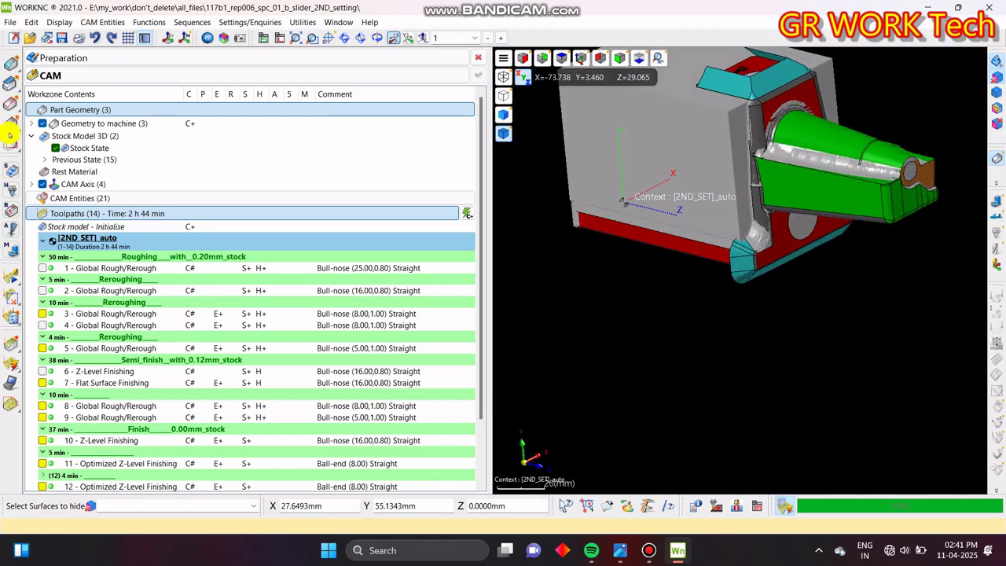
# - Toggle the stock state display to compare the remaining stock with the slider's finished geometry, leaving the stock hidden
pyautogui.click(56, 148)
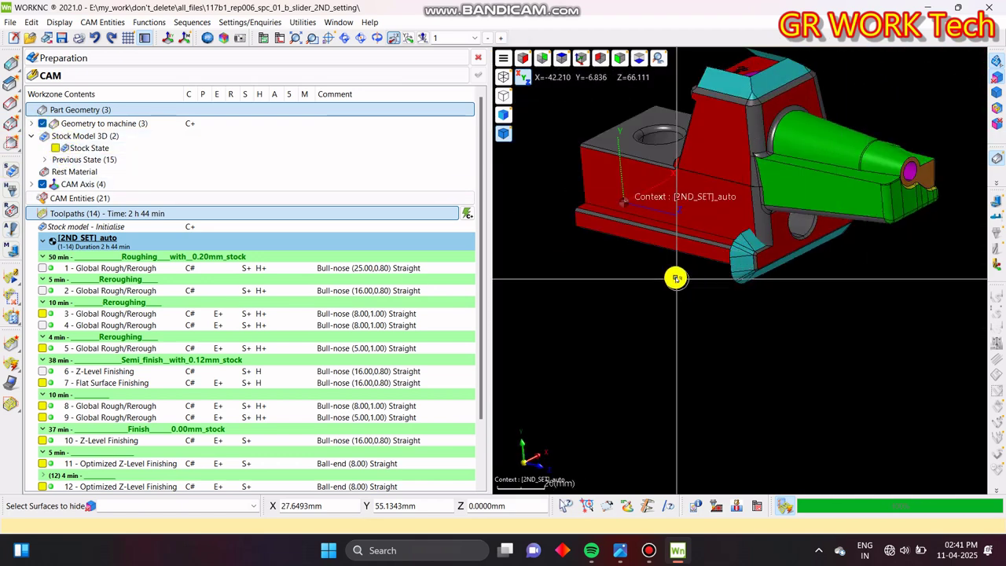
pyautogui.moveTo(673, 276); pyautogui.dragTo(708, 288, button='middle')
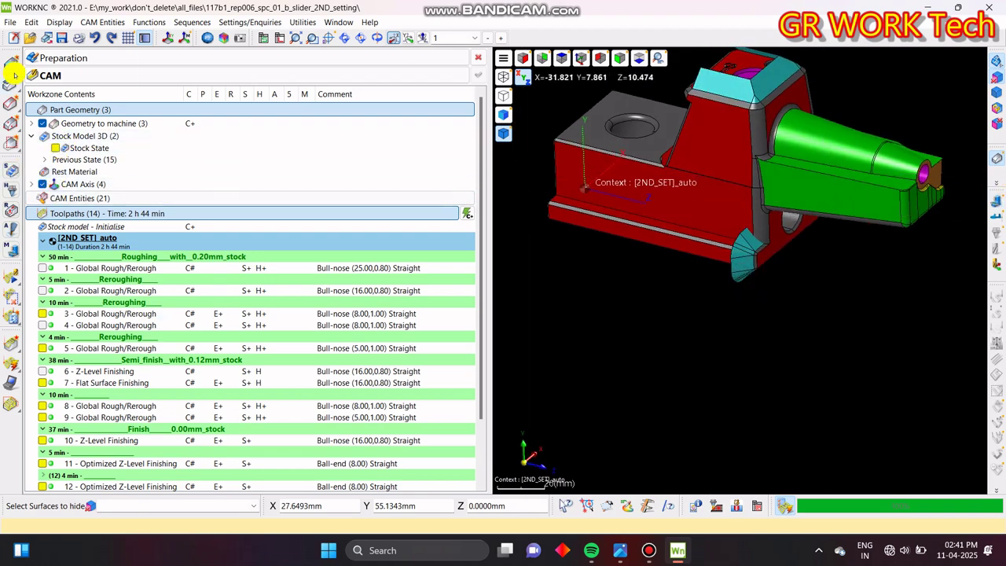
pyautogui.click(55, 148)
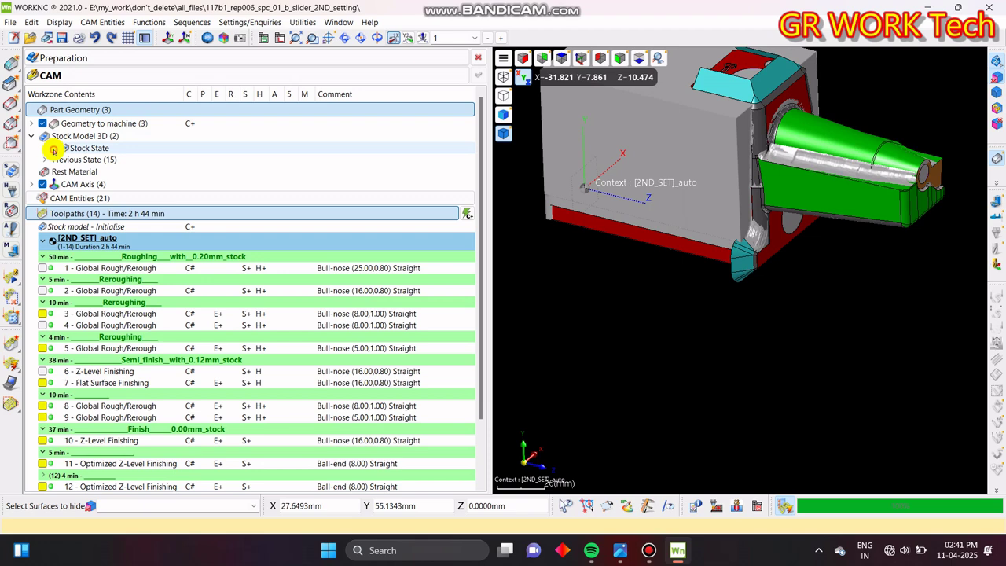
pyautogui.click(54, 150)
pyautogui.click(55, 149)
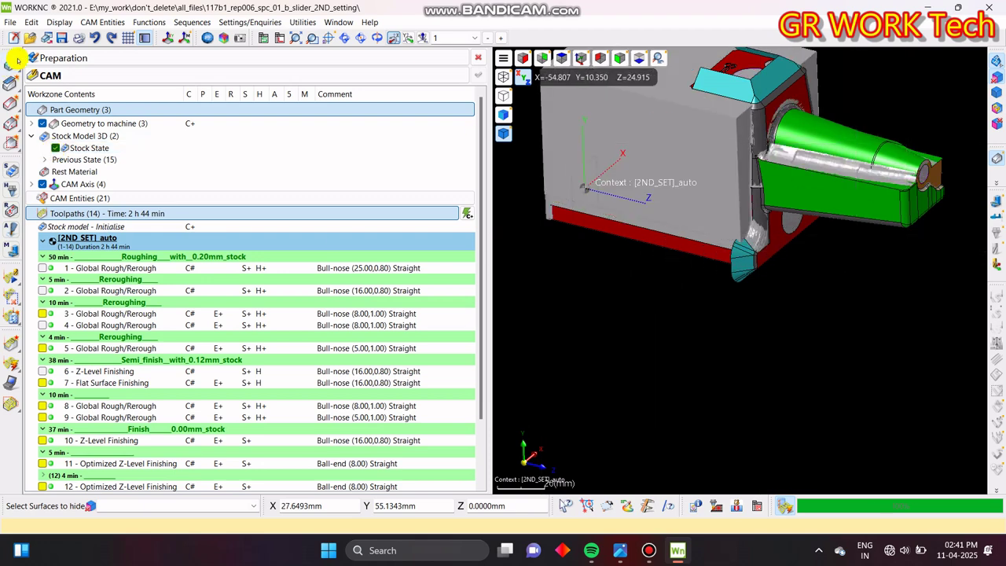
pyautogui.click(55, 147)
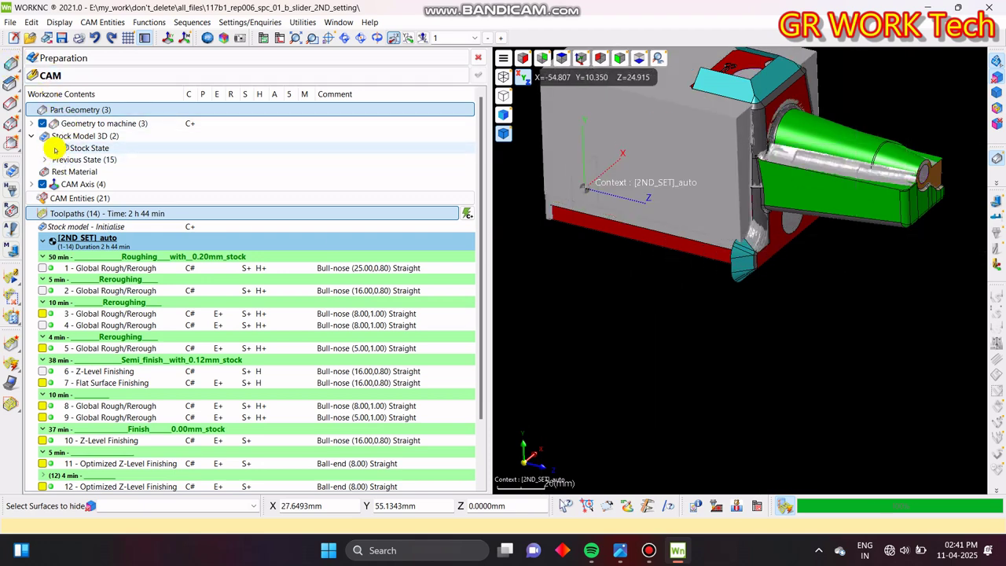
# - Collapse the part geometry list, leave surface hiding, and examine the boss hole, lower hole and base contour along Z
pyautogui.click(155, 110)
pyautogui.moveTo(874, 227); pyautogui.dragTo(737, 309, button='middle')
pyautogui.scroll(-3, 757, 224)
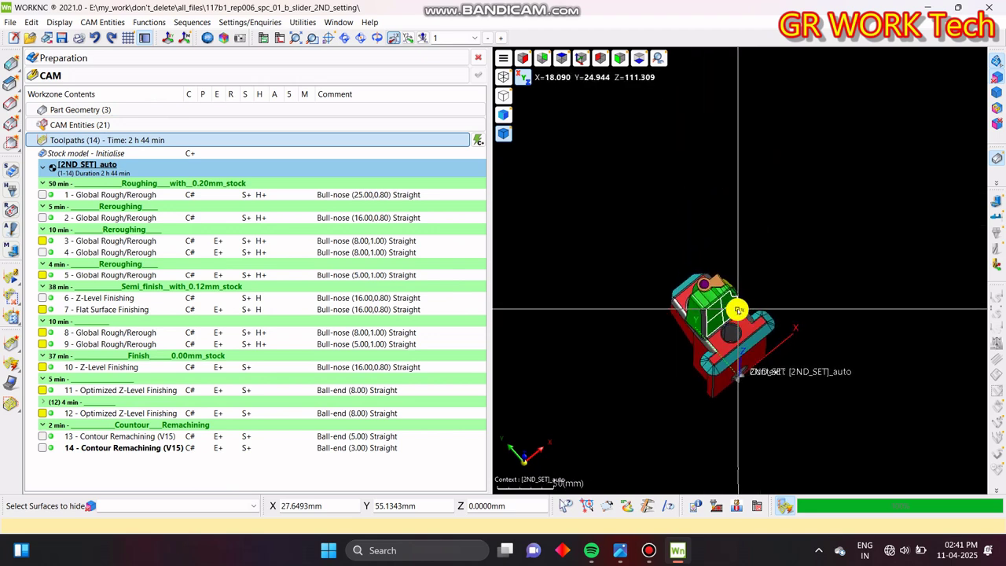
pyautogui.press('z')
pyautogui.scroll(-4, 617, 220)
pyautogui.scroll(1, 678, 278)
pyautogui.moveTo(670, 288); pyautogui.dragTo(694, 276, button='middle')
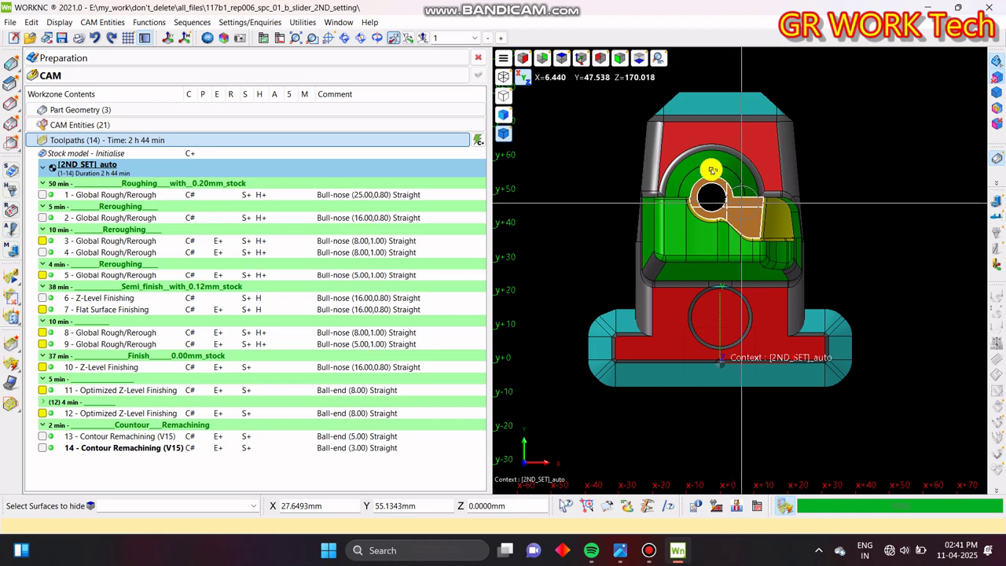
pyautogui.click(147, 469)
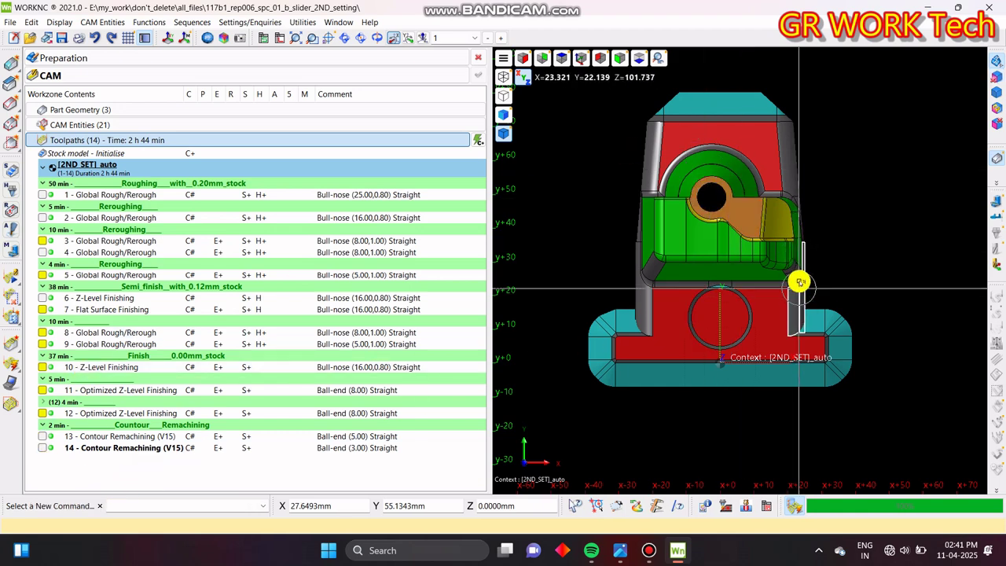
pyautogui.moveTo(799, 281); pyautogui.dragTo(786, 302, button='middle')
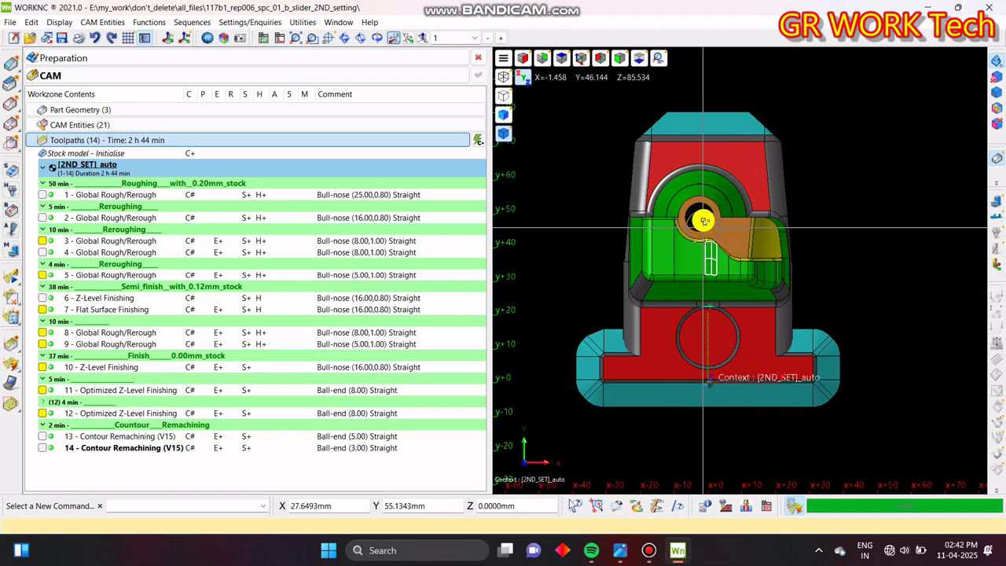
pyautogui.moveTo(728, 345); pyautogui.dragTo(716, 364, button='middle')
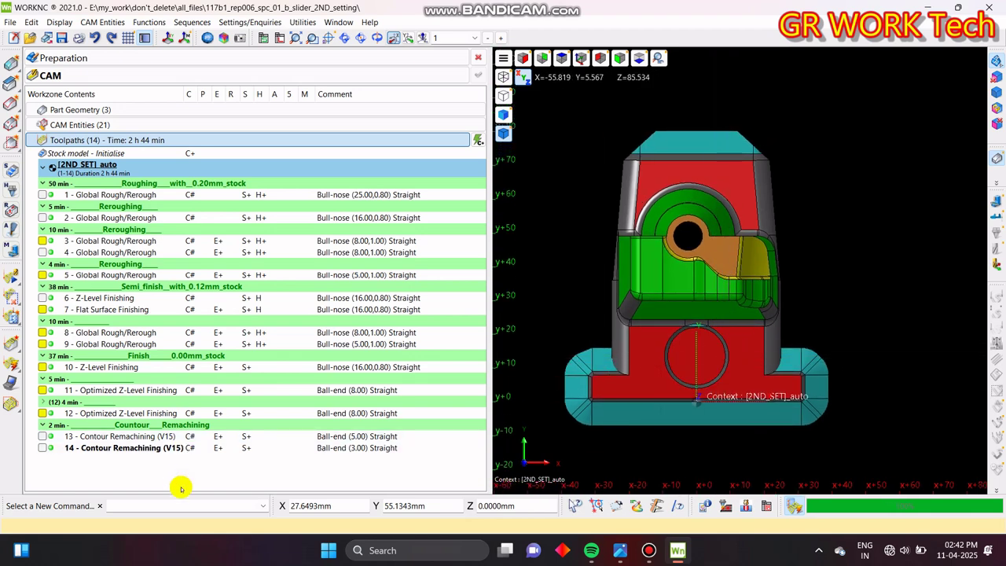